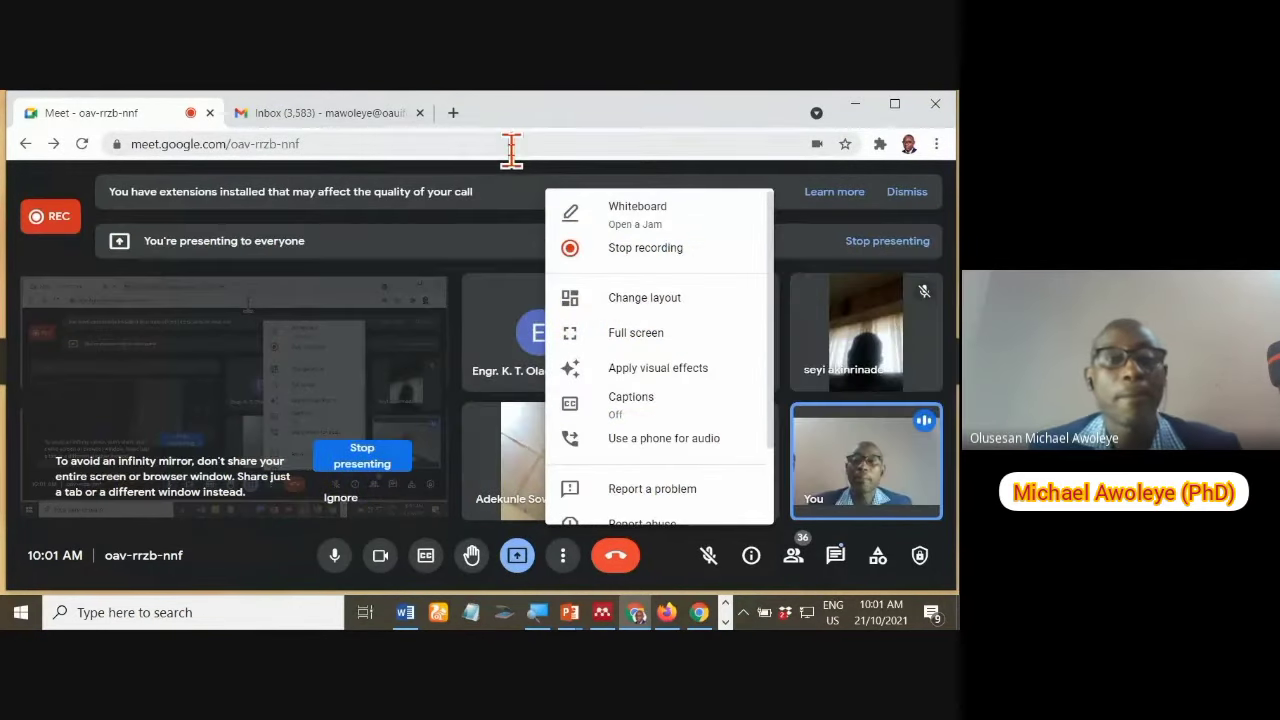
Step: Dismiss the More options menu so the 39-participant meeting grid shows again
left_click(511, 145)
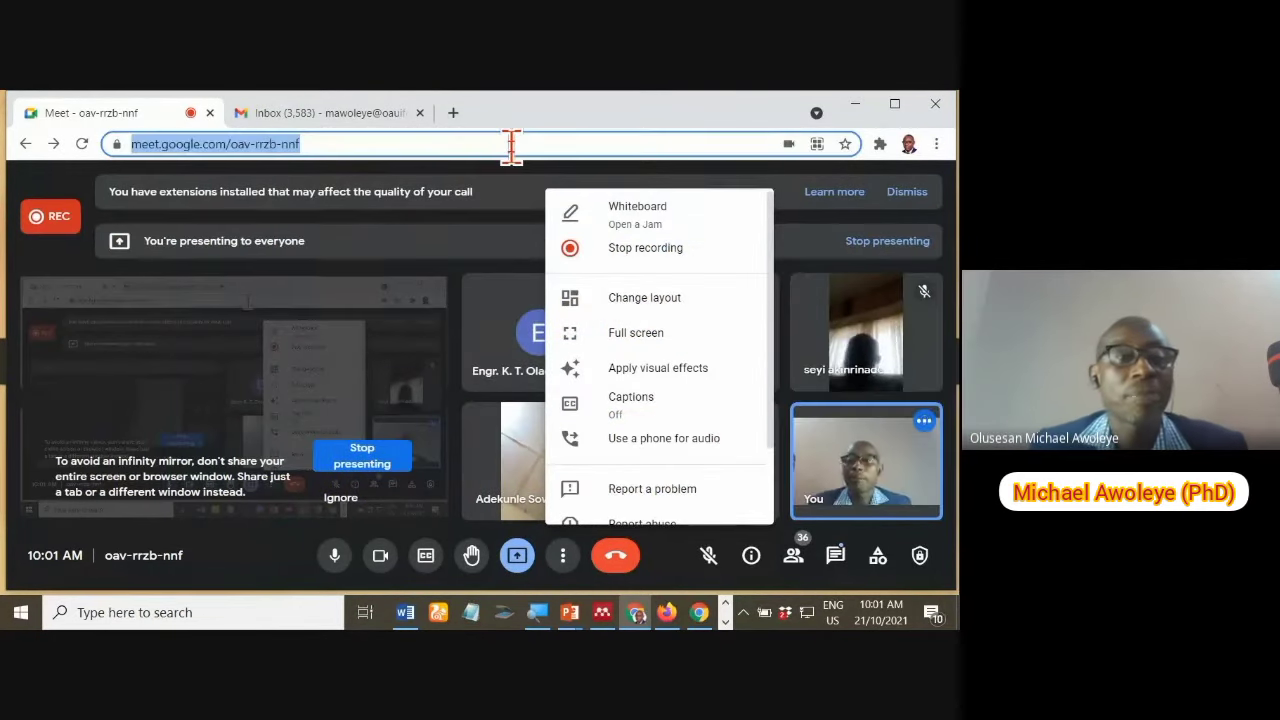
left_click(279, 311)
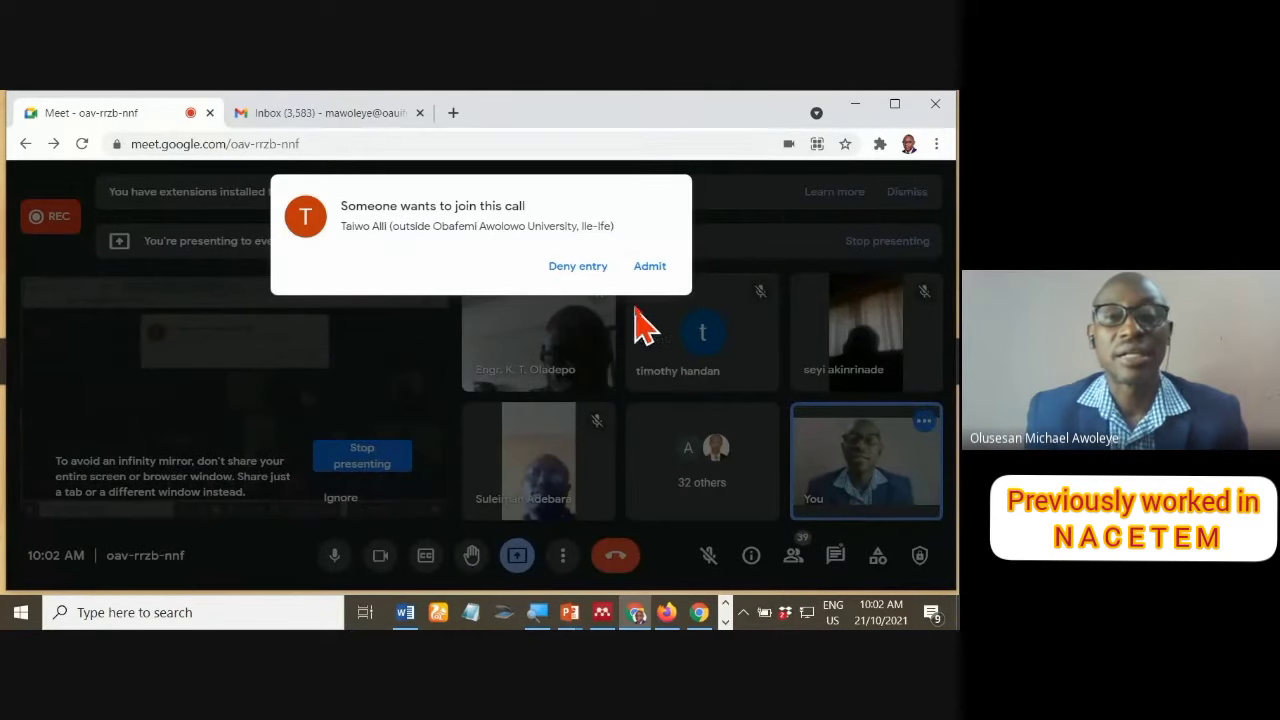
Step: Admit both waiting outside guests, bringing the call to 41 participants
left_click(649, 267)
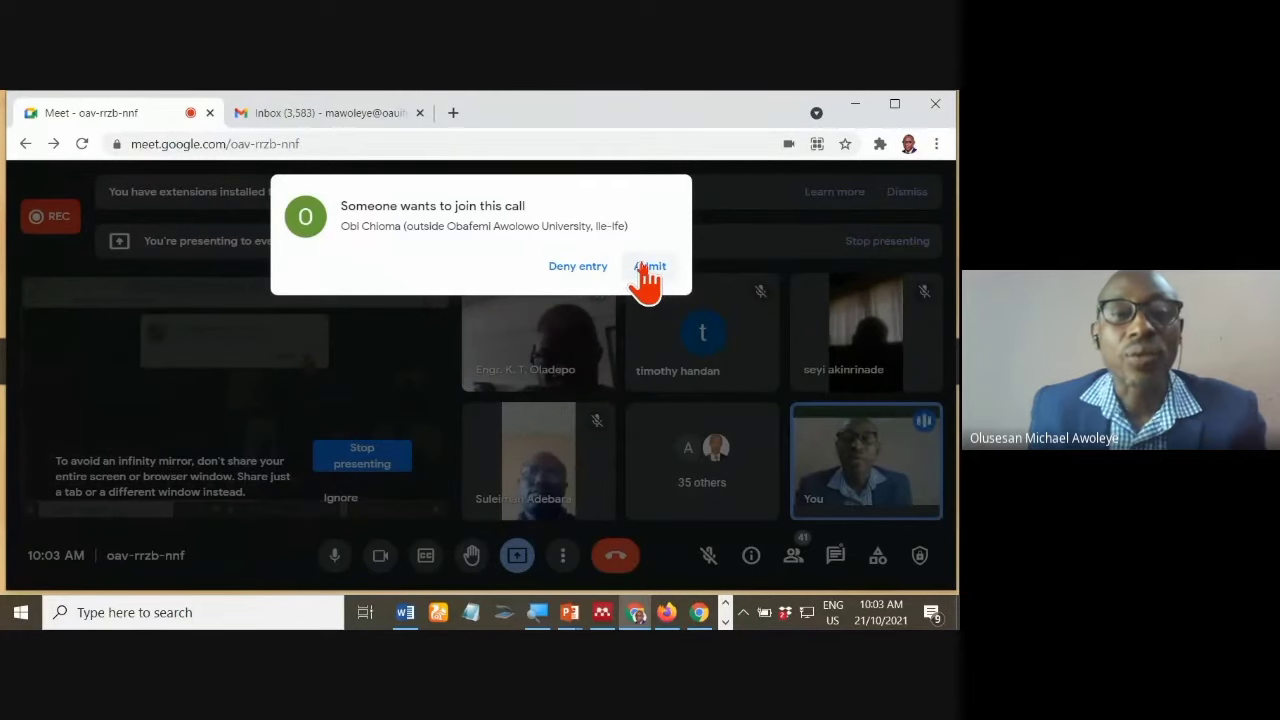
left_click(648, 268)
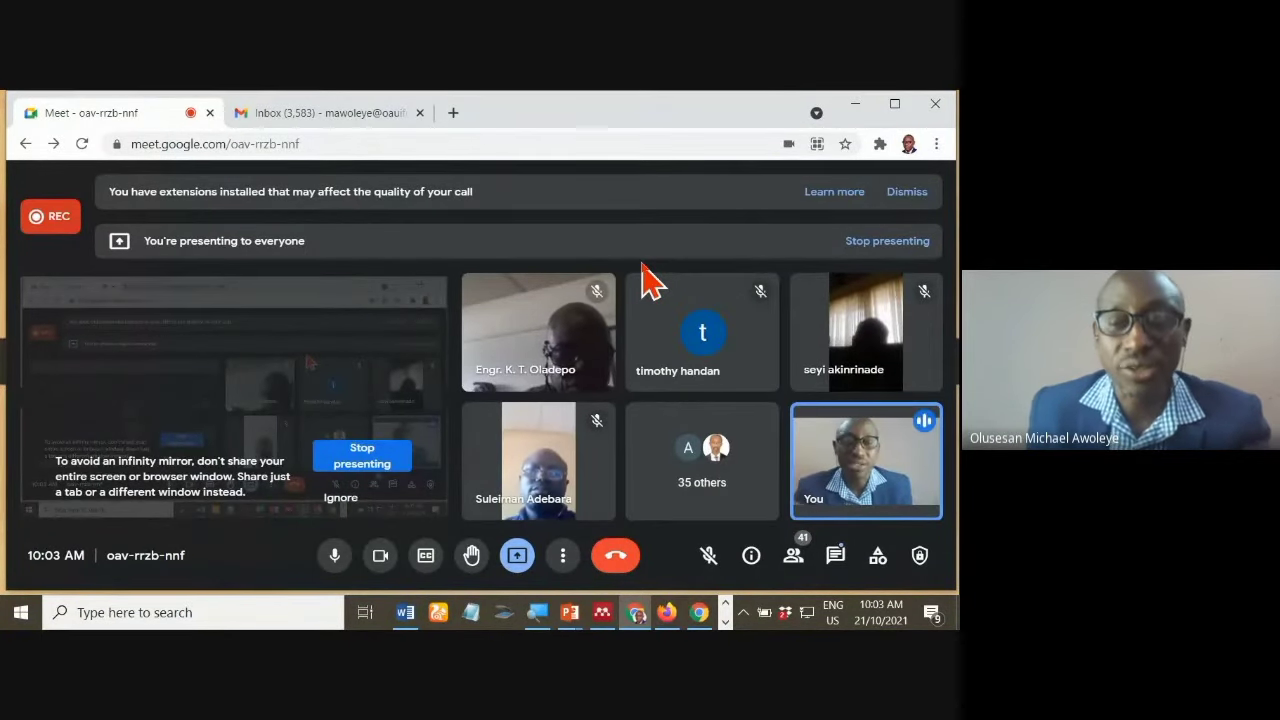
Step: Bring the 'How to use Mendeley for Citation and Referencing' slide show to the front in full screen
left_click(563, 556)
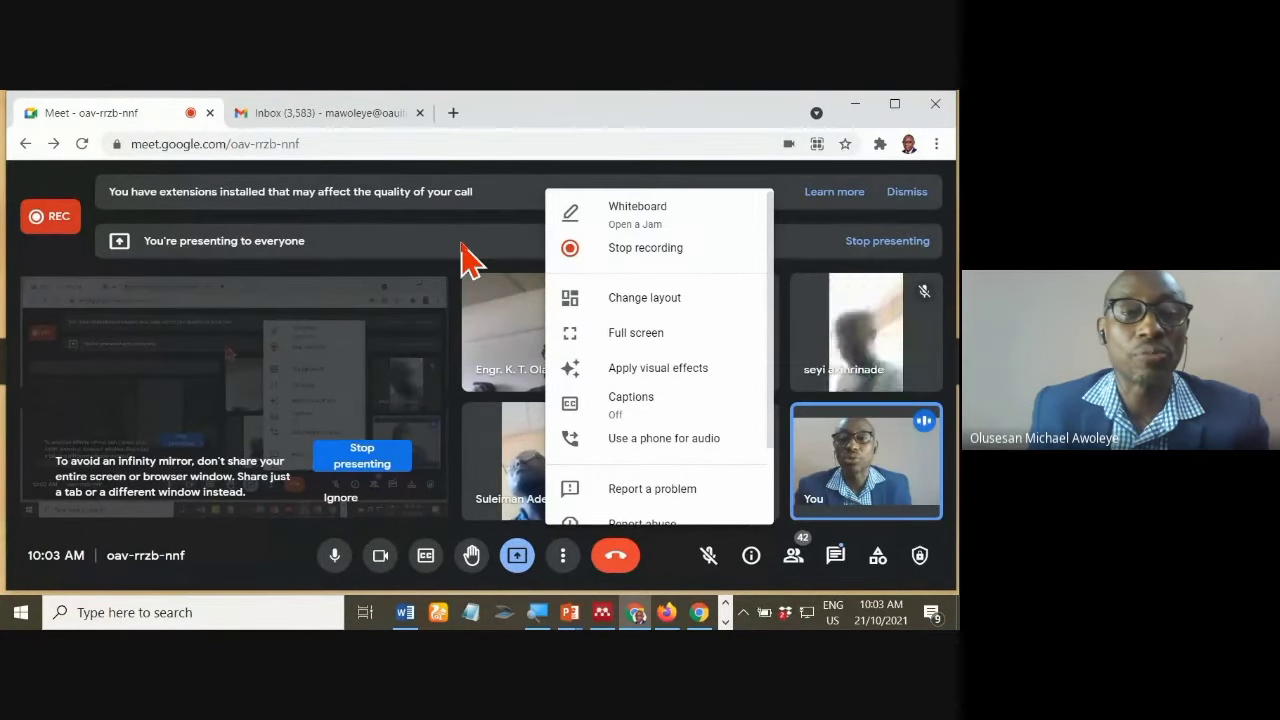
left_click(461, 244)
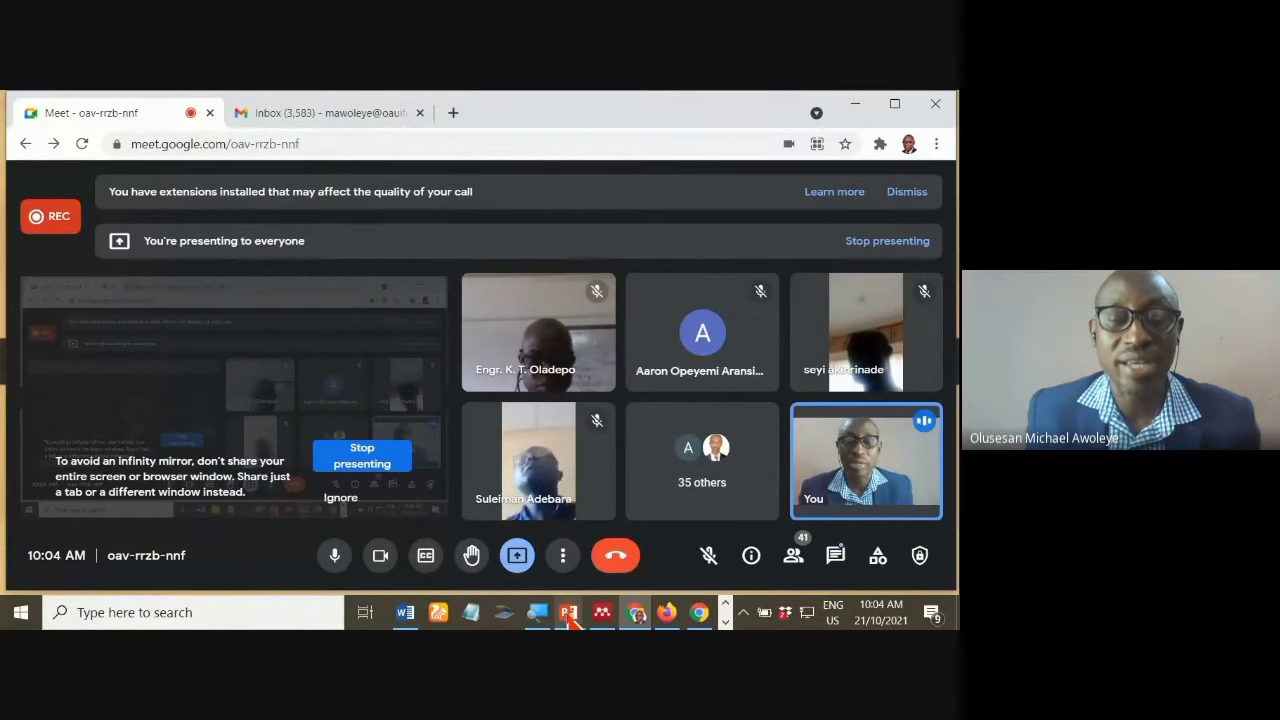
mouse_move(569, 613)
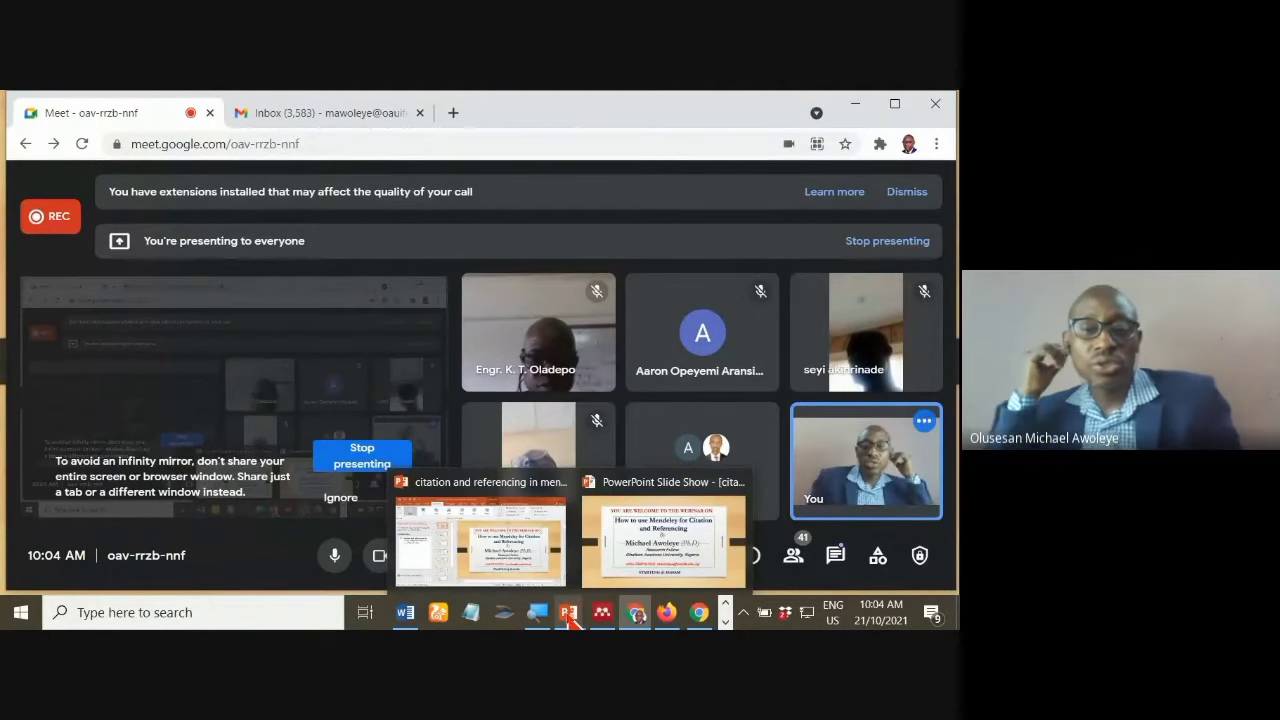
left_click(631, 540)
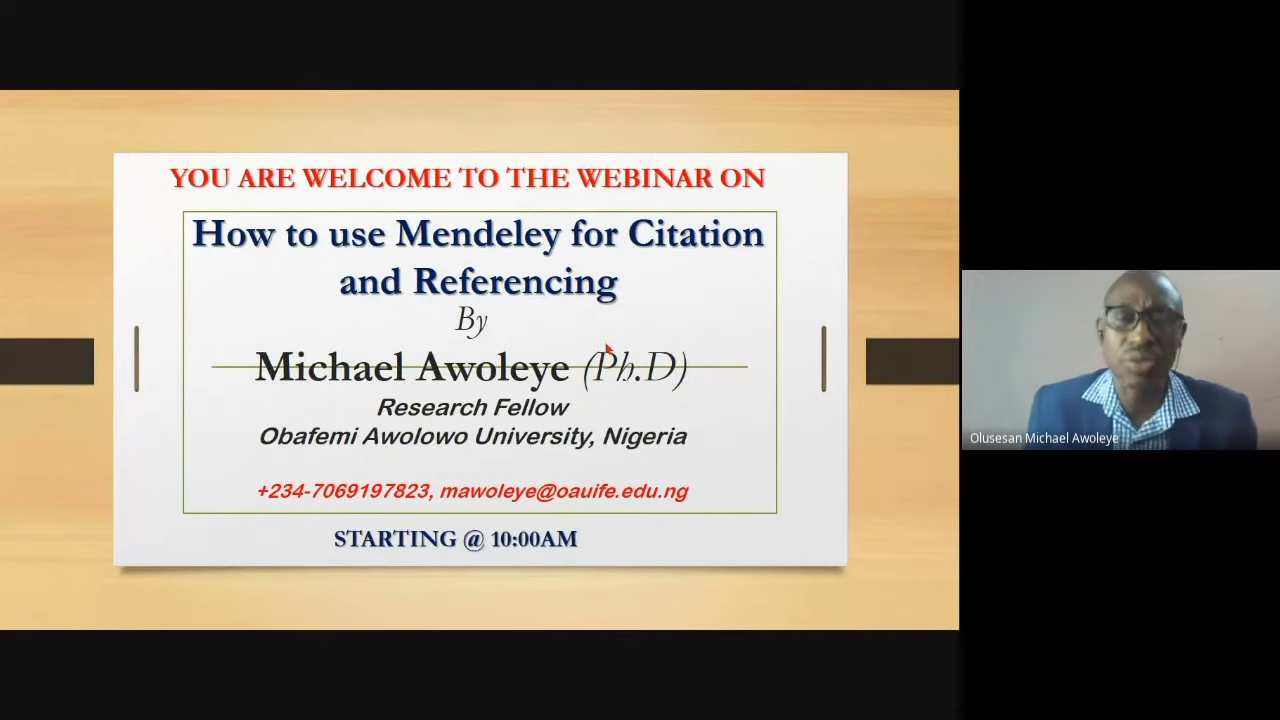
Step: Advance to the 'Why do we need to automate citation and referencing ?' slide
key("Right")
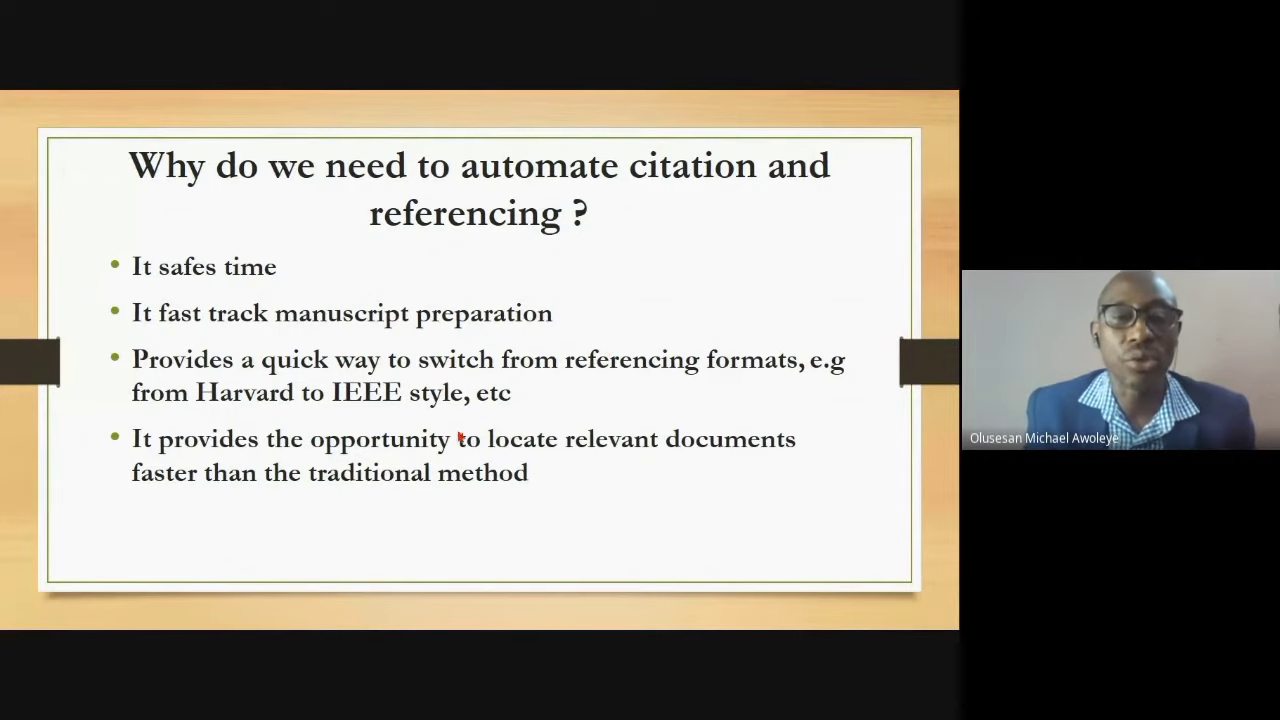
Step: Advance to the slide on other citation tools, then switch back to the Meet call window
left_click(355, 378)
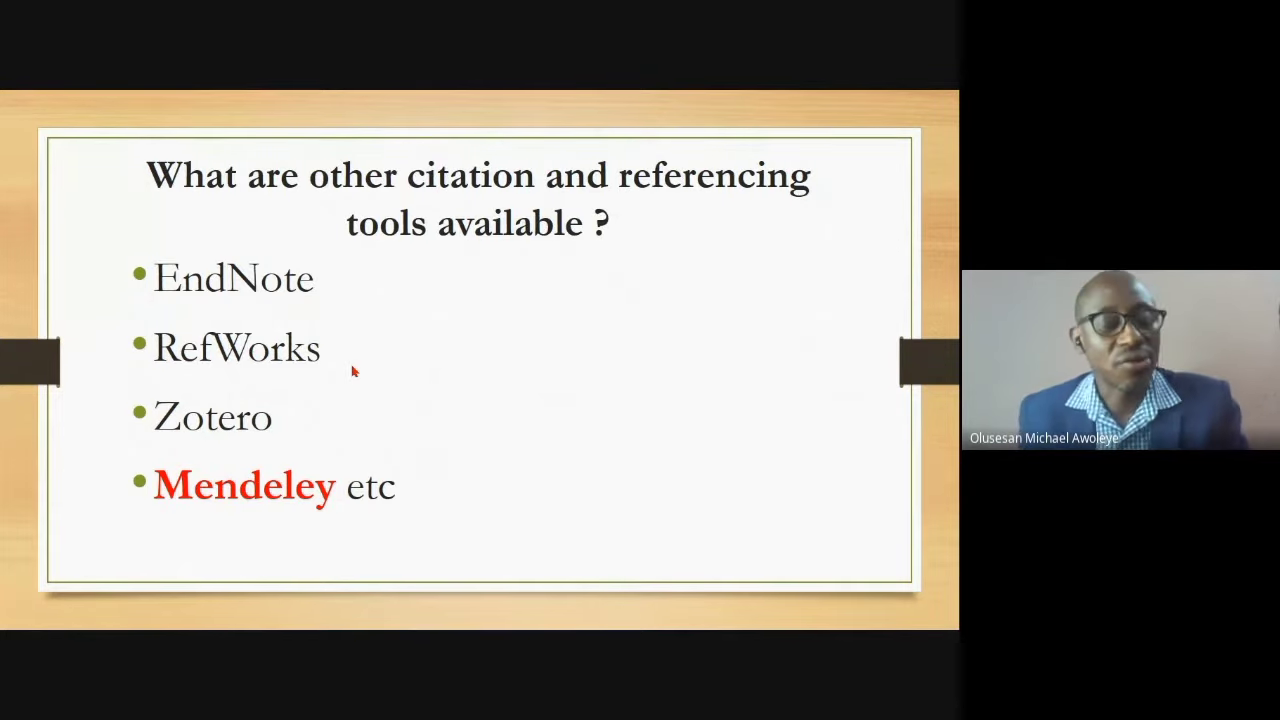
key("alt+Tab")
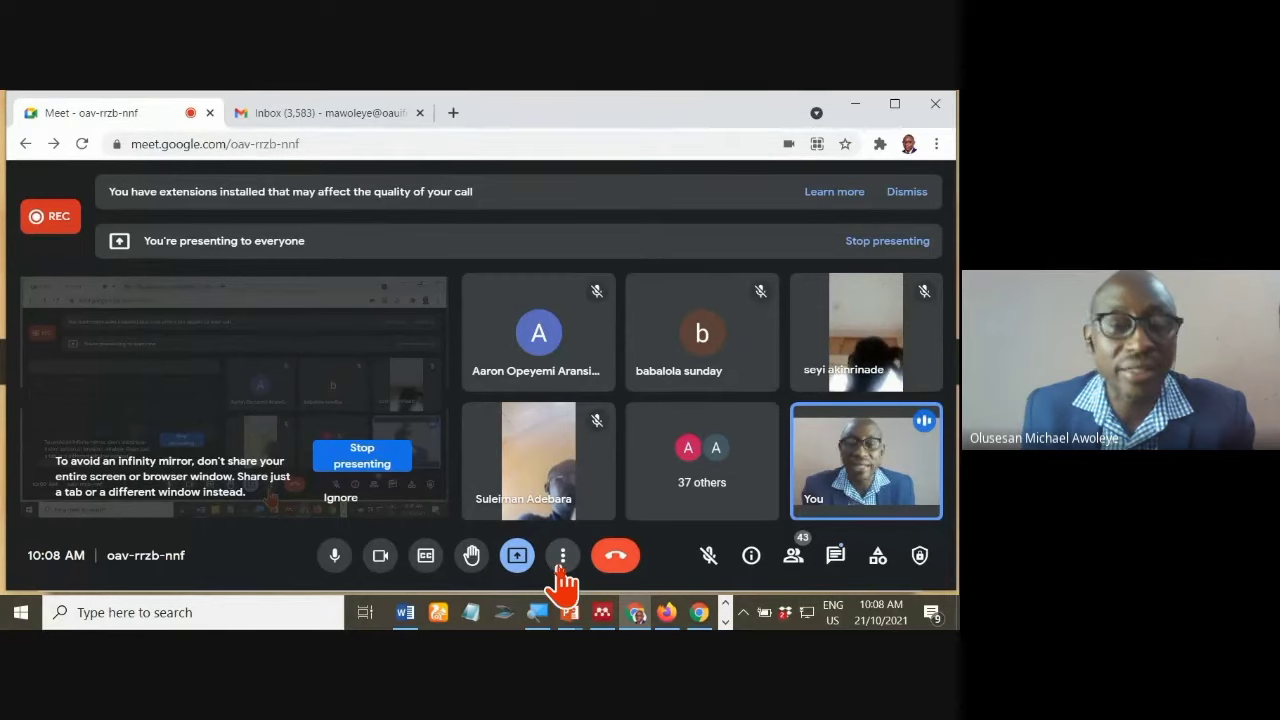
Step: Toggle the call's More options list a few times, then return to the EndNote/RefWorks/Zotero/Mendeley slide
left_click(565, 577)
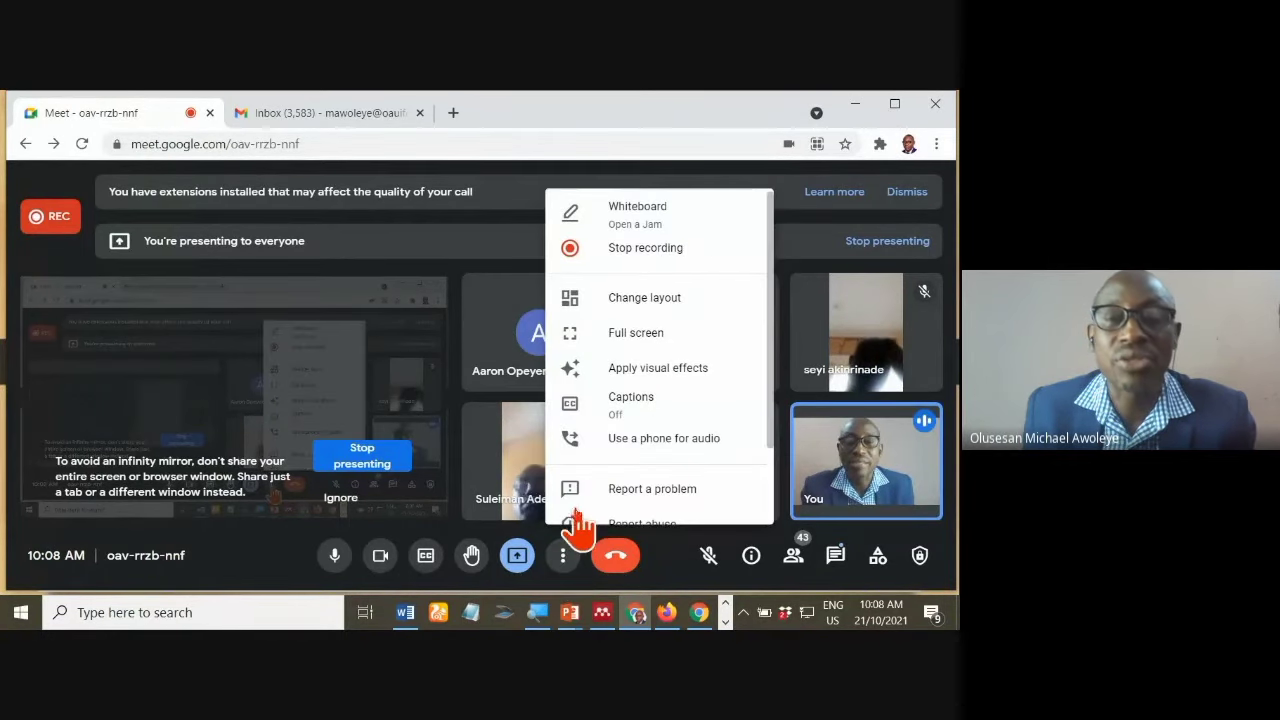
key("Escape")
left_click(565, 577)
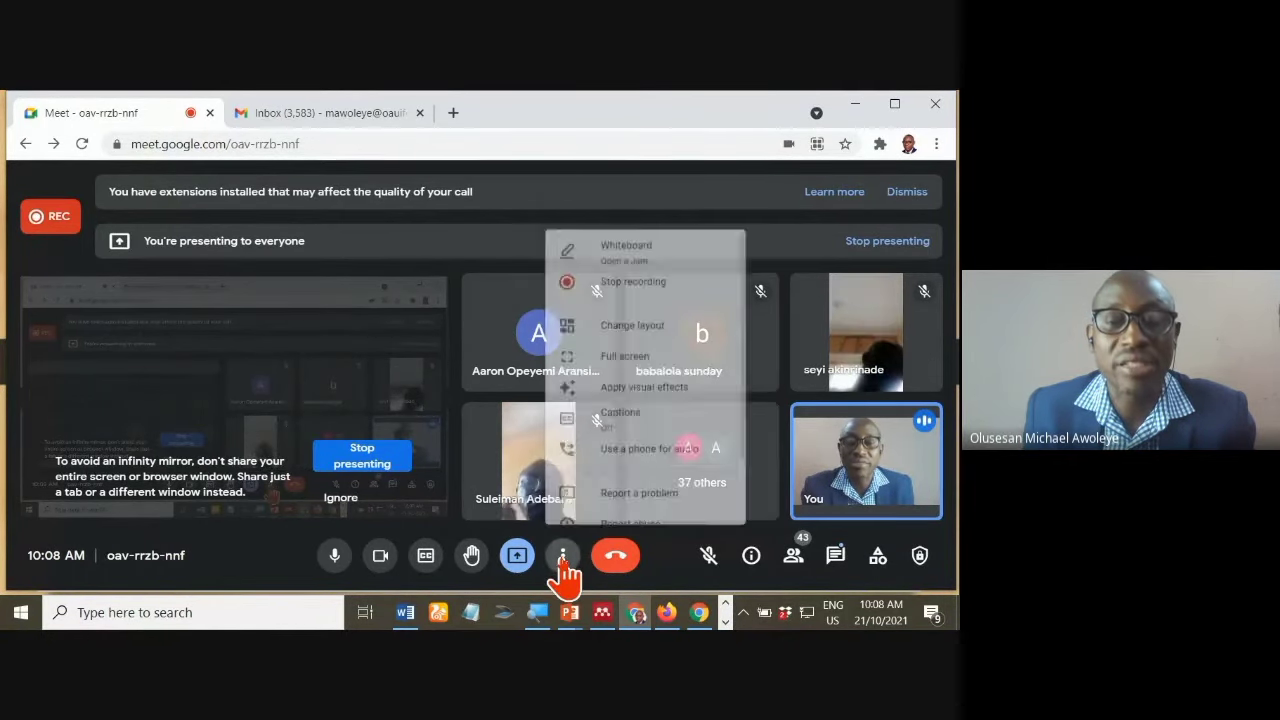
key("Escape")
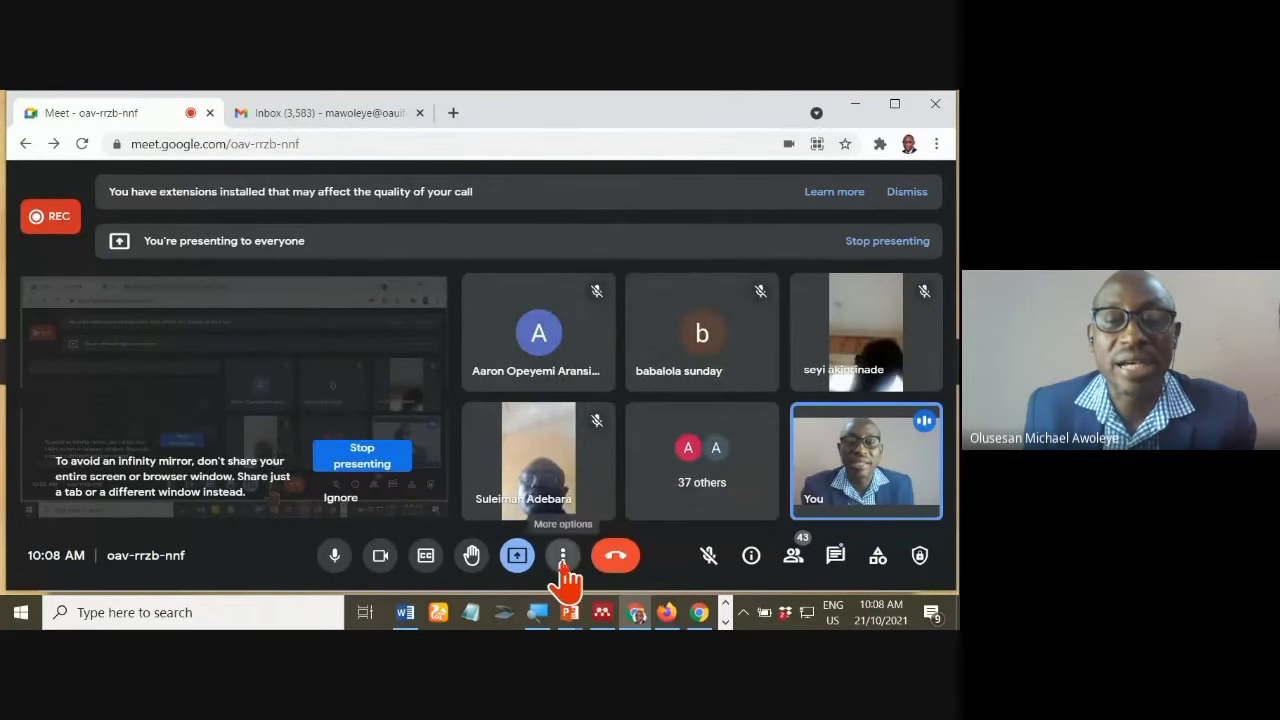
left_click(565, 577)
key("Escape")
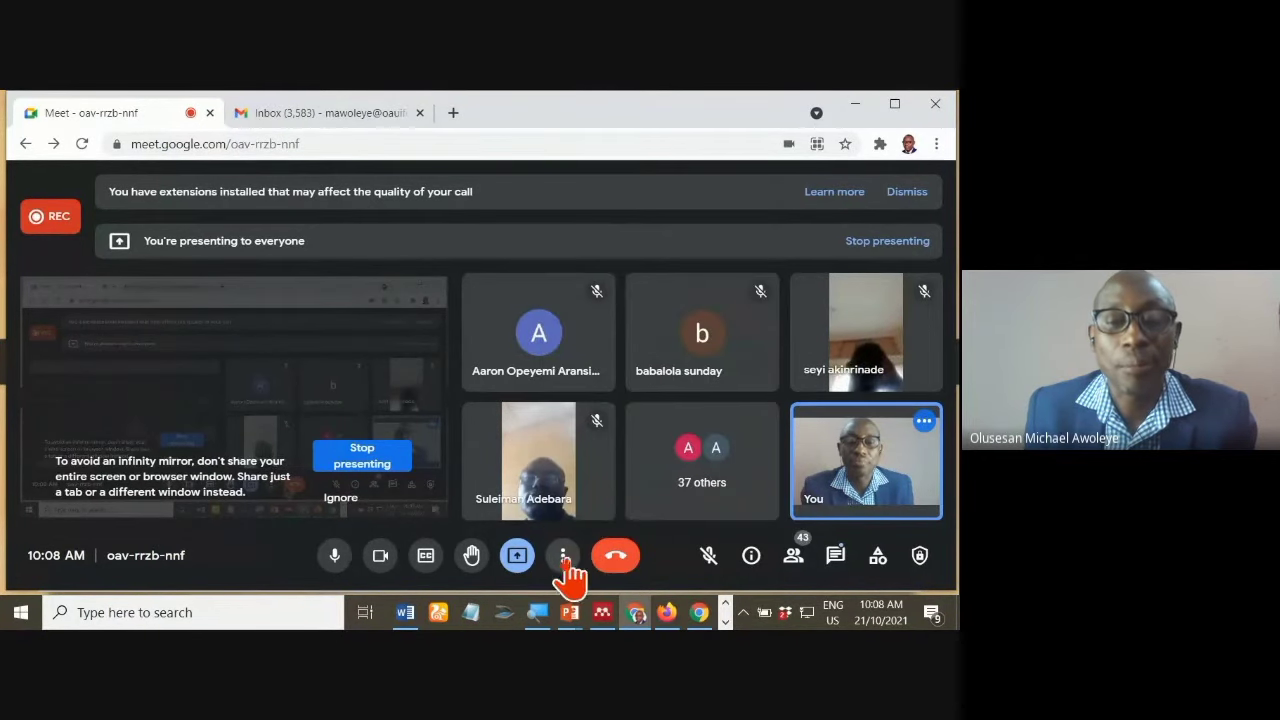
left_click(565, 557)
key("Escape")
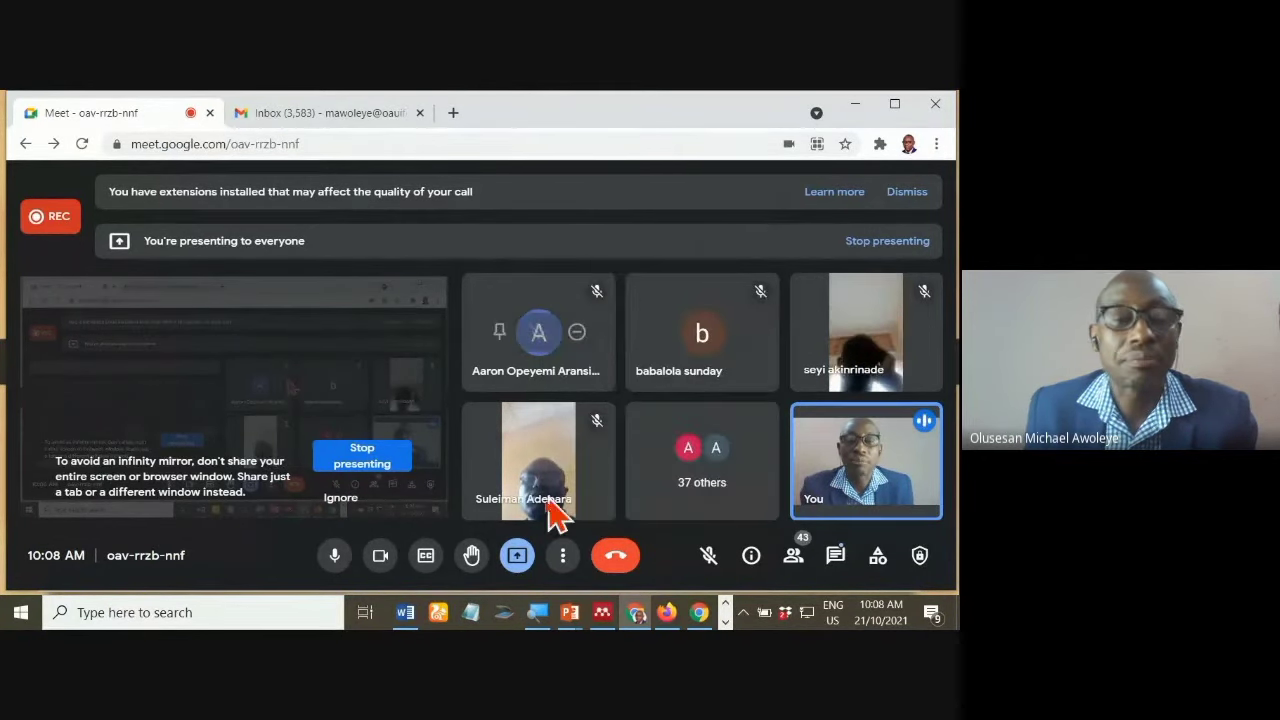
key("alt+Tab")
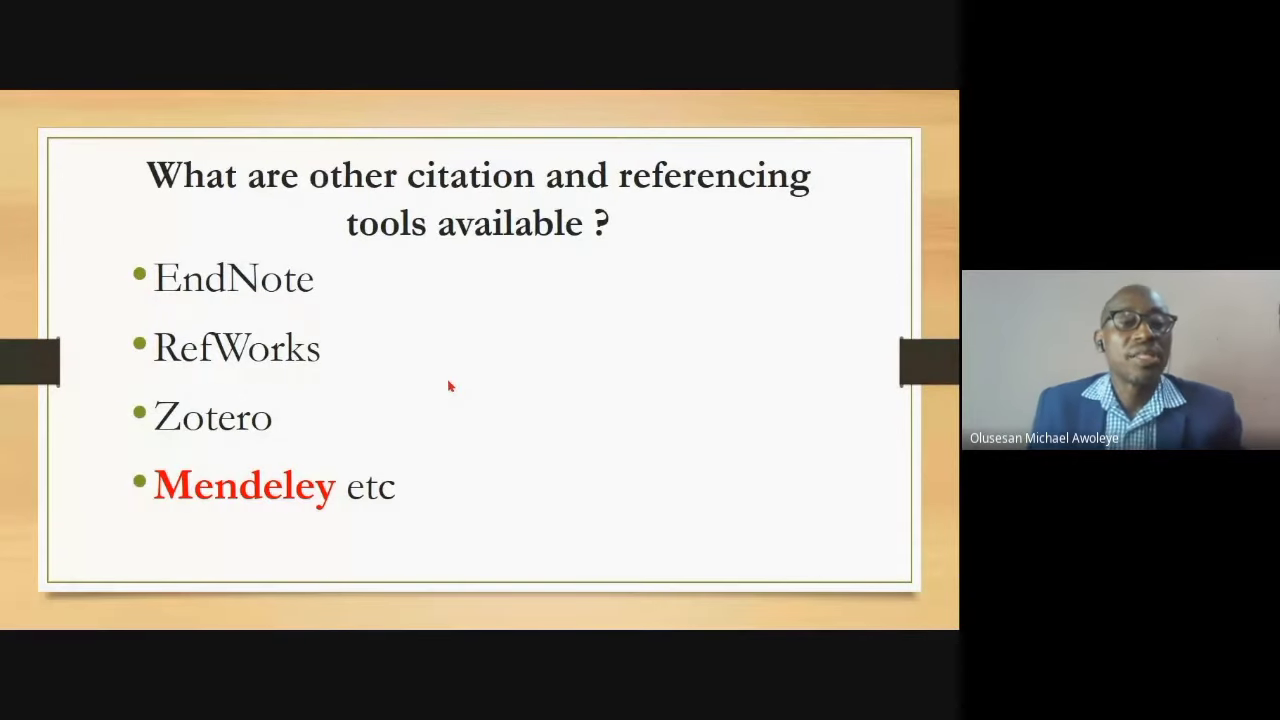
left_click(406, 386)
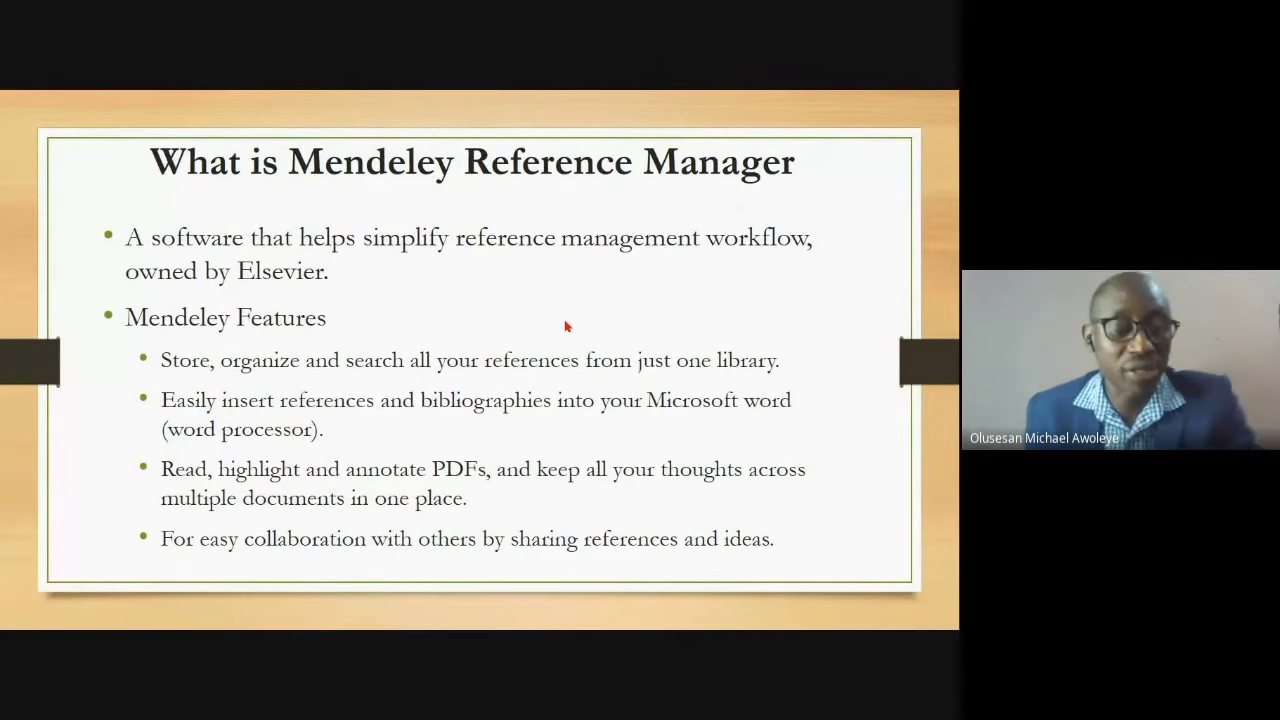
key("alt+Tab")
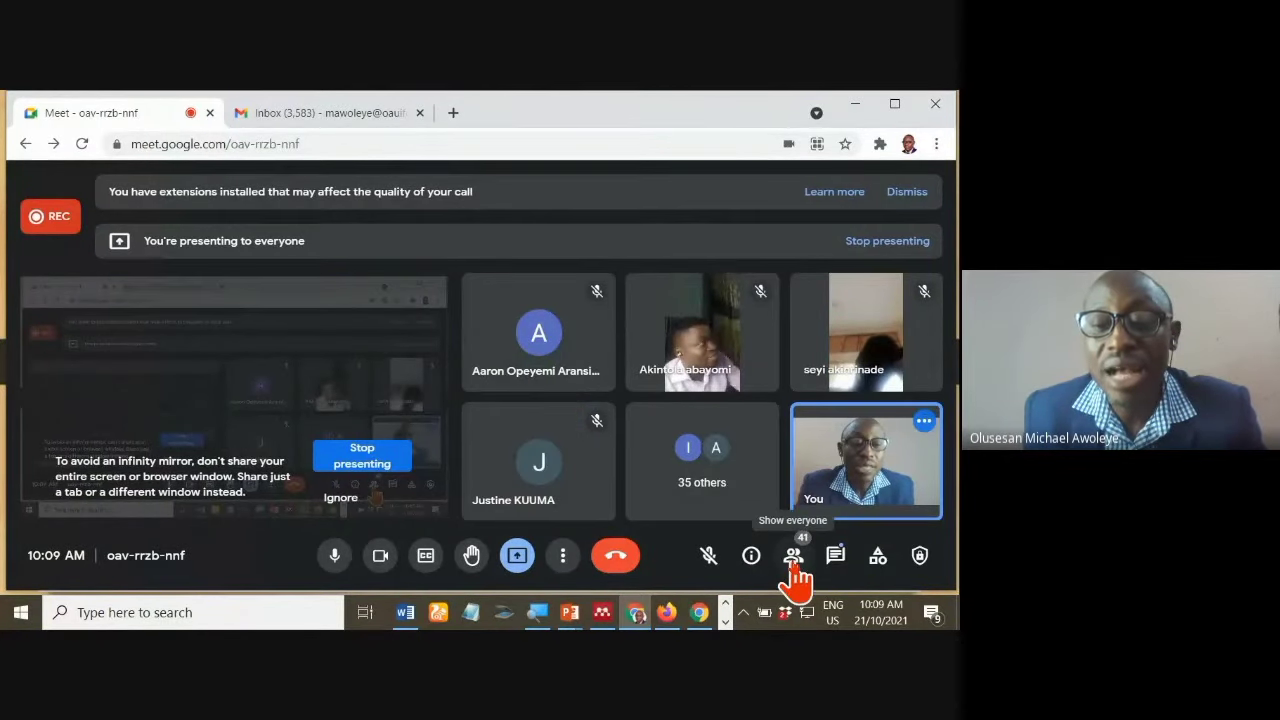
key("alt+Tab")
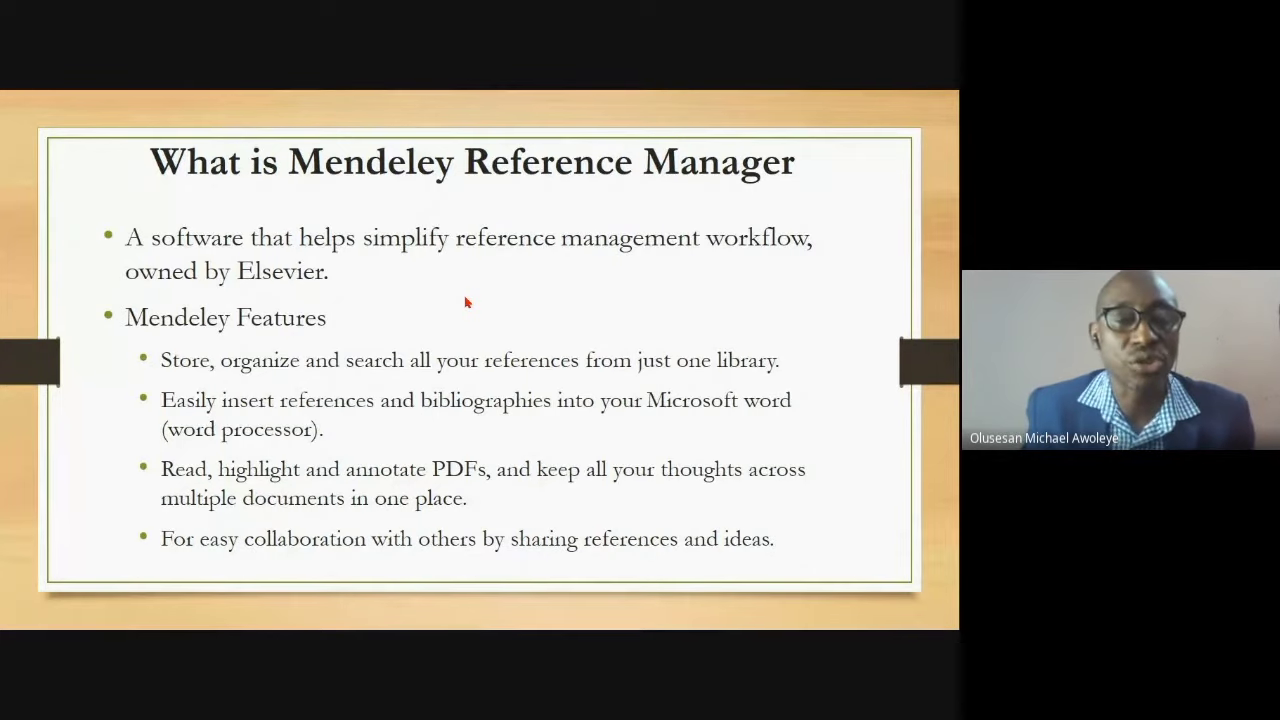
Step: Advance to the 'Populating Mendeley Database' slide covering drag-and-drop, web retrieval and metadata import
left_click(580, 390)
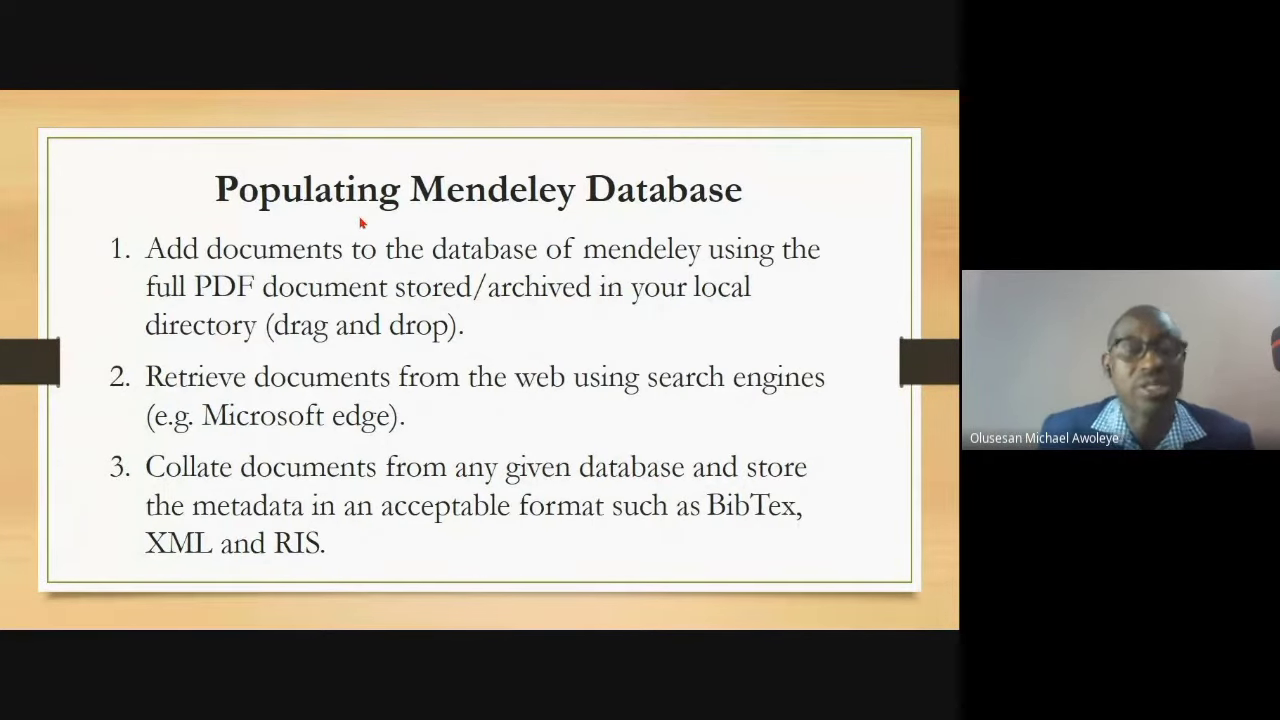
Step: Step through the standard databases, importing documents and QUESTION TIME slides to the end-of-show screen
key("Right")
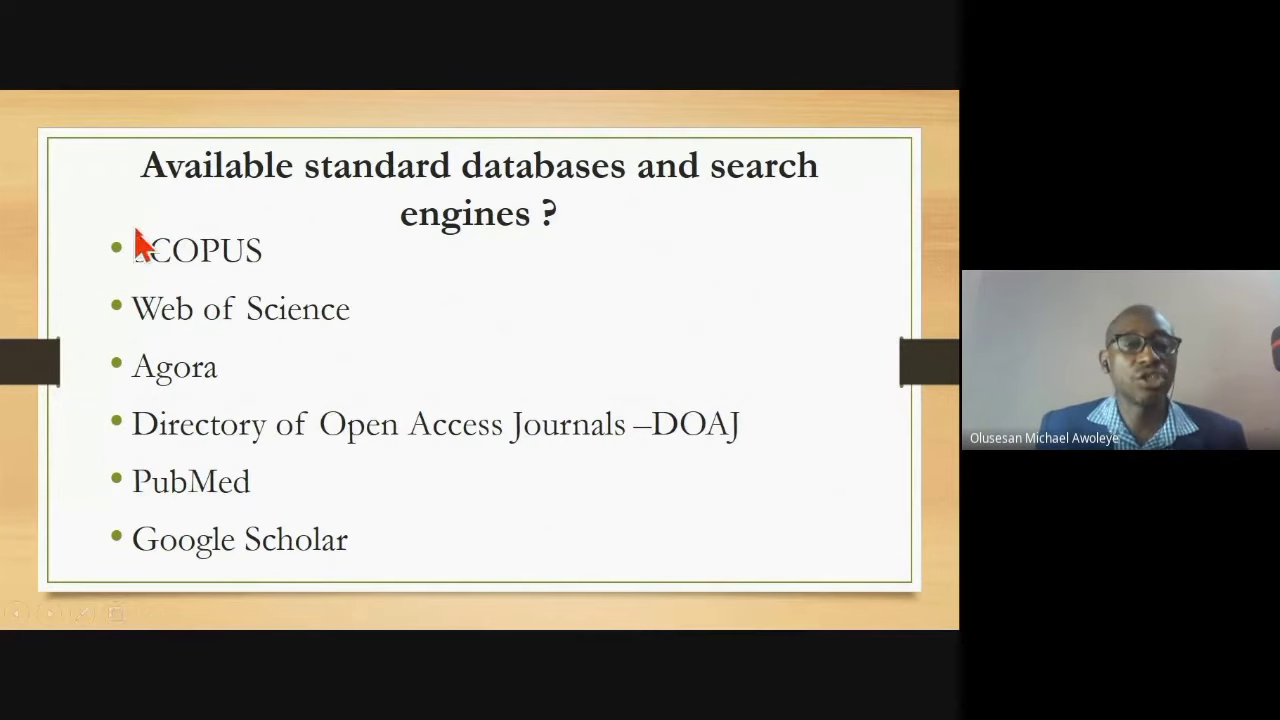
left_click(410, 373)
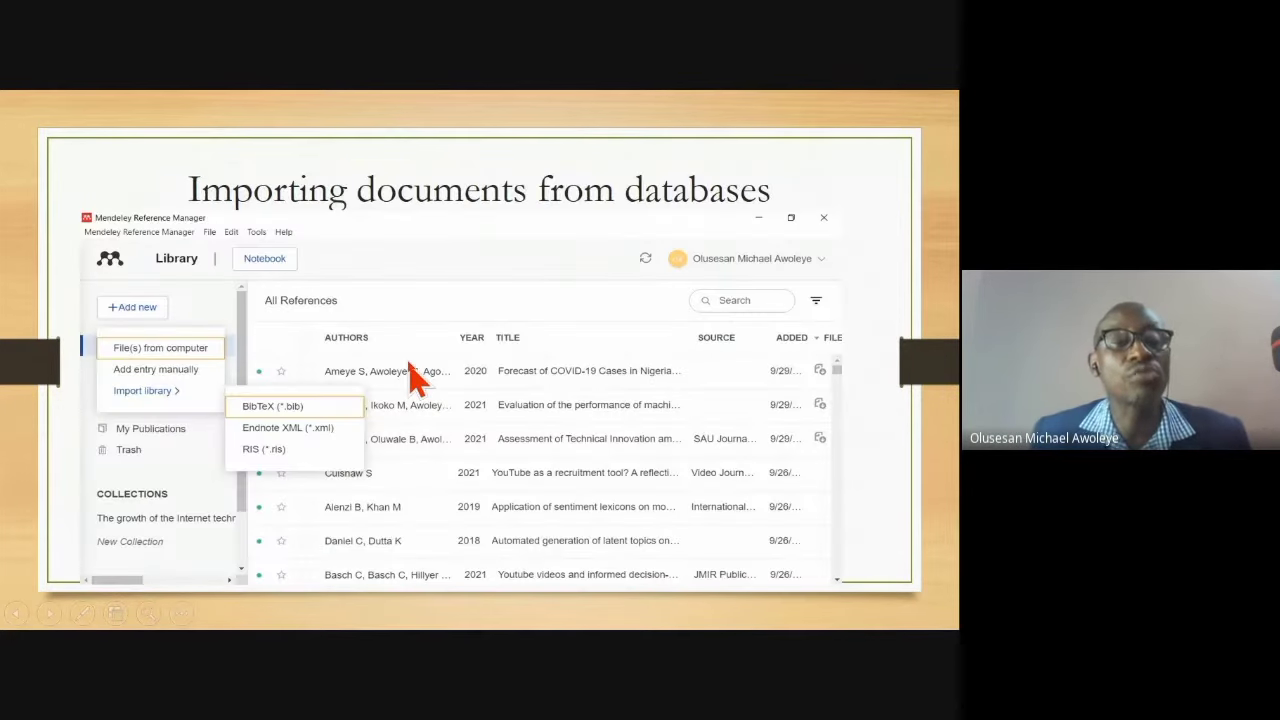
left_click(410, 365)
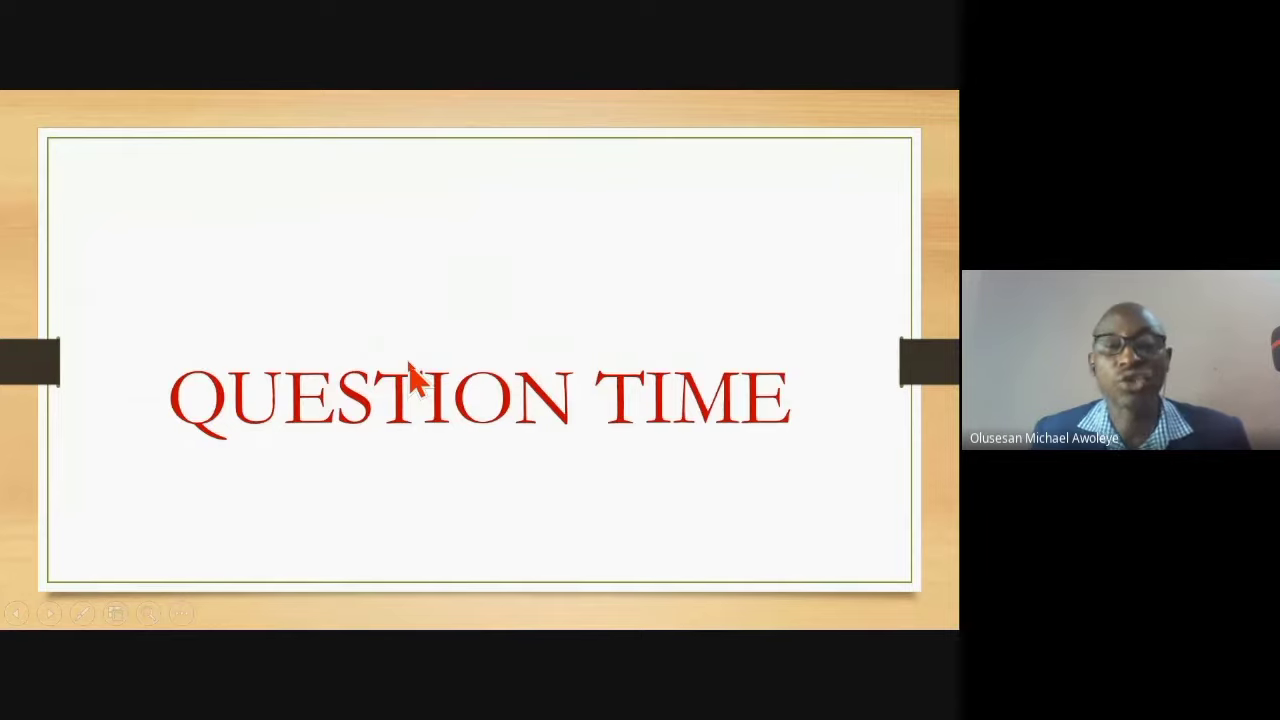
left_click(410, 373)
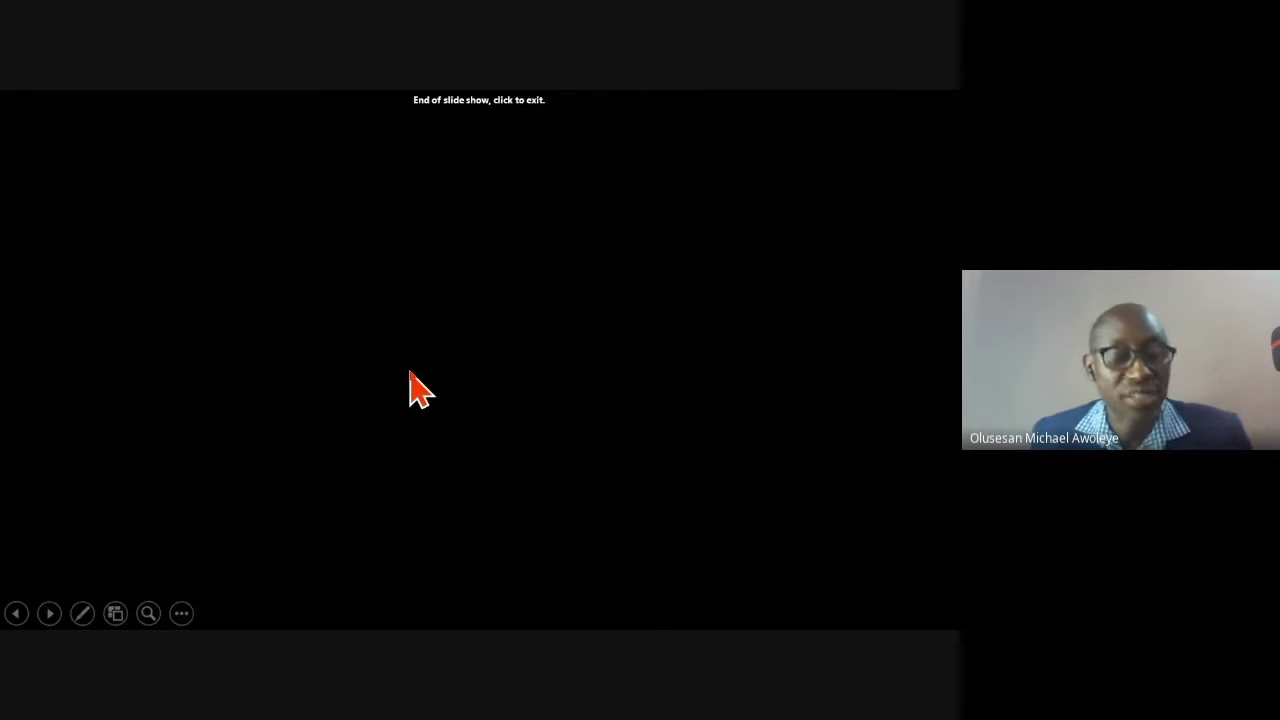
Step: Exit the finished slide show and search the Windows Start menu for 'mendeley'
left_click(410, 373)
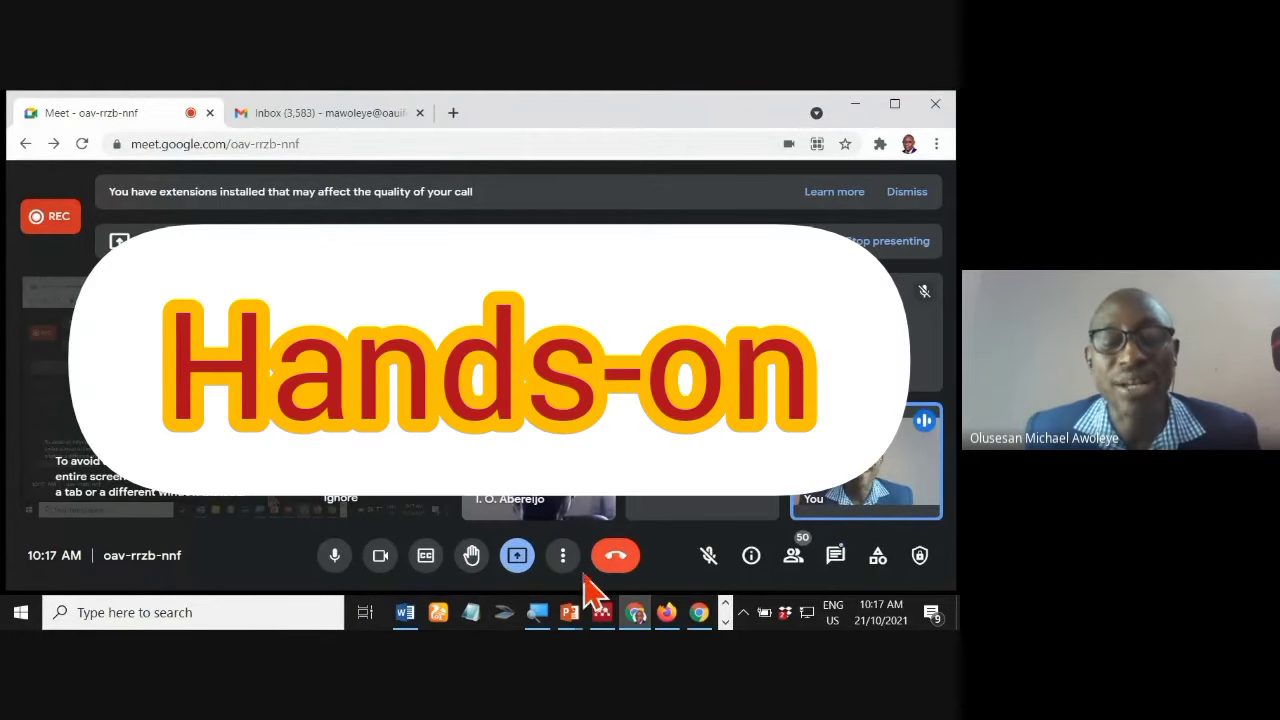
mouse_move(602, 612)
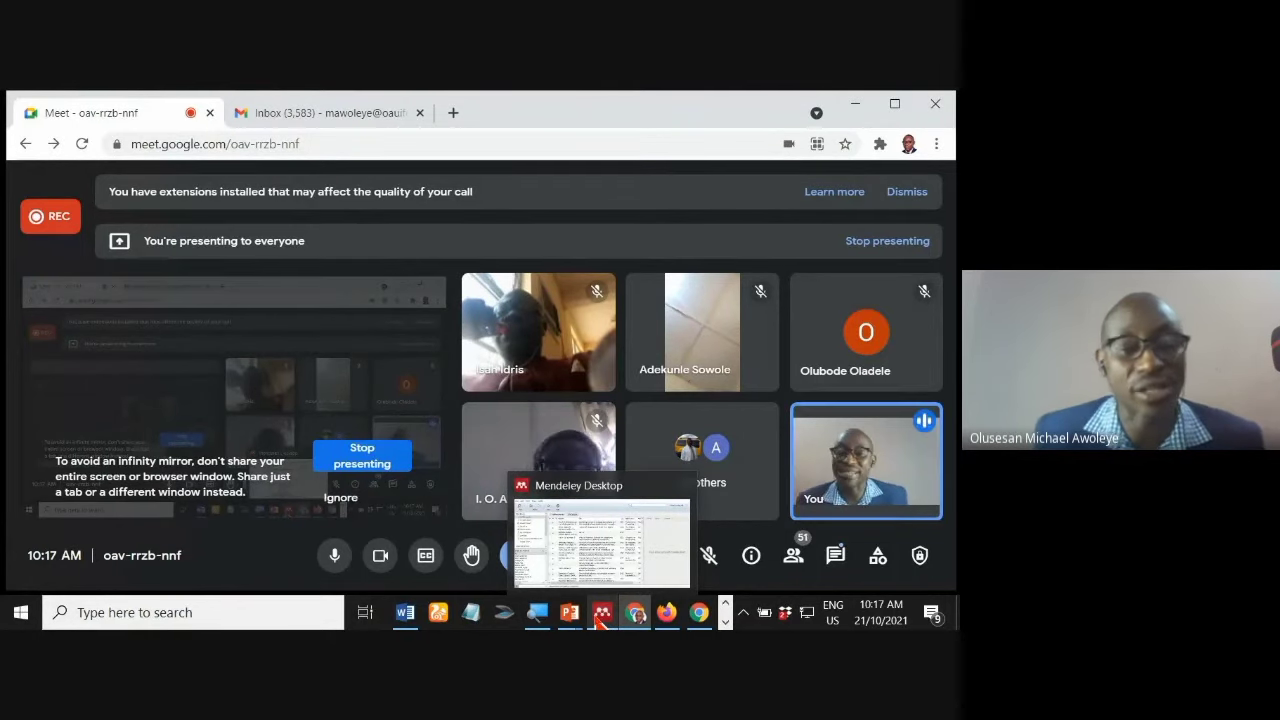
key("super")
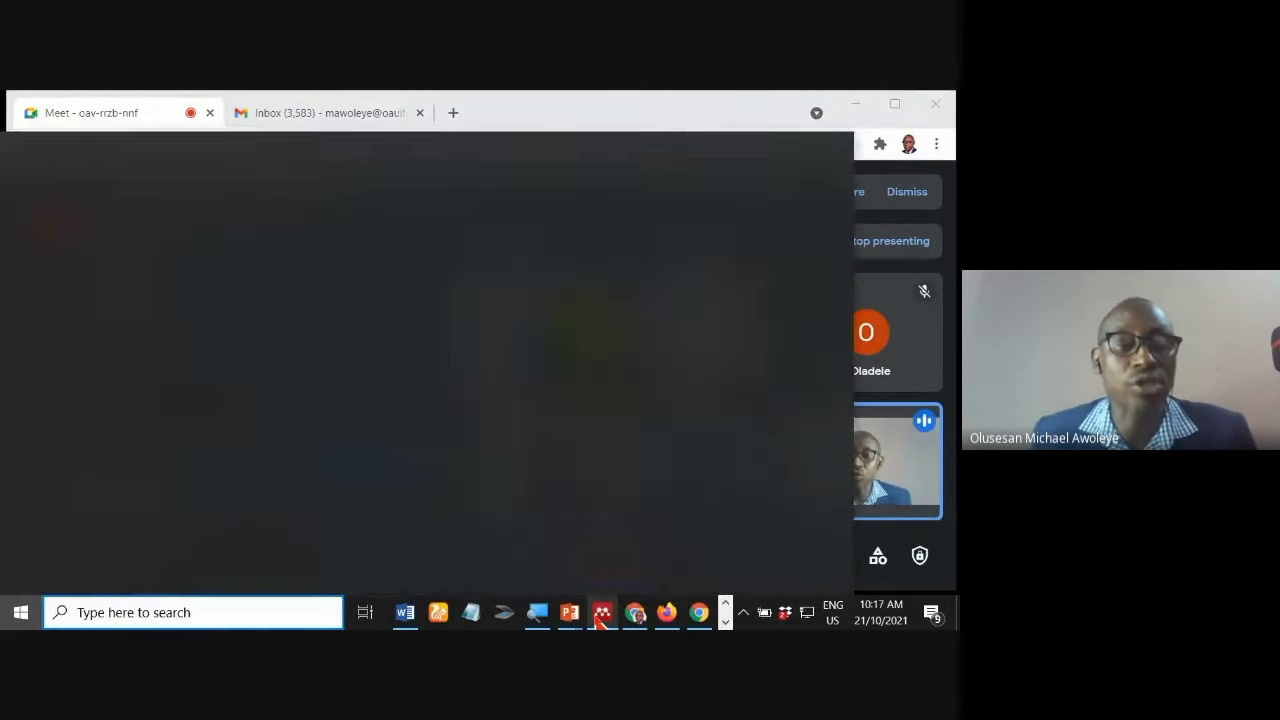
type("me")
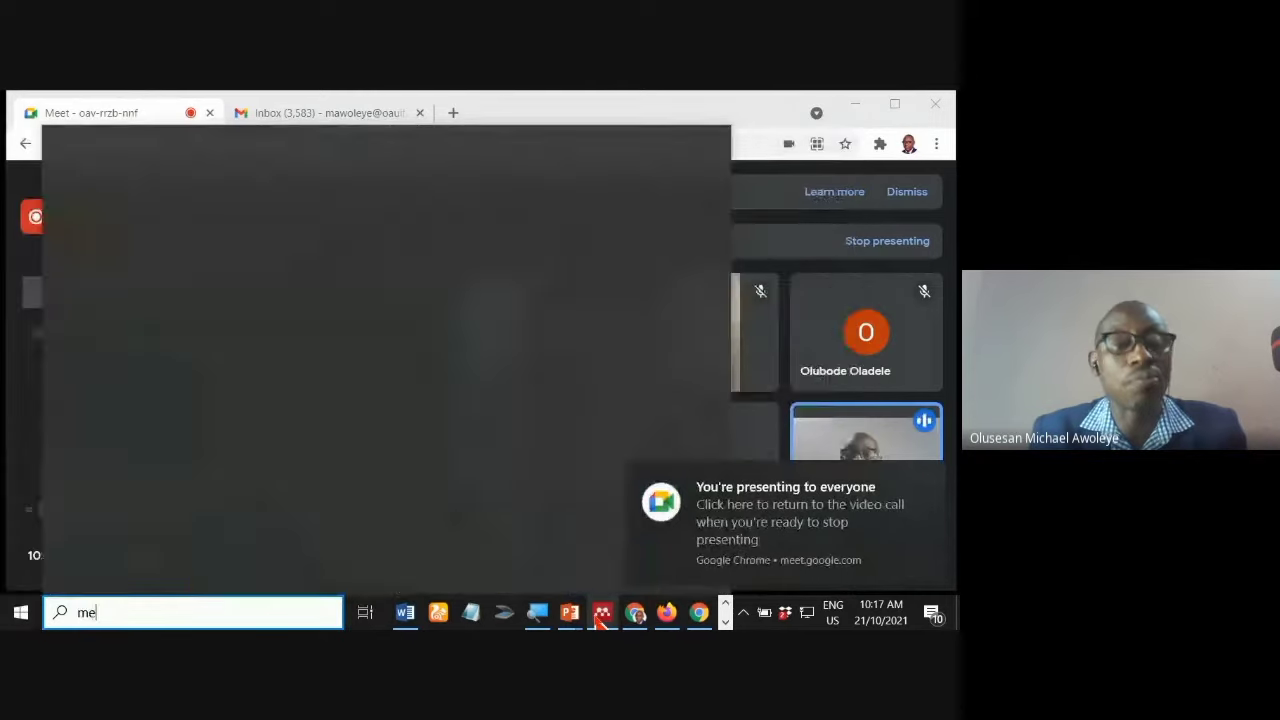
type("ndeley")
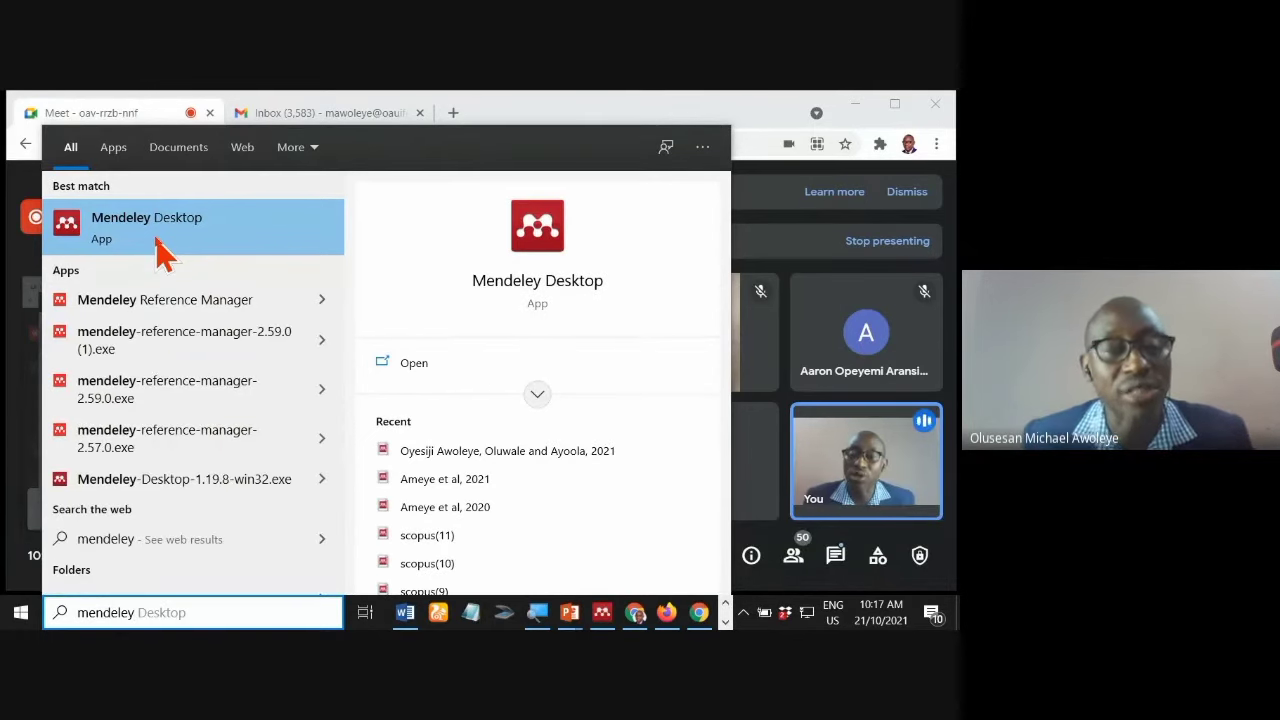
Step: Launch Mendeley Desktop from the search results to show the All Documents library
left_click(604, 614)
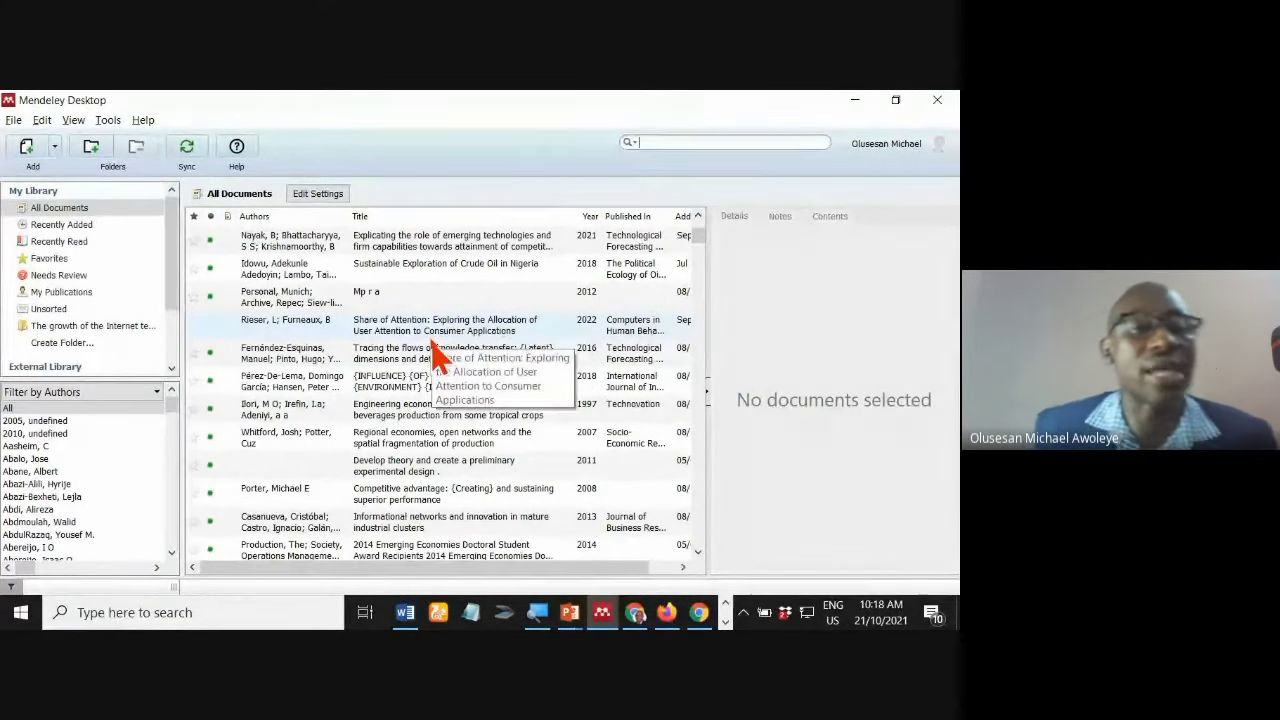
left_click(108, 122)
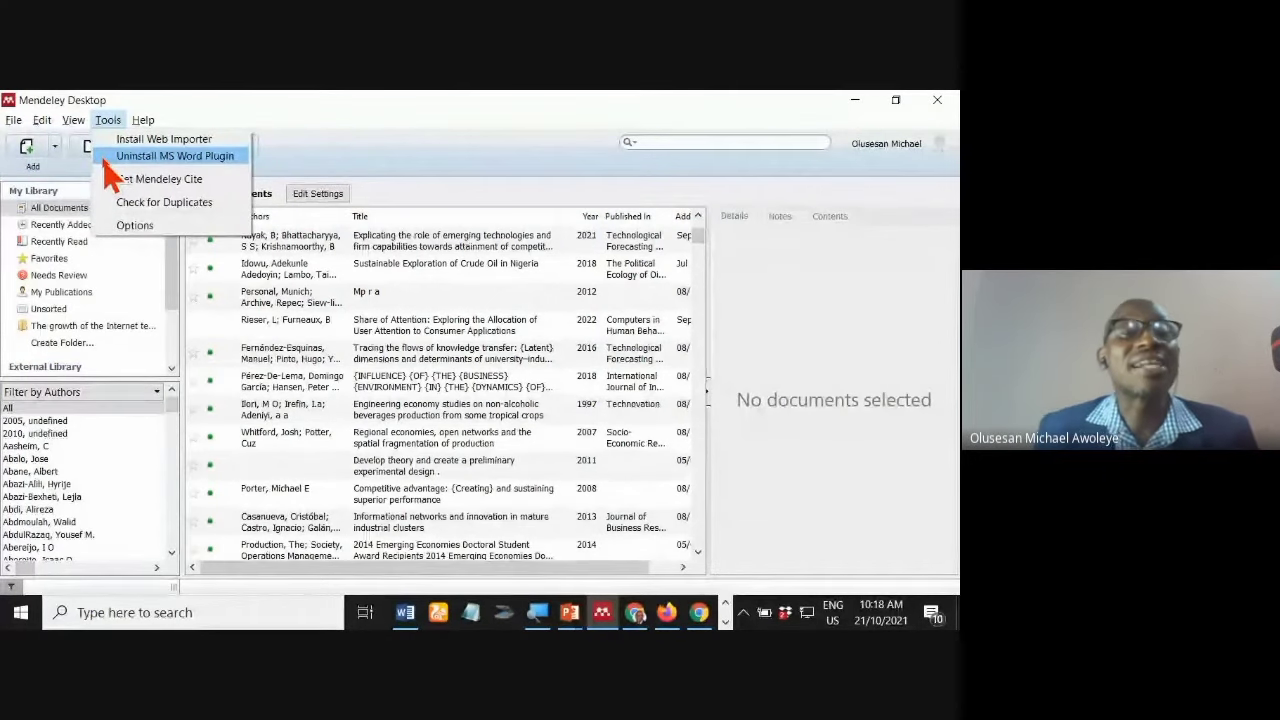
left_click(348, 160)
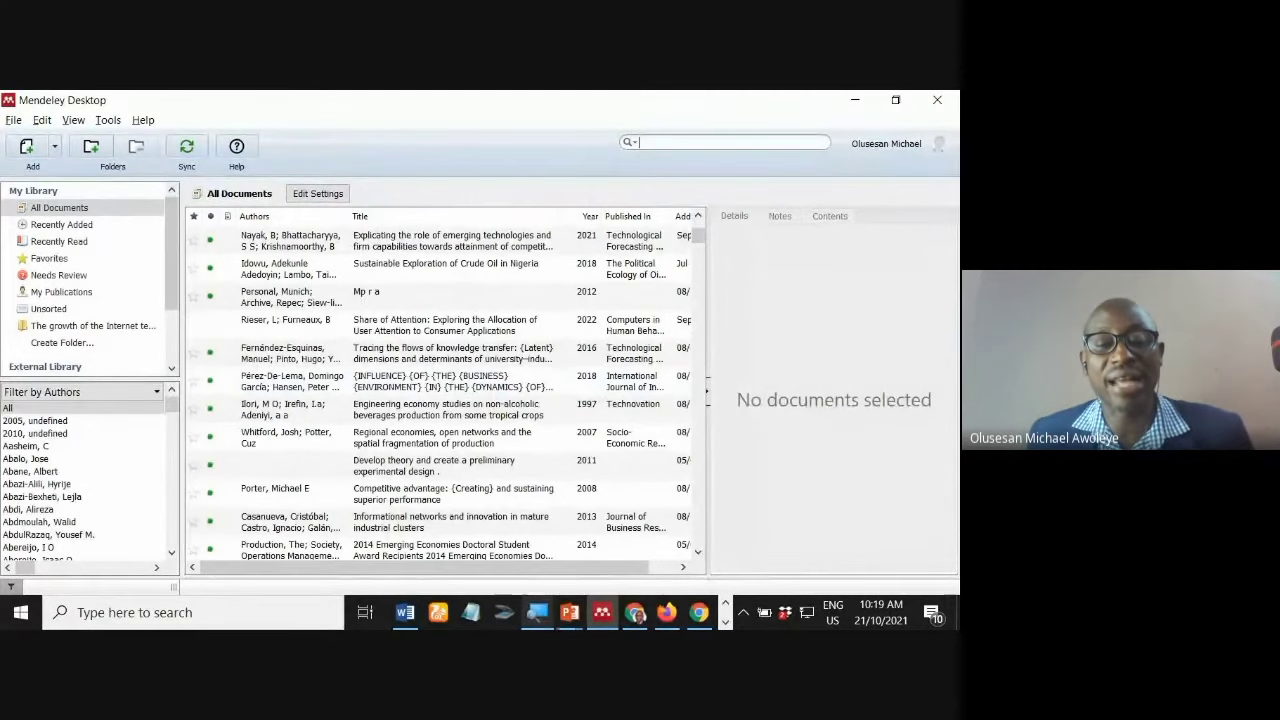
left_click(572, 614)
left_click(548, 580)
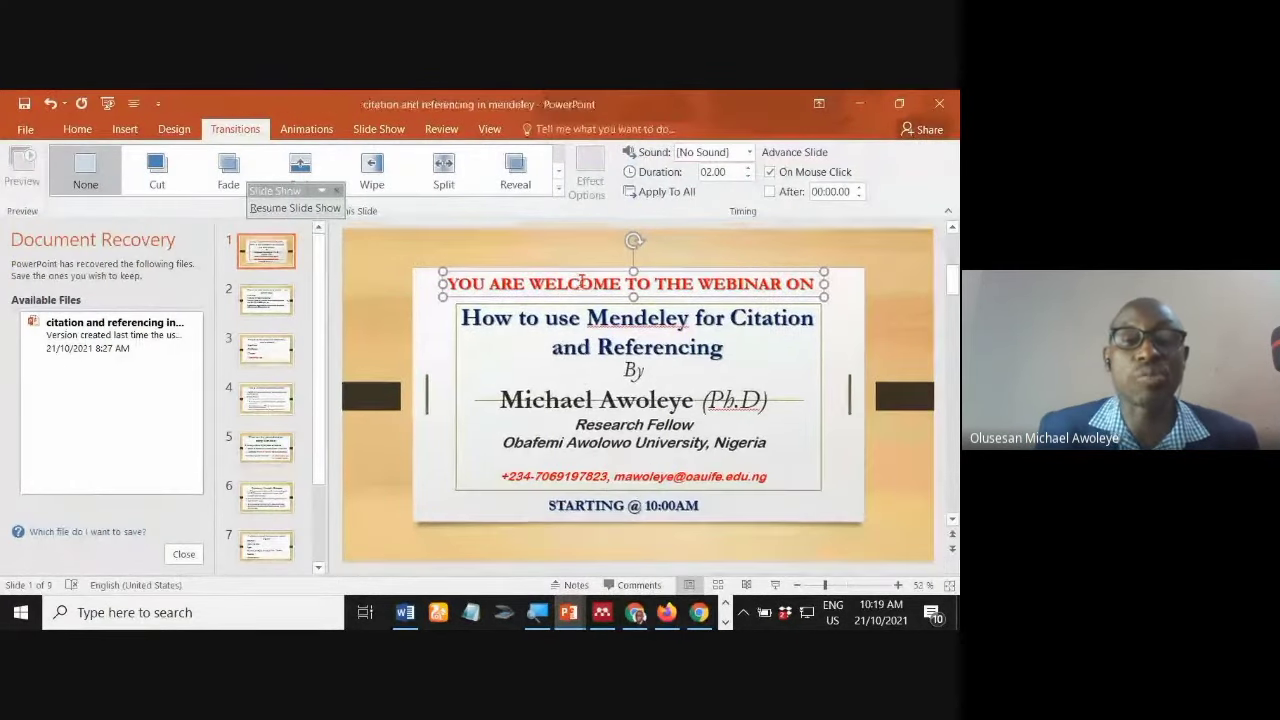
scroll(581, 281, "down", 2)
scroll(581, 281, "down", 1)
scroll(581, 281, "down", 1)
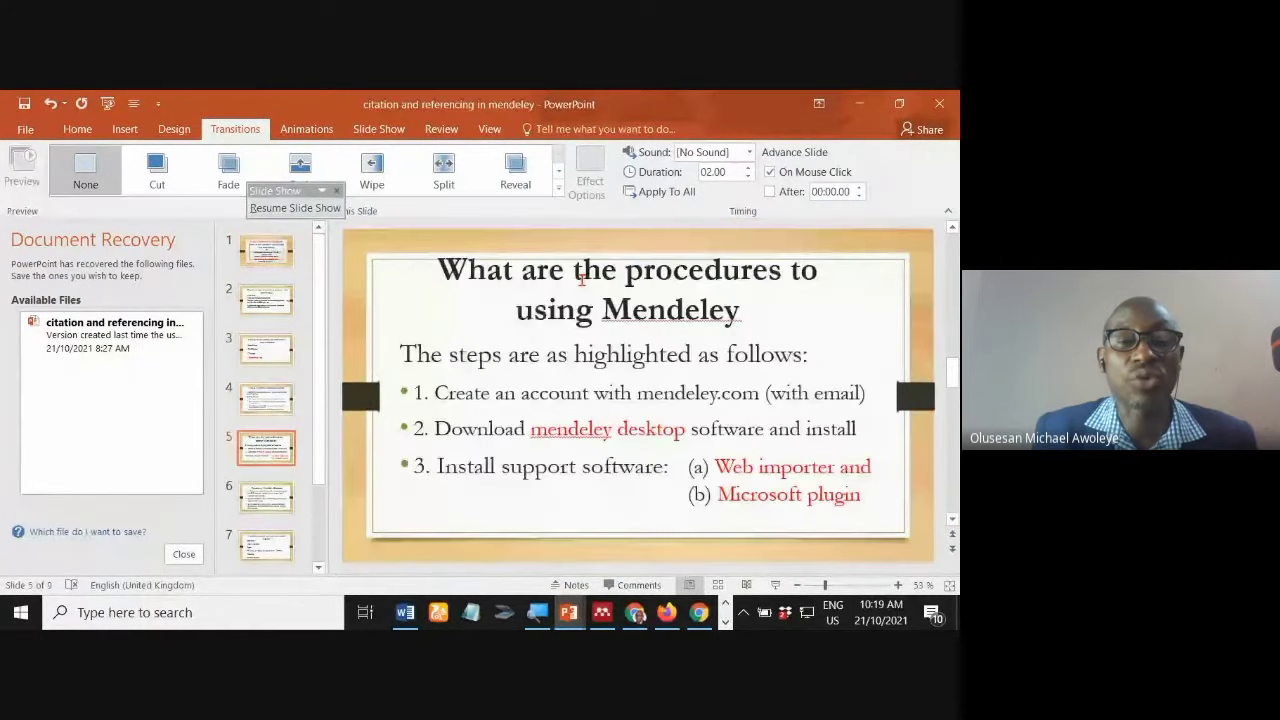
scroll(581, 281, "down", 1)
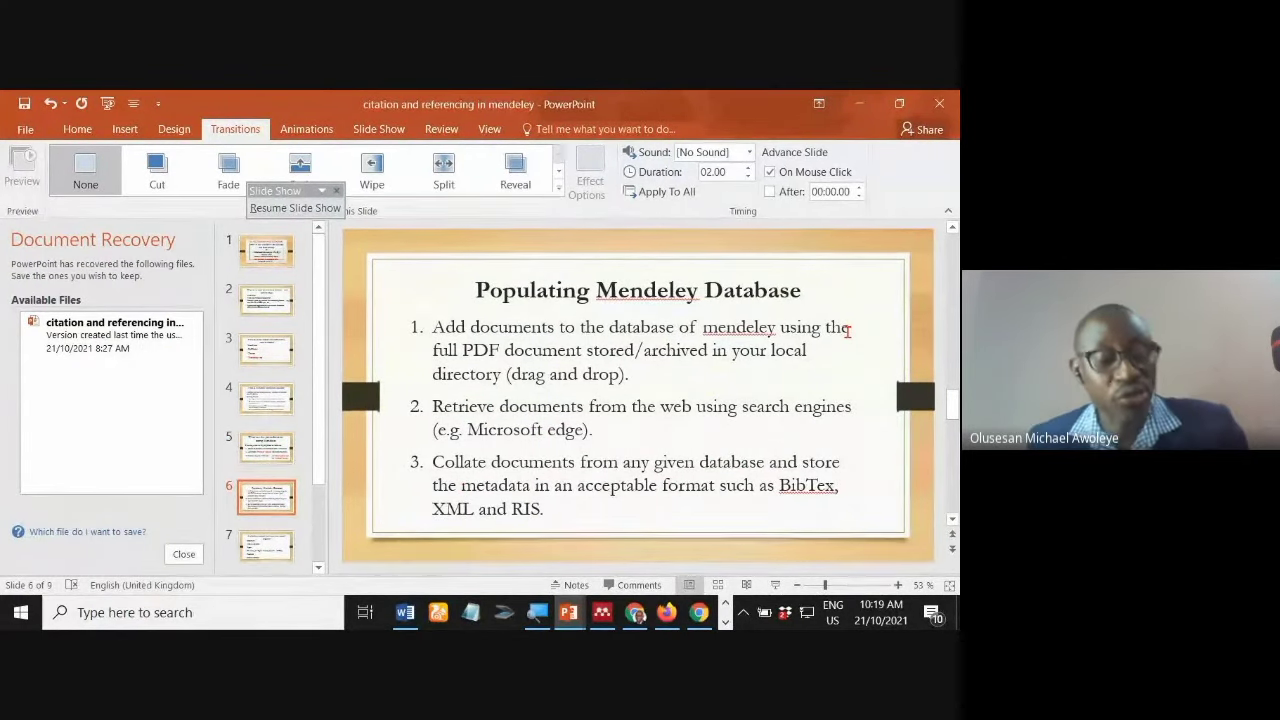
key("alt+Tab")
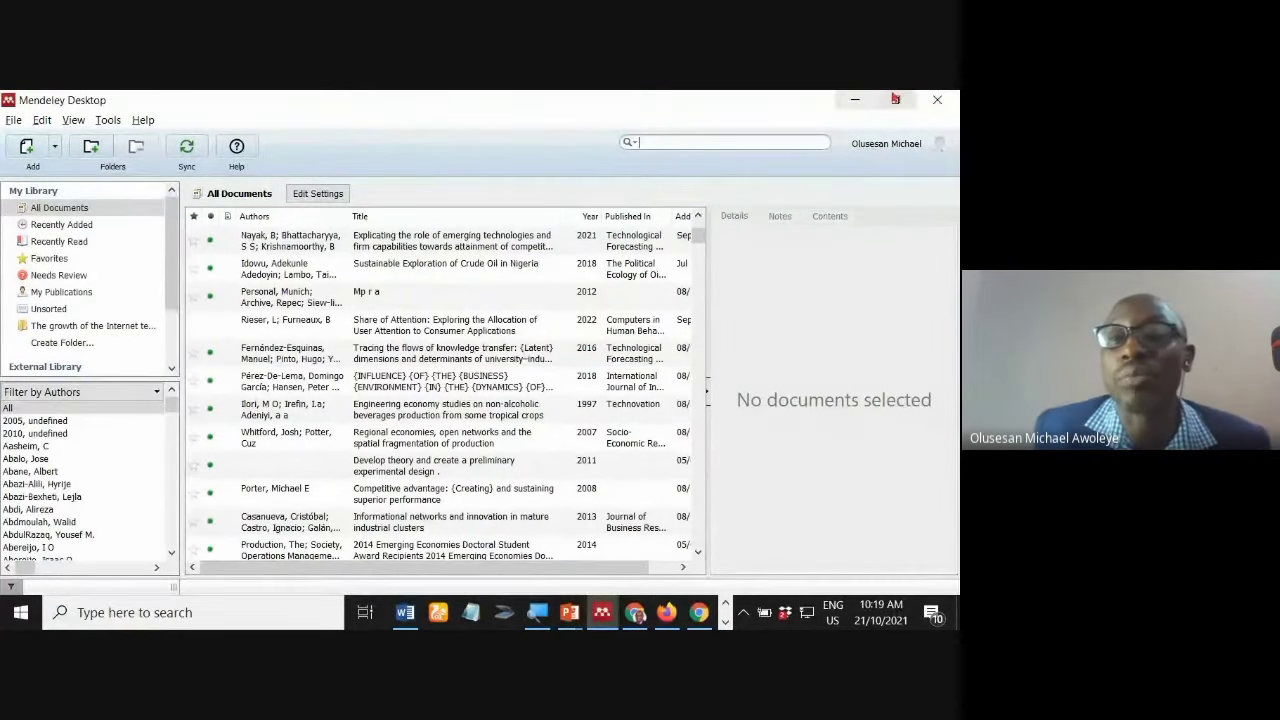
Step: Restore Mendeley Desktop to a smaller window and minimize PowerPoint
left_click(895, 99)
left_click(569, 612)
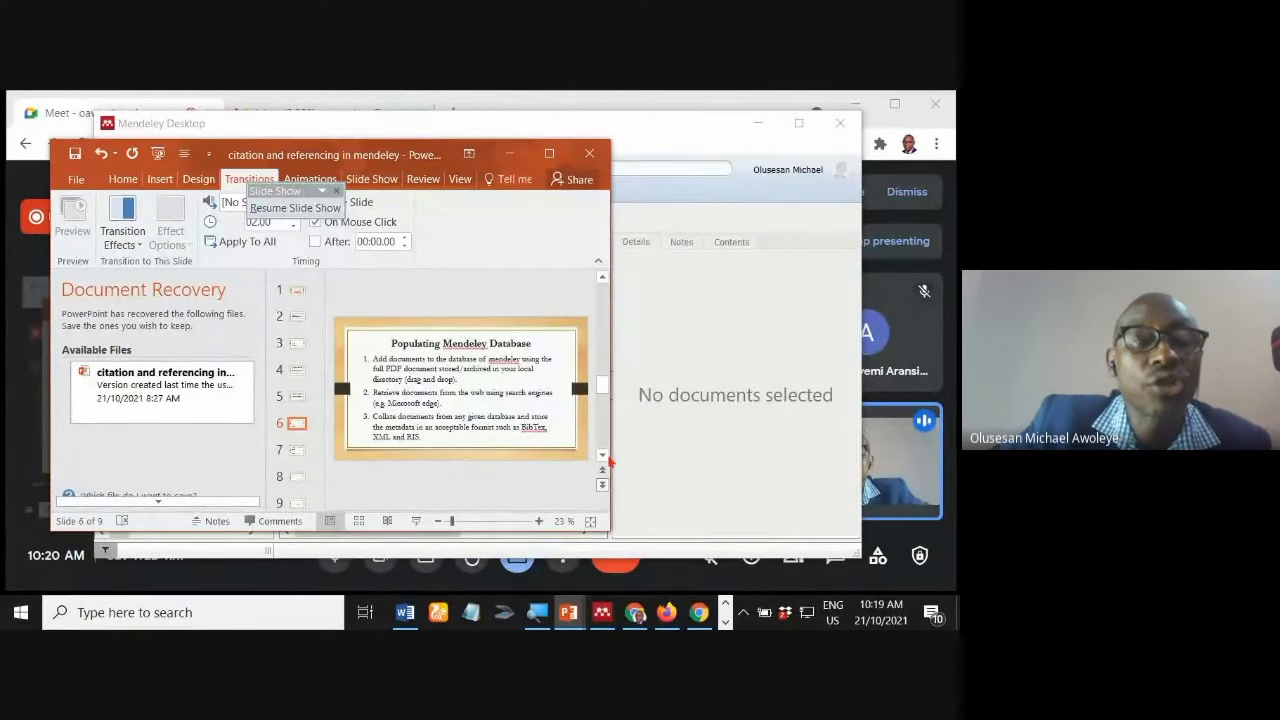
left_click(507, 151)
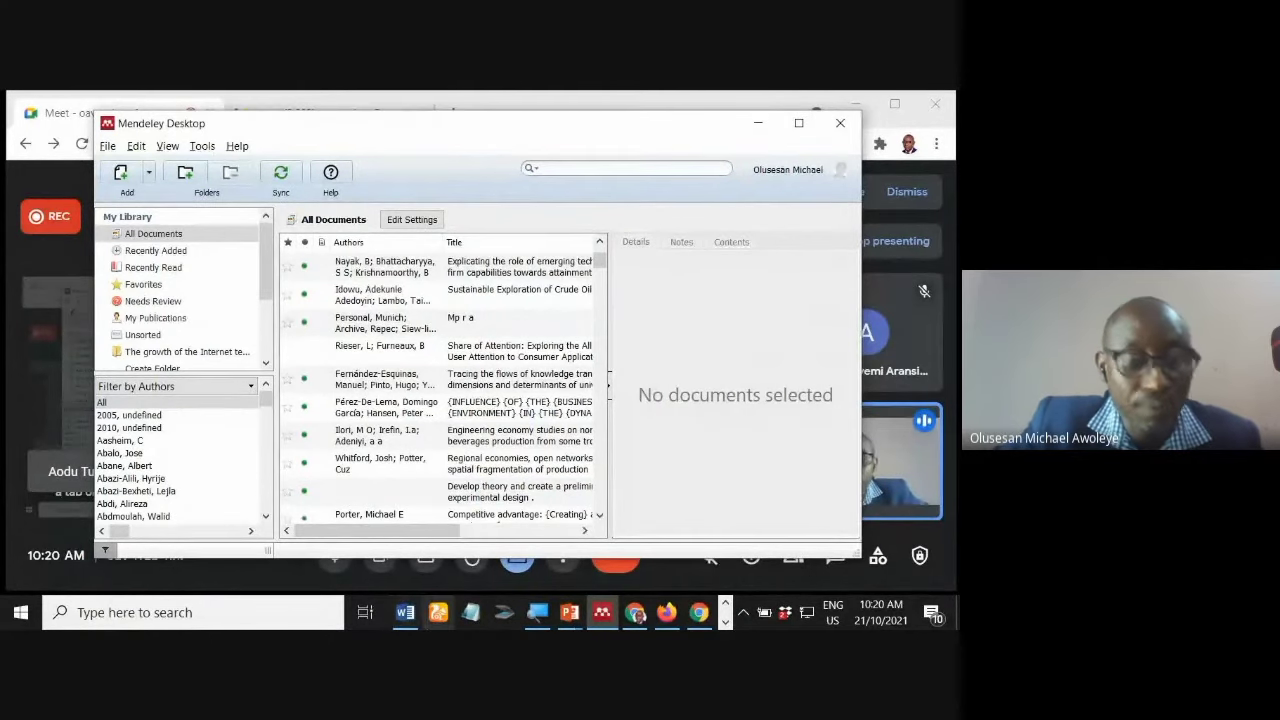
left_click(405, 612)
Step: Search Windows for 'published' and open the Published folder in File Explorer
left_click(190, 612)
type("pub")
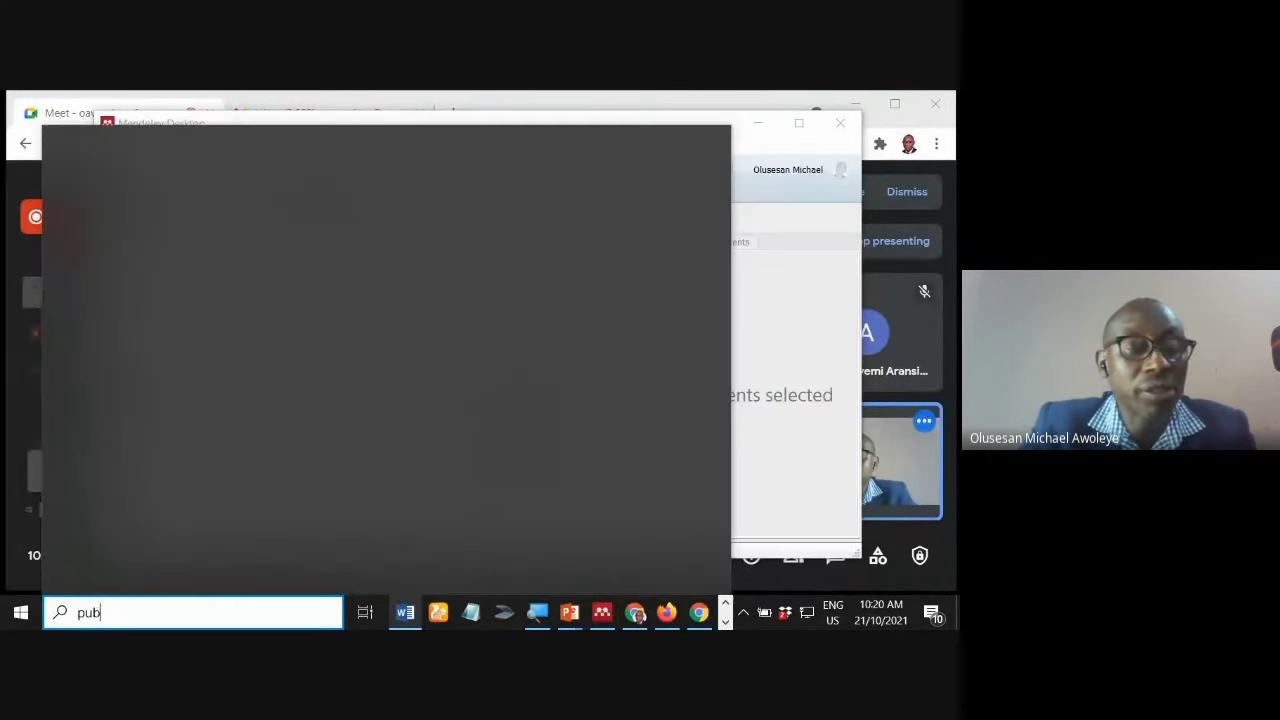
type("lished")
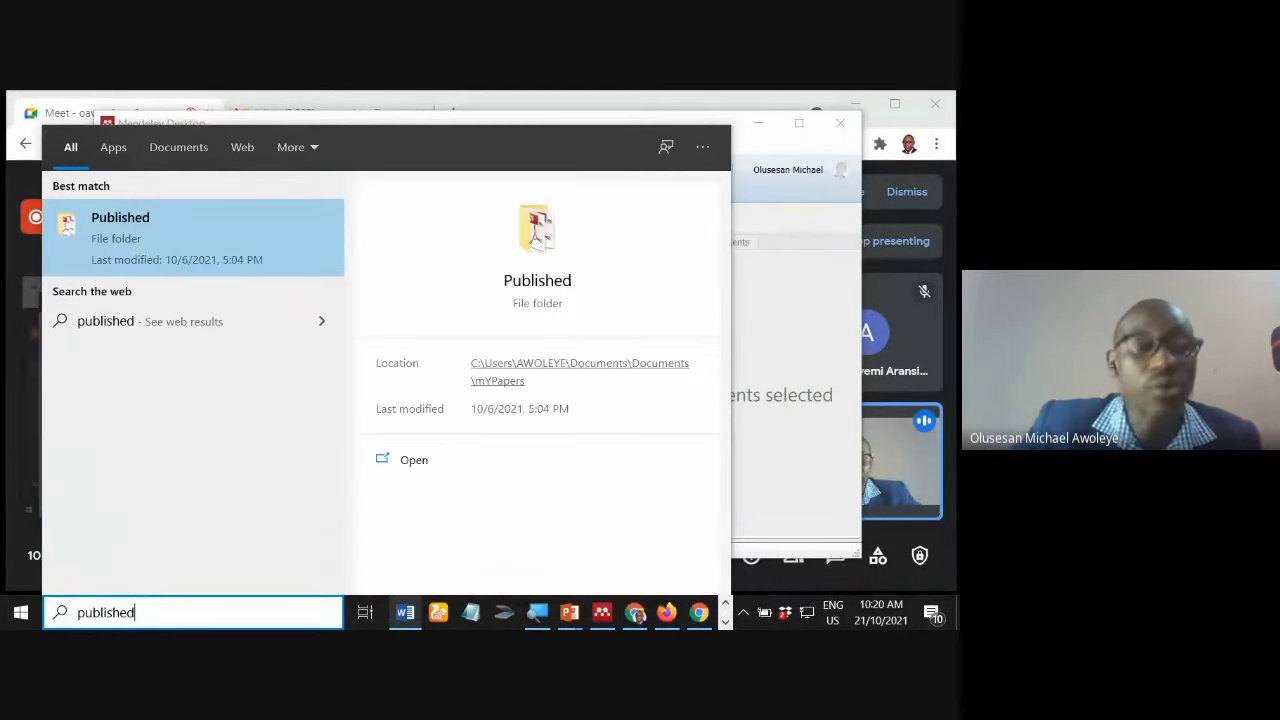
left_click(180, 245)
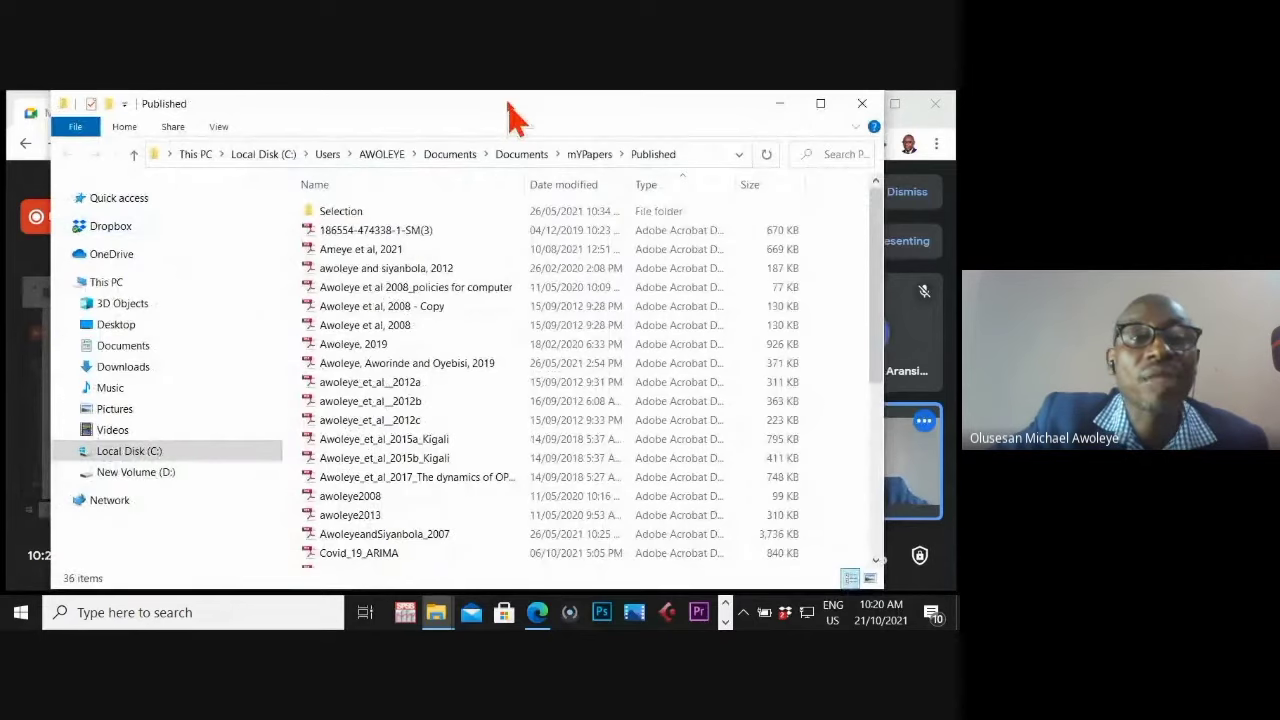
Step: Import the 2008 policies-for-computer PDF into Mendeley's document list from the Published folder
mouse_move(514, 114)
left_mouse_down()
mouse_move(540, 205)
mouse_move(862, 290)
left_mouse_up()
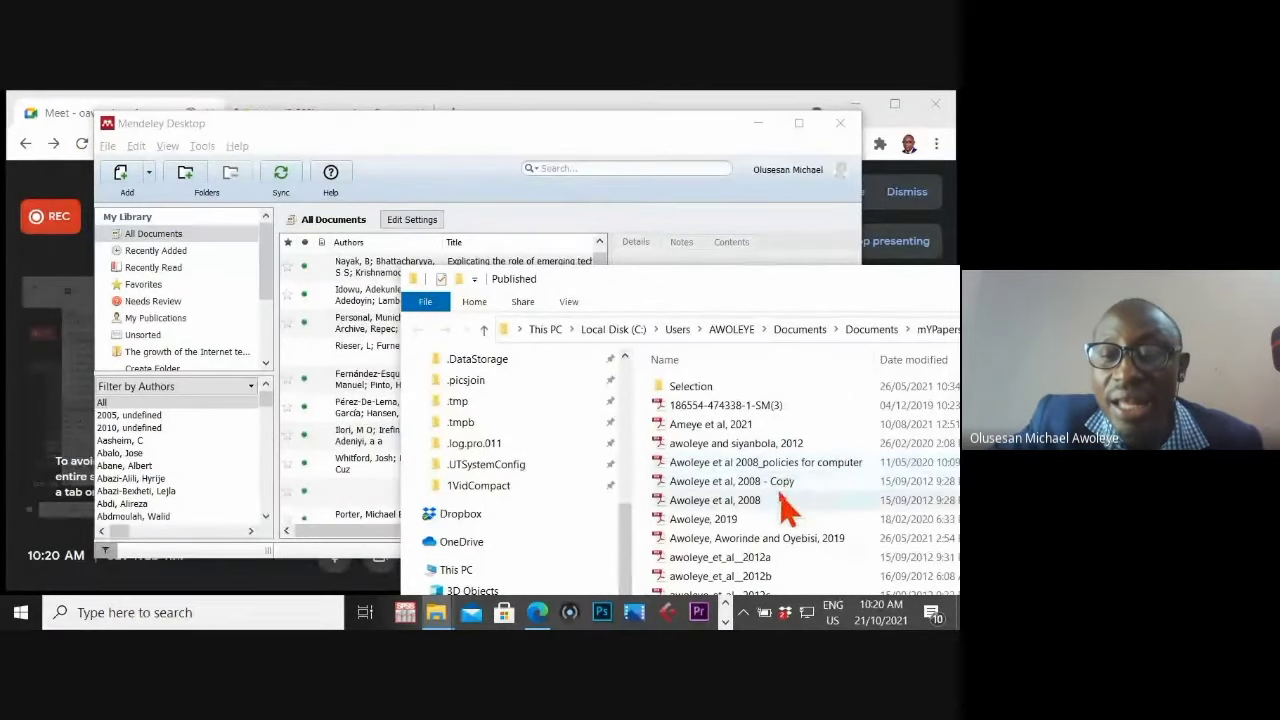
left_click(806, 466)
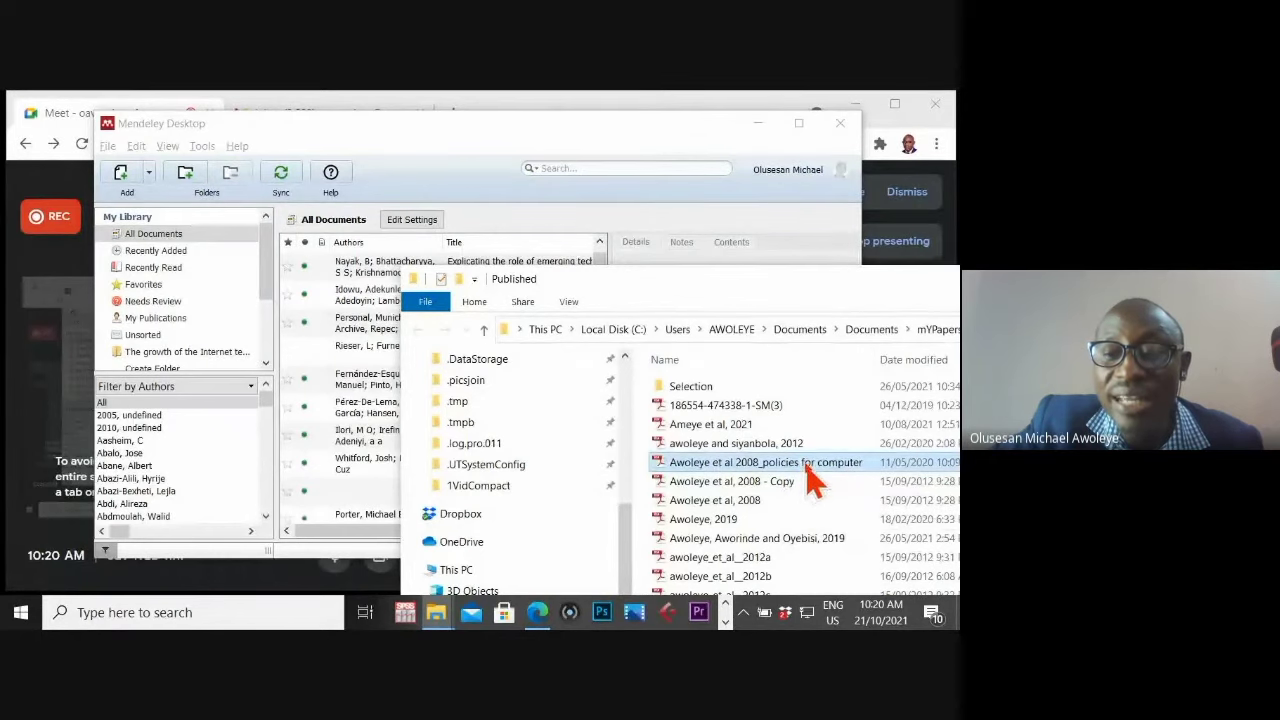
left_click_drag(803, 284, 845, 368)
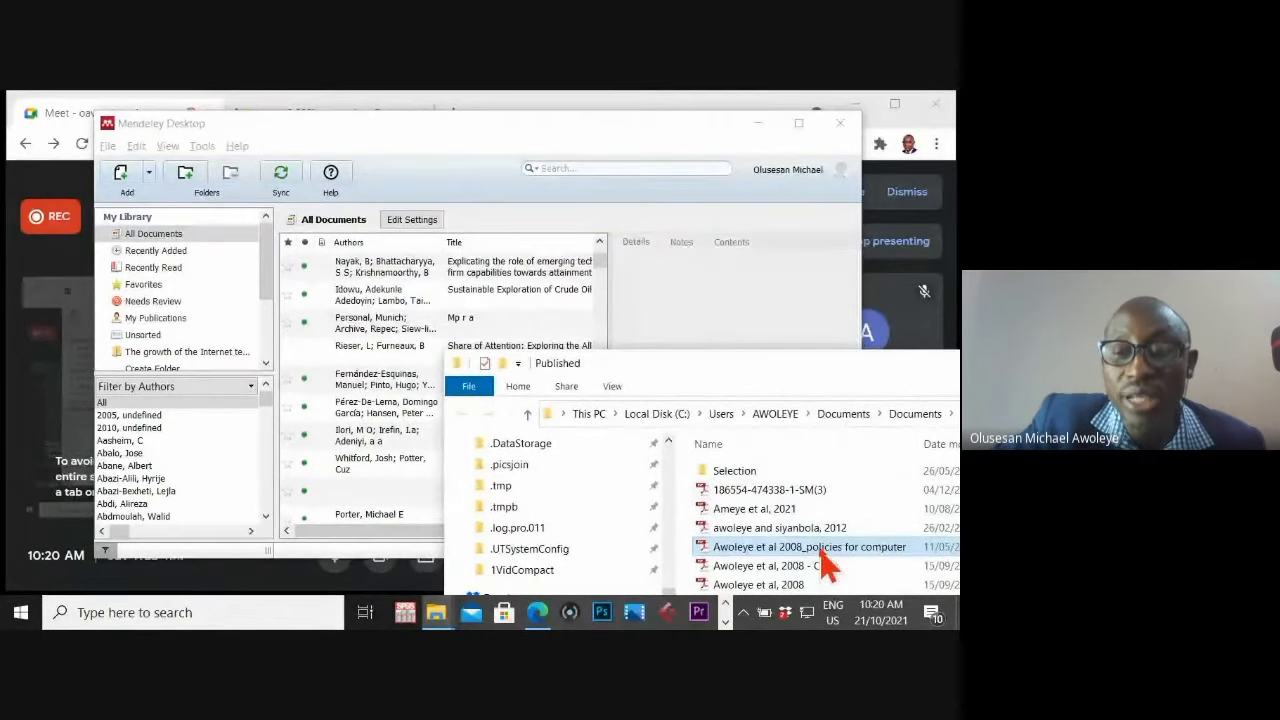
left_click_drag(822, 550, 524, 345)
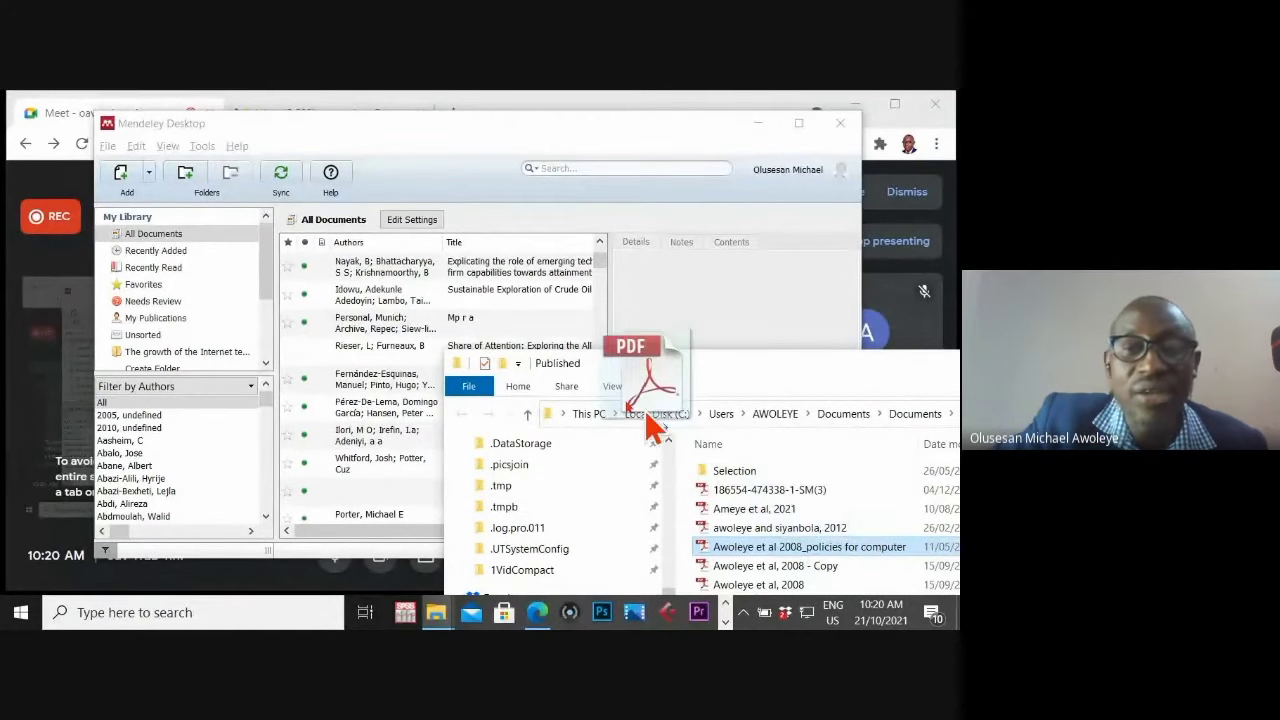
left_click_drag(524, 345, 370, 300)
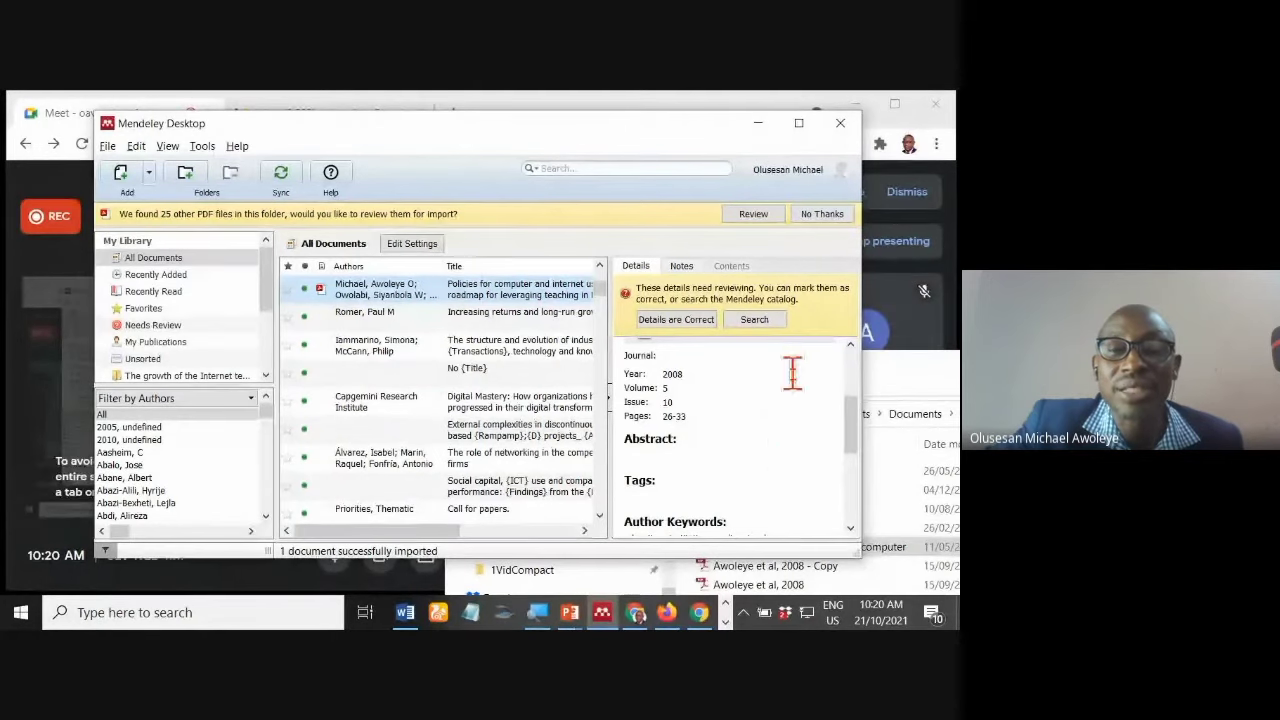
Step: Review the imported 2008 paper's details down to its attached PDF, then return to the Published folder
left_click_drag(850, 430, 851, 372)
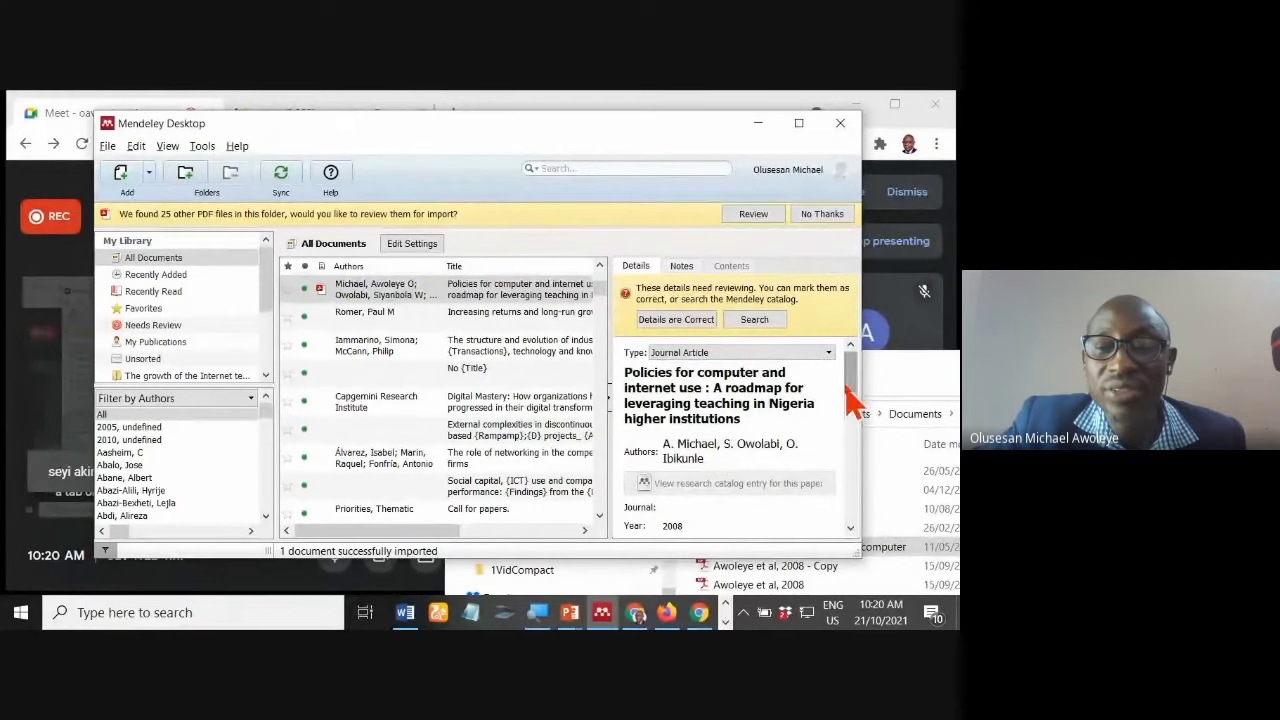
scroll(848, 400, "down", 1)
scroll(850, 402, "down", 2)
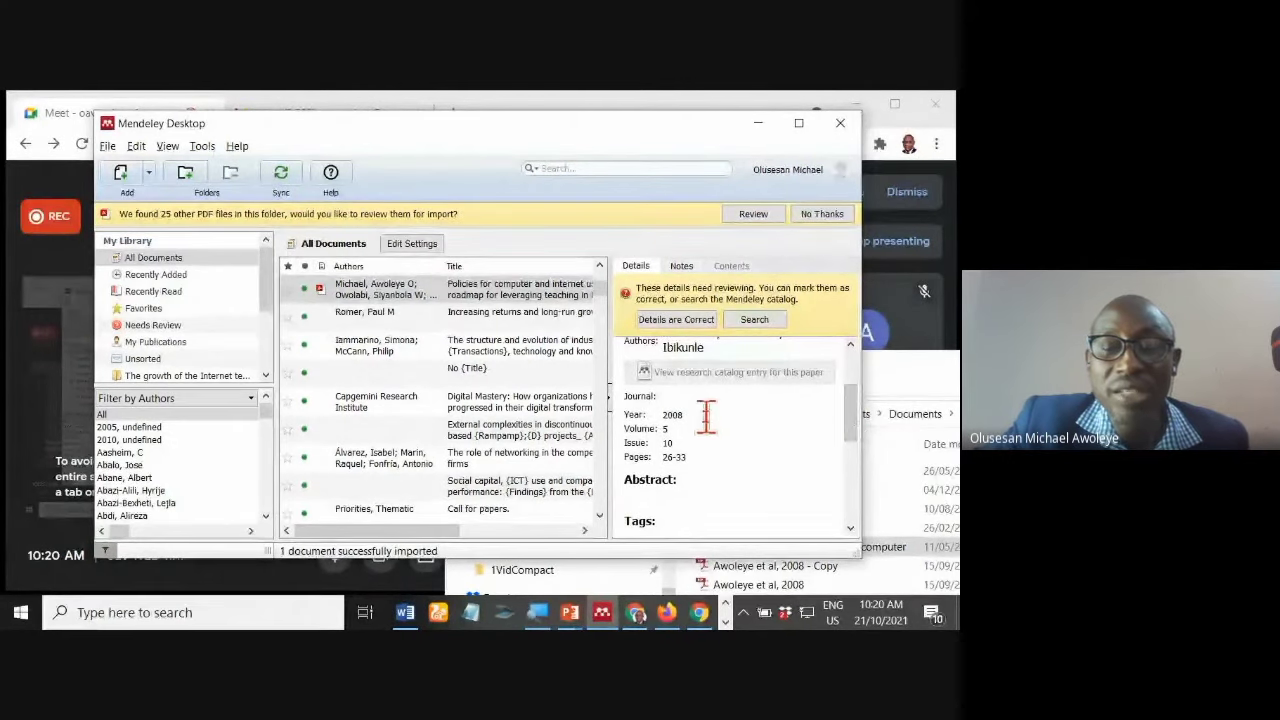
scroll(850, 428, "down", 1)
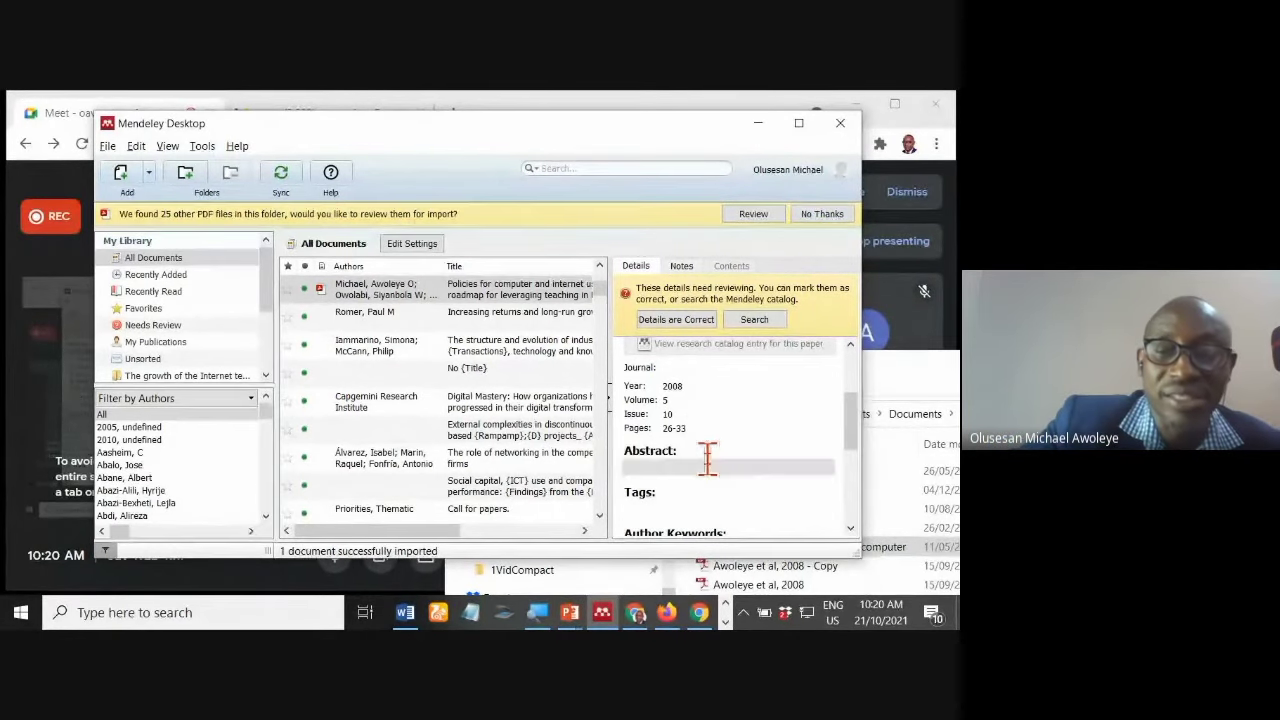
left_click_drag(855, 430, 852, 500)
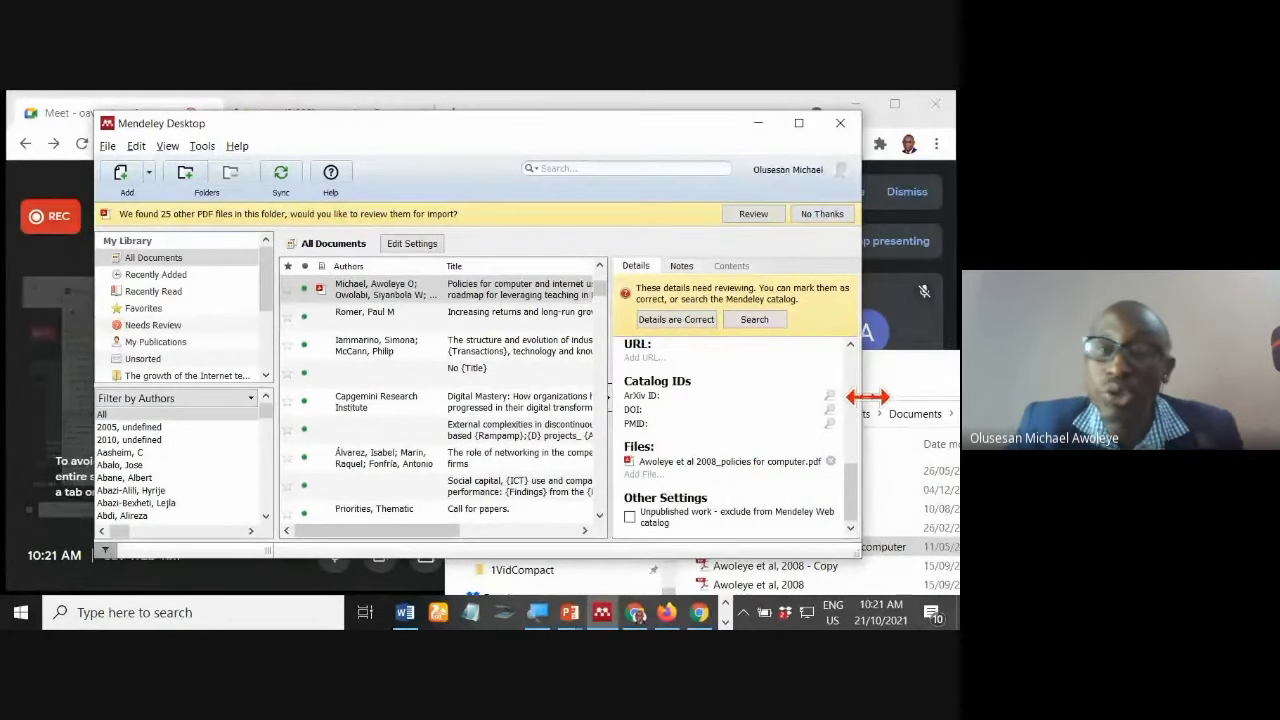
left_click(905, 390)
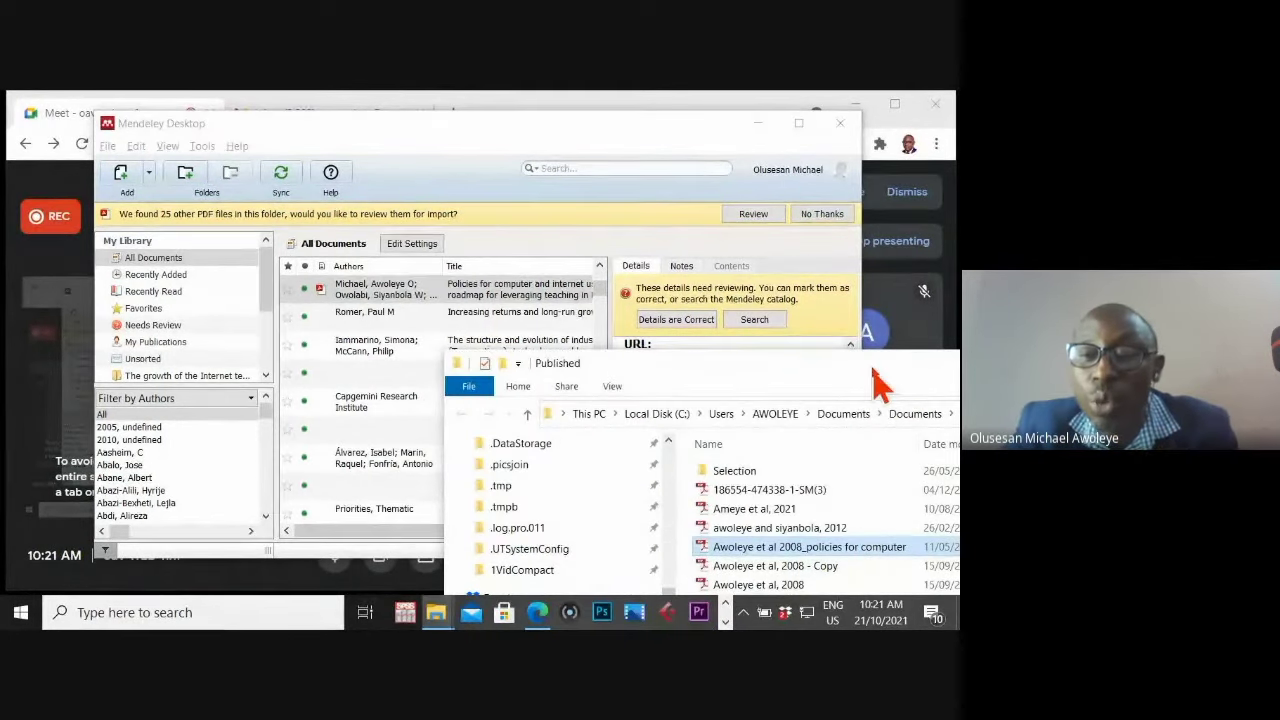
Step: Scroll further through the Published folder's PDFs, then move the Explorer window aside to uncover Mendeley
left_click_drag(872, 370, 822, 211)
scroll(786, 440, "down", 1)
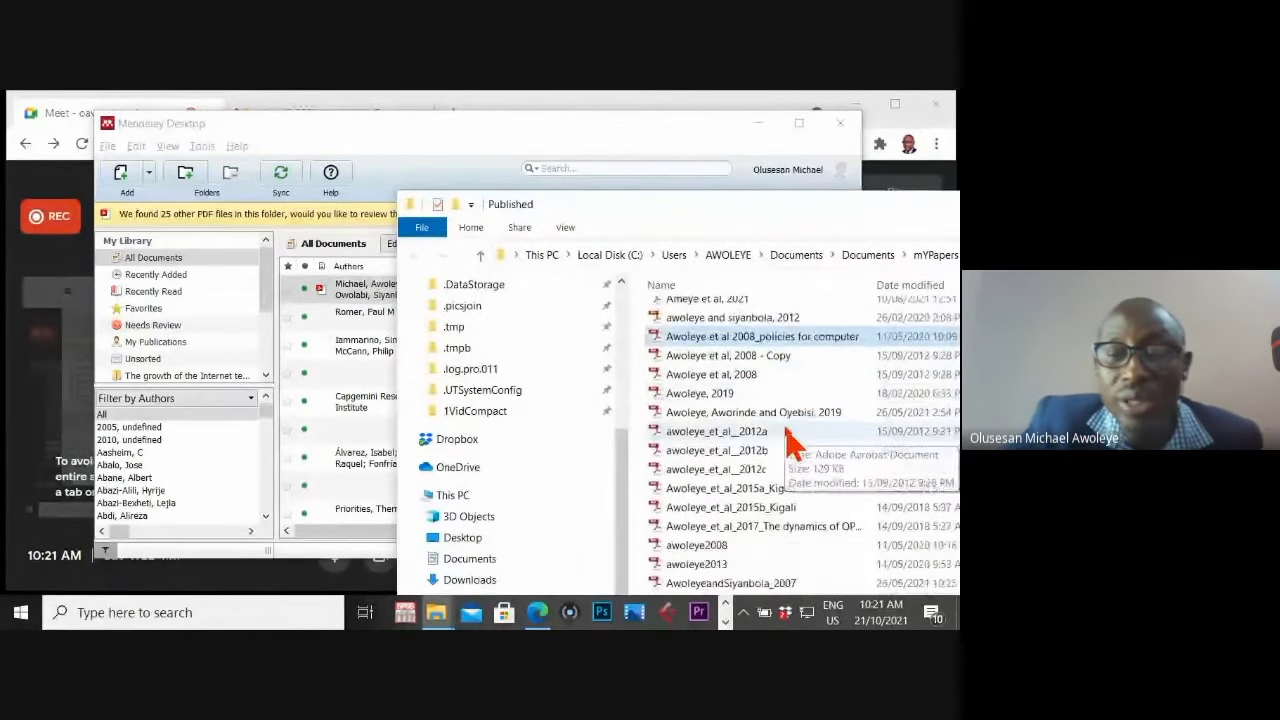
scroll(786, 440, "down", 3)
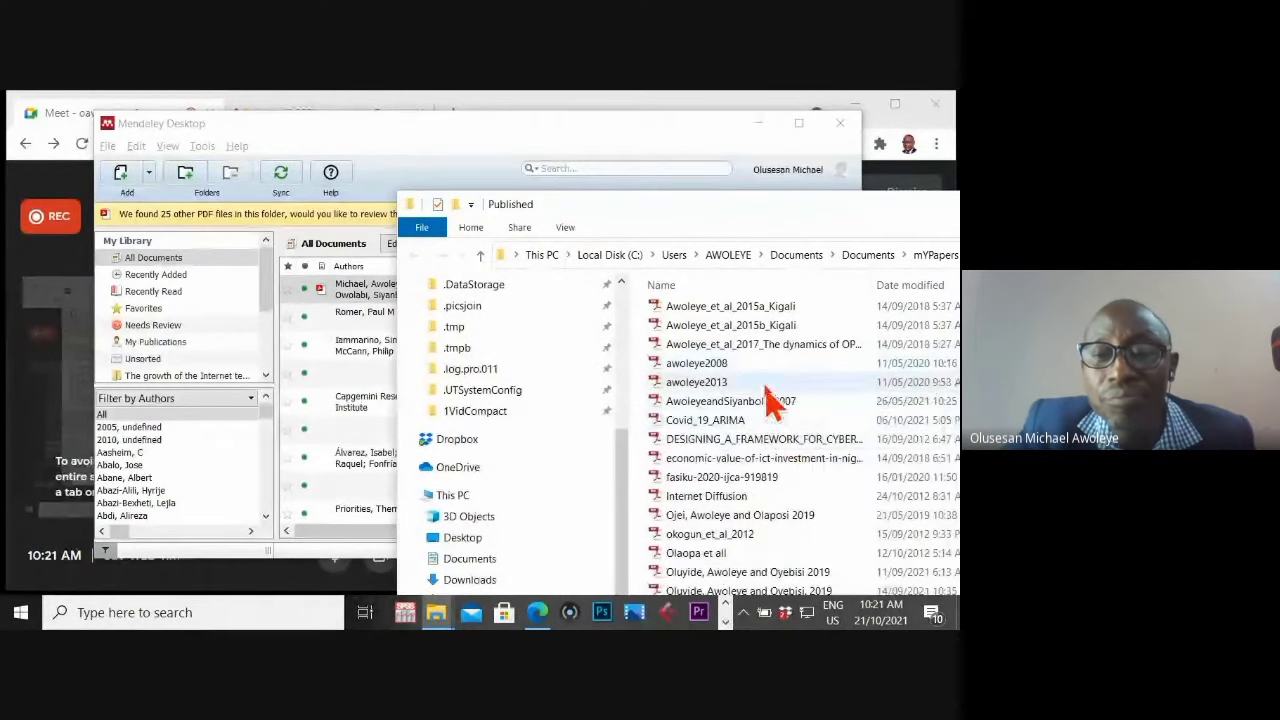
scroll(777, 395, "down", 2)
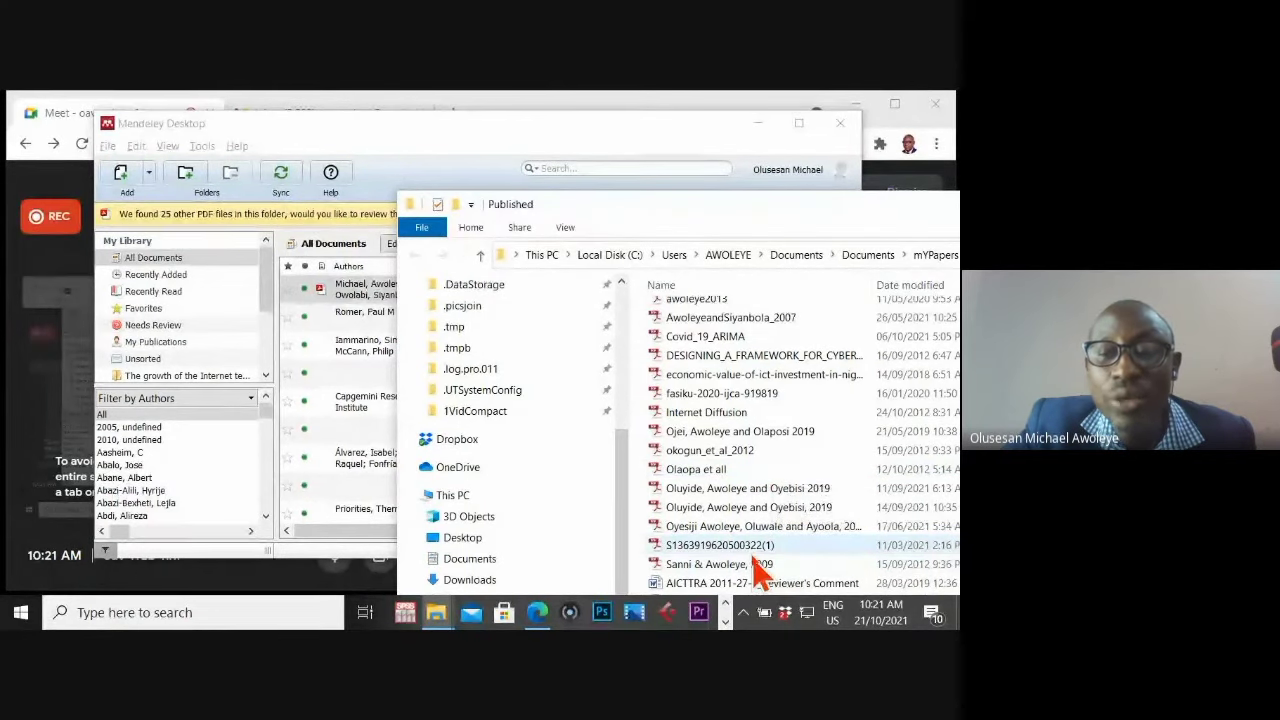
mouse_move(791, 211)
left_mouse_down()
mouse_move(876, 277)
mouse_move(904, 374)
left_mouse_up()
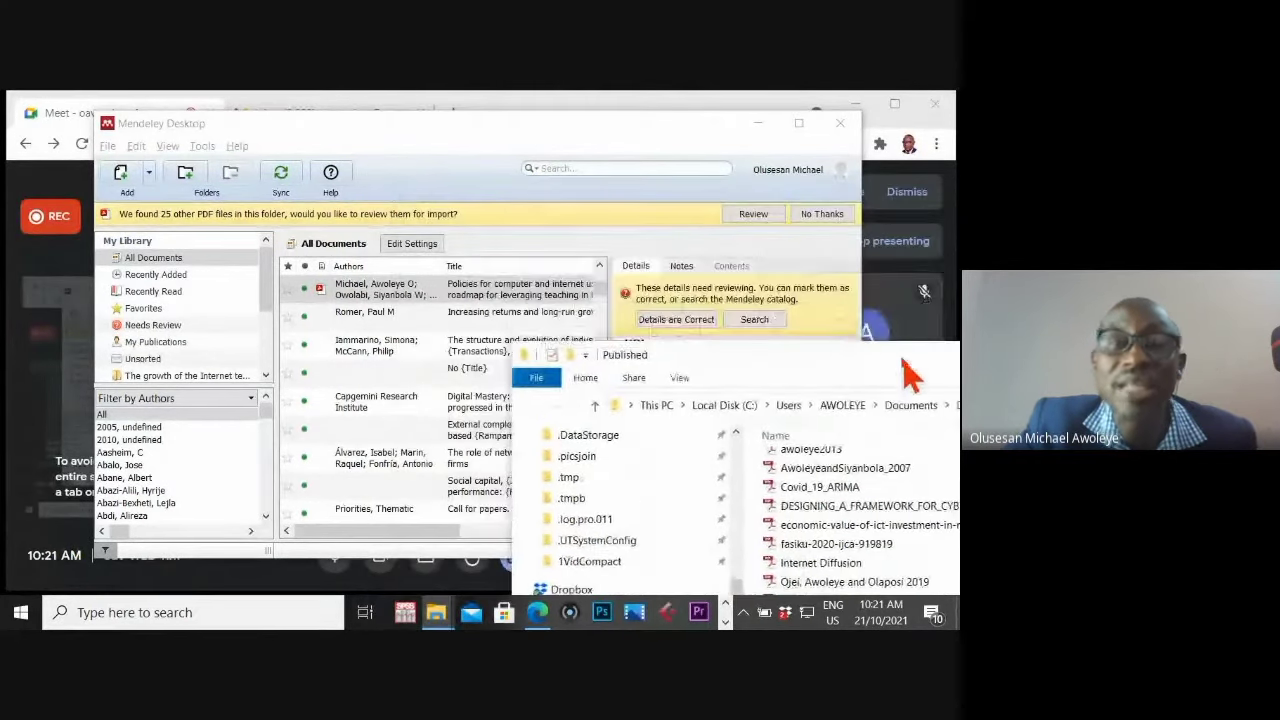
Step: Search the Mendeley library for the two authors' surnames, showing two matches, then return to Explorer
left_click(592, 167)
type("s")
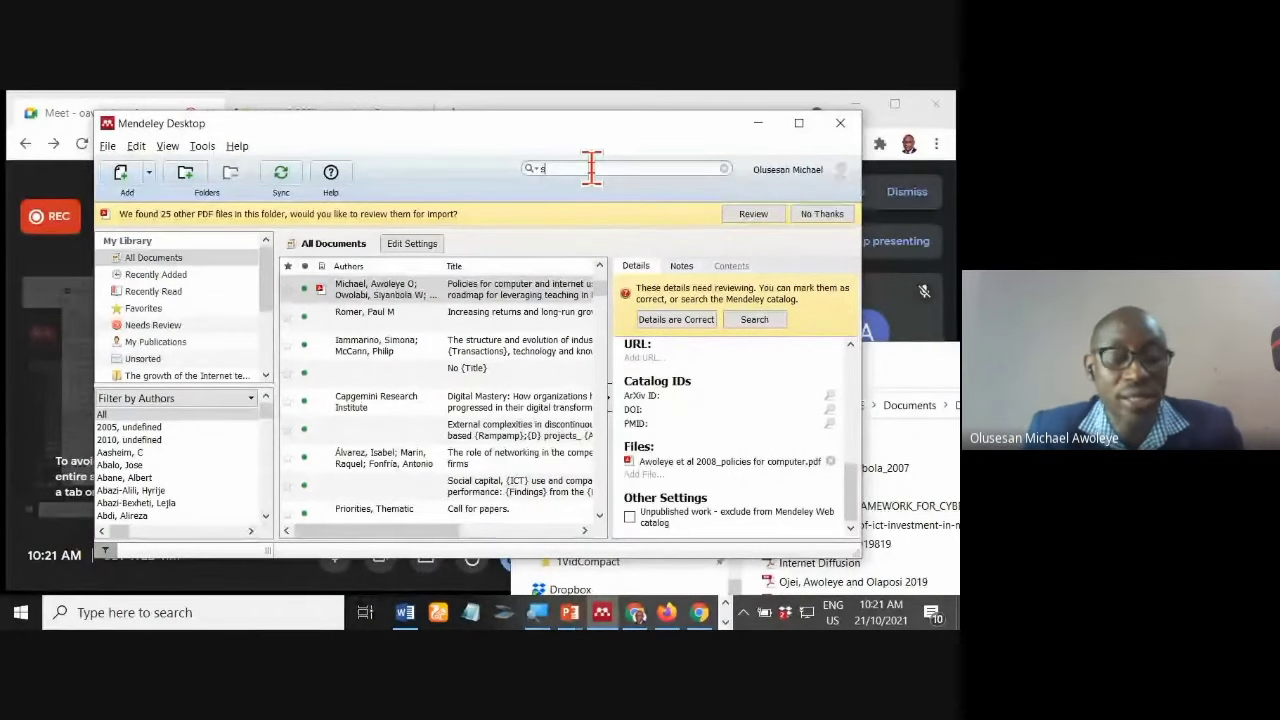
type("anni ")
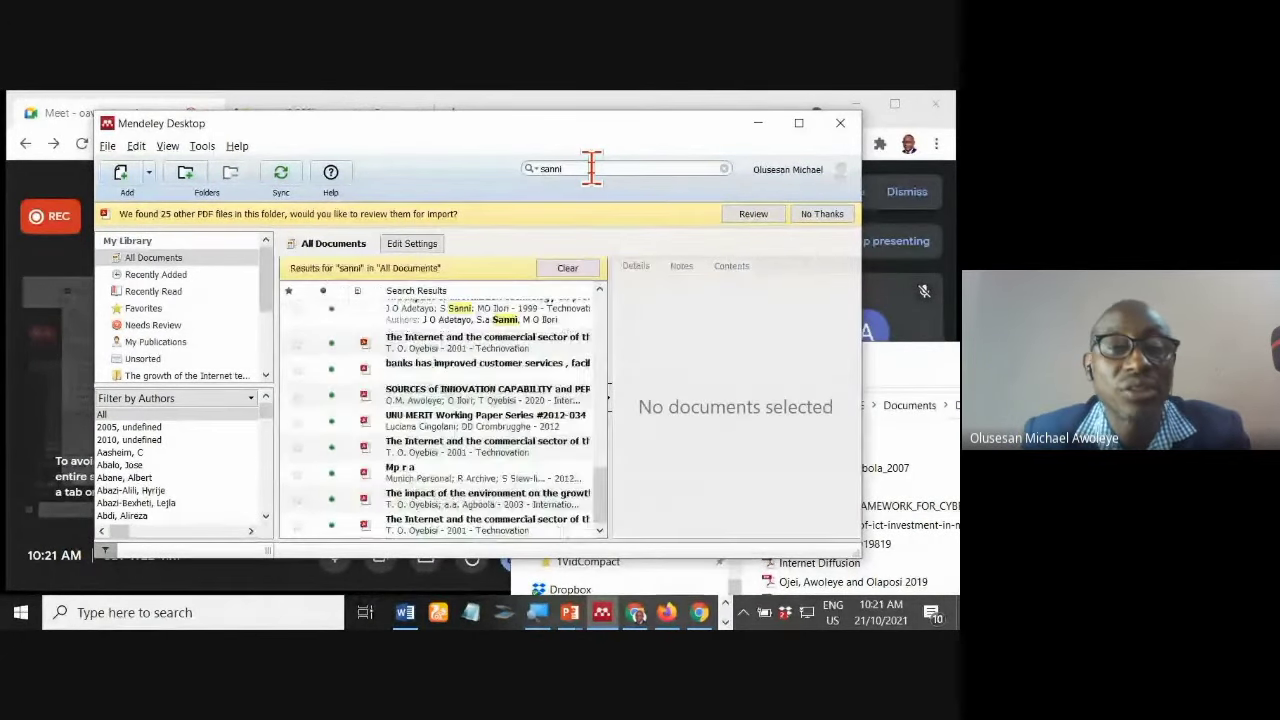
type("and awoleye")
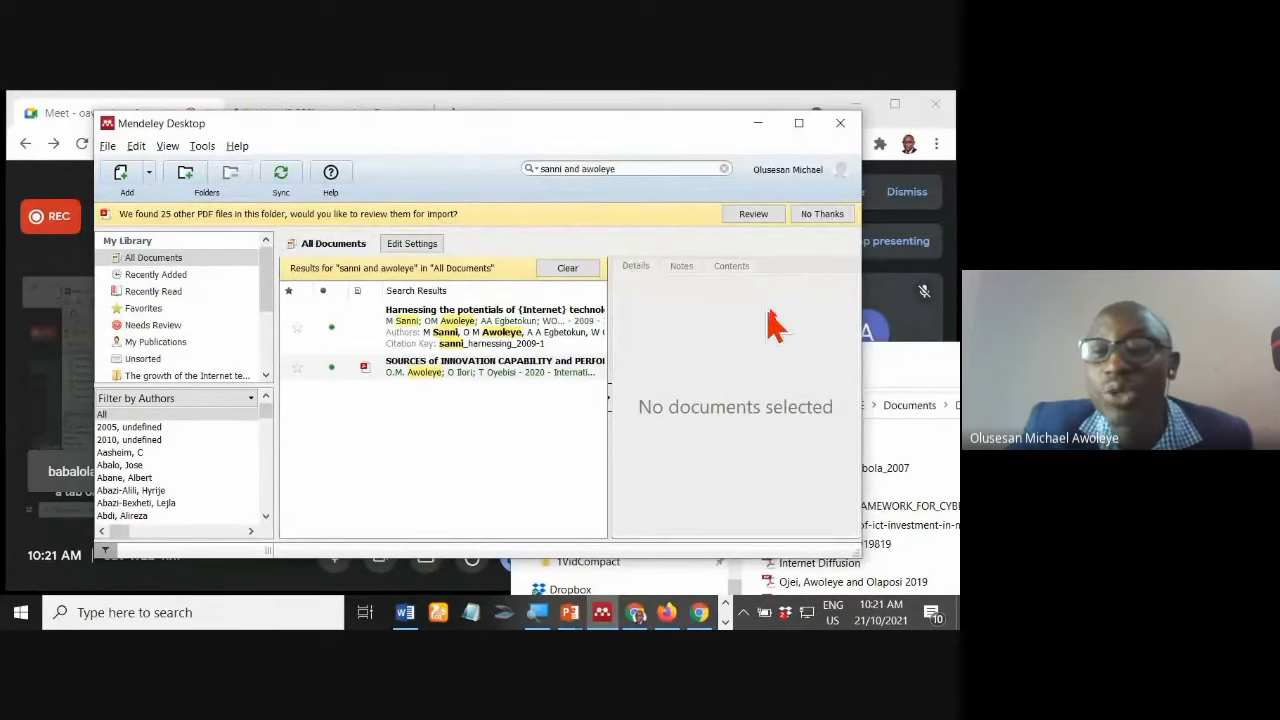
left_click(910, 372)
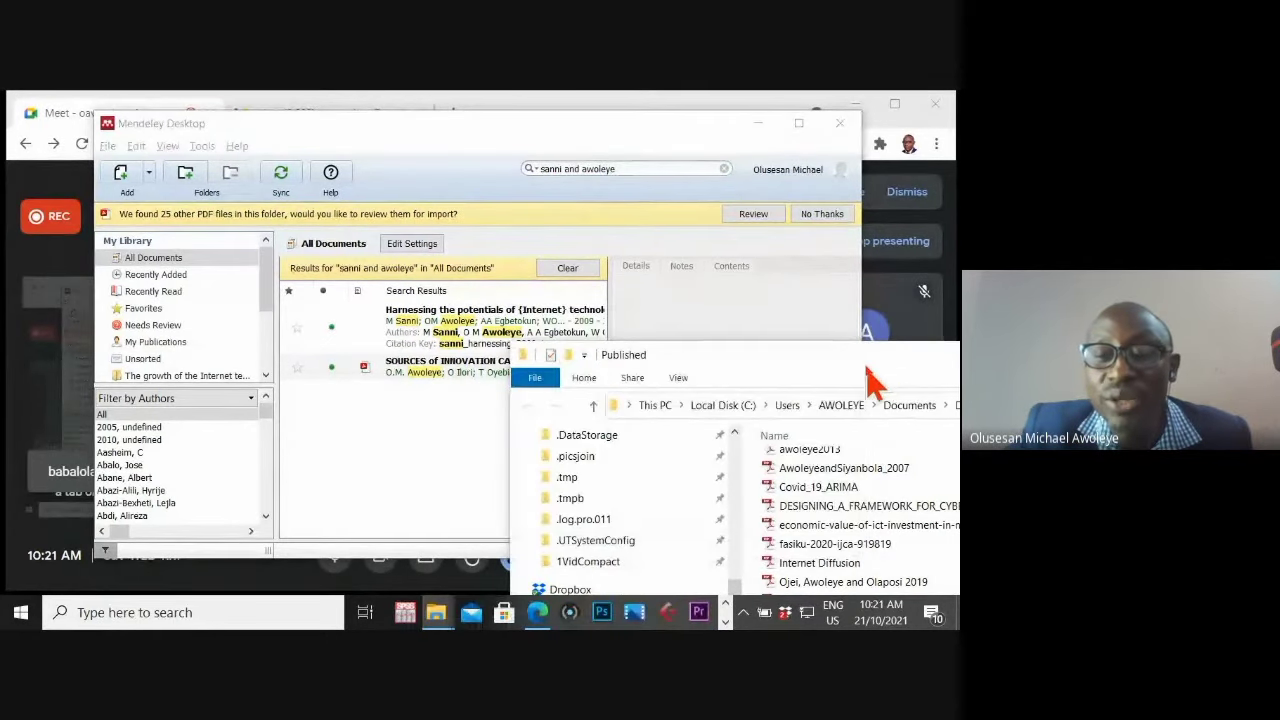
Step: Clear the Mendeley library search so all documents are listed again
left_click_drag(870, 358, 794, 203)
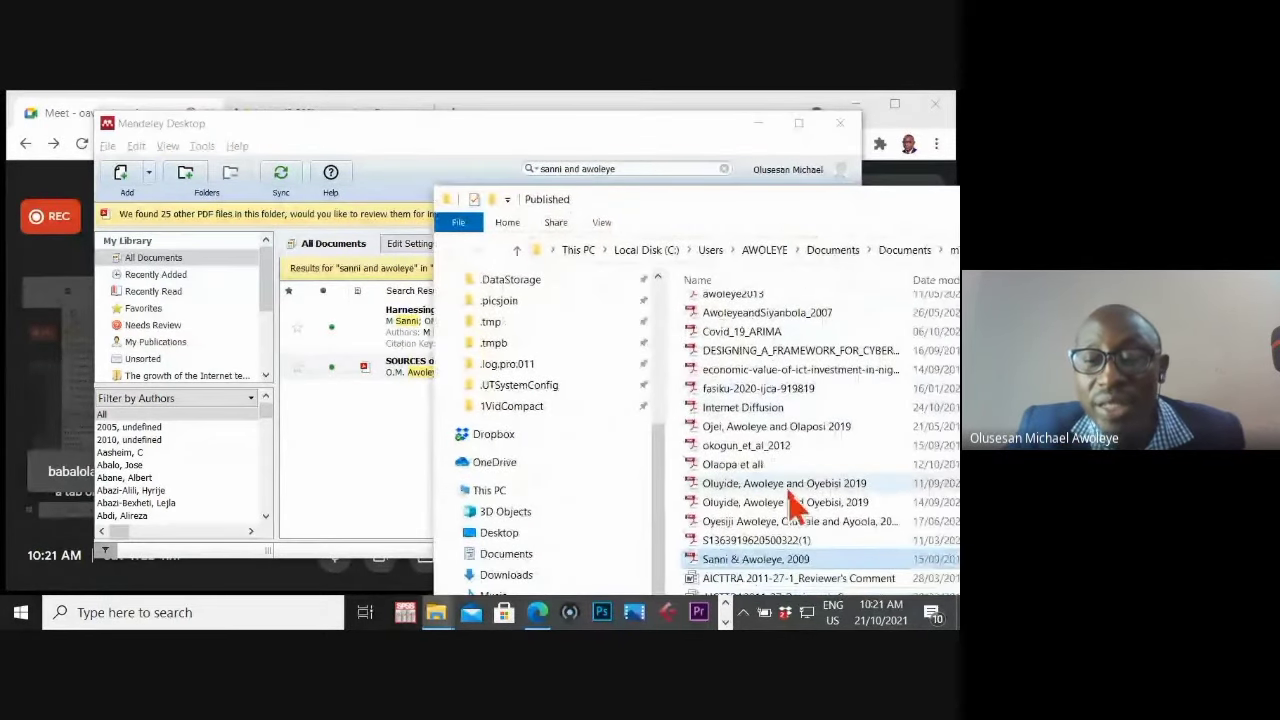
left_click(790, 502)
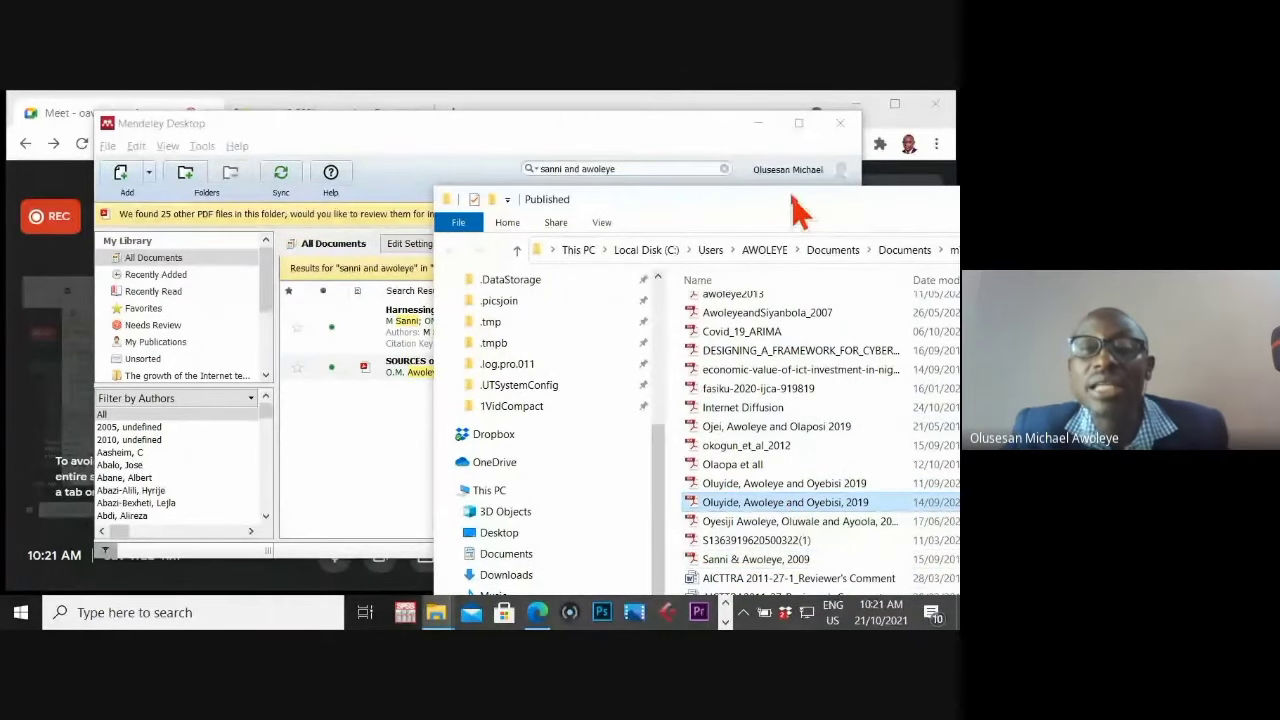
left_click_drag(778, 205, 869, 240)
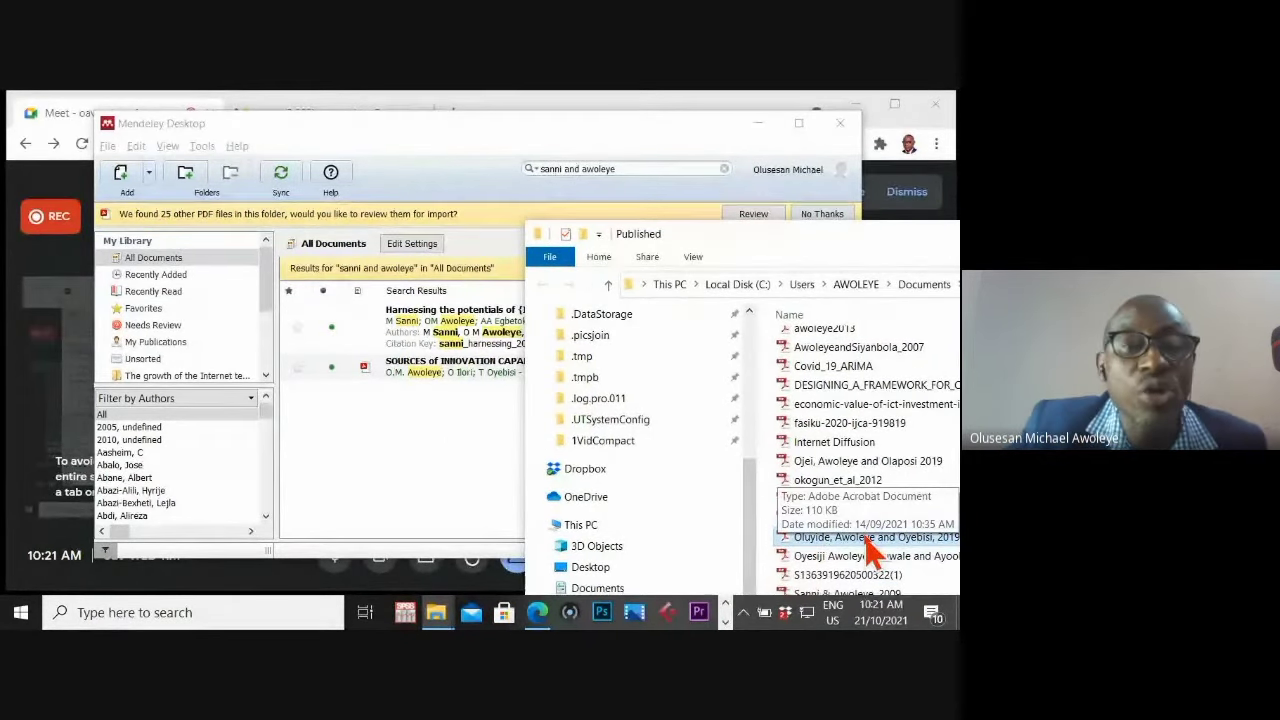
left_click(718, 168)
key("Escape")
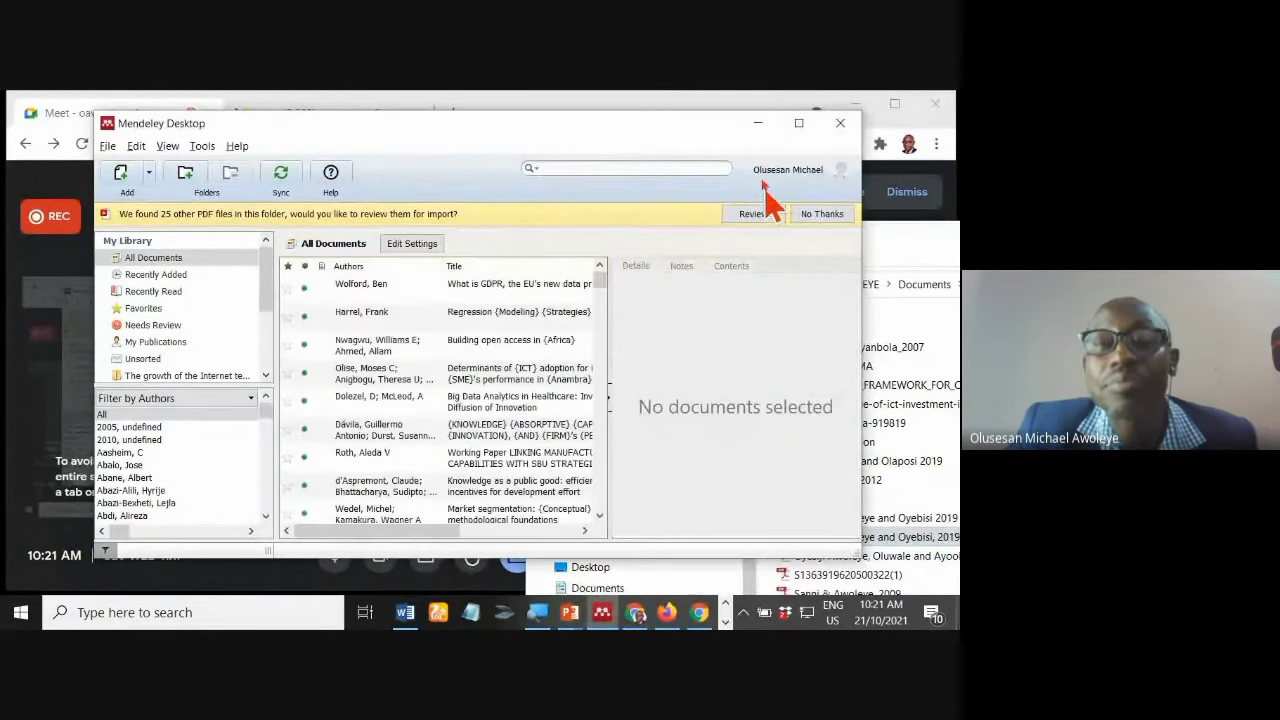
Step: Import the 2019 biomedical engineering services PDF into Mendeley, closing the stray Ojei paper
left_click(866, 466)
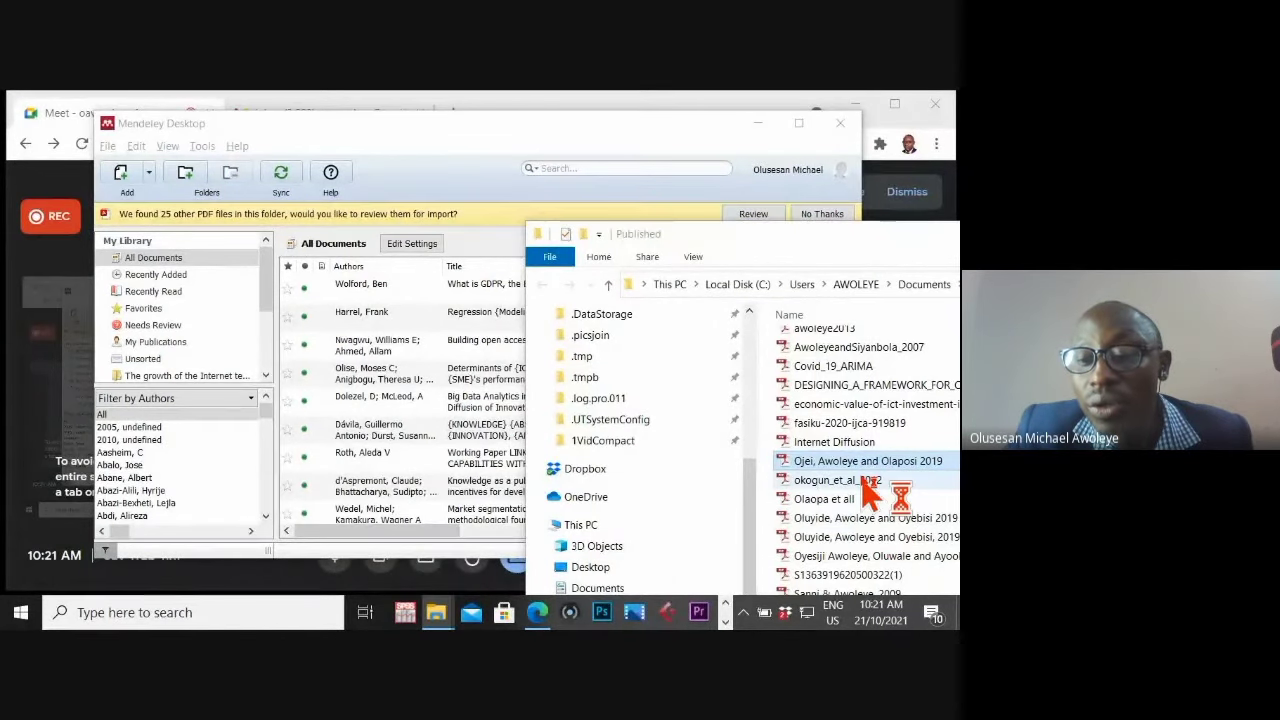
left_click(858, 540)
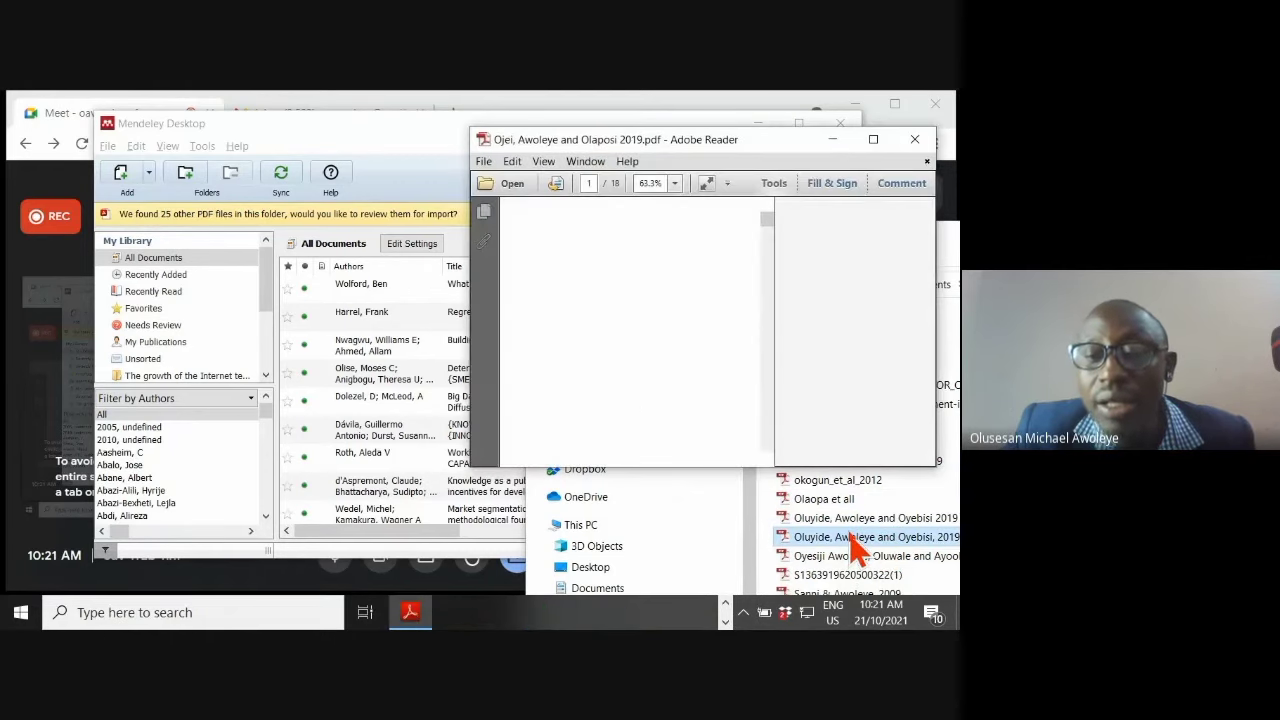
left_click(918, 141)
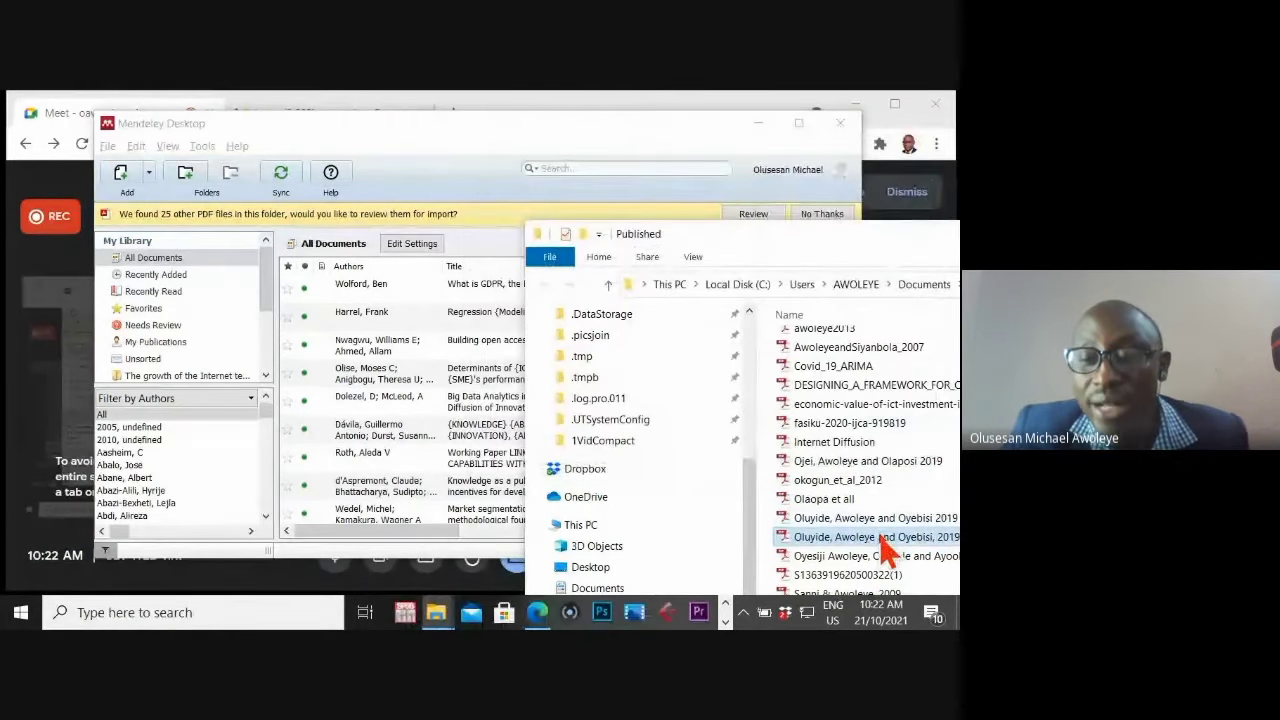
left_click_drag(885, 548, 400, 435)
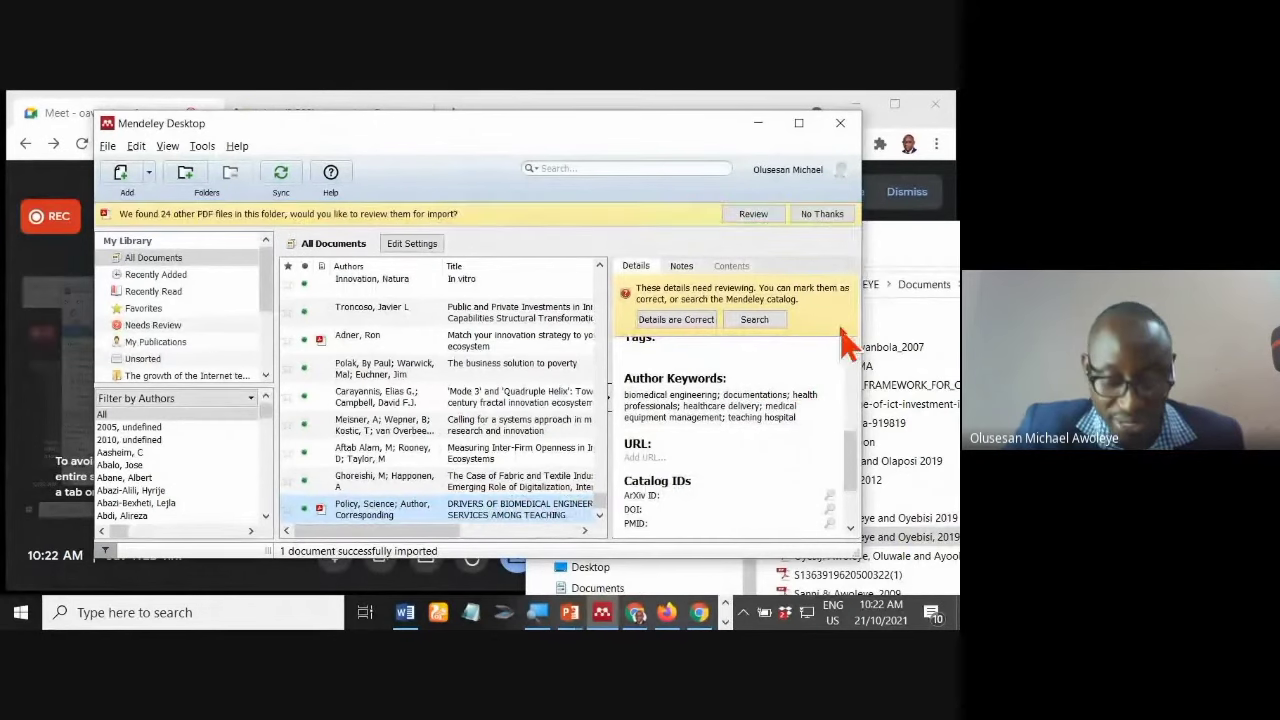
Step: Scroll the 2019 paper's details to the top and select the misparsed authors 'S. Policy, C. Author'
scroll(815, 388, "up", 5)
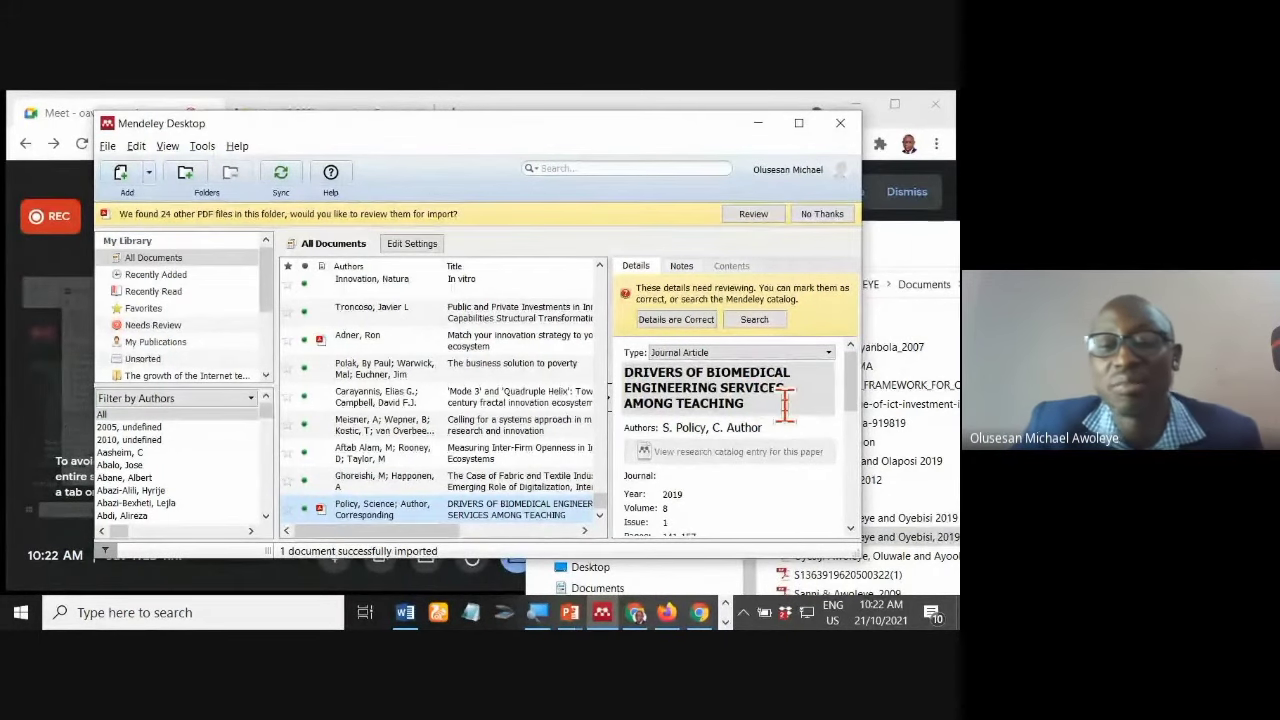
scroll(787, 408, "down", 1)
scroll(777, 428, "down", 1)
scroll(750, 422, "up", 1)
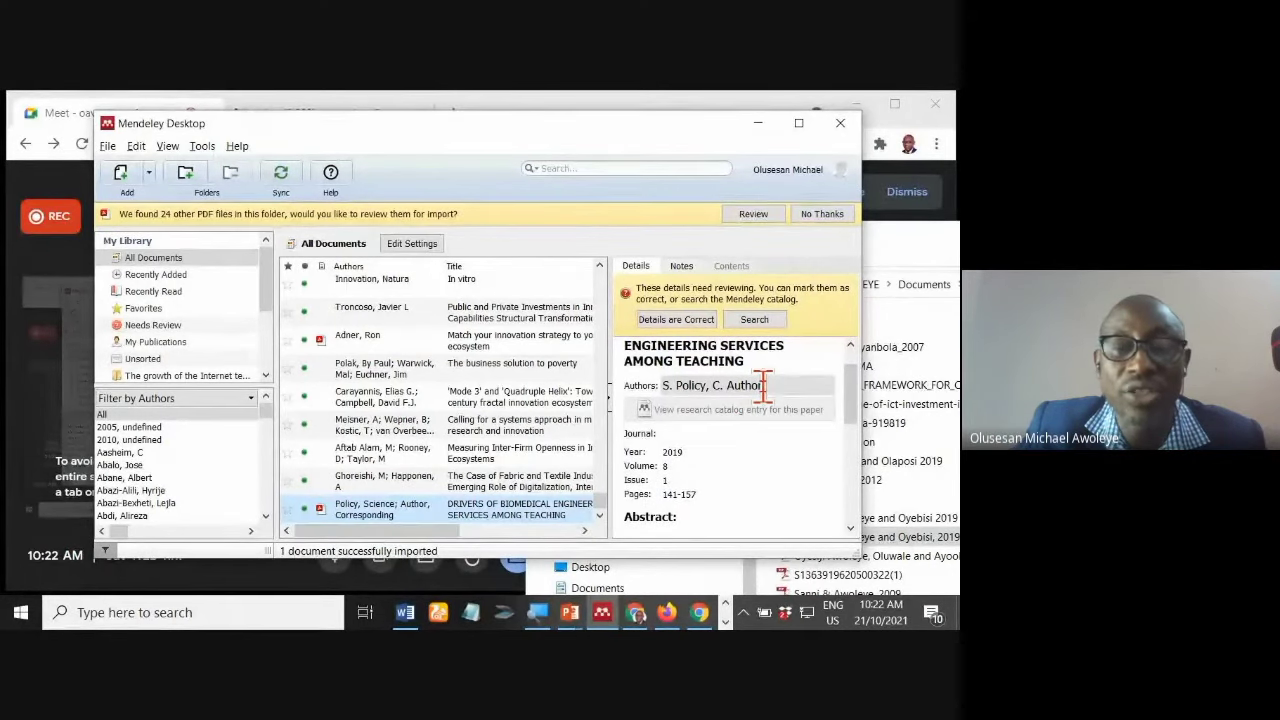
left_click(765, 385)
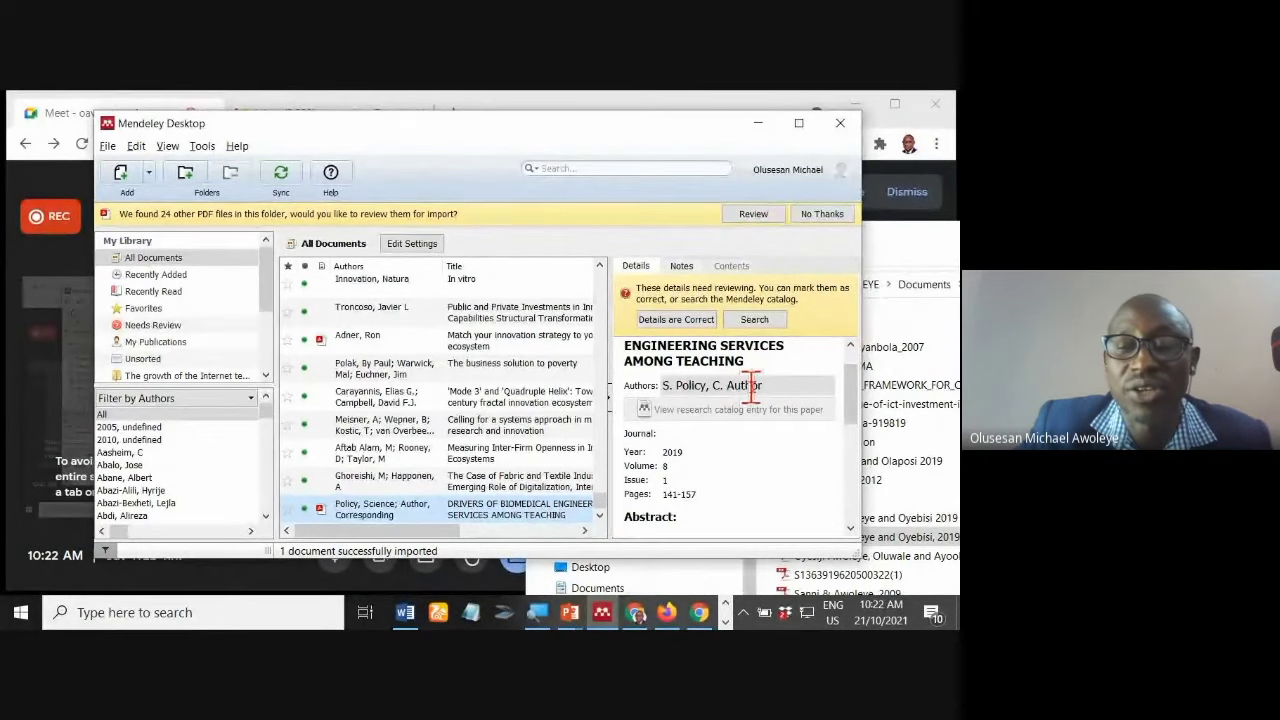
Step: Replace 'S. Policy, C. Author' with the paper's three correct surnames and initials, comma-separated
left_click(752, 385)
left_click_drag(741, 385, 728, 385)
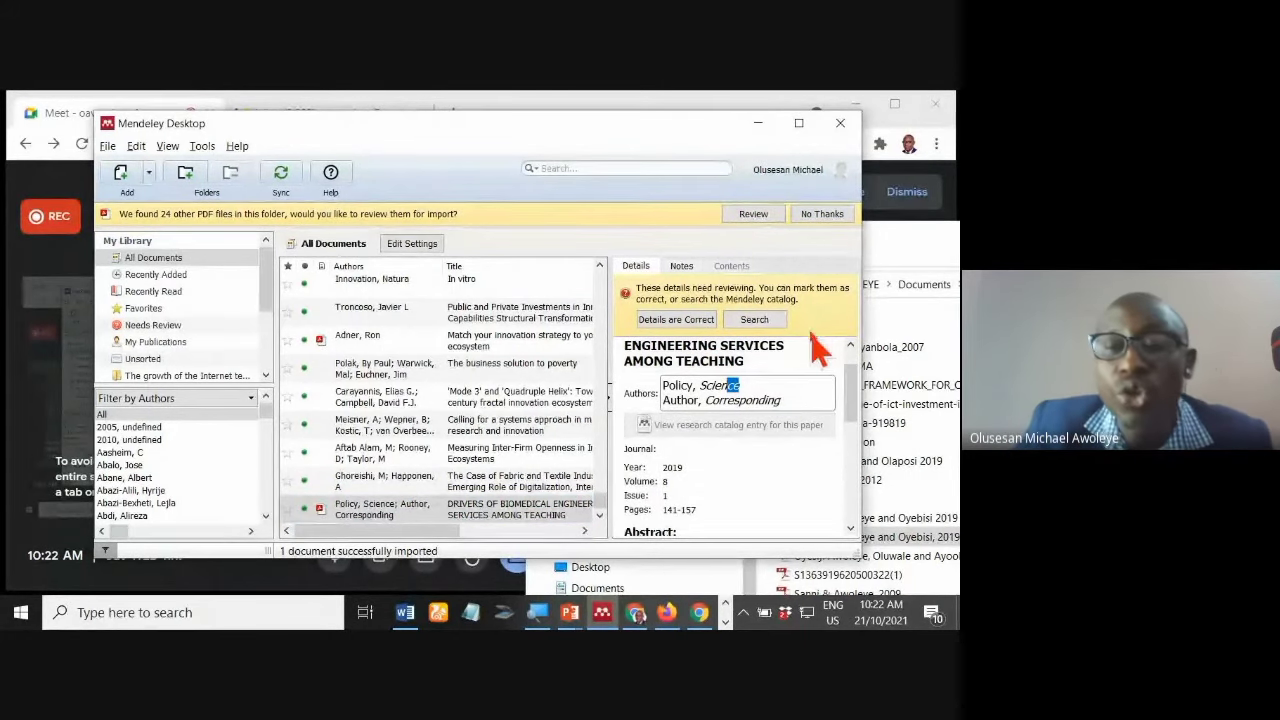
left_click_drag(789, 398, 658, 385)
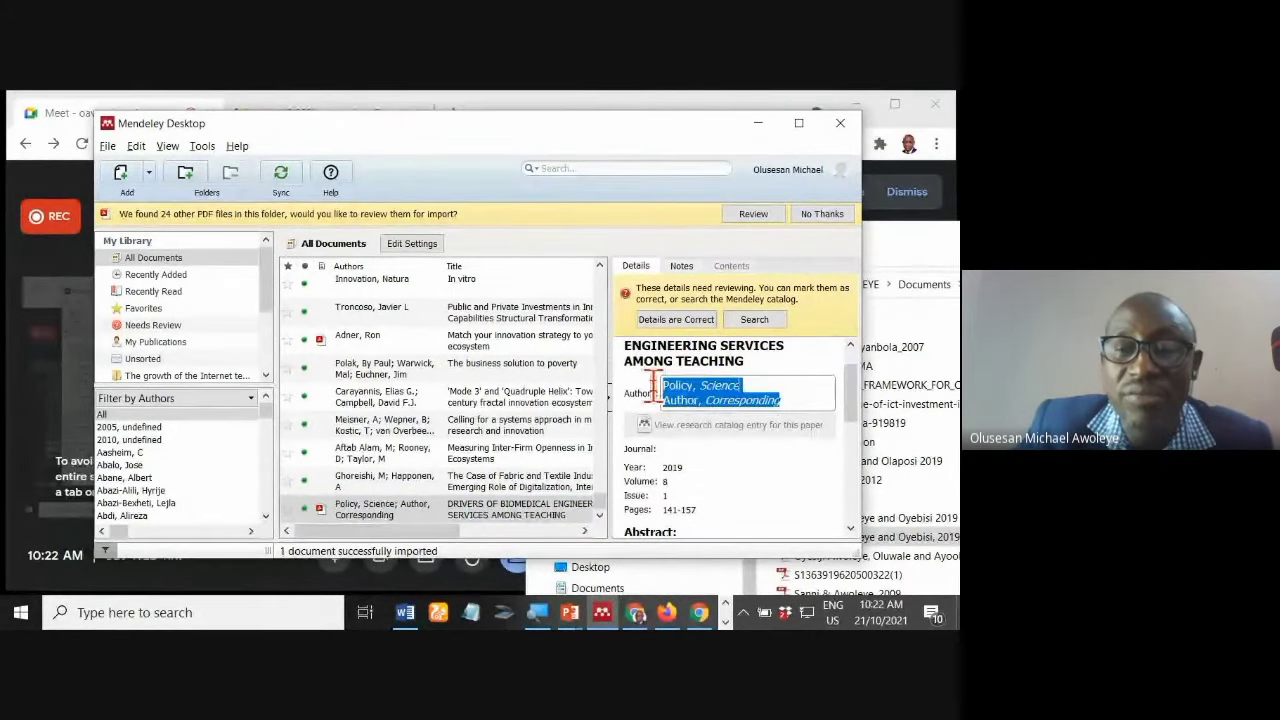
type("Awo")
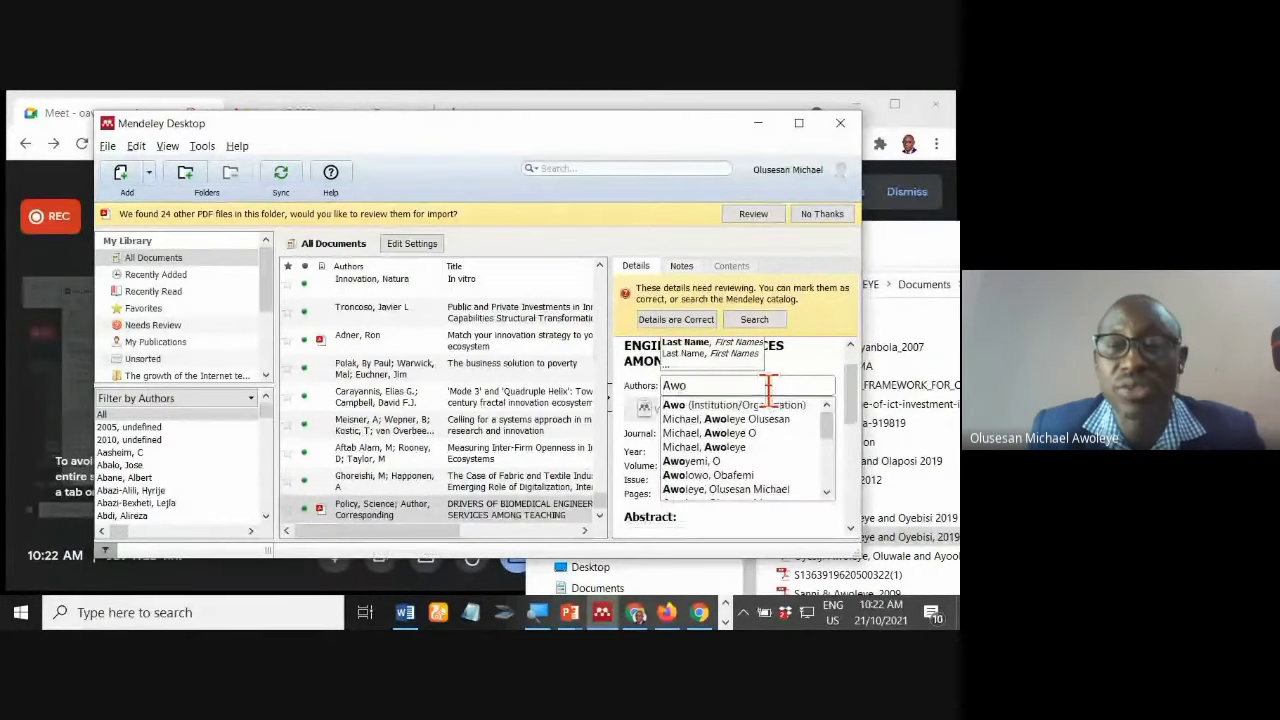
type("leey")
key("BackSpace")
key("BackSpace")
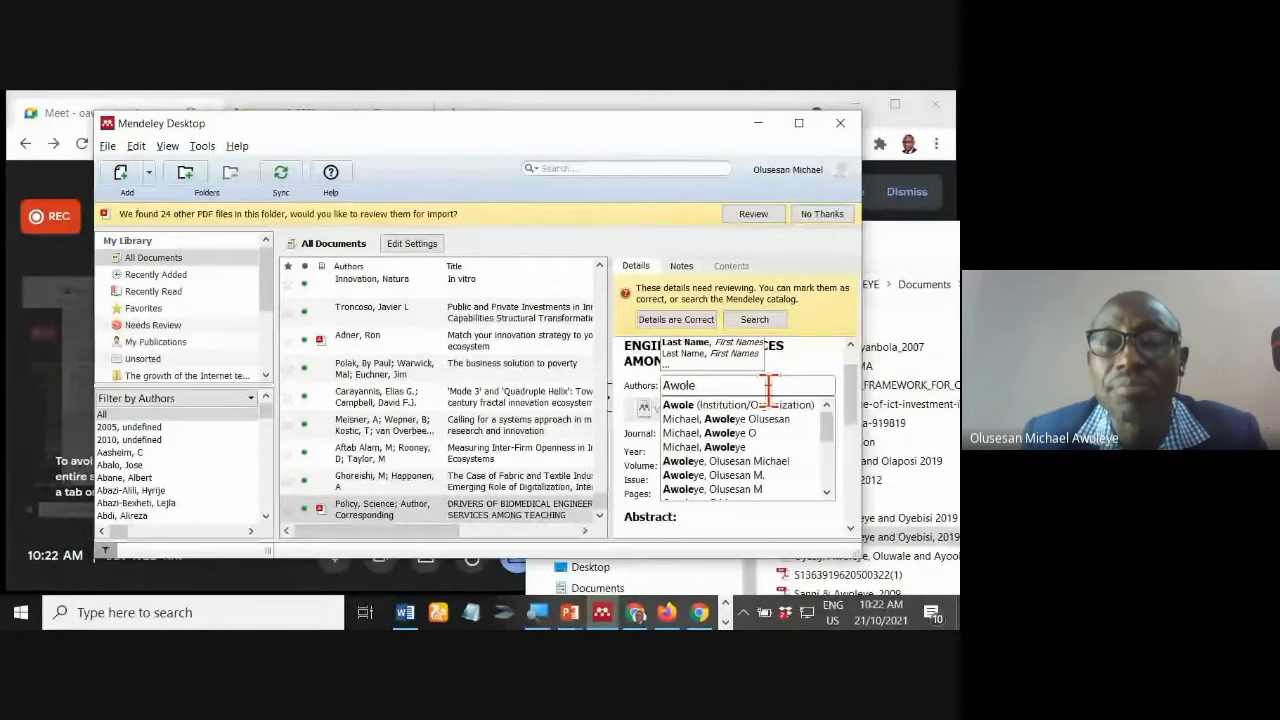
key("BackSpace")
key("BackSpace")
key("BackSpace")
type("O")
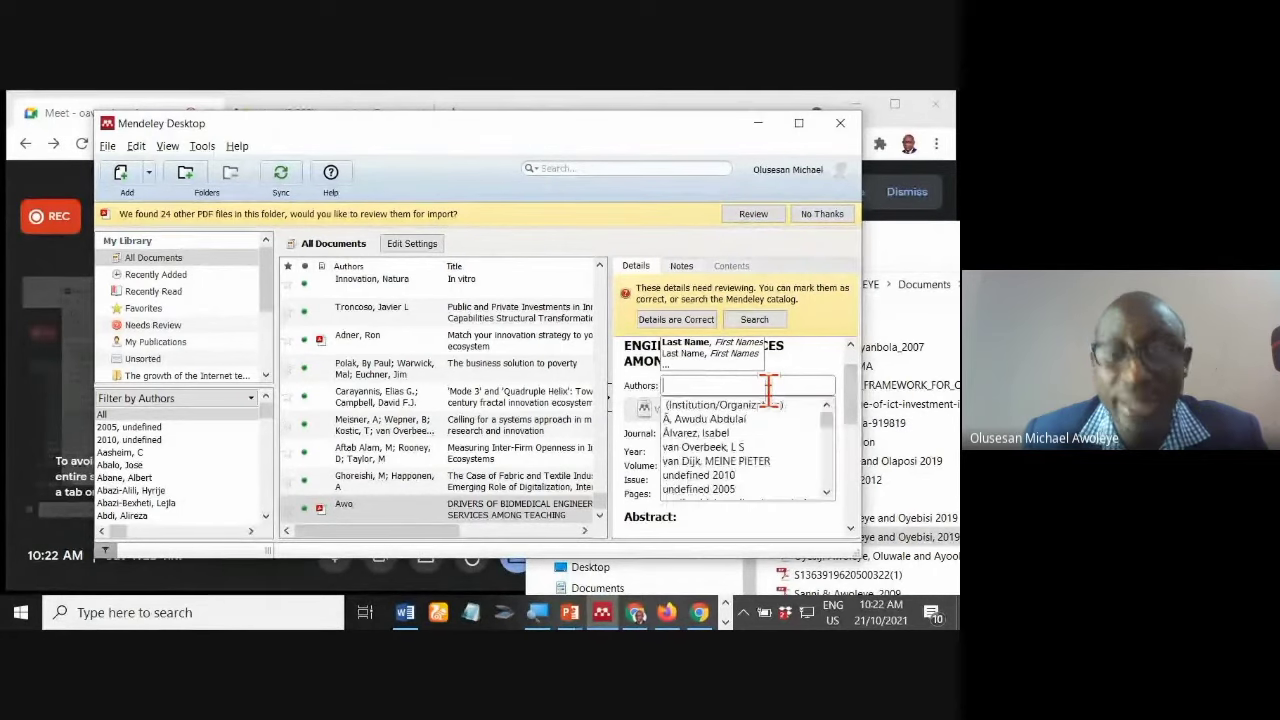
type("luyide")
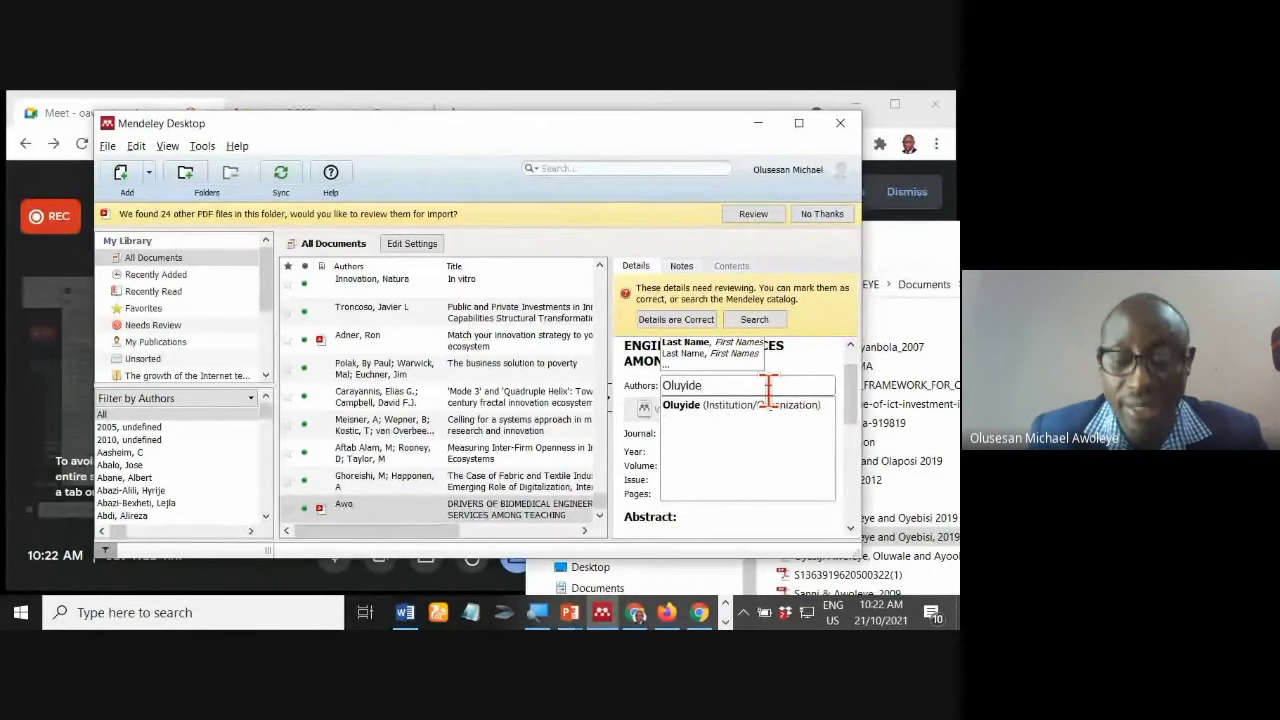
type(",")
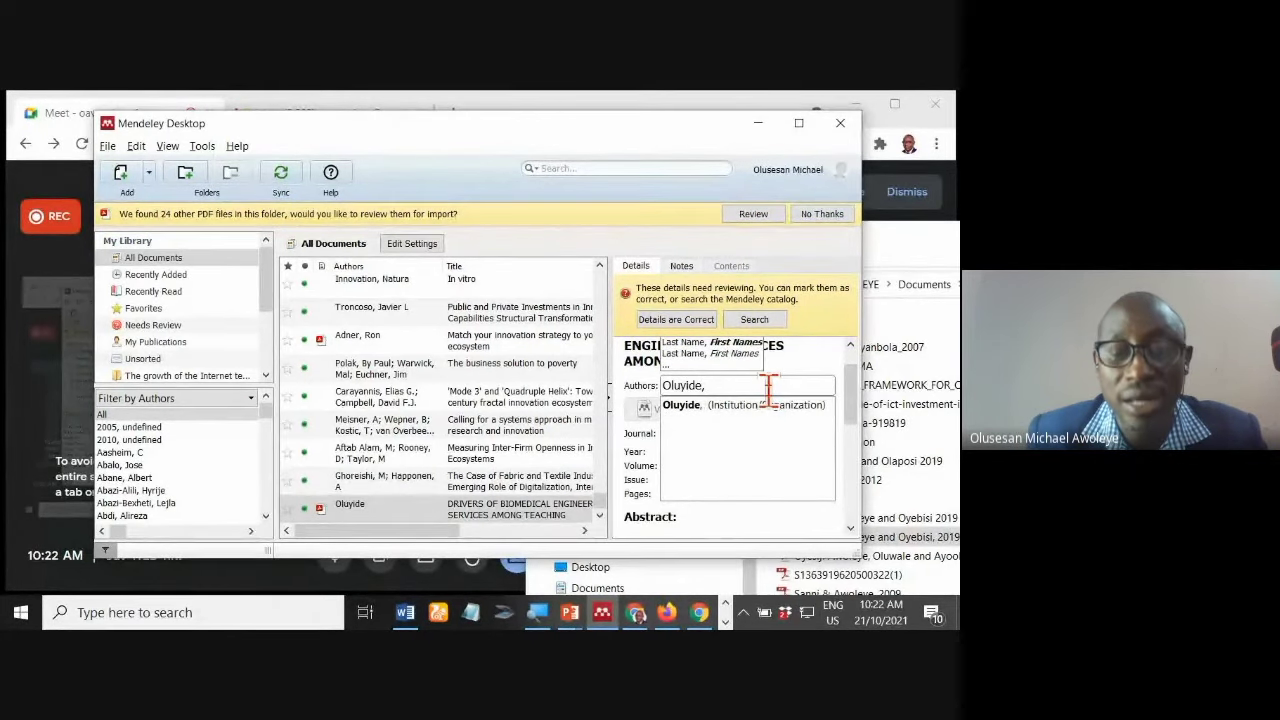
type(" I.o")
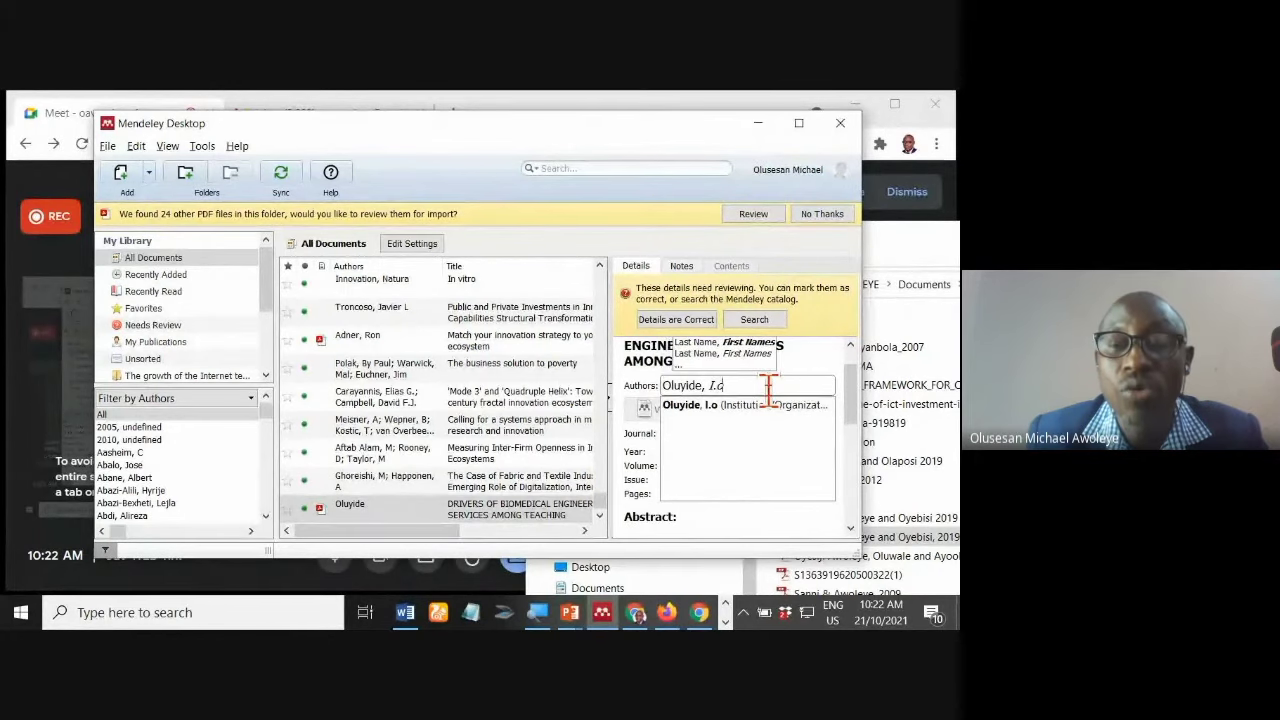
key("BackSpace")
key("BackSpace")
type(".")
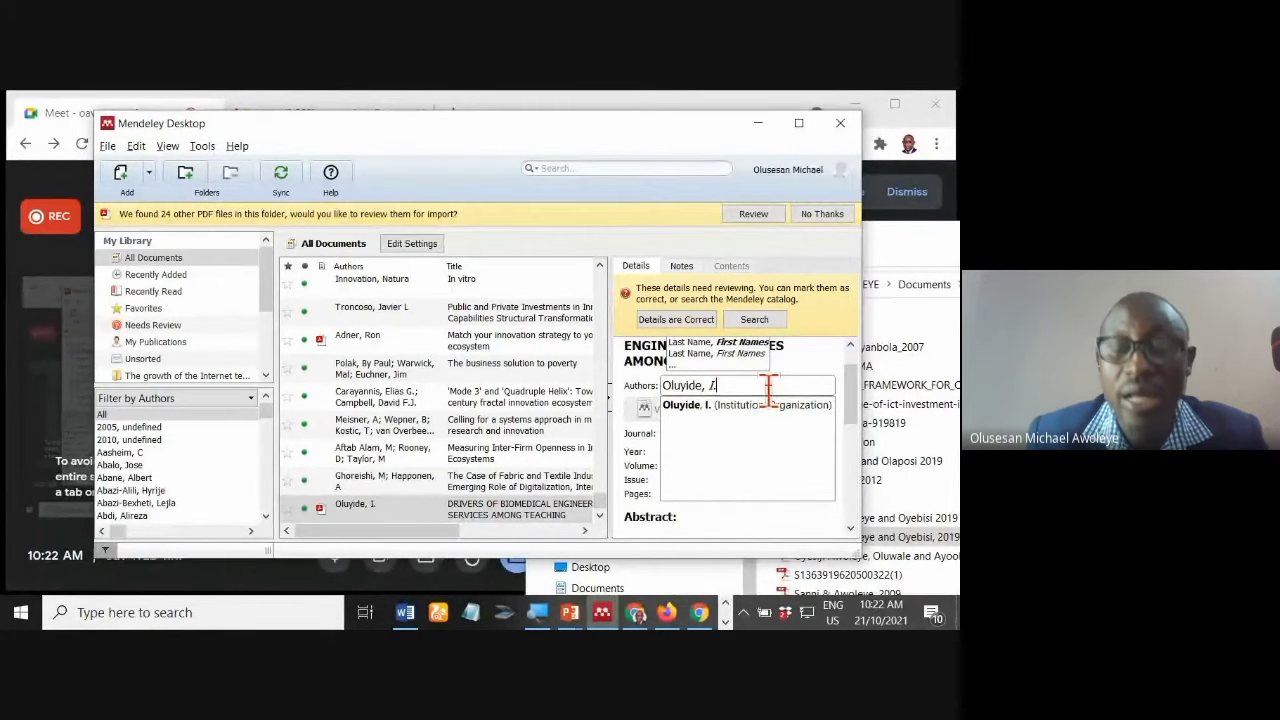
type("O")
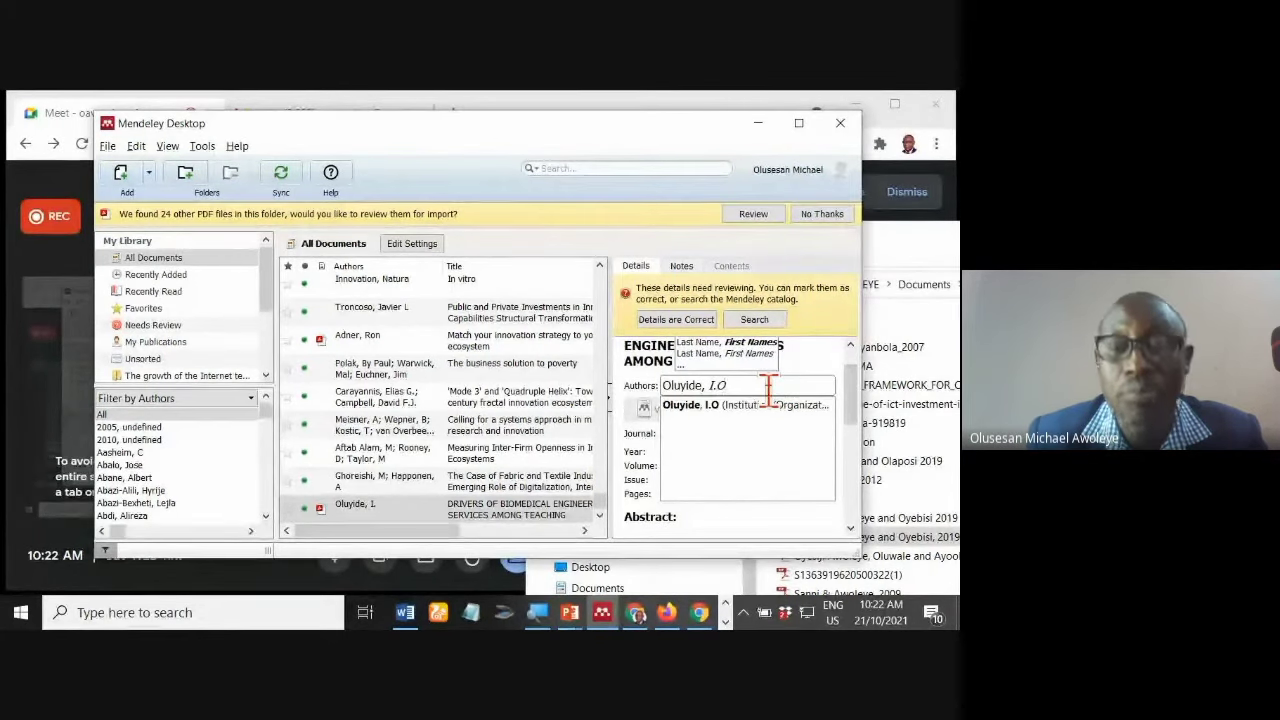
type(", ")
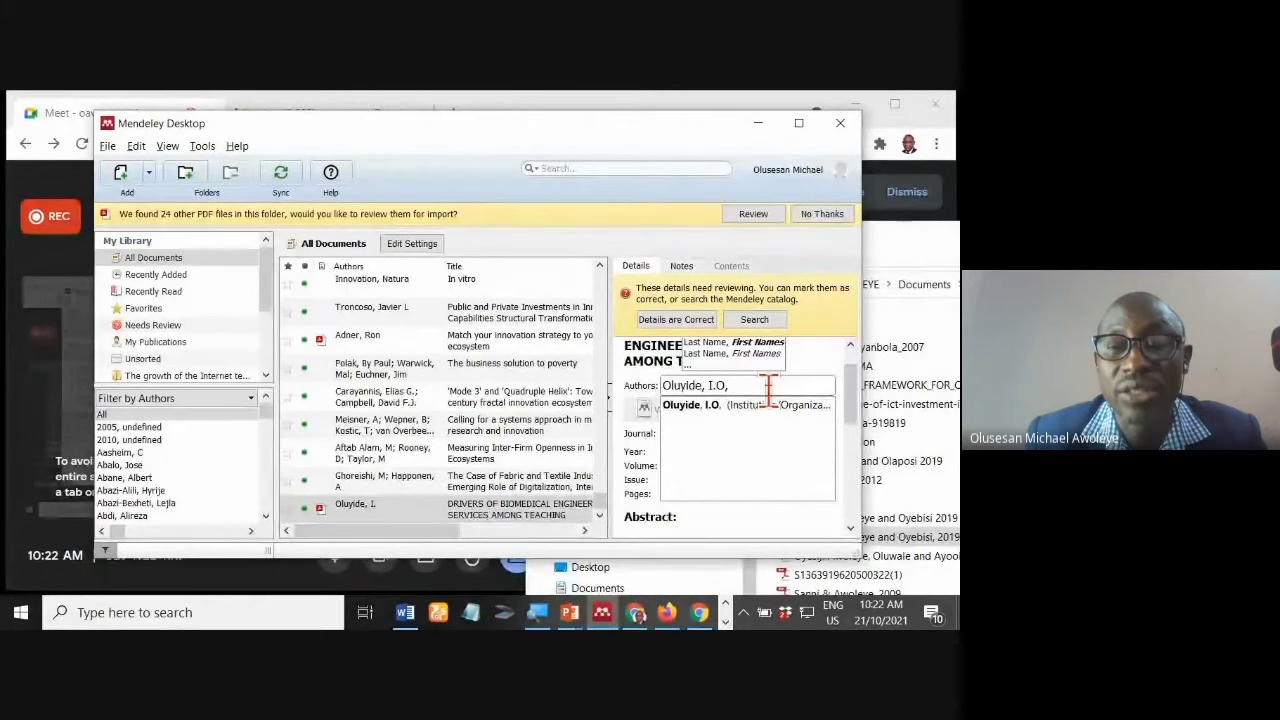
type("Awoleye,")
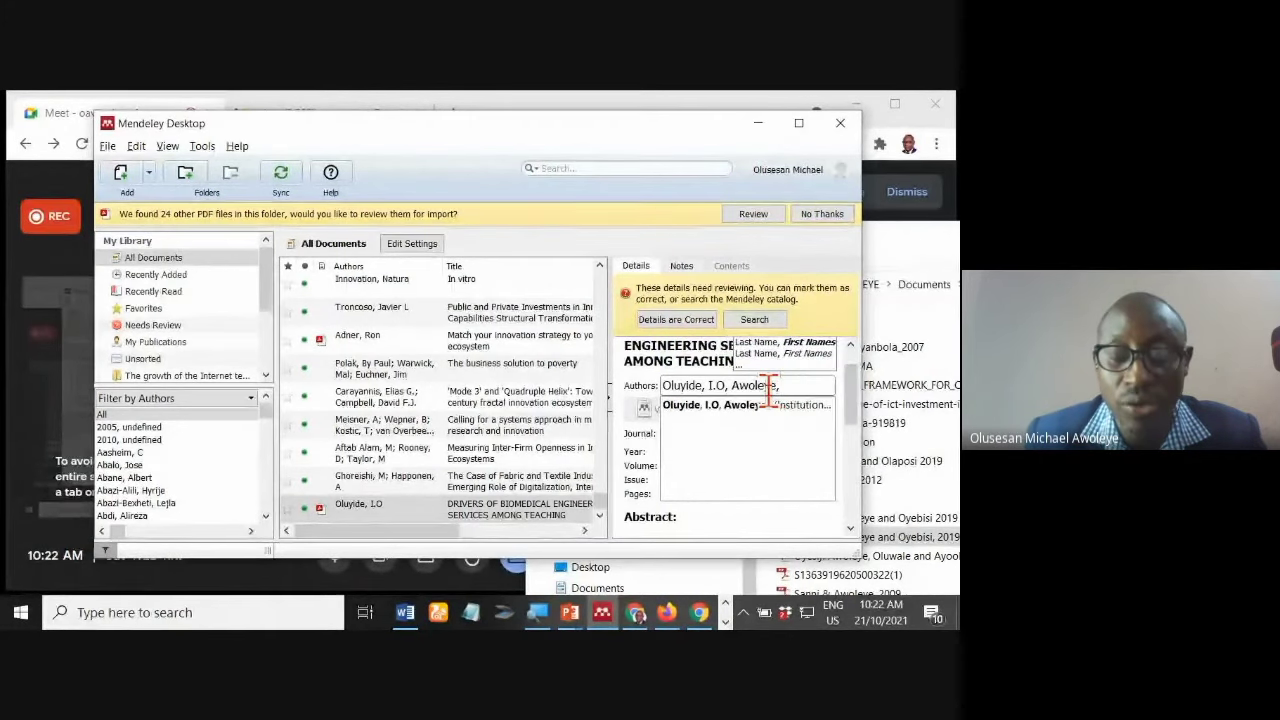
type(" O.M")
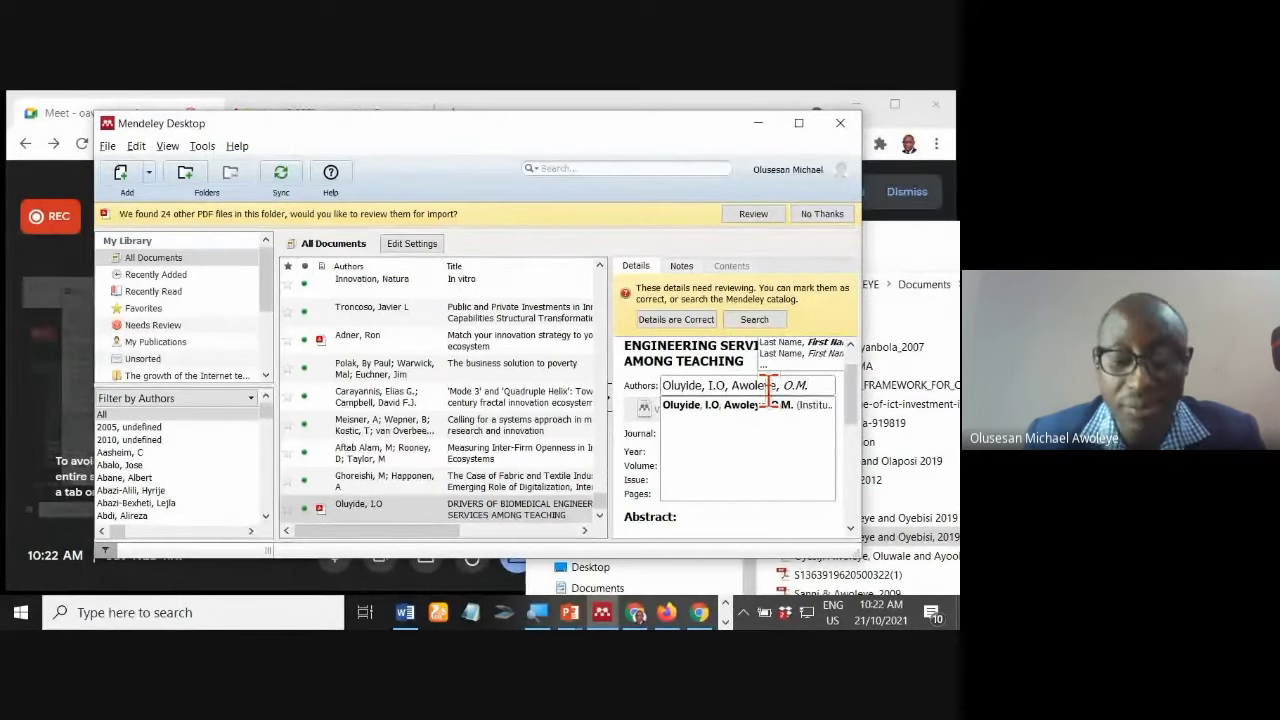
type("., oY")
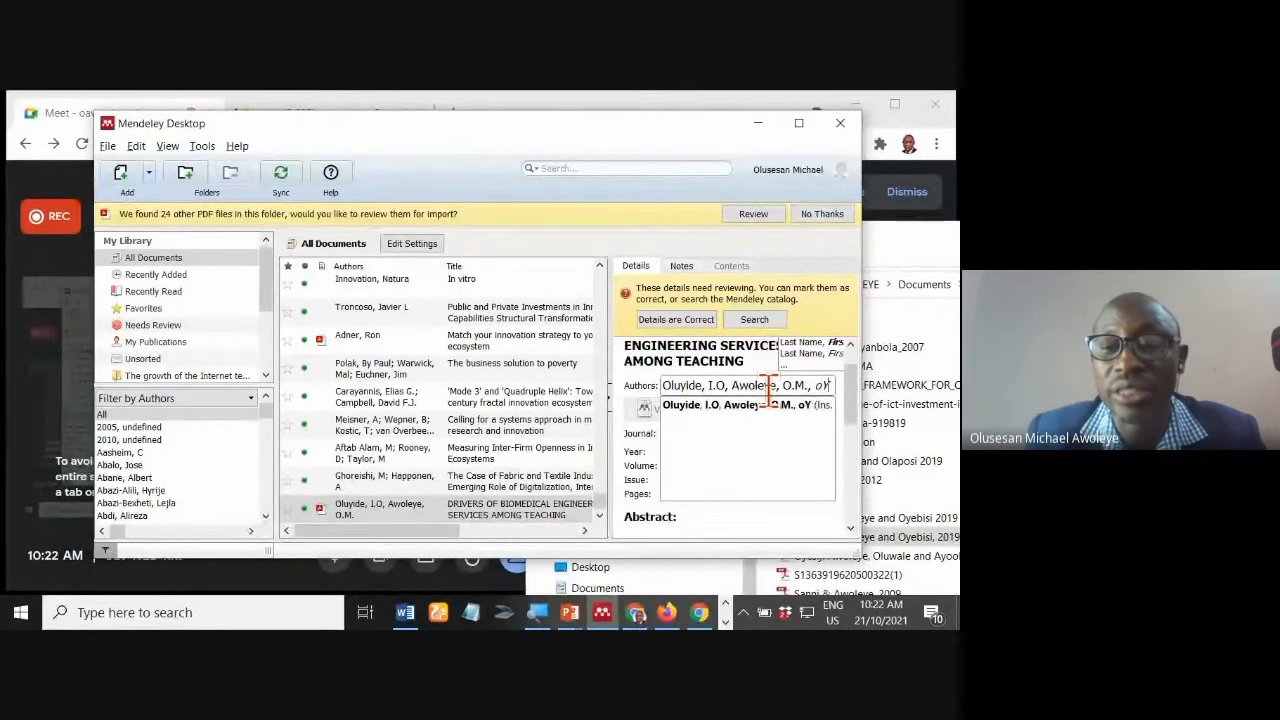
type("EBI")
key("BackSpace")
key("BackSpace")
key("BackSpace")
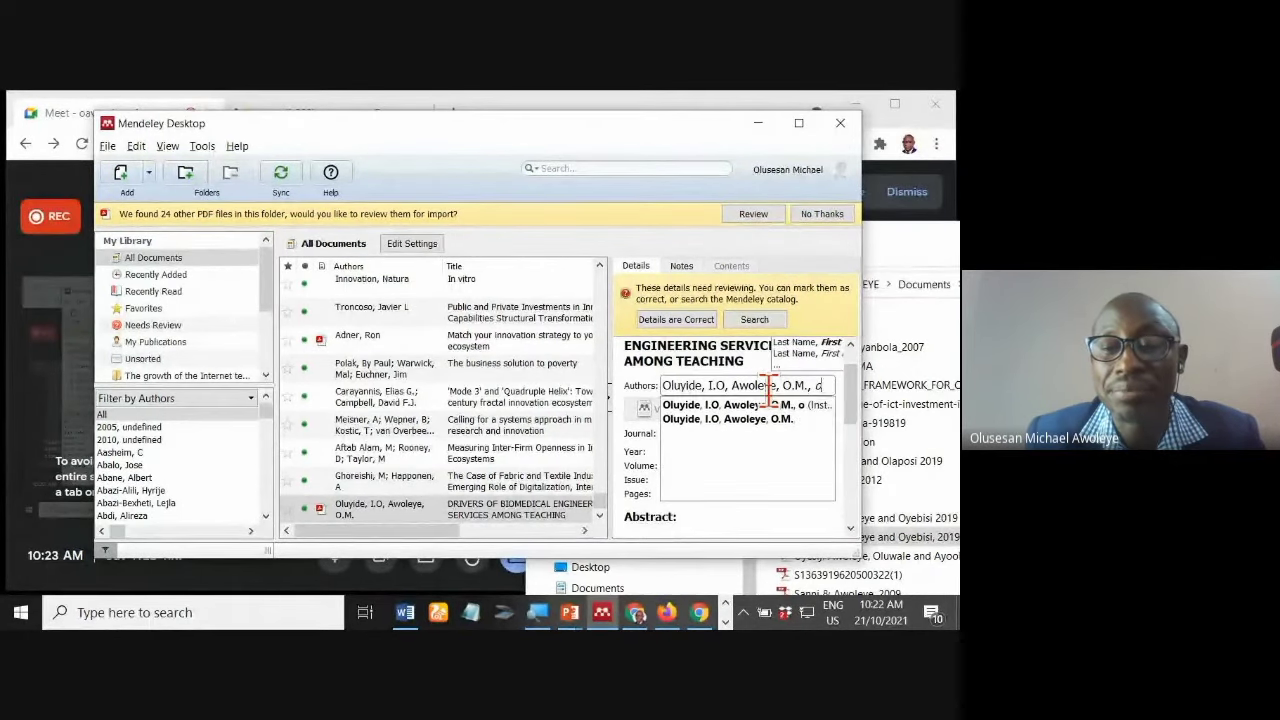
type("O")
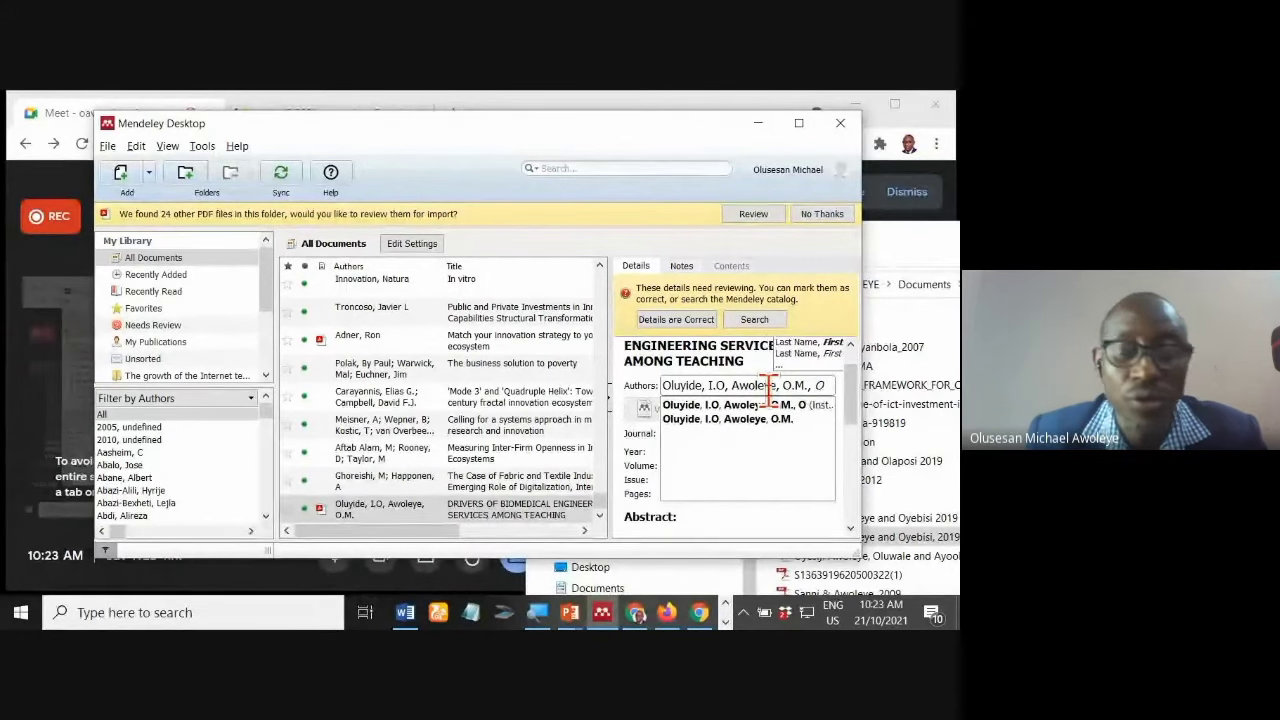
type("yebisi,")
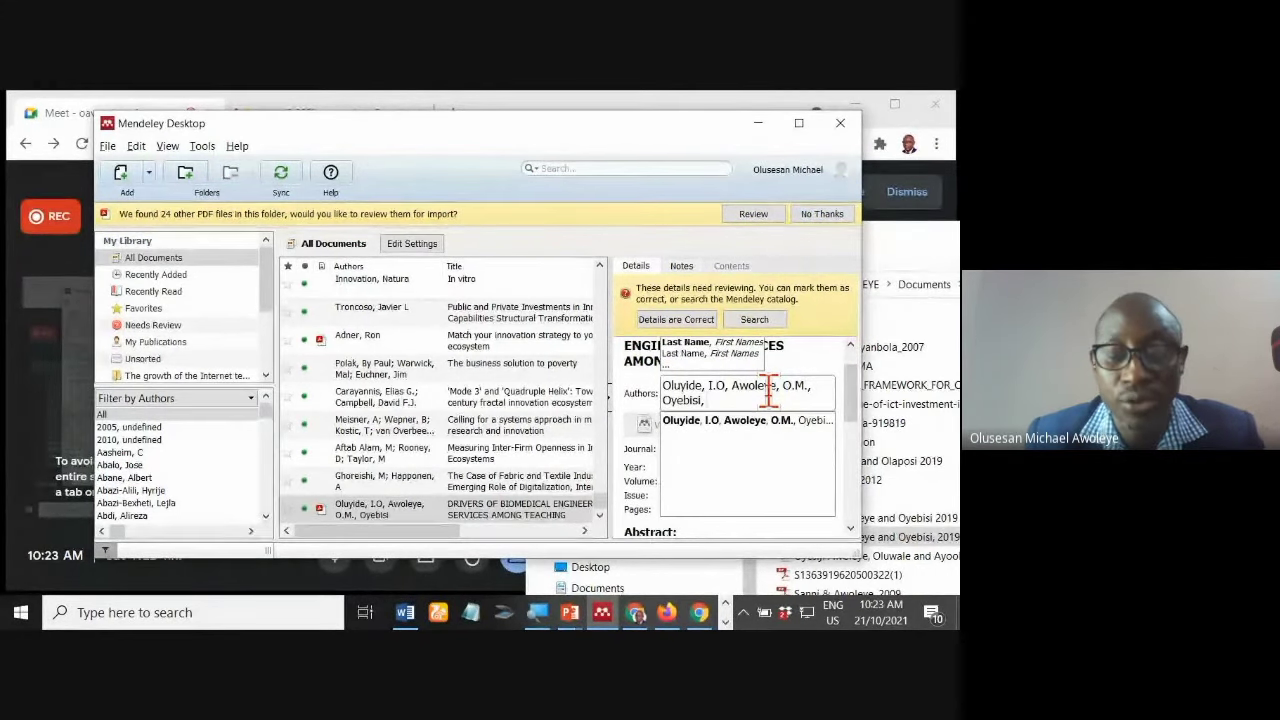
type(" T.O")
type(".")
key("Return")
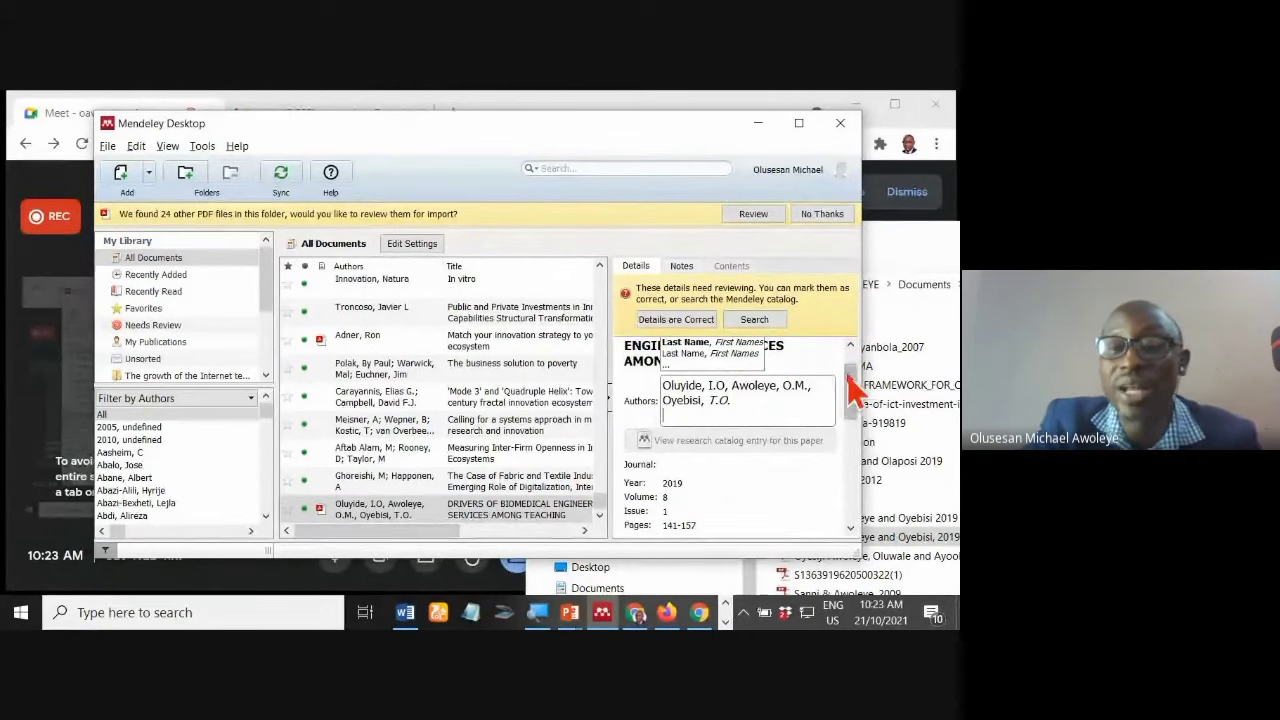
left_click_drag(850, 390, 850, 445)
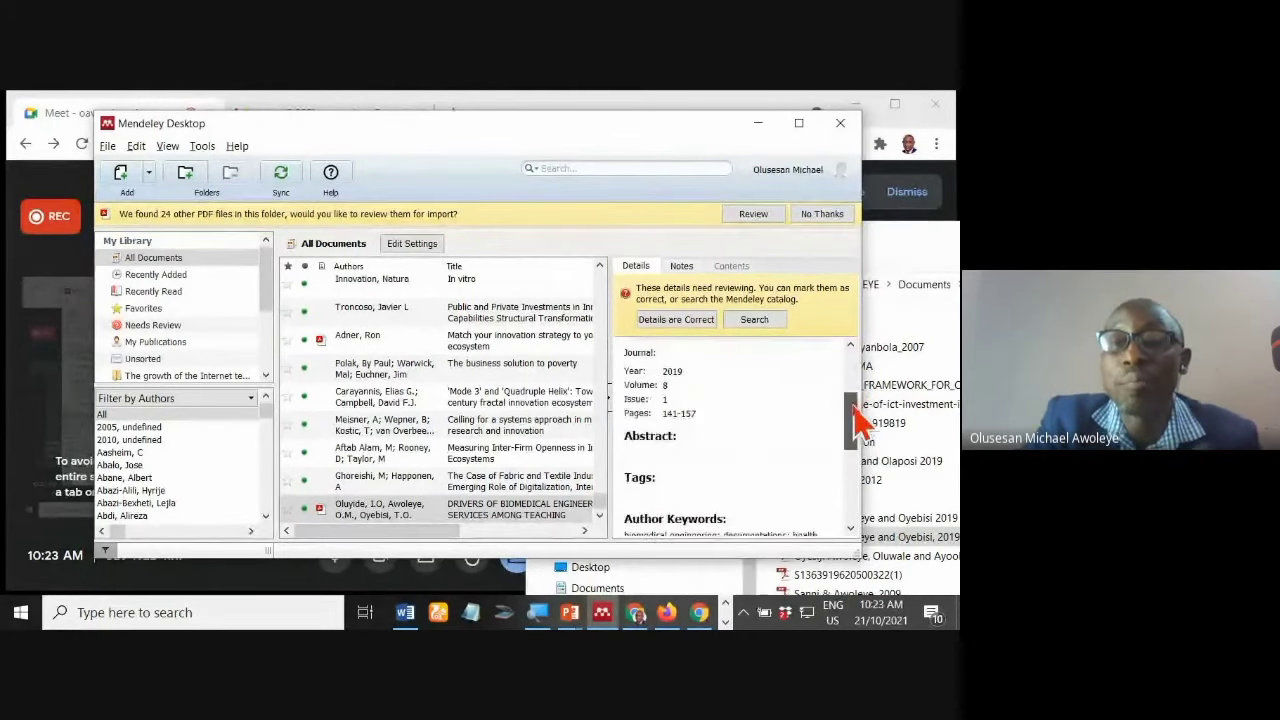
Step: Maximize Mendeley Desktop to show the All Documents list with the corrected 2019 entry
left_click(799, 123)
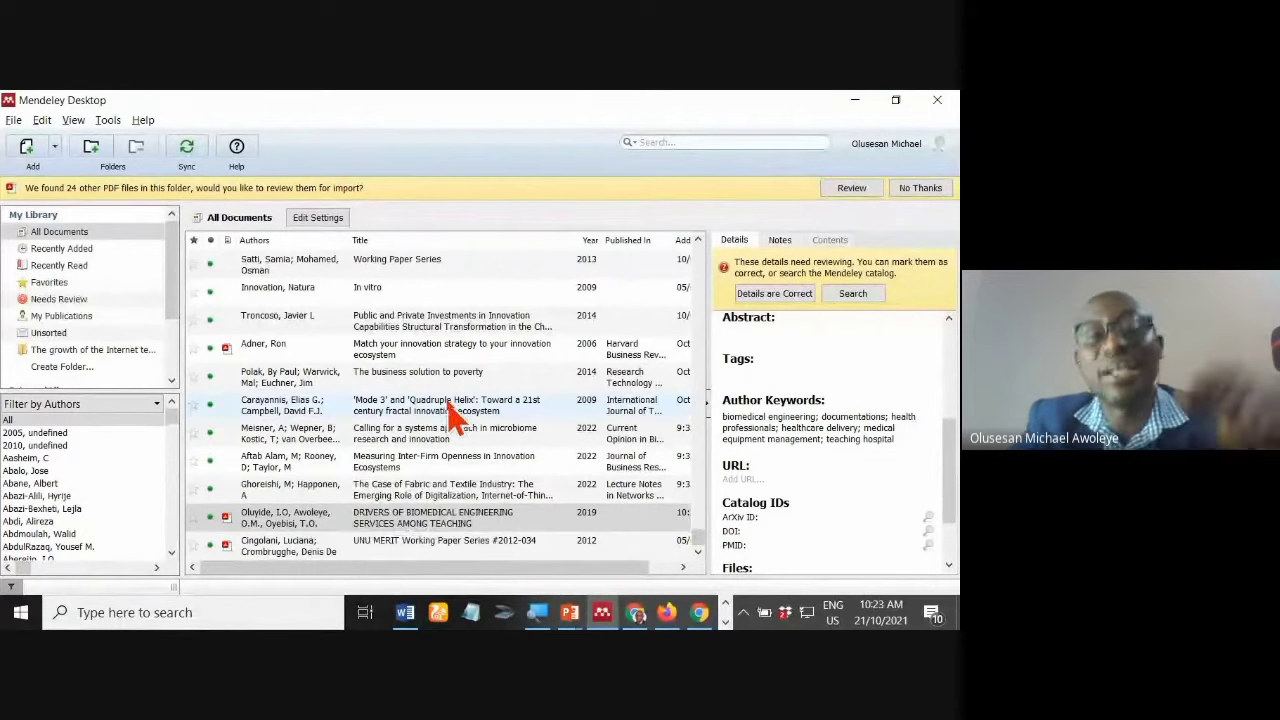
Step: Glance at the Mendeley lecture slides in PowerPoint, then bring the Word research paper forward
key("alt+Tab")
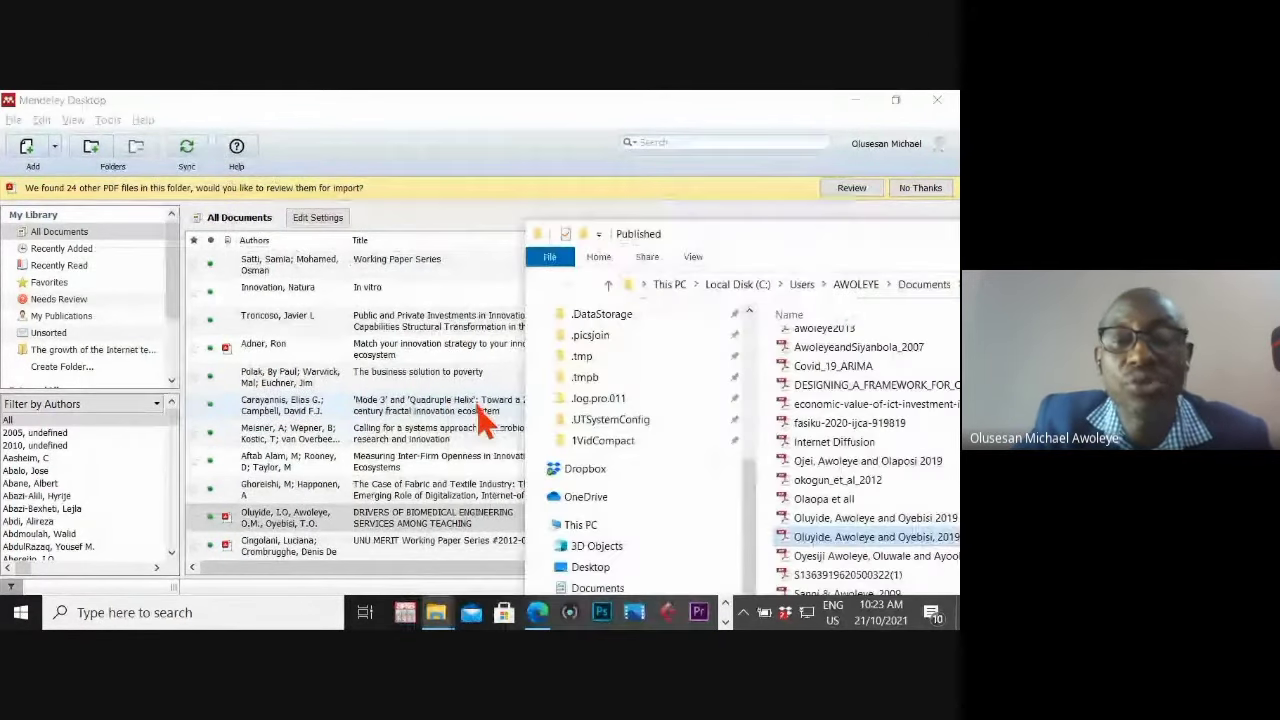
key("alt+Tab")
key("alt+Tab")
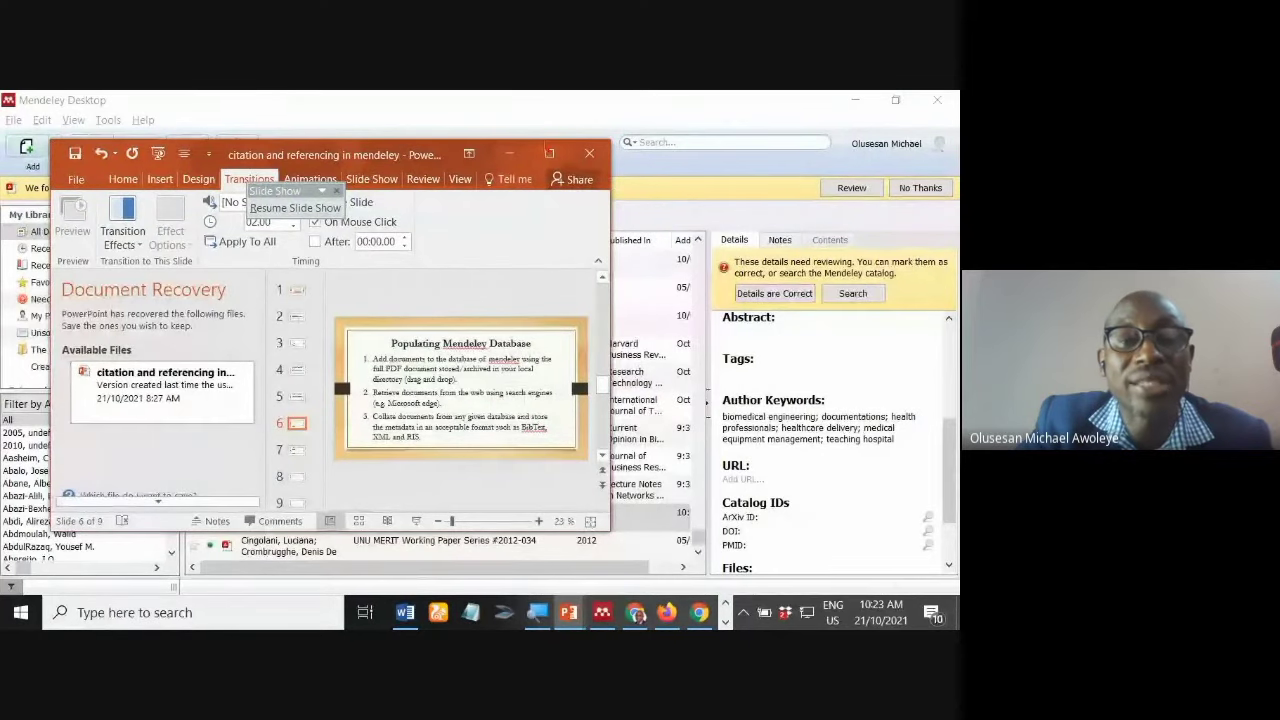
key("alt+Tab")
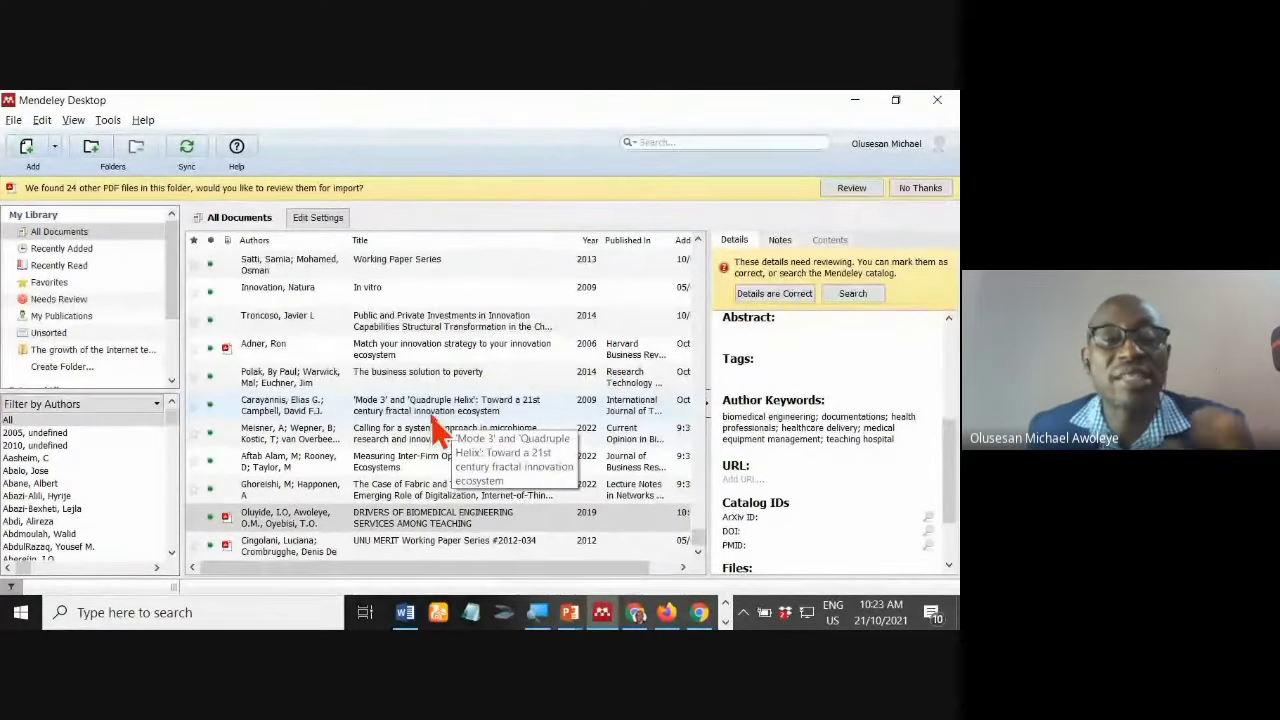
left_click(405, 616)
Step: Return to the top of the paper and place the insertion point in the body text
scroll(531, 371, "up", 5)
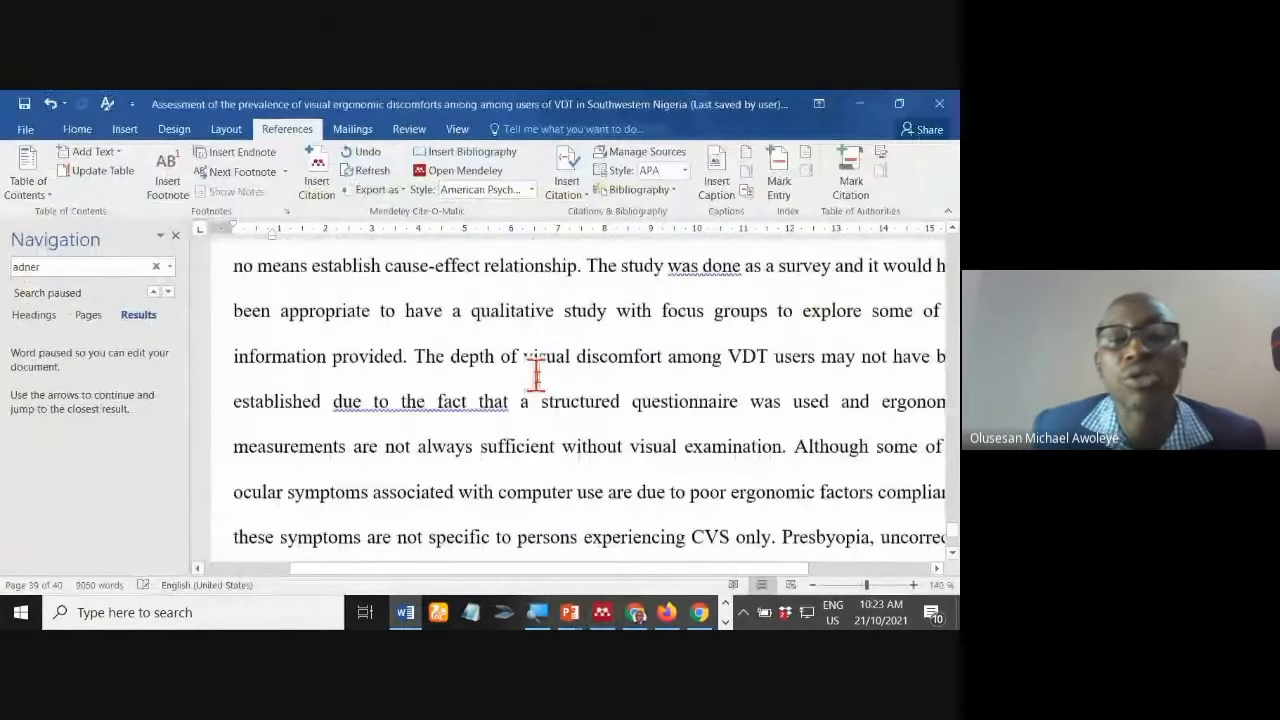
scroll(535, 375, "up", 5)
scroll(538, 378, "up", 3)
scroll(538, 378, "up", 3)
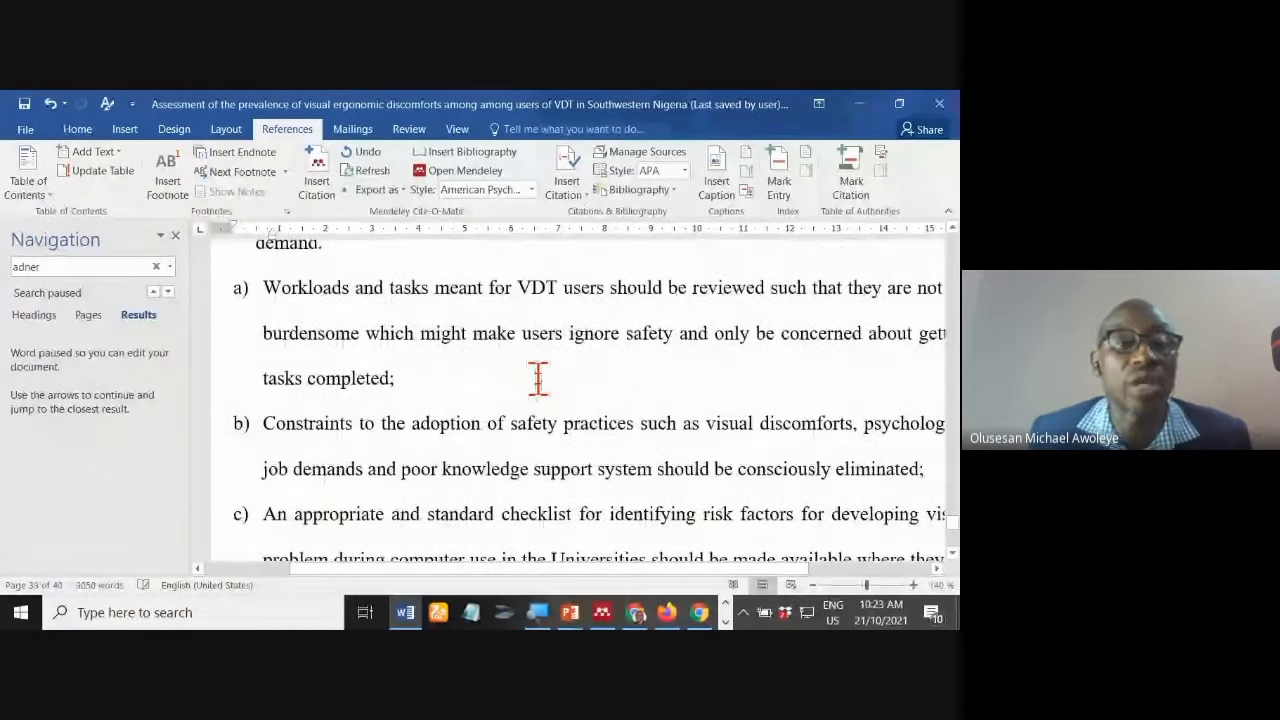
scroll(538, 378, "up", 5)
key("ctrl+Home")
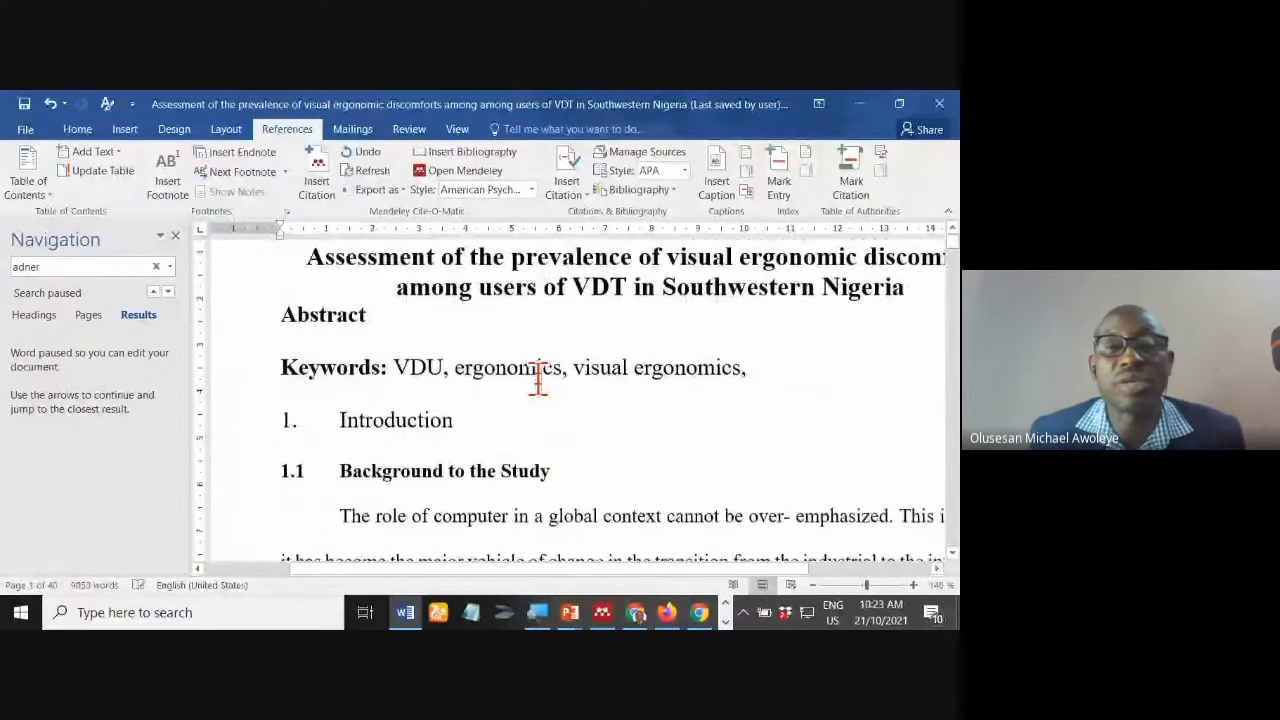
scroll(538, 378, "down", 1)
scroll(538, 378, "down", 2)
scroll(538, 378, "down", 1)
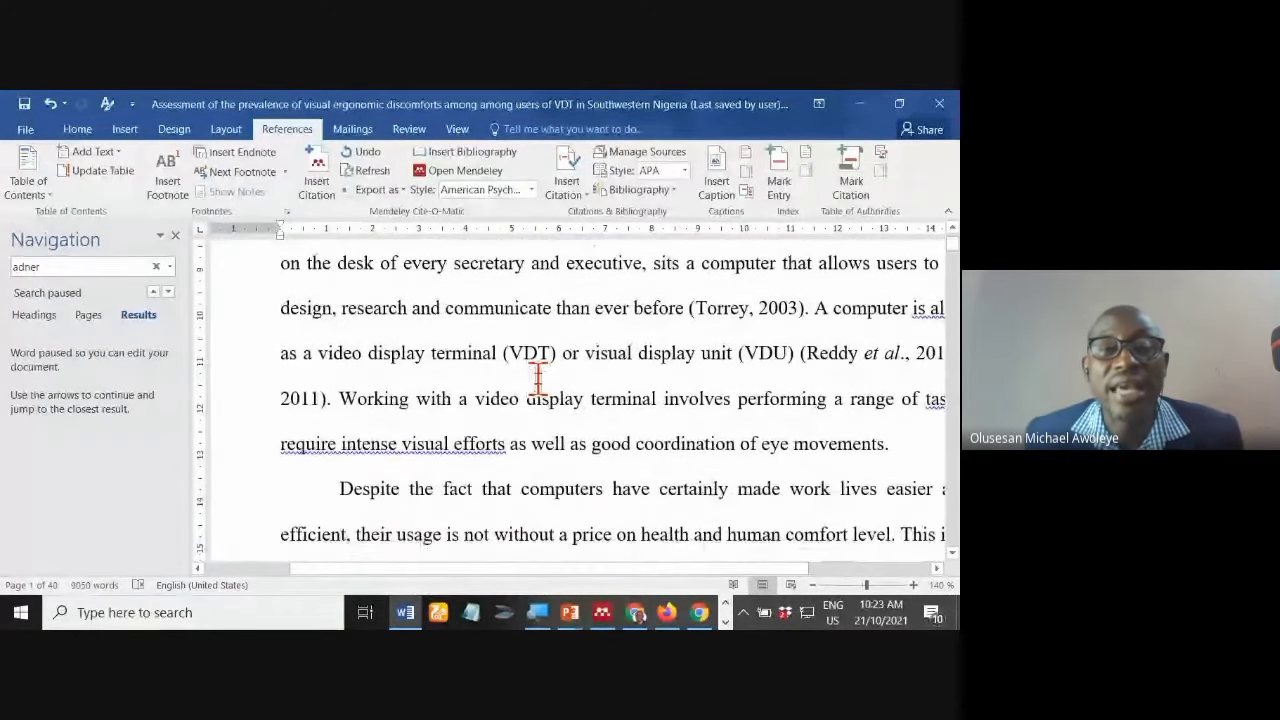
left_click(557, 362)
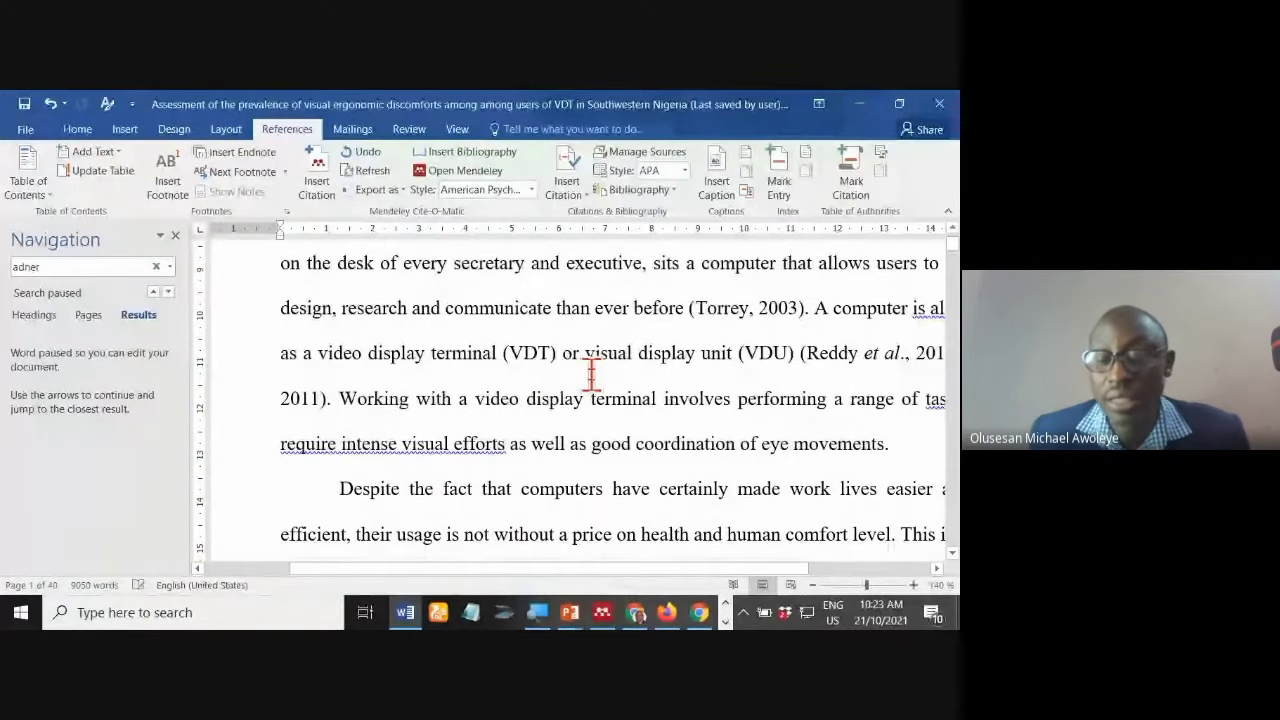
Step: Select everything from the findings paragraph on page 40 back to the start, excluding the references
key("ctrl+End")
scroll(591, 375, "down", 1)
scroll(591, 375, "up", 1)
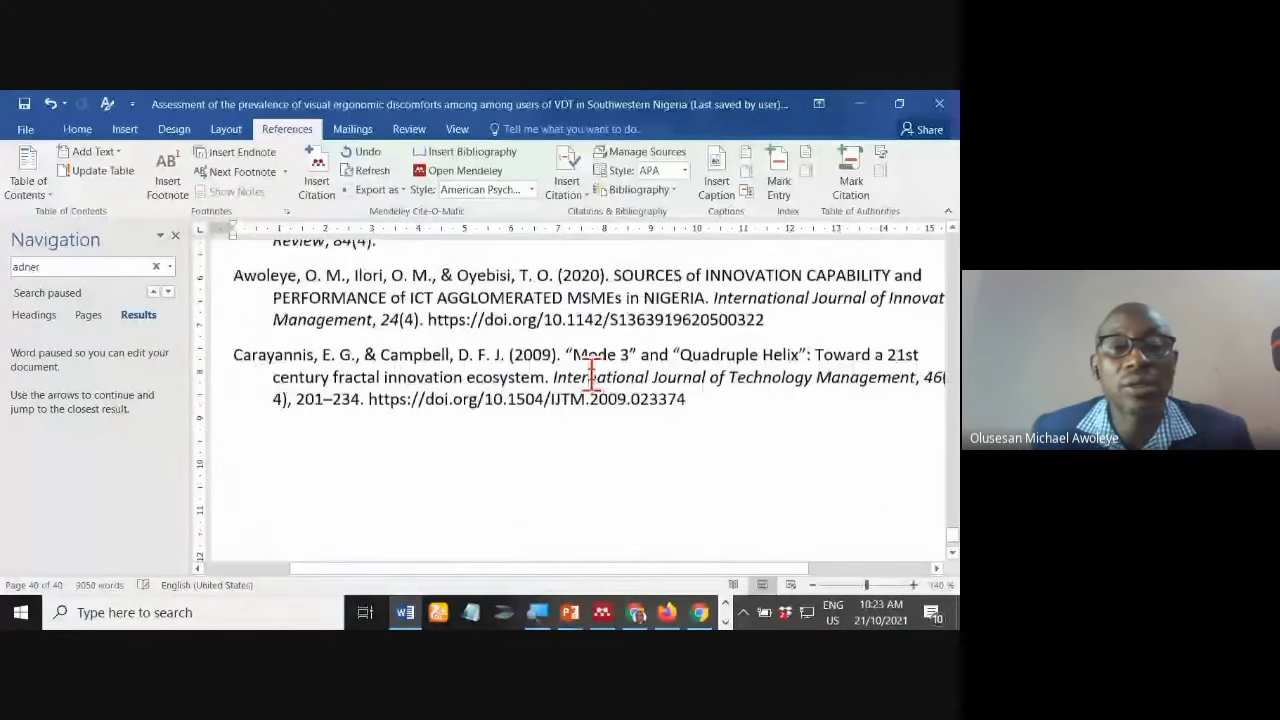
scroll(591, 375, "up", 1)
scroll(591, 375, "up", 10)
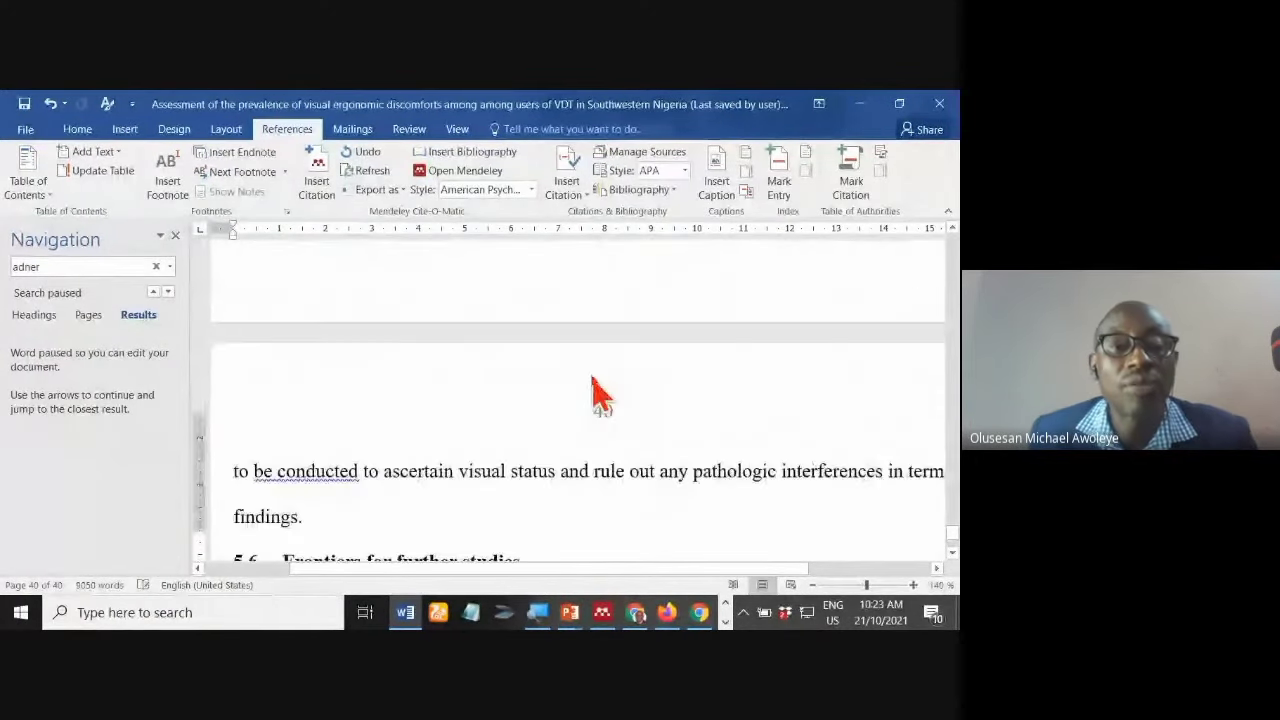
scroll(591, 375, "up", 3)
scroll(595, 385, "down", 3)
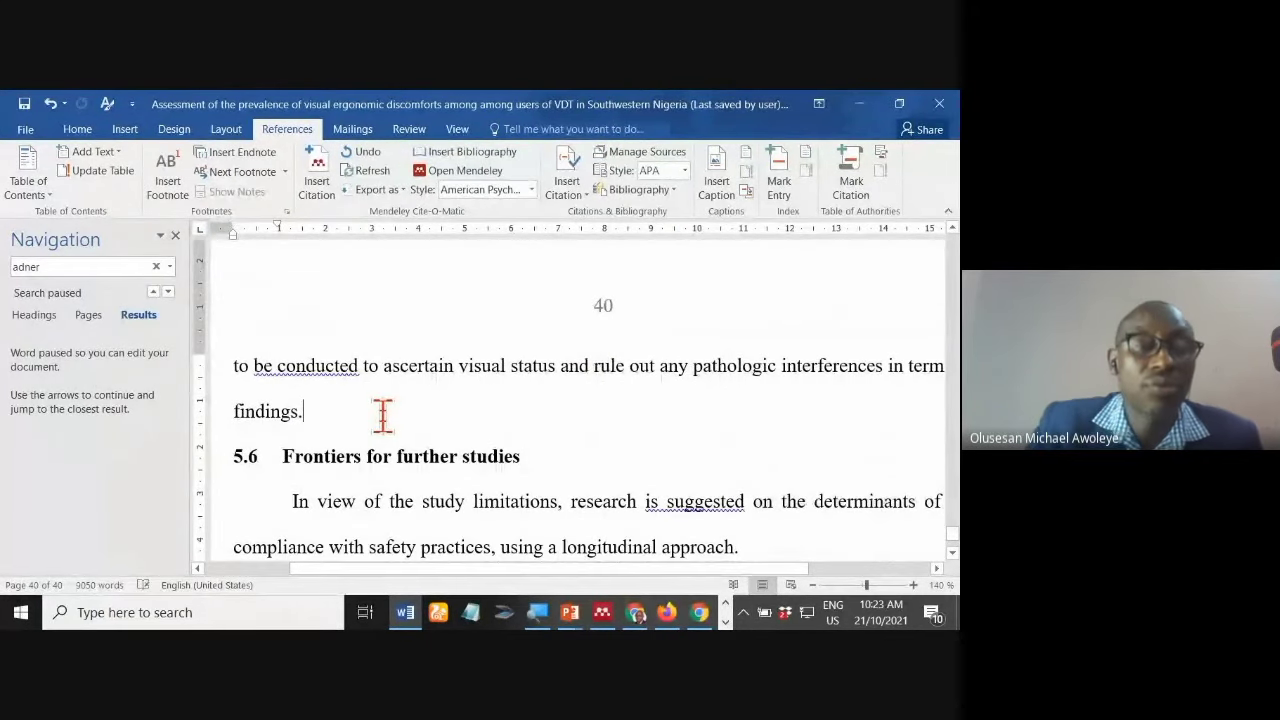
key("ctrl+shift+Home")
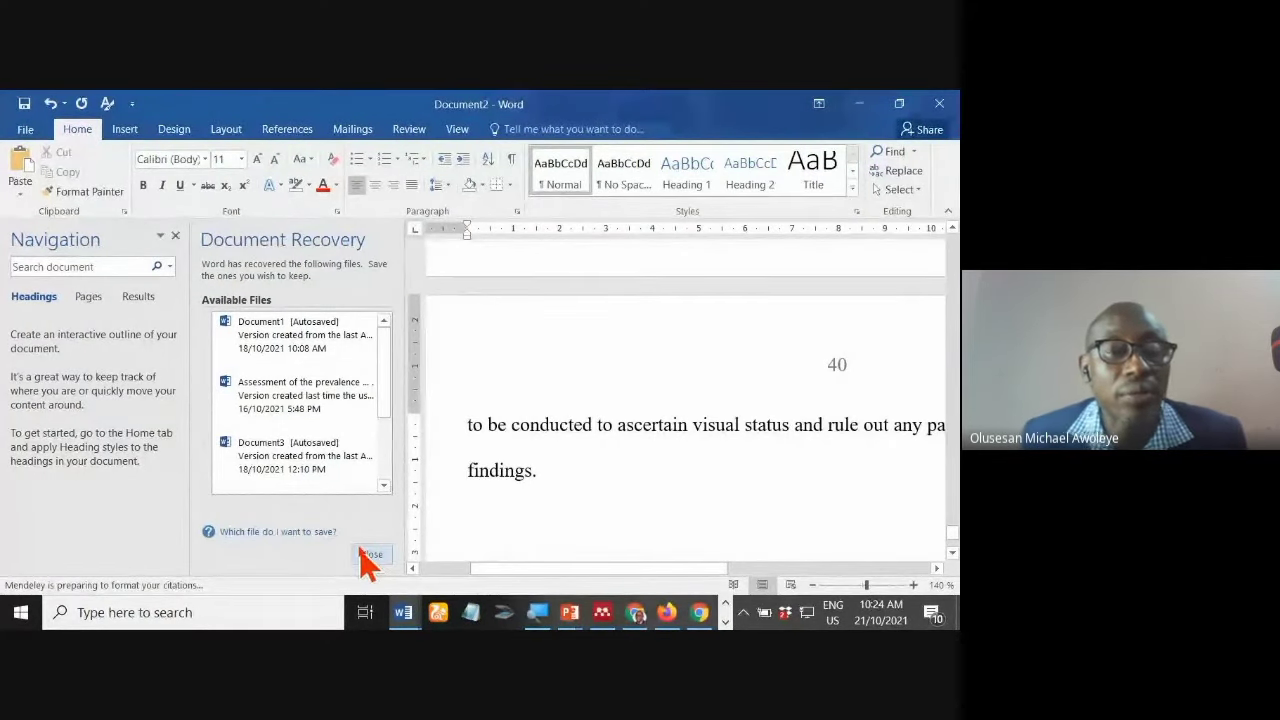
Step: Dismiss the Document Recovery pane of recovered files and return to the document's start
left_click(365, 556)
left_click(412, 374)
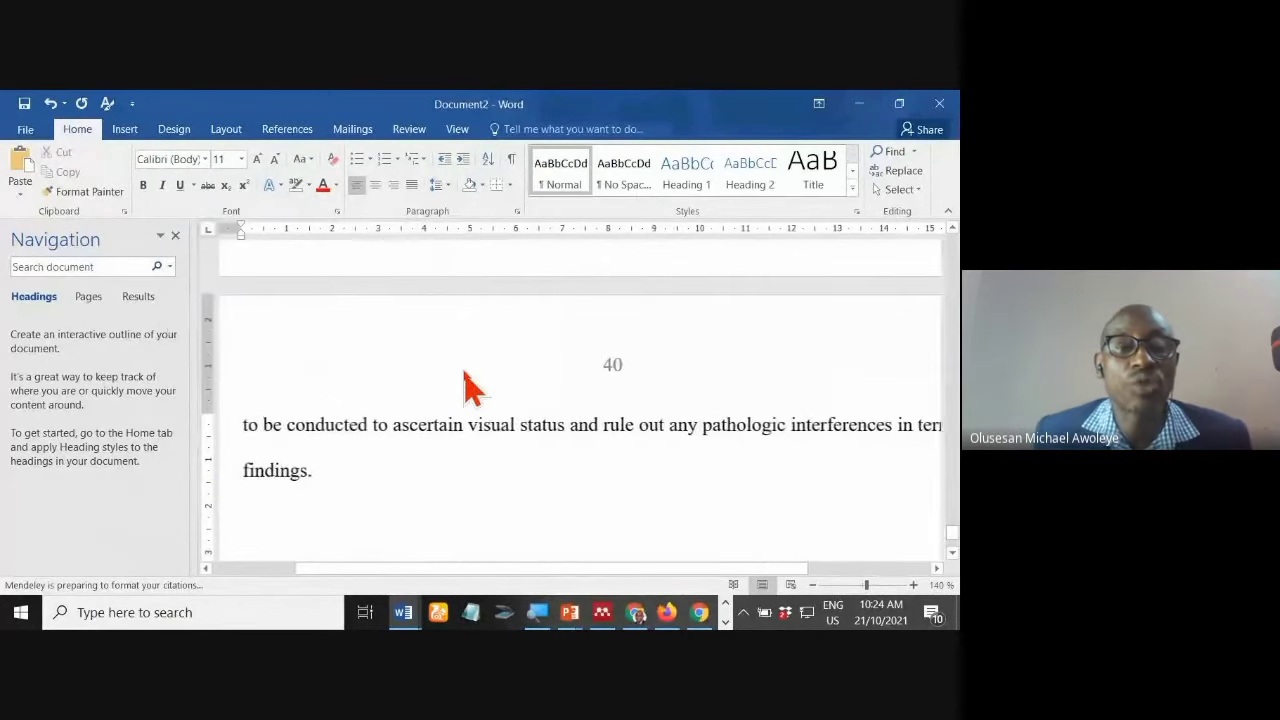
scroll(465, 385, "up", 3)
scroll(487, 358, "up", 5)
scroll(487, 358, "up", 5)
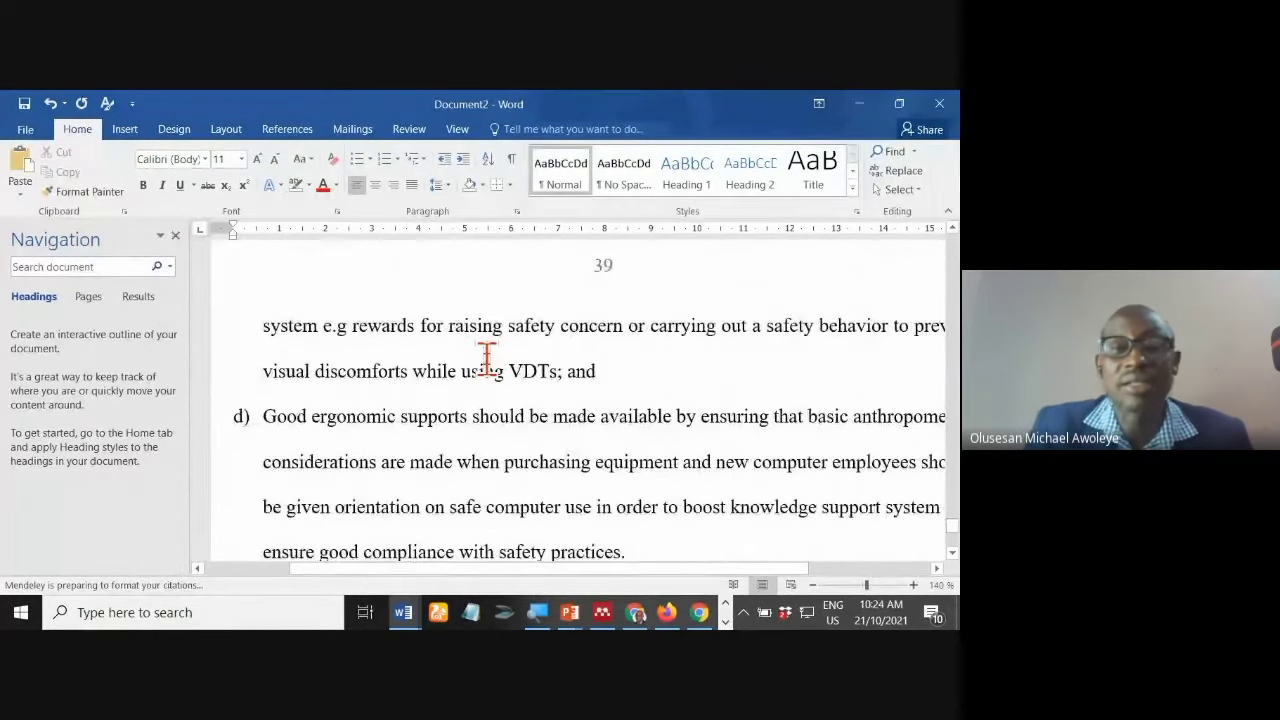
key("ctrl+Home")
Step: Put the insertion point right after "related concerns" in the introduction and show the References tools
scroll(487, 358, "down", 4)
scroll(487, 358, "down", 8)
scroll(487, 358, "up", 4)
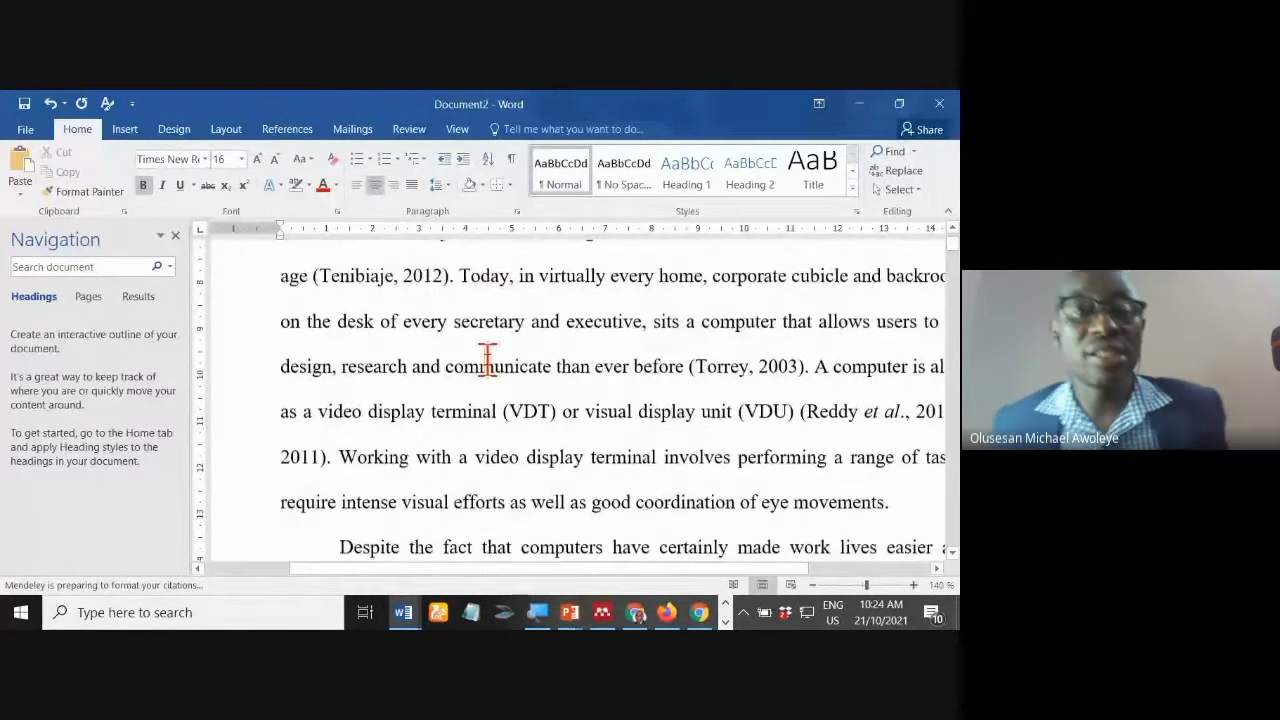
scroll(487, 358, "down", 2)
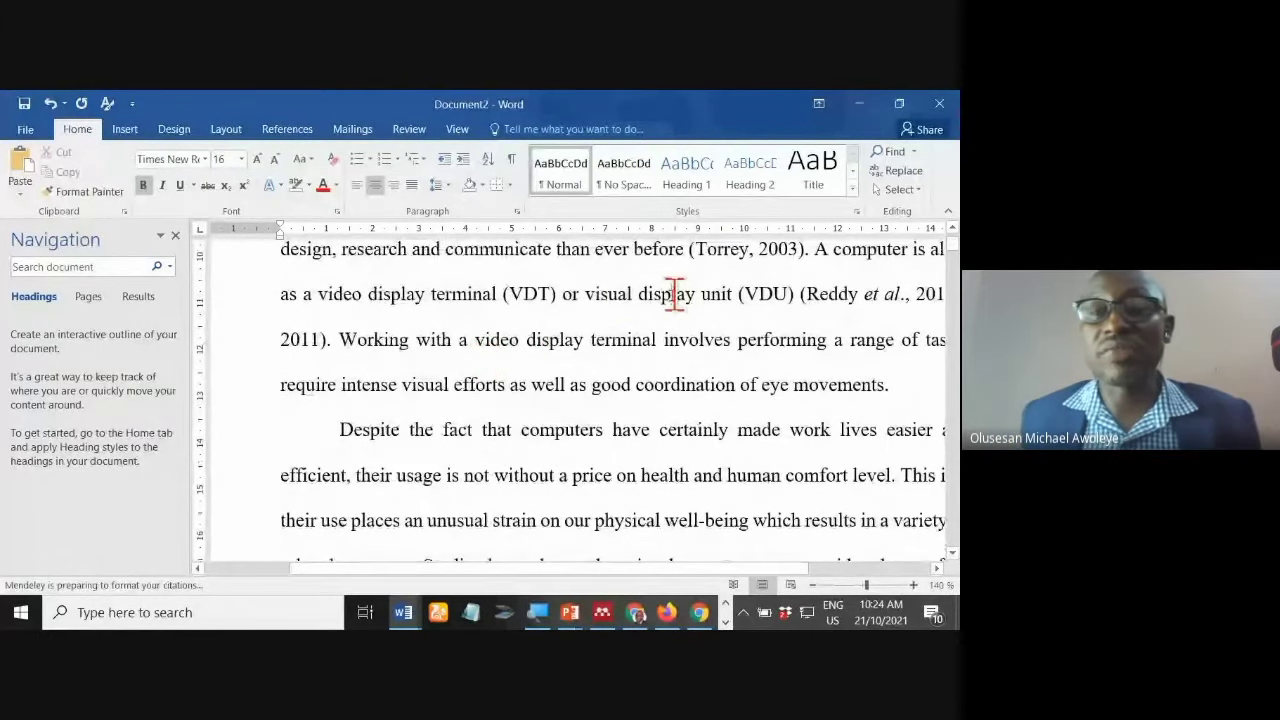
scroll(621, 300, "down", 3)
scroll(621, 300, "down", 1)
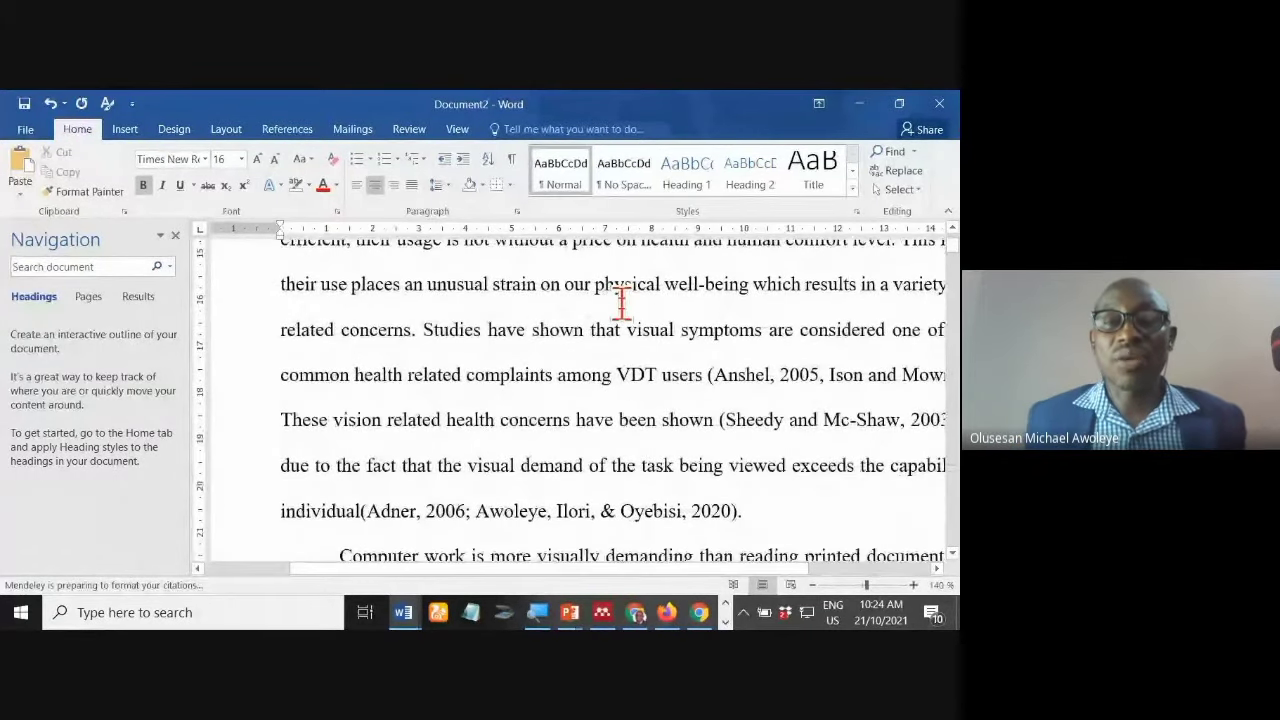
scroll(621, 300, "down", 3)
scroll(622, 305, "up", 2)
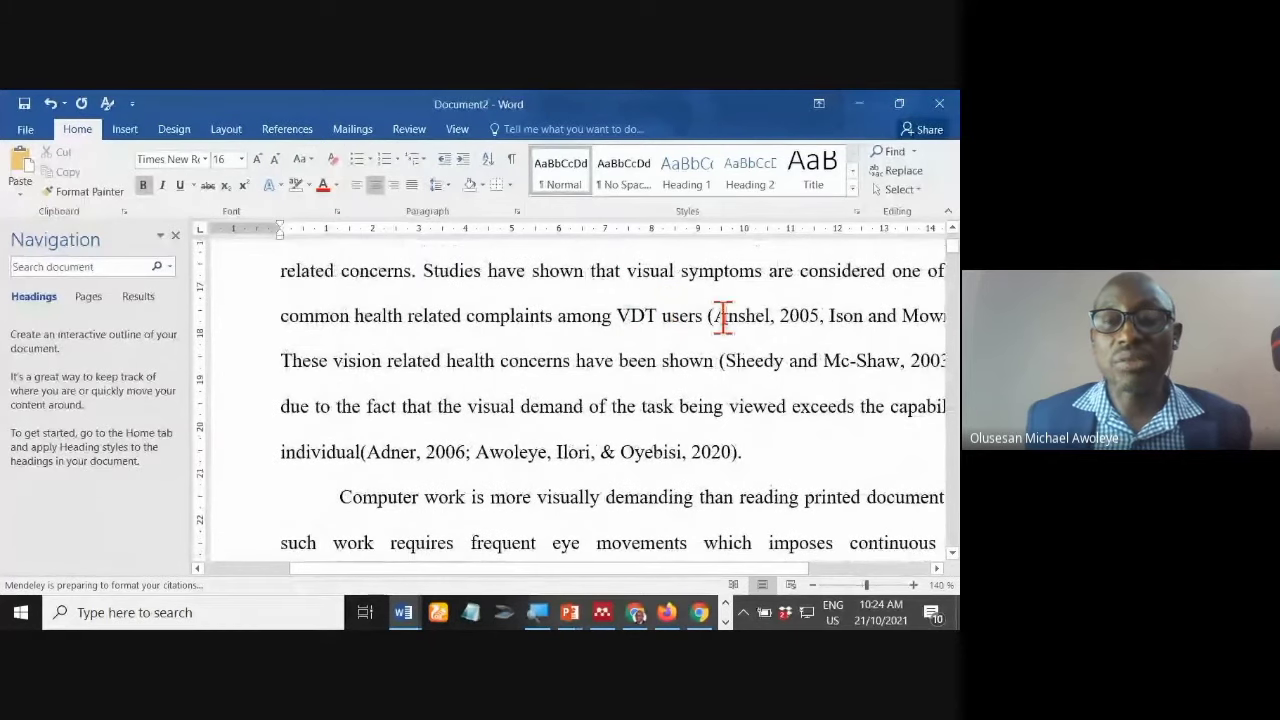
left_click(755, 316)
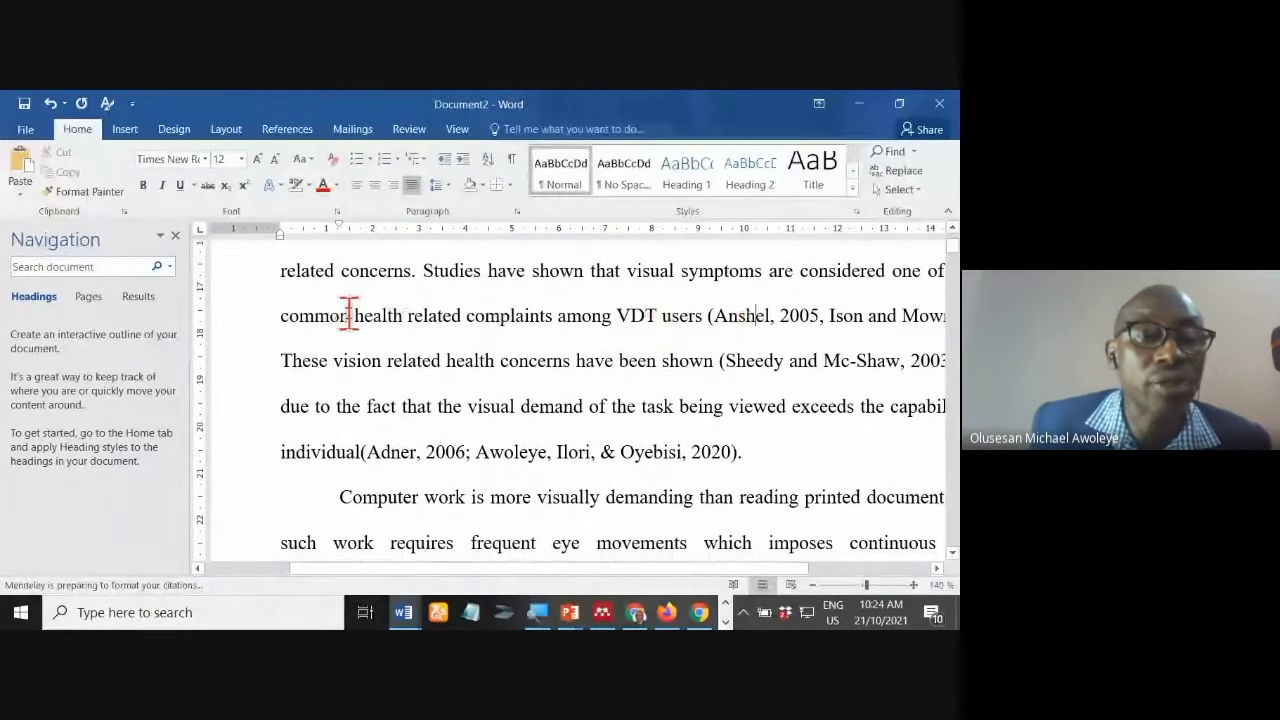
scroll(378, 310, "up", 2)
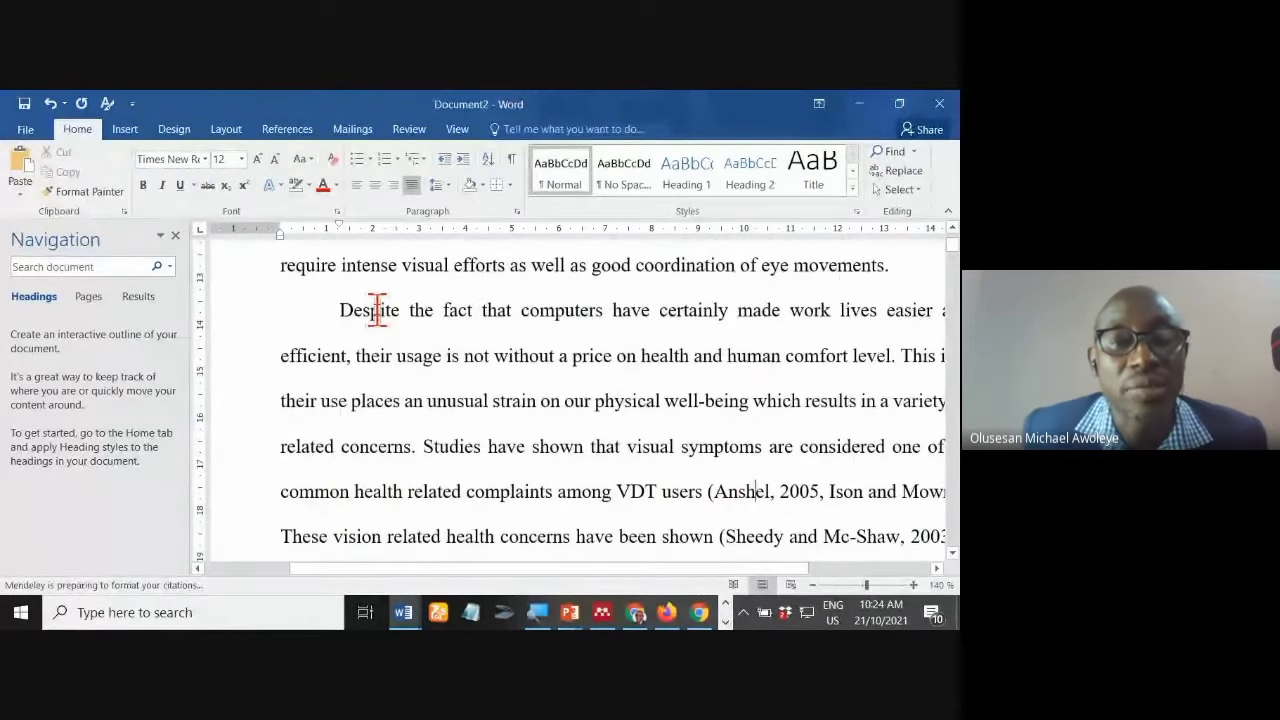
left_click(413, 448)
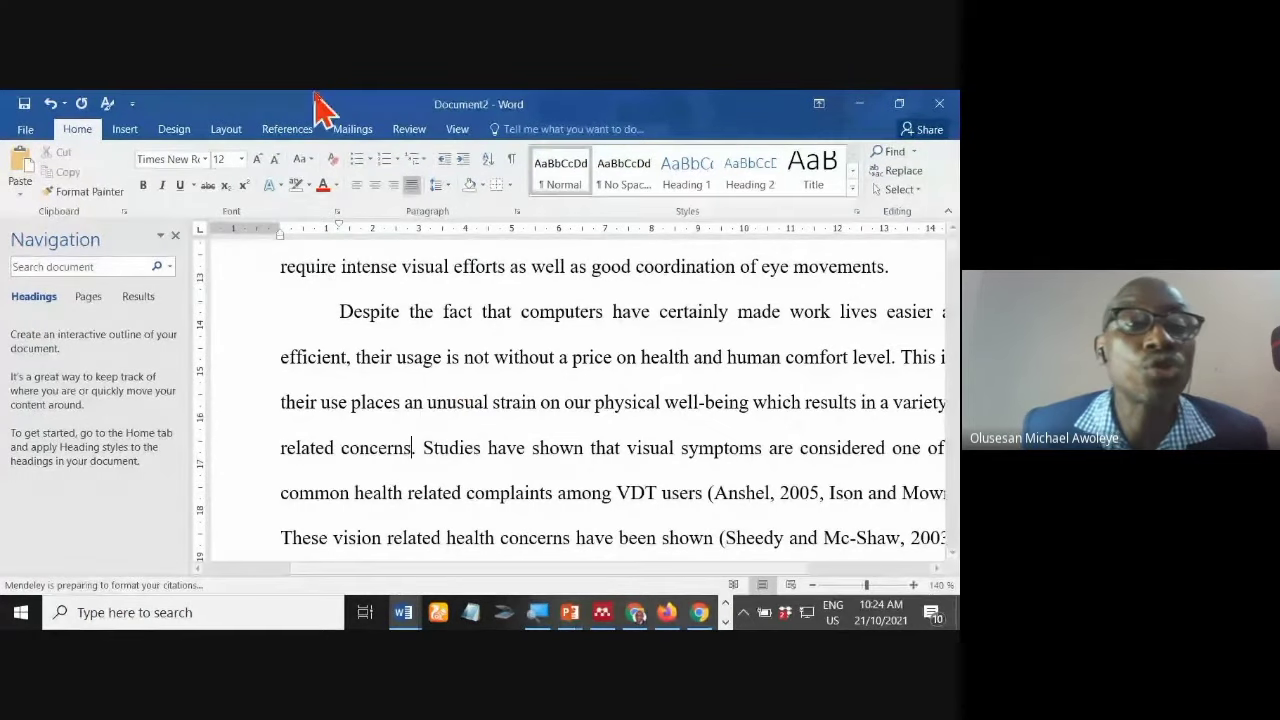
left_click(289, 132)
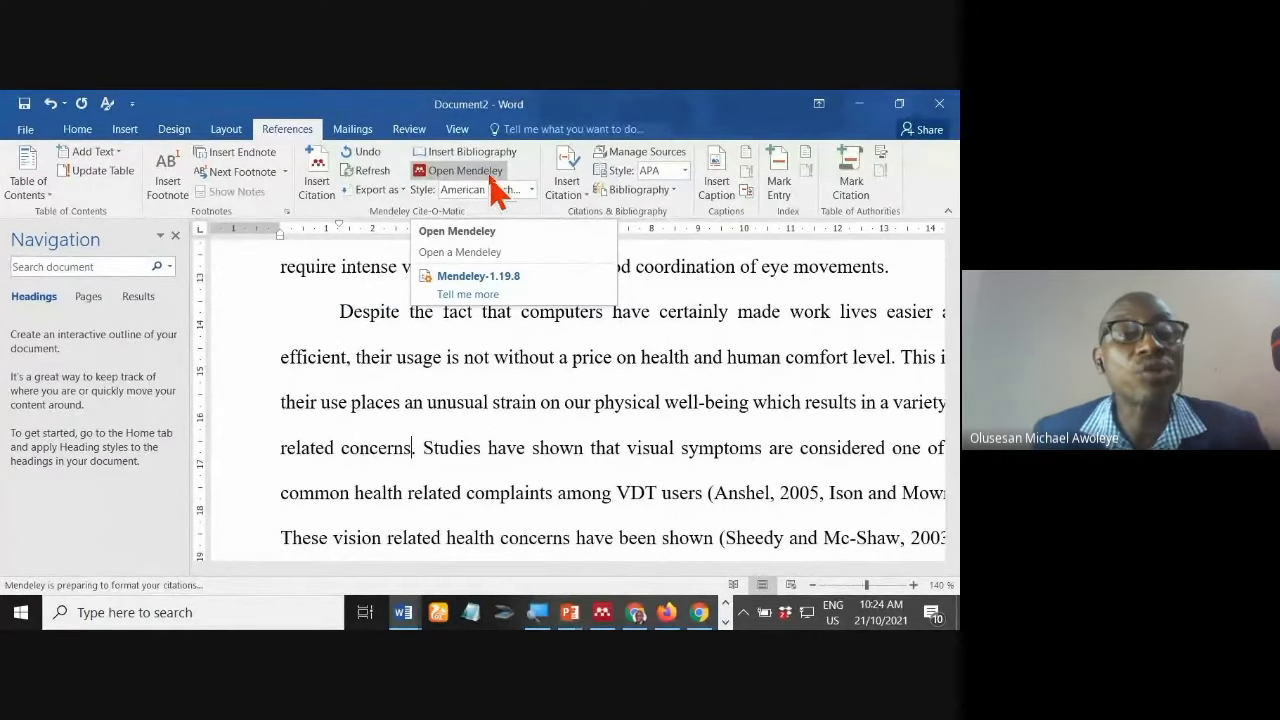
Step: Insert one Mendeley citation combining Awoleye 2014 and Lundvall 1992 after "related concerns"
left_click(316, 182)
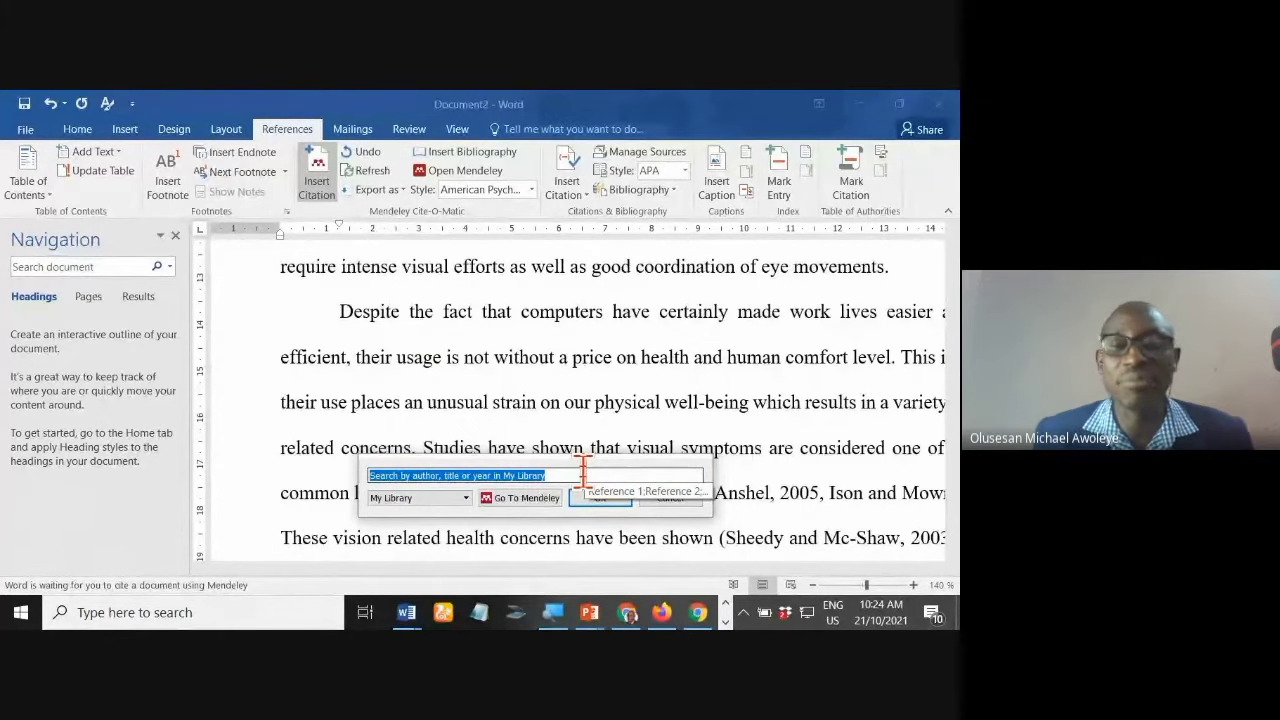
type("Awoleye")
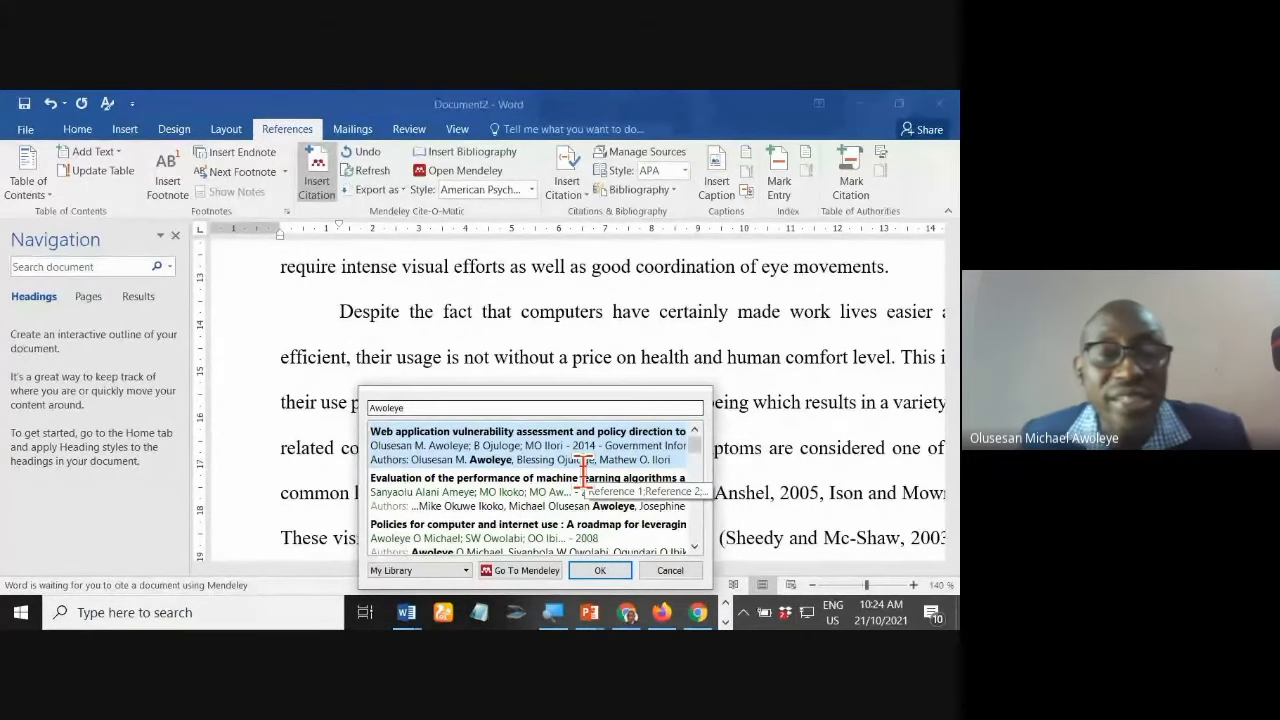
left_click(487, 452)
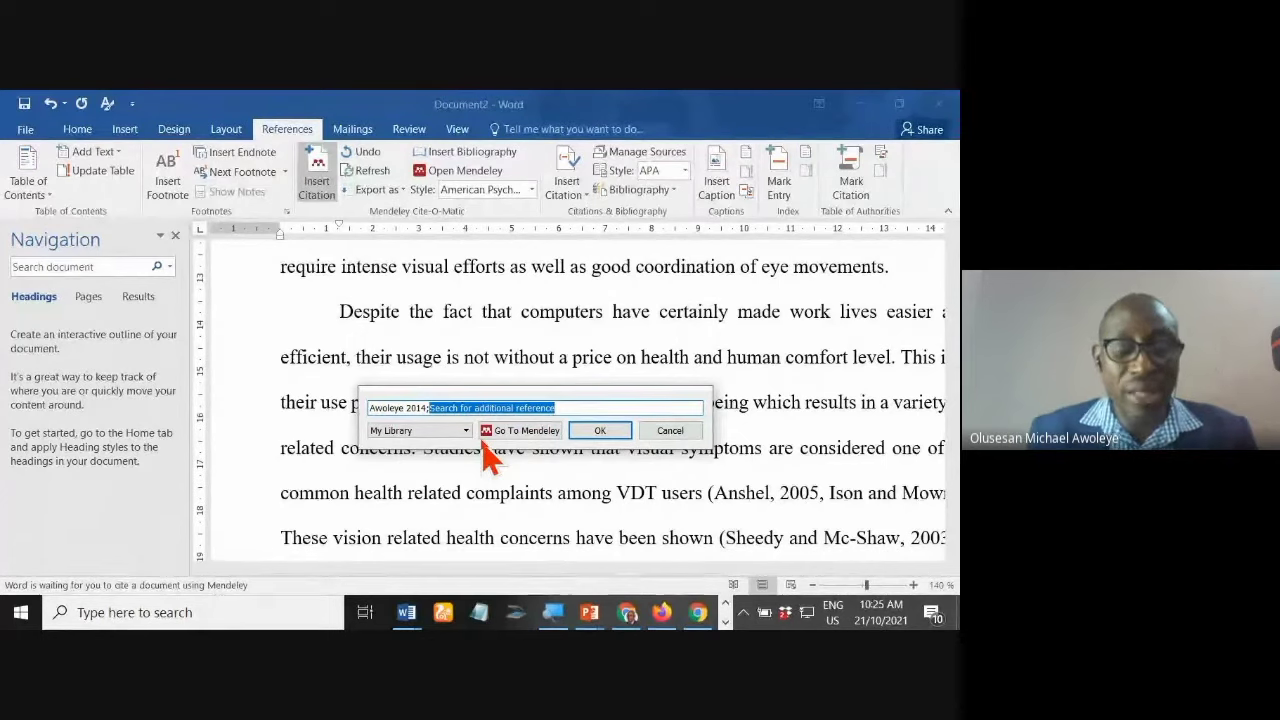
type("Lundval")
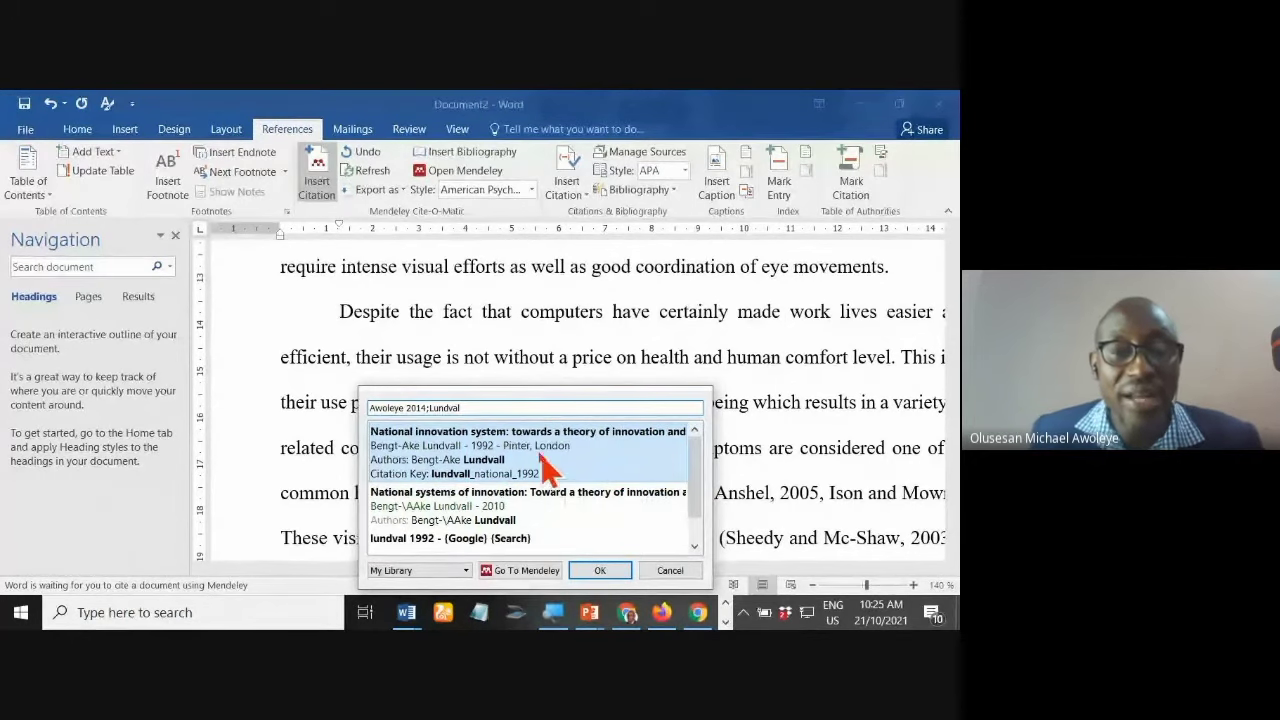
left_click(463, 466)
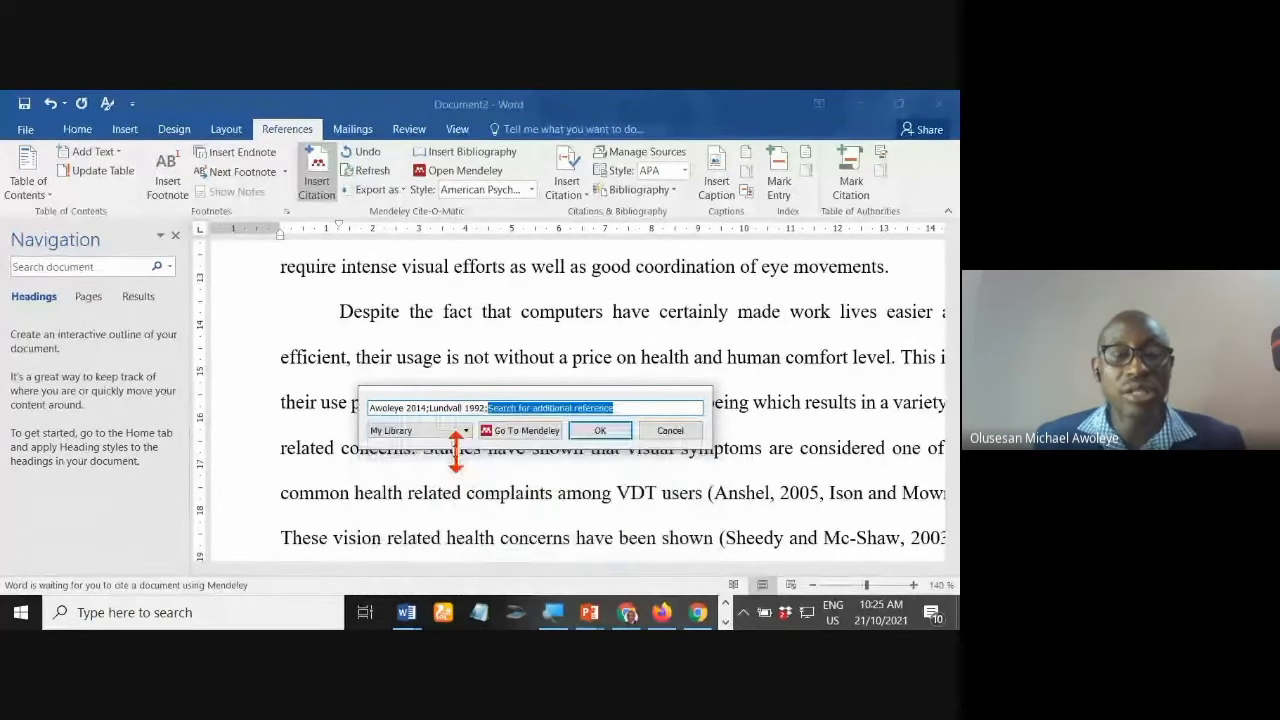
left_click(602, 432)
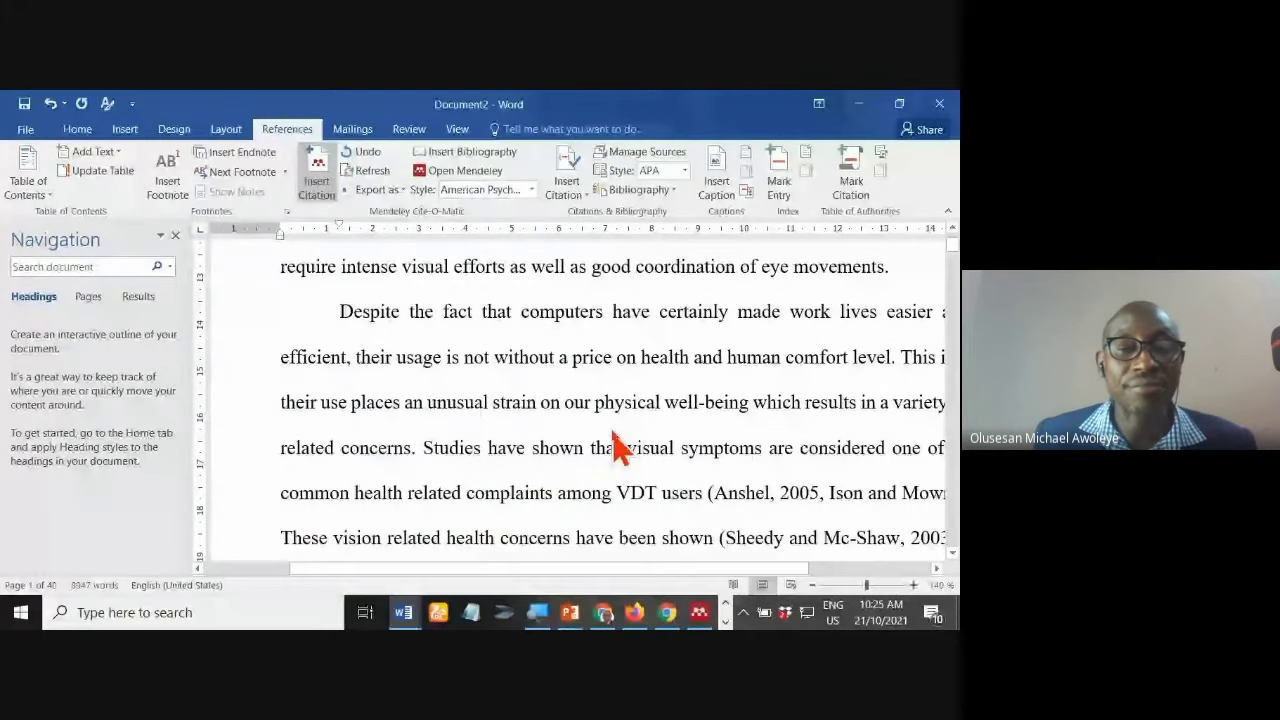
Step: Edit the citation to read (Awoleye, Ojuloge, & Ilori, 2014; Lundvall, 1992) and keep the manual edit
scroll(625, 405, "down", 2)
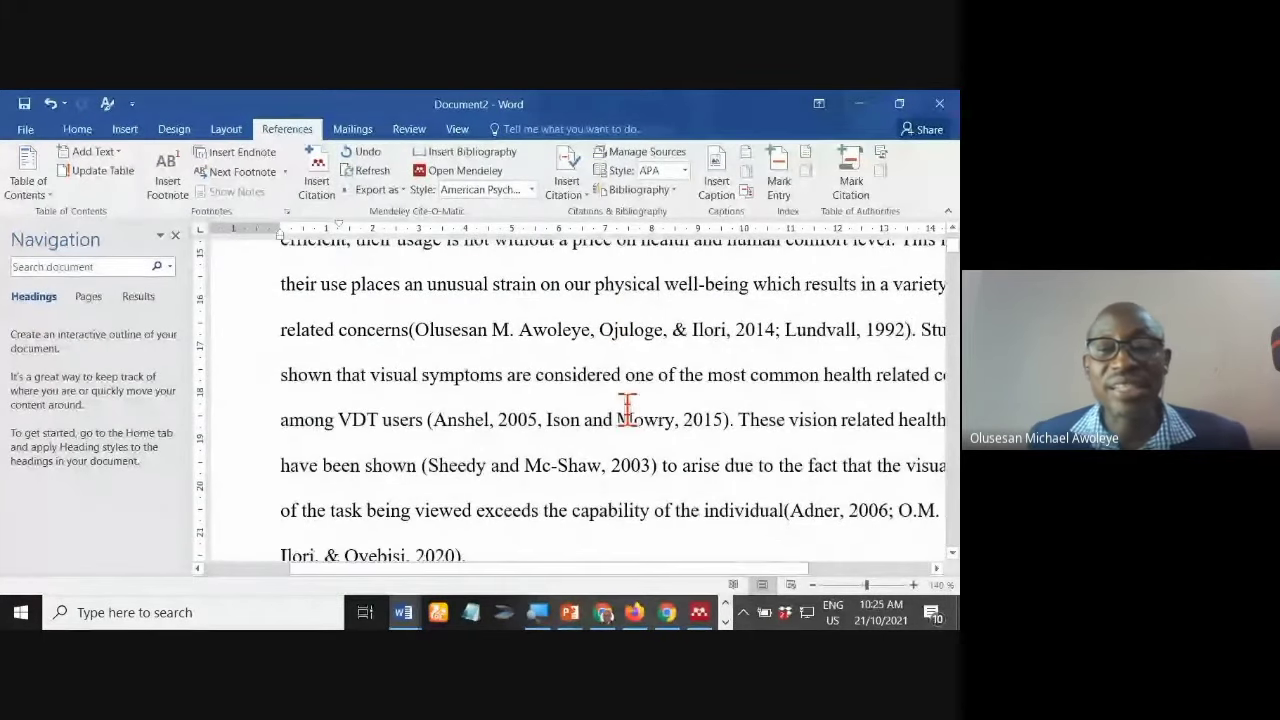
scroll(597, 345, "down", 1)
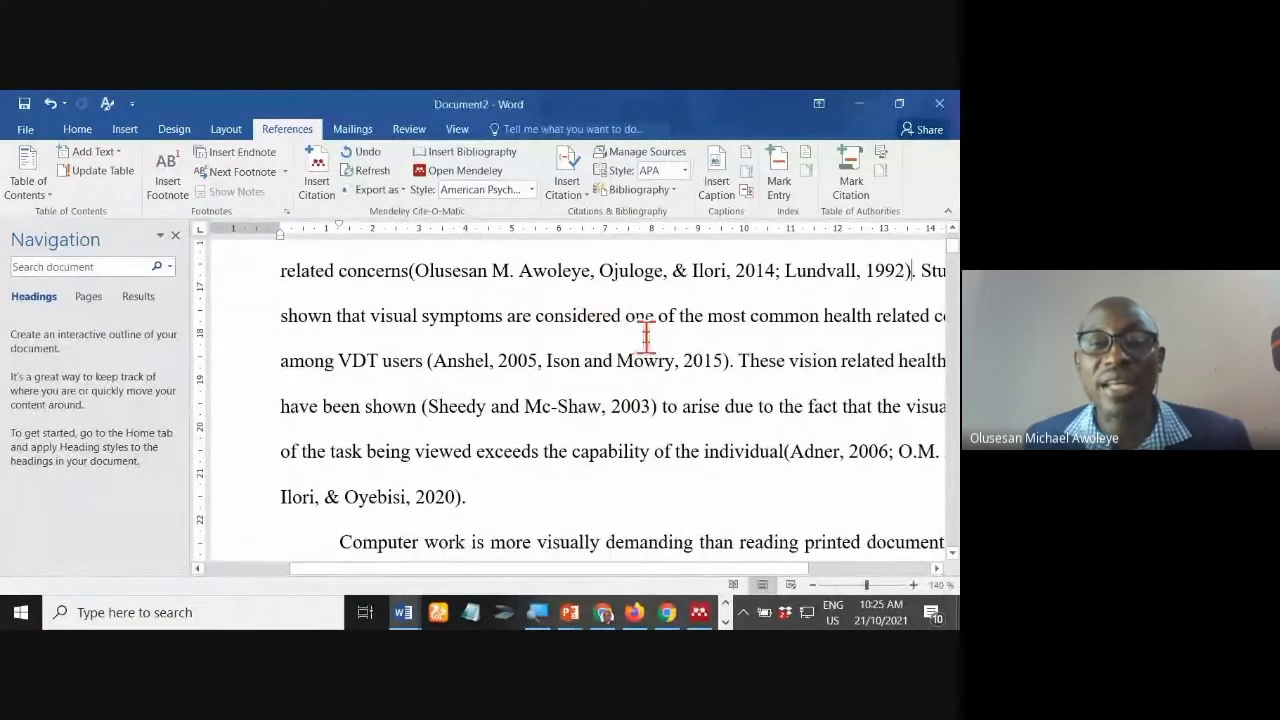
scroll(646, 340, "up", 1)
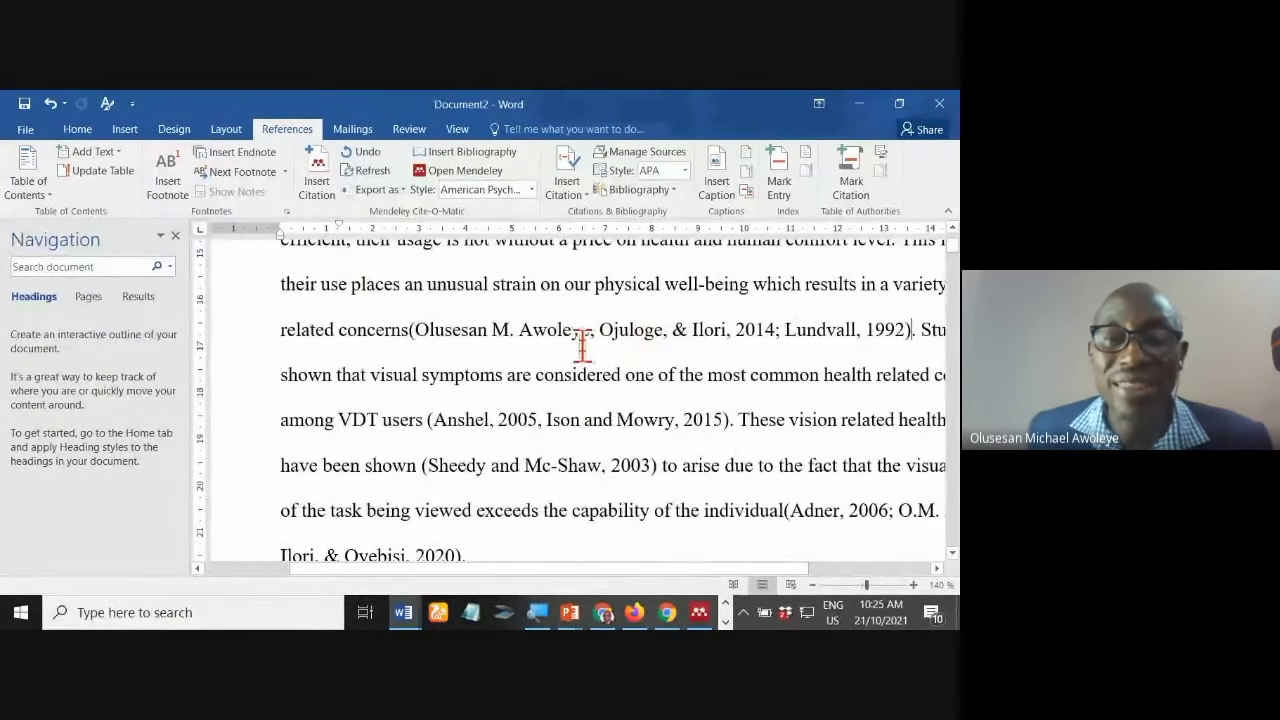
left_click(520, 330)
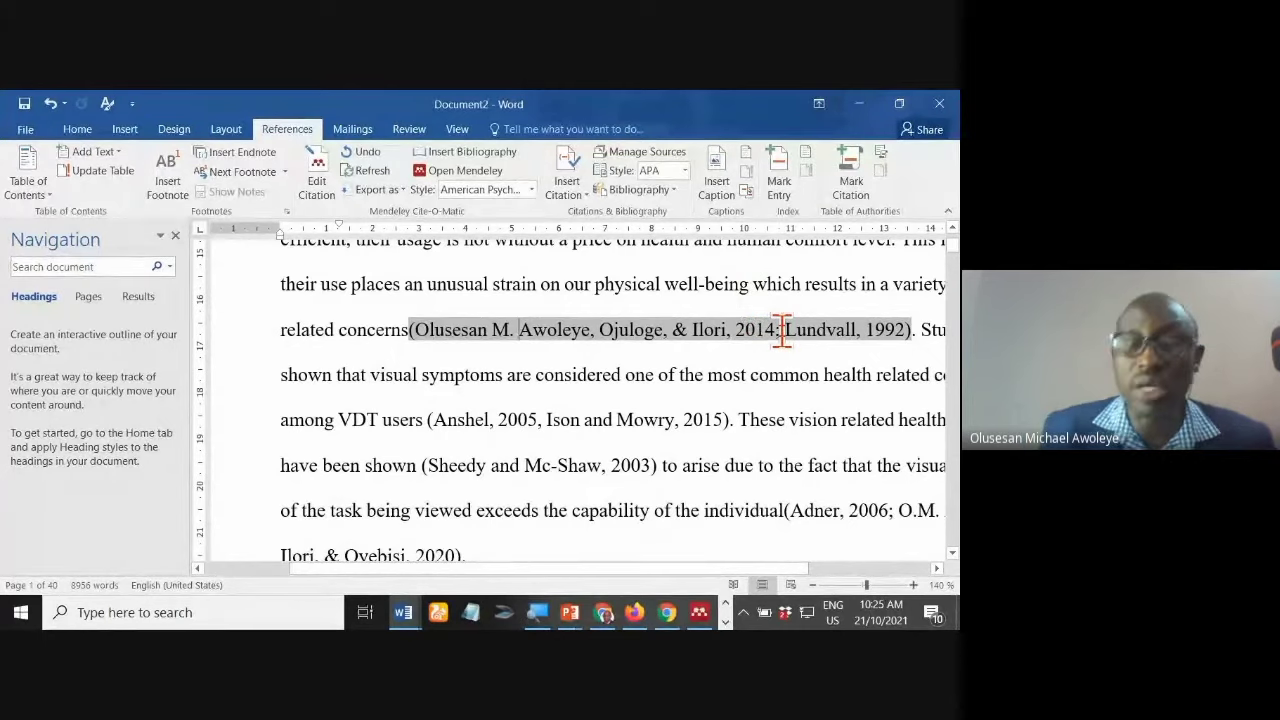
key("BackSpace")
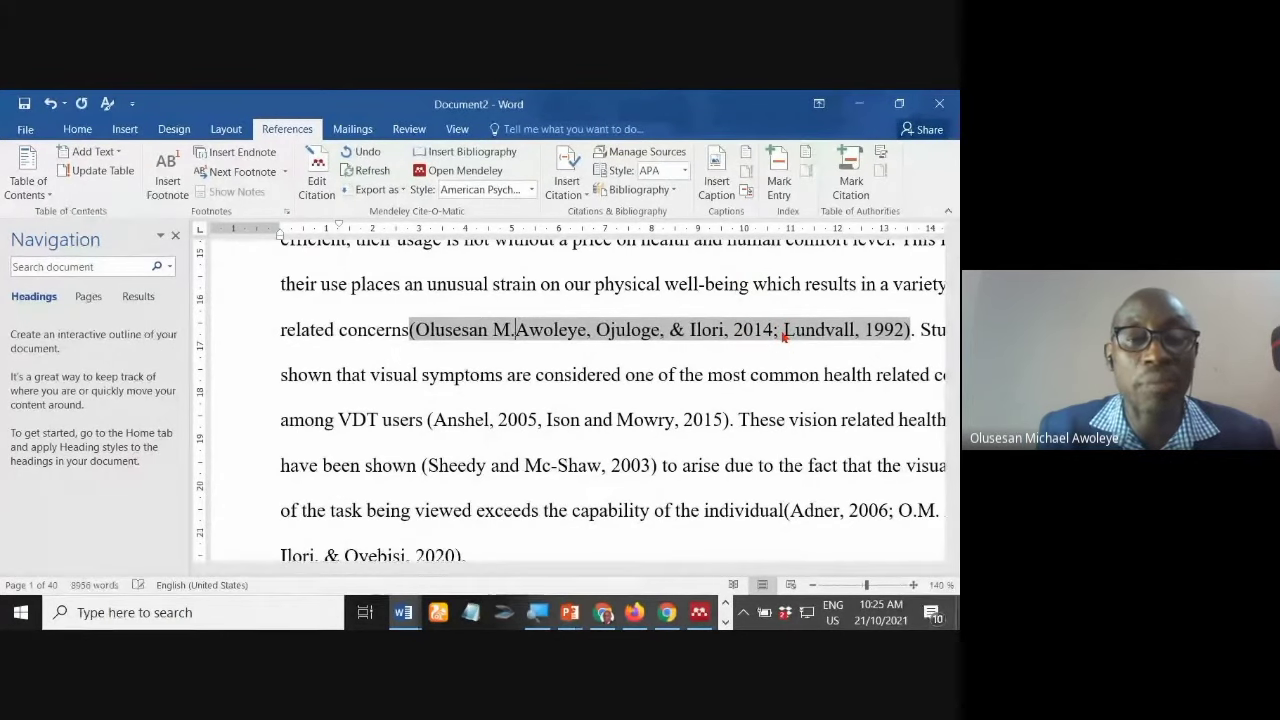
key("BackSpace")
key("BackSpace")
key("BackSpace")
key("BackSpace")
key("BackSpace")
key("BackSpace")
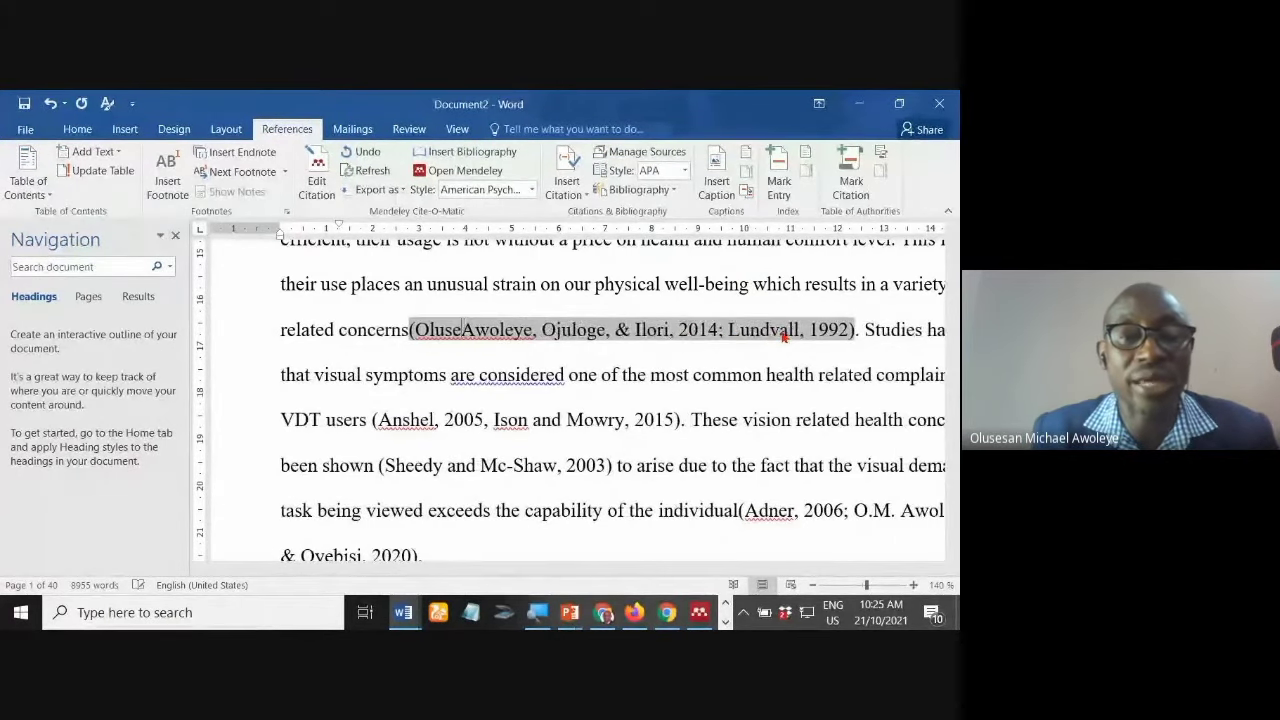
key("BackSpace")
key("BackSpace")
key("BackSpace")
key("BackSpace")
key("BackSpace")
key("BackSpace")
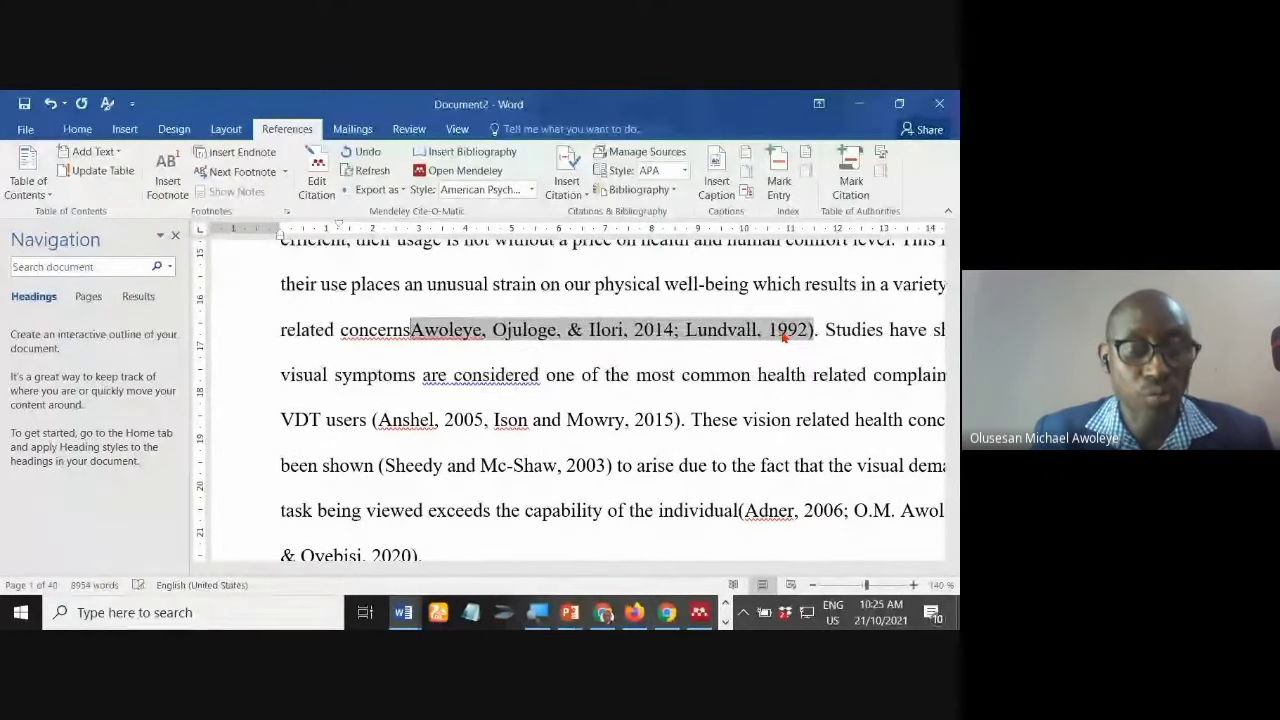
type("(")
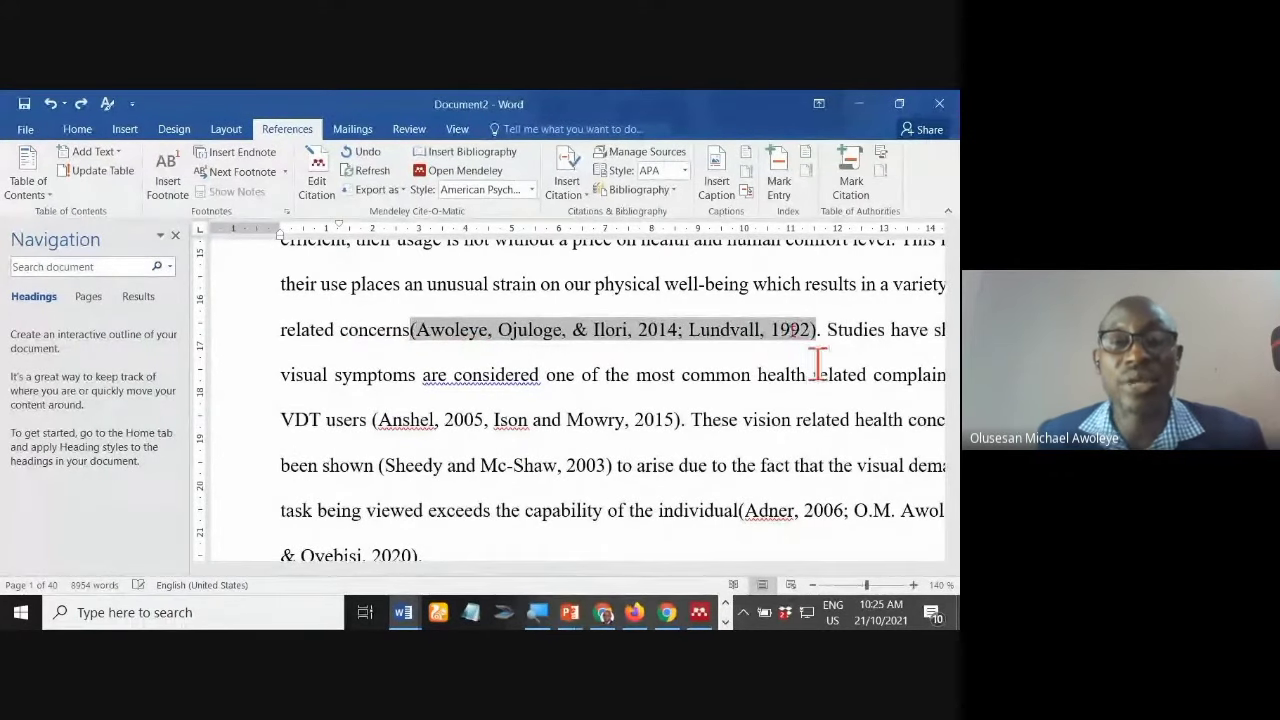
left_click(818, 360)
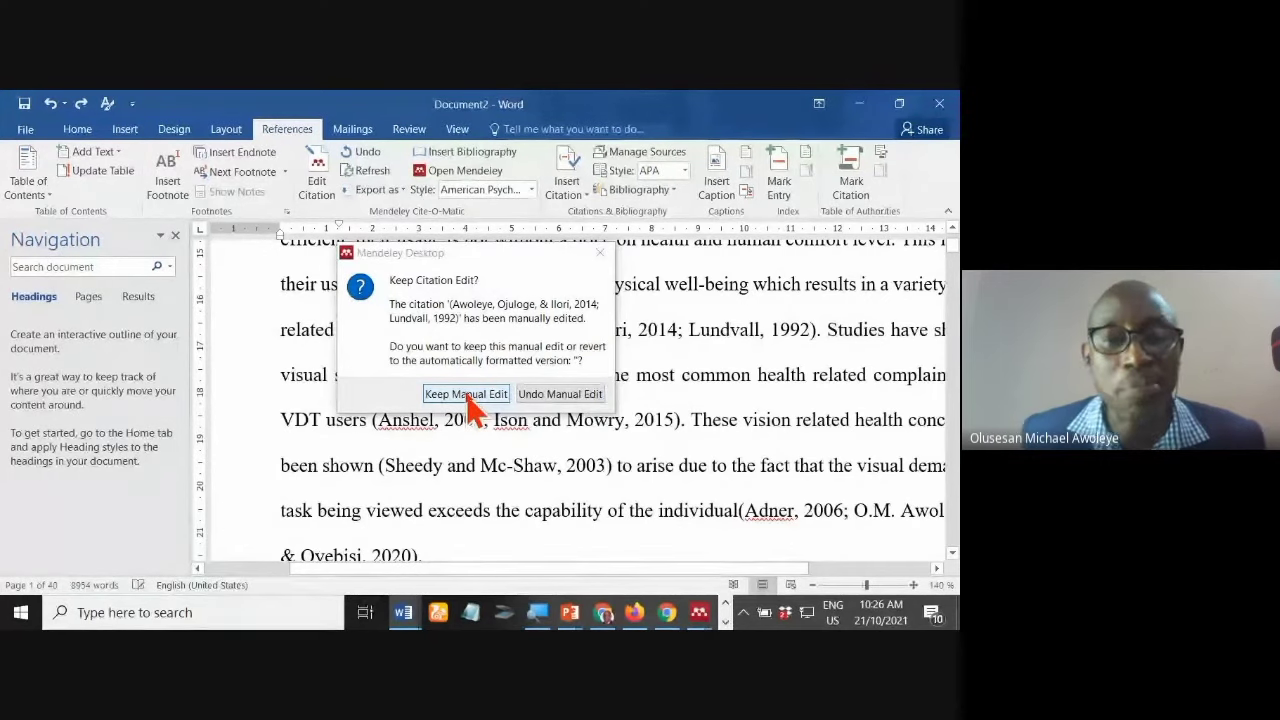
left_click(467, 395)
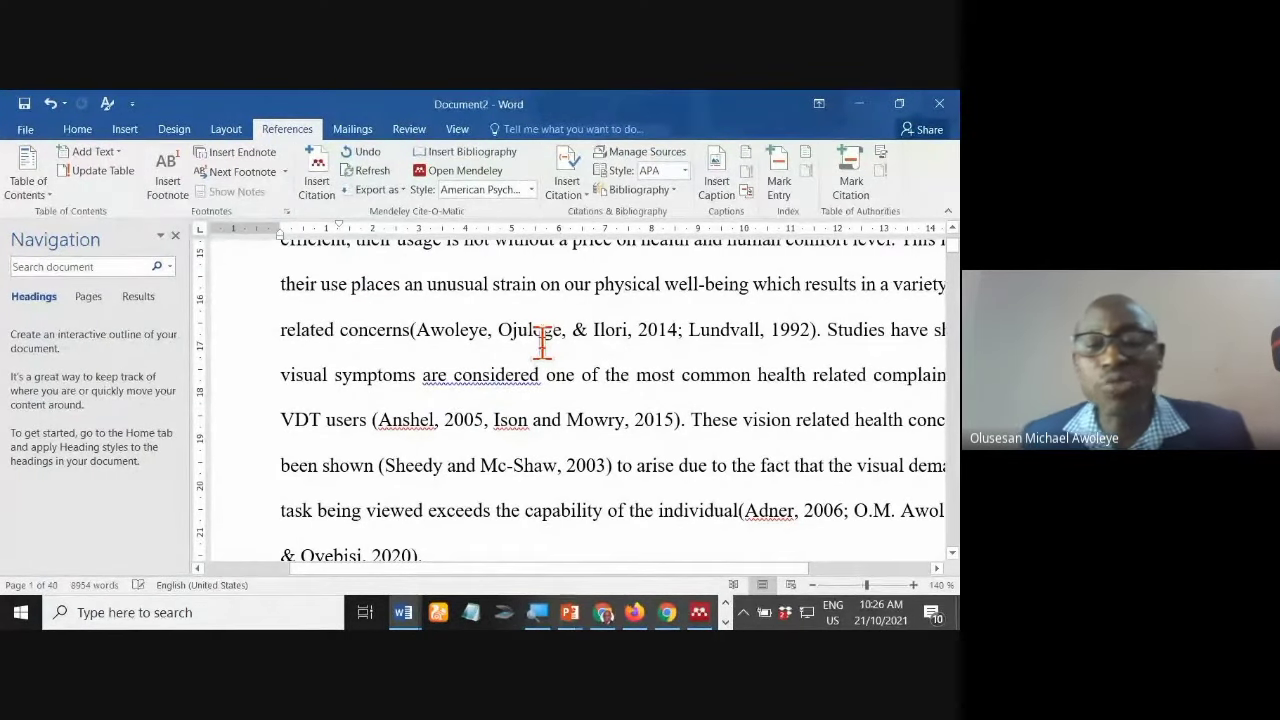
scroll(541, 340, "down", 1)
scroll(541, 340, "down", 2)
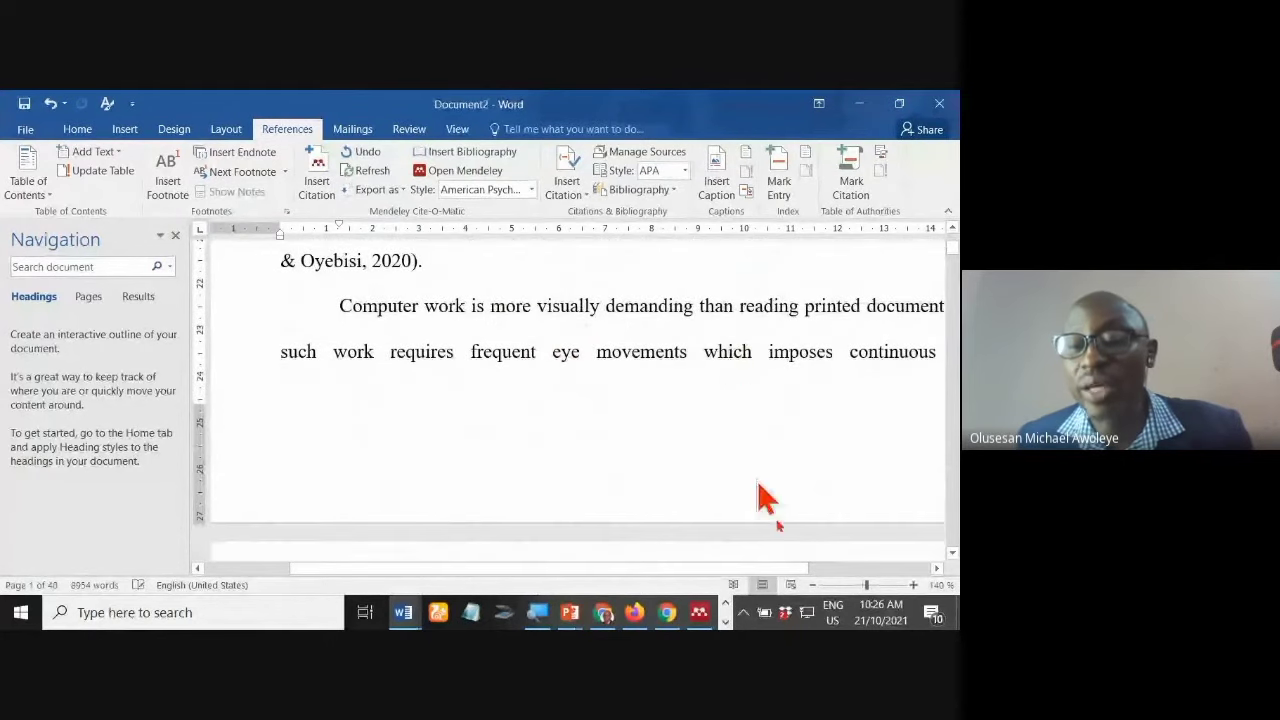
Step: Delete the typed "(Anshel, 2000)" citation after "tracking" on page 2
left_click(933, 568)
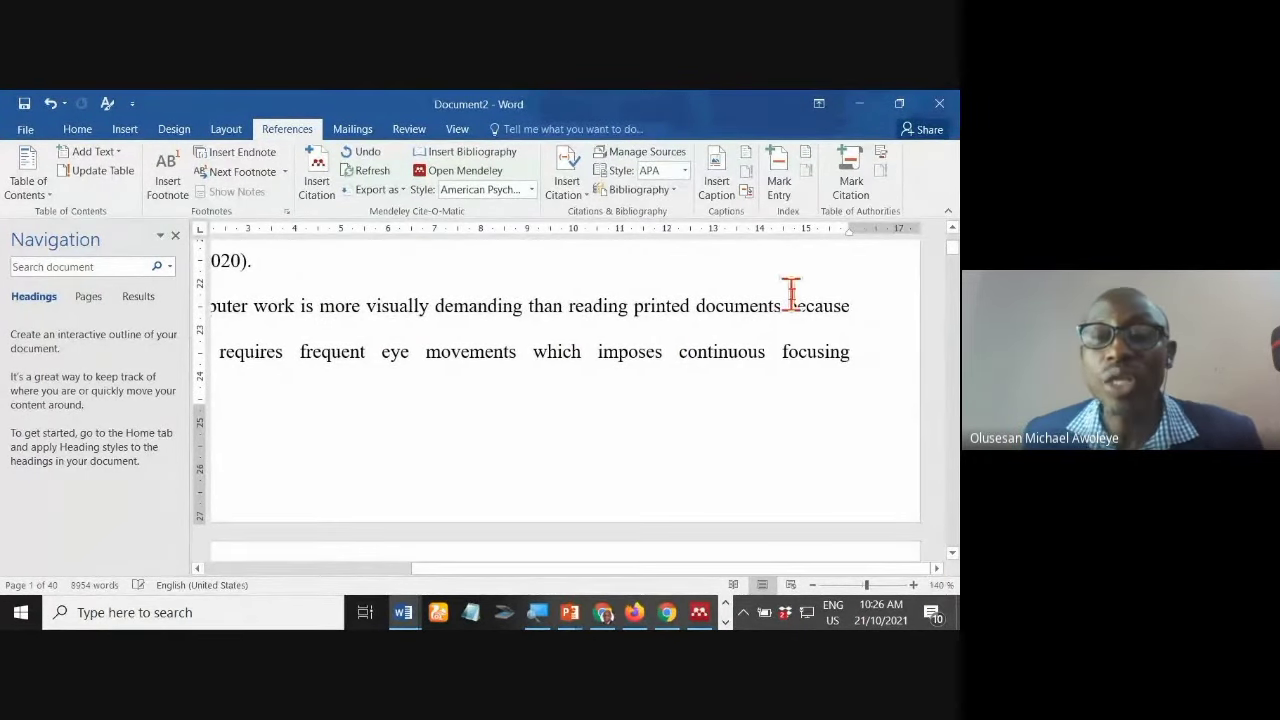
scroll(580, 345, "down", 2)
scroll(420, 410, "up", 3)
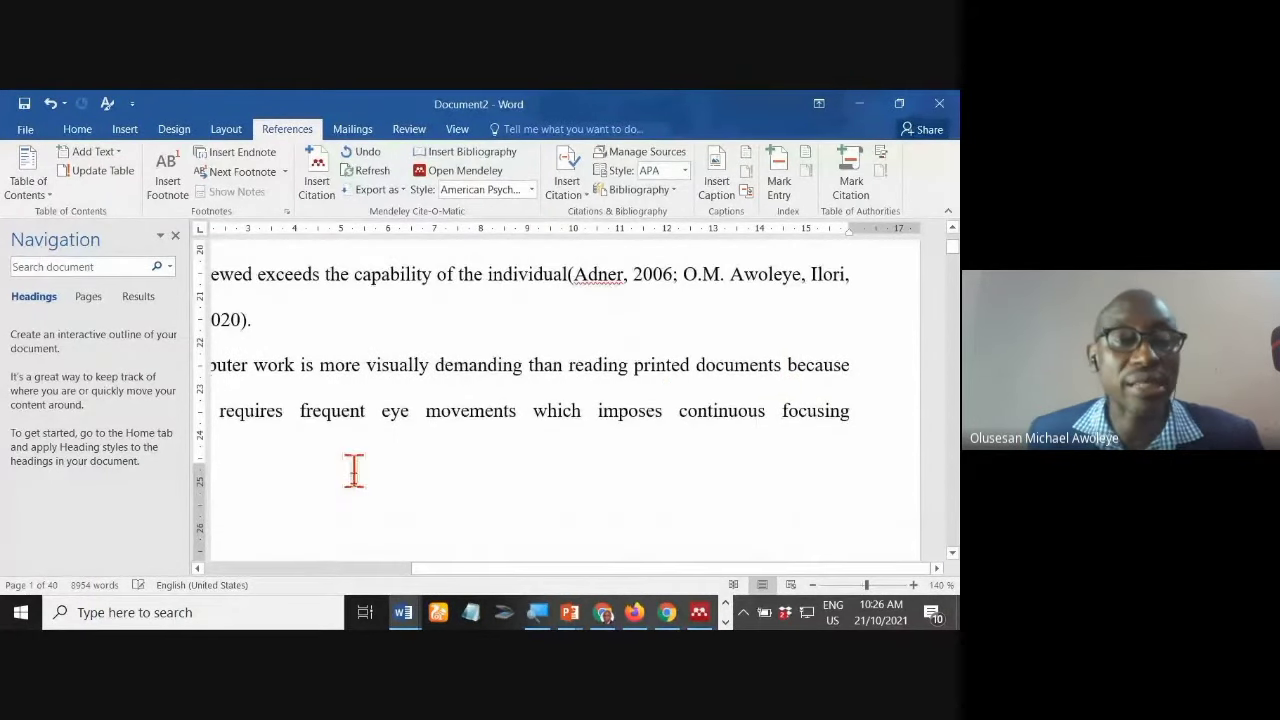
scroll(529, 451, "down", 3)
scroll(529, 451, "down", 1)
scroll(571, 429, "down", 3)
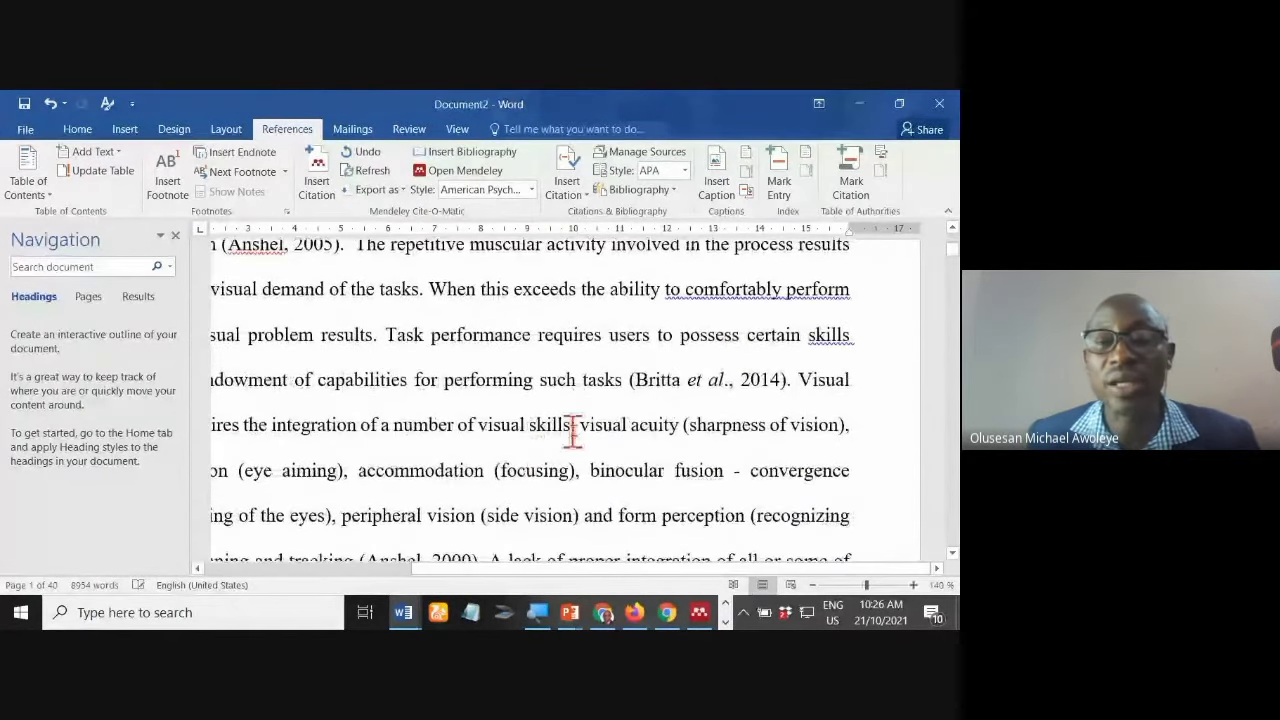
scroll(509, 366, "down", 3)
scroll(509, 370, "down", 2)
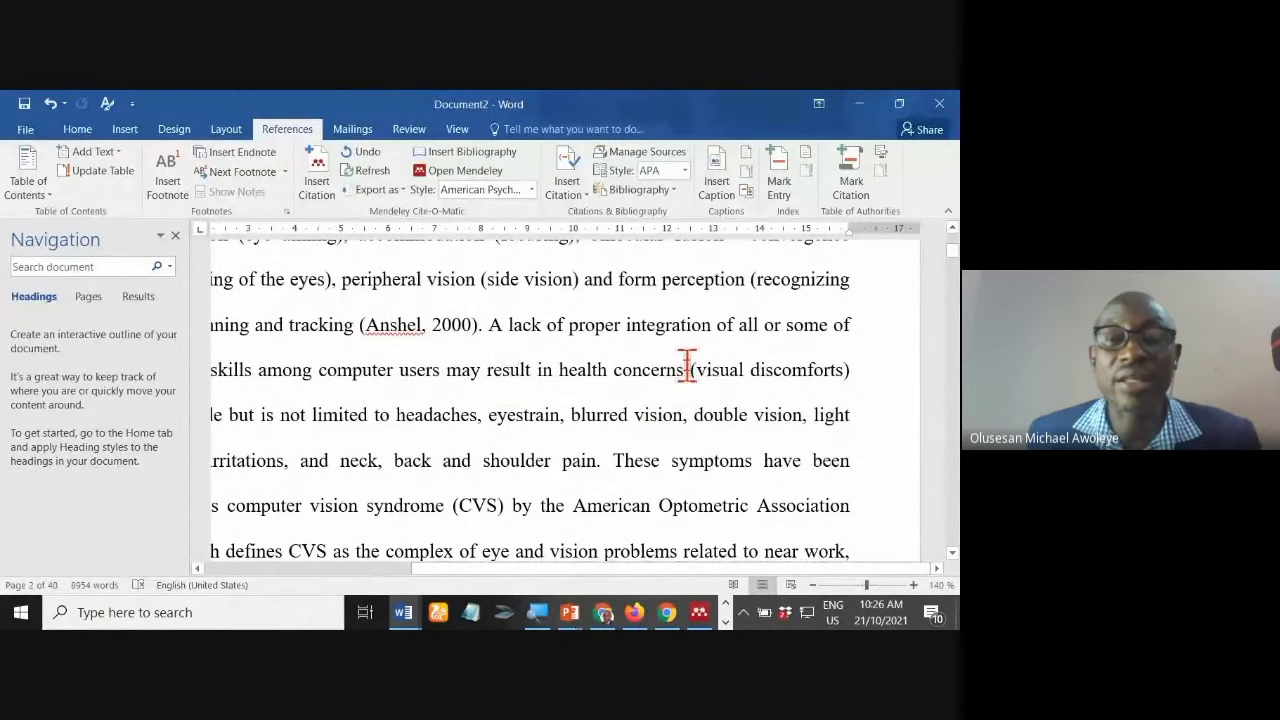
scroll(444, 425, "down", 3)
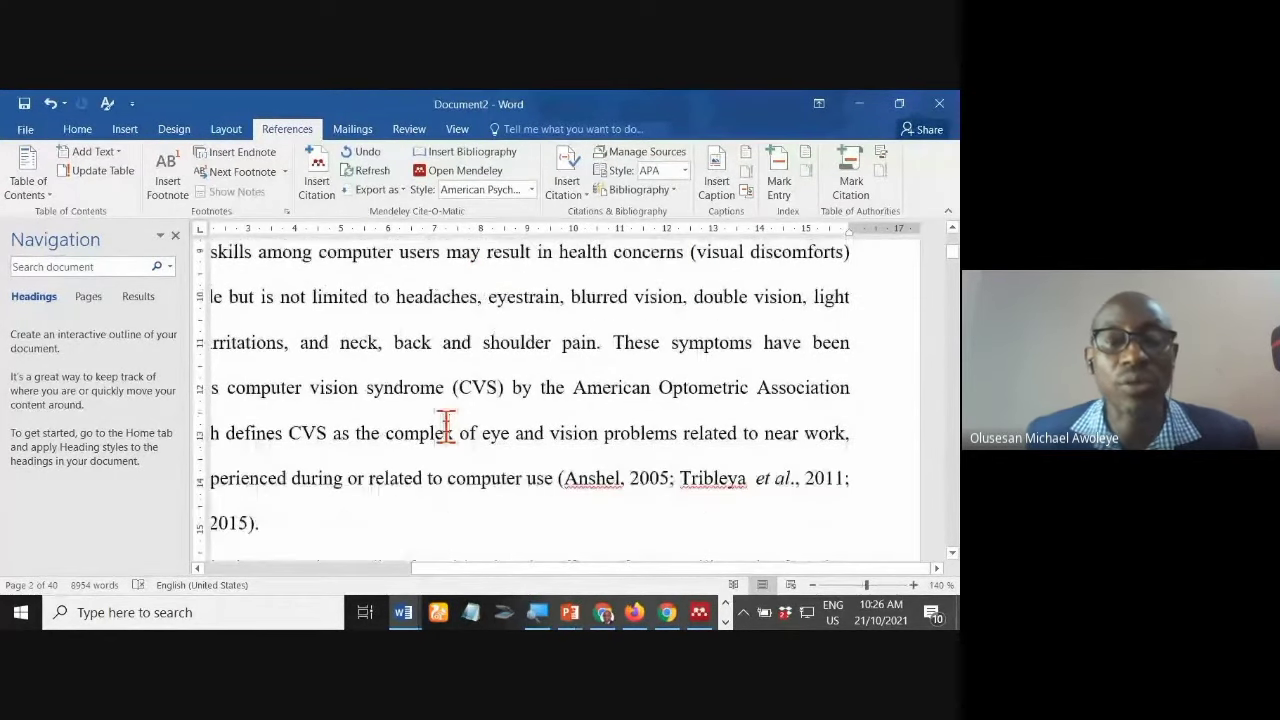
scroll(446, 425, "up", 3)
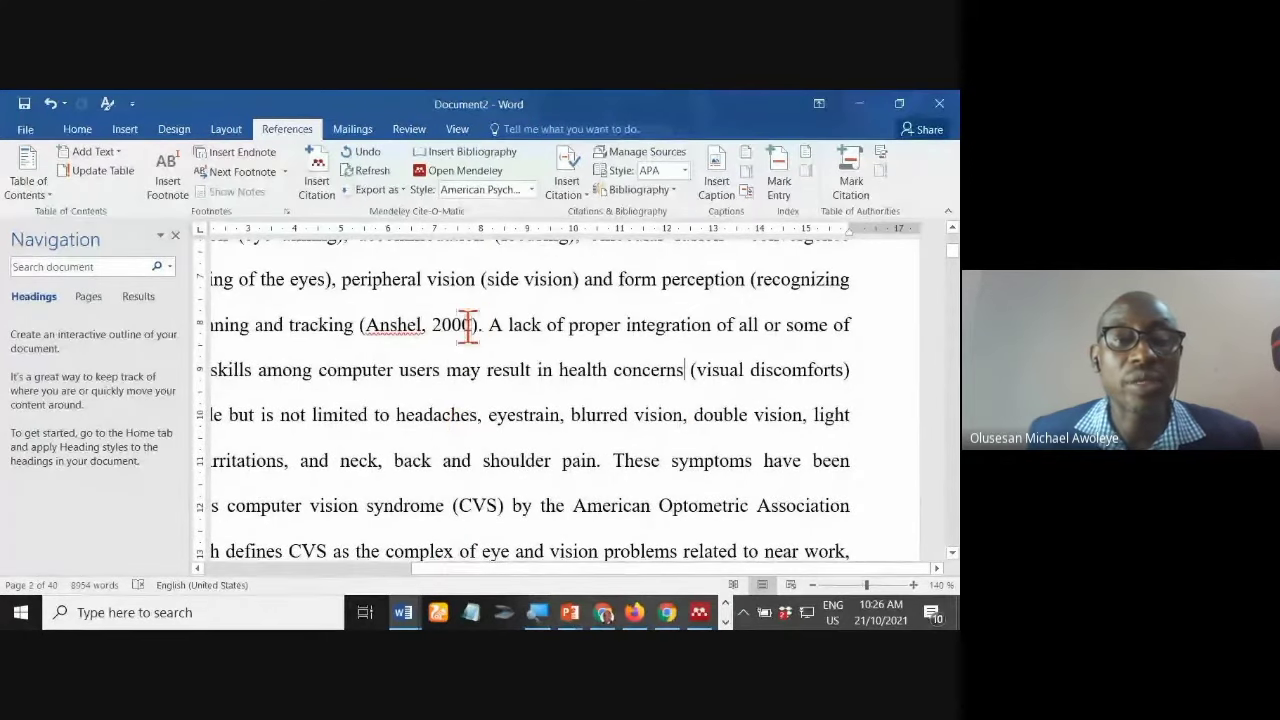
left_click(479, 324)
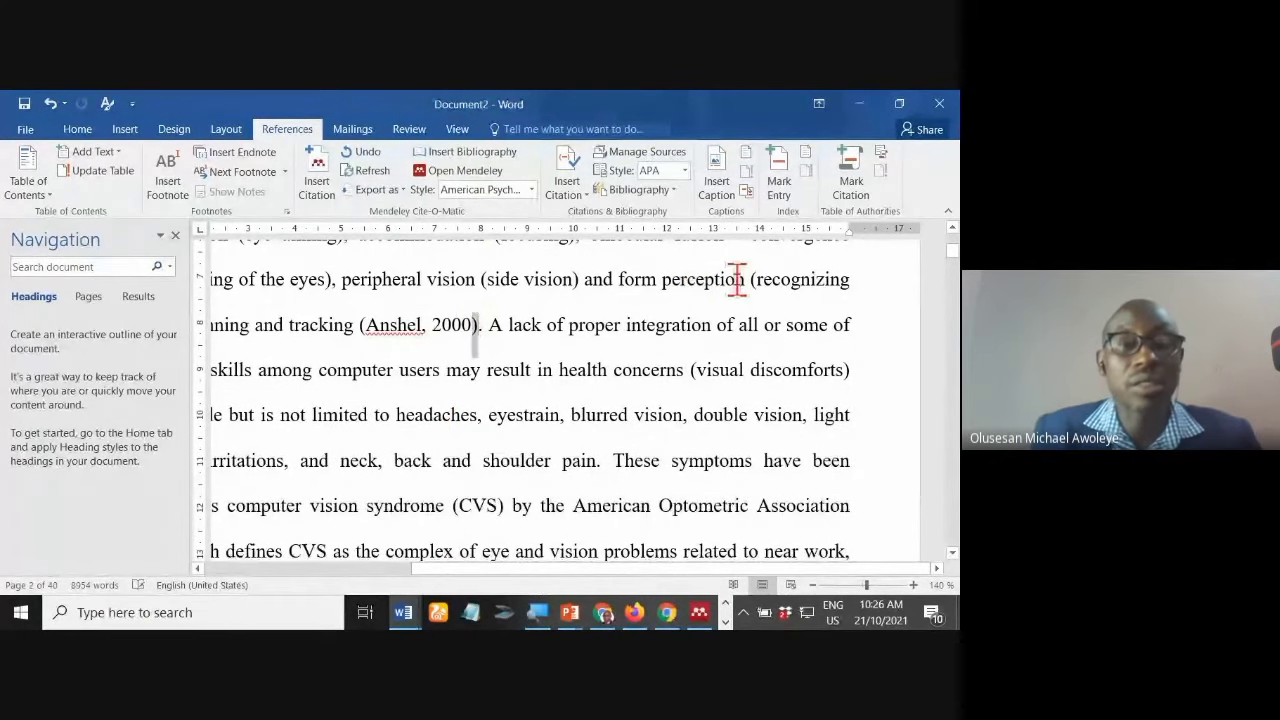
key("ctrl+shift+Left")
key("ctrl+shift+Left")
key("ctrl+shift+Left")
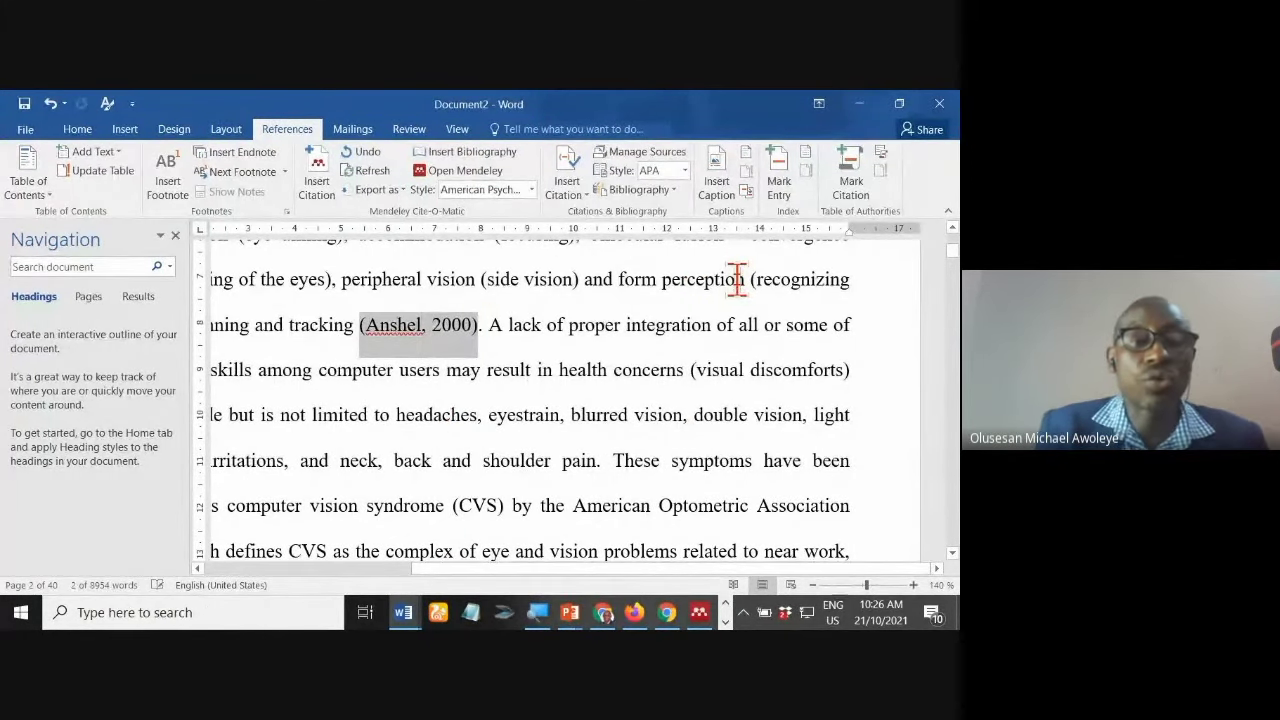
key("Delete")
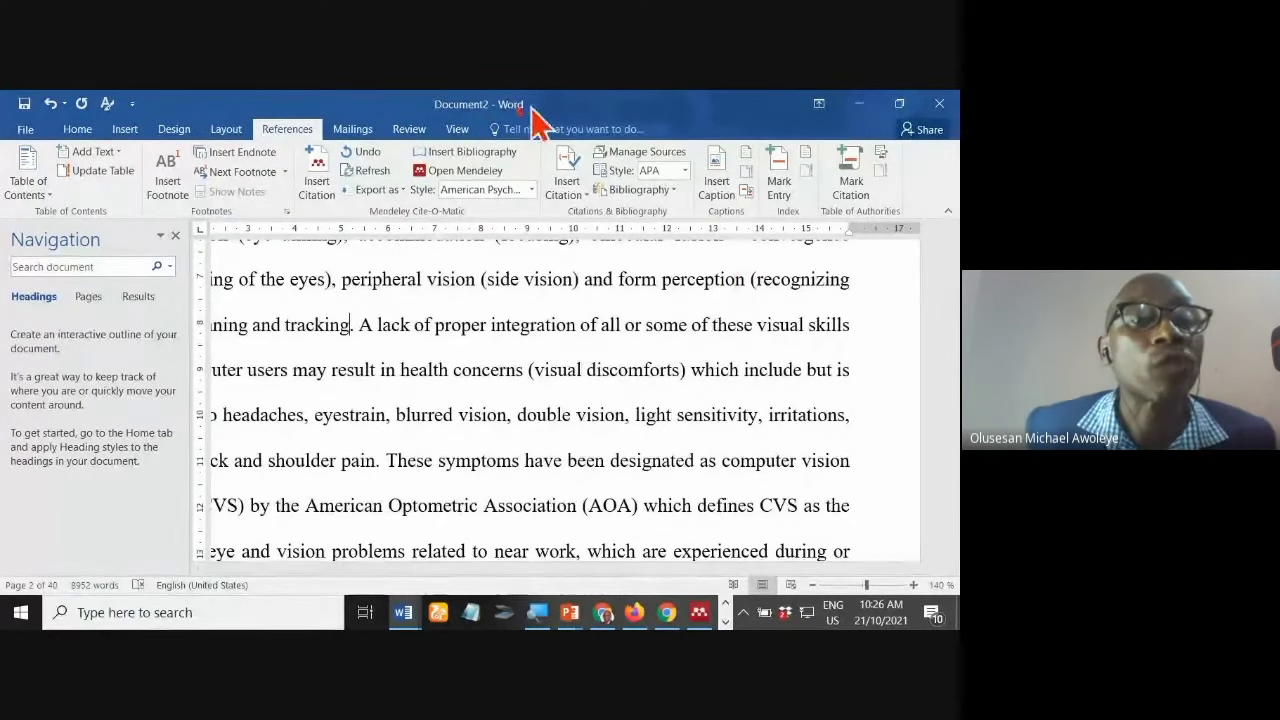
left_click(315, 184)
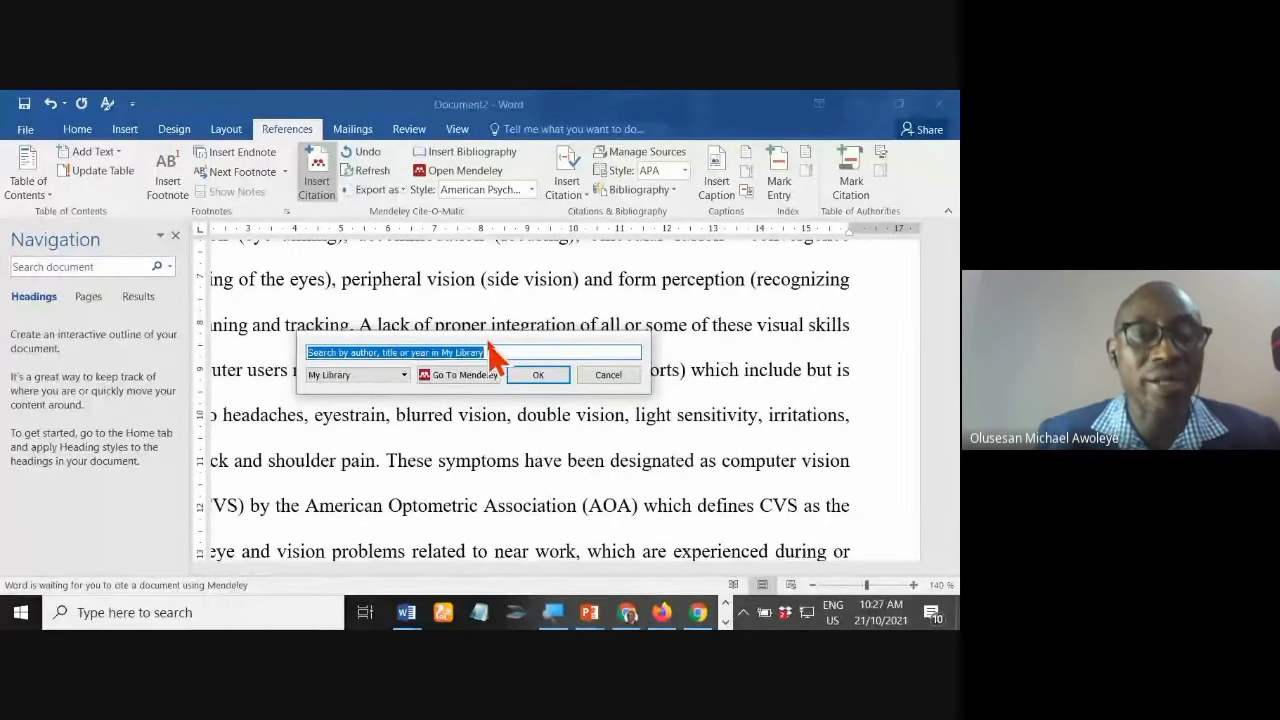
left_click(322, 190)
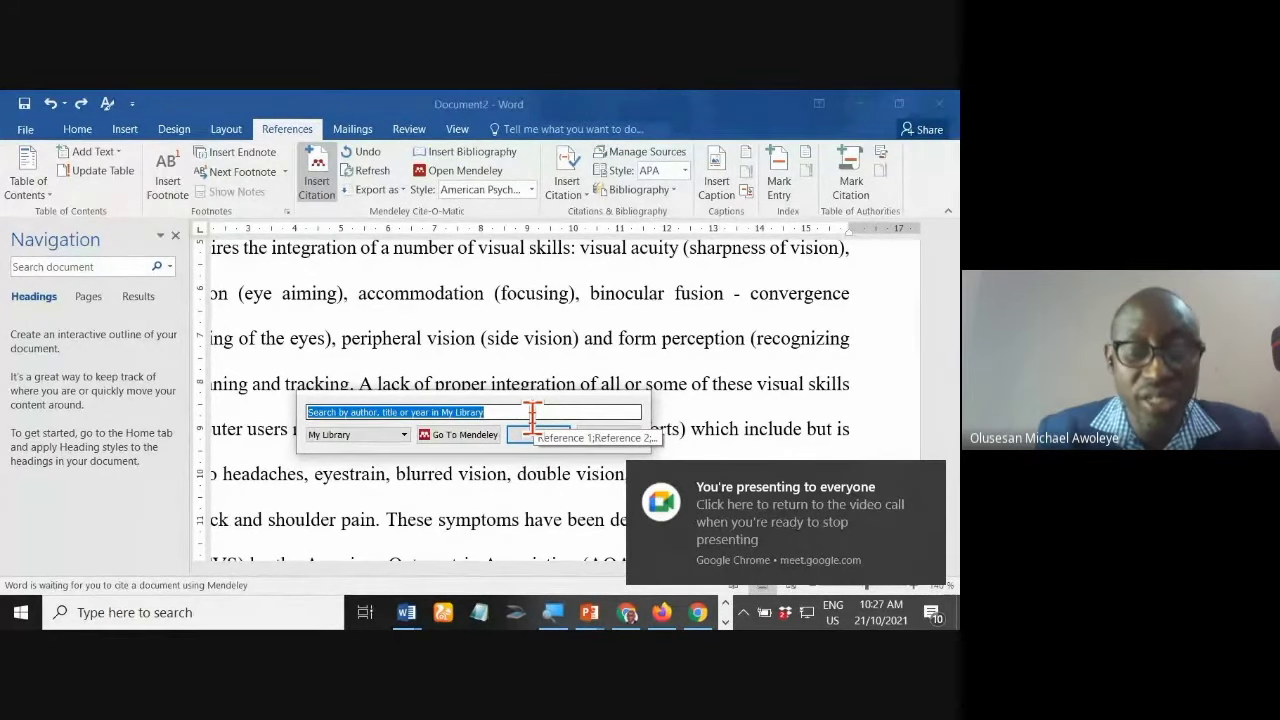
type("innovation")
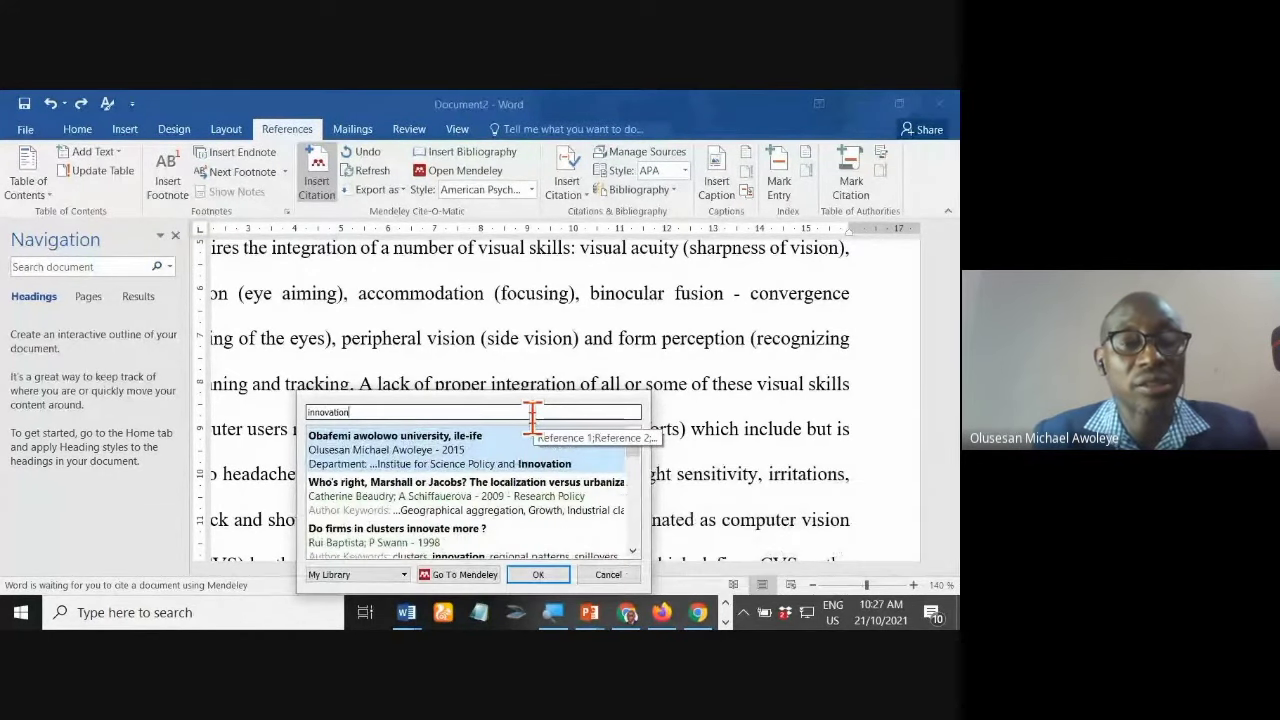
type(" clusters")
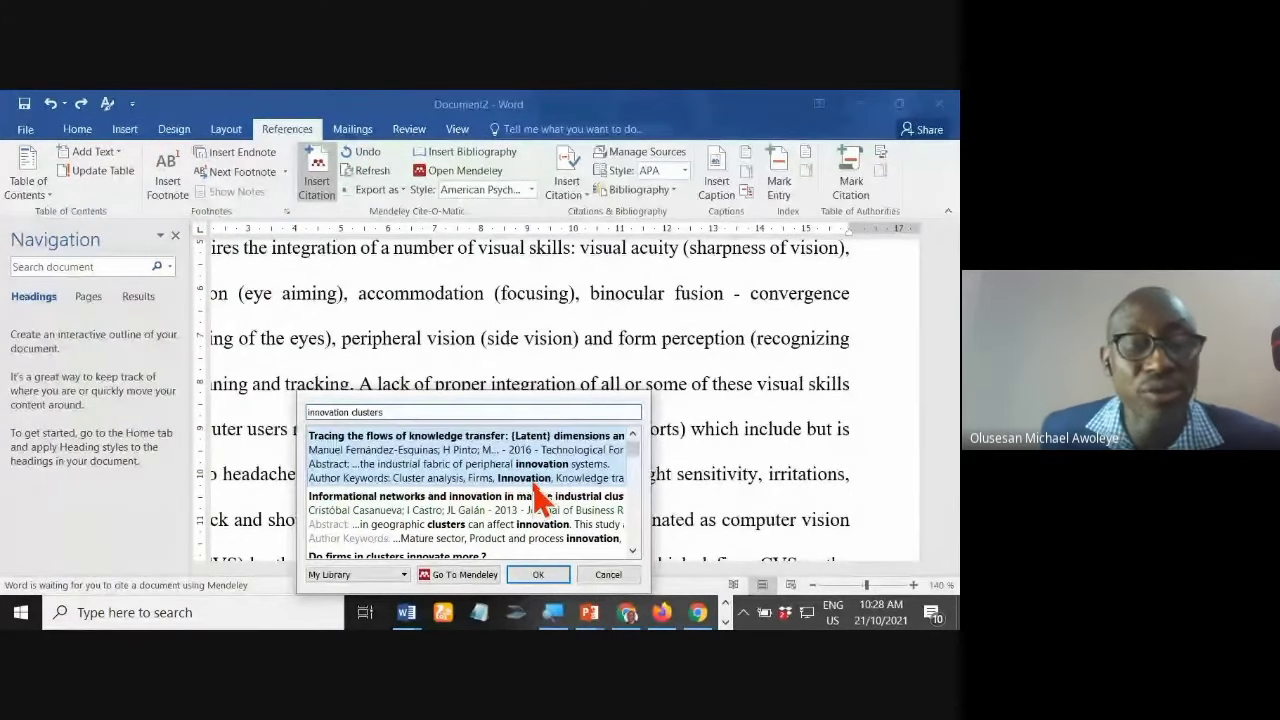
scroll(534, 482, "down", 3)
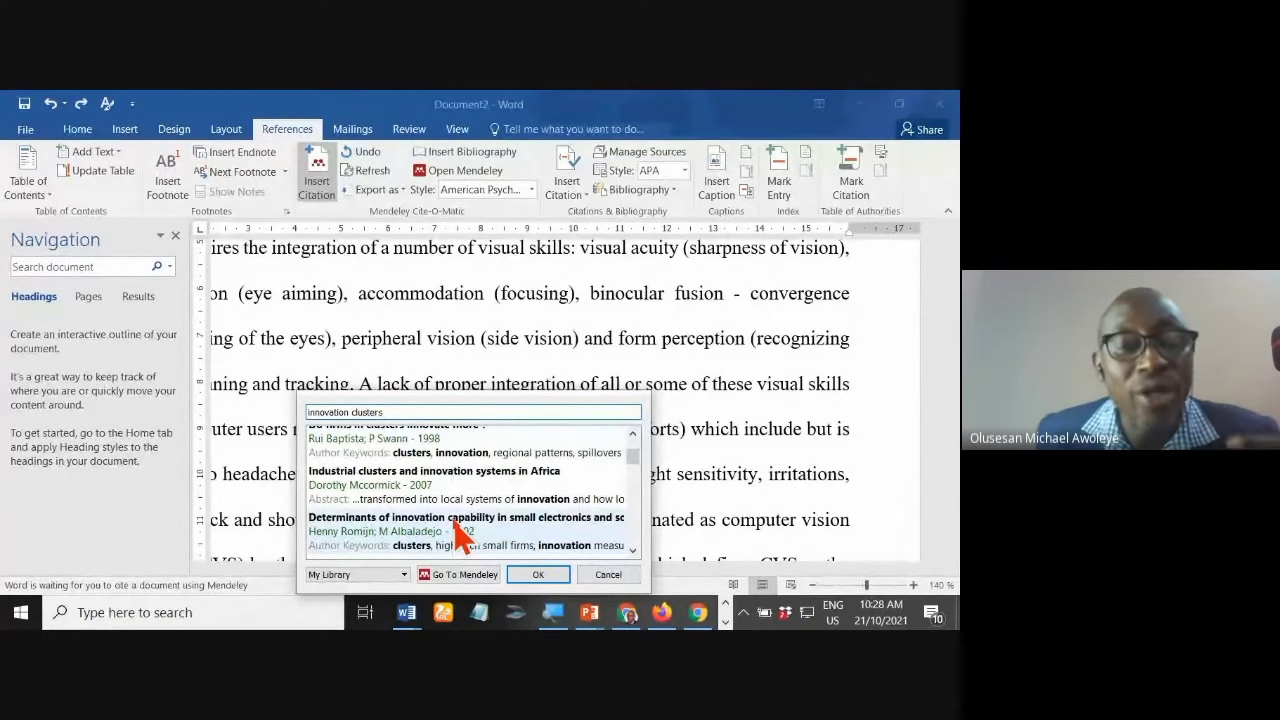
double_click(455, 535)
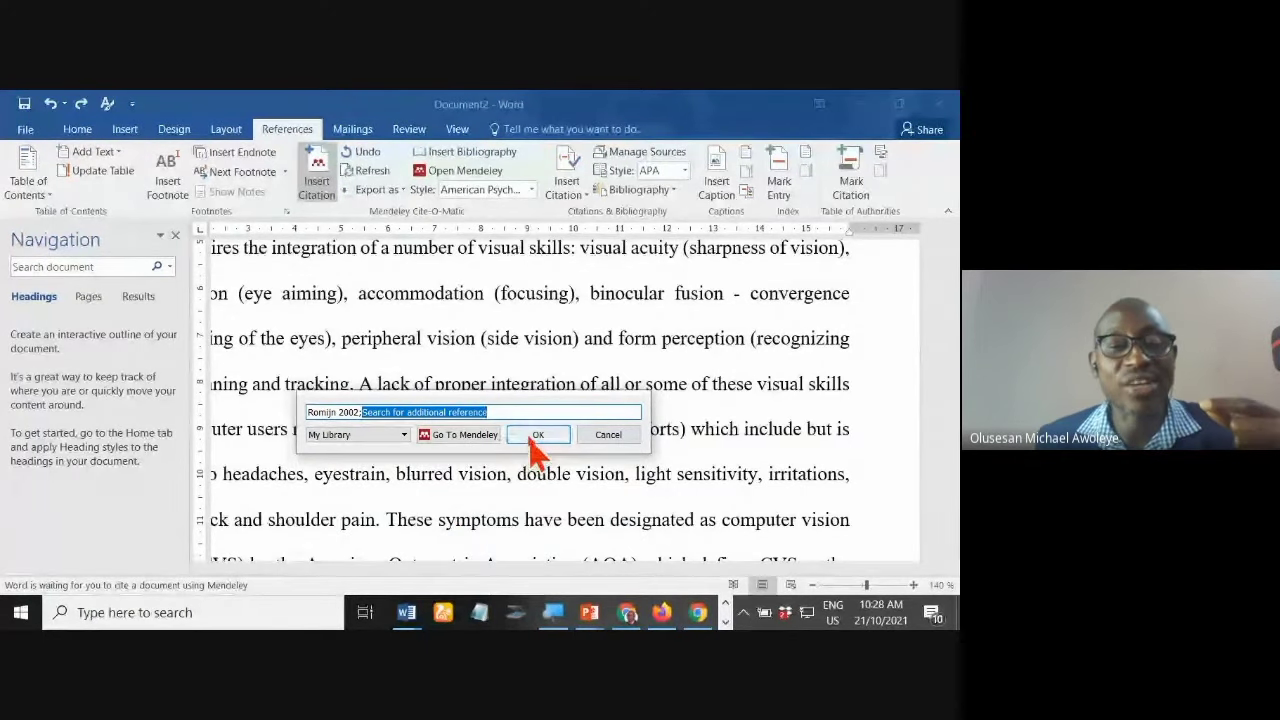
left_click(537, 436)
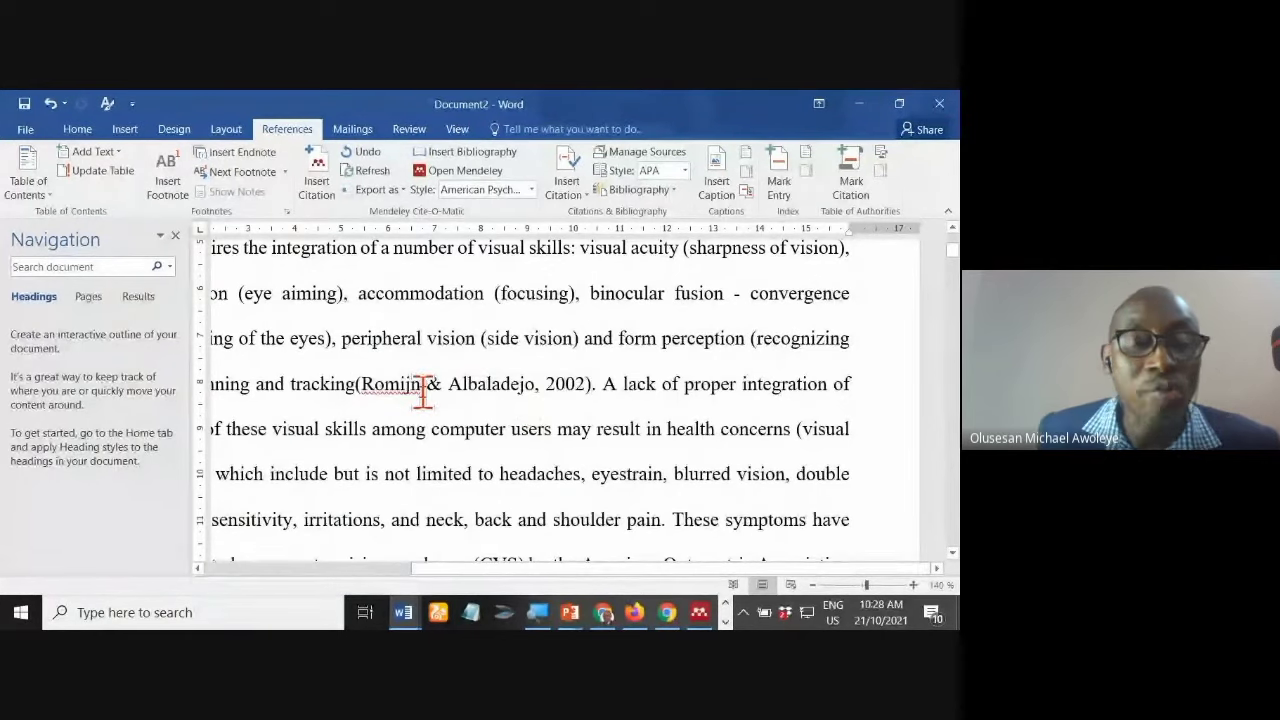
left_click(580, 383)
Step: Recheck the 2002 in-text citation, then jump below the final "findings." paragraph
left_click(620, 377)
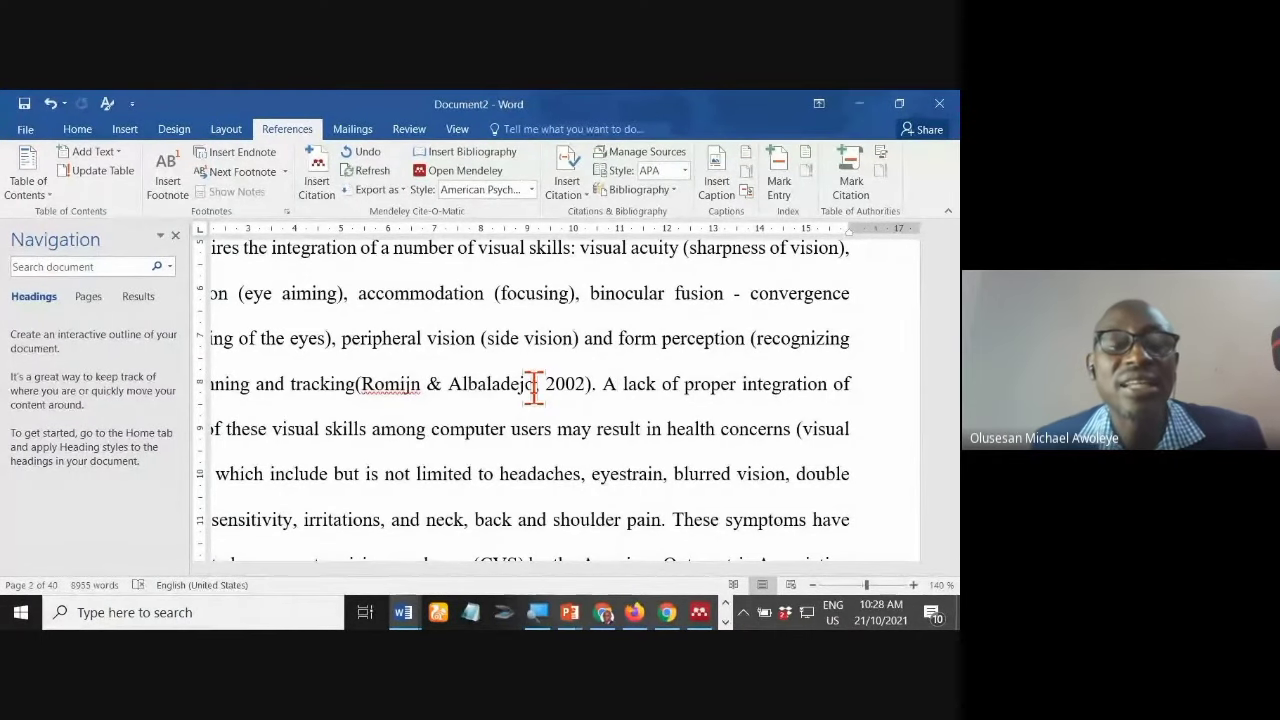
scroll(533, 388, "down", 1)
key("ctrl+End")
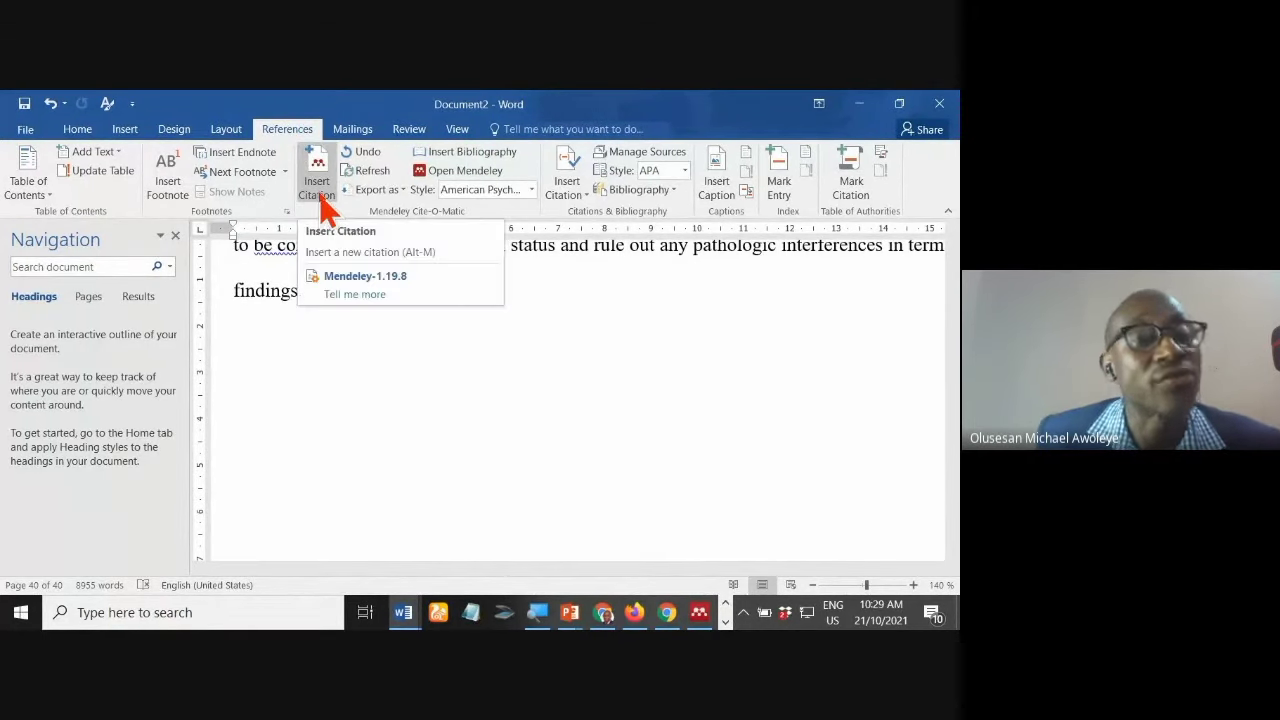
Step: Insert the Mendeley APA bibliography, beginning with Adner (2006), after "findings."
left_click(467, 155)
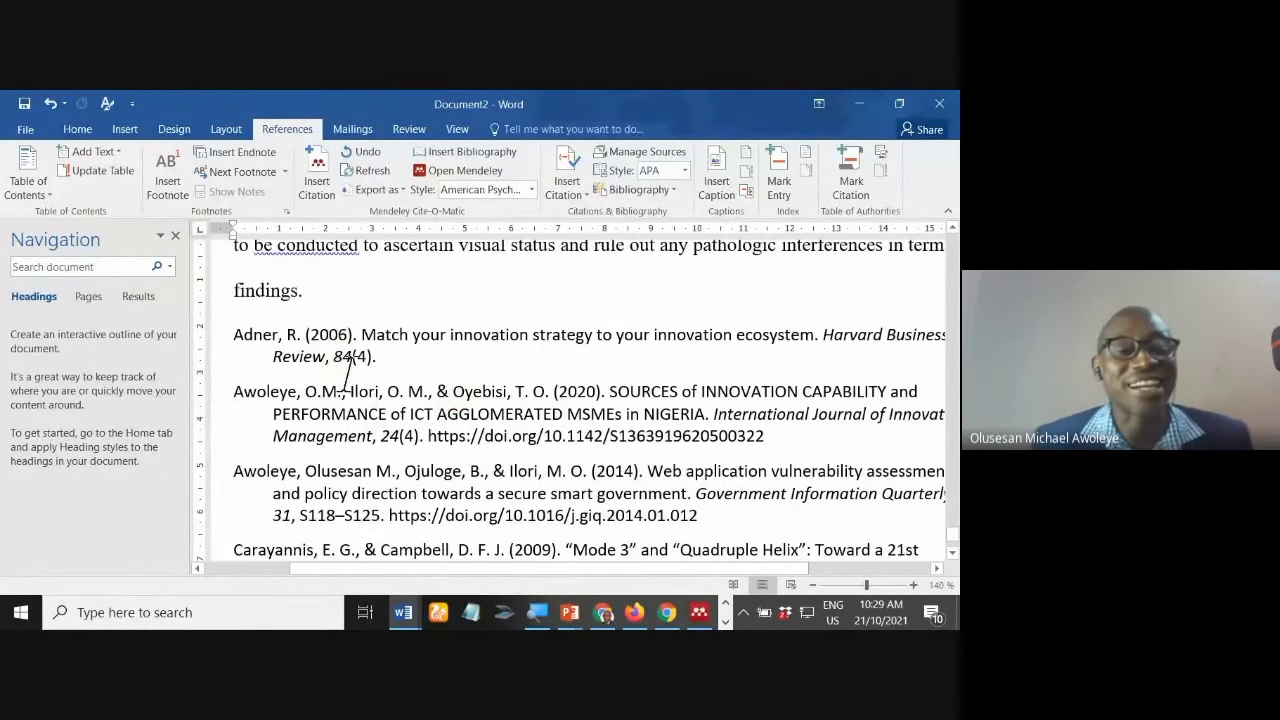
scroll(350, 372, "down", 6)
scroll(360, 380, "up", 5)
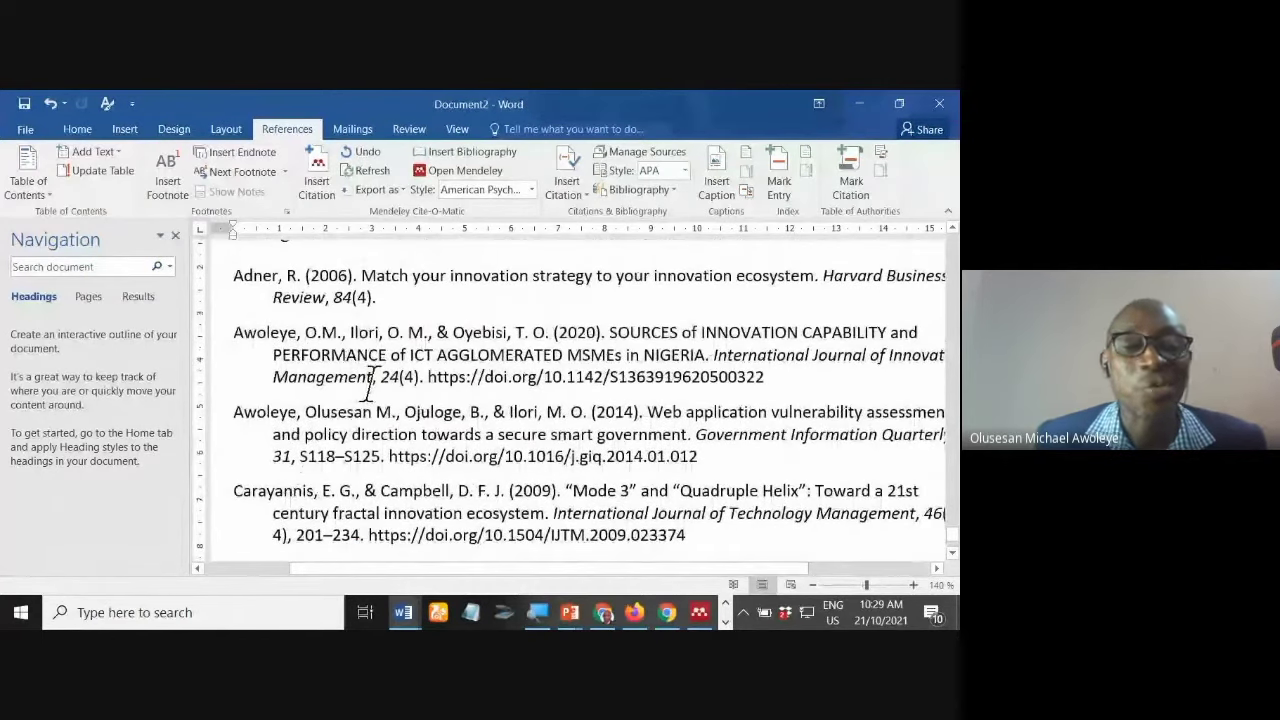
scroll(395, 365, "up", 3)
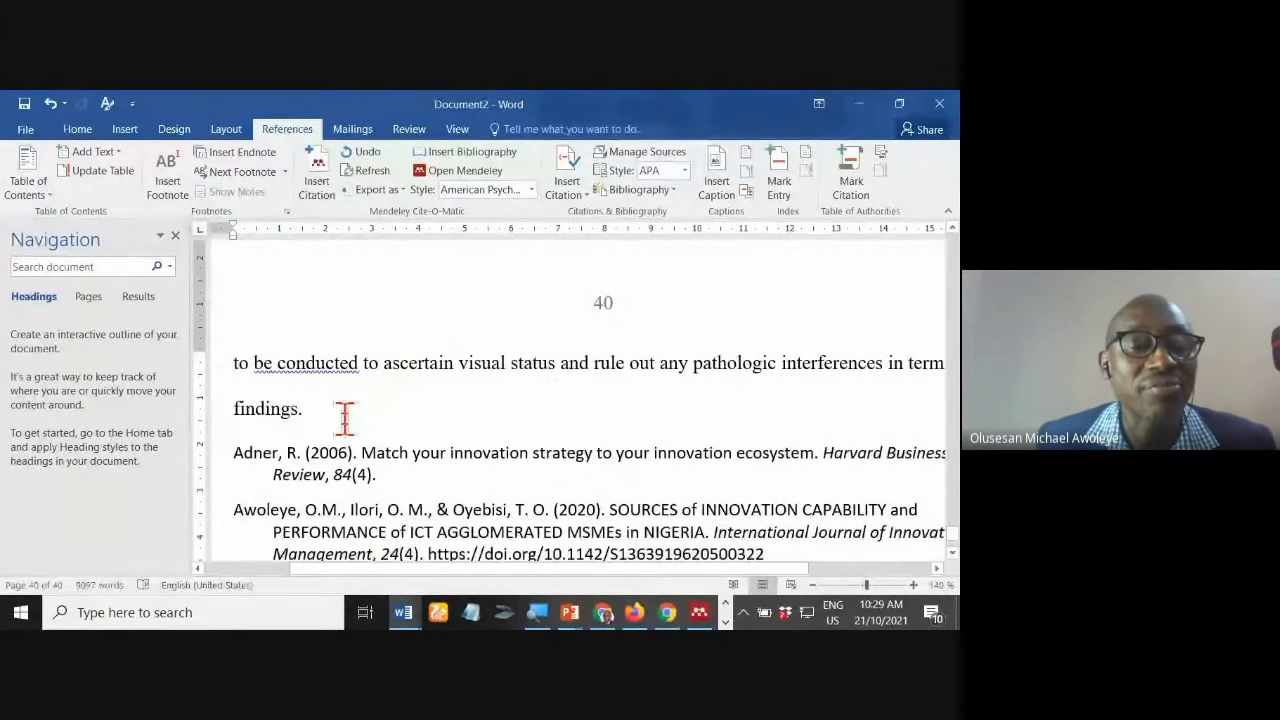
Step: Add a "References" heading line above the bibliography and review the list
key("Return")
type("refer")
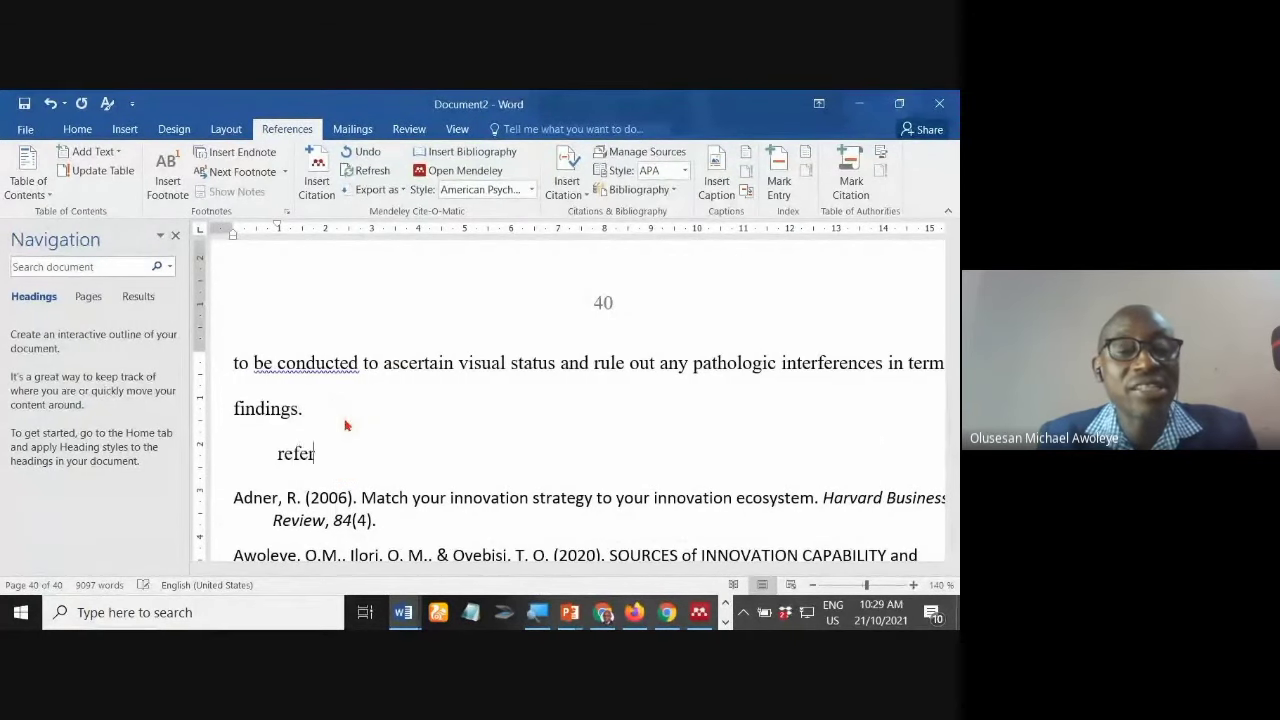
type("ences")
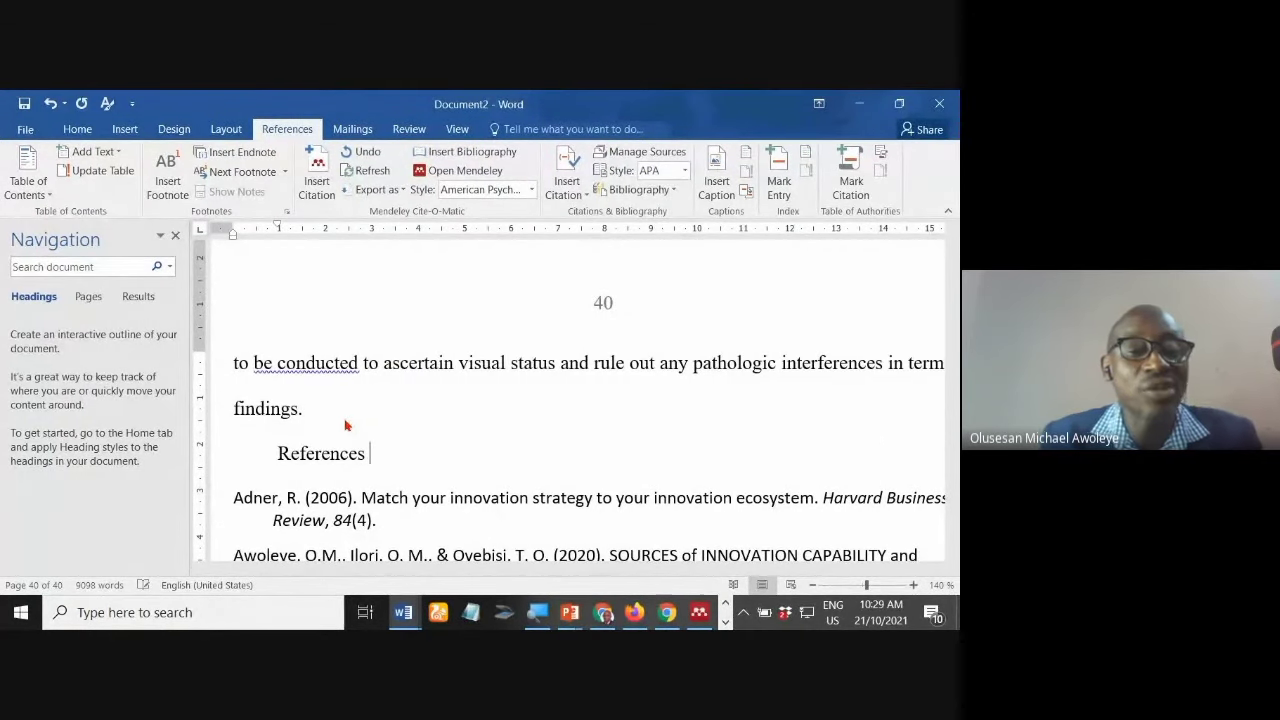
scroll(334, 443, "down", 2)
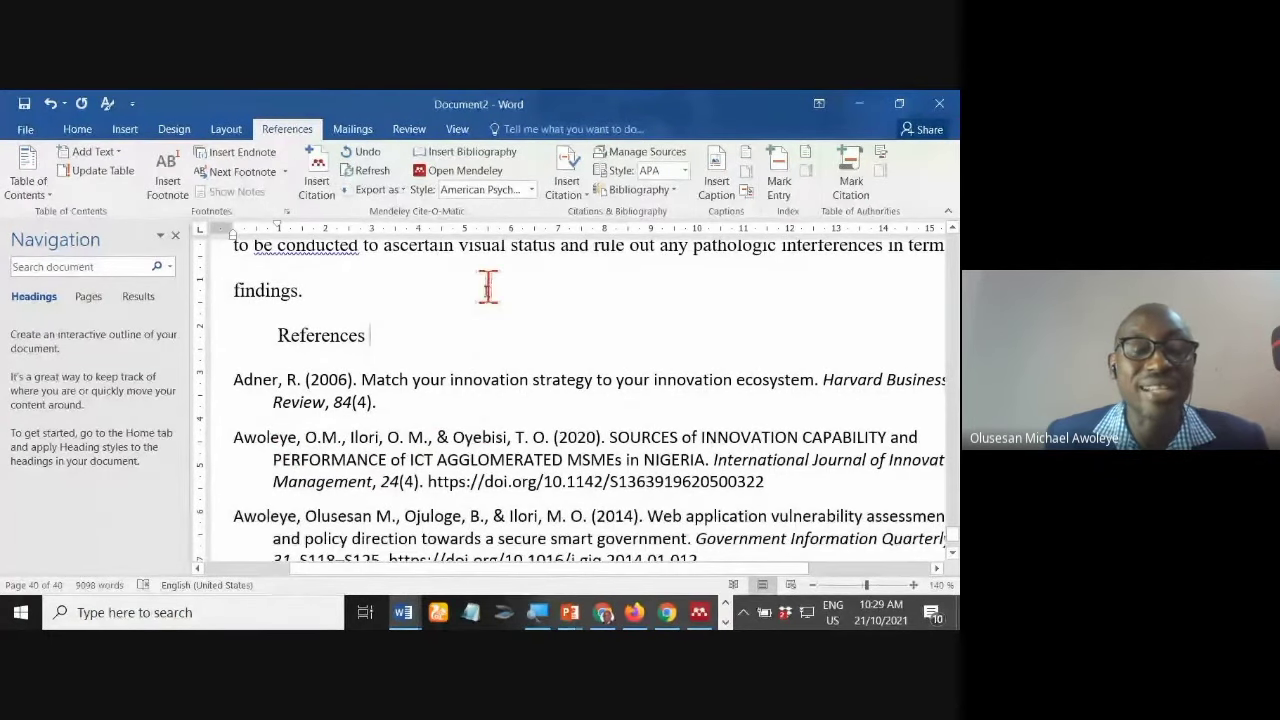
scroll(540, 410, "down", 1)
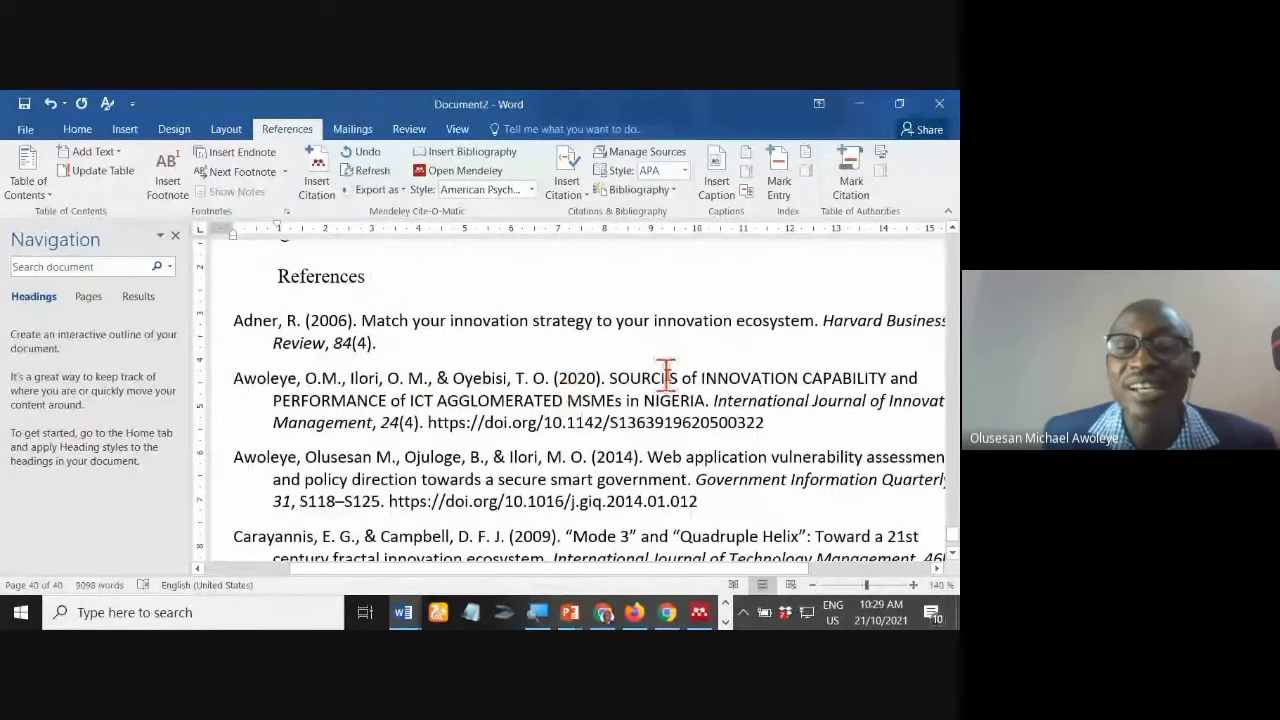
scroll(585, 362, "down", 1)
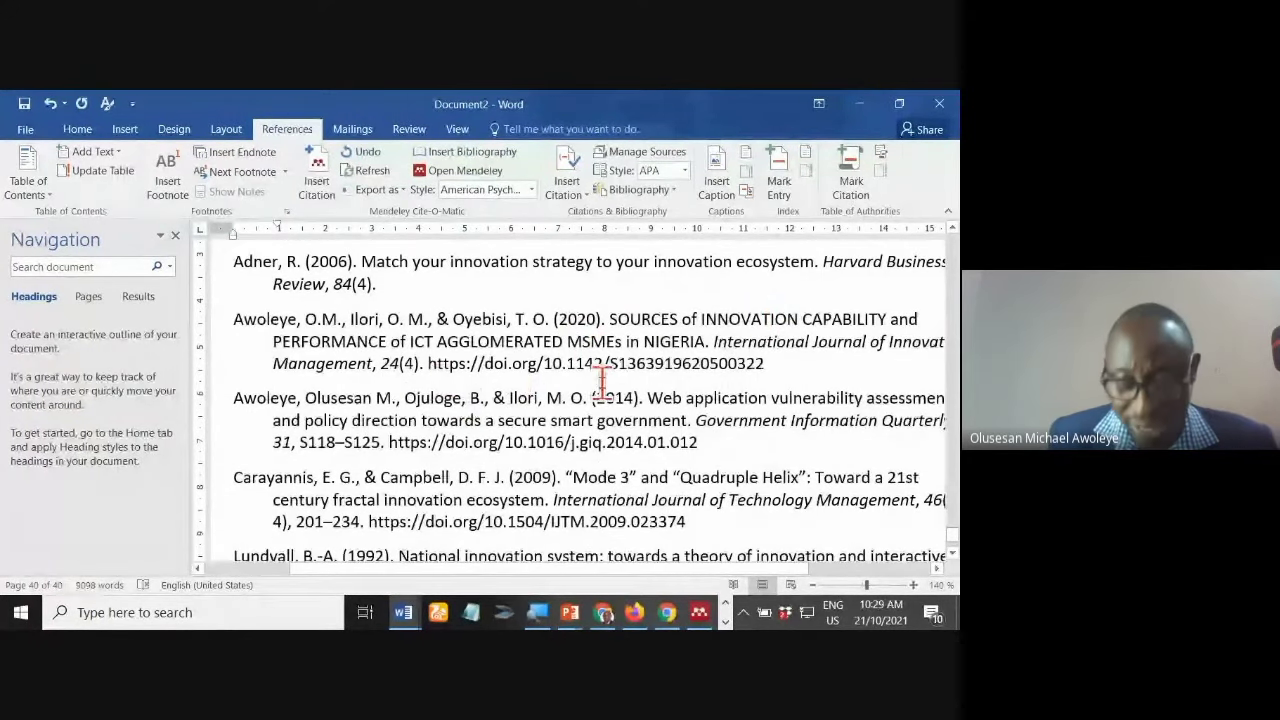
scroll(543, 371, "down", 2)
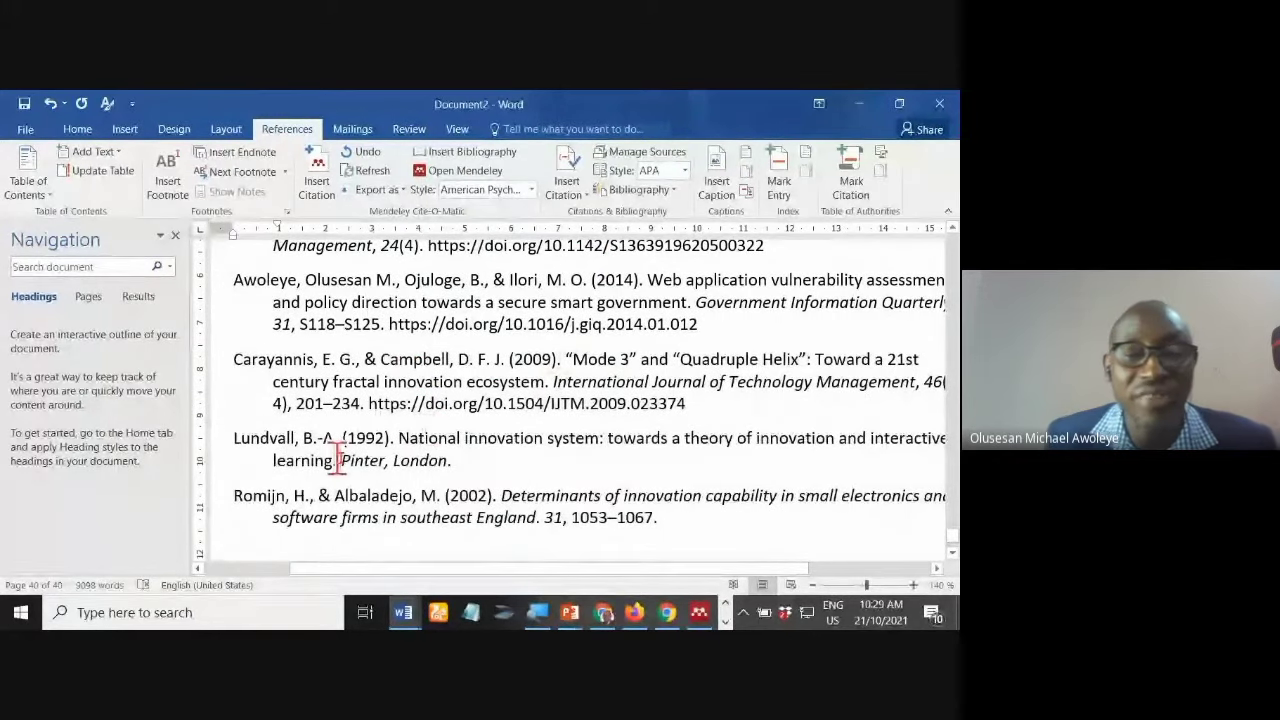
scroll(562, 450, "down", 1)
scroll(562, 450, "down", 2)
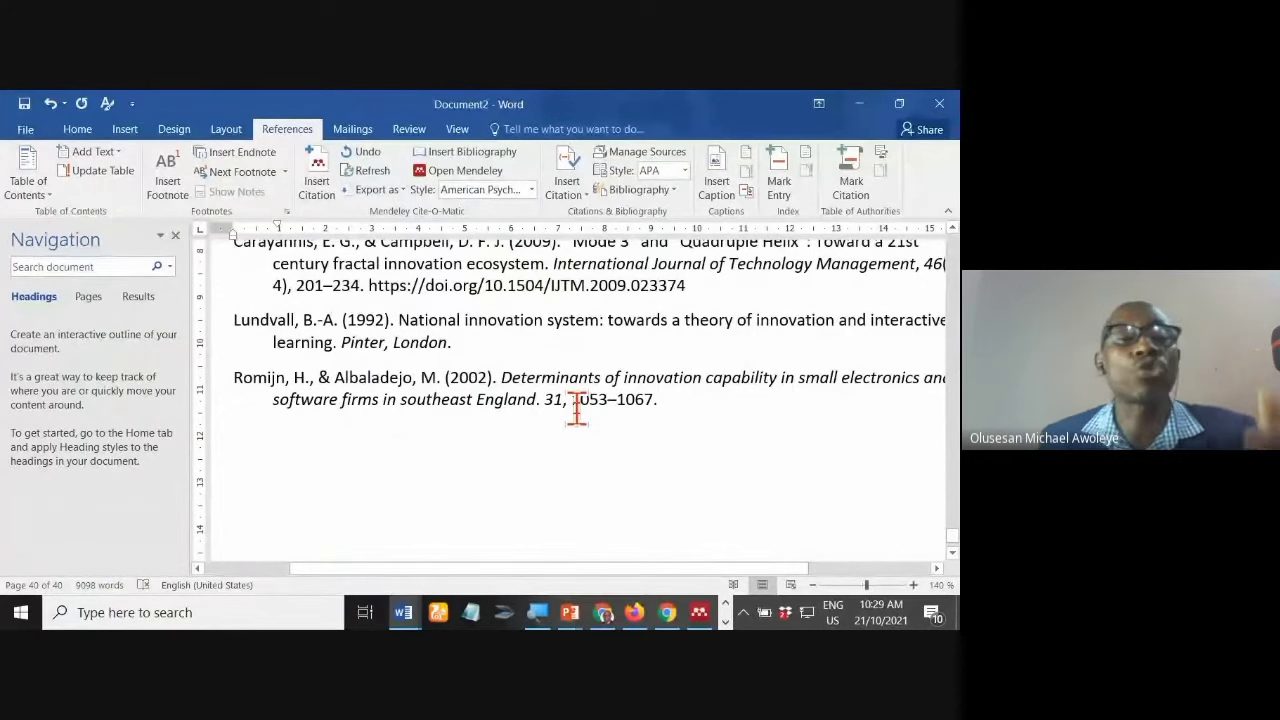
scroll(637, 440, "up", 10)
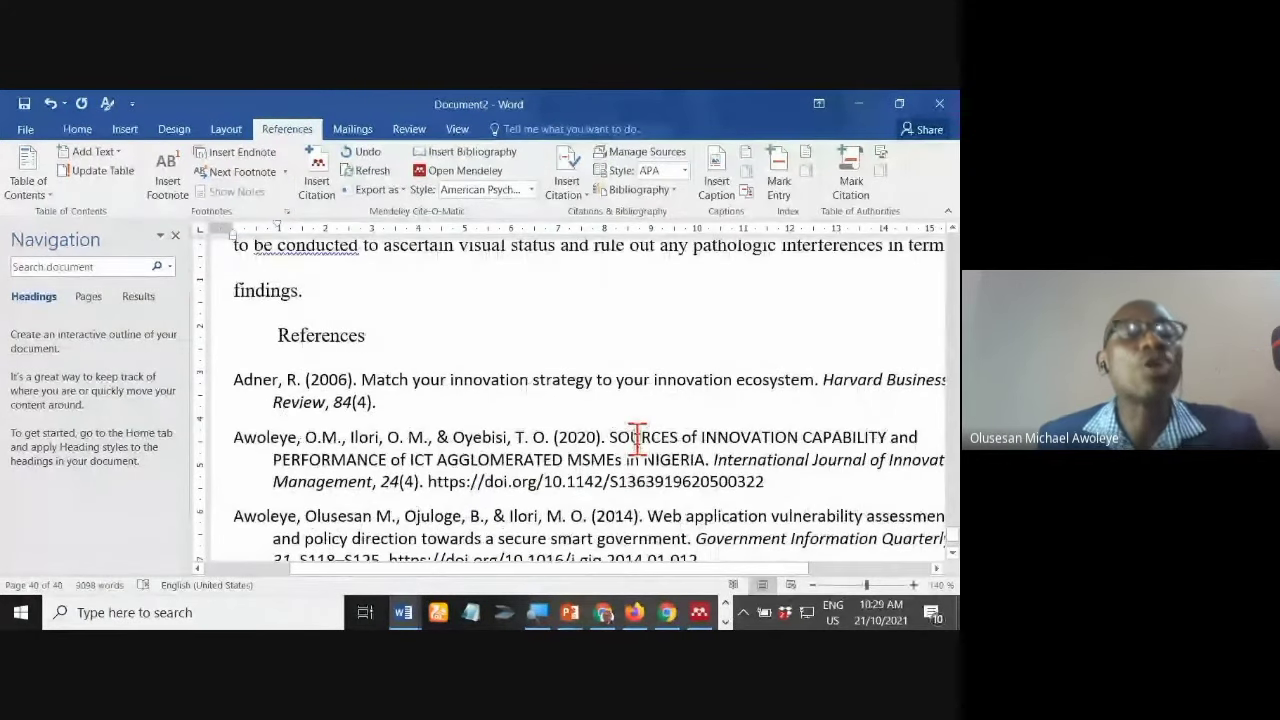
left_click(560, 347)
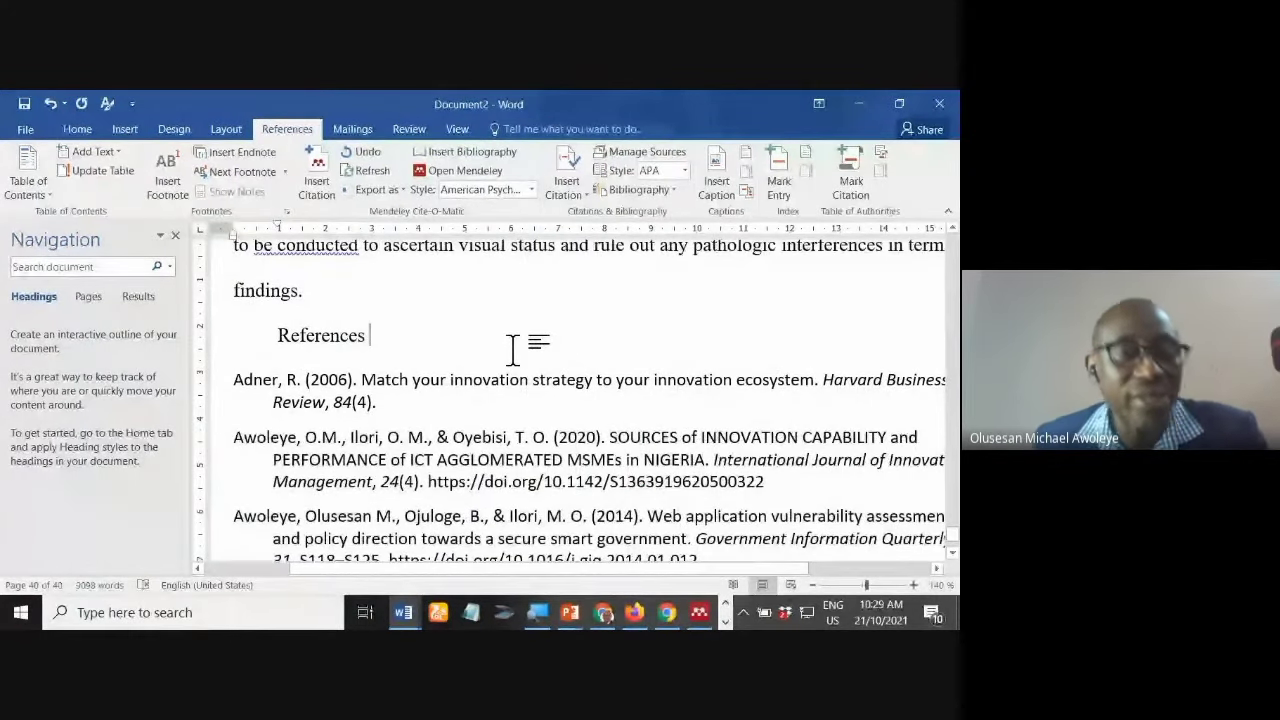
scroll(300, 345, "down", 2)
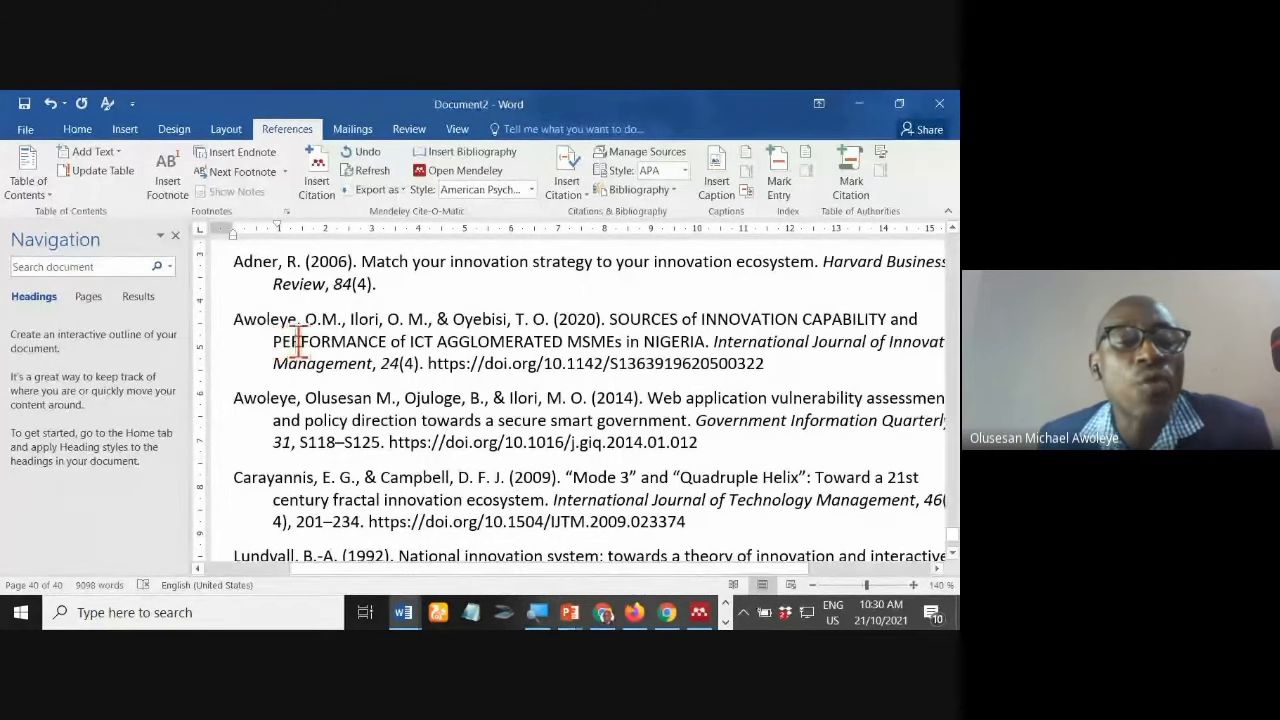
scroll(329, 380, "up", 4)
scroll(354, 415, "down", 3)
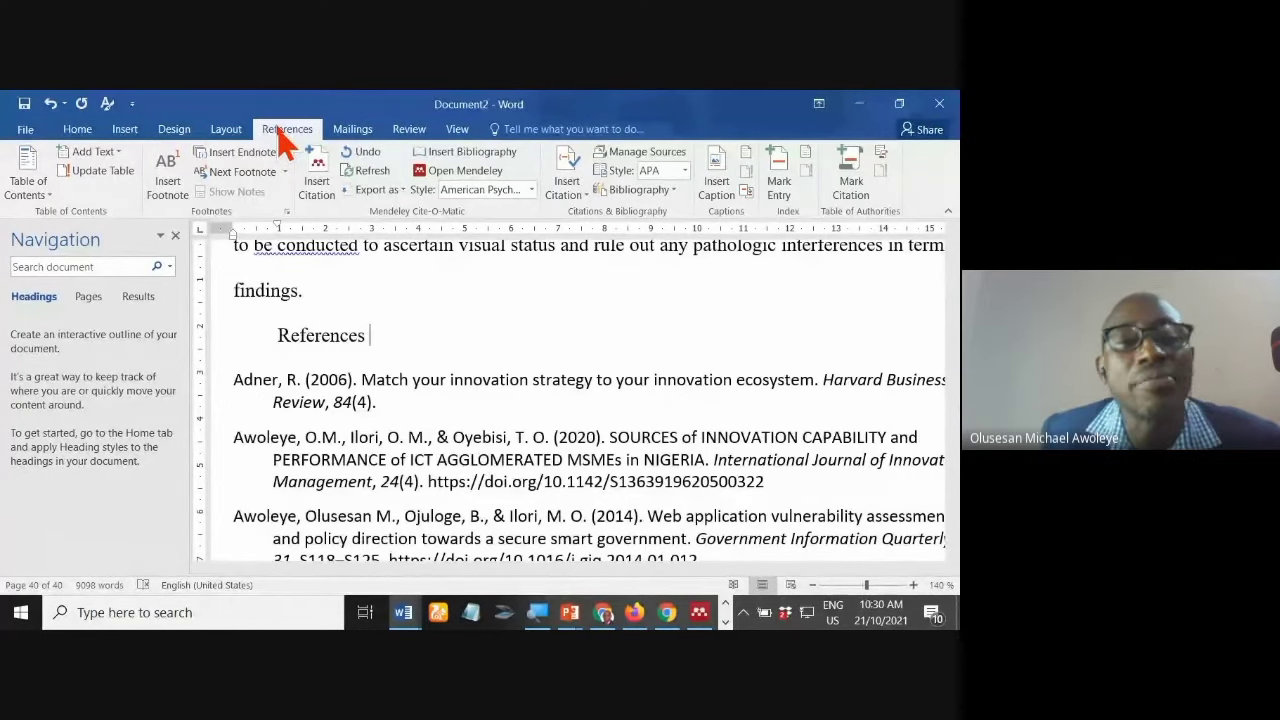
left_click(532, 190)
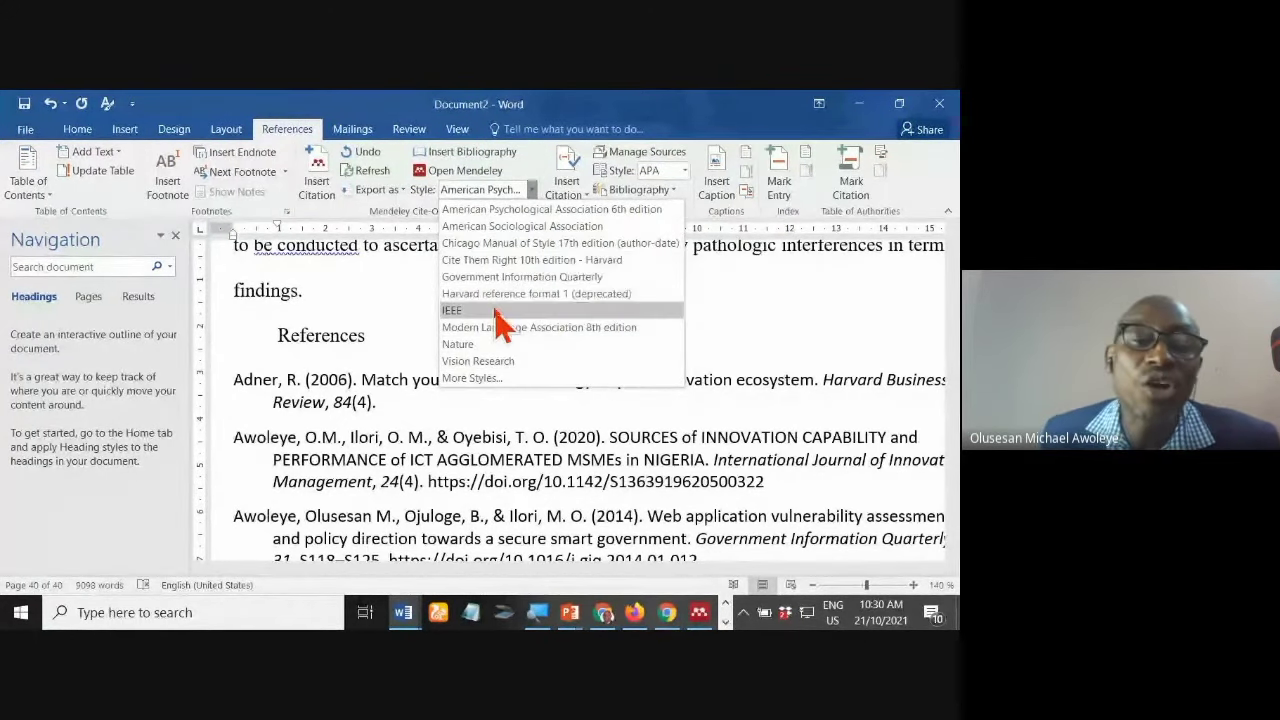
left_click(466, 405)
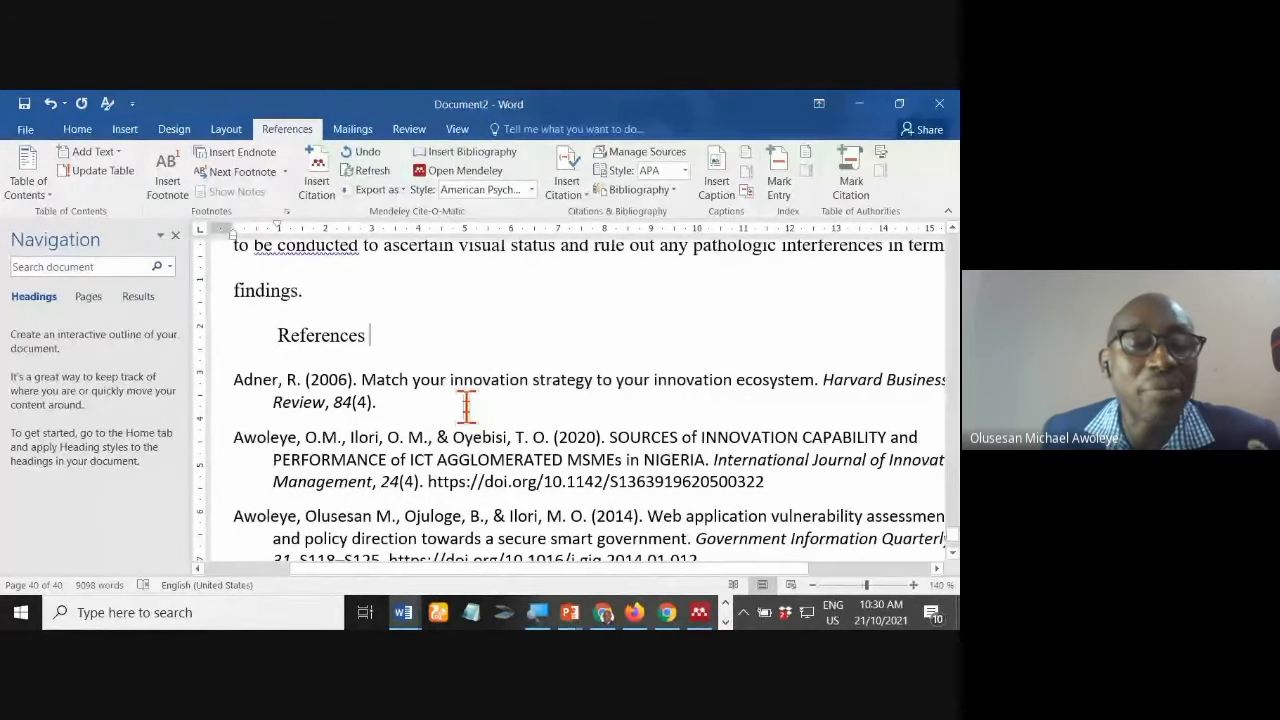
scroll(466, 405, "up", 3)
scroll(466, 405, "up", 3)
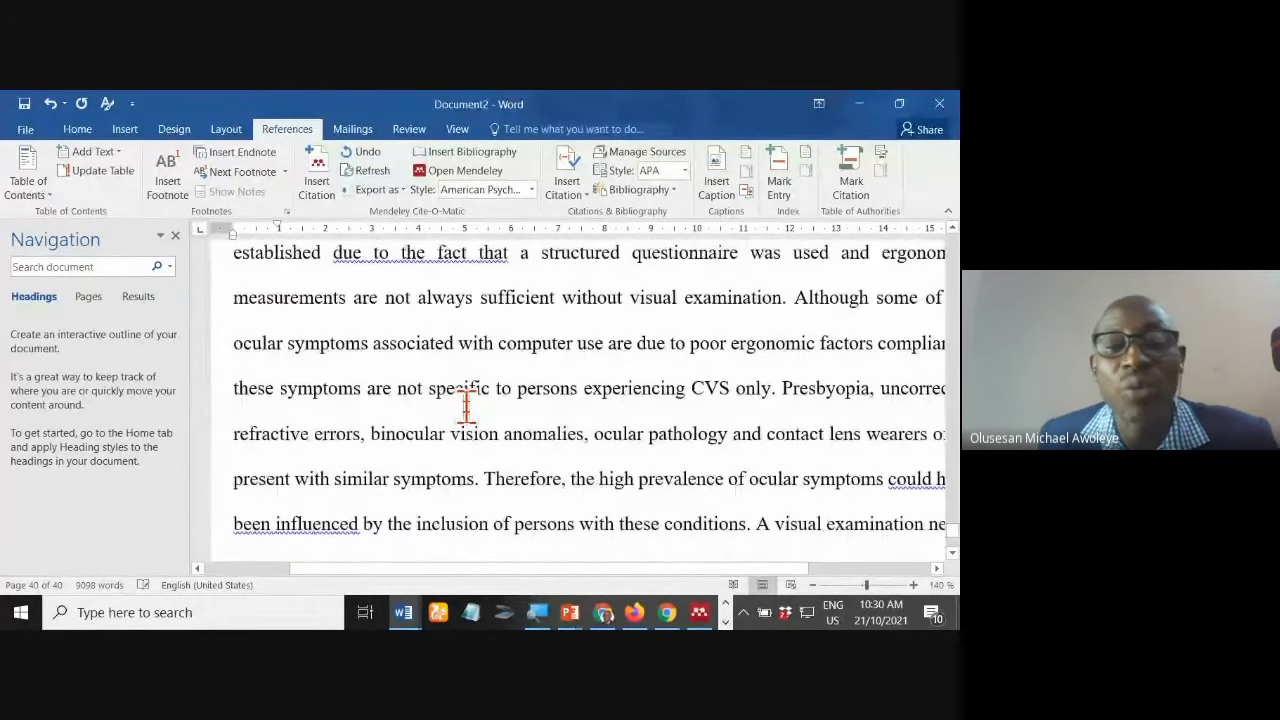
scroll(466, 405, "up", 2)
Step: Find "awoleye" in the Navigation pane, click into its first citation, and open the Mendeley Style list
type("a")
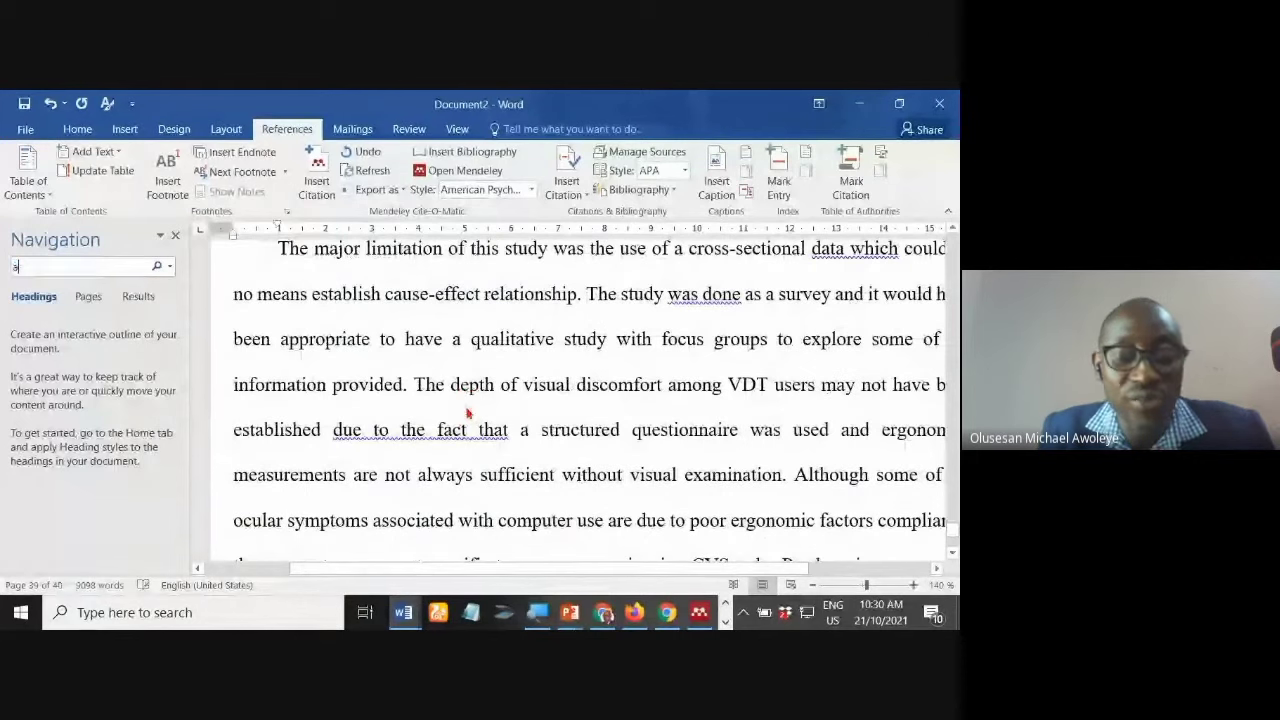
type("woleye")
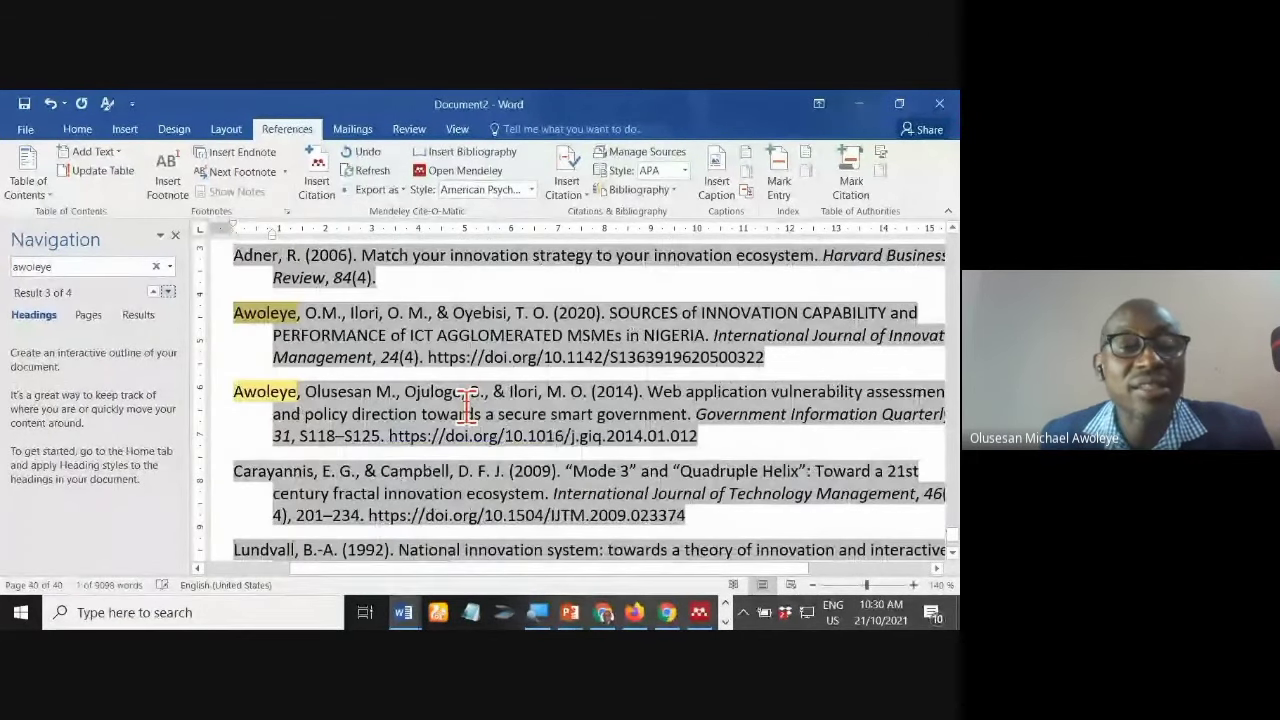
key("Return")
key("Return")
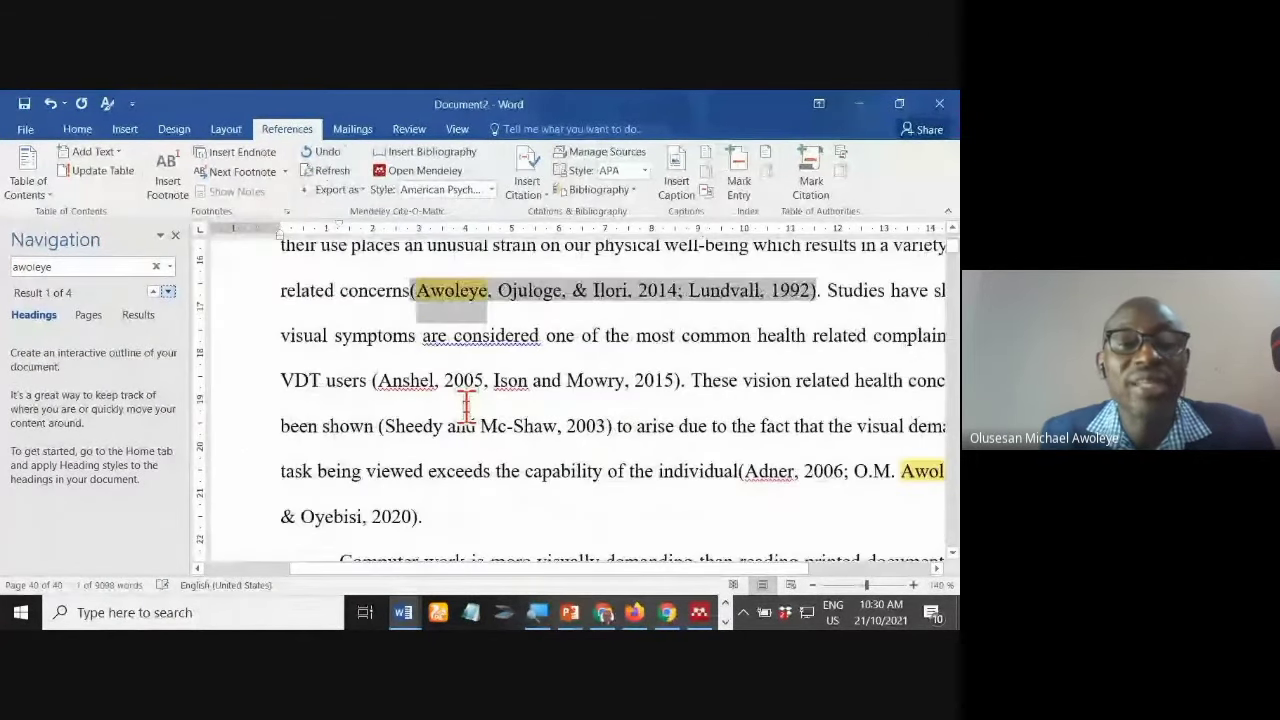
left_click(493, 333)
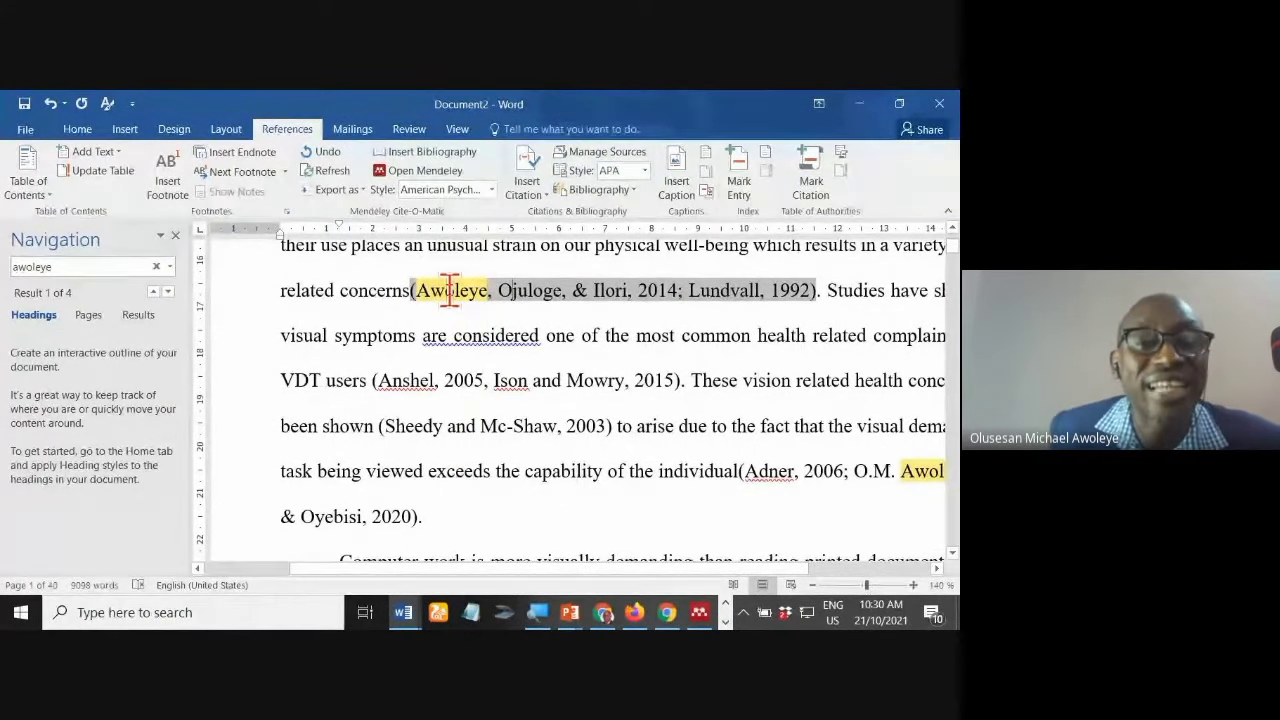
left_click(493, 190)
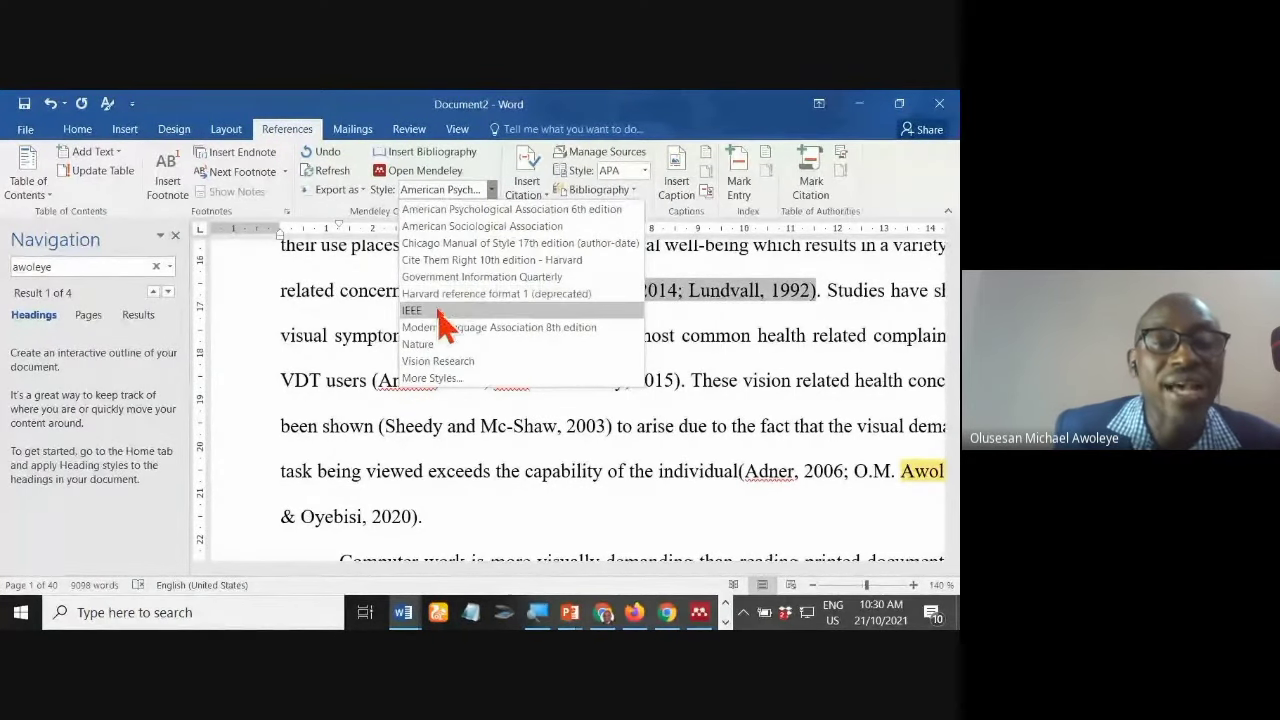
mouse_move(412, 310)
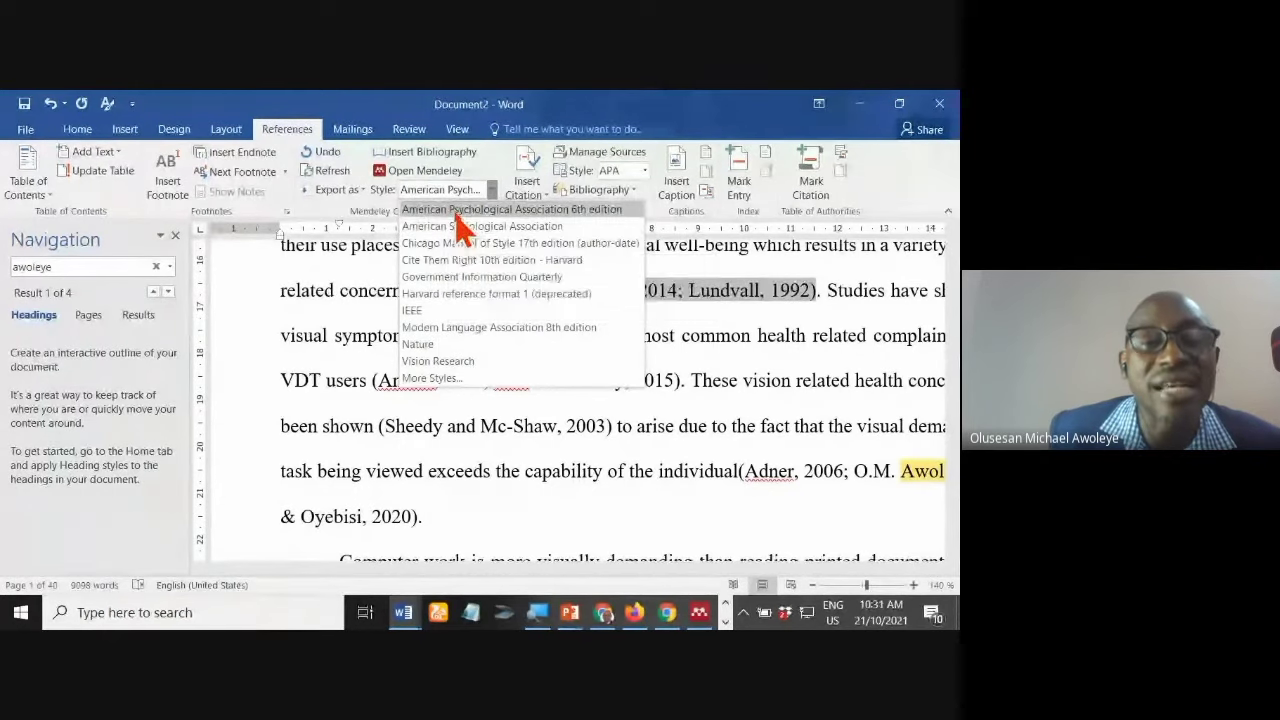
Step: Switch the citation style to IEEE and check numbered in-text citations such as [3], [4]
left_click(430, 312)
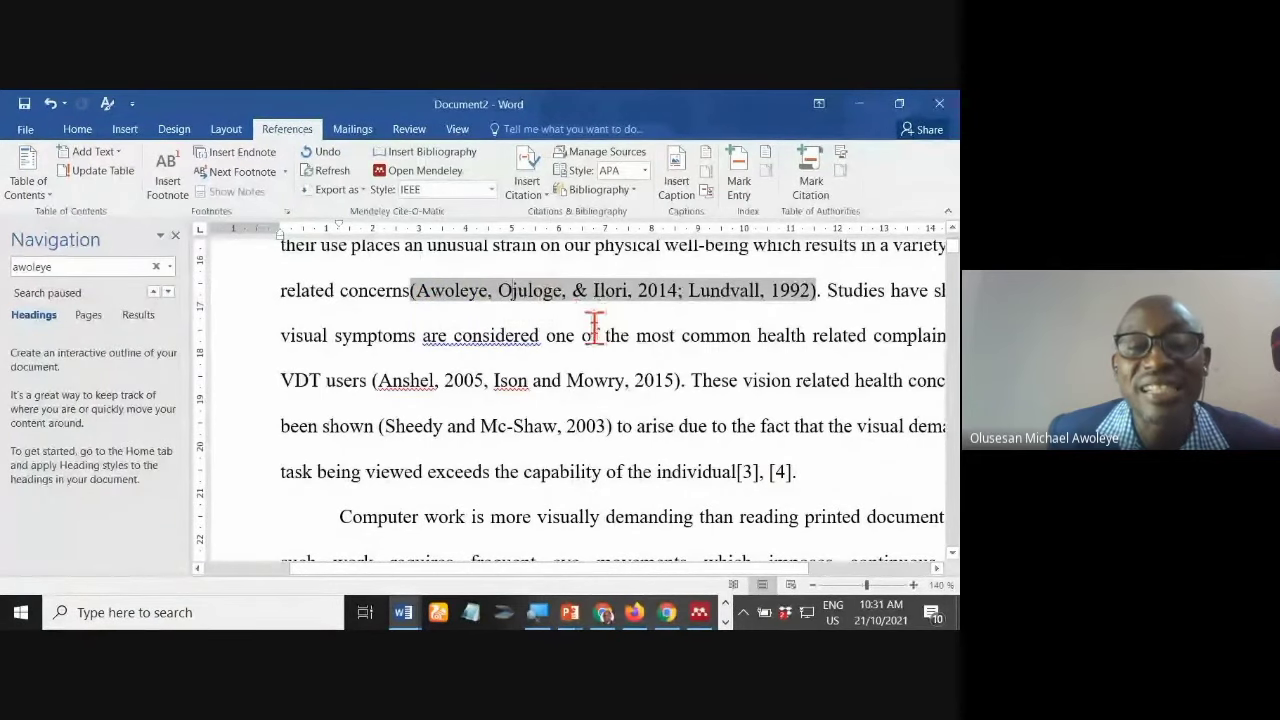
scroll(557, 300, "down", 1)
scroll(660, 310, "down", 2)
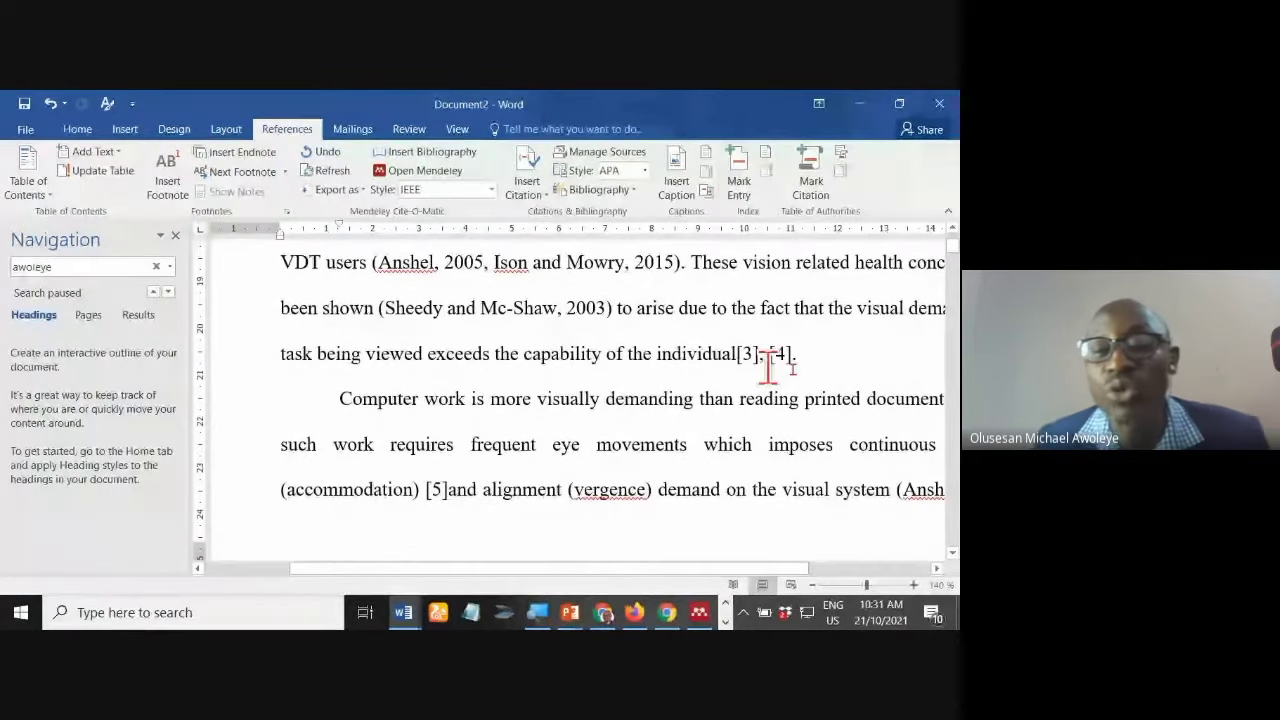
scroll(825, 373, "down", 1)
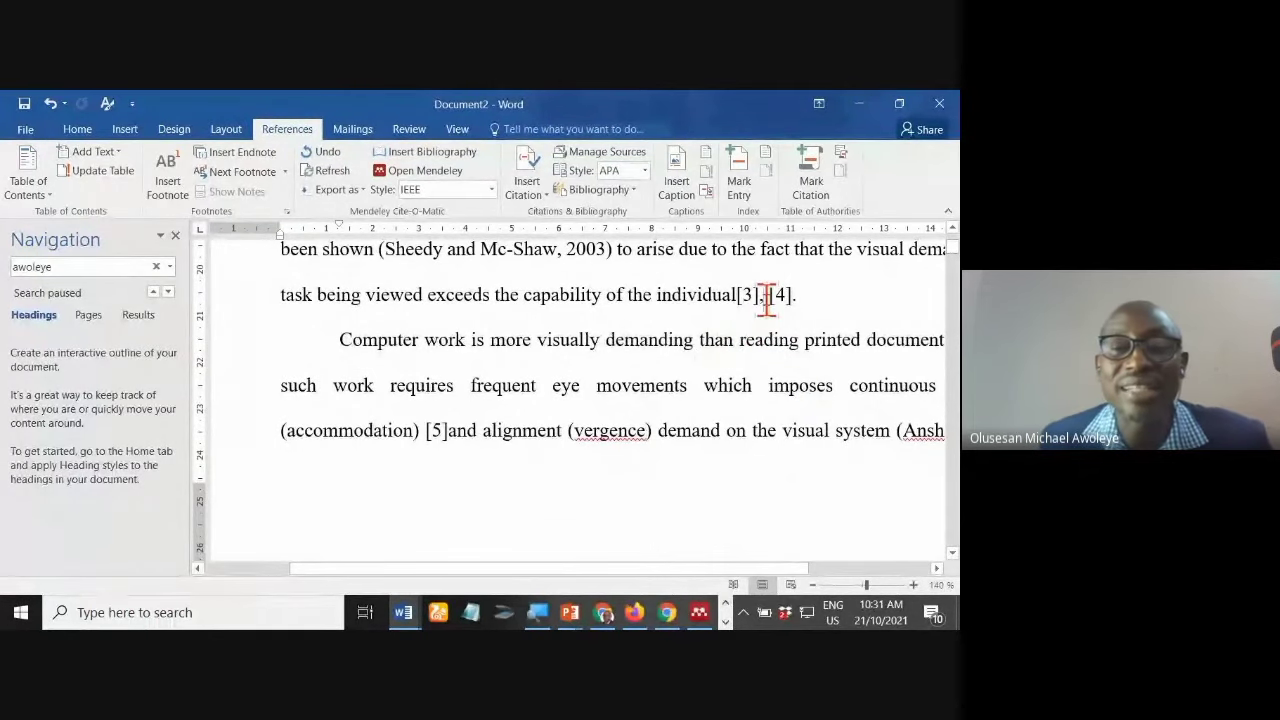
left_click(767, 297)
scroll(677, 367, "down", 2)
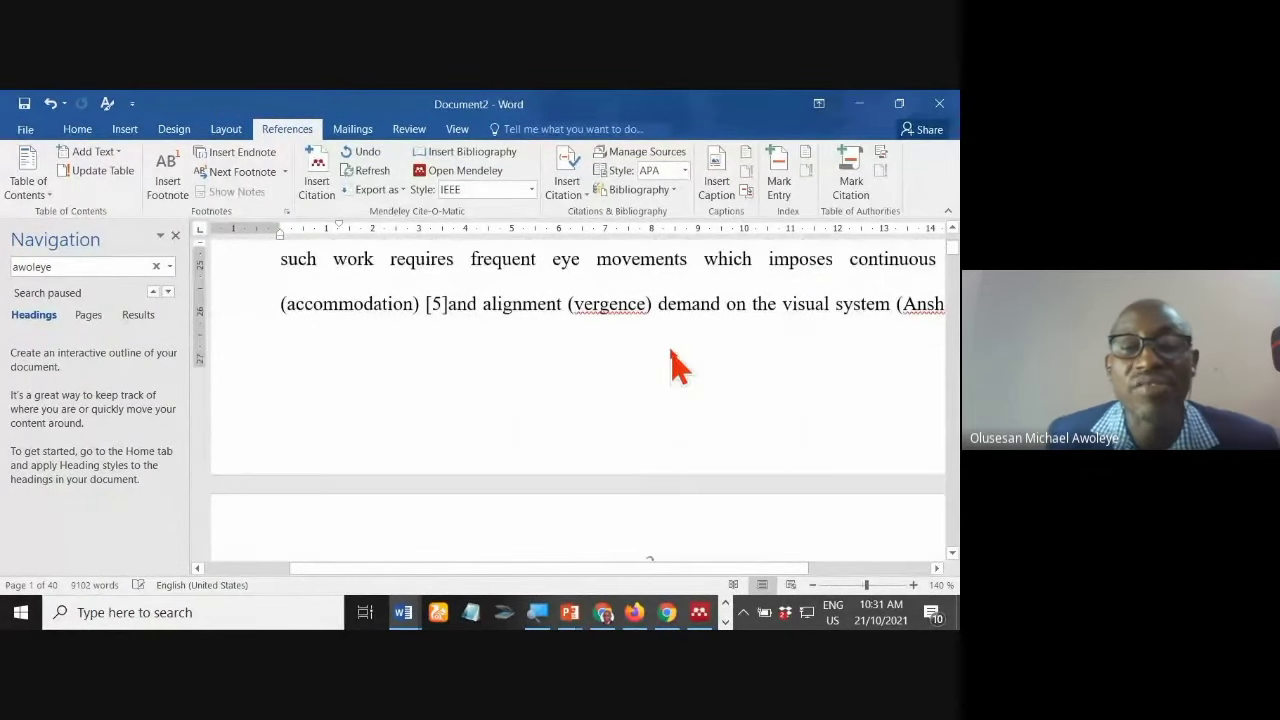
scroll(672, 352, "down", 3)
Step: Review the References list at the end, now numbered [1]–[6]
key("ctrl+End")
scroll(660, 330, "up", 3)
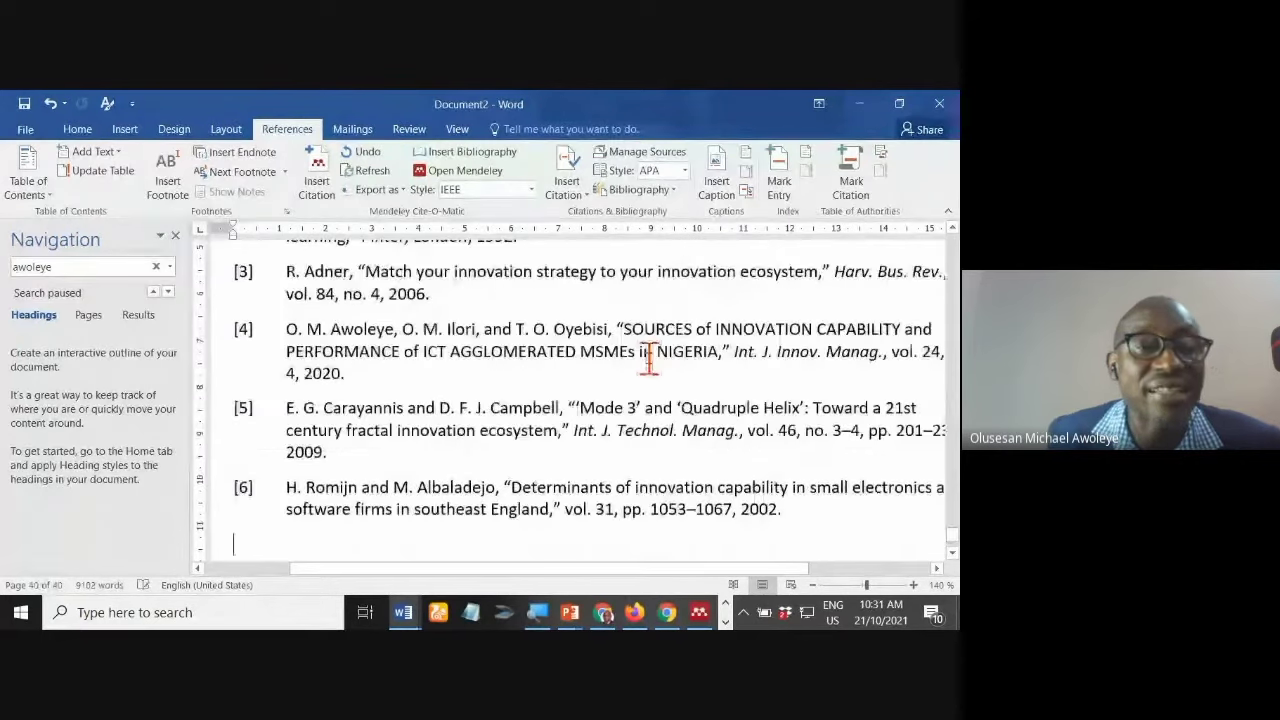
scroll(620, 360, "up", 3)
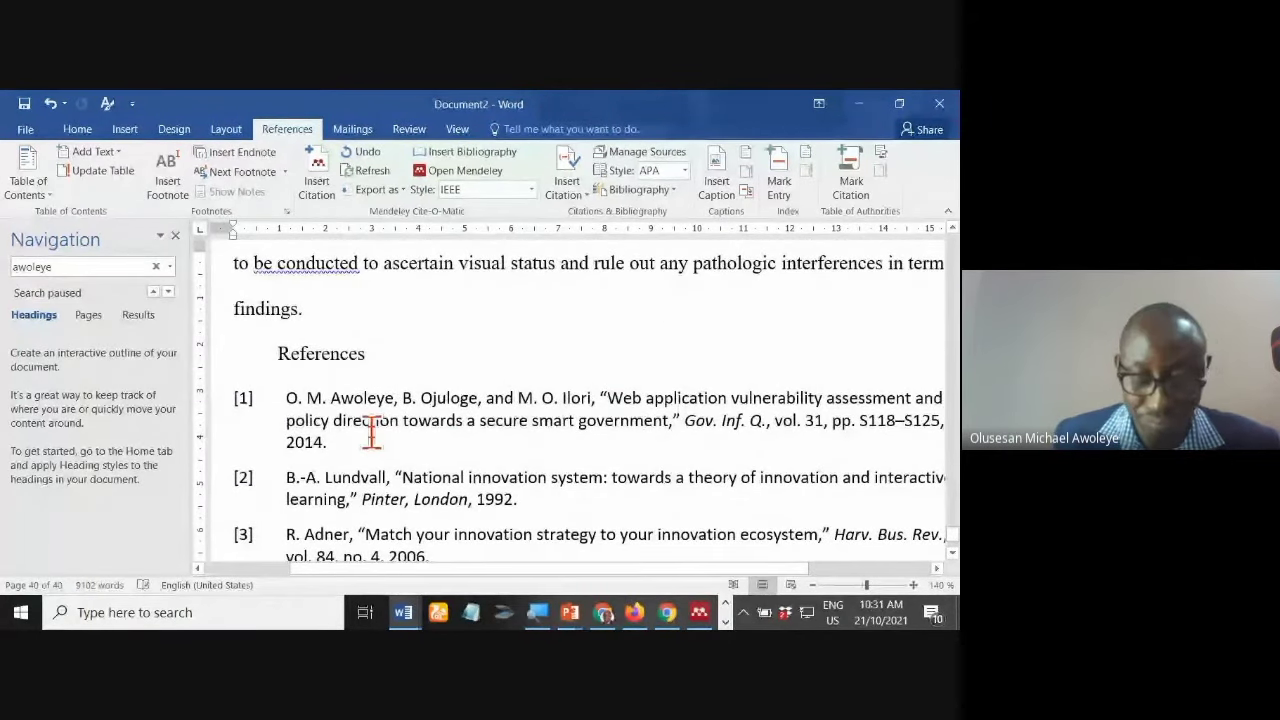
scroll(370, 432, "down", 1)
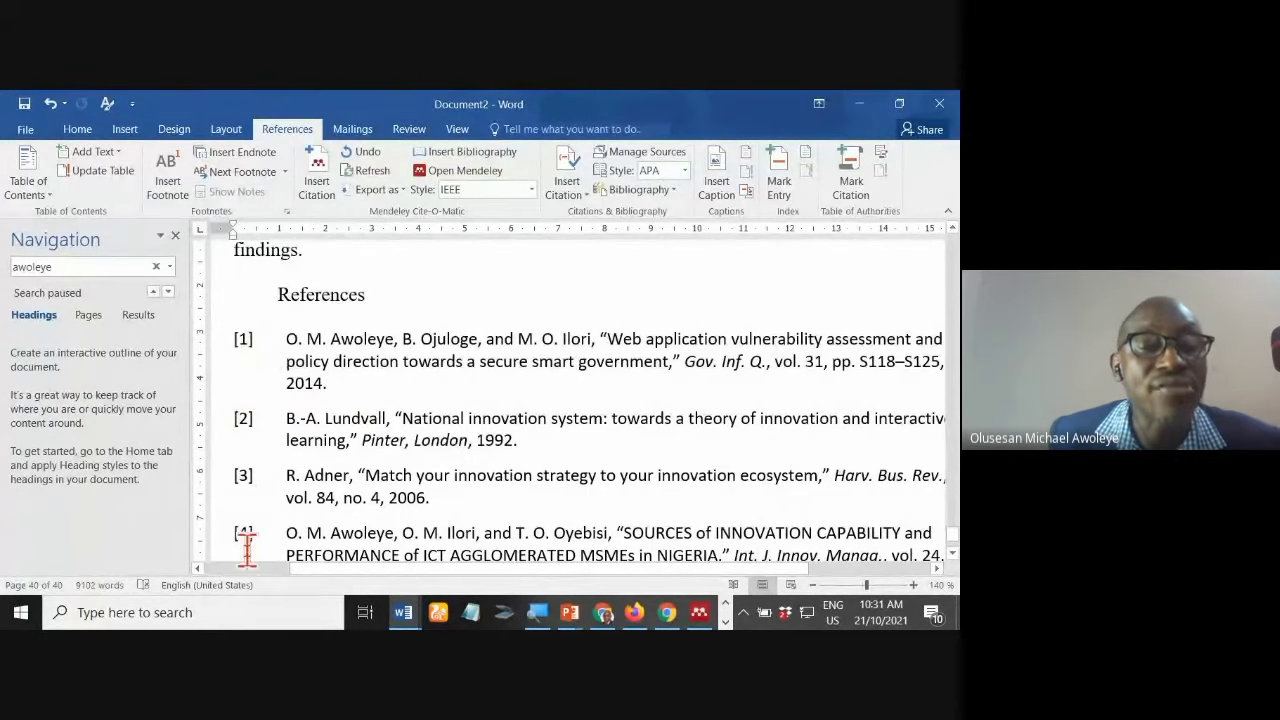
scroll(289, 491, "down", 4)
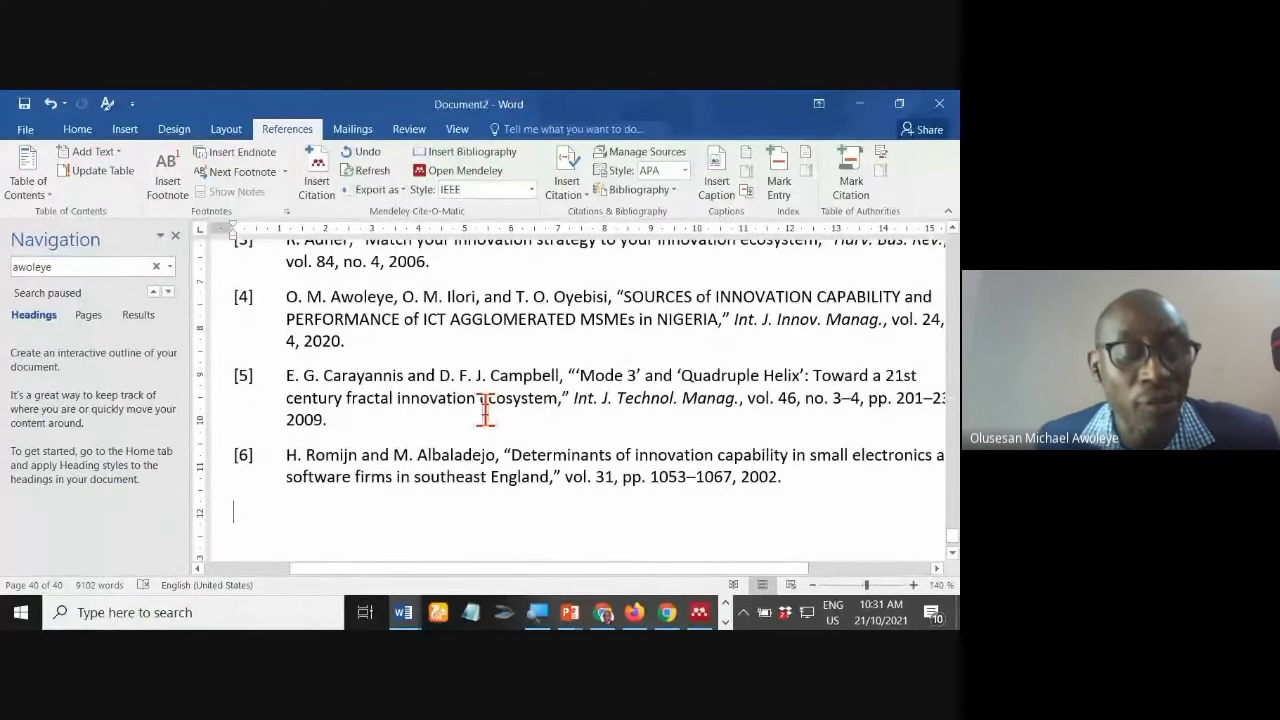
Step: Switch from Word to Mendeley Desktop's All Documents library, briefly passing through Google Meet
key("alt+Tab")
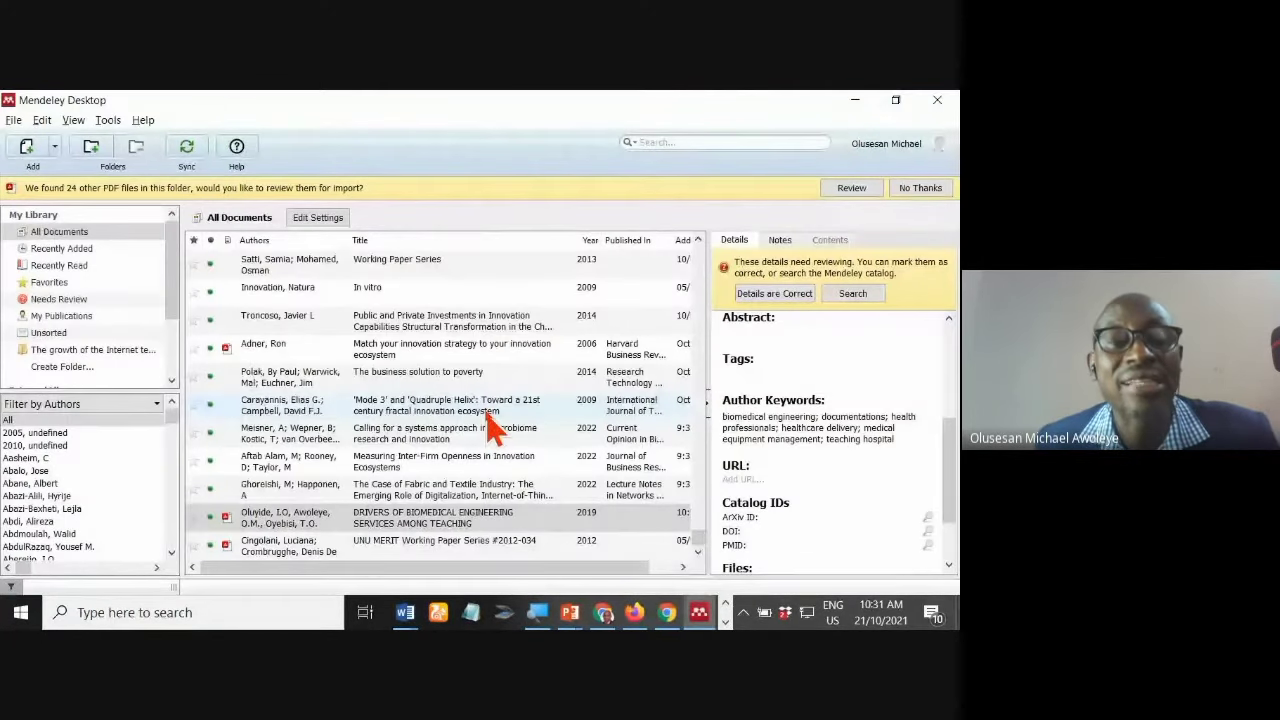
key("alt+Tab")
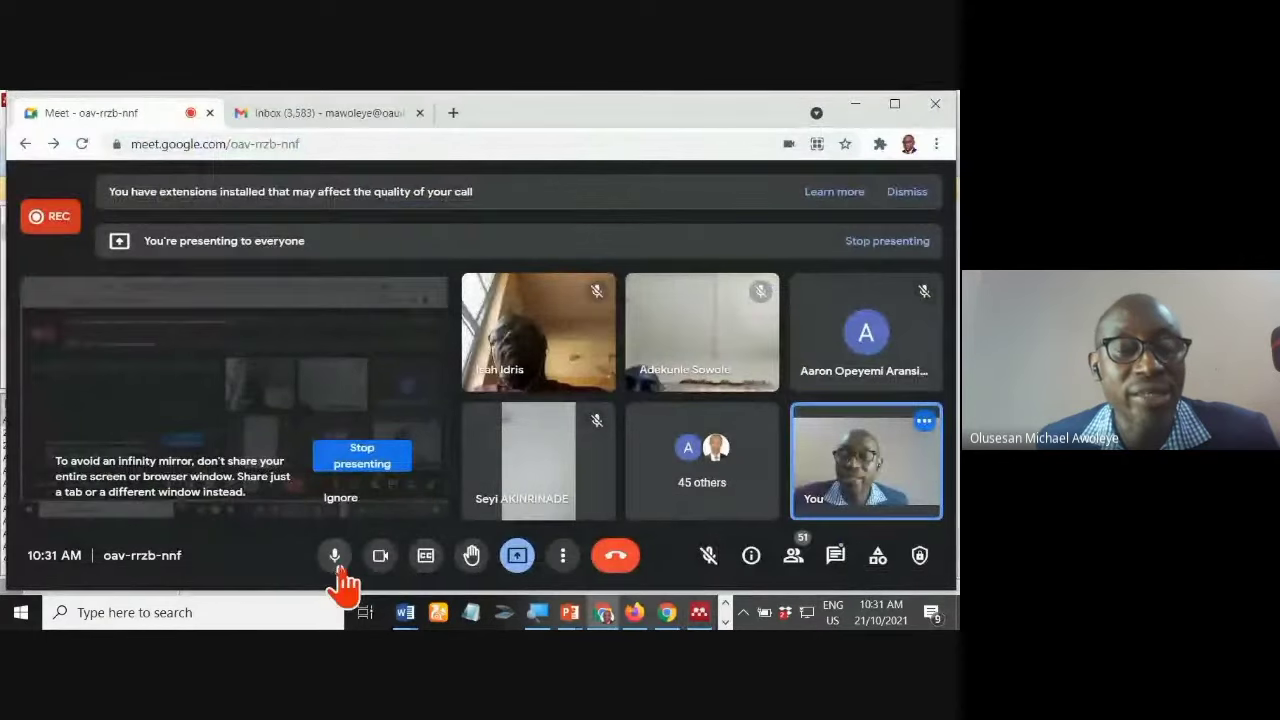
key("alt+Tab")
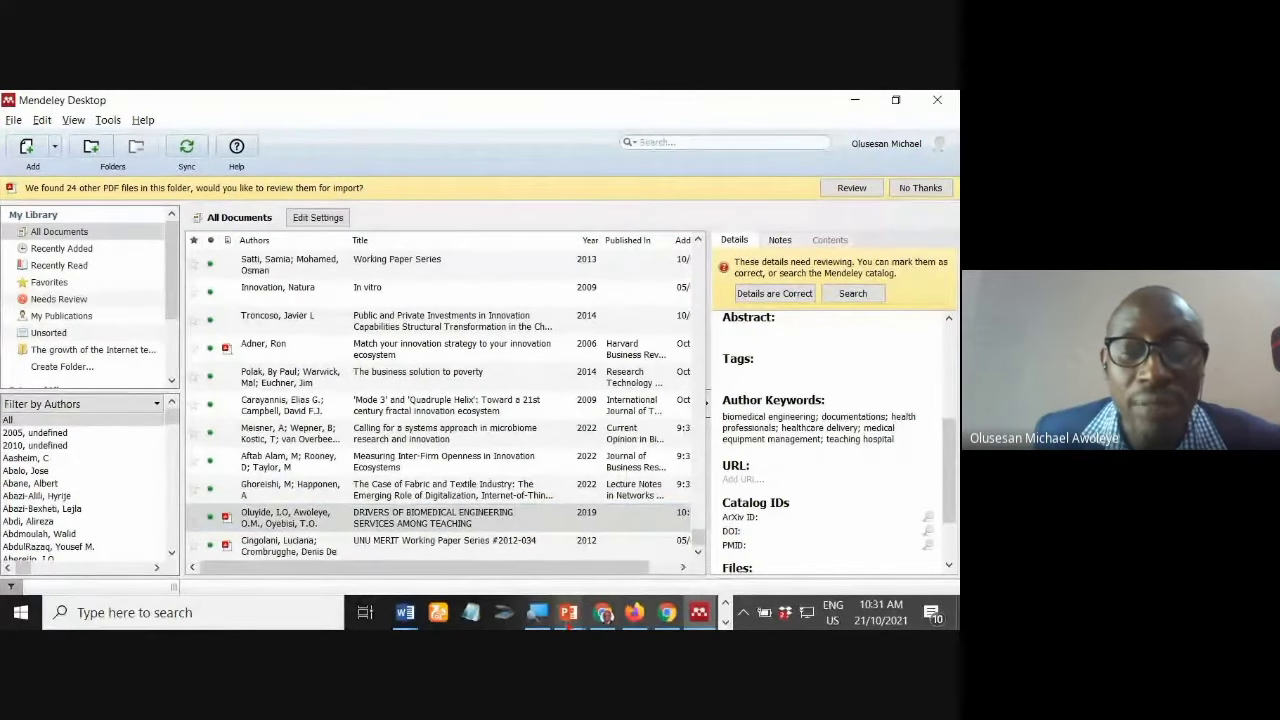
Step: Maximize the 'citation and referencing in mendeley' presentation, showing slide 6, 'Populating Mendeley Database'
mouse_move(568, 612)
left_click(490, 550)
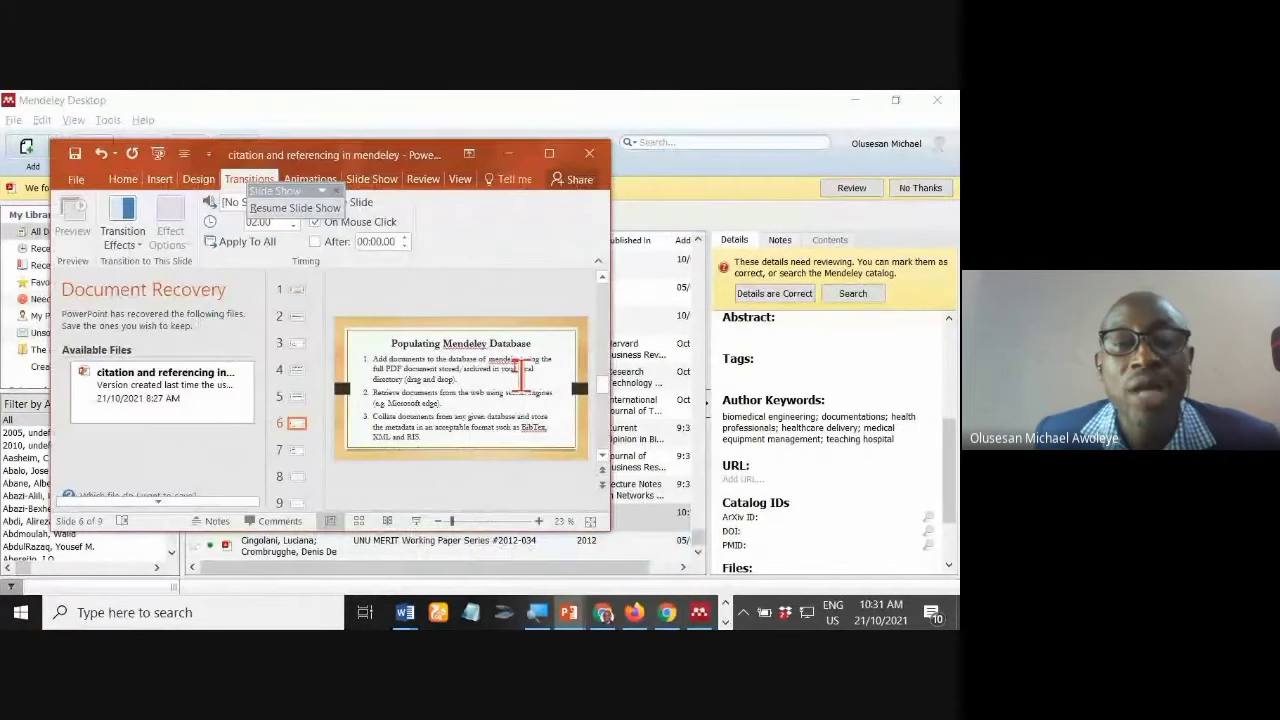
left_click(549, 153)
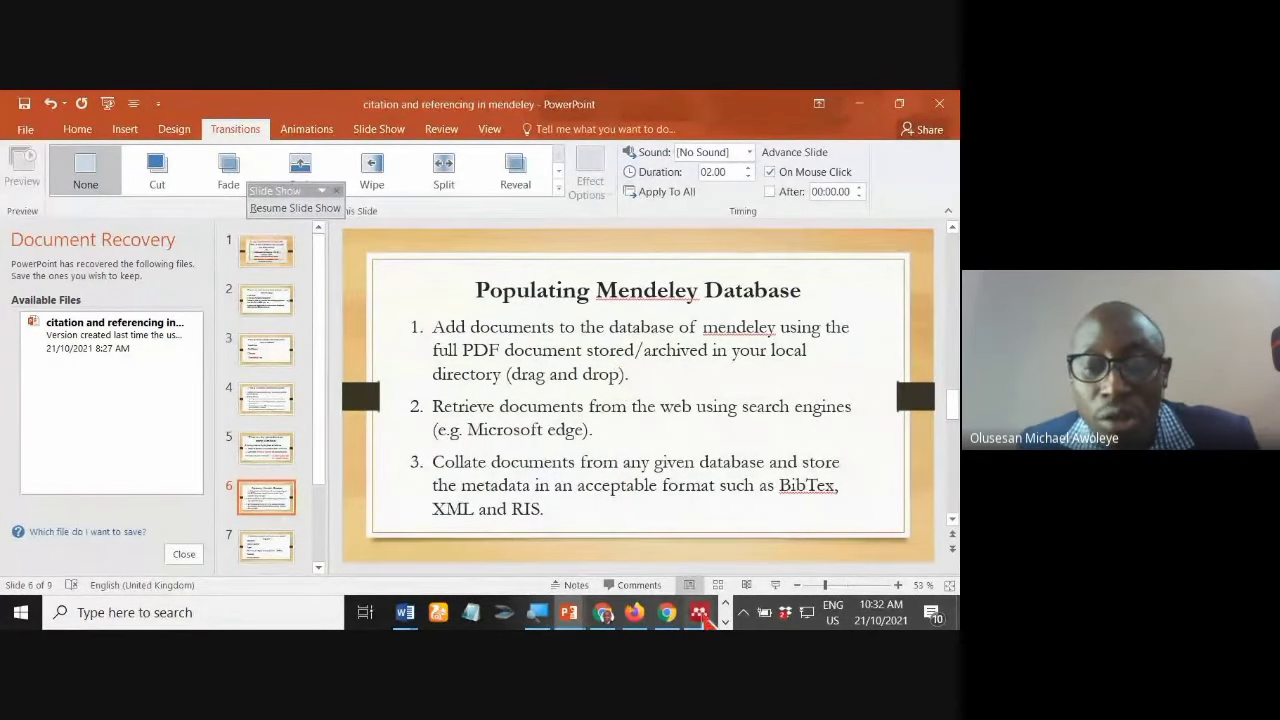
mouse_move(699, 612)
left_click(716, 594)
Step: Launch Microsoft Edge from a Windows search for 'edge', opening a blank new tab
left_click(716, 598)
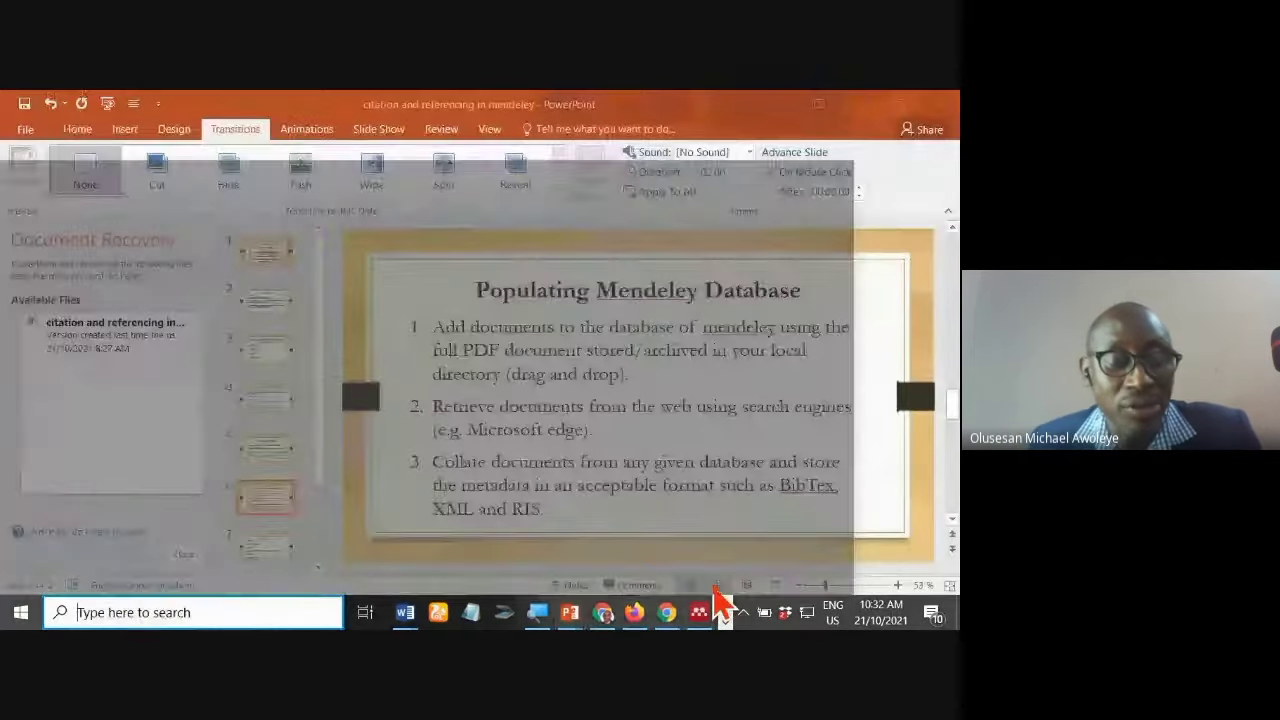
key("super")
type("eg")
key("BackSpace")
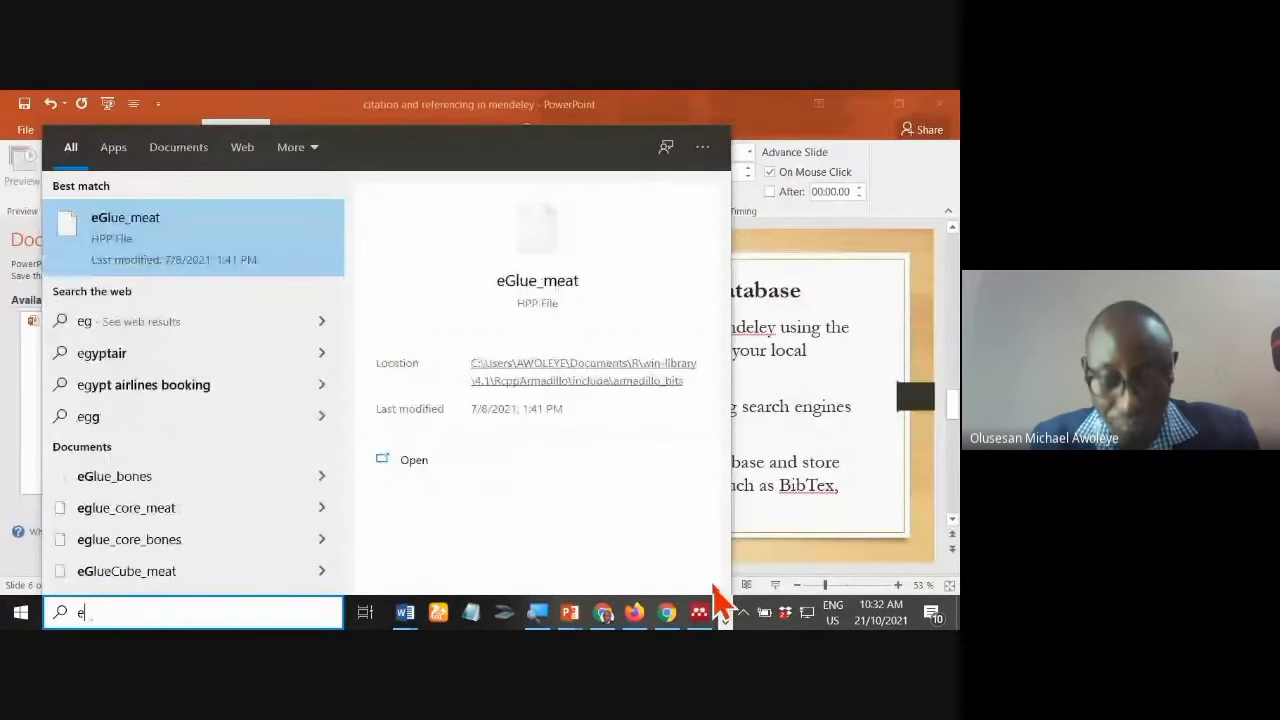
type("dge")
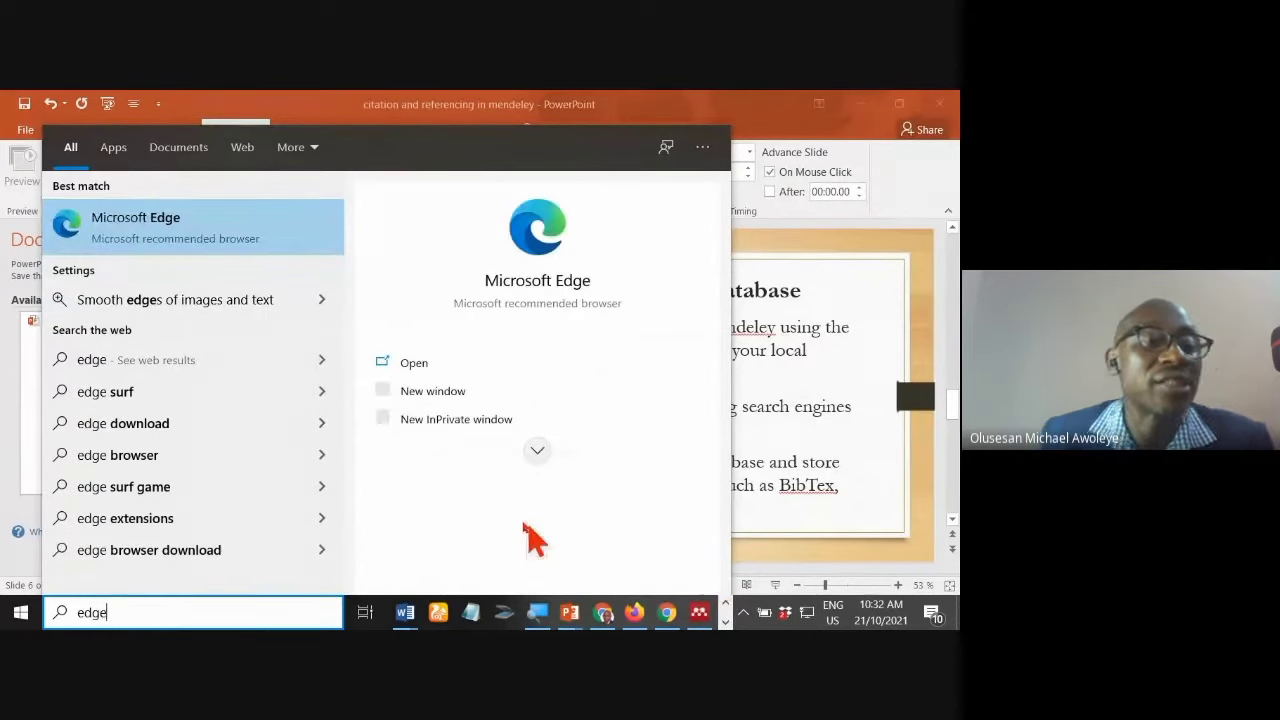
left_click(170, 250)
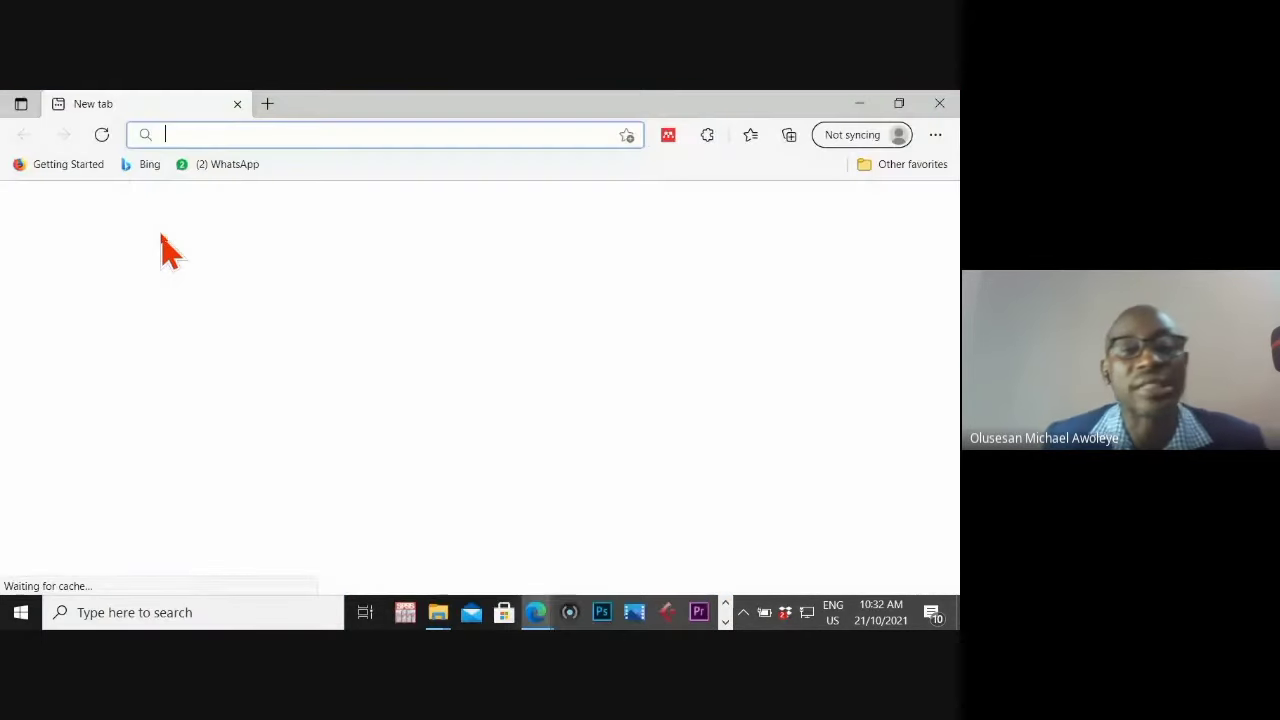
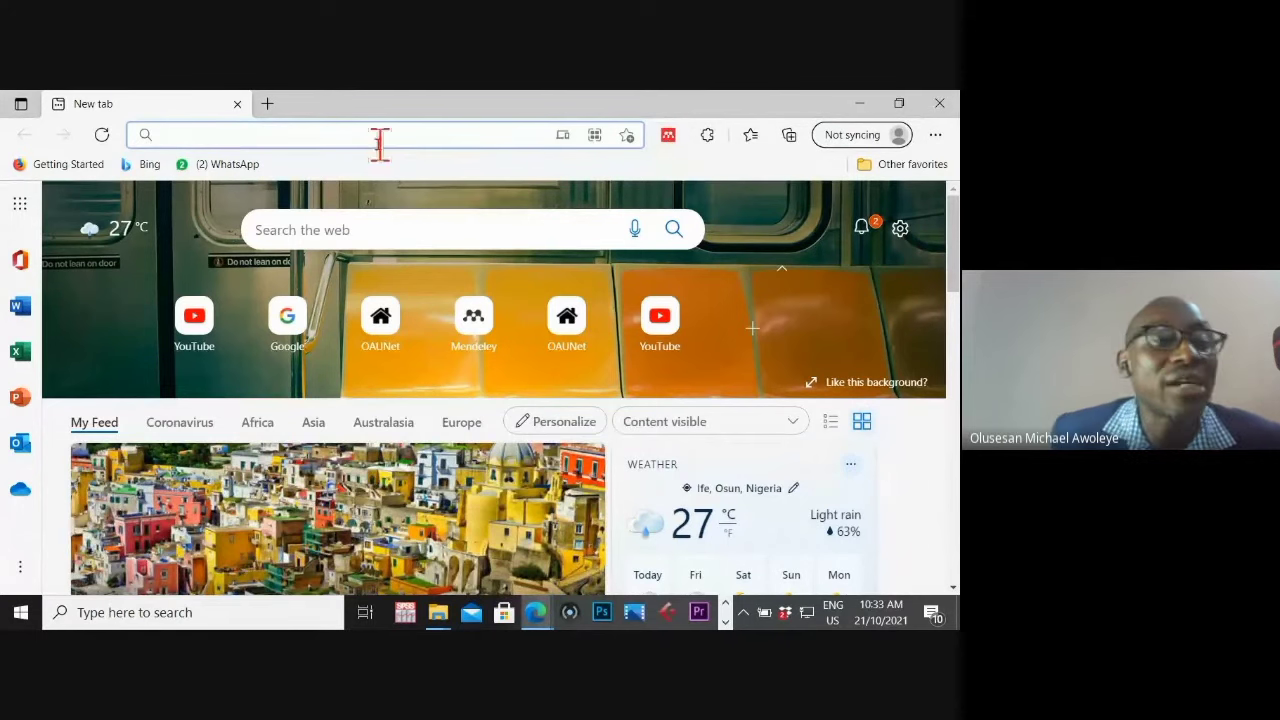
Step: Search Bing for 'innovation ecosystem' and scroll the roughly 98,500 results, led by the idiainnovation.org explainer
left_click(334, 229)
type("innovation")
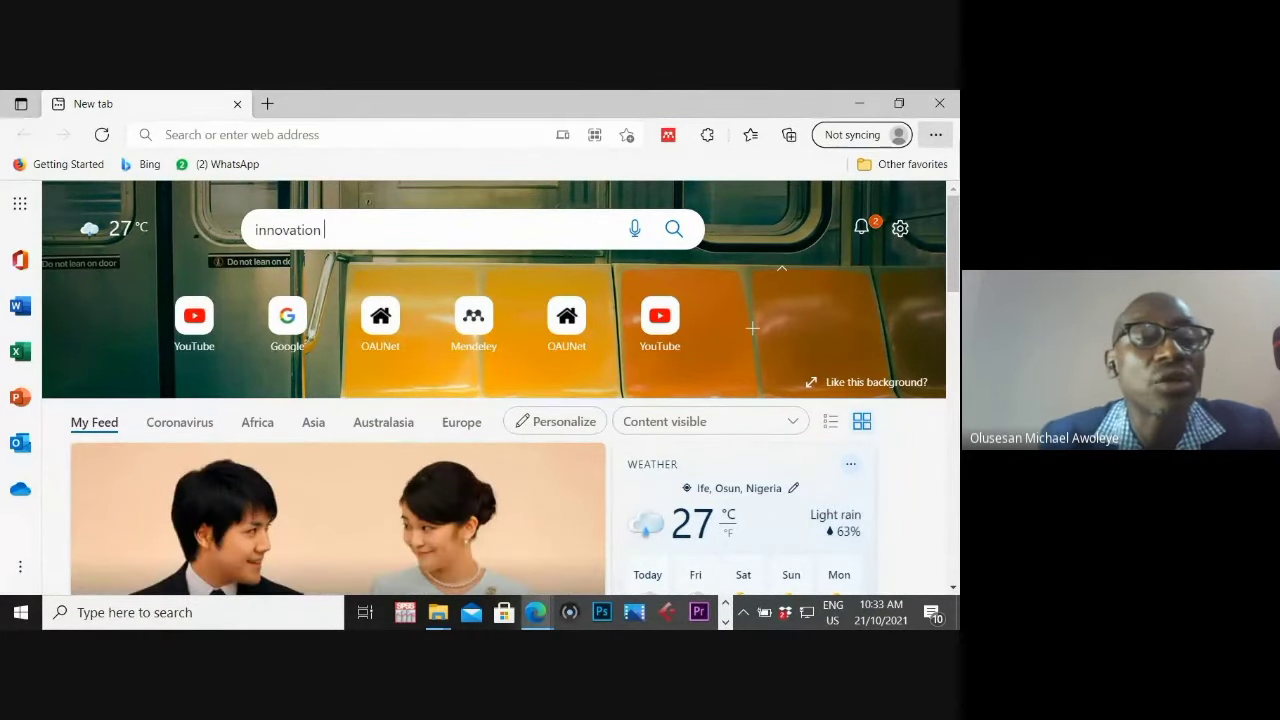
type("cluster")
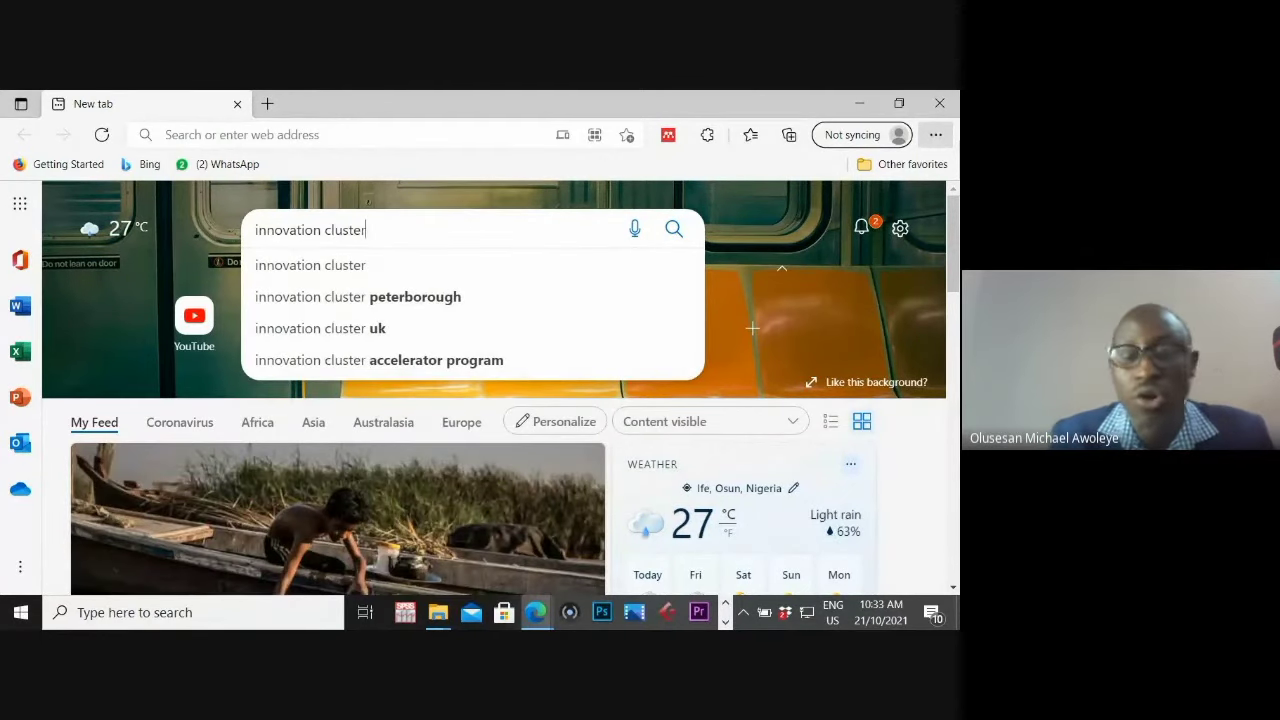
type("ecosy")
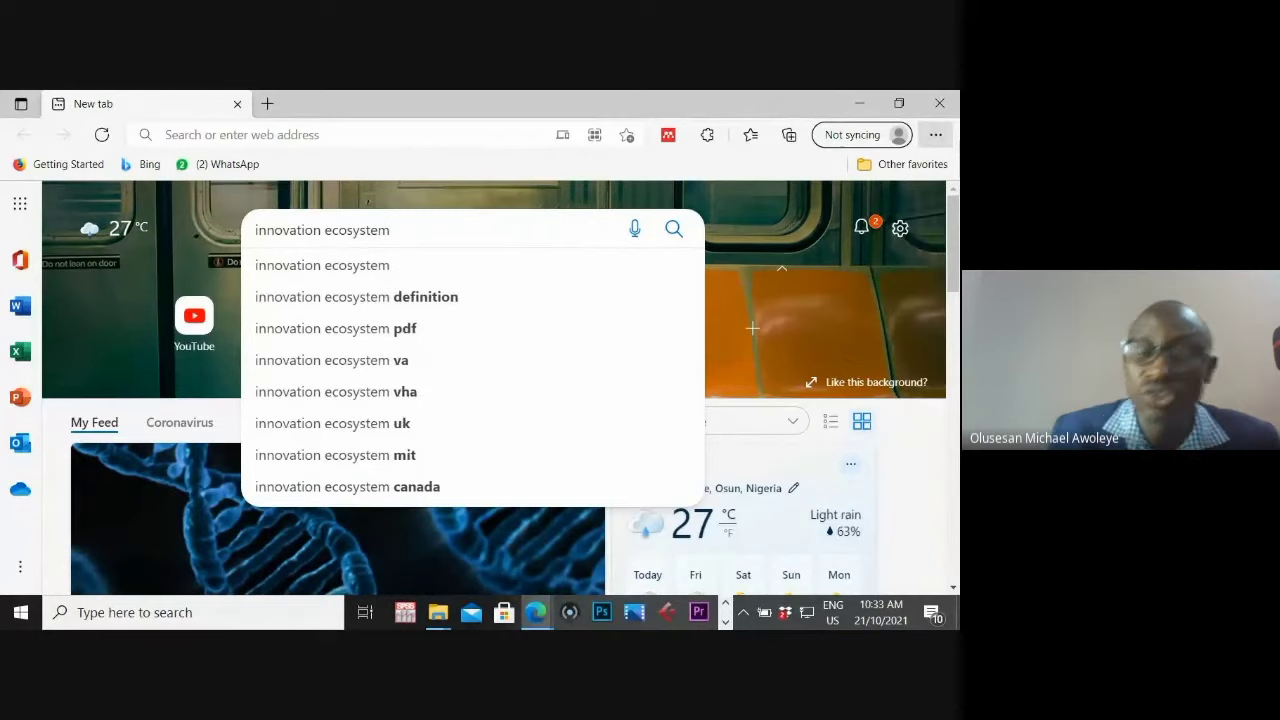
key("Return")
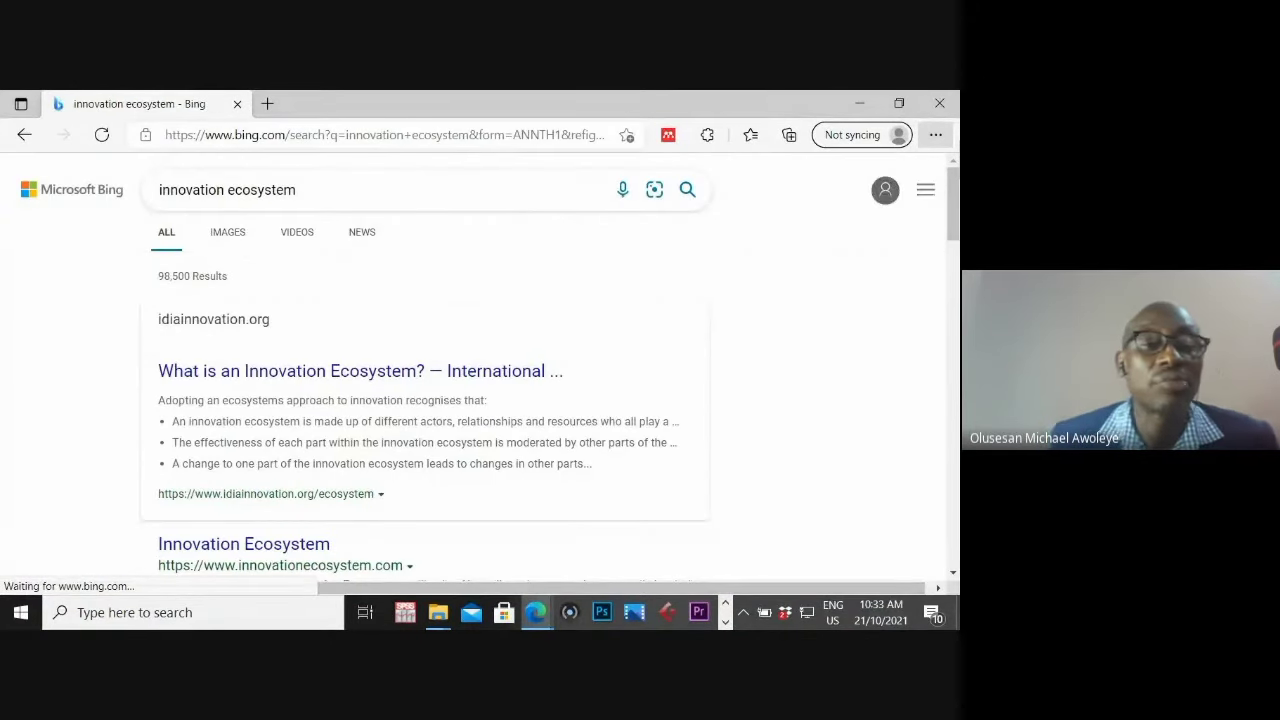
scroll(700, 343, "down", 1)
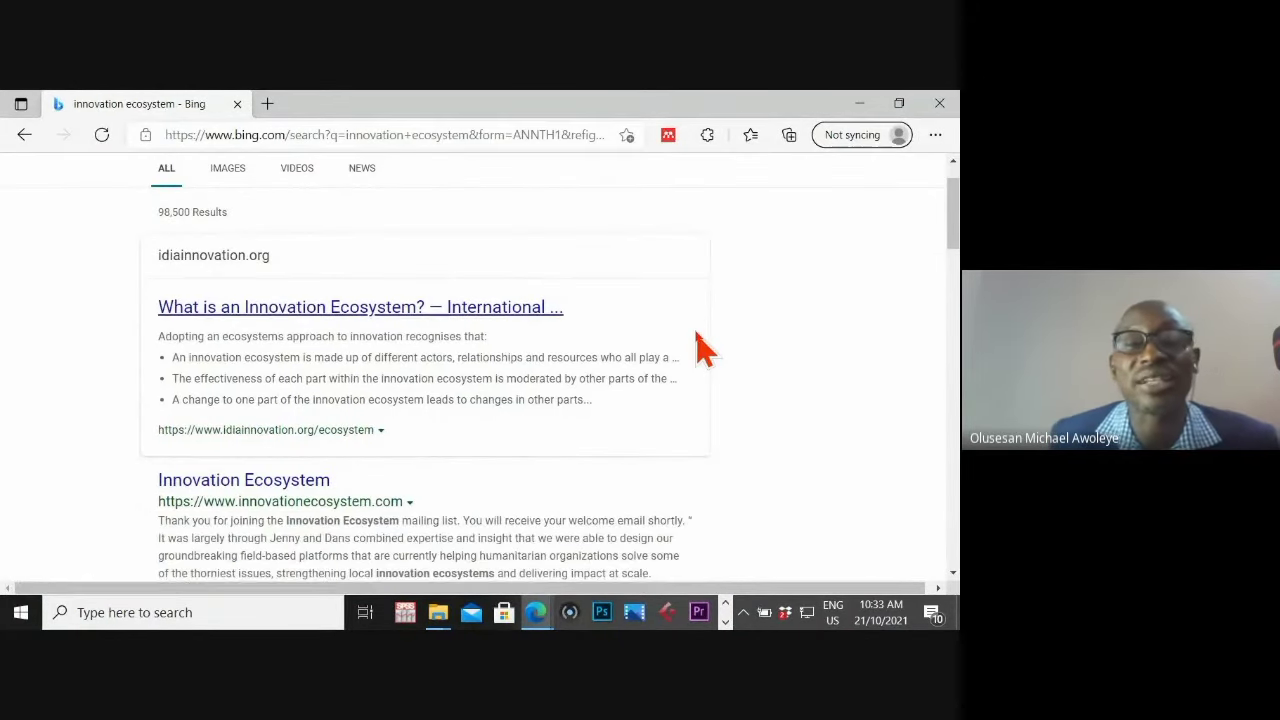
scroll(703, 347, "down", 3)
scroll(703, 347, "down", 3)
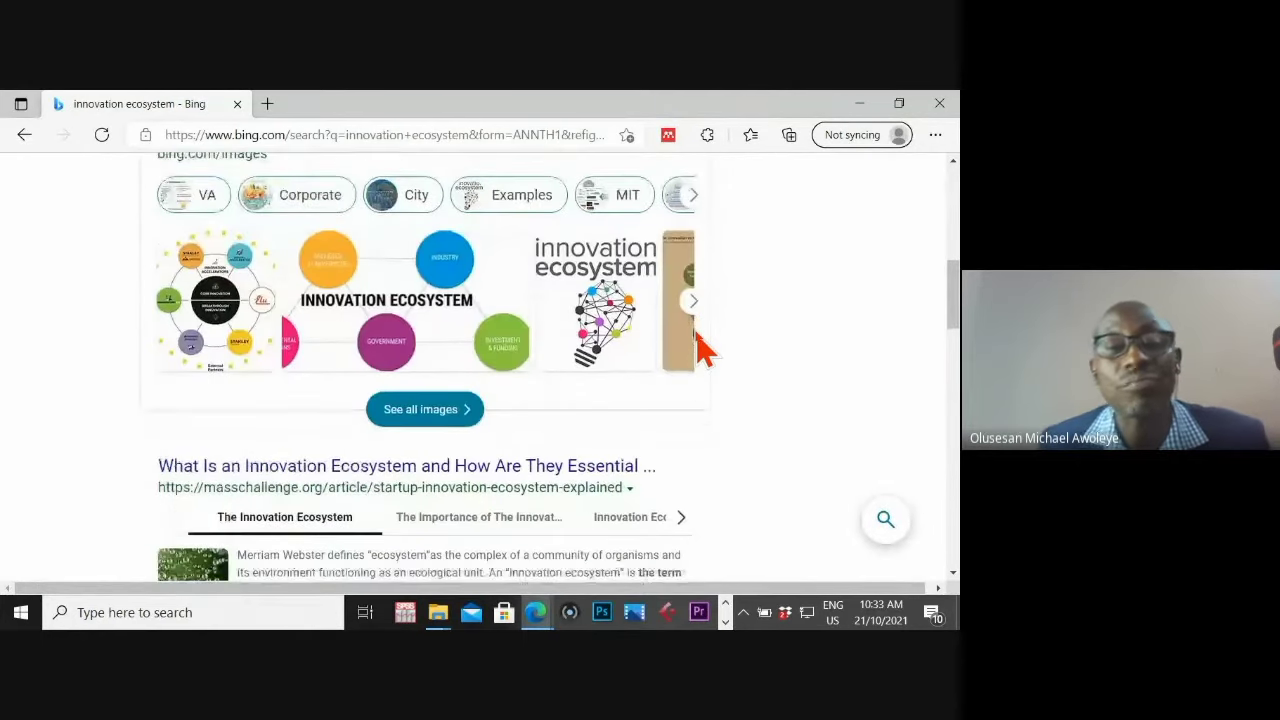
scroll(700, 343, "up", 3)
scroll(697, 349, "up", 3)
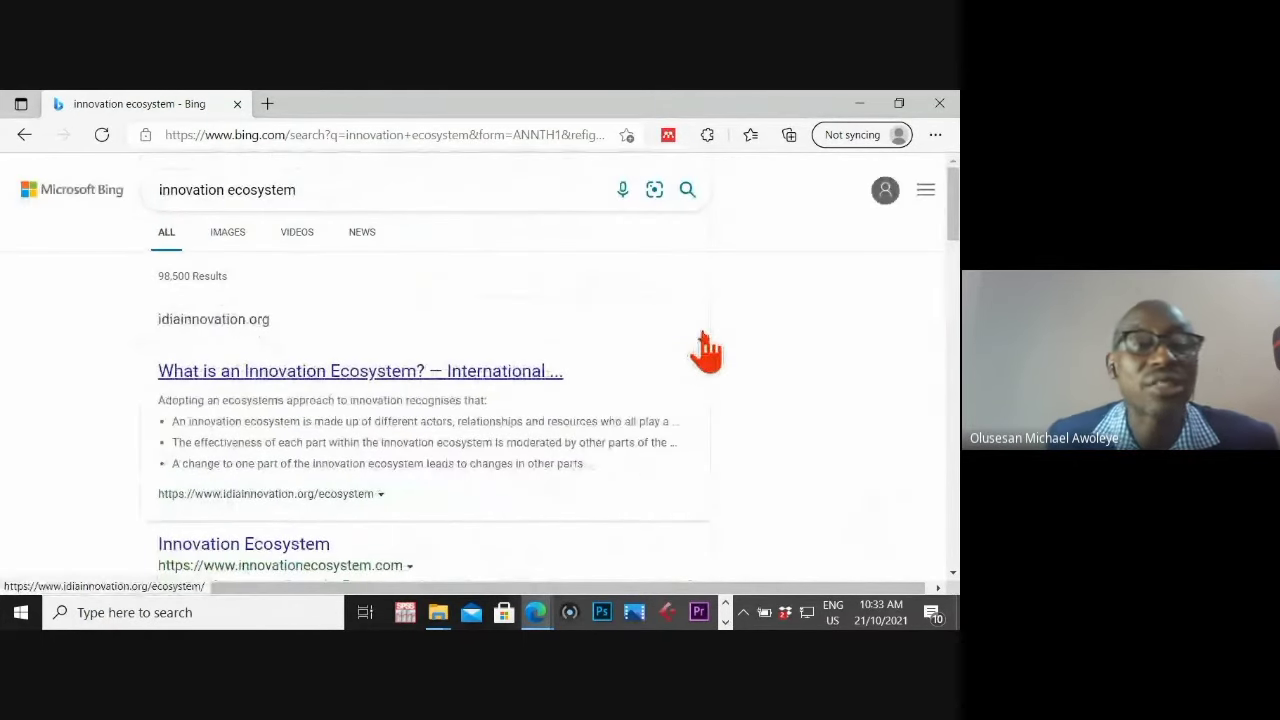
Step: Open Mendeley Web Importer on the Bing results page, dismissing its sign-in prompt
left_click(668, 137)
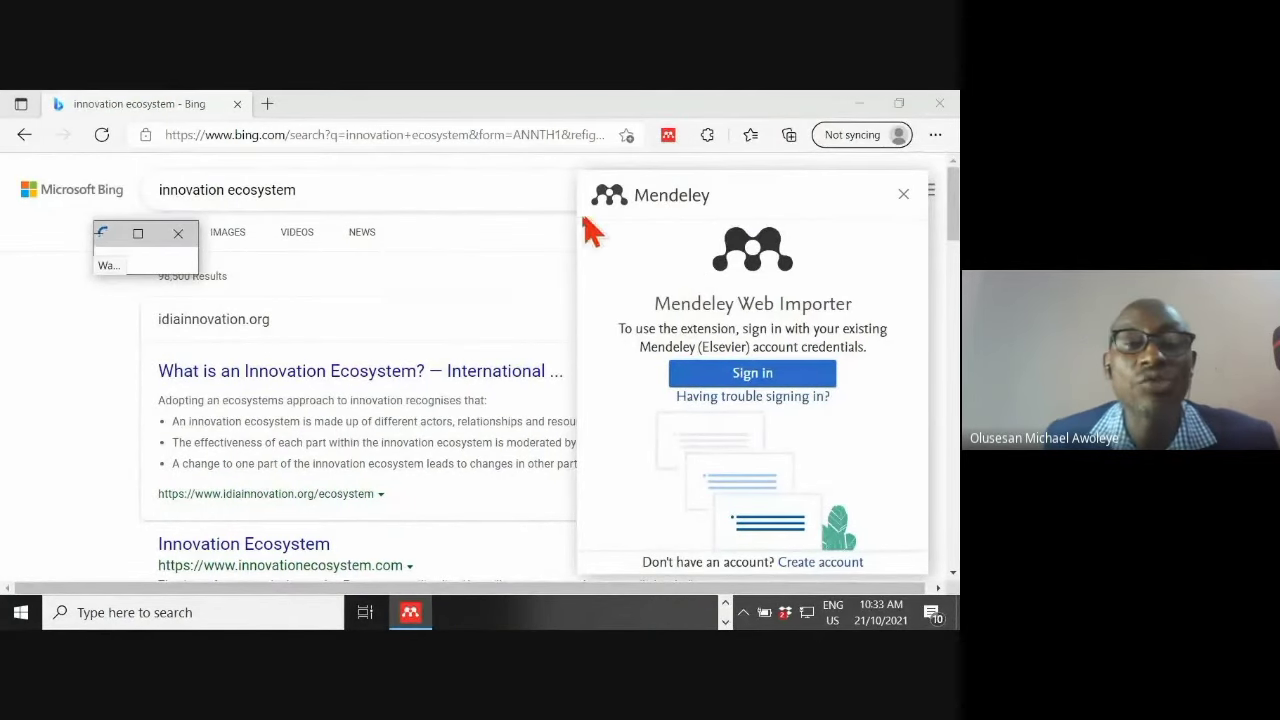
left_click(903, 194)
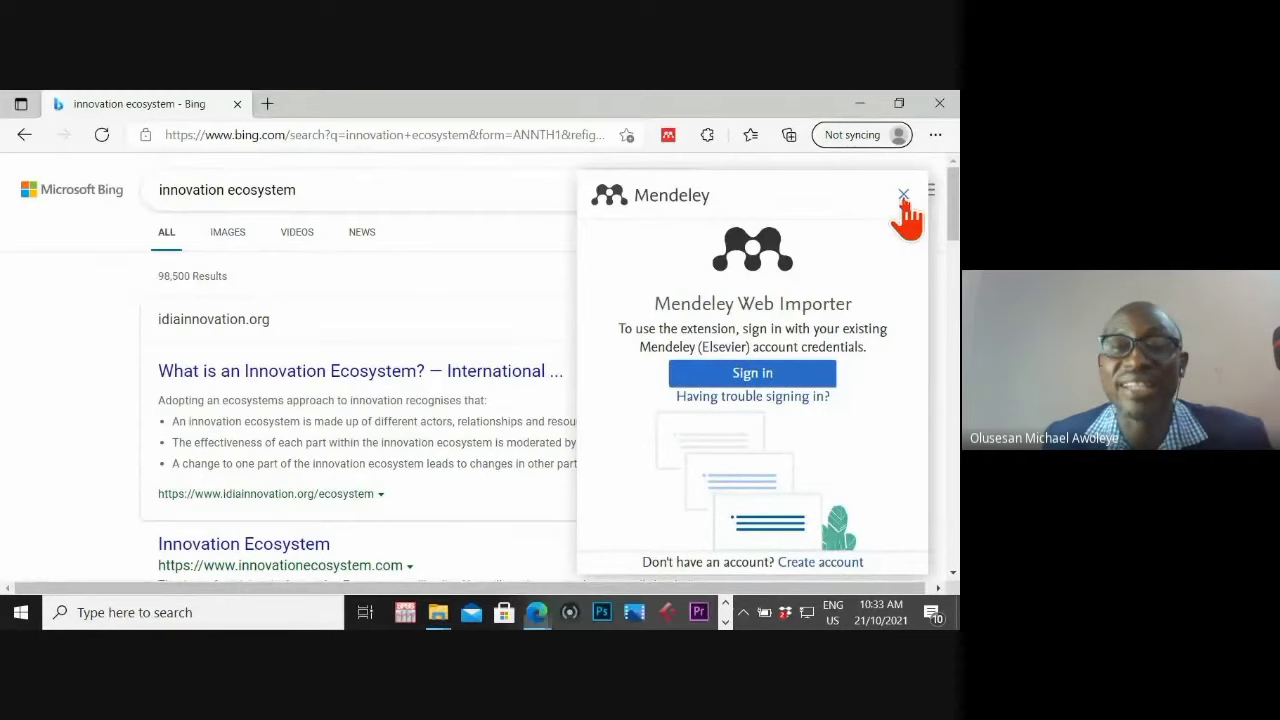
left_click(668, 136)
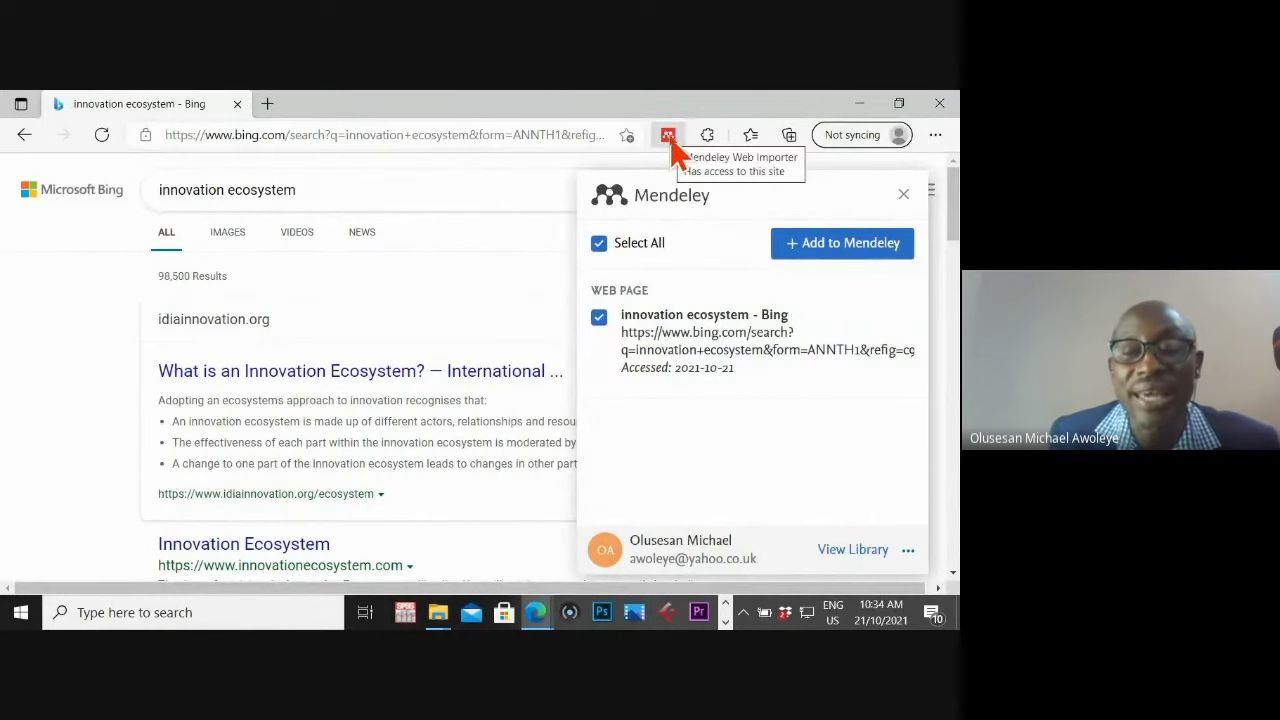
scroll(708, 388, "down", 2)
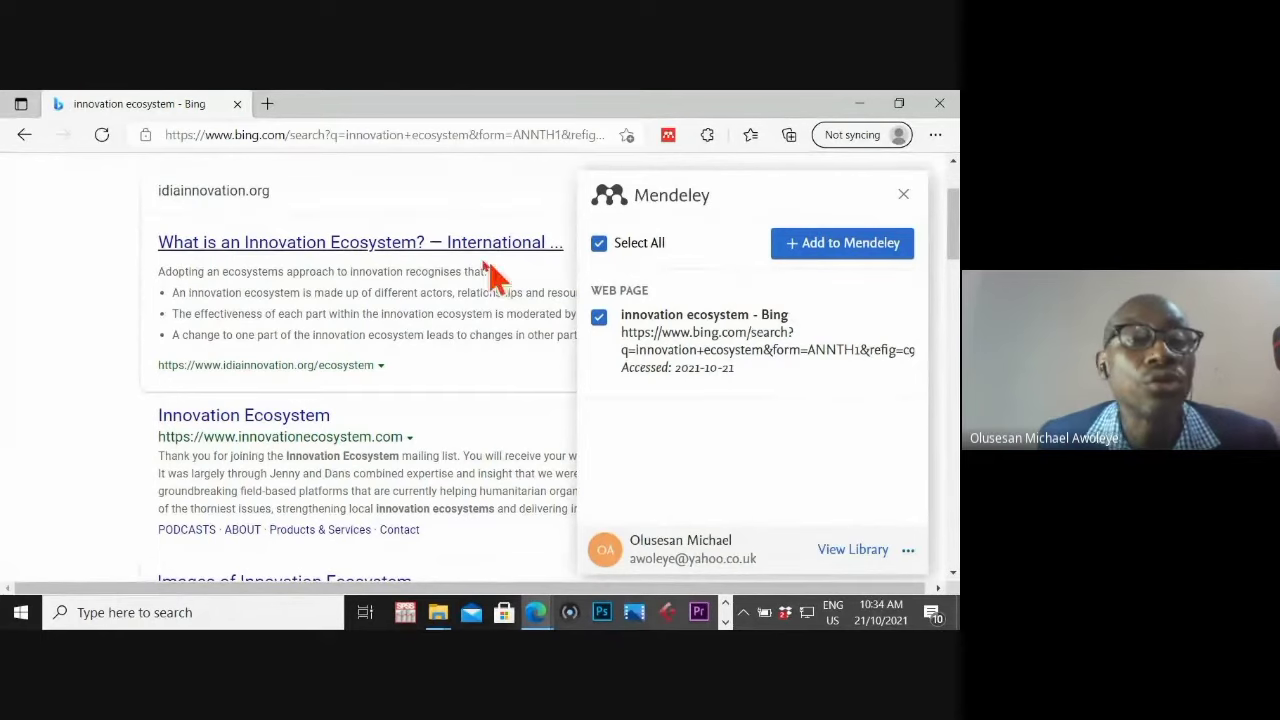
Step: Open the first Bing result in a new tab, then close the importer and browse the results
key("ctrl+shift+k")
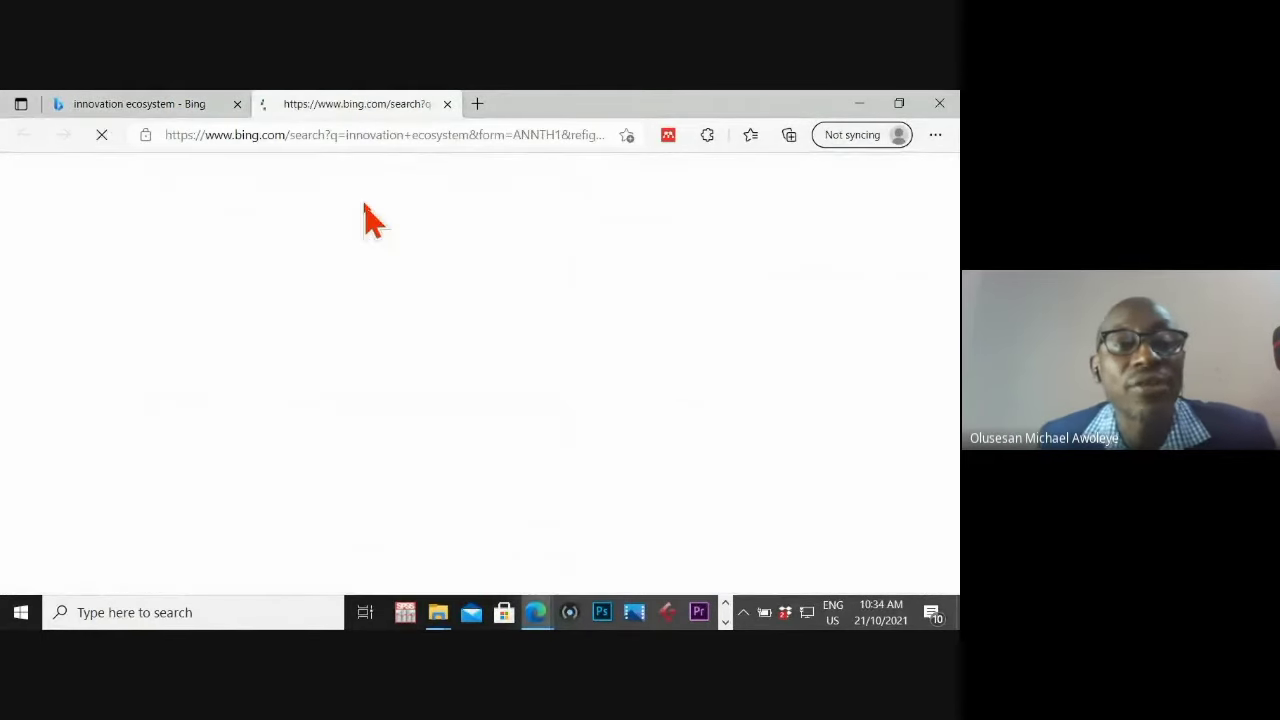
left_click(135, 110)
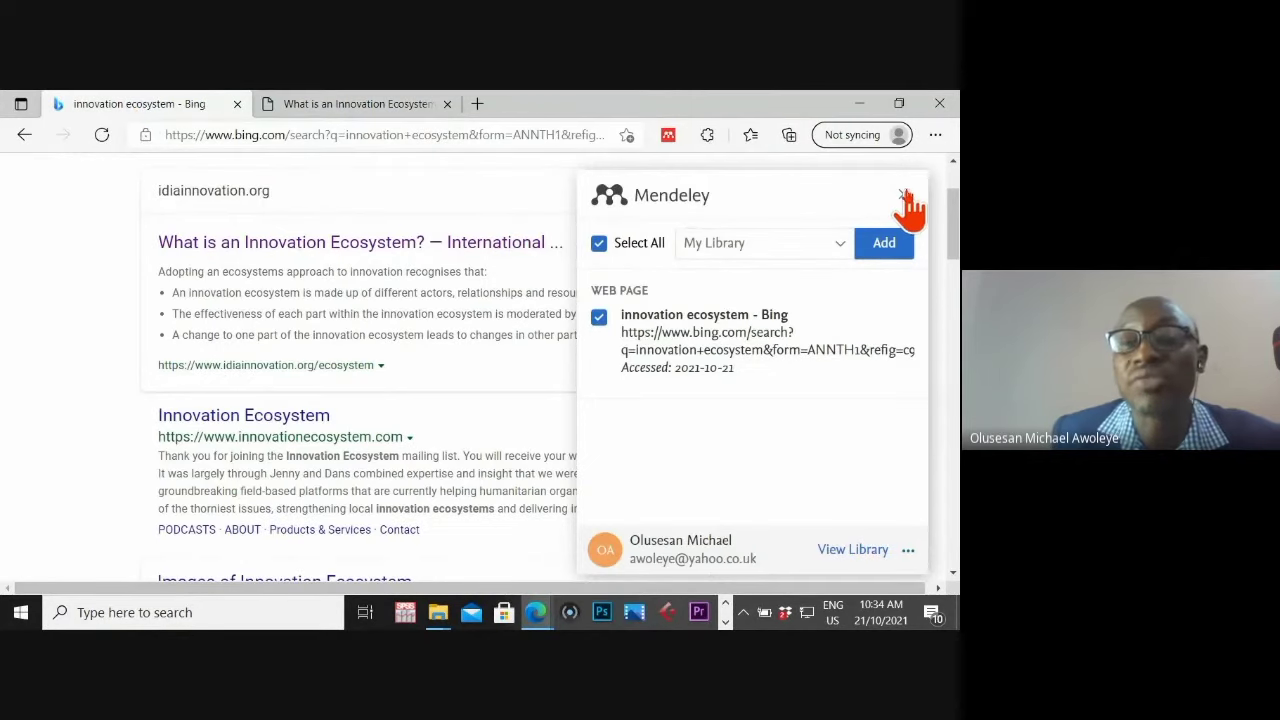
left_click(904, 196)
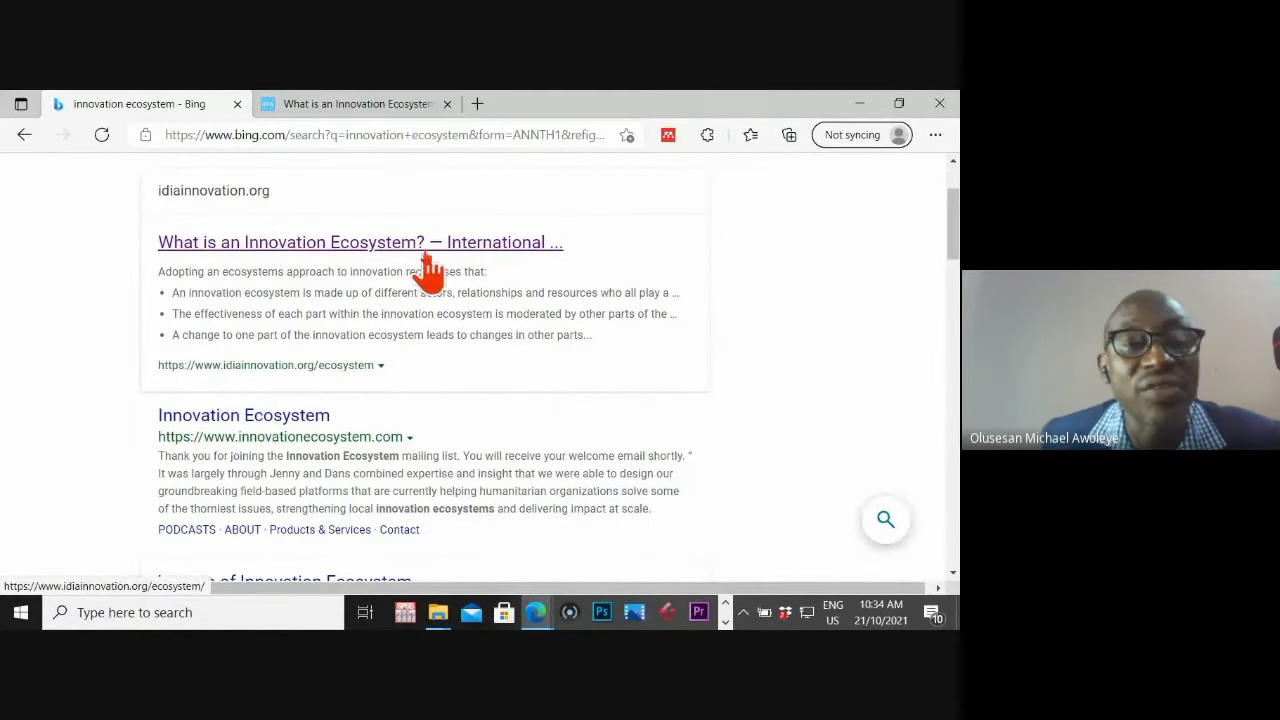
scroll(520, 310, "down", 2)
scroll(471, 286, "down", 2)
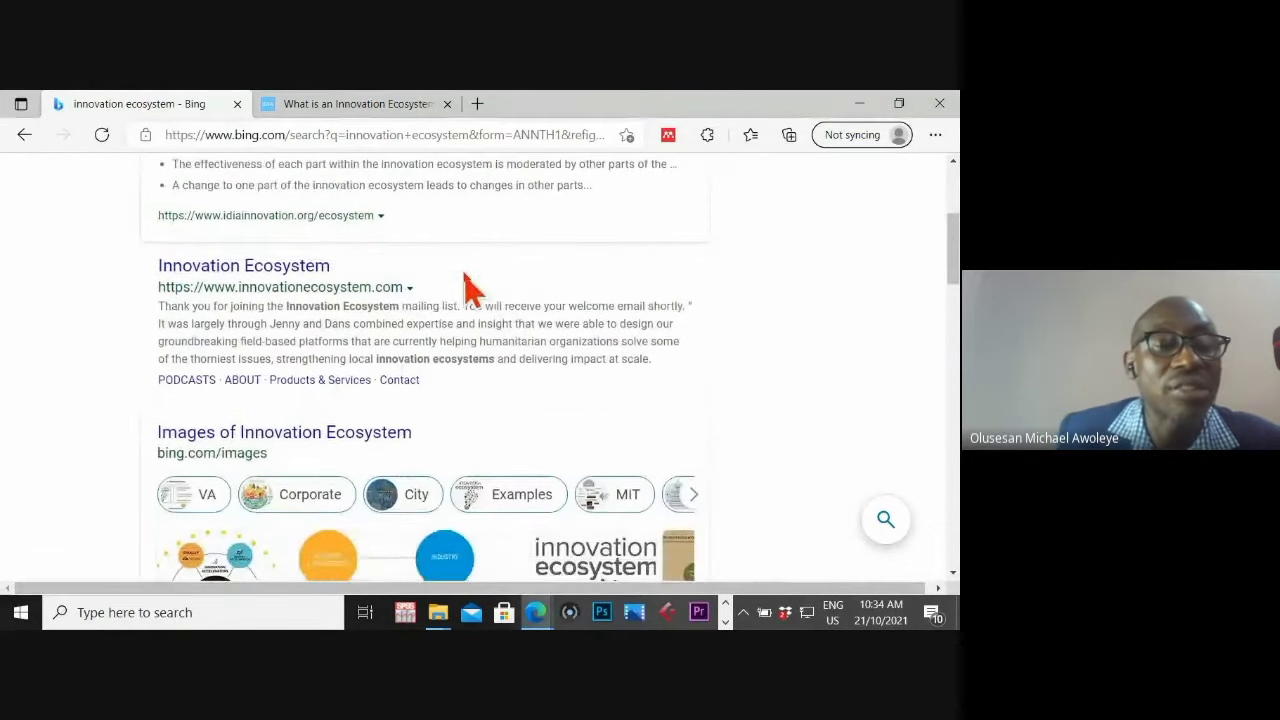
scroll(600, 360, "down", 3)
scroll(714, 340, "down", 3)
scroll(714, 350, "up", 1)
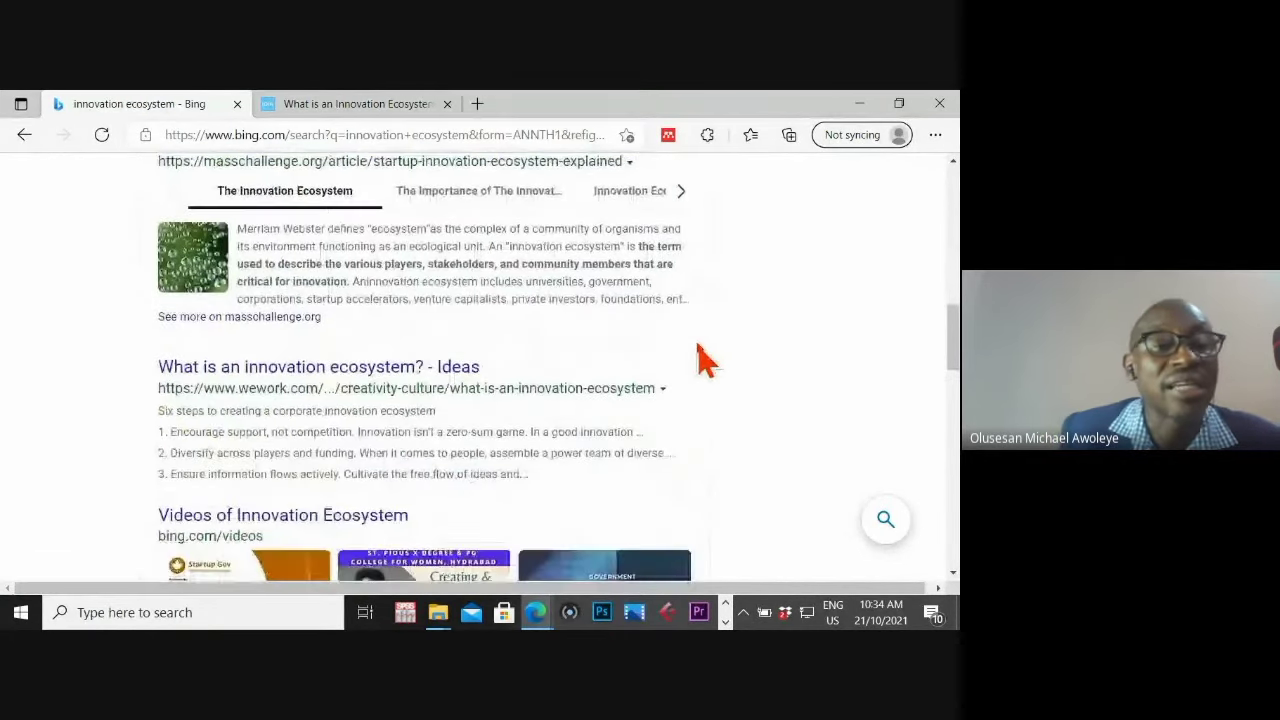
scroll(694, 391, "down", 1)
scroll(694, 391, "down", 2)
scroll(694, 391, "down", 3)
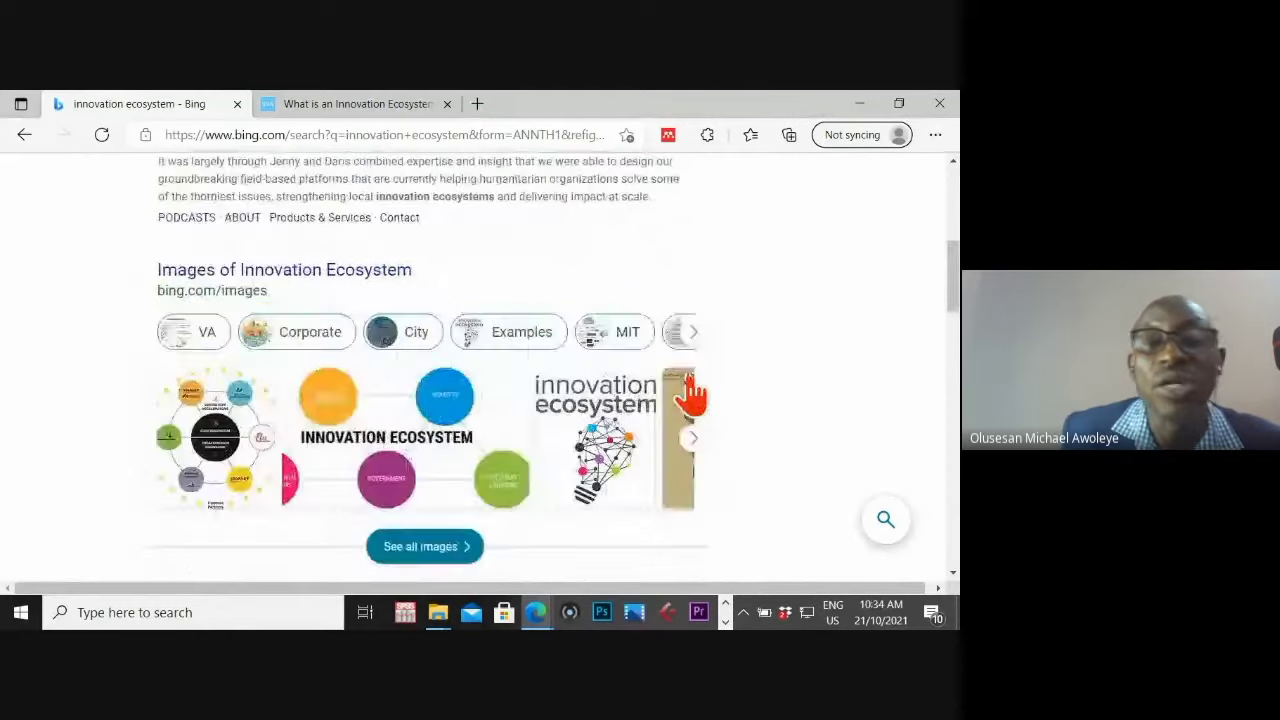
scroll(697, 300, "up", 10)
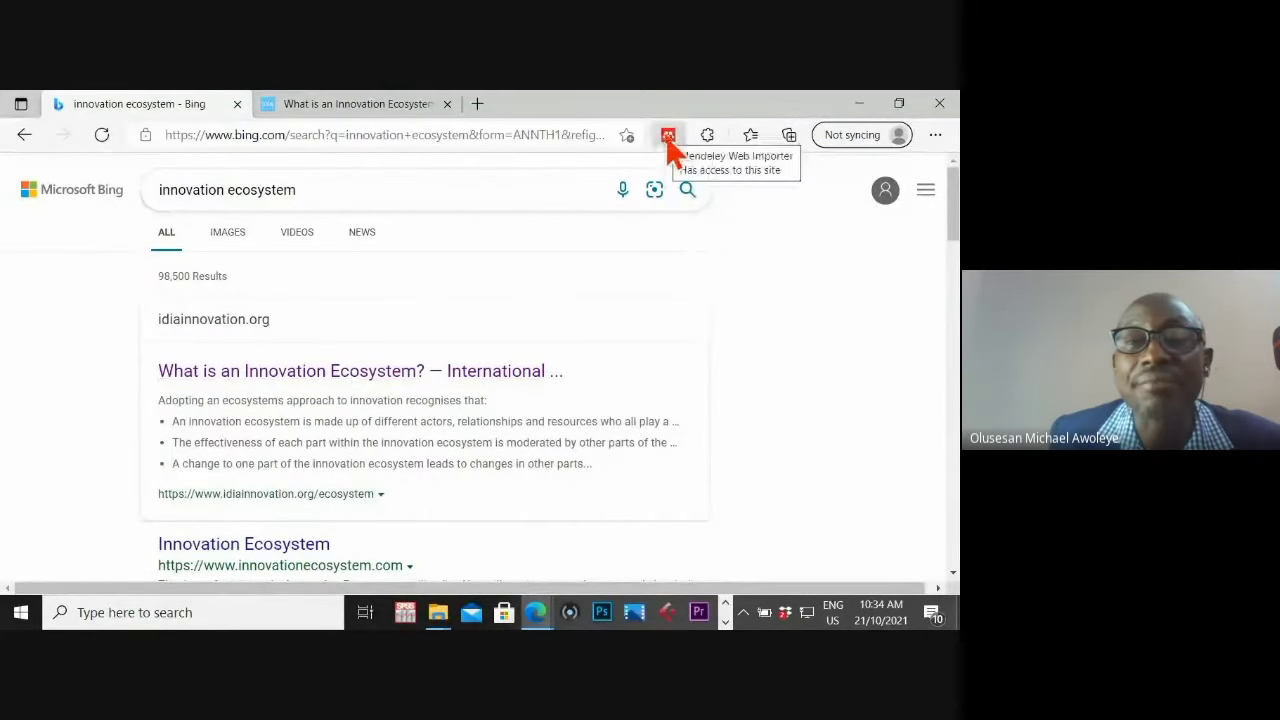
Step: In the importer, untick Select All, check the collection list, and reselect the Bing page entry
left_click(885, 192)
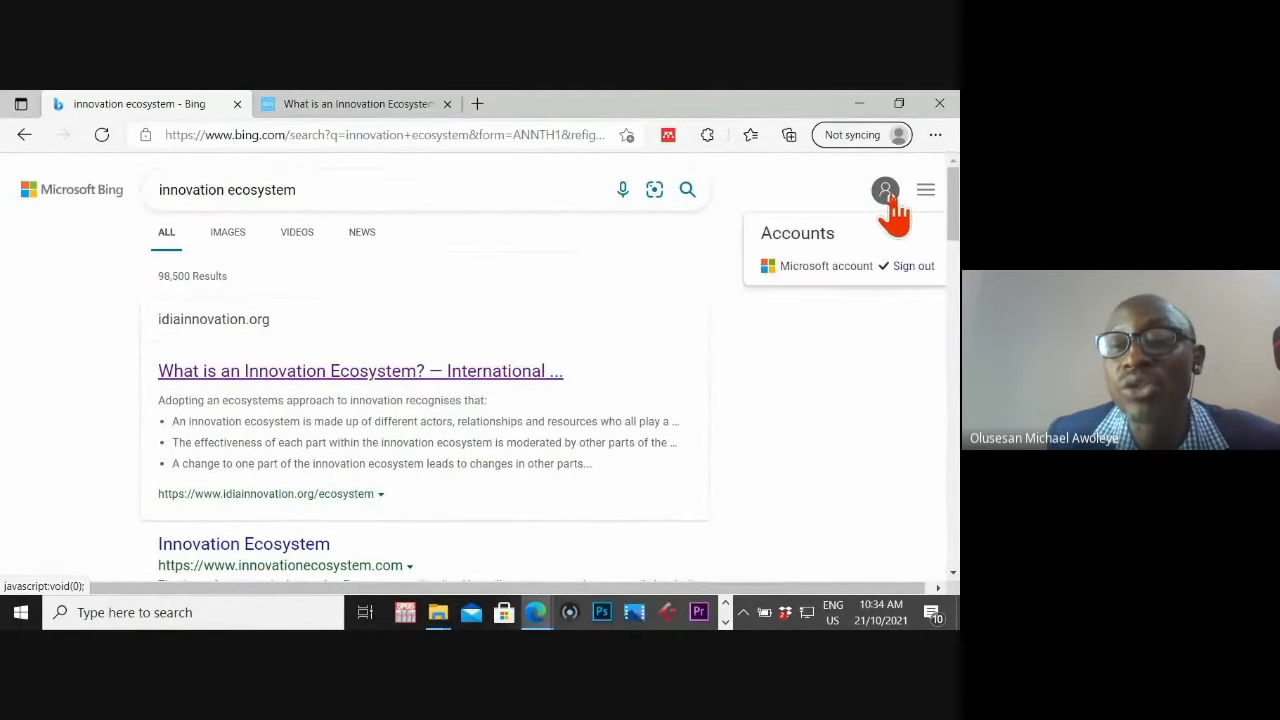
left_click(669, 137)
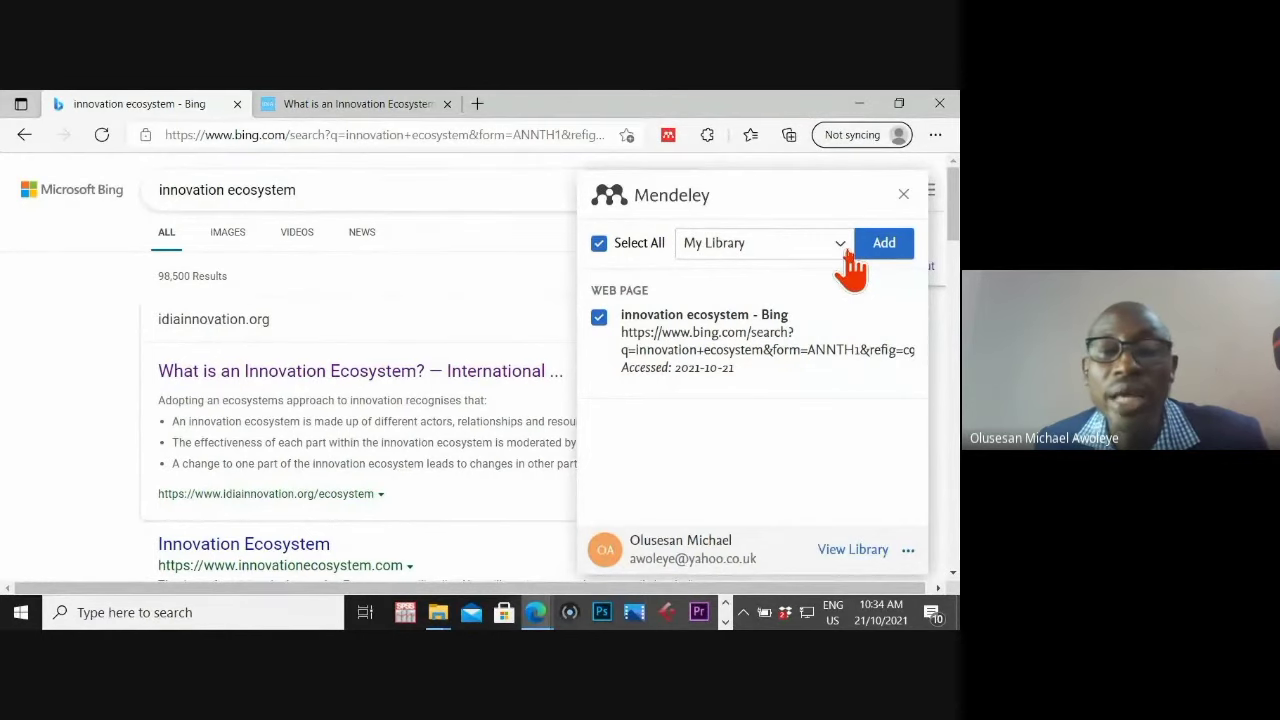
left_click(599, 244)
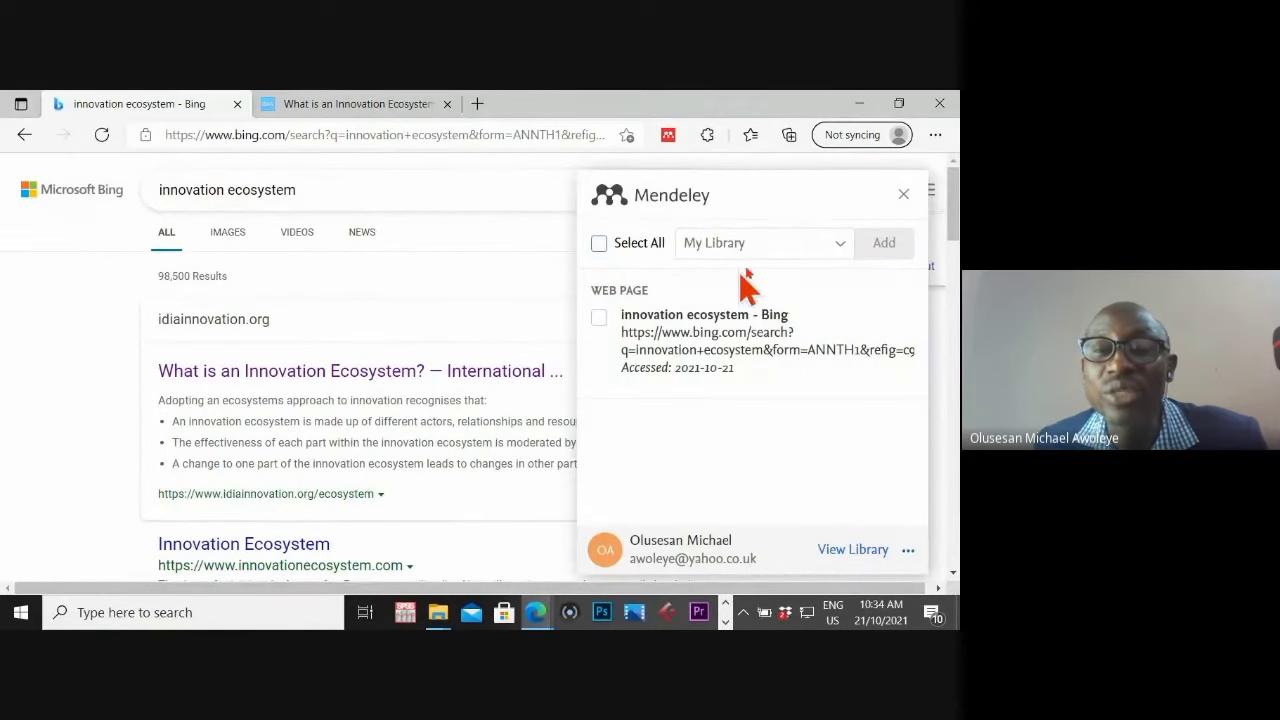
left_click(838, 250)
left_click(830, 255)
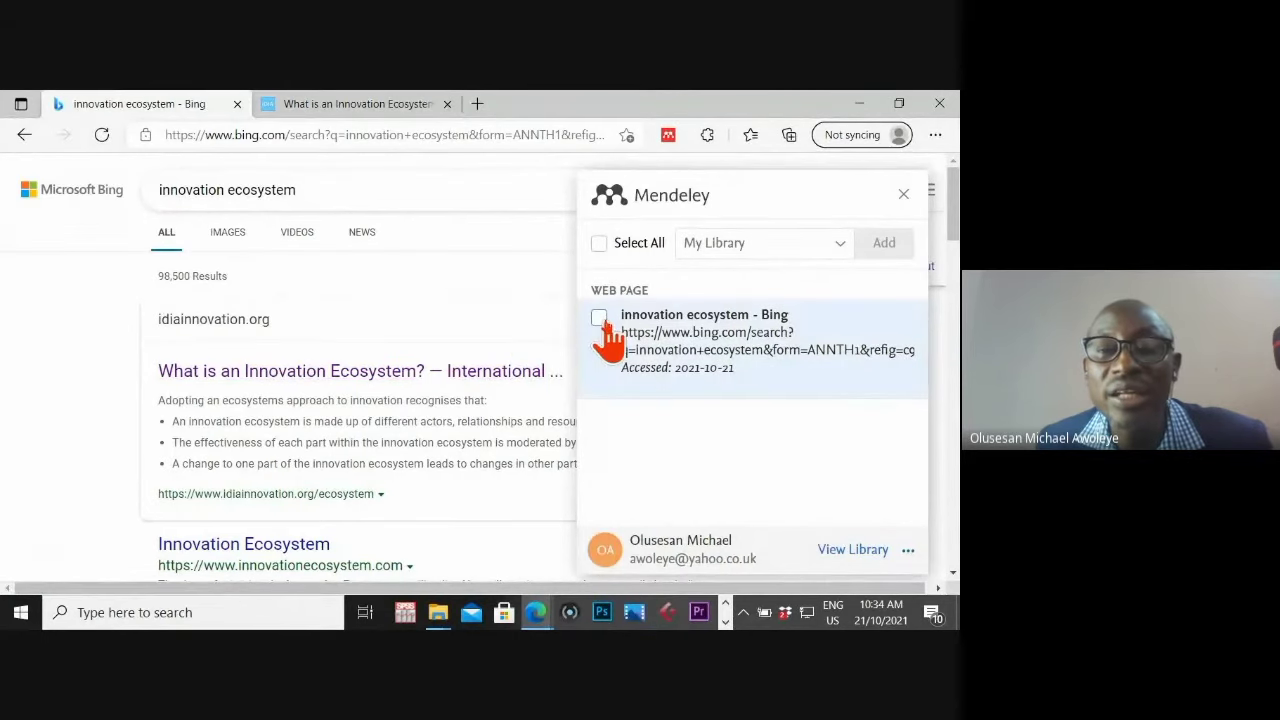
left_click(598, 318)
Step: Close the importer and switch to the IDIA 'What is an Innovation Ecosystem?' article tab
scroll(490, 345, "down", 2)
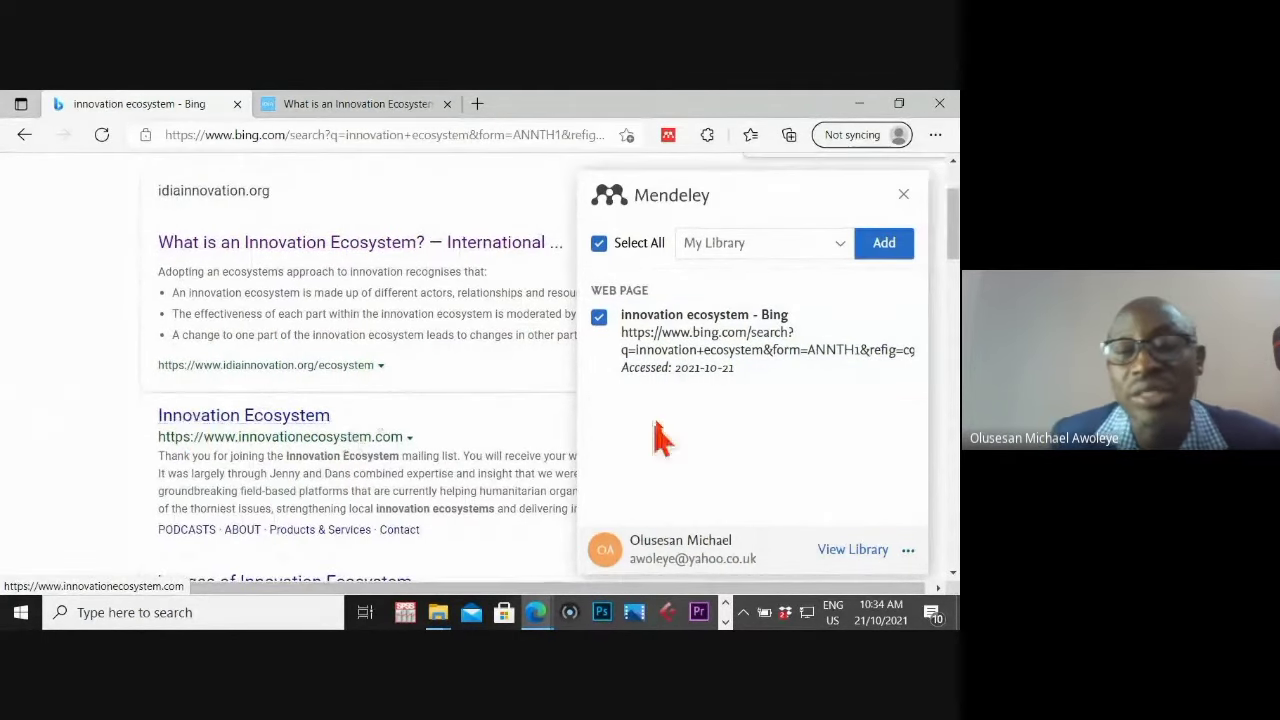
scroll(760, 410, "down", 1)
scroll(762, 410, "down", 1)
scroll(760, 405, "up", 3)
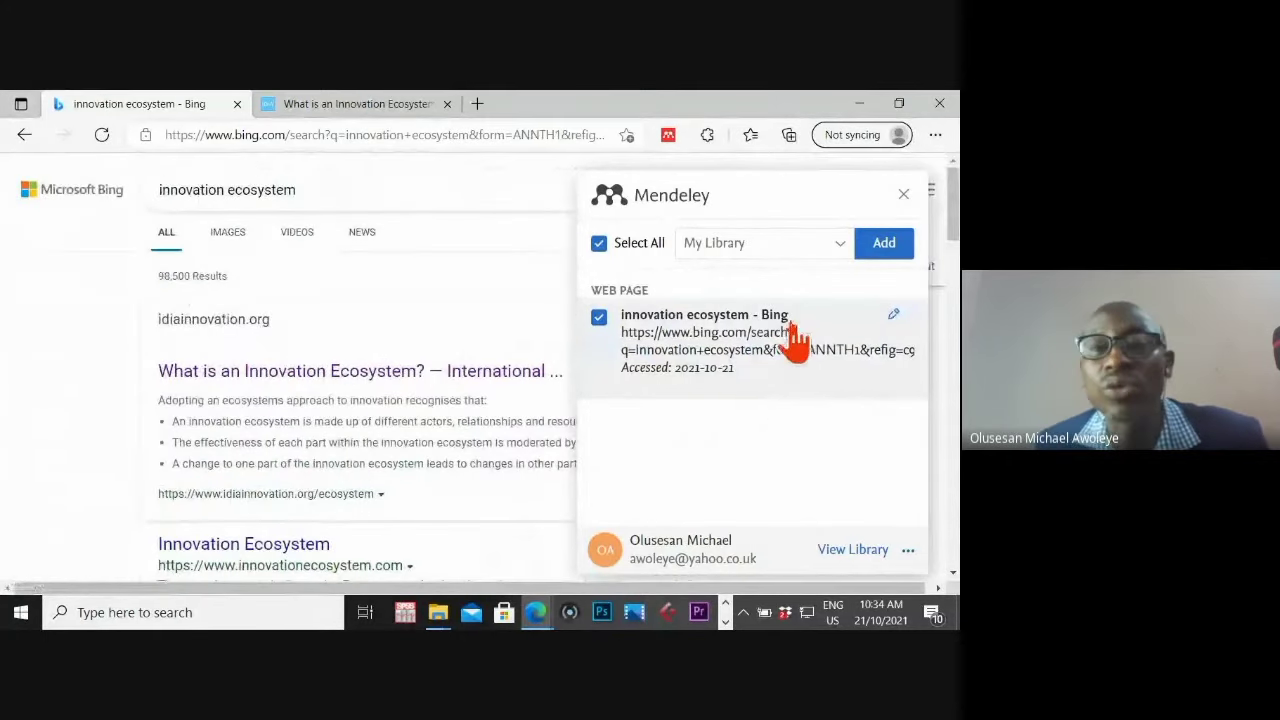
left_click(903, 194)
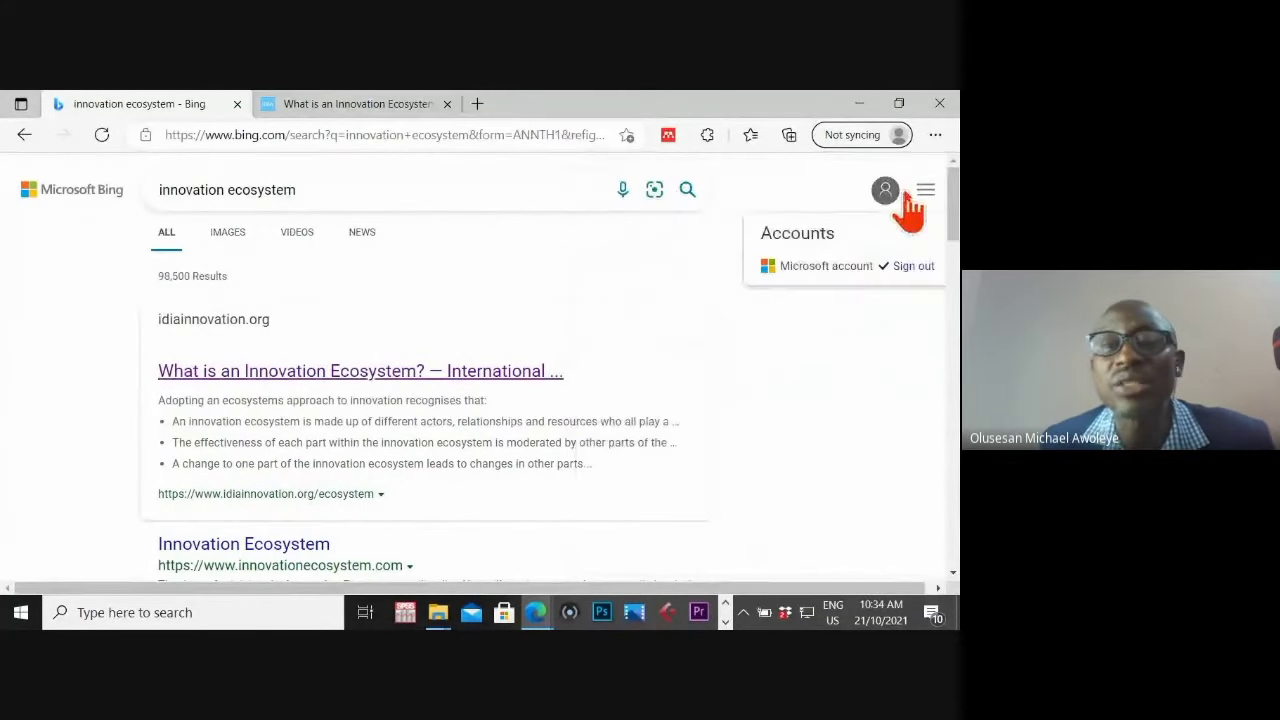
left_click(352, 106)
Step: Go to Google and search for 'innovation ecosystem'
left_click(333, 136)
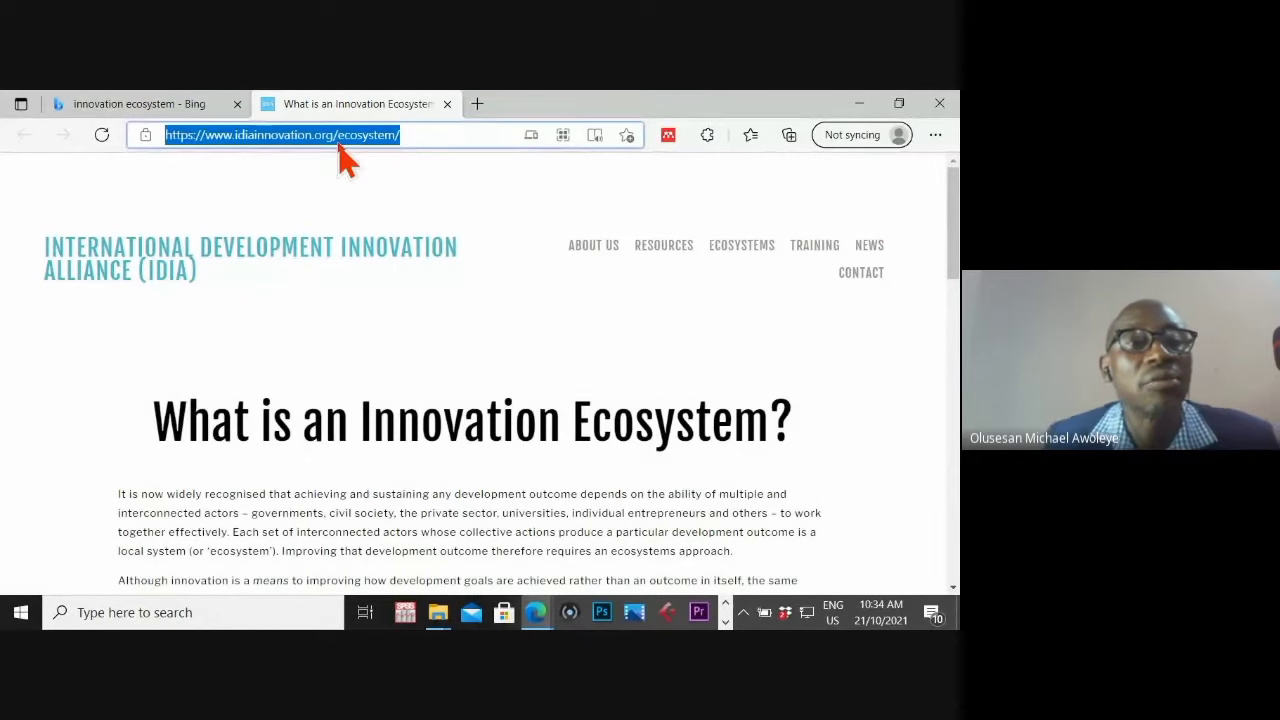
type("g")
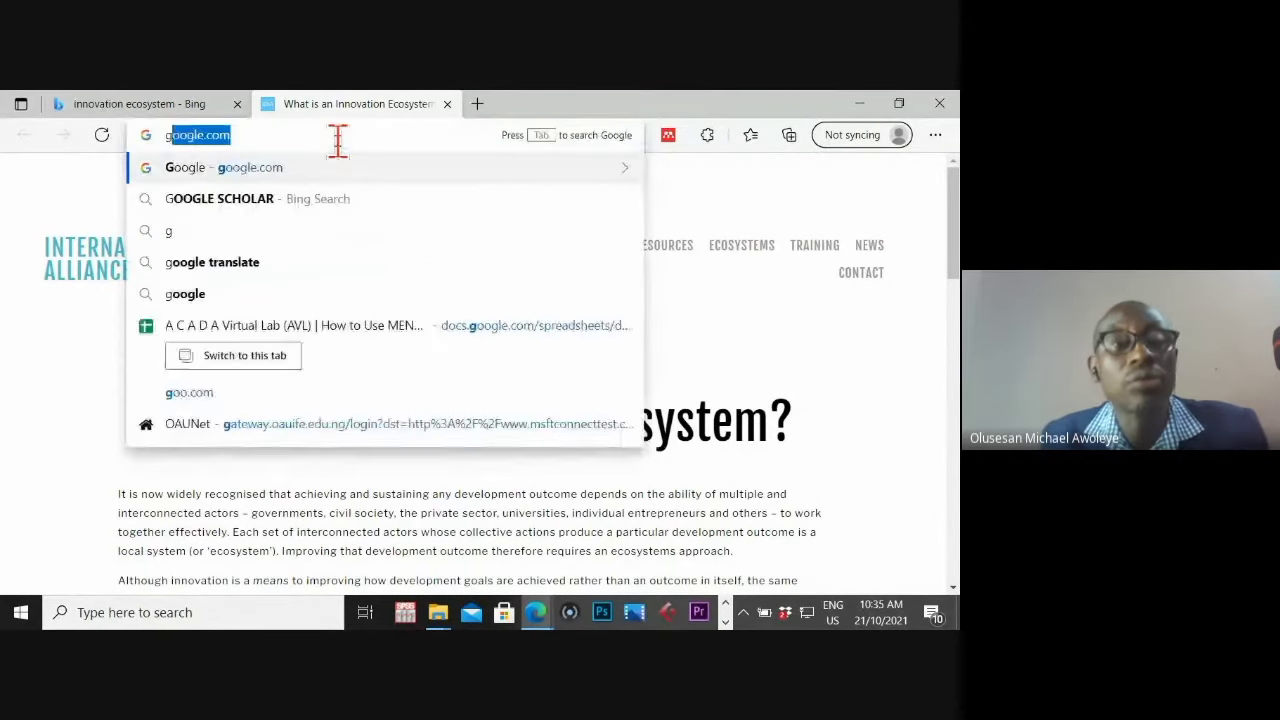
type("oogle")
key("Return")
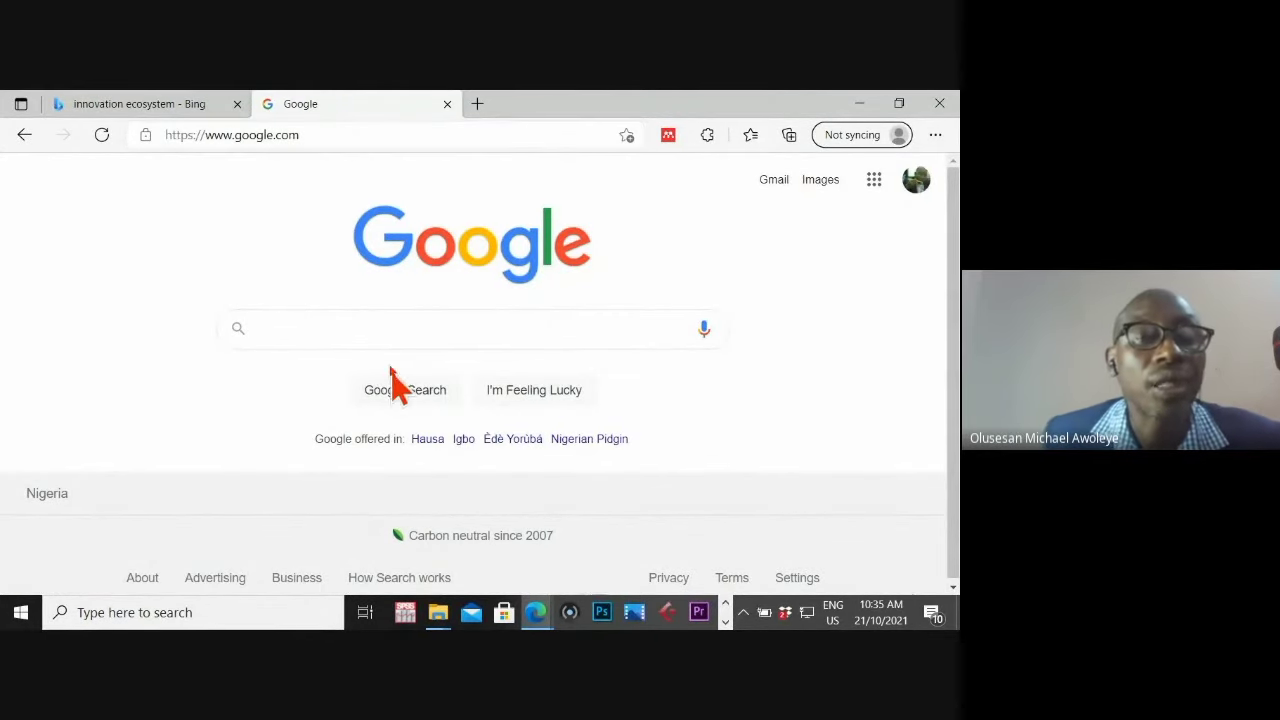
left_click(388, 325)
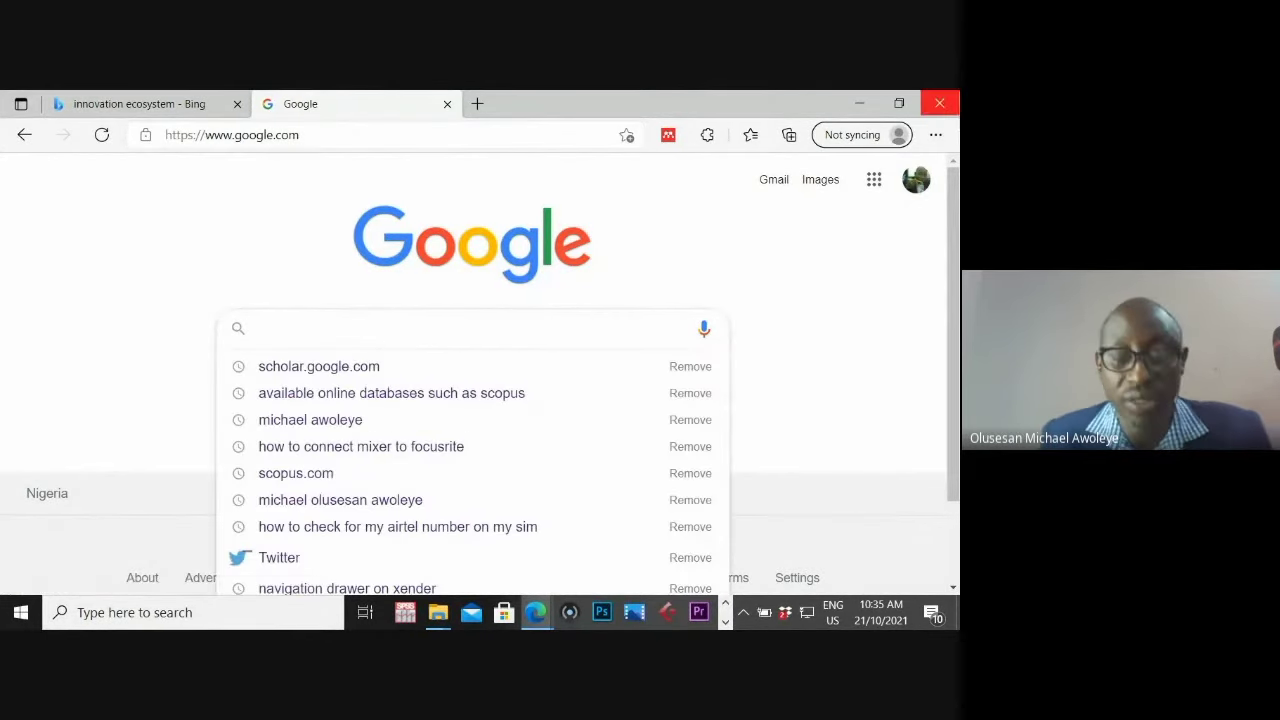
type("innovation e")
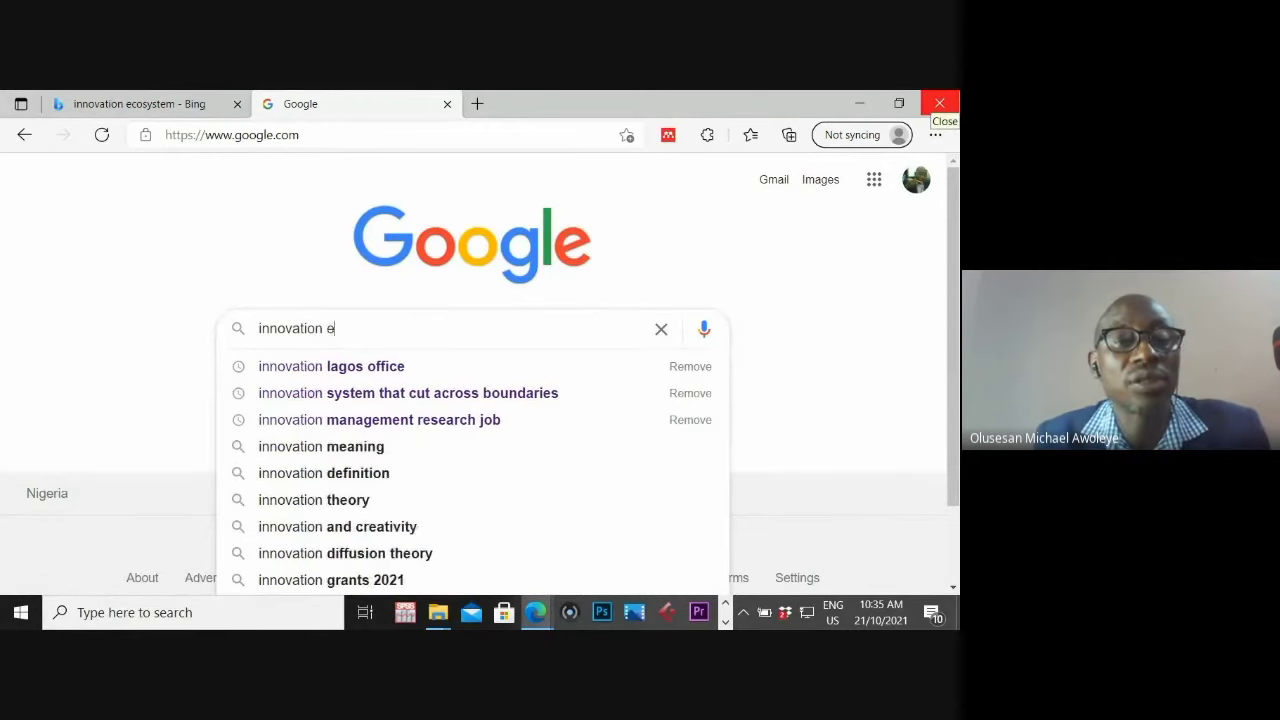
type("cosystem")
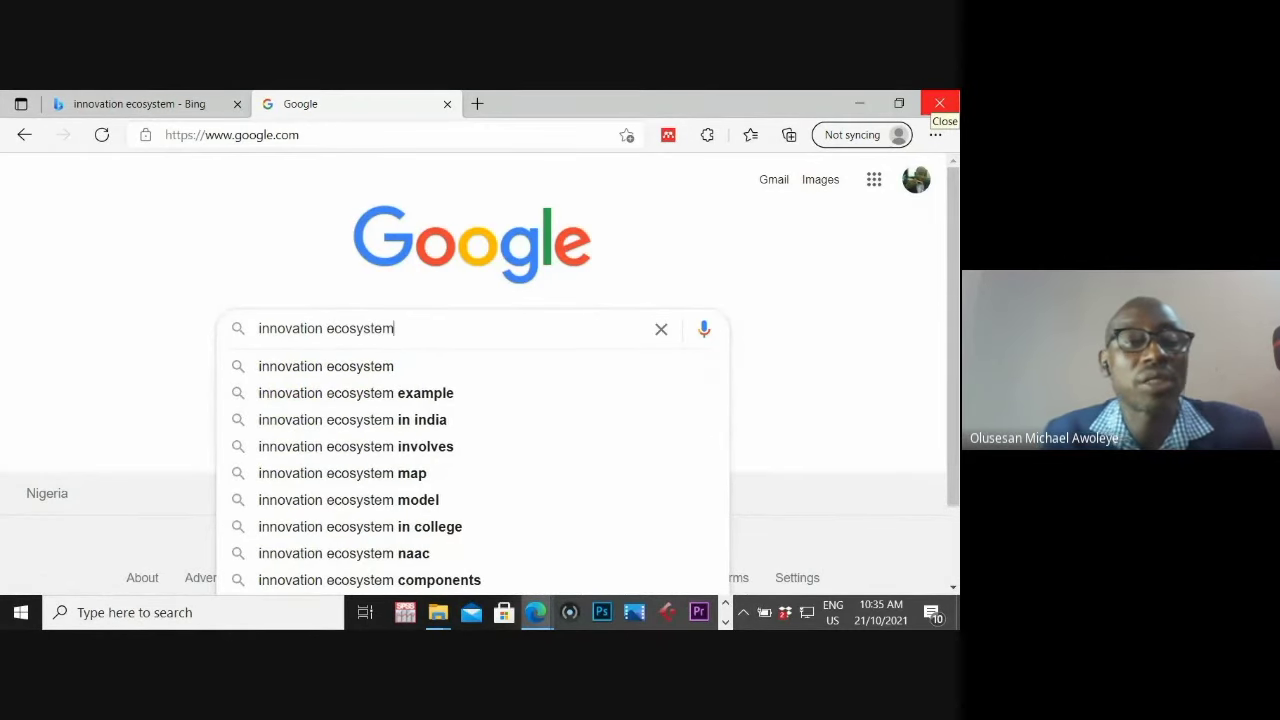
key("Return")
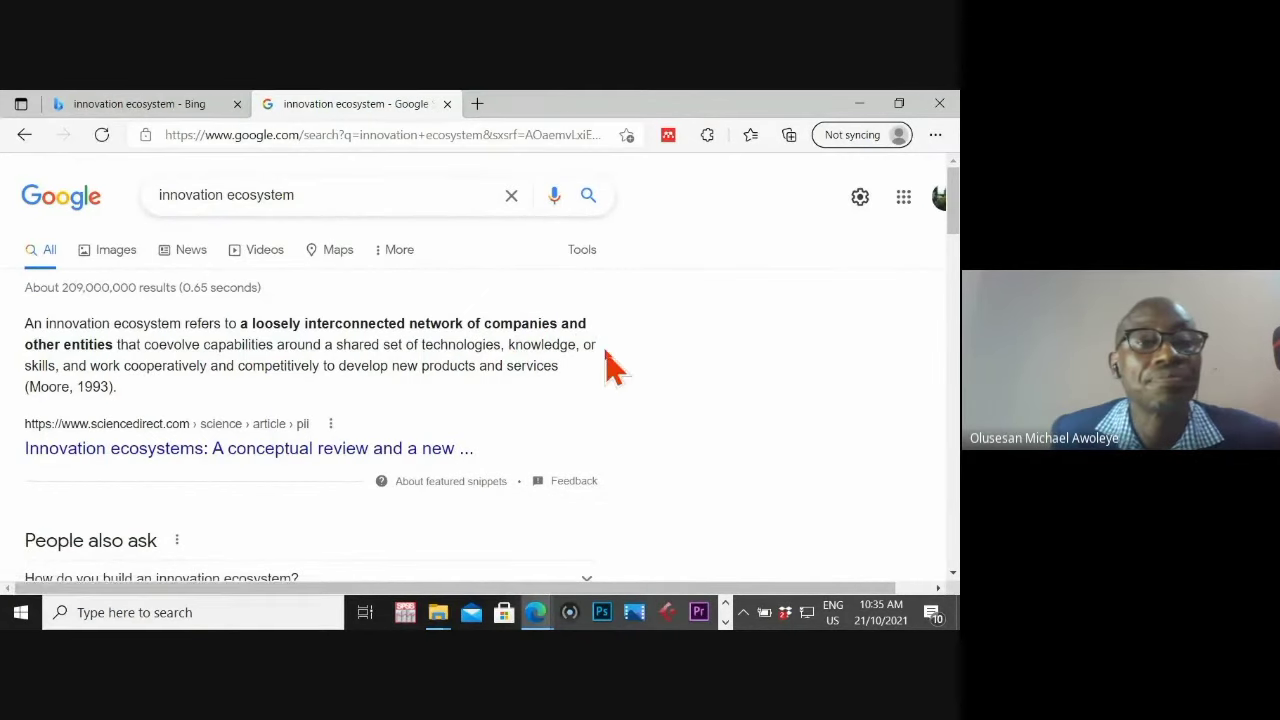
Step: Scroll the roughly 209,000,000 results, then select the query and the web address
scroll(603, 366, "down", 3)
scroll(606, 362, "down", 3)
scroll(605, 366, "up", 5)
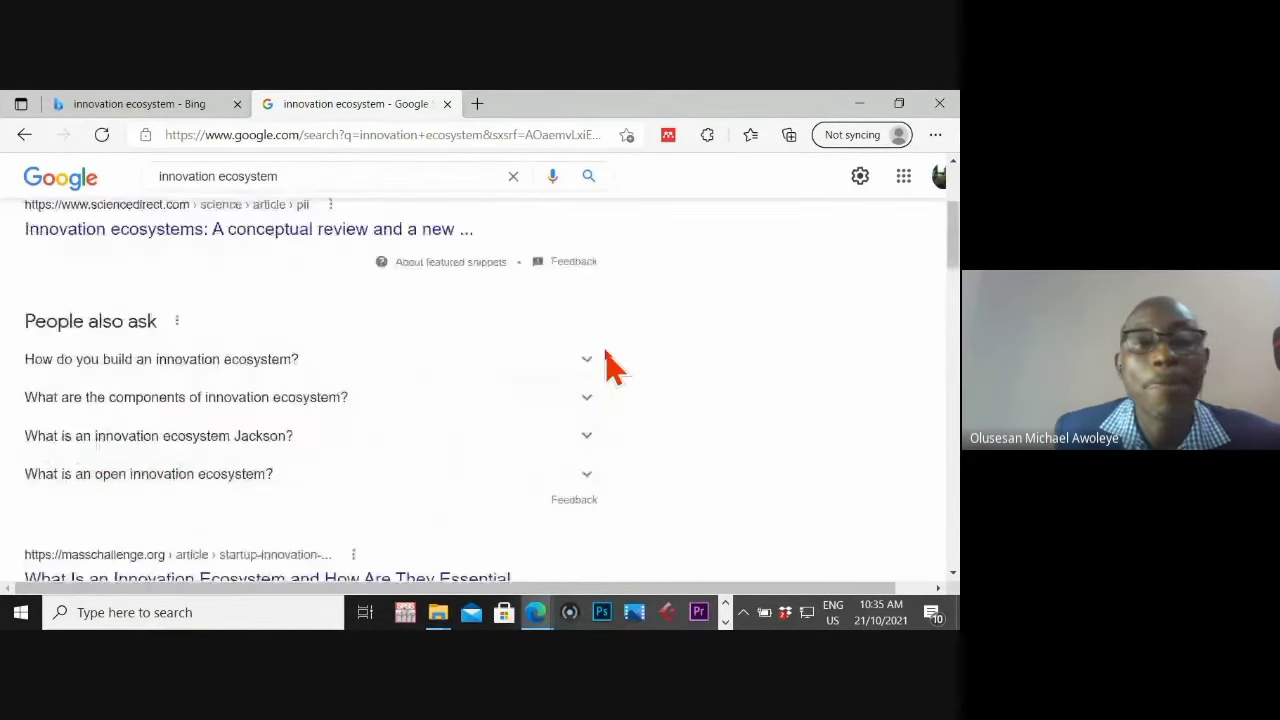
scroll(605, 366, "up", 5)
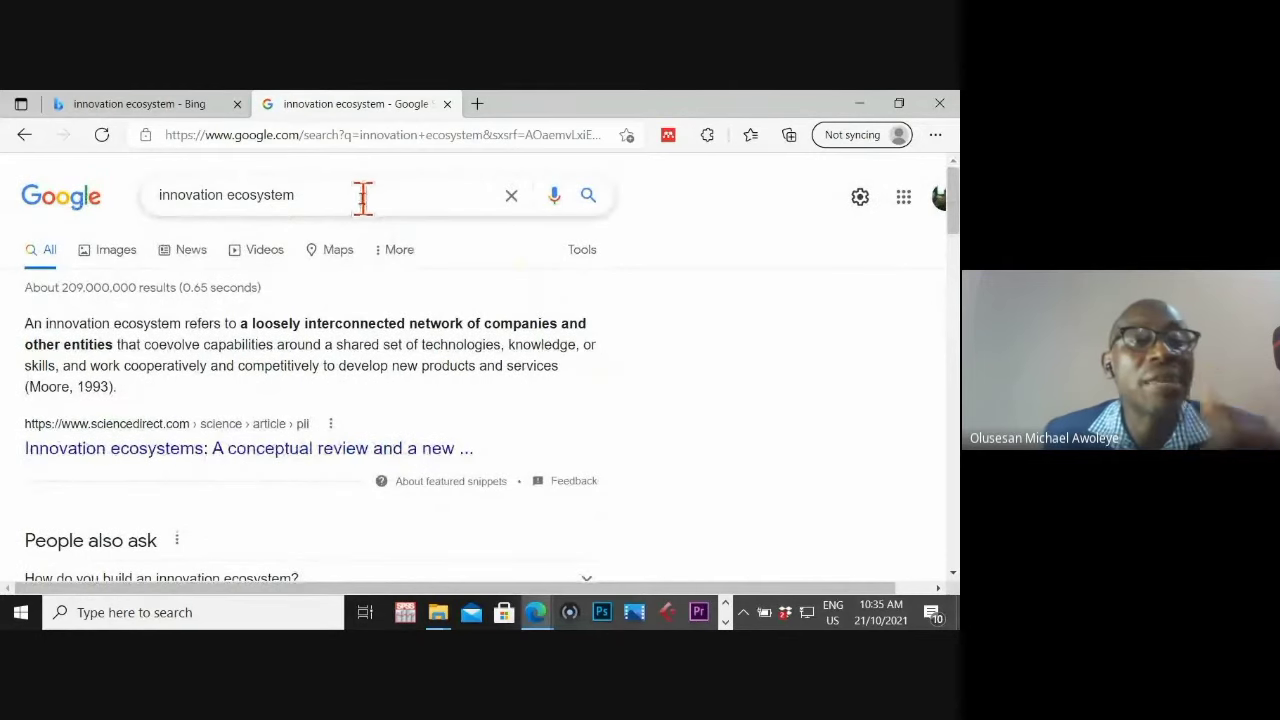
left_click_drag(359, 196, 140, 222)
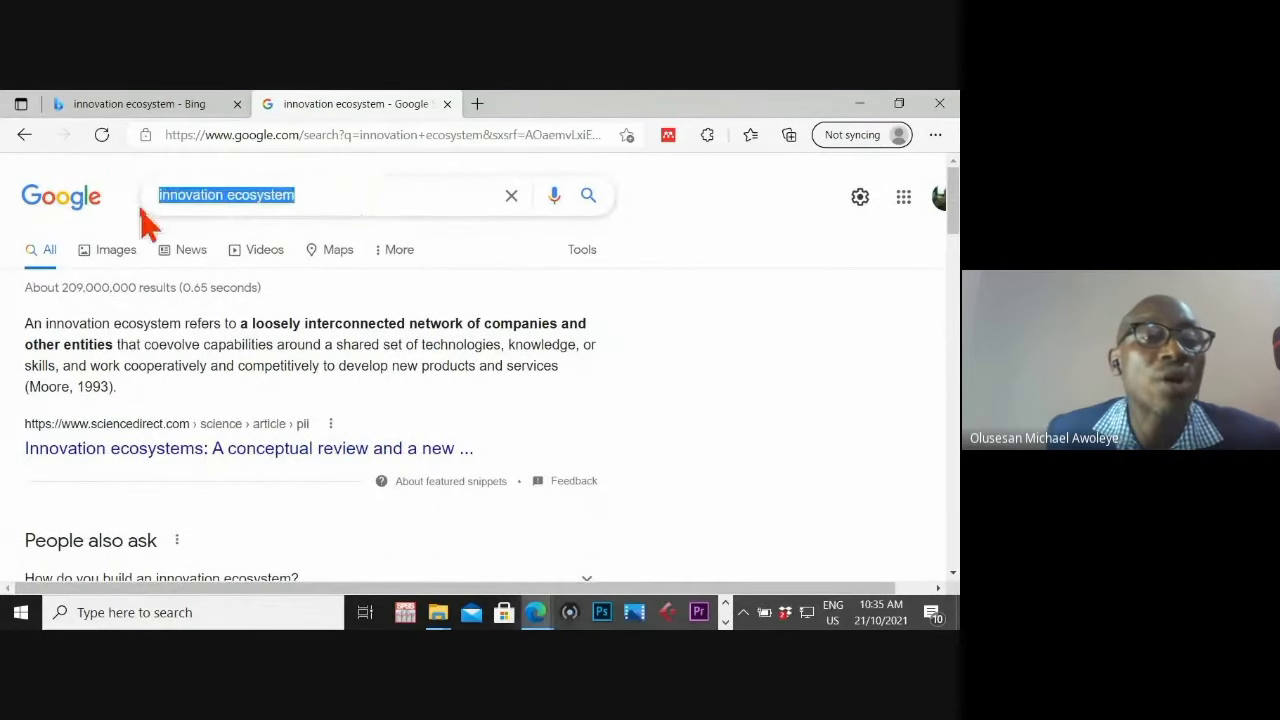
left_click(283, 135)
Step: Search Google Scholar for 'innovation ecosystem' and show the importer's 13 detected references
type("scholar.google.com")
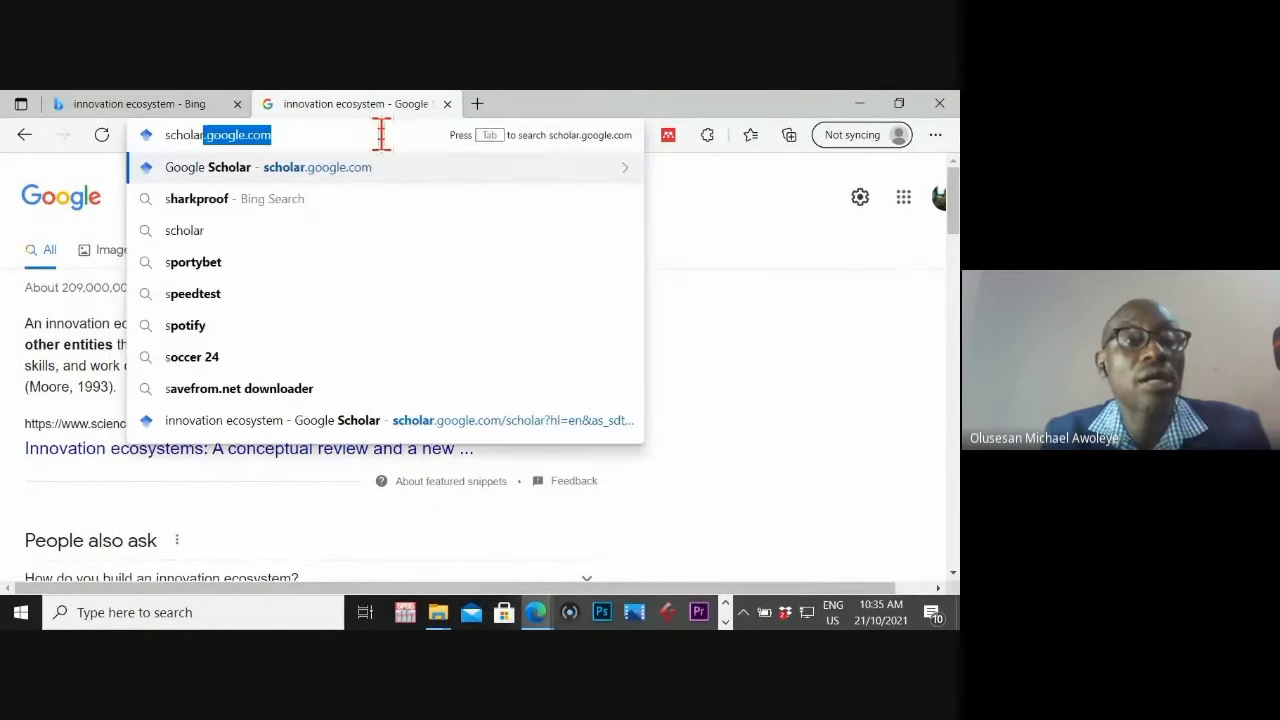
key("Return")
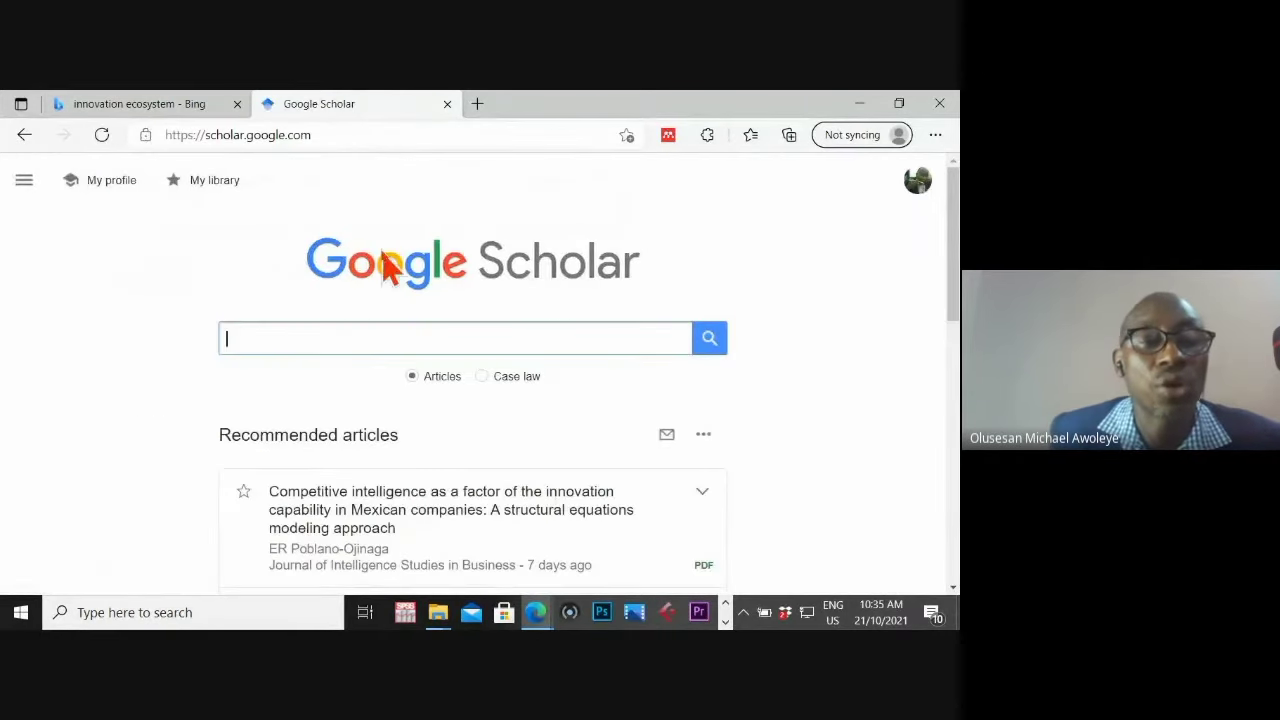
type("inn")
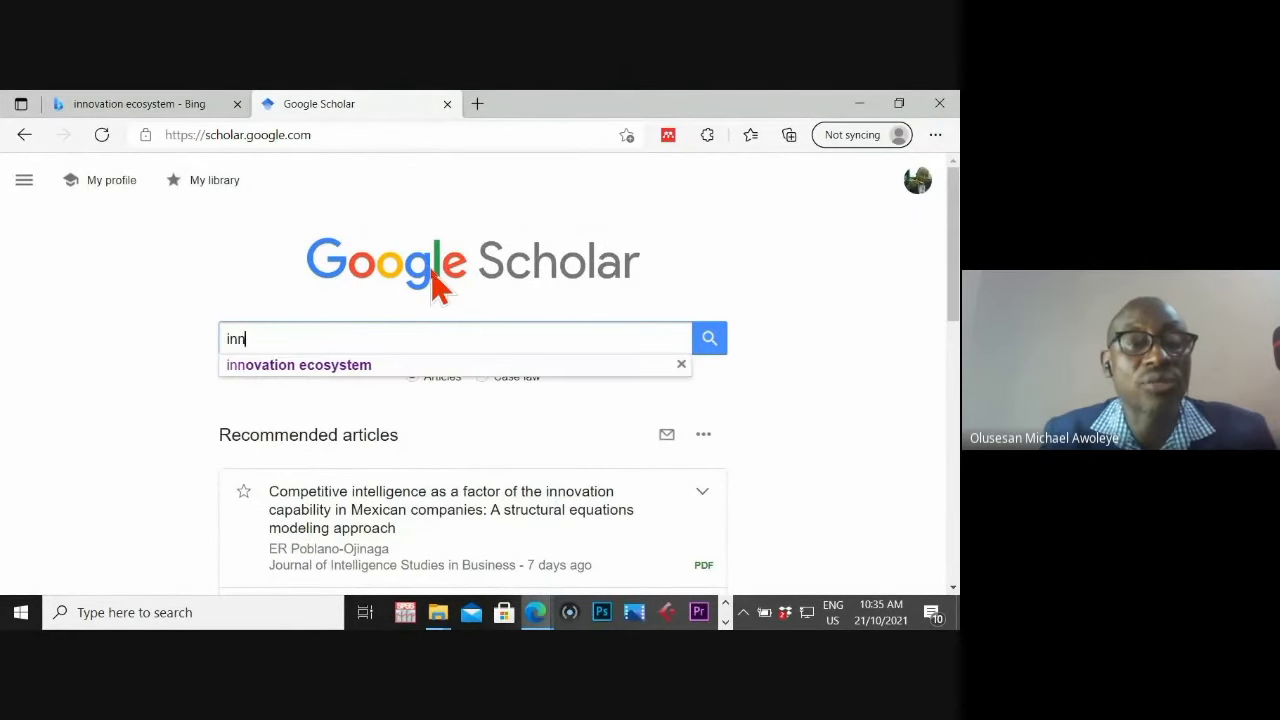
type("ovation")
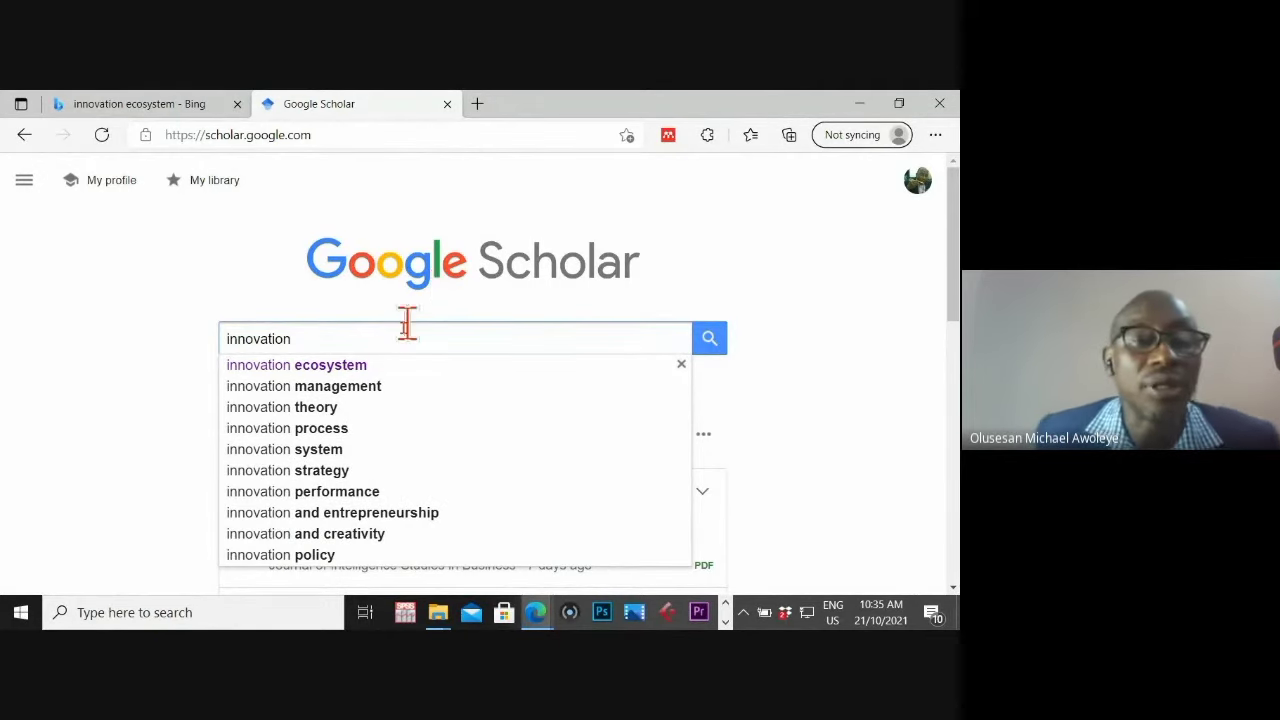
left_click(364, 367)
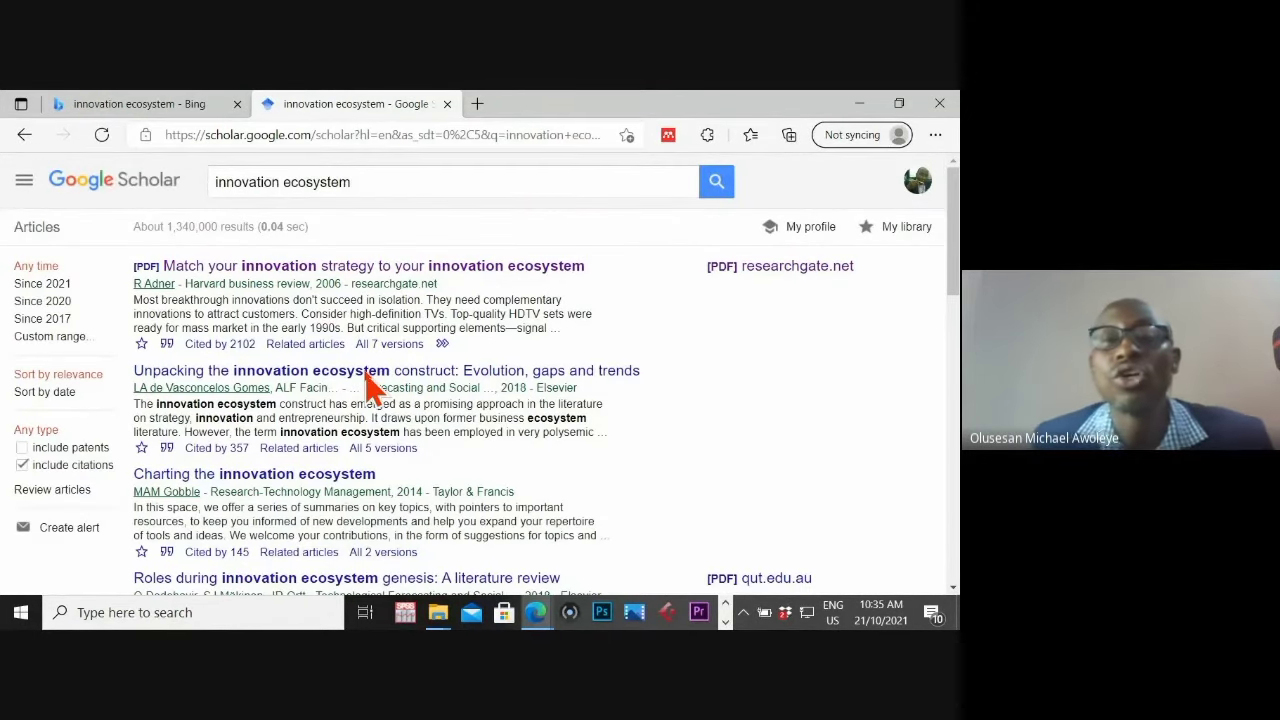
left_click(668, 136)
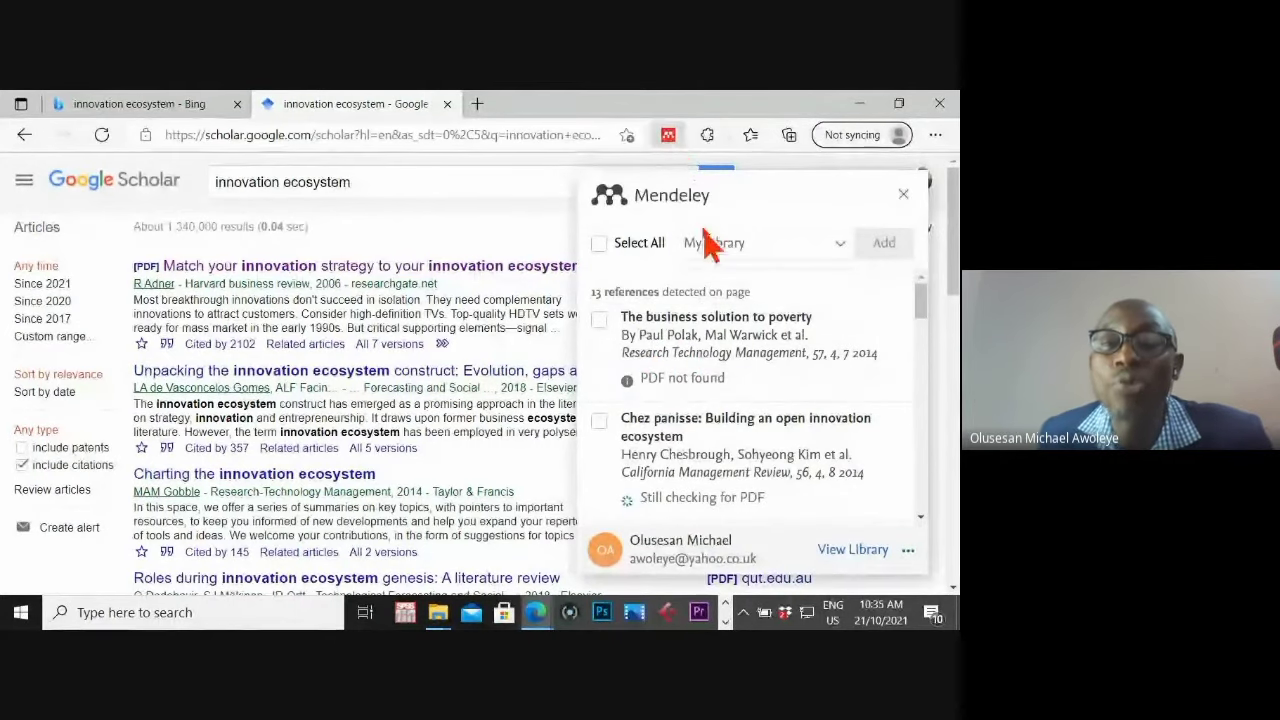
mouse_move(745, 350)
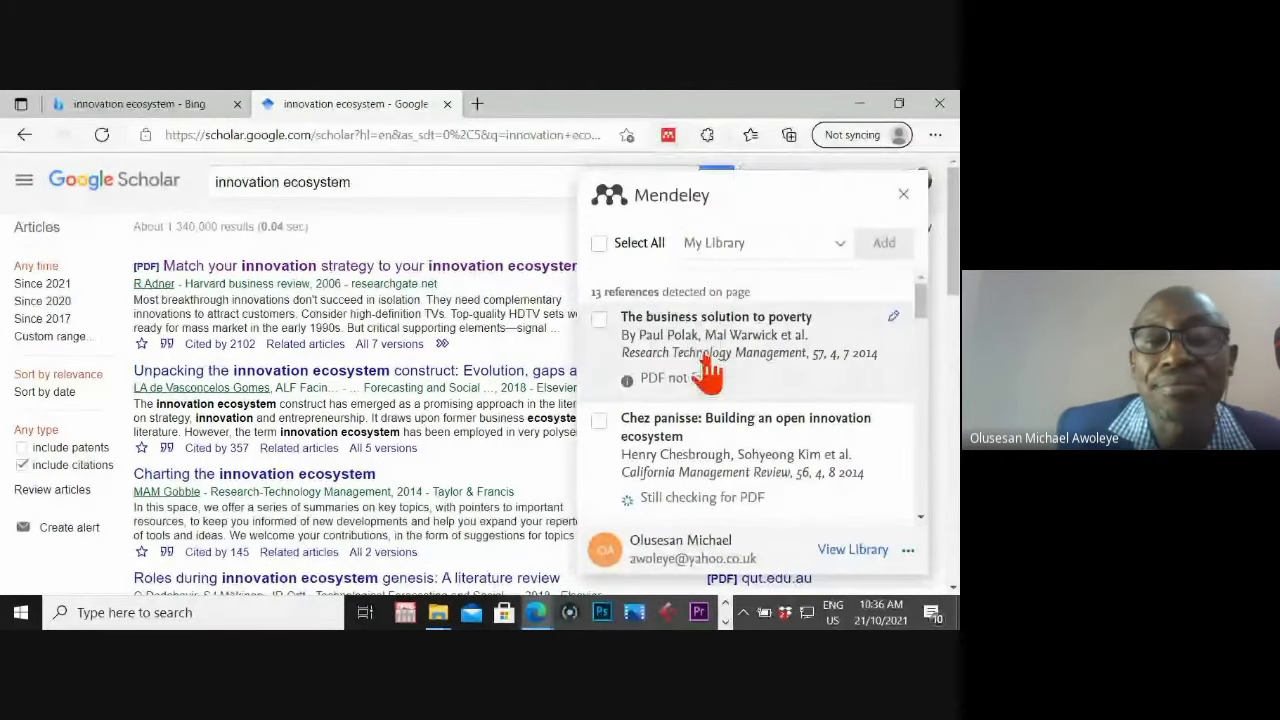
Step: Tick 'The business solution to poverty' among the detected references
scroll(738, 355, "down", 2)
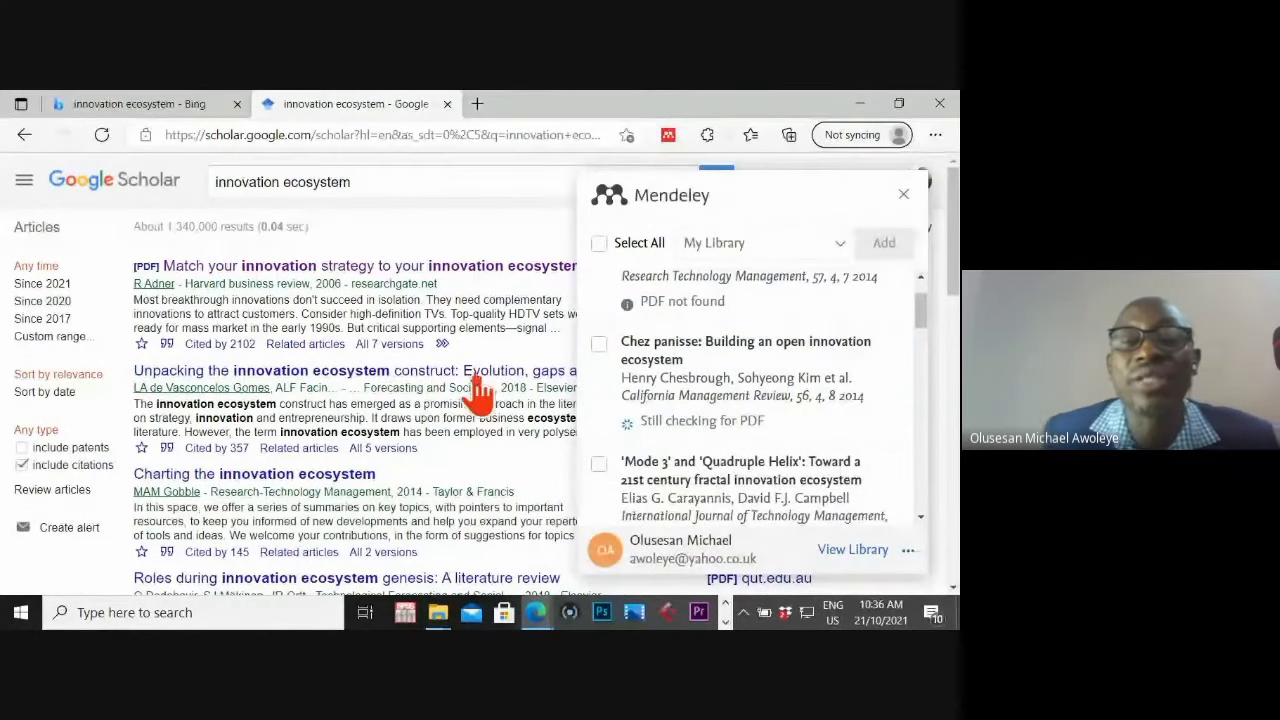
scroll(775, 410, "down", 3)
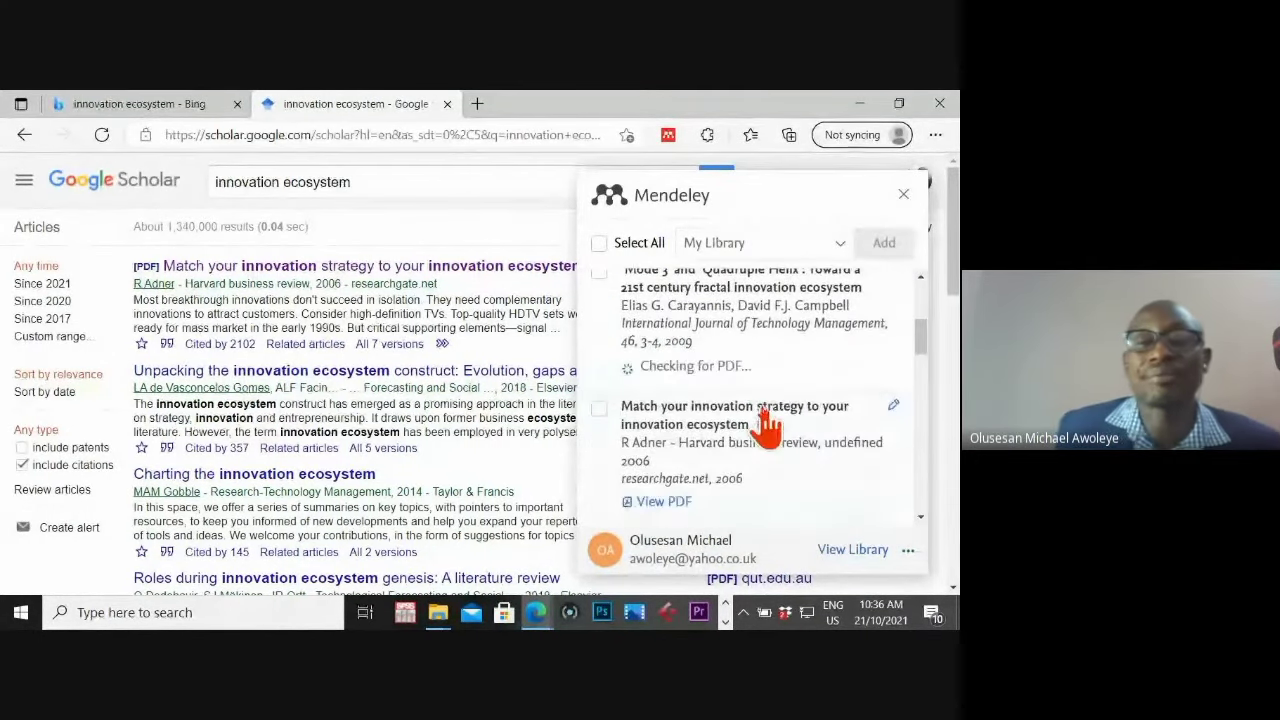
scroll(765, 422, "up", 2)
scroll(765, 422, "up", 3)
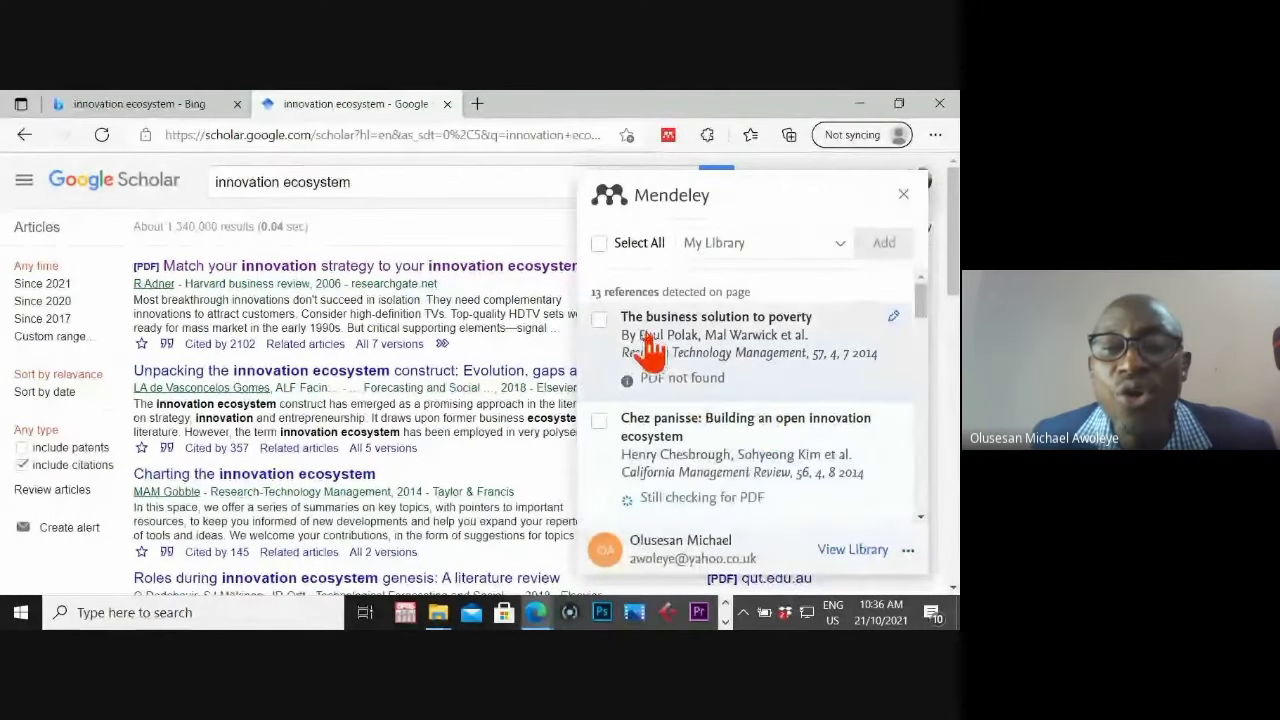
left_click(599, 321)
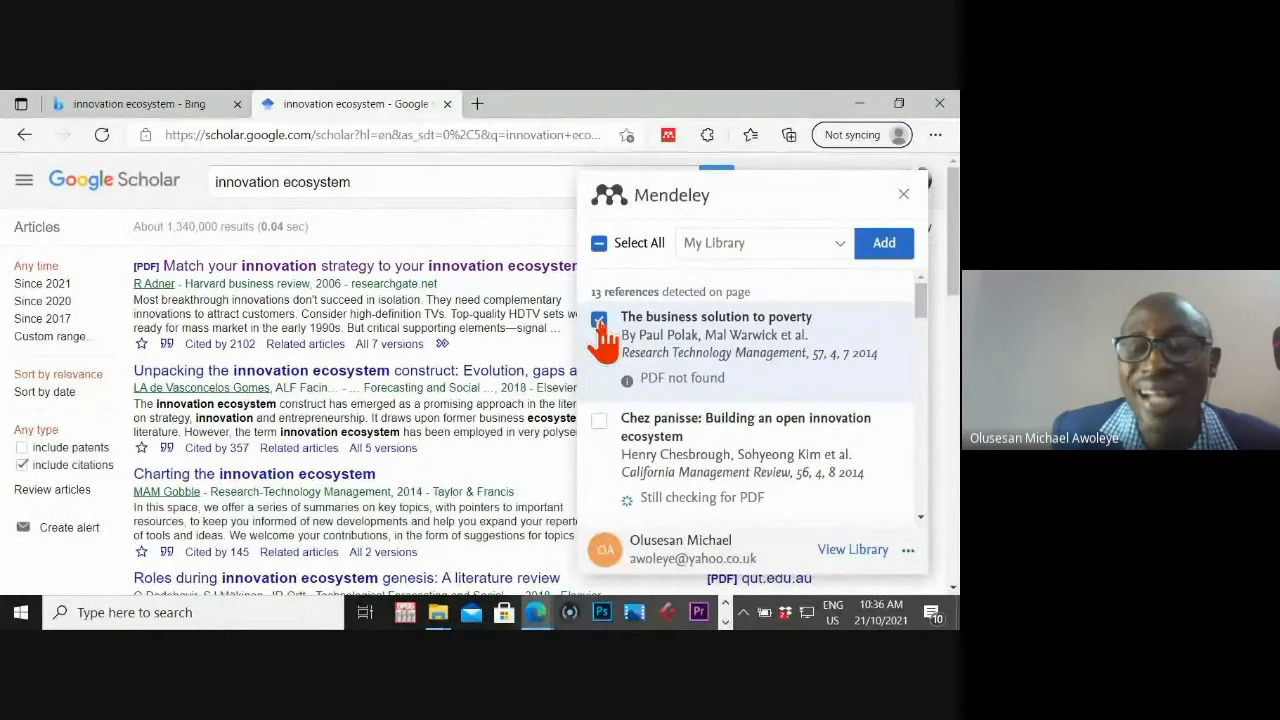
Step: Add the ticked references to My Library and return to the Google Meet call
scroll(666, 365, "down", 1)
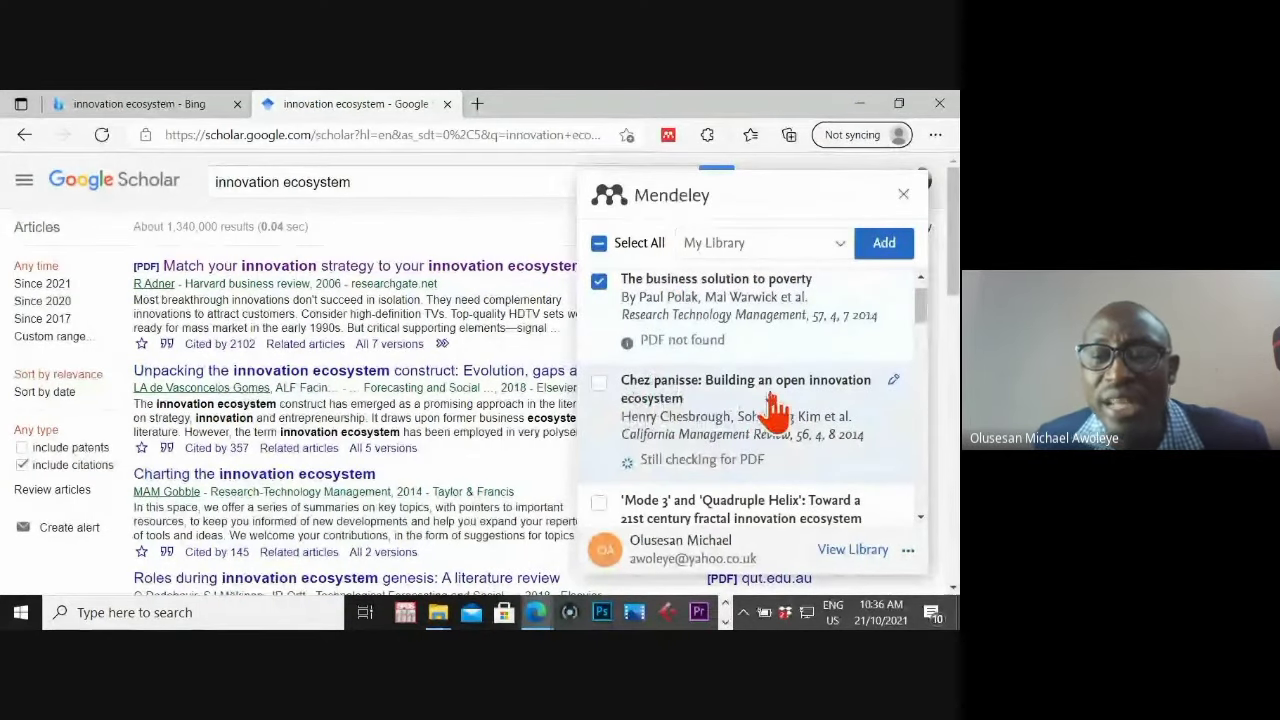
scroll(770, 410, "down", 1)
scroll(758, 425, "down", 1)
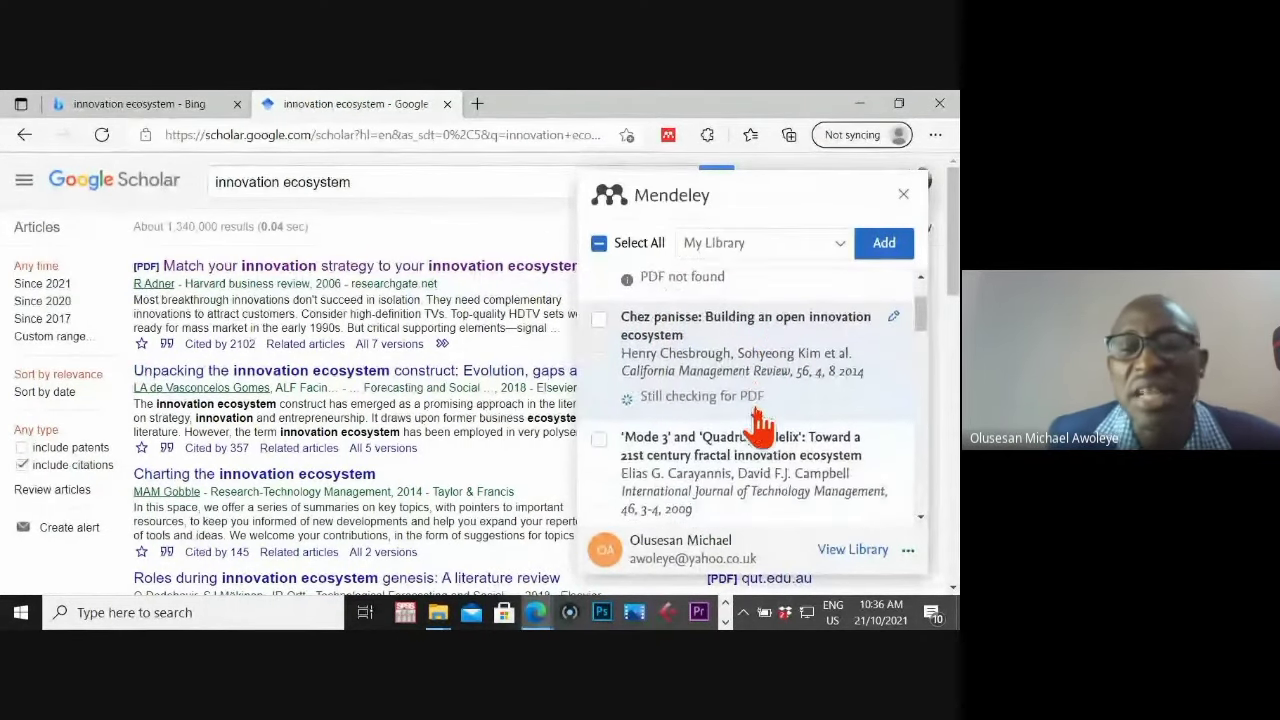
scroll(700, 428, "down", 1)
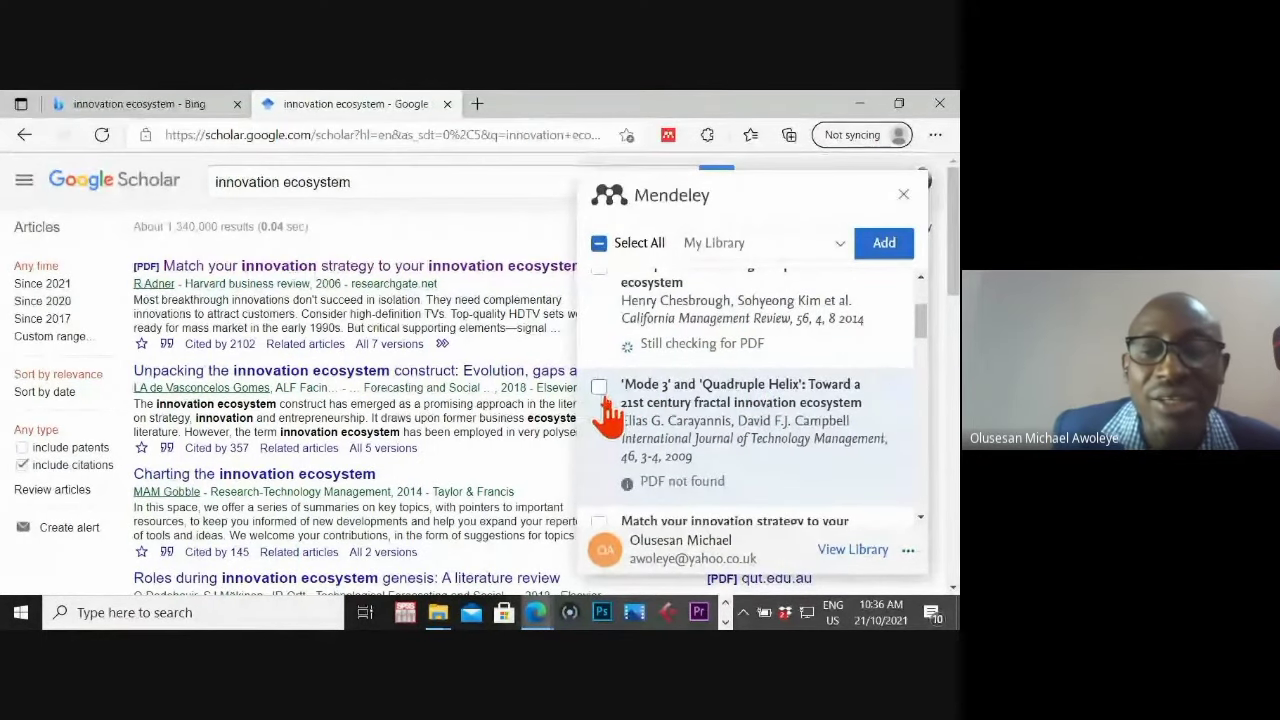
scroll(749, 423, "down", 2)
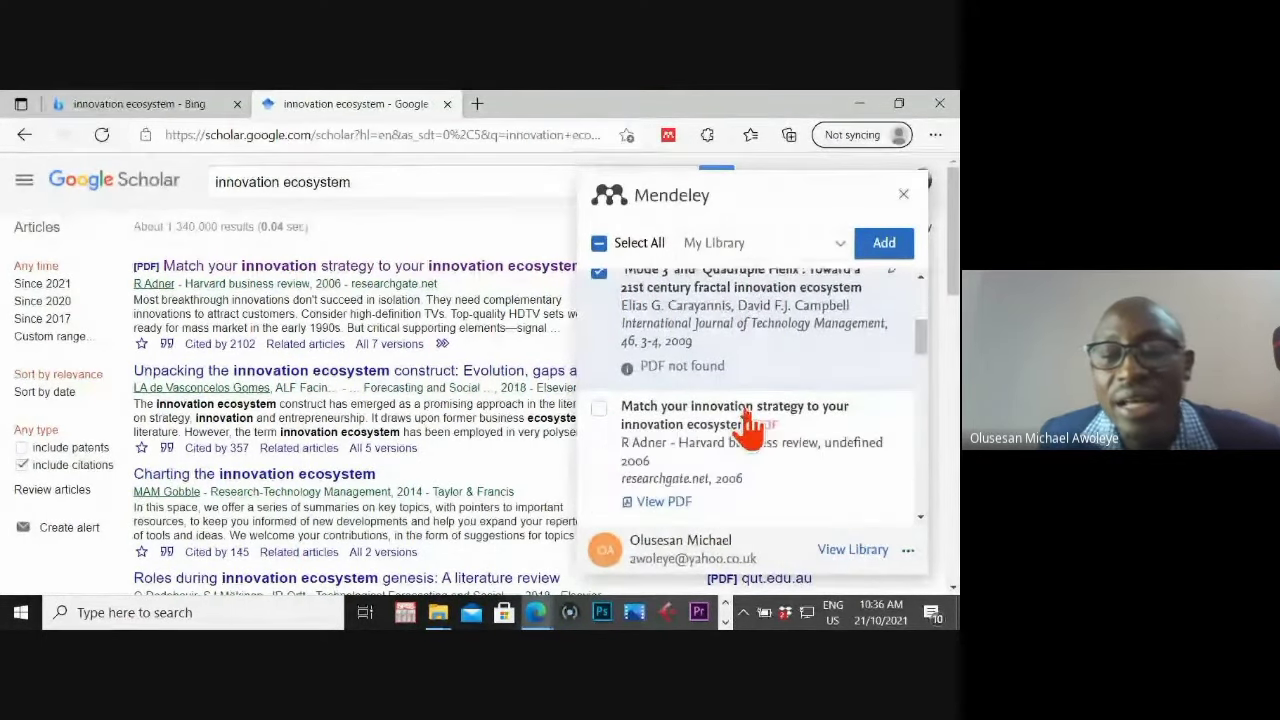
scroll(750, 430, "down", 1)
scroll(749, 428, "down", 1)
scroll(750, 410, "down", 1)
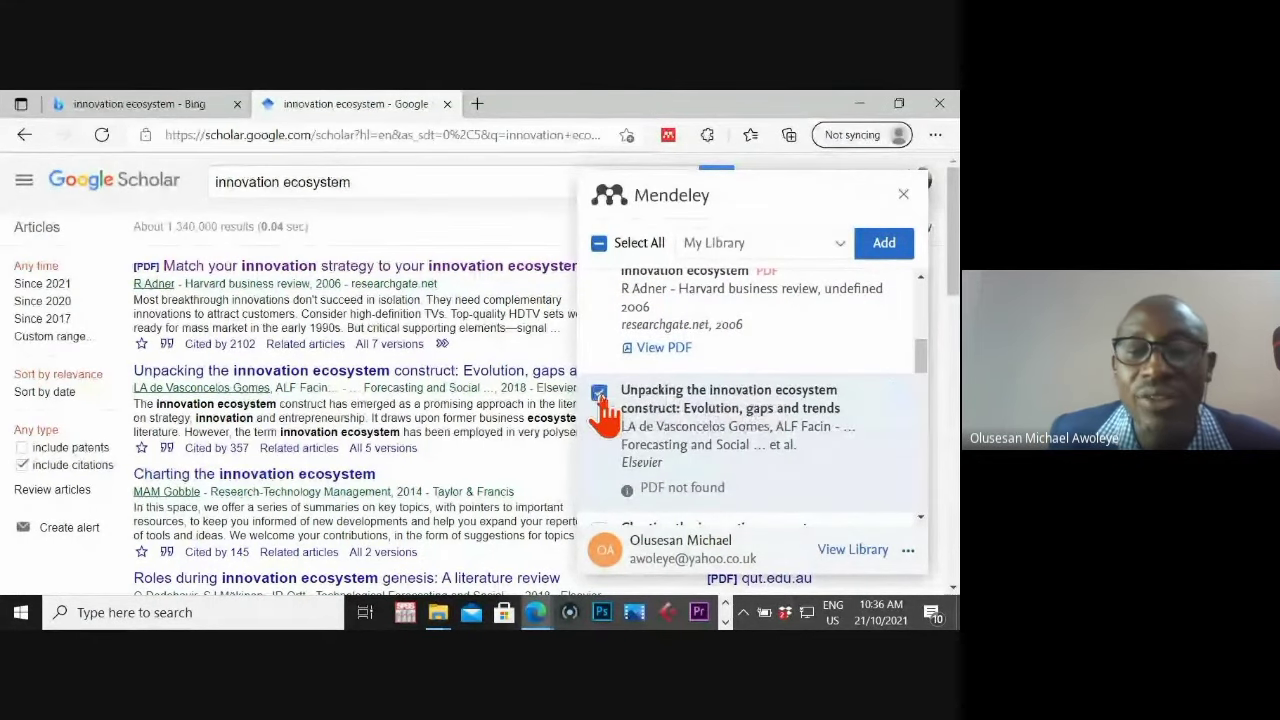
mouse_move(730, 420)
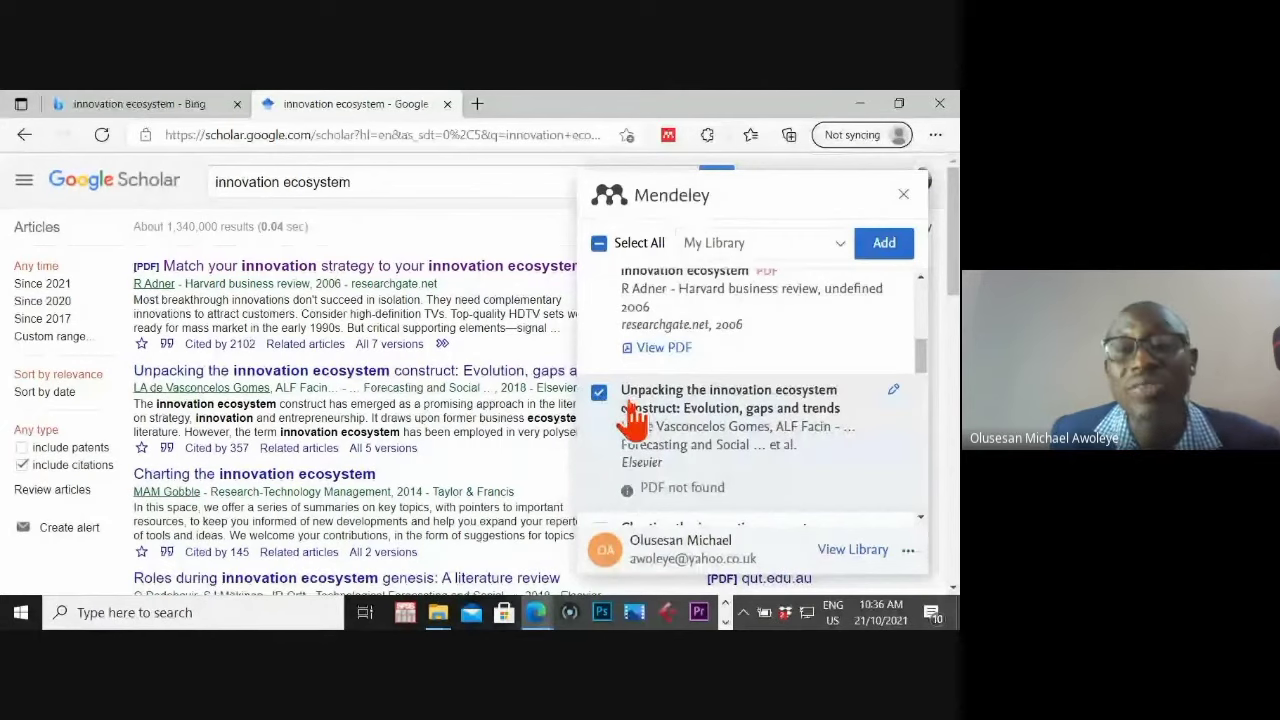
scroll(630, 420, "up", 3)
scroll(714, 414, "up", 3)
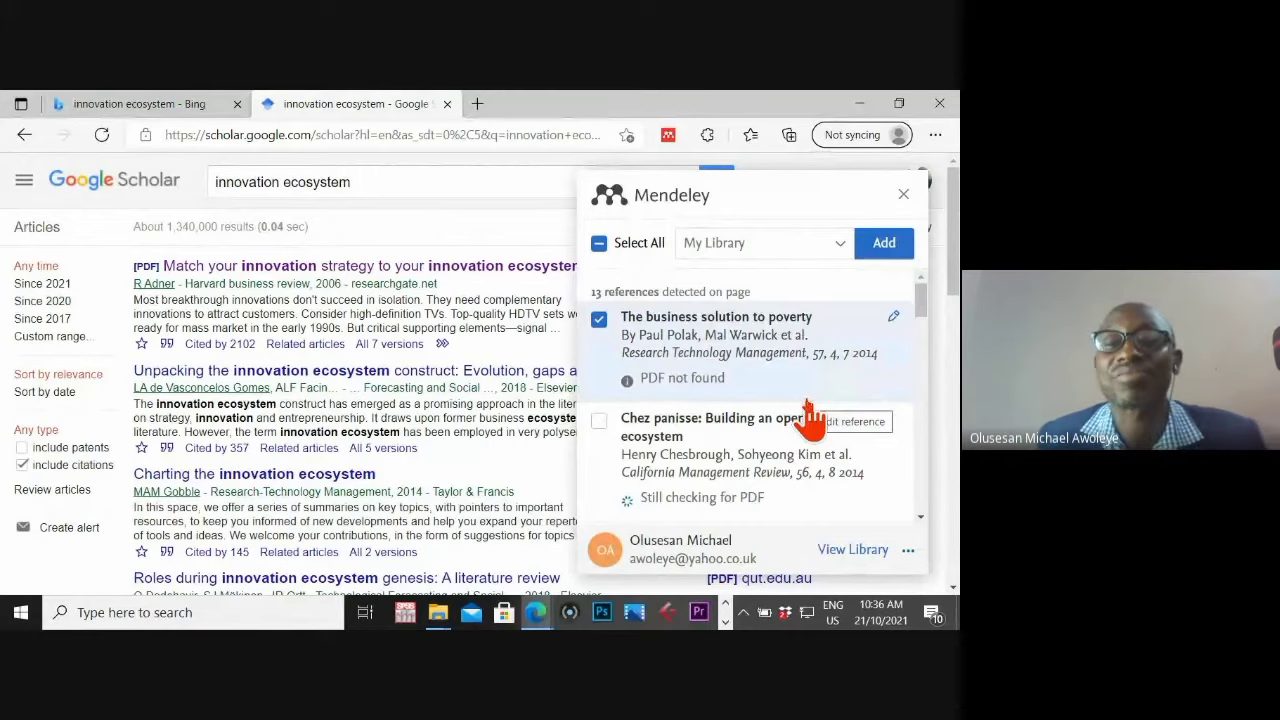
left_click(876, 246)
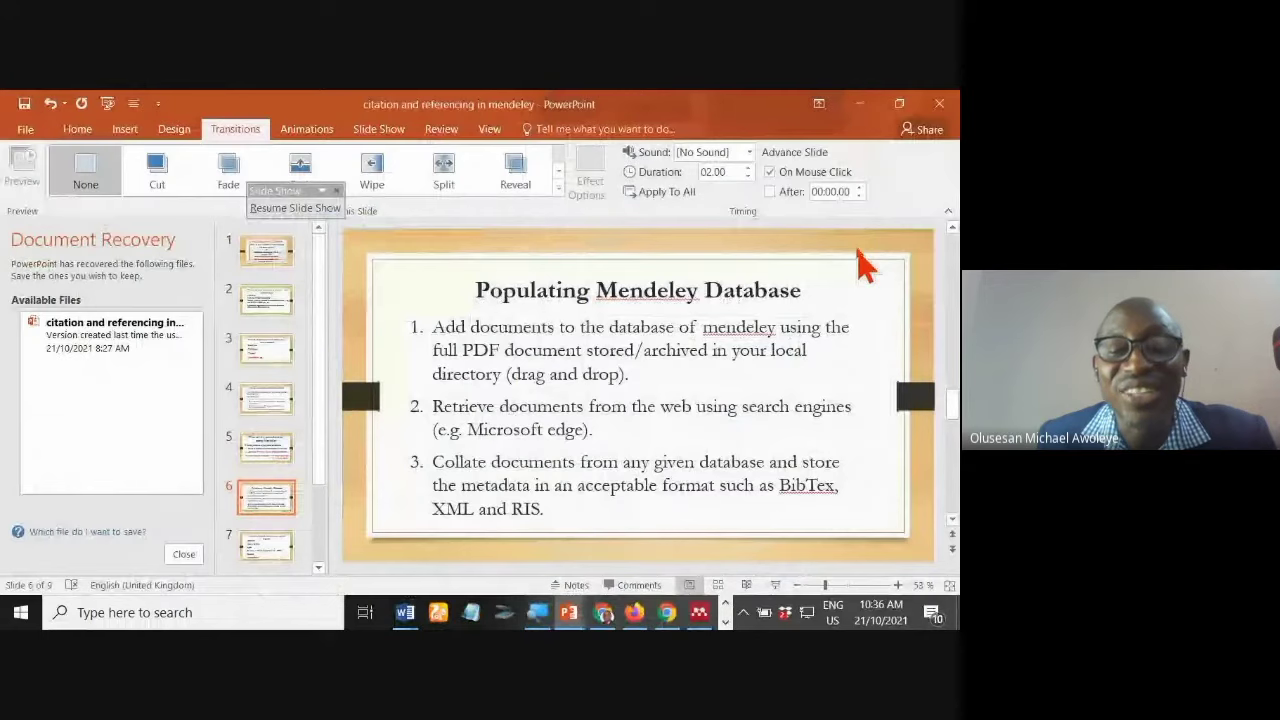
key("alt+Tab")
key("alt+Tab")
key("alt+Tab")
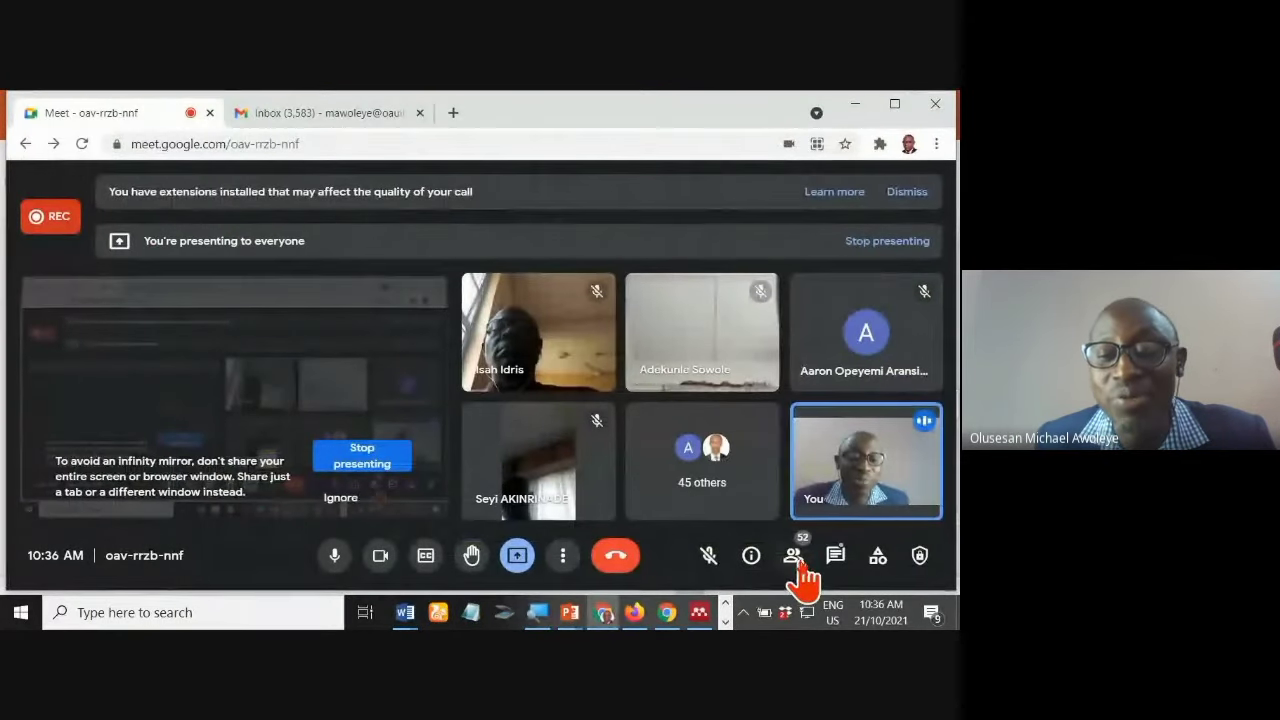
Step: Show and hide the Meet participant list, then switch to the PowerPoint presentation
left_click(797, 565)
left_click(797, 570)
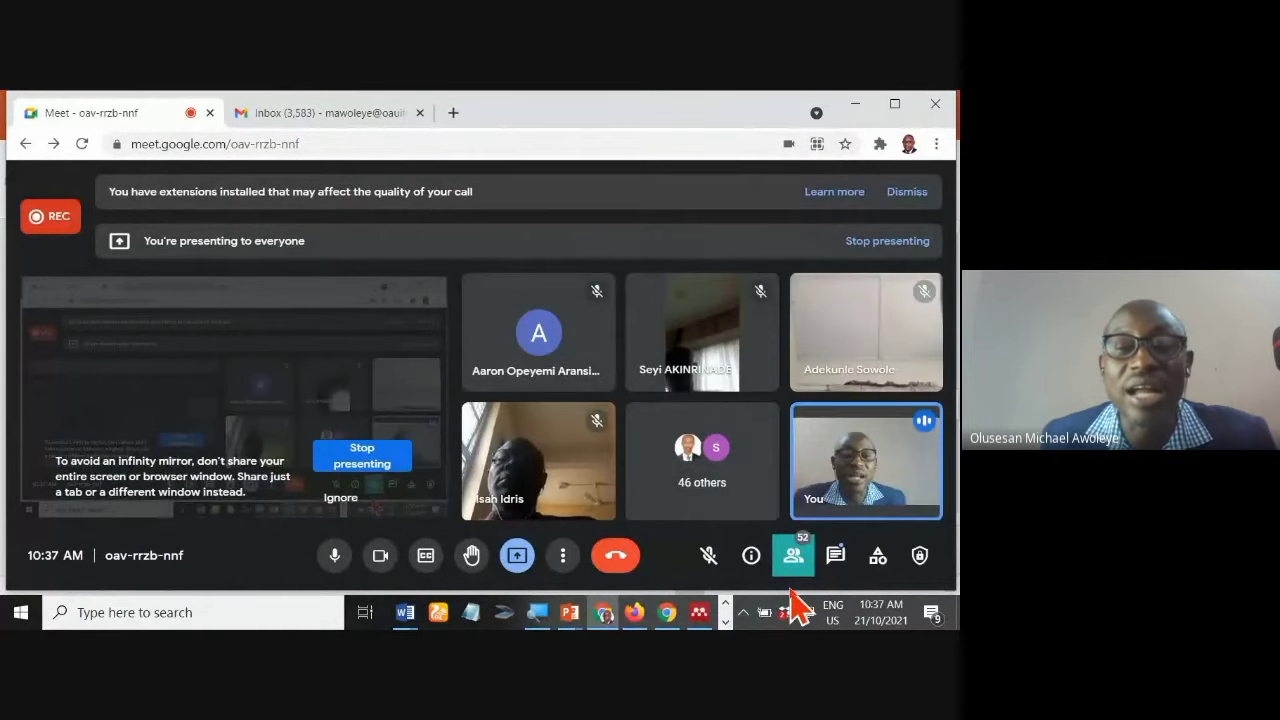
key("alt+Tab")
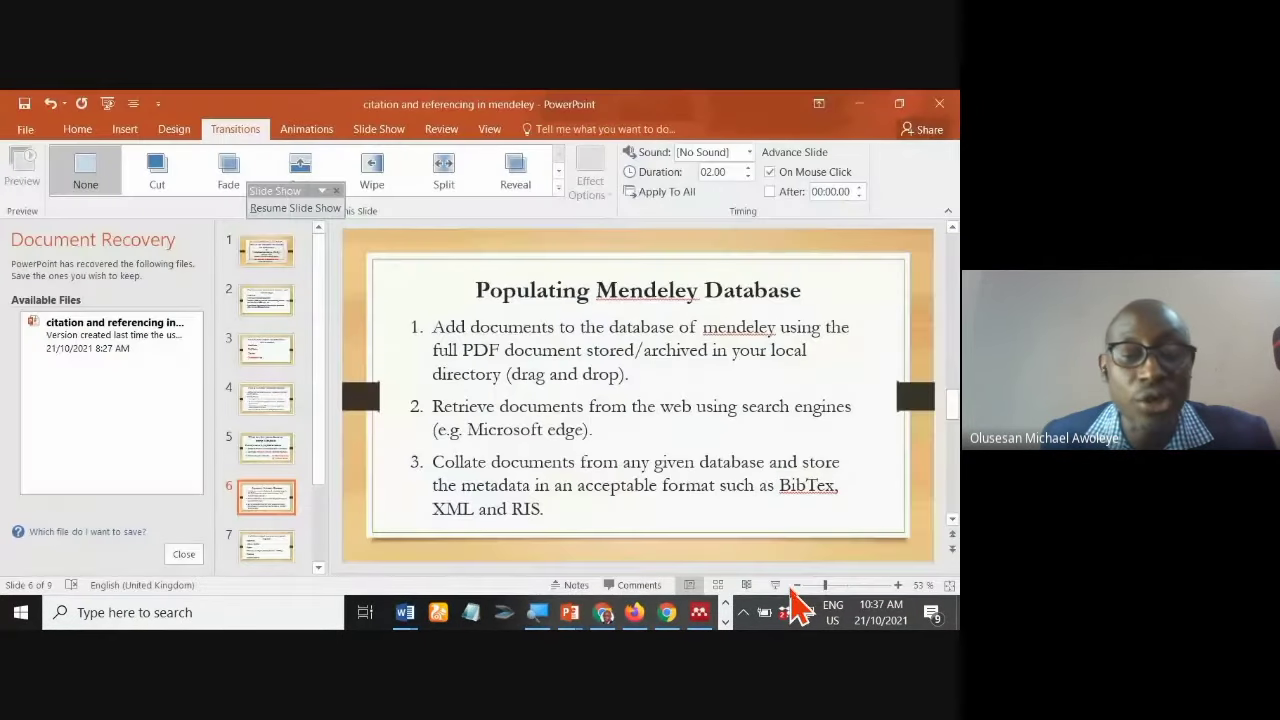
Step: Bring Mendeley Desktop to the front and sync the library with the online account
left_click(700, 614)
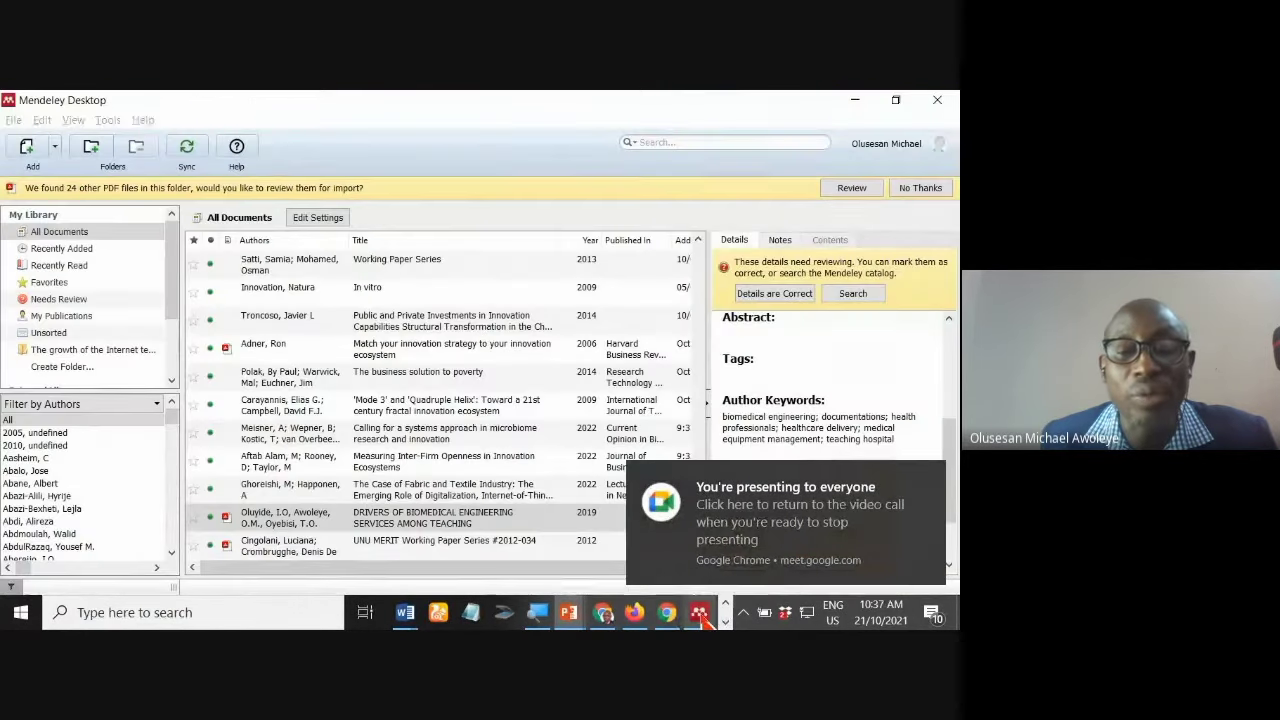
left_click(684, 142)
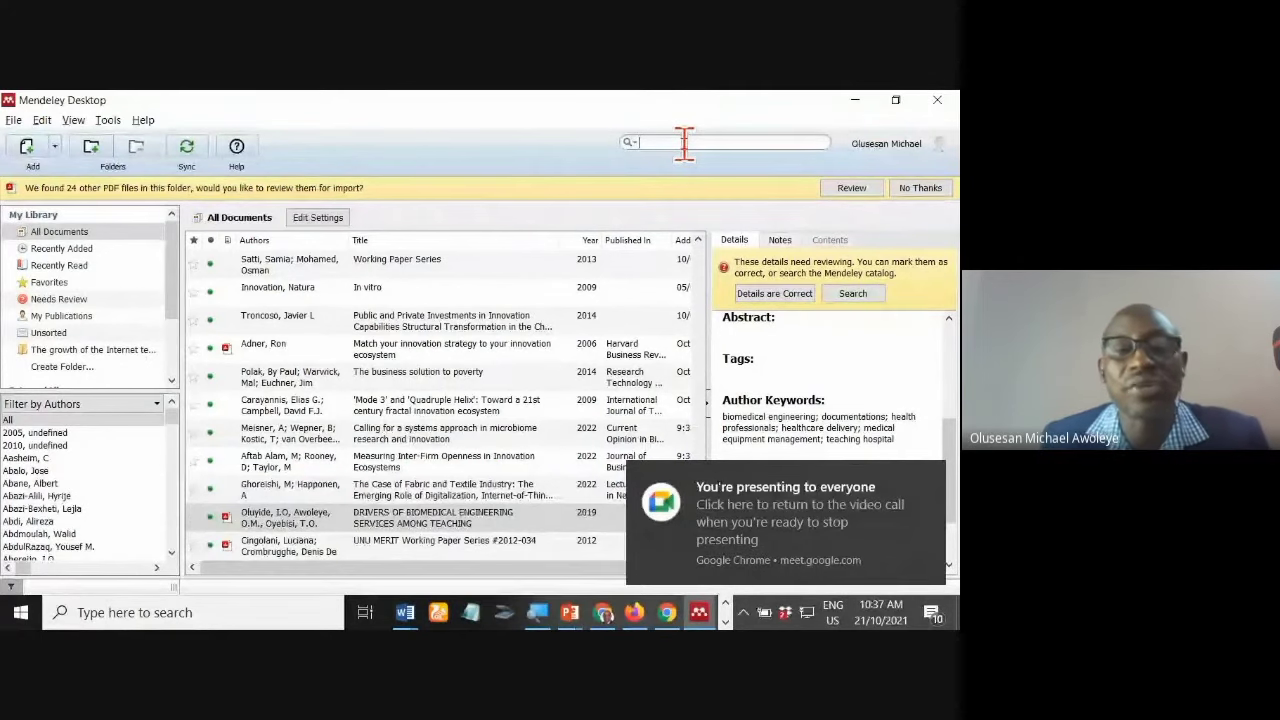
key("alt+Tab")
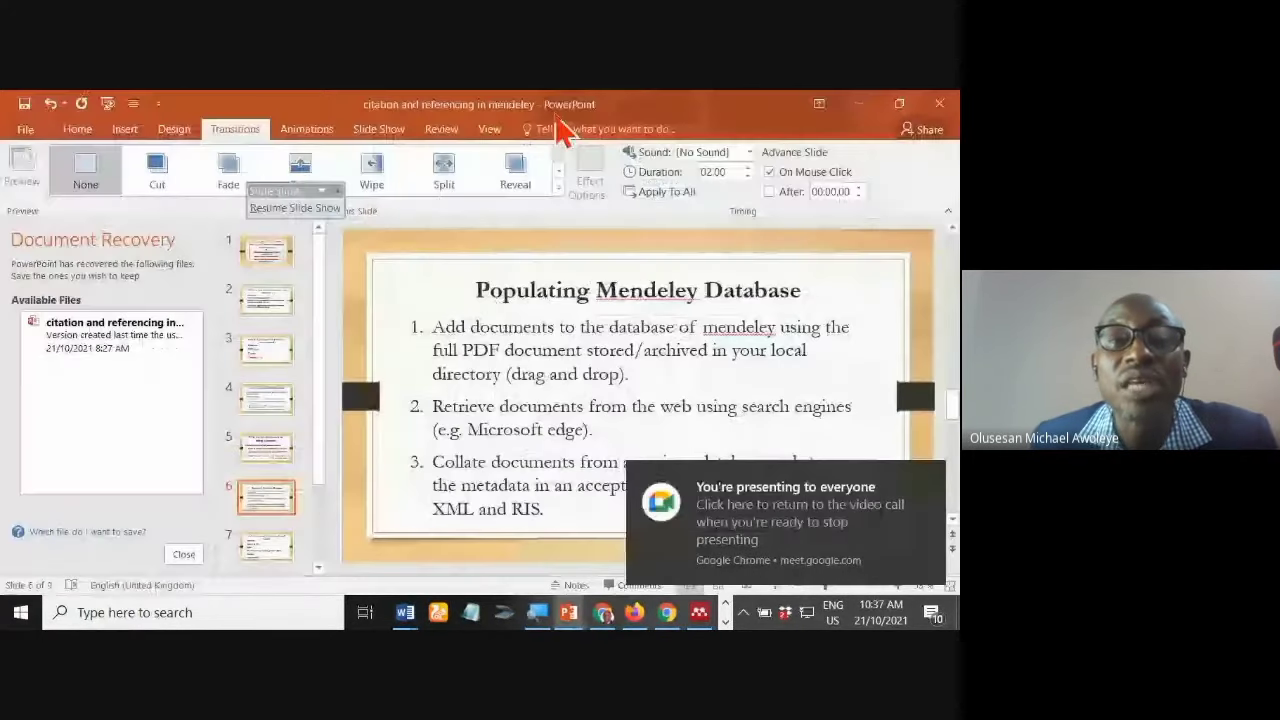
key("alt+Tab")
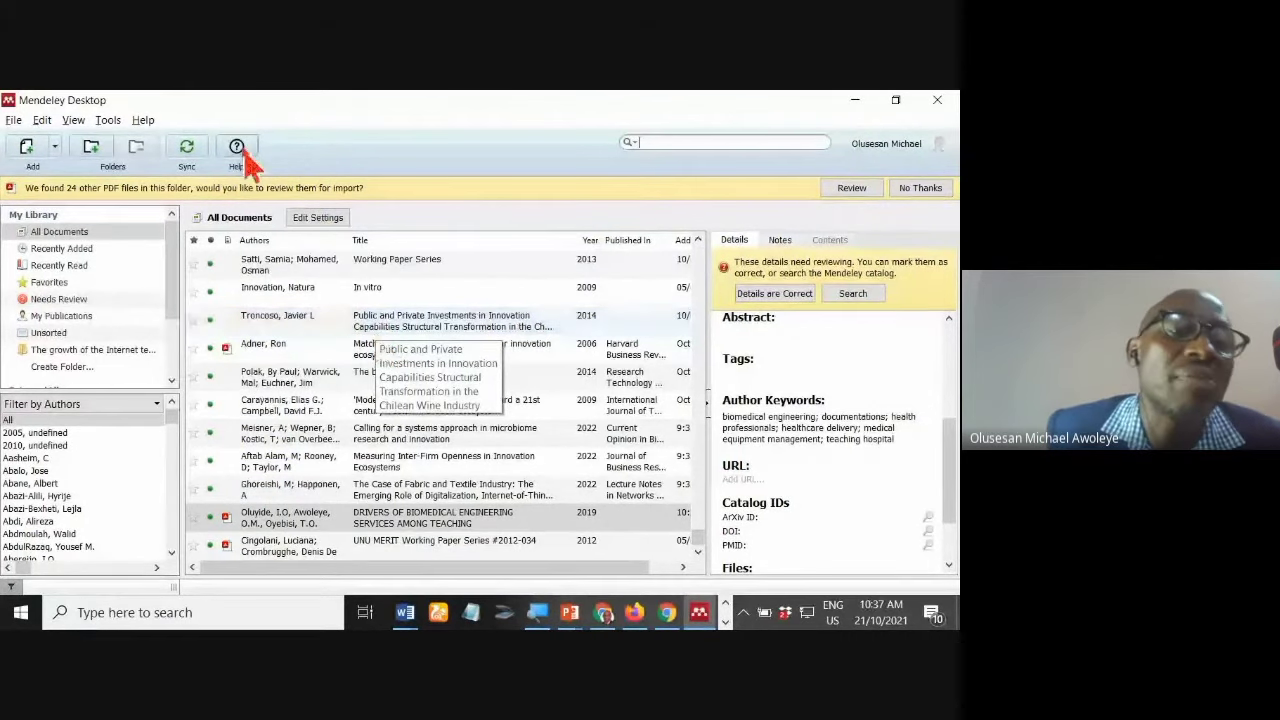
left_click(187, 150)
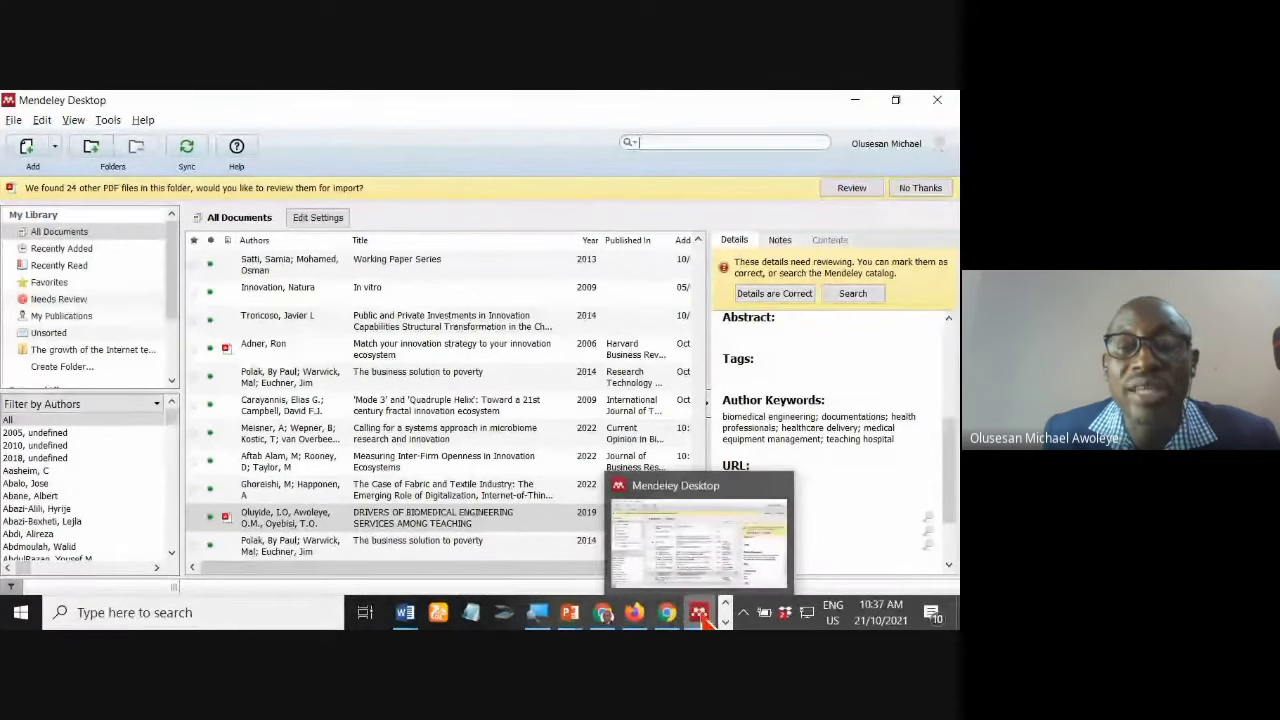
mouse_move(699, 612)
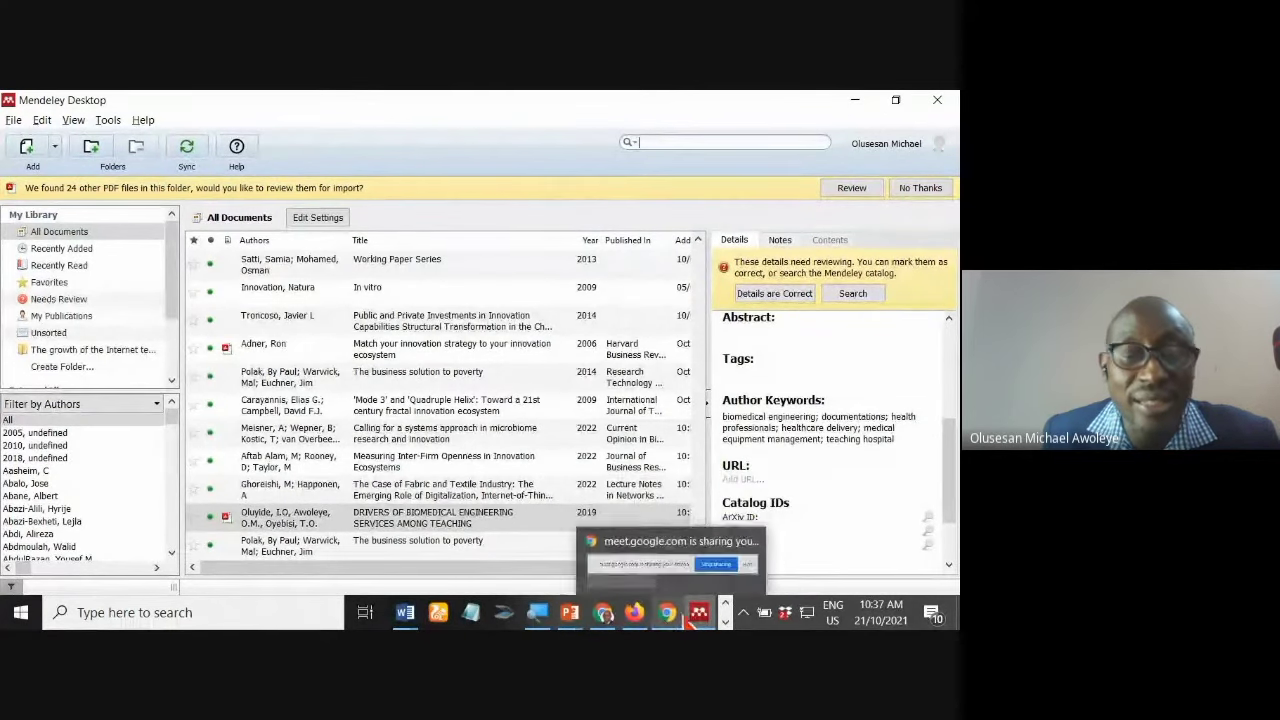
Step: Search the library for the paper author's surname, then clear the search term
key("alt+Tab")
key("alt+Tab")
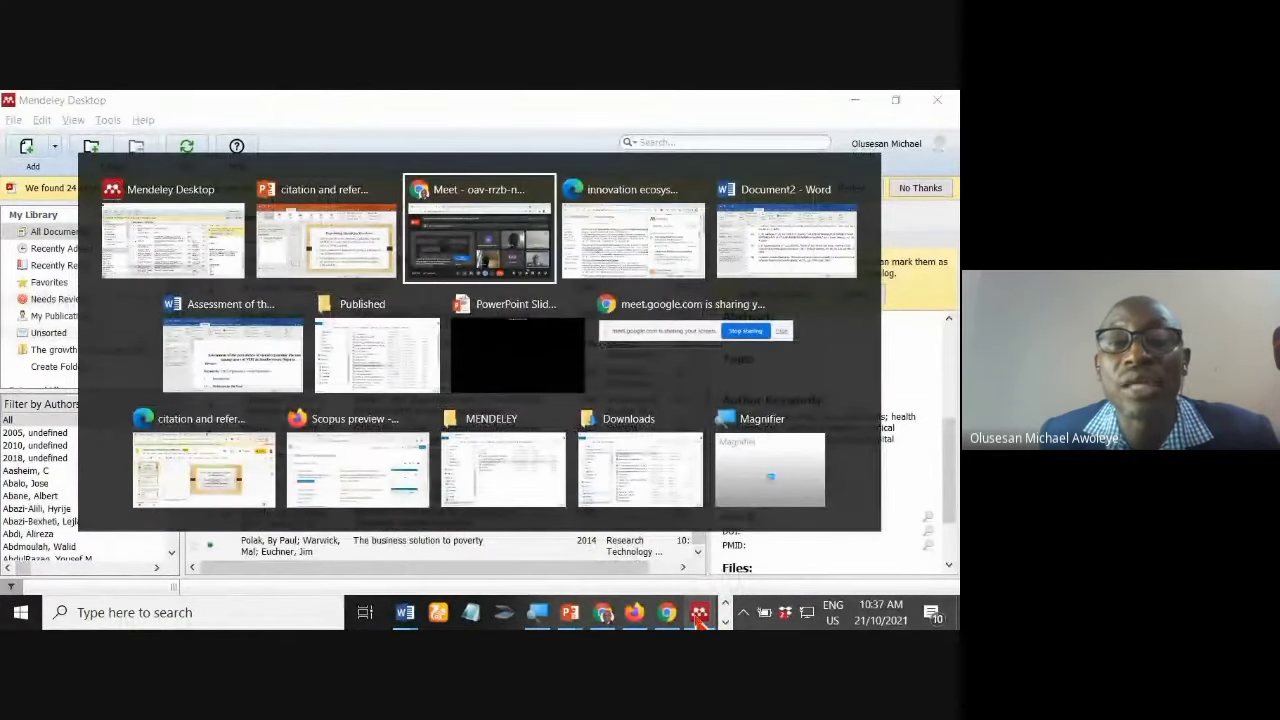
key("alt+Tab")
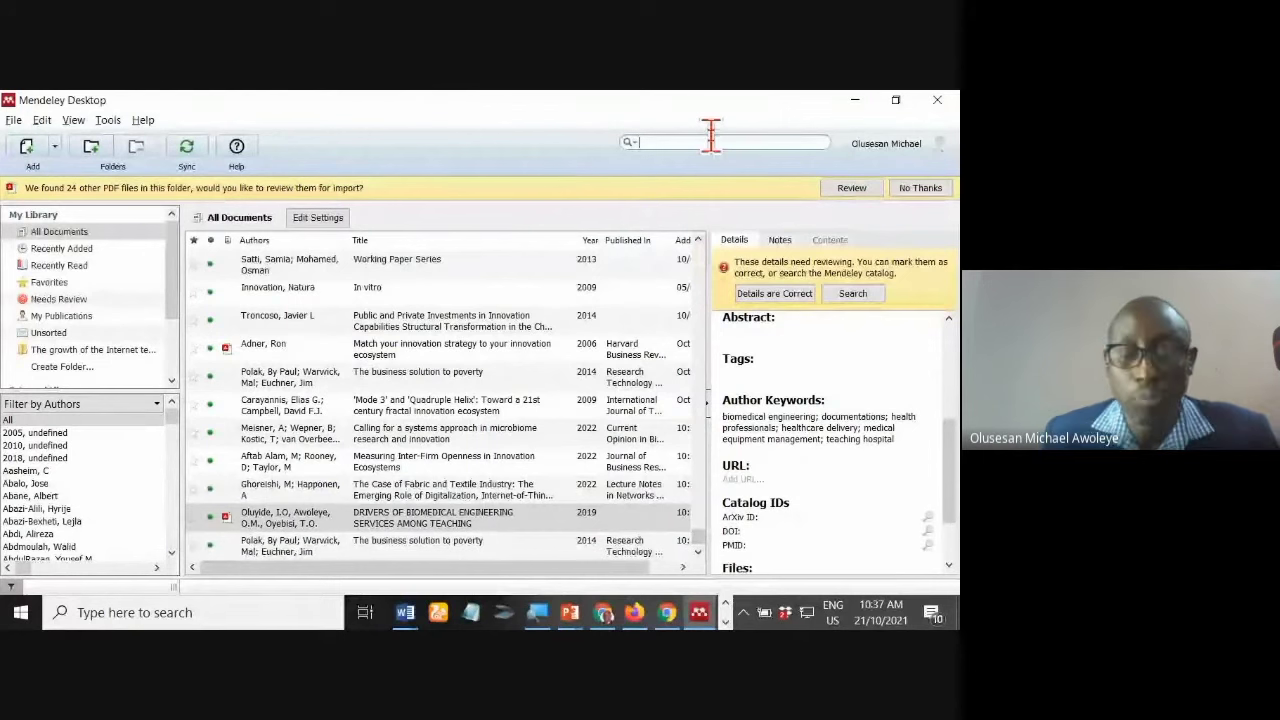
type("olak")
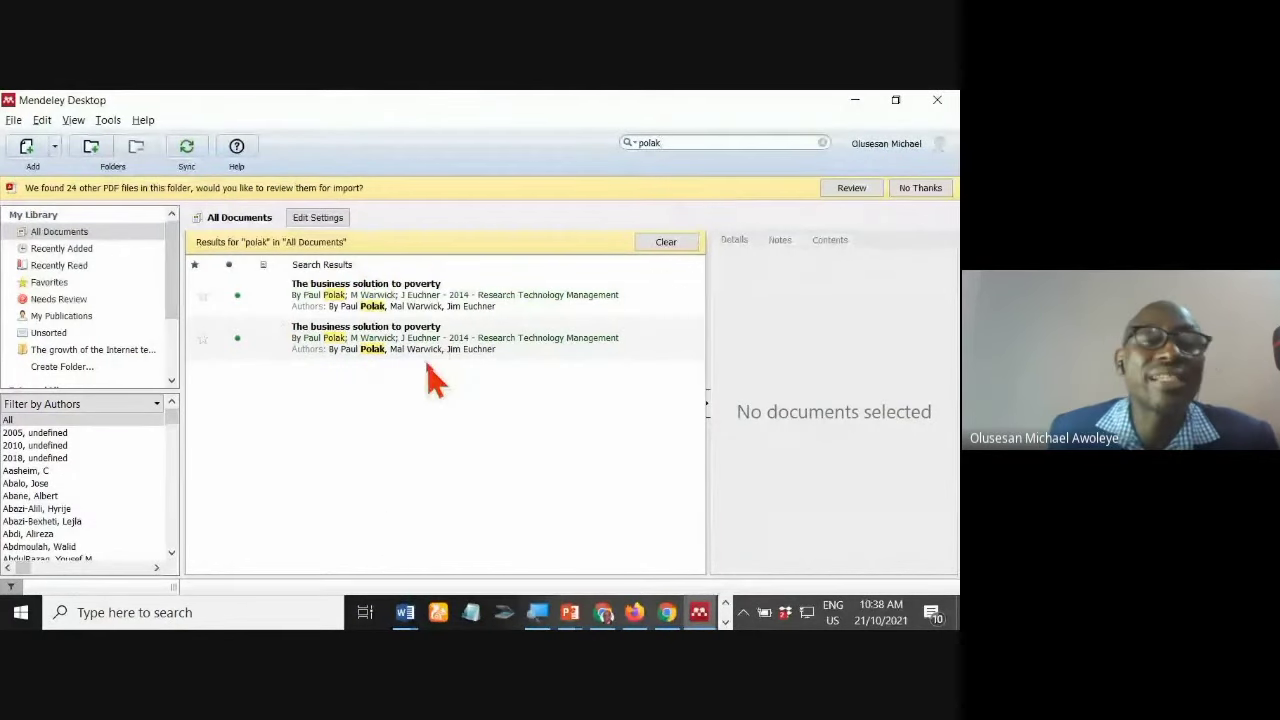
double_click(648, 142)
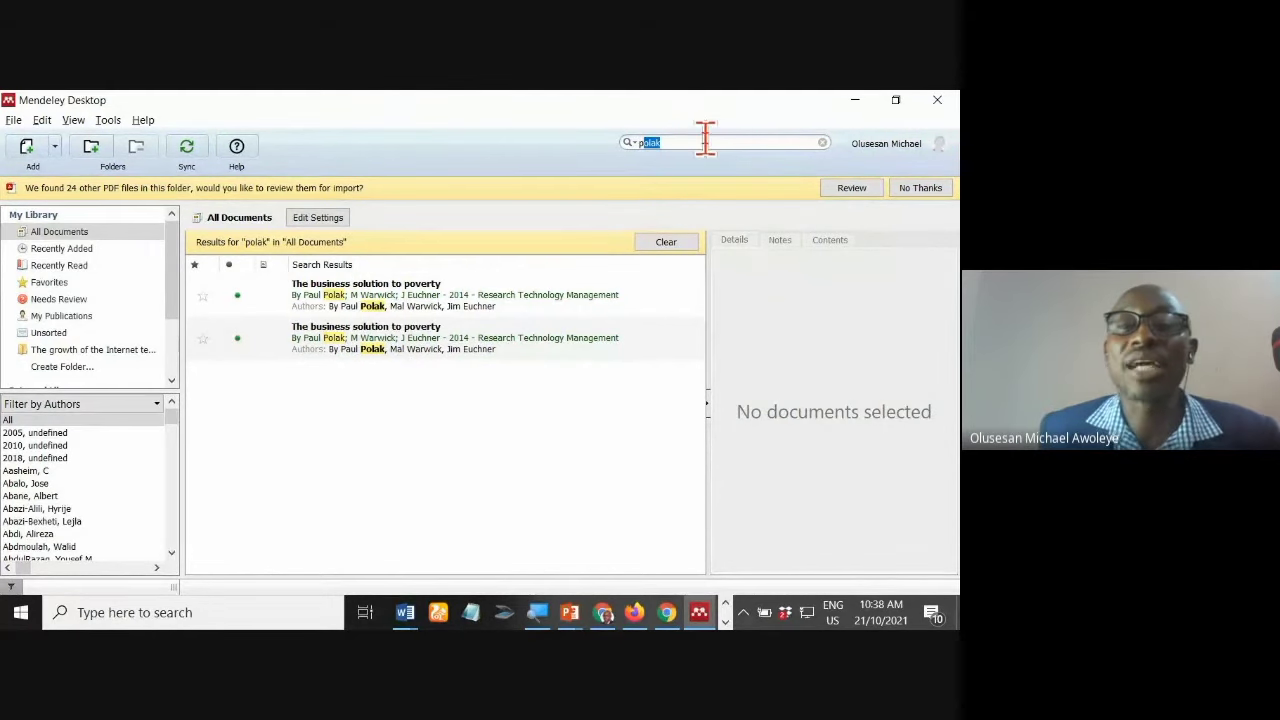
key("BackSpace")
key("BackSpace")
key("BackSpace")
key("BackSpace")
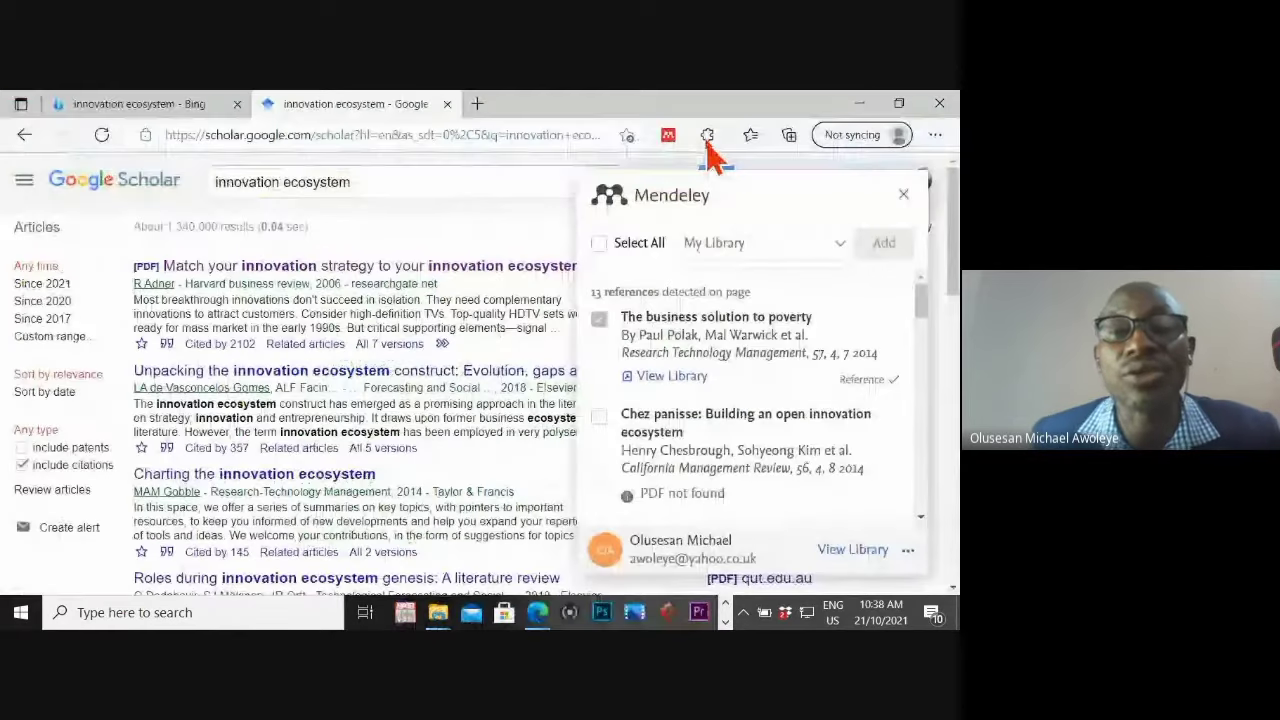
Step: Scroll the importer list down to the 'Mode 3' and 'Quadruple Helix' reference marked as in the library
scroll(716, 410, "down", 1)
scroll(717, 457, "down", 1)
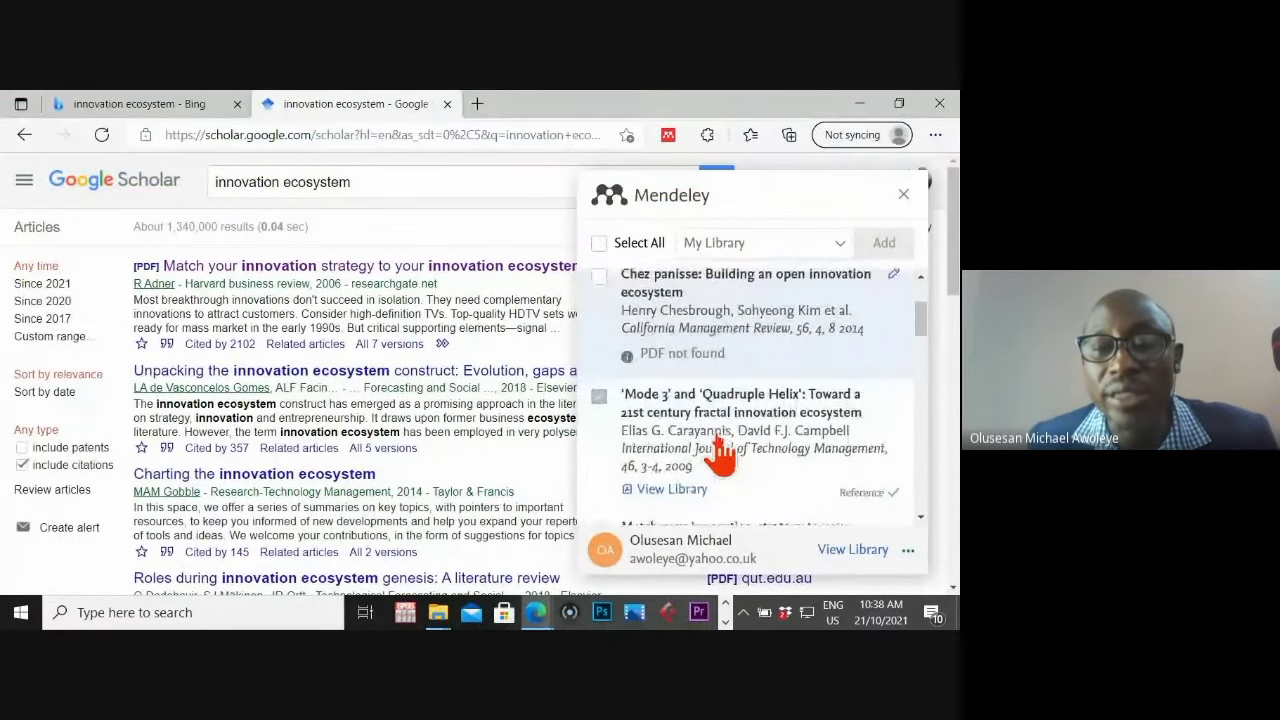
scroll(720, 457, "down", 1)
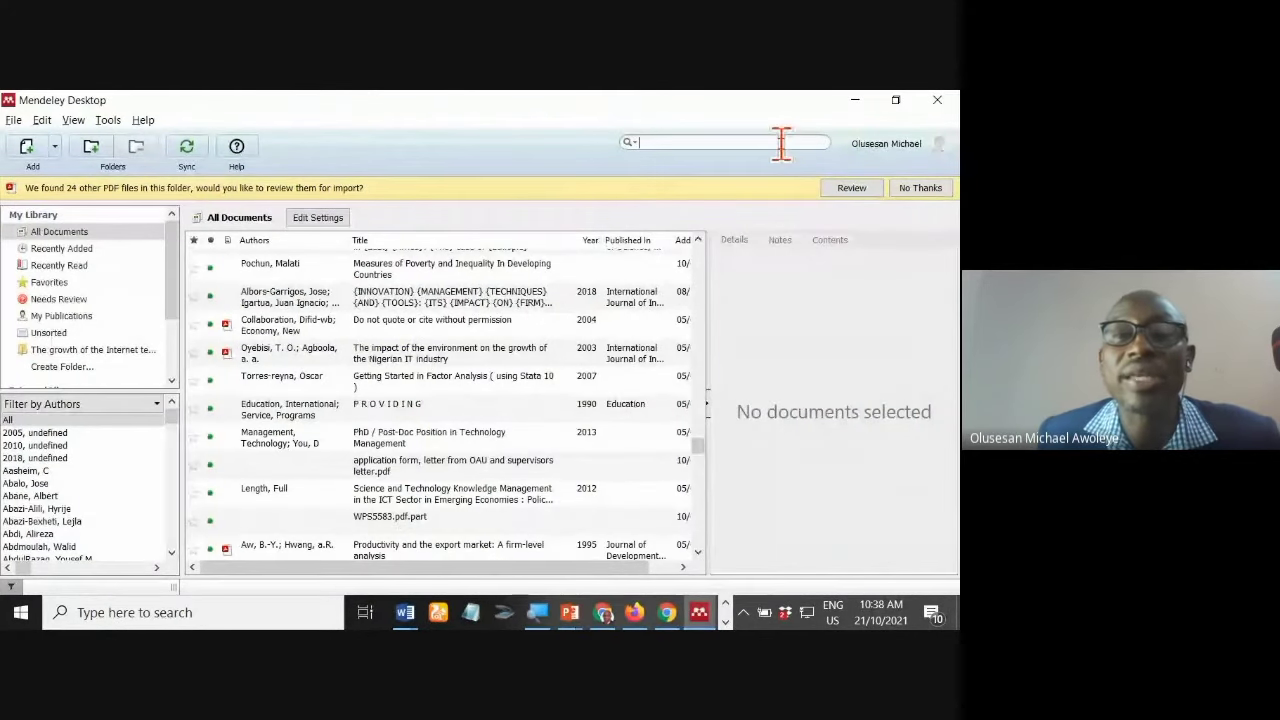
Step: Search for 'mode 3', then for the first author's trimmed surname, listing eight documents
type("mode 3")
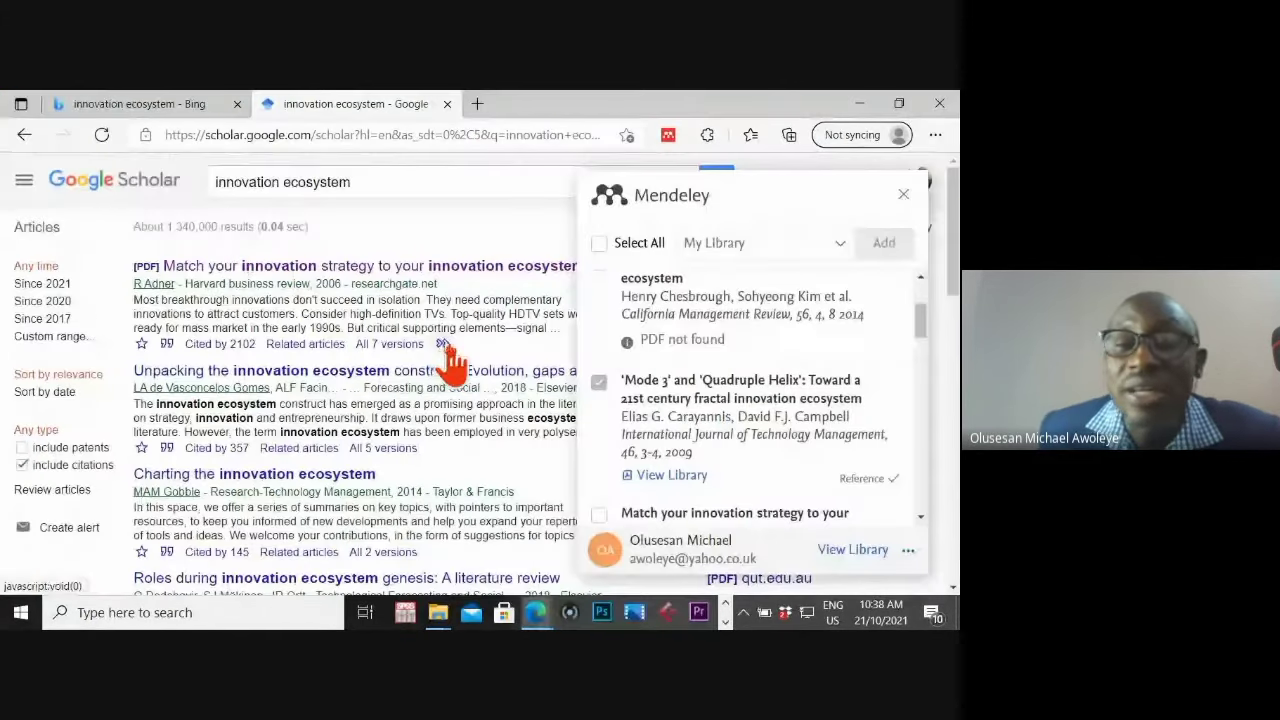
scroll(770, 368, "down", 1)
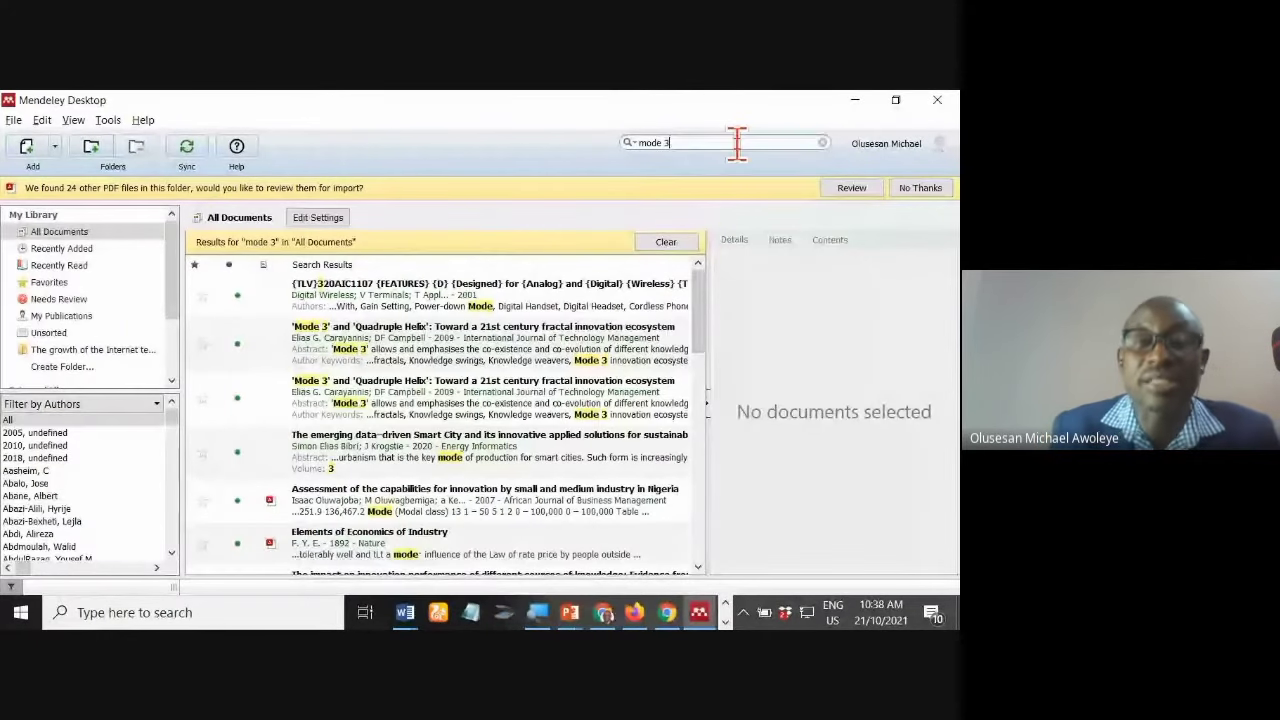
key("BackSpace")
key("BackSpace")
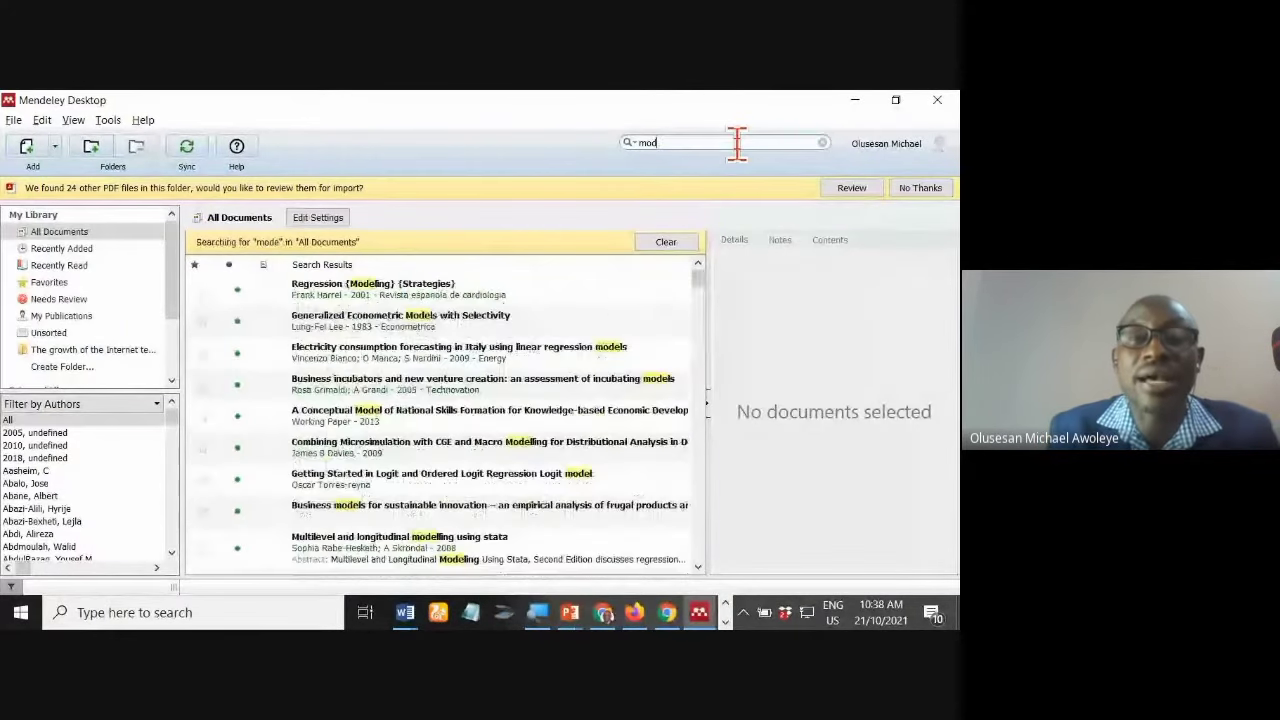
key("BackSpace")
key("BackSpace")
key("BackSpace")
type("cara")
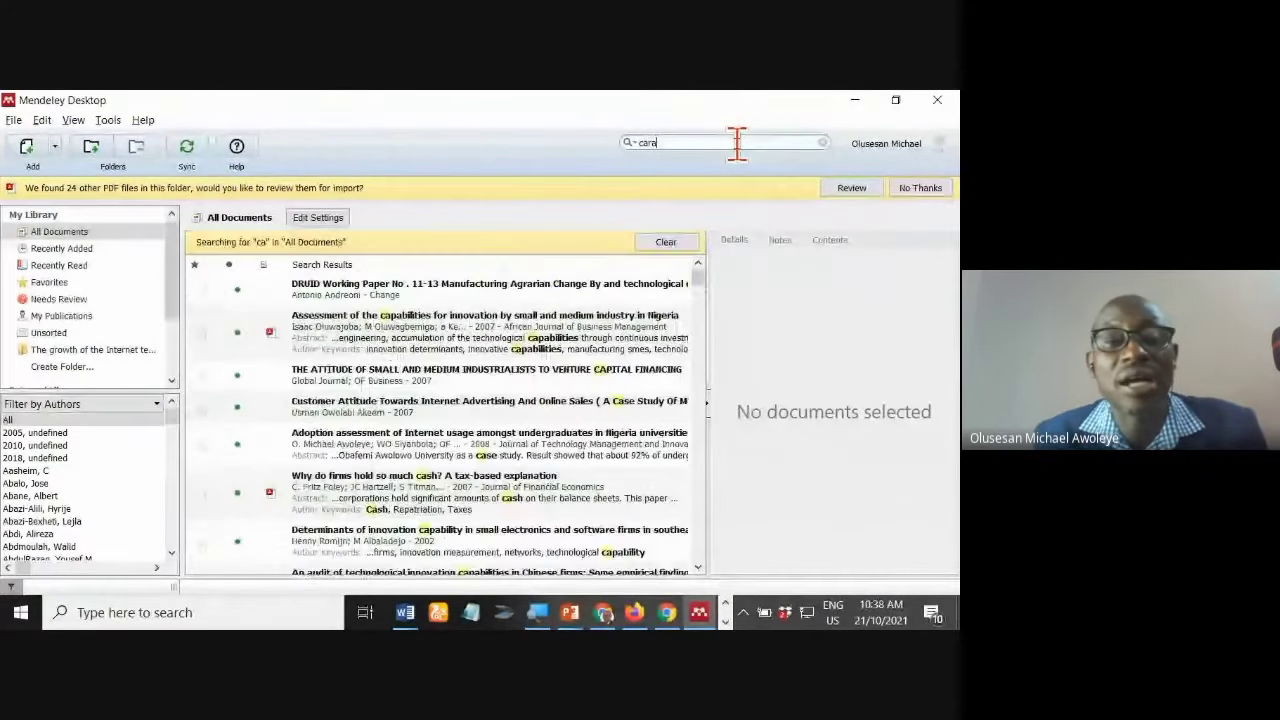
type("yani")
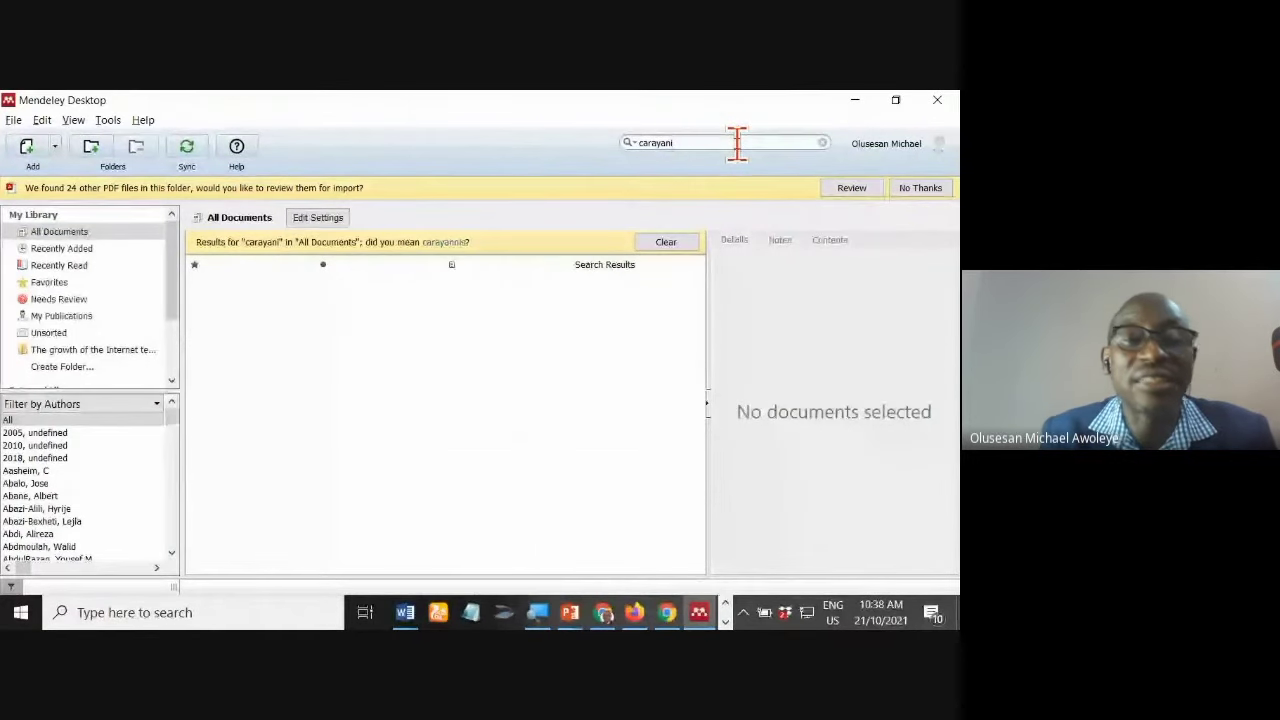
key("BackSpace")
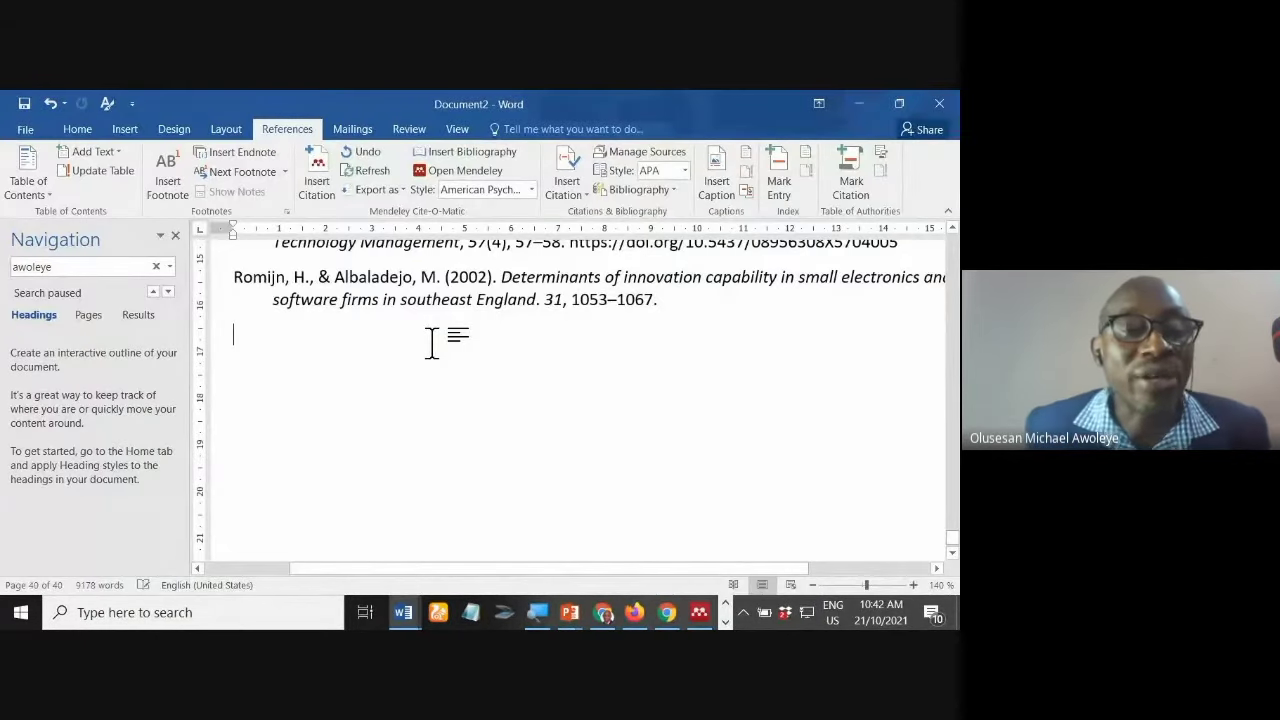
Step: Scroll the References list from Adner to Romijn with the bibliography selected, then return to Mendeley
scroll(431, 343, "up", 2)
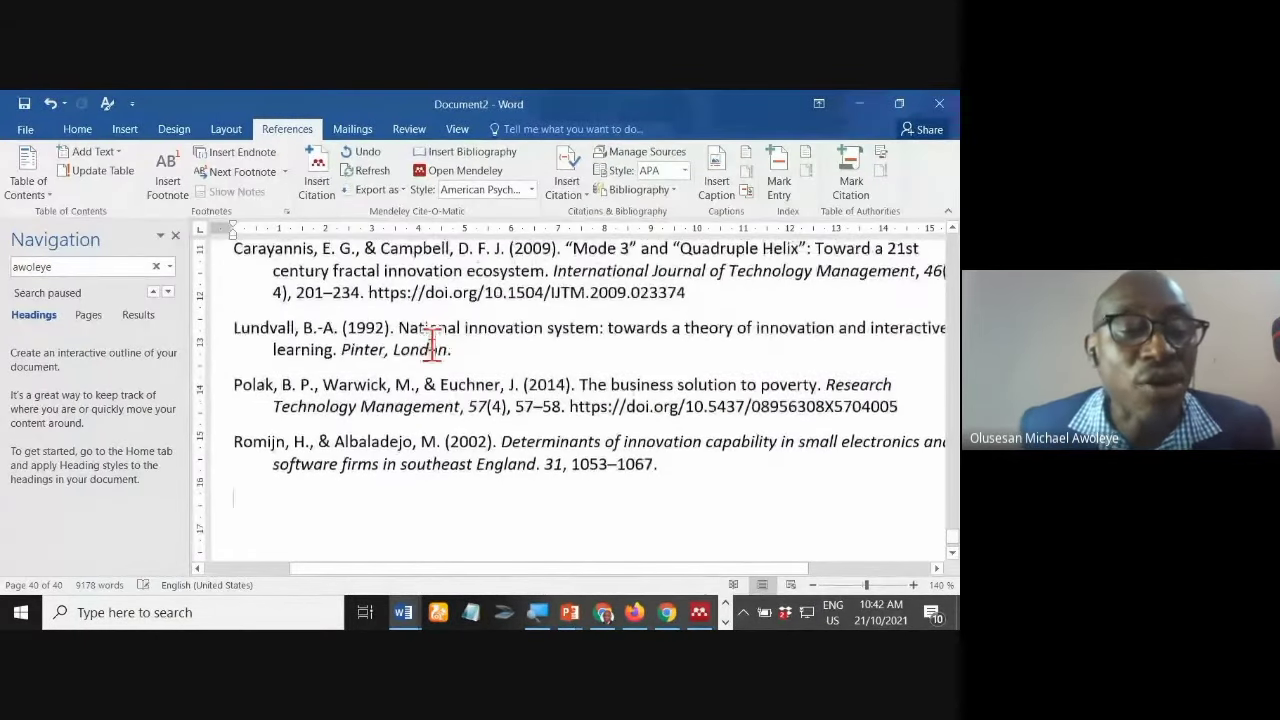
scroll(433, 344, "up", 2)
scroll(433, 340, "up", 2)
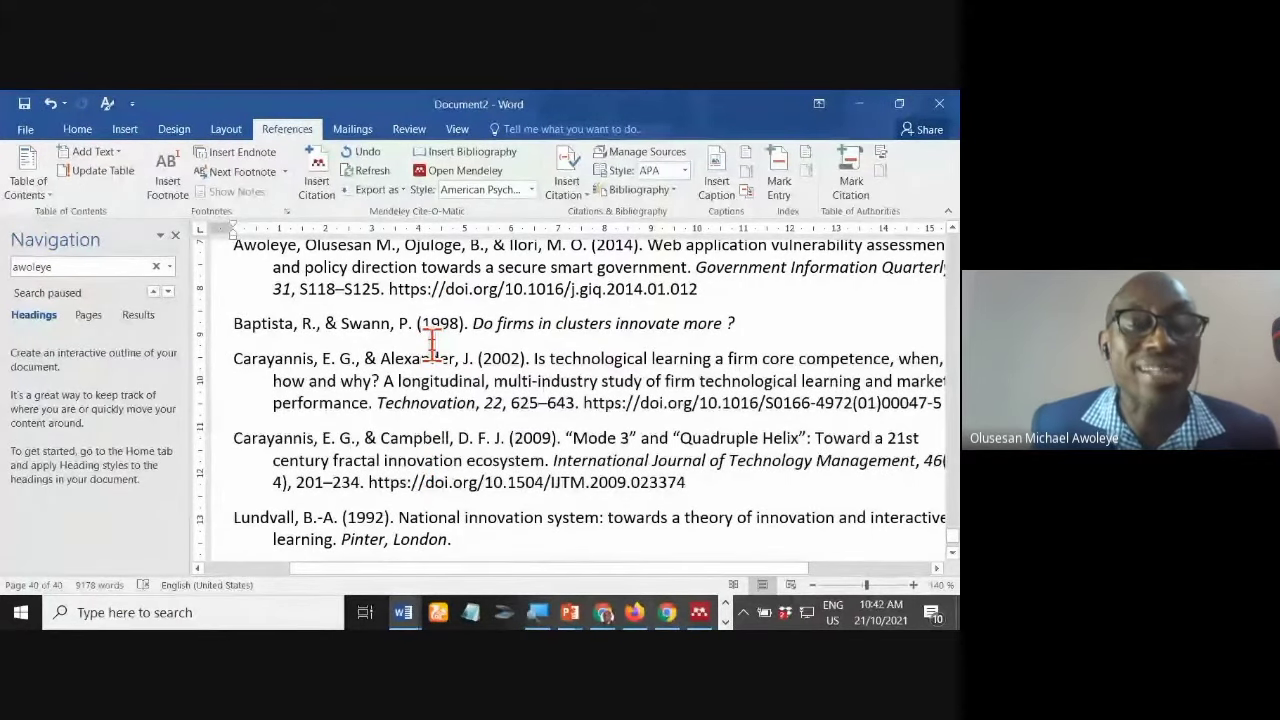
scroll(432, 345, "up", 1)
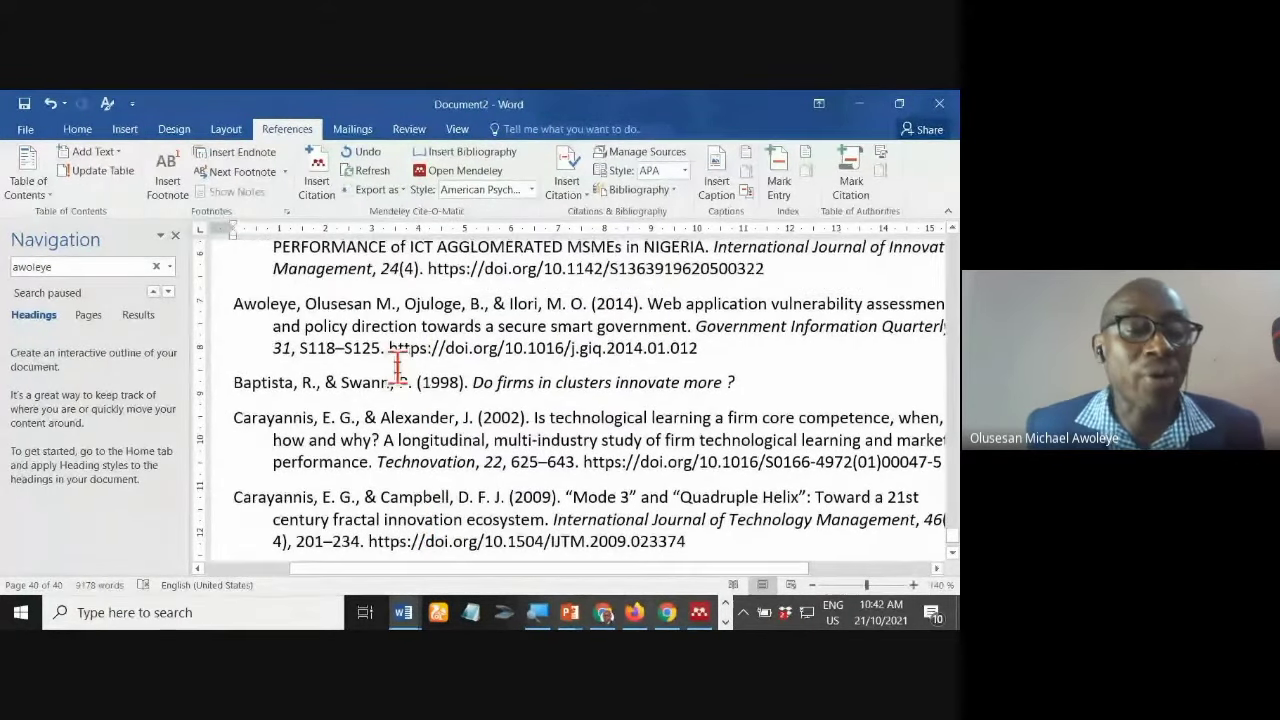
key("ctrl+a")
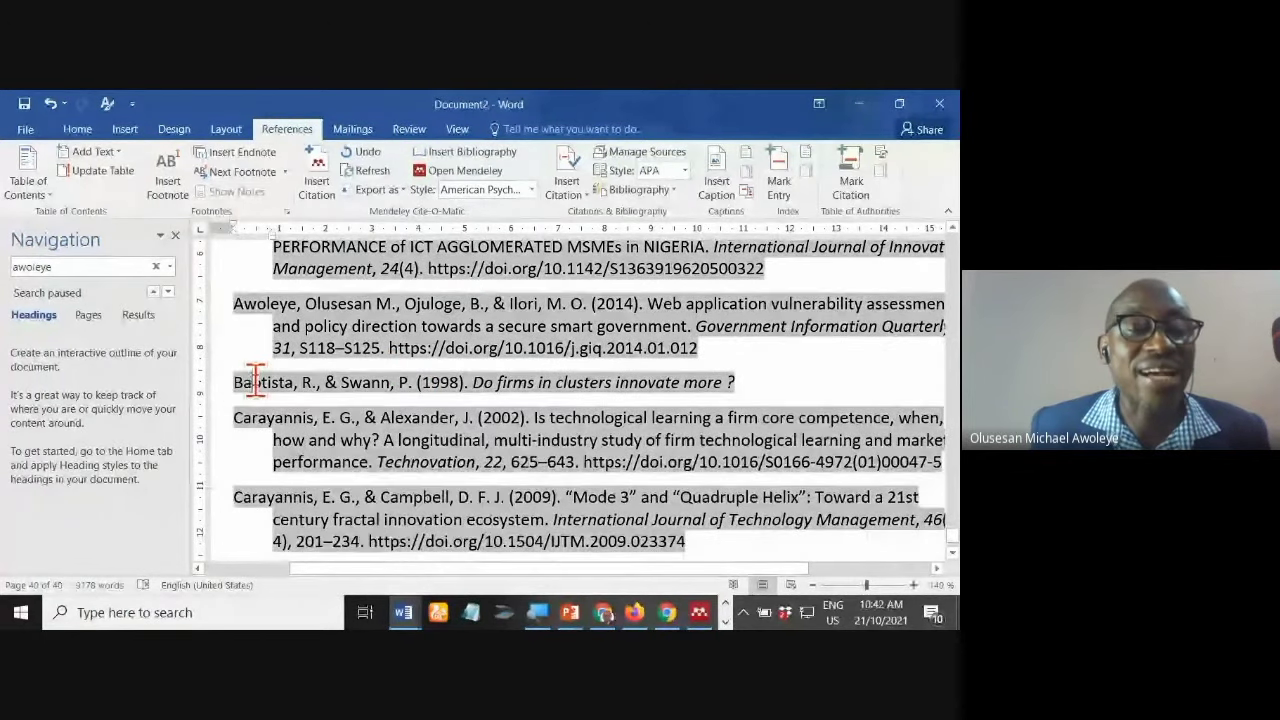
scroll(300, 375, "down", 1)
scroll(300, 375, "down", 1)
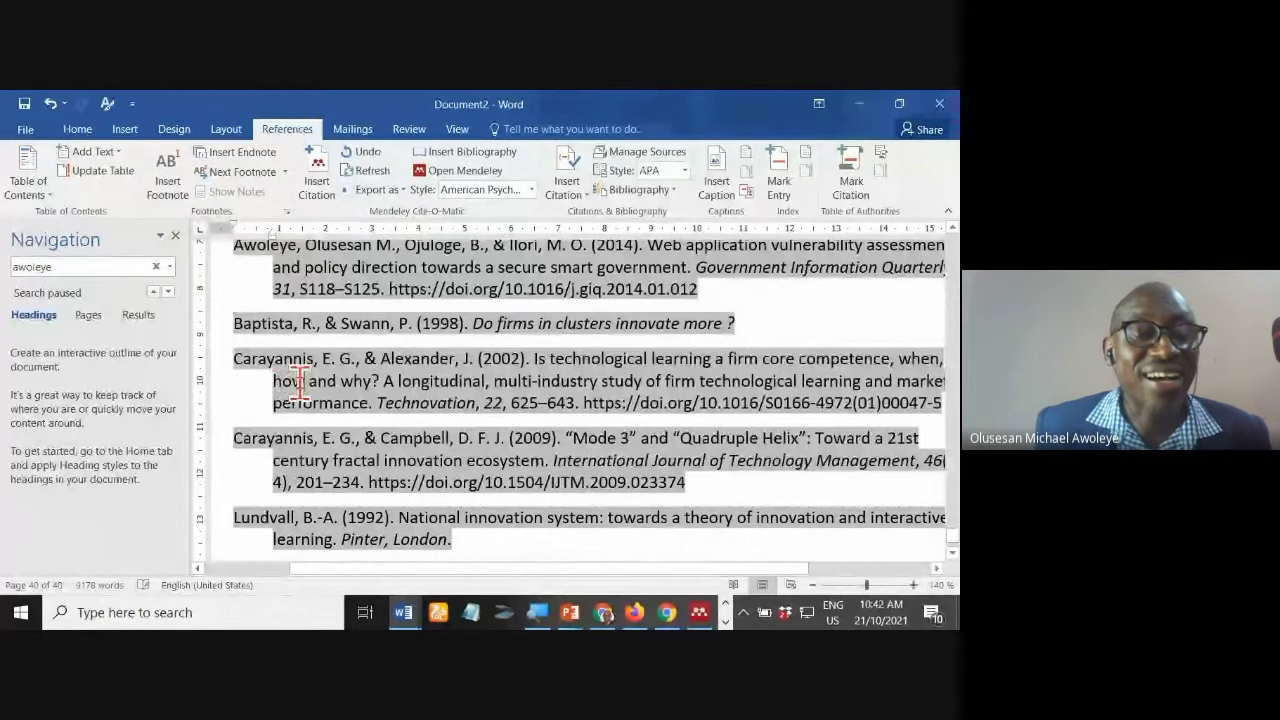
scroll(300, 380, "up", 3)
scroll(300, 380, "up", 4)
scroll(300, 380, "up", 4)
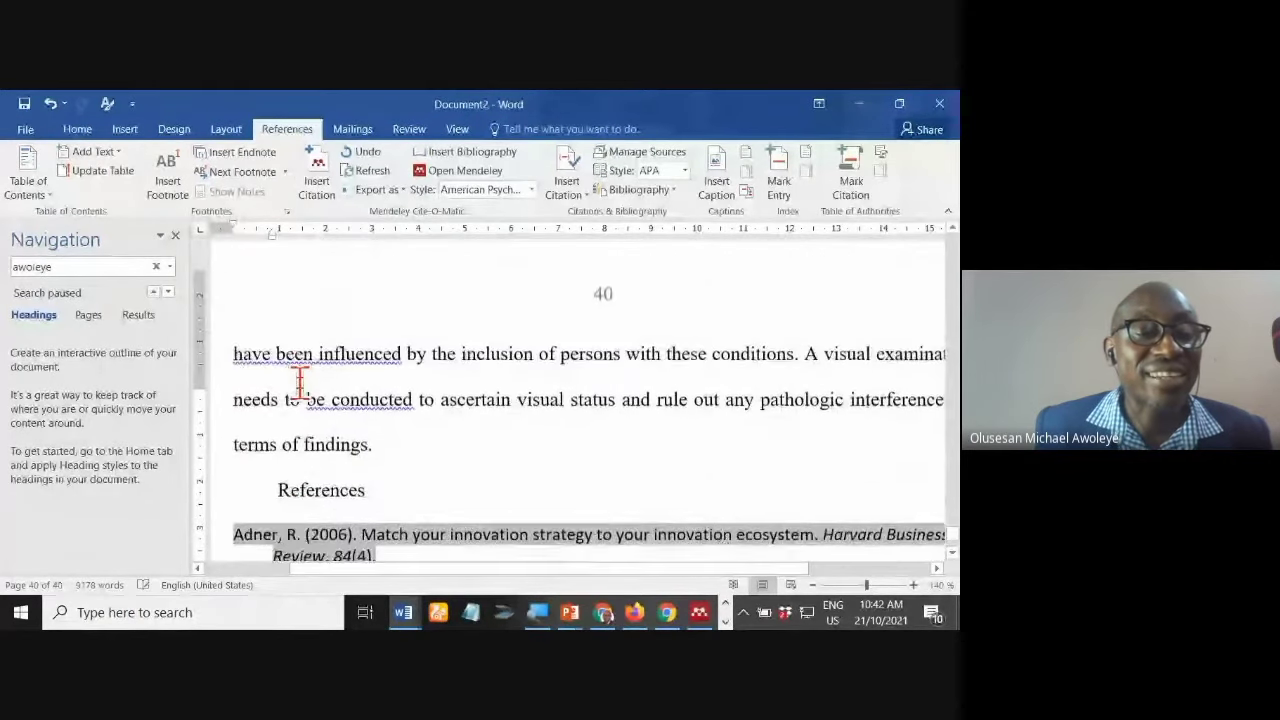
scroll(298, 385, "down", 3)
scroll(298, 385, "down", 10)
scroll(305, 380, "down", 3)
scroll(313, 375, "down", 2)
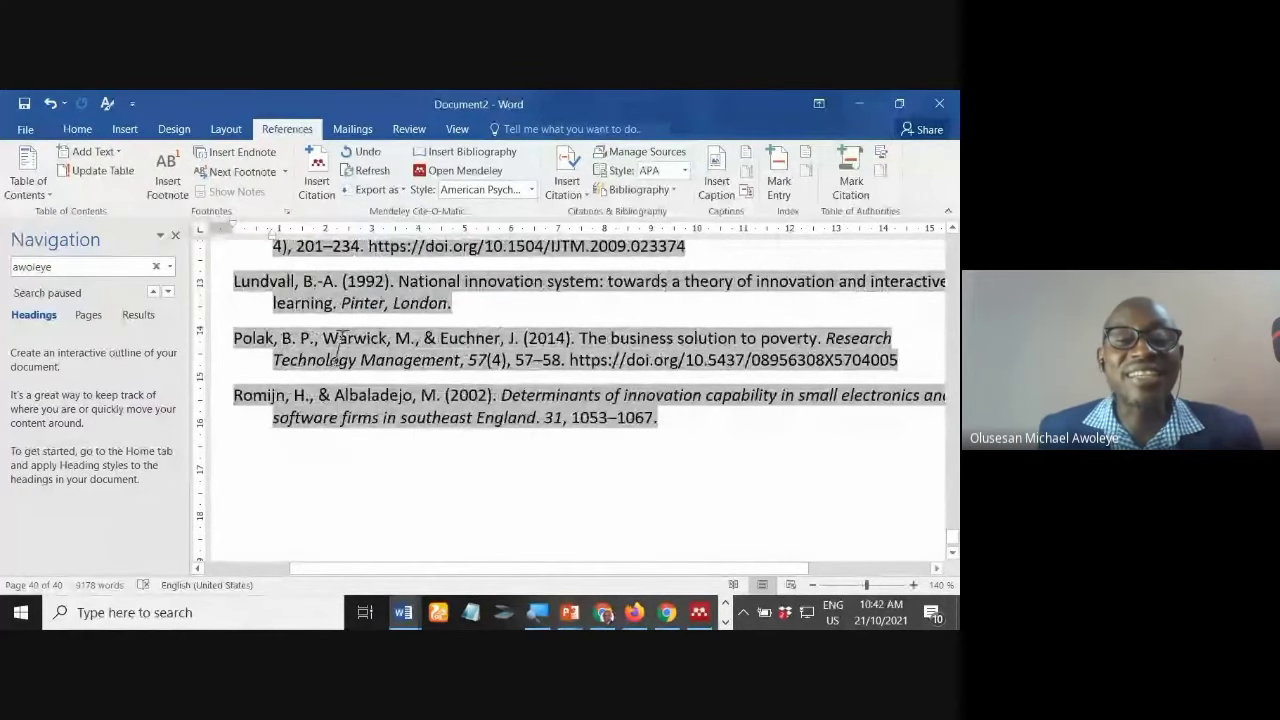
scroll(540, 410, "down", 3)
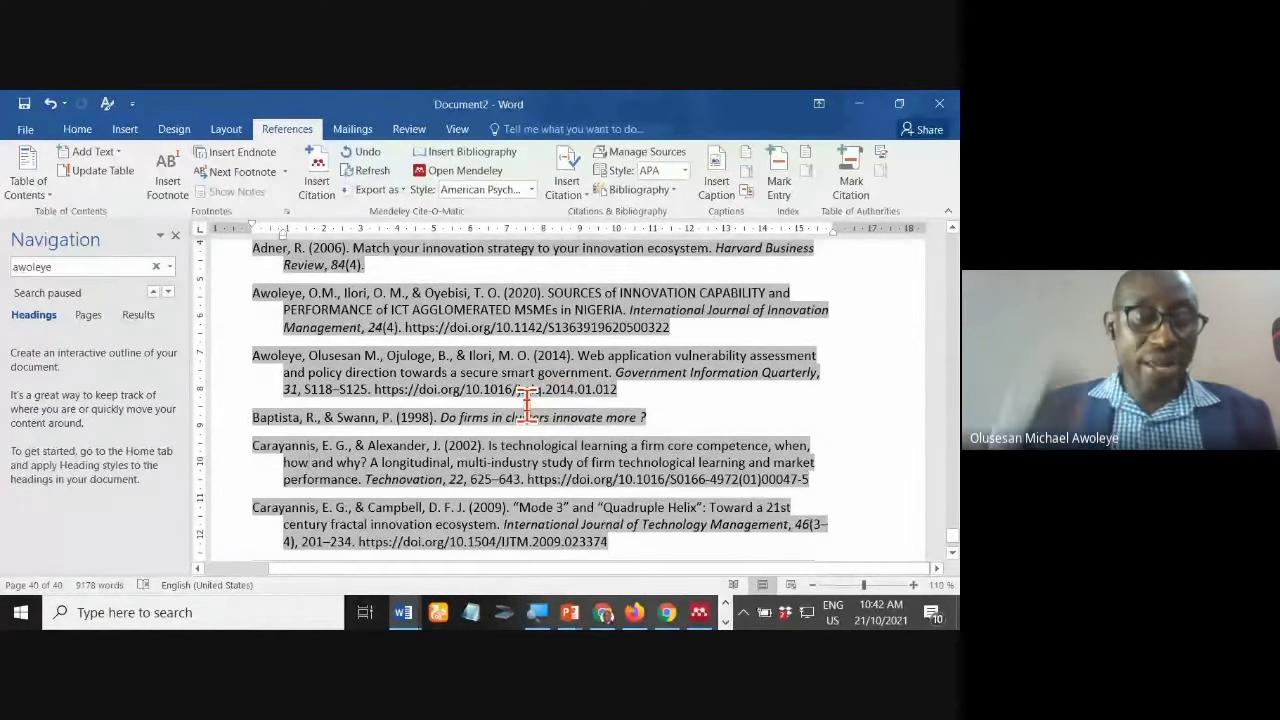
key("alt+Tab")
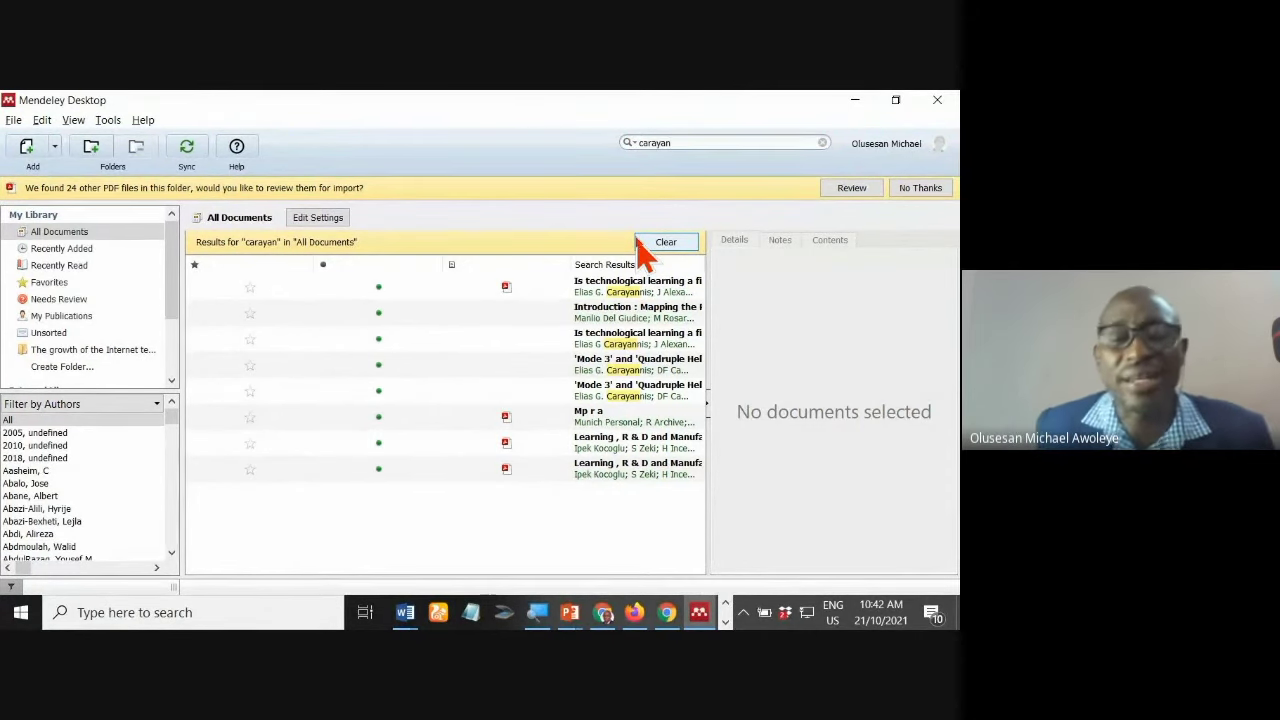
Step: Switch from Mendeley Desktop to PowerPoint's slide 6, 'Populating Mendeley Database'
left_click(569, 612)
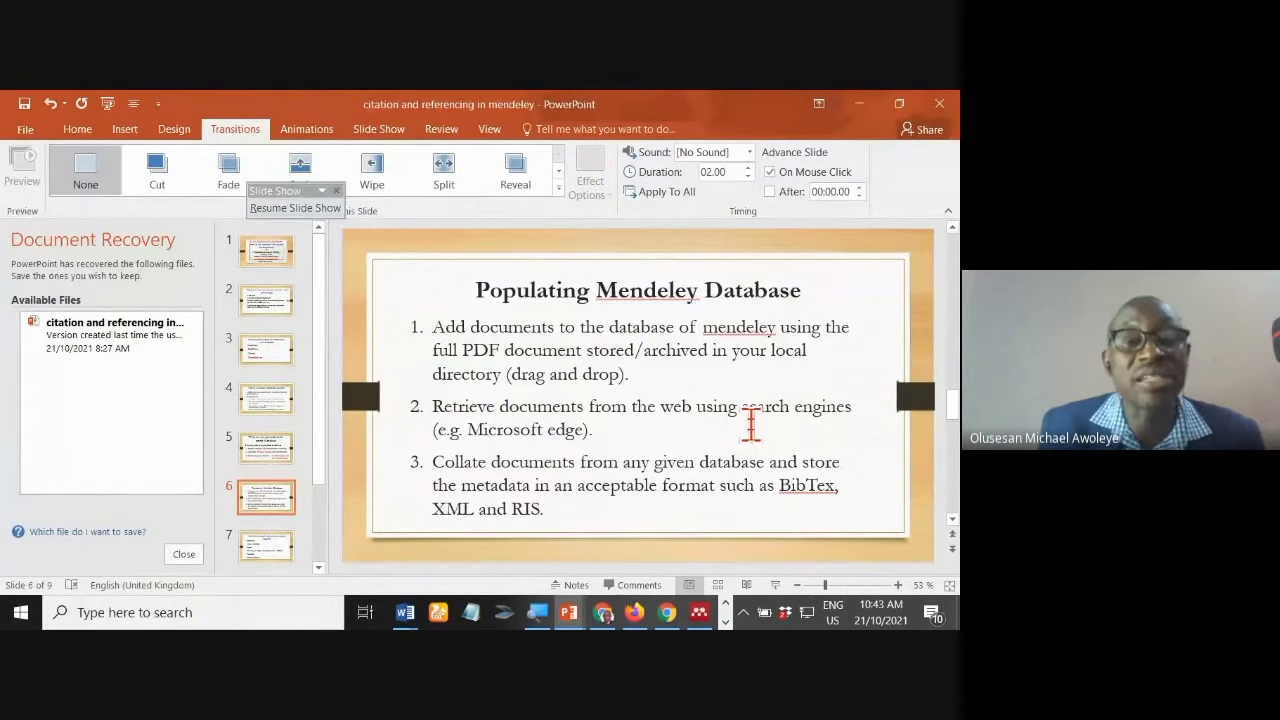
Step: Advance to slide 7 on available databases, then bring up Scopus Preview in the browser
scroll(750, 425, "down", 1)
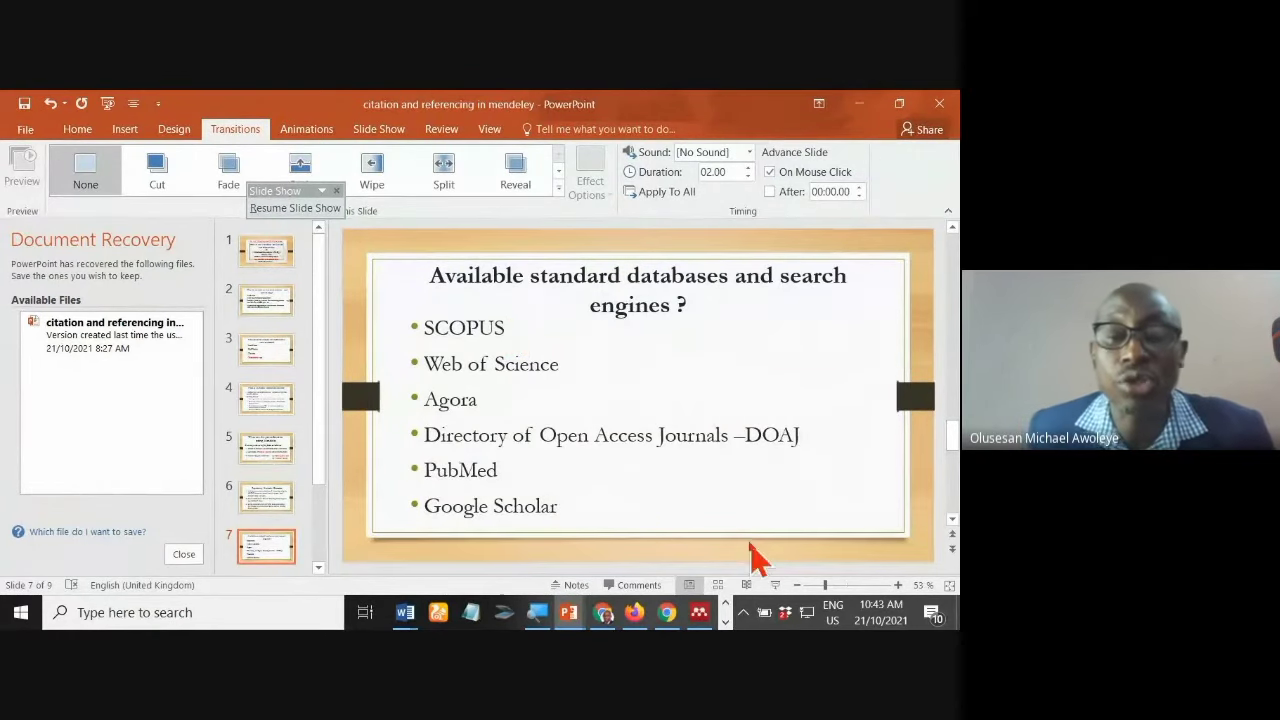
left_click(635, 614)
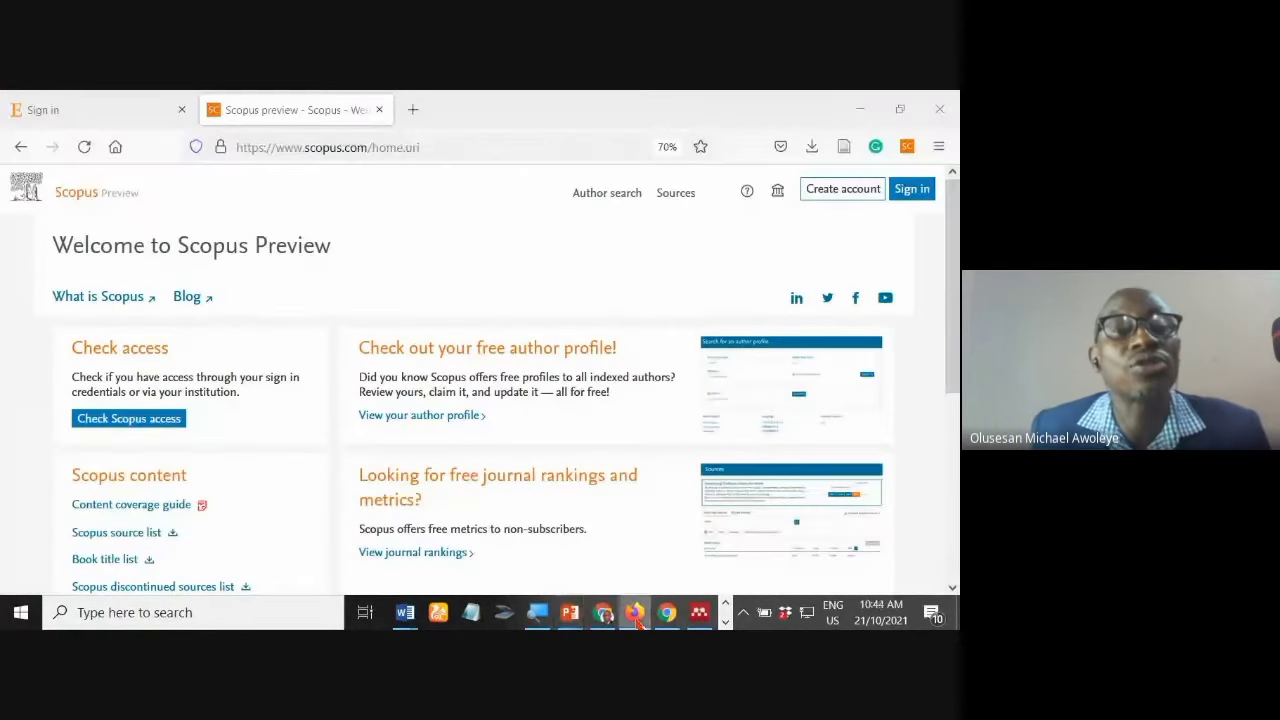
left_click(285, 147)
left_click(470, 122)
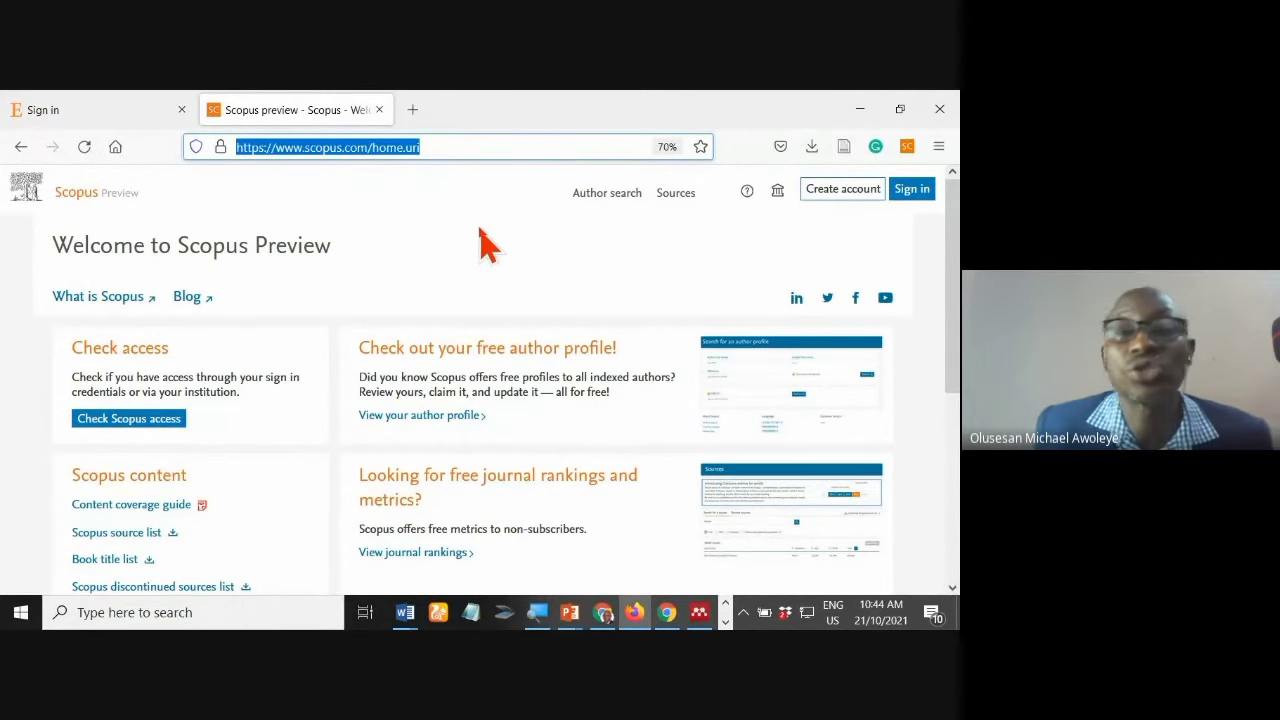
scroll(485, 243, "down", 1)
scroll(485, 243, "down", 1)
scroll(487, 245, "up", 2)
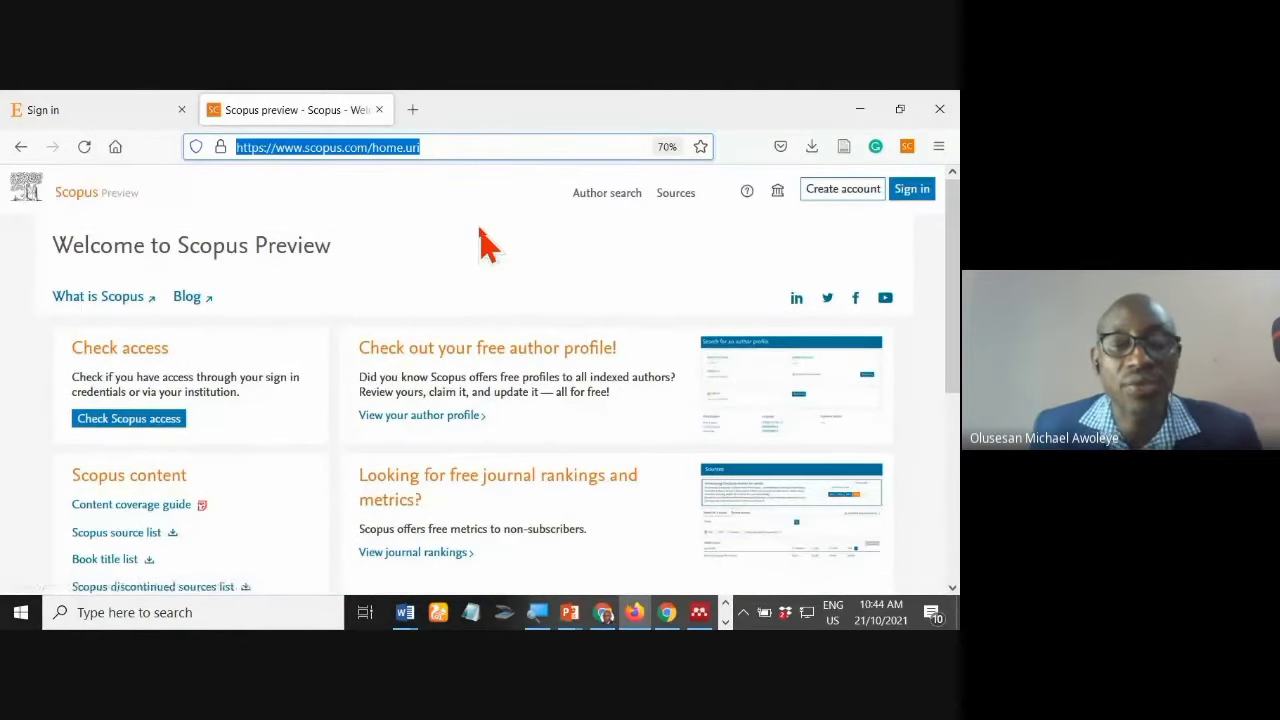
Step: Sign in to Scopus through the Elsevier login using Robert Gordon University institutional credentials
left_click(100, 112)
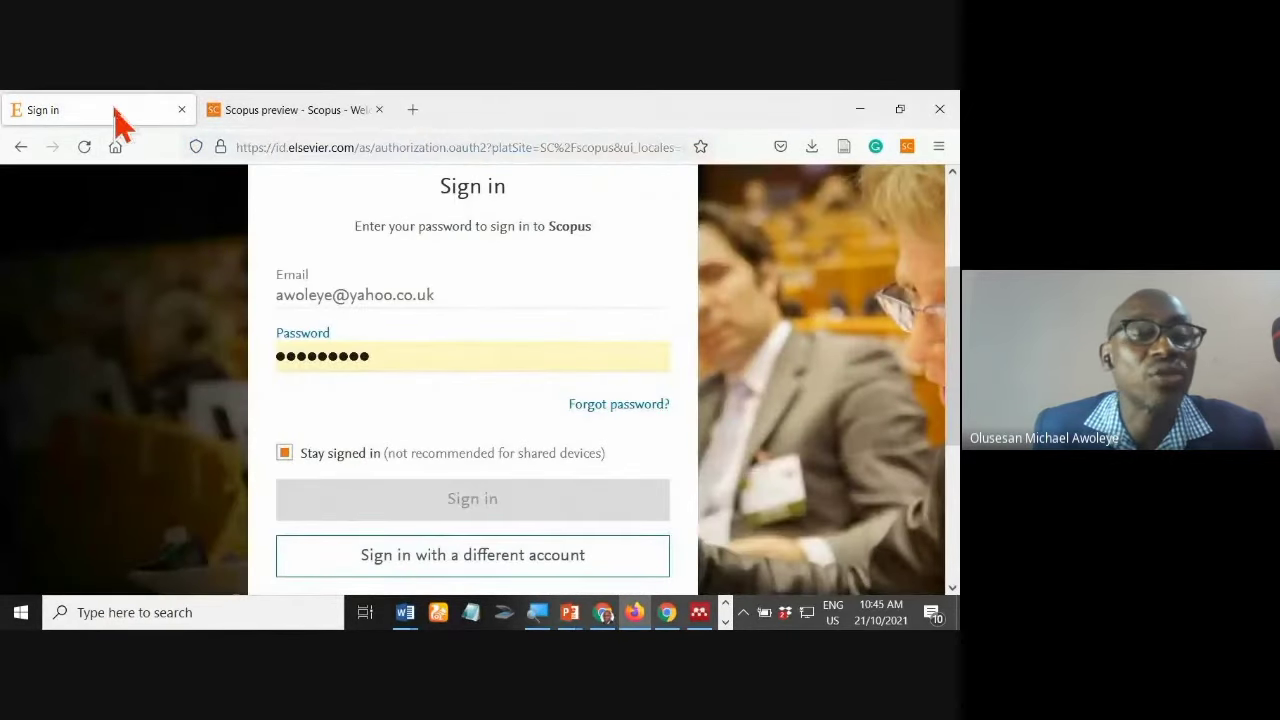
scroll(690, 250, "up", 2)
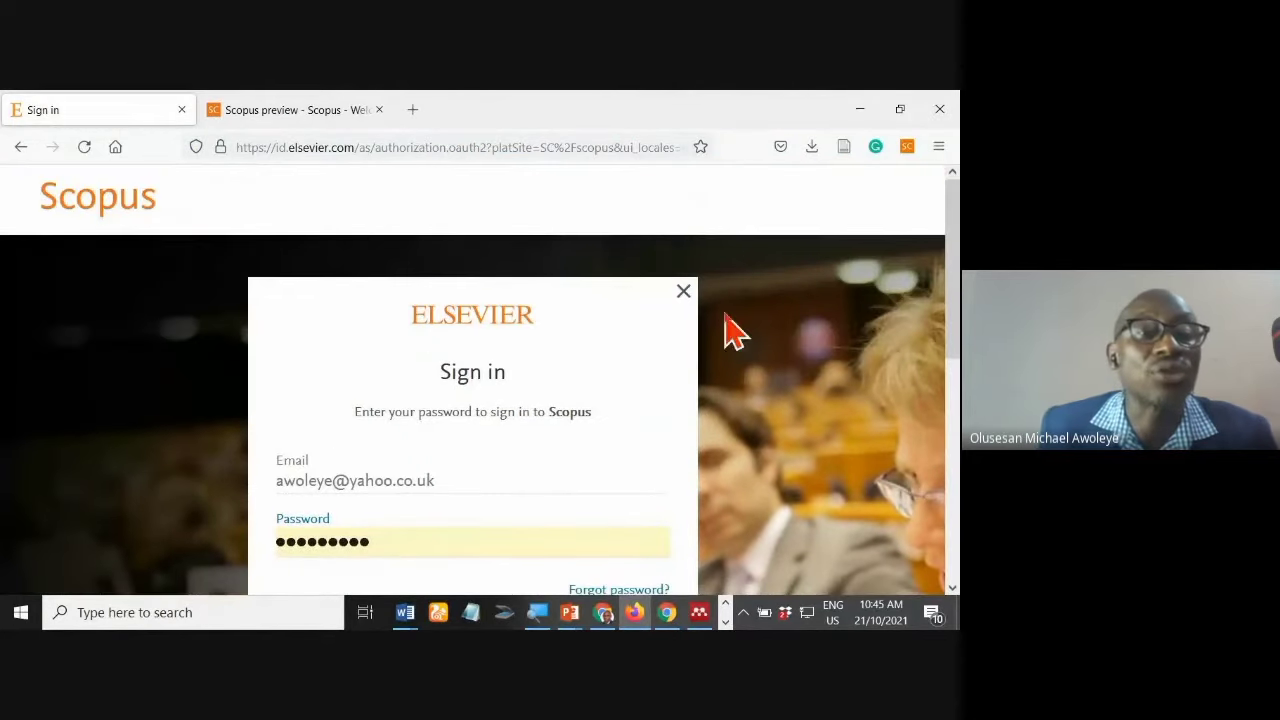
scroll(725, 334, "down", 3)
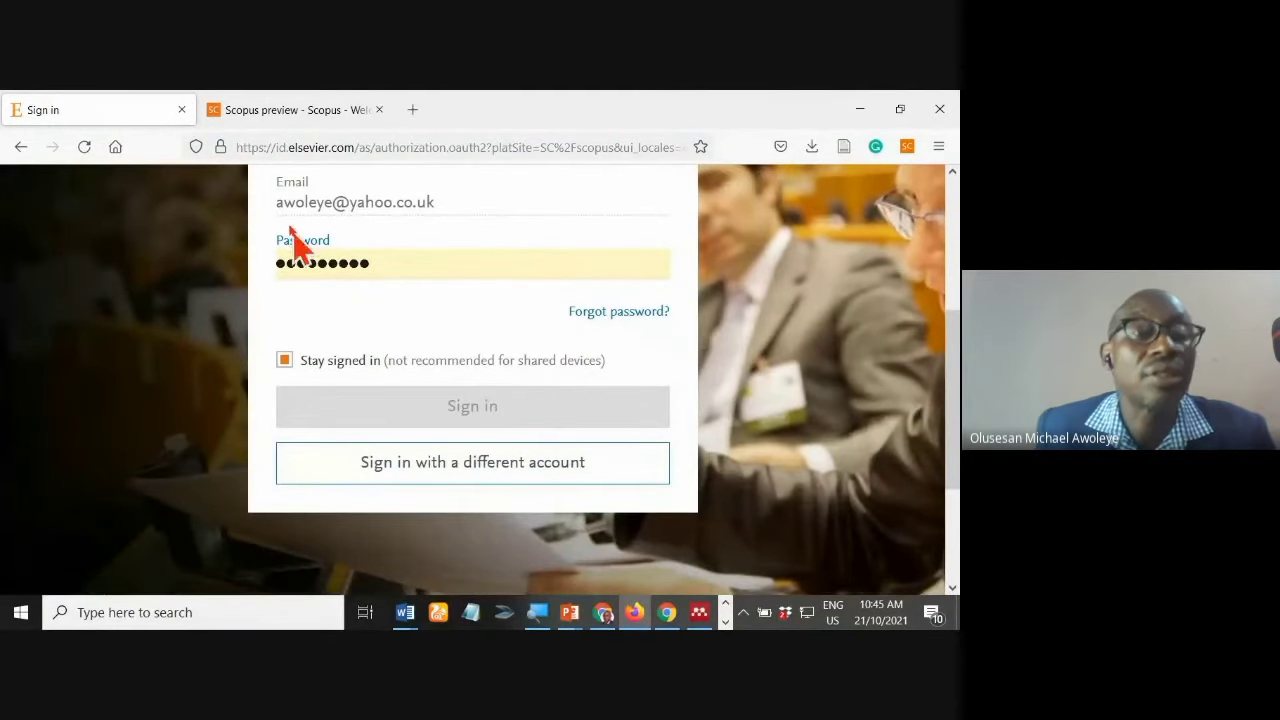
left_click(326, 147)
key("Return")
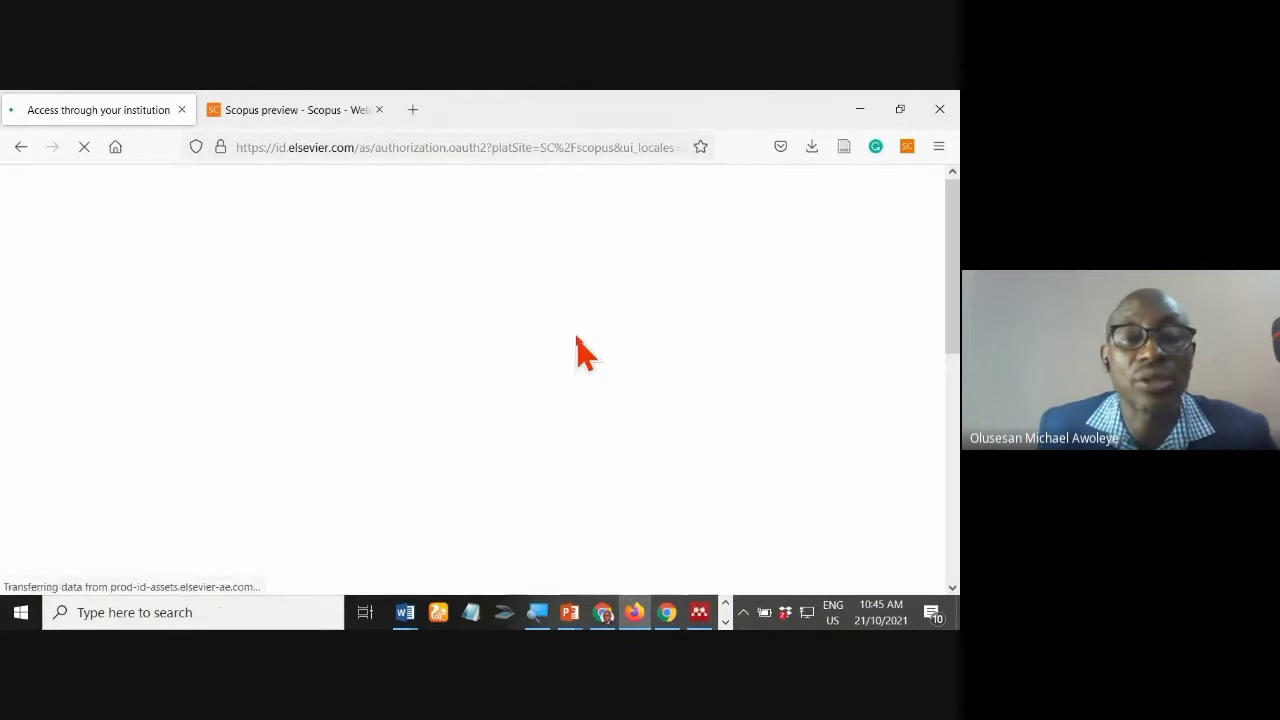
scroll(548, 437, "down", 2)
scroll(557, 440, "down", 2)
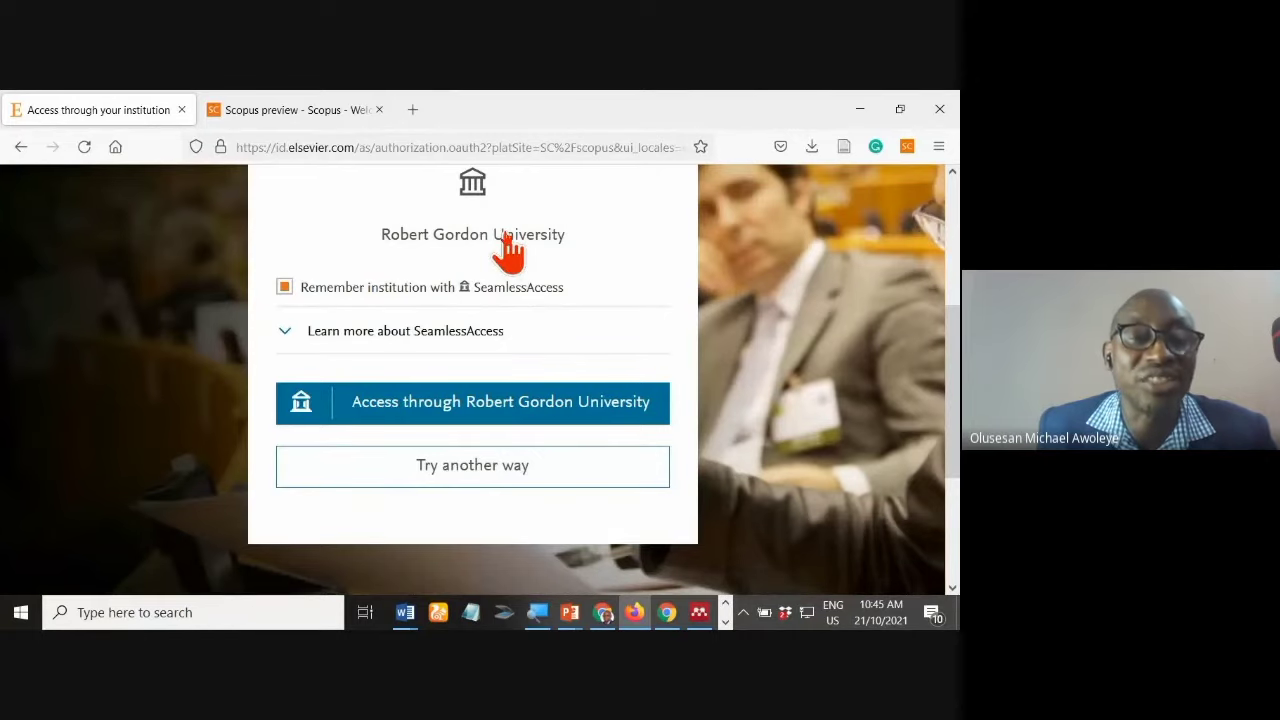
left_click(507, 238)
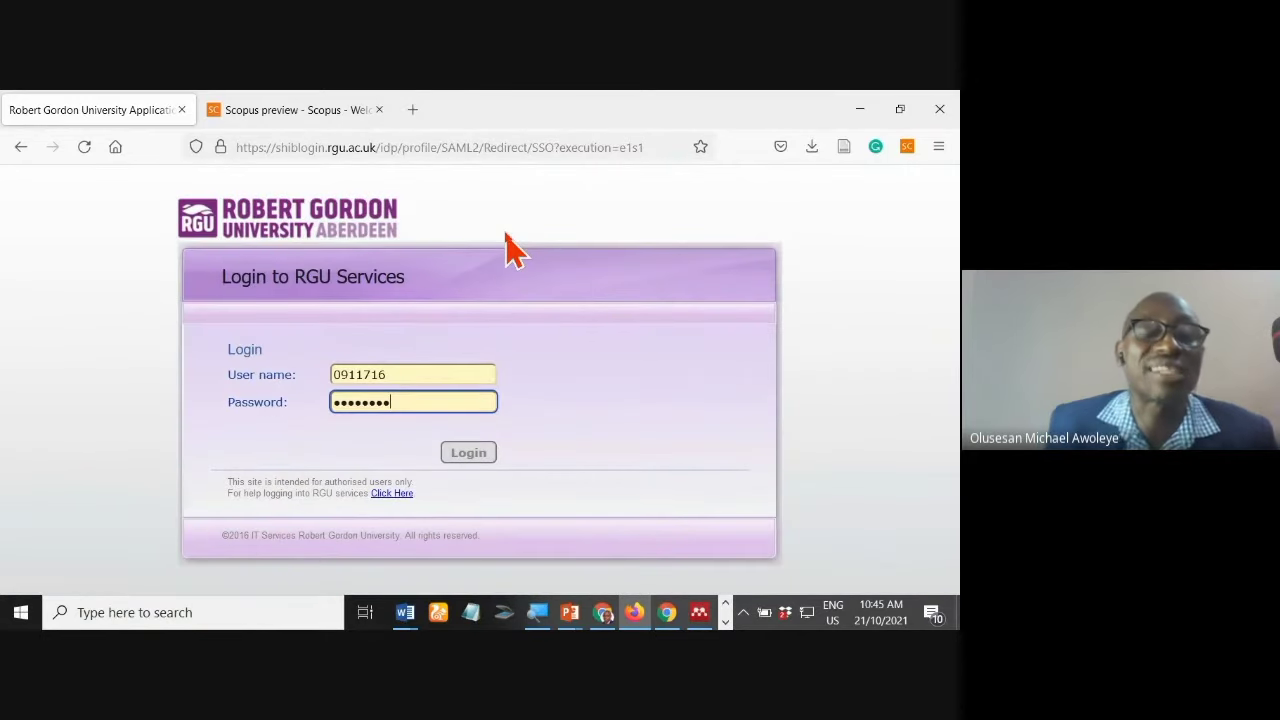
left_click(470, 456)
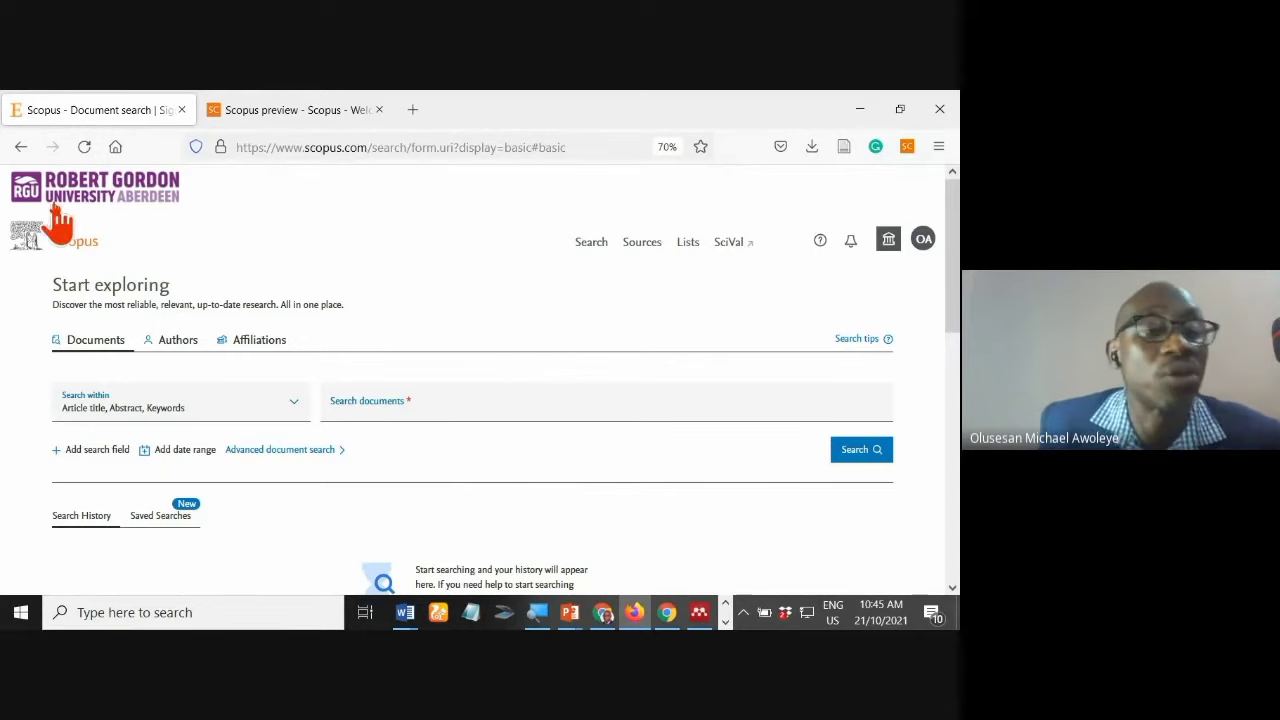
Step: Enter 'entrepreneurial education' in the Scopus Search documents field
left_click(411, 393)
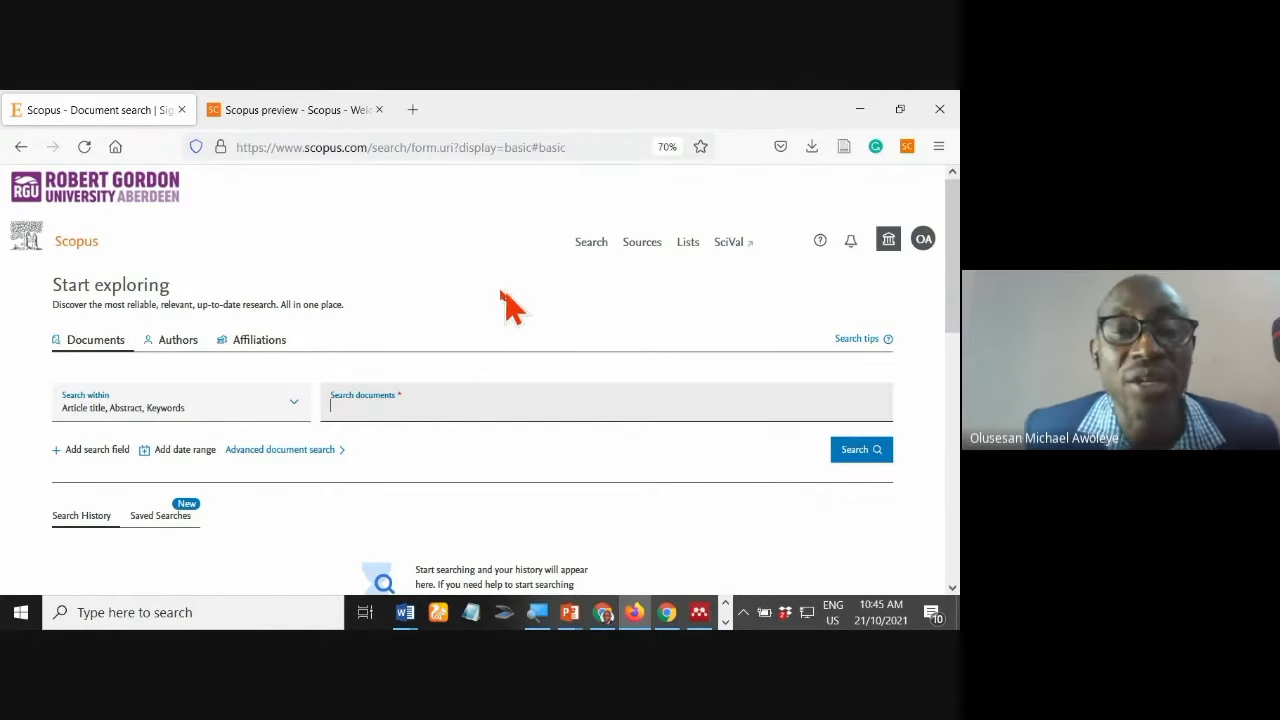
scroll(476, 310, "down", 1)
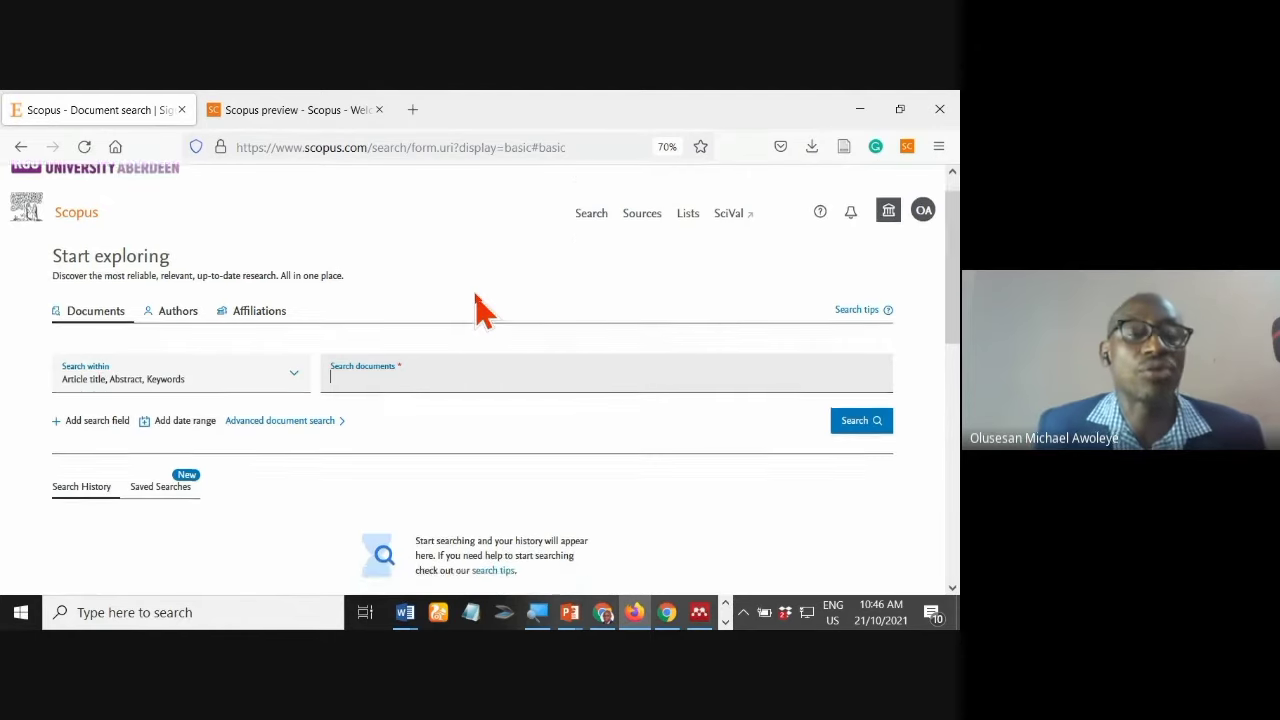
scroll(433, 336, "up", 1)
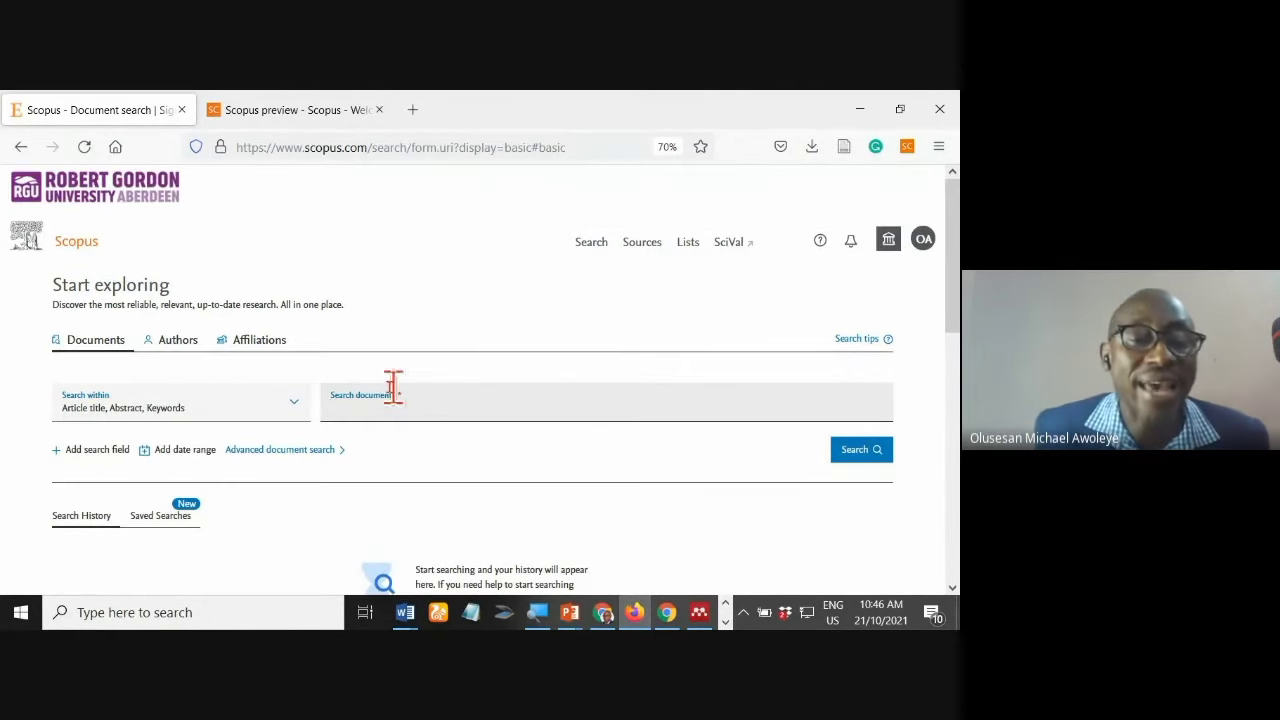
key("Return")
type("entrepreneurial education")
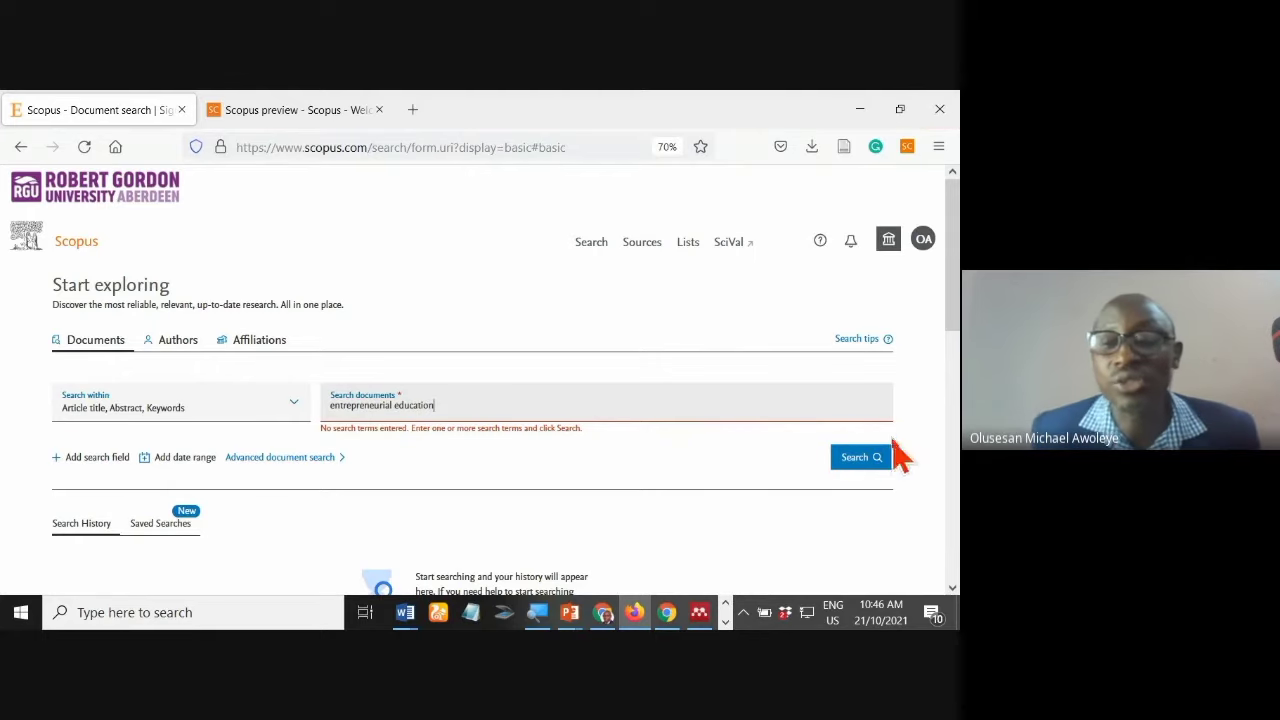
Step: Run the 'entrepreneurial education' search and scroll through the 7,447 document results
left_click(866, 458)
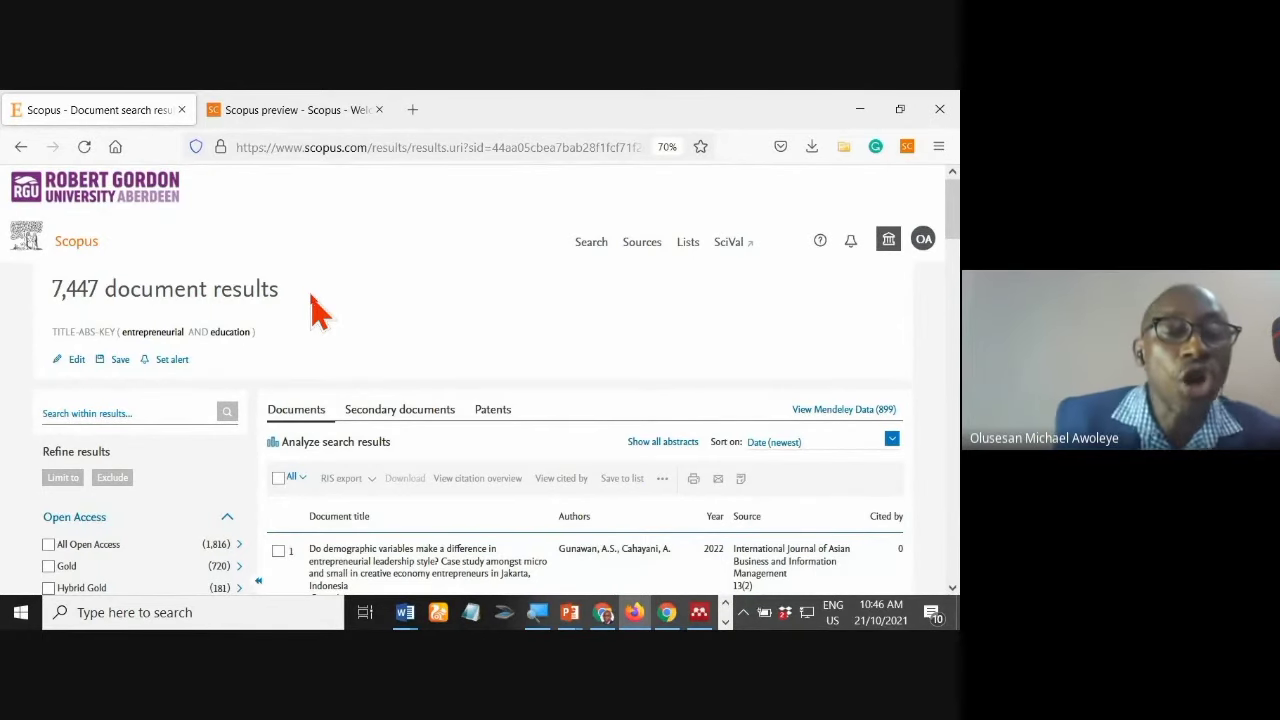
scroll(367, 284, "down", 1)
scroll(367, 284, "down", 3)
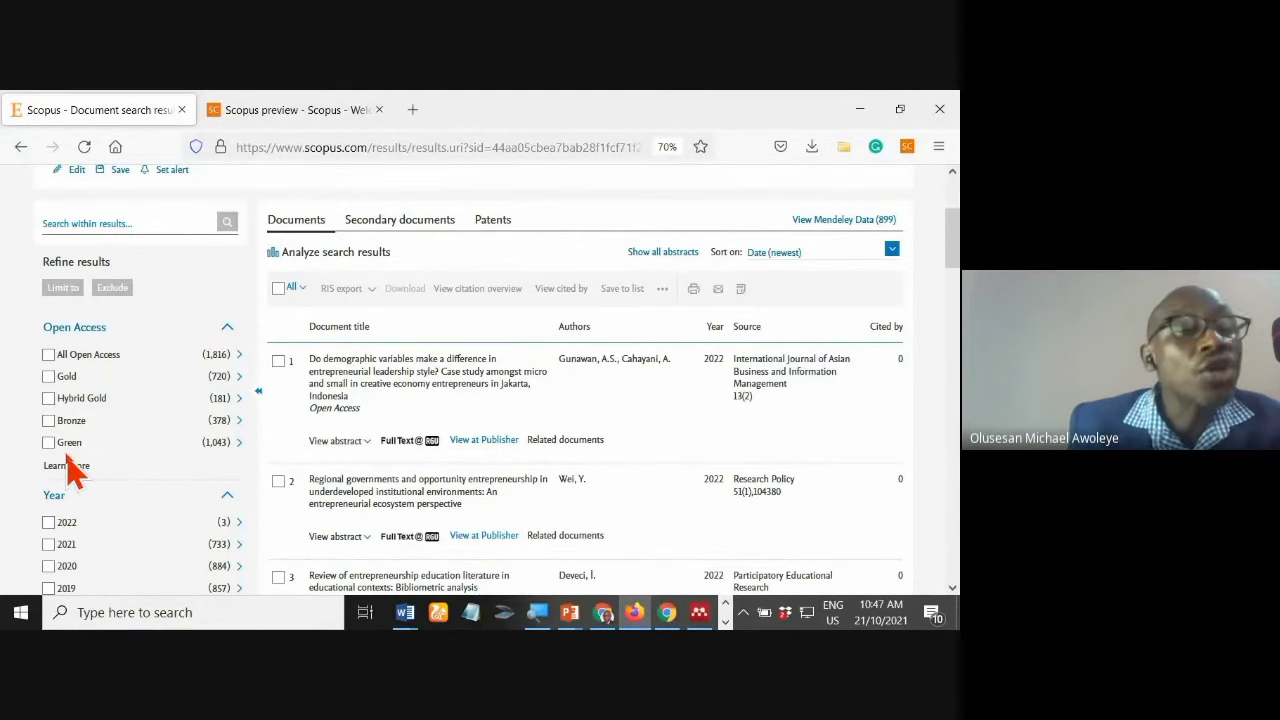
Step: Tick the 2022, 2021 and 2020 year filters and apply the limit to the results
scroll(397, 412, "down", 1)
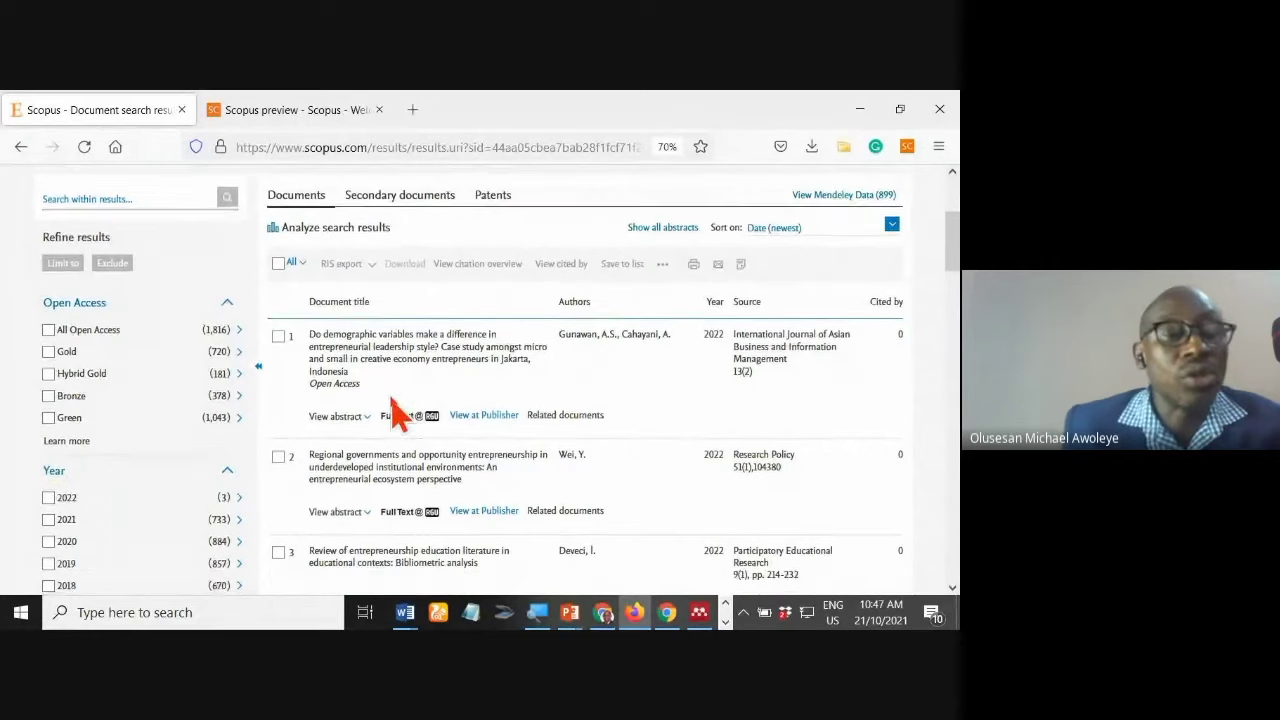
scroll(397, 412, "down", 2)
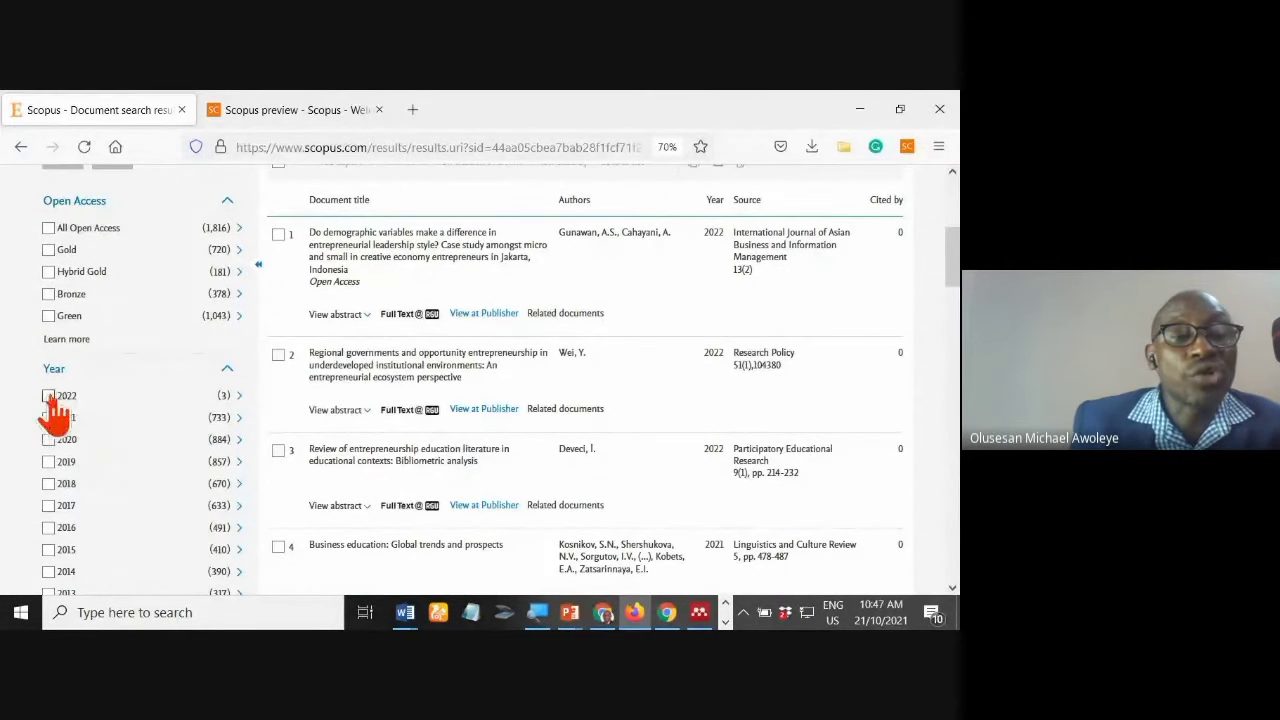
left_click(48, 396)
left_click(48, 418)
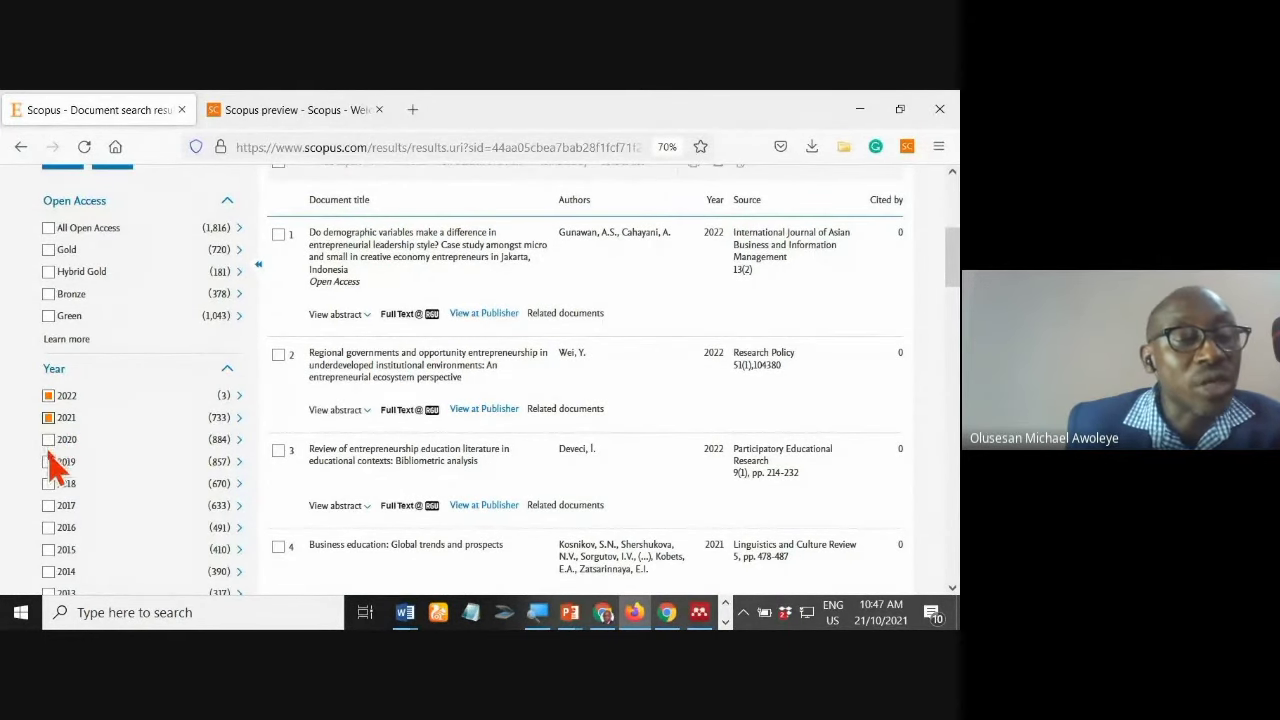
left_click(48, 440)
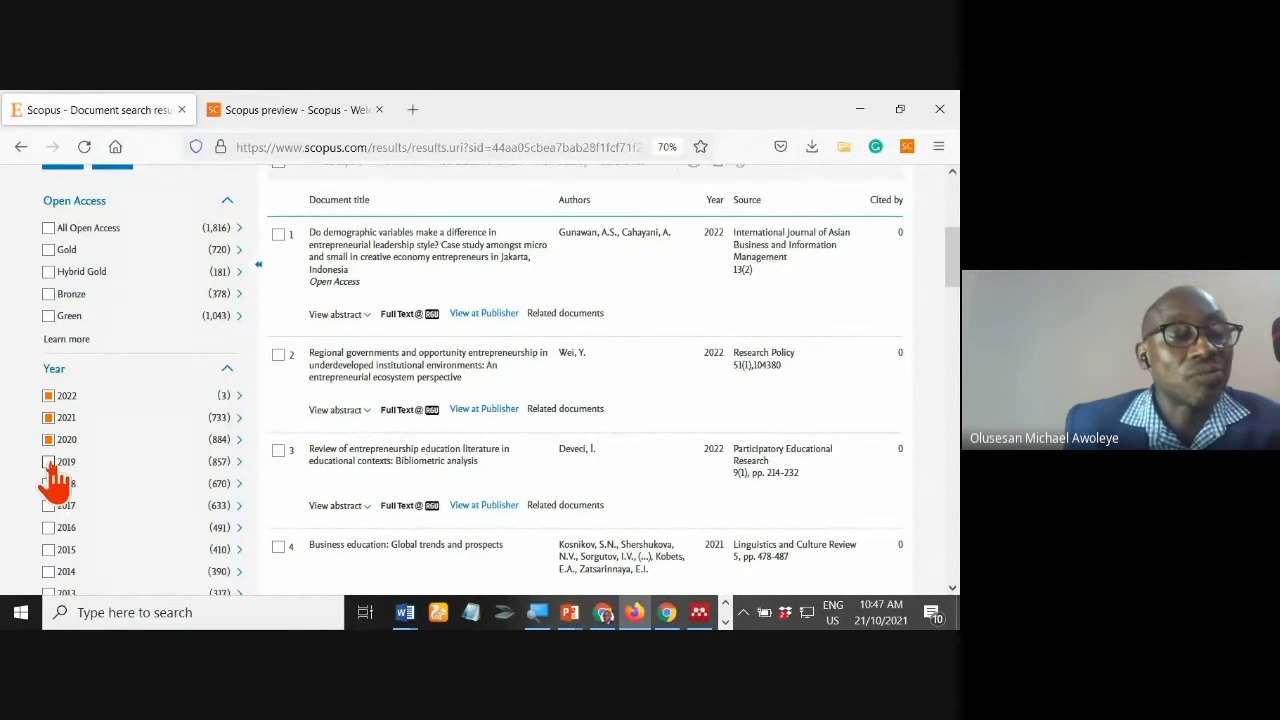
scroll(383, 425, "up", 5)
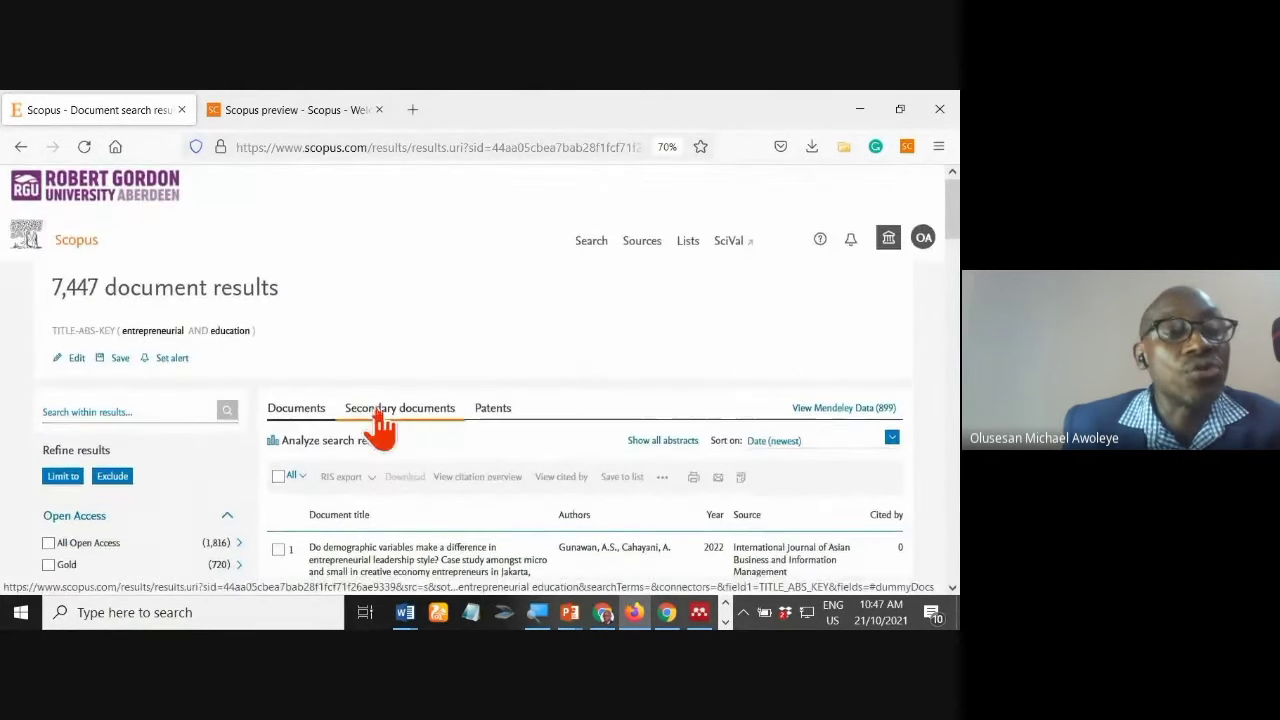
scroll(383, 425, "down", 2)
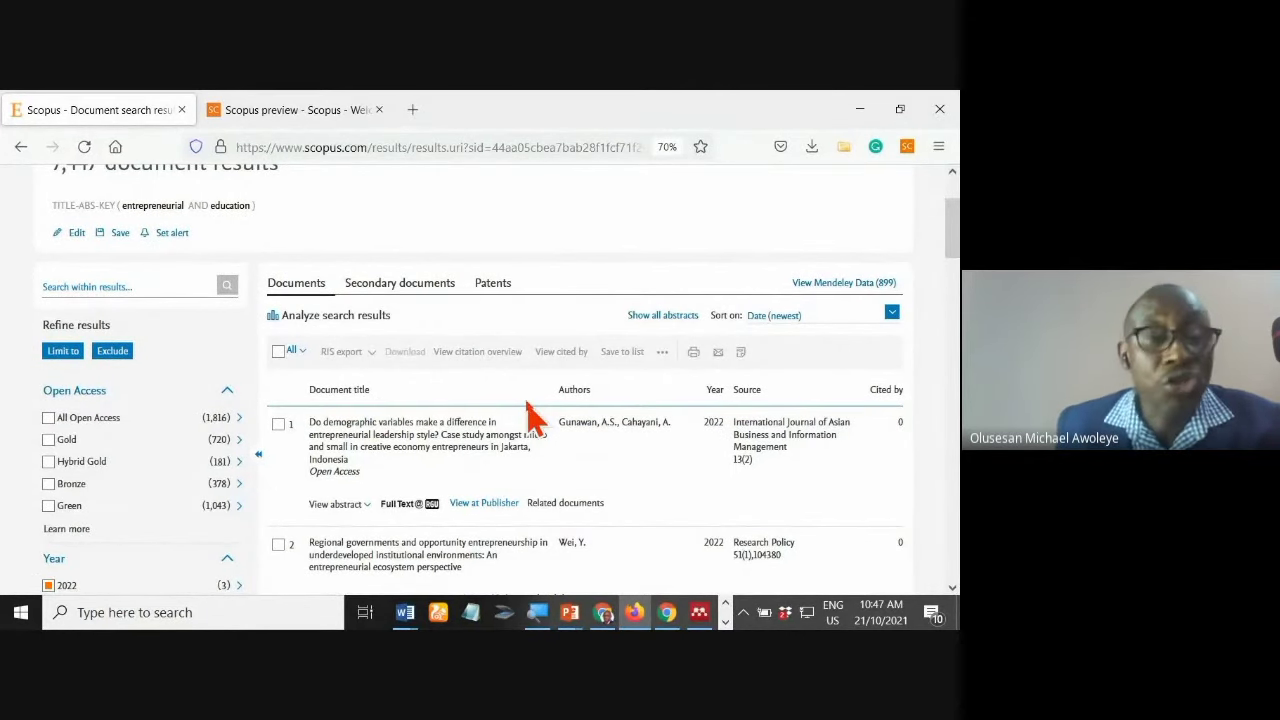
scroll(535, 418, "up", 2)
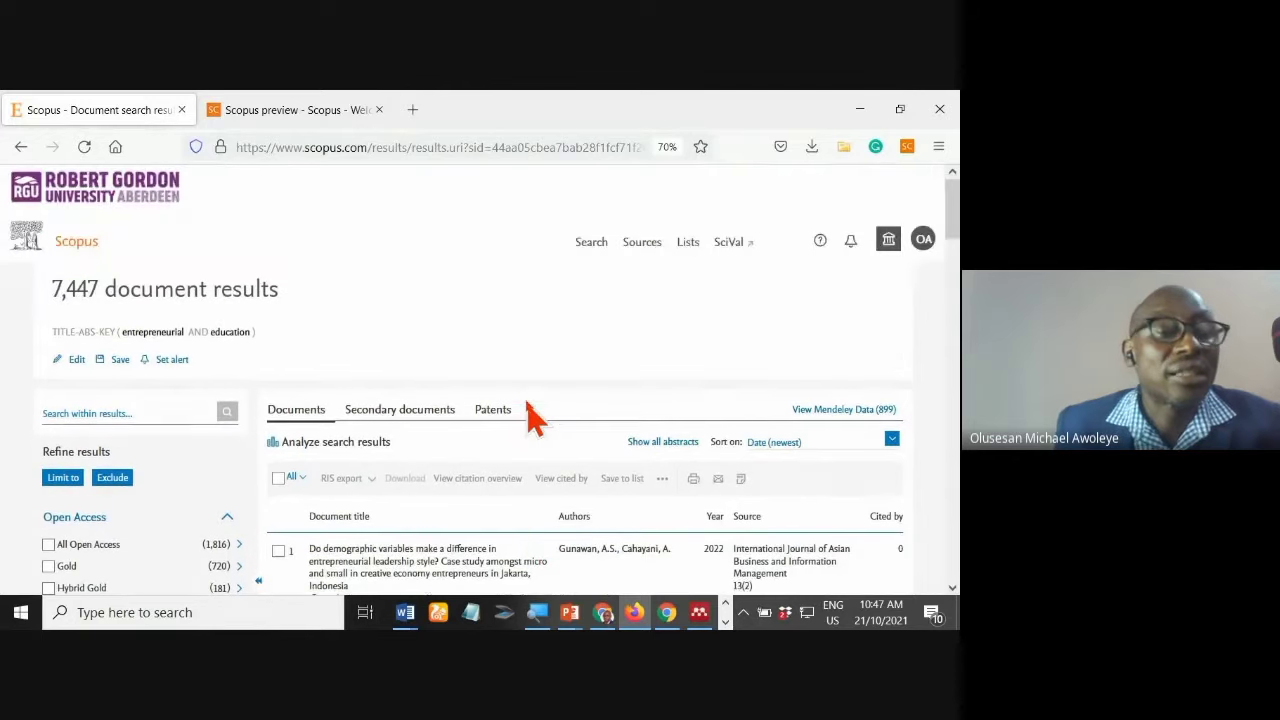
scroll(535, 418, "down", 1)
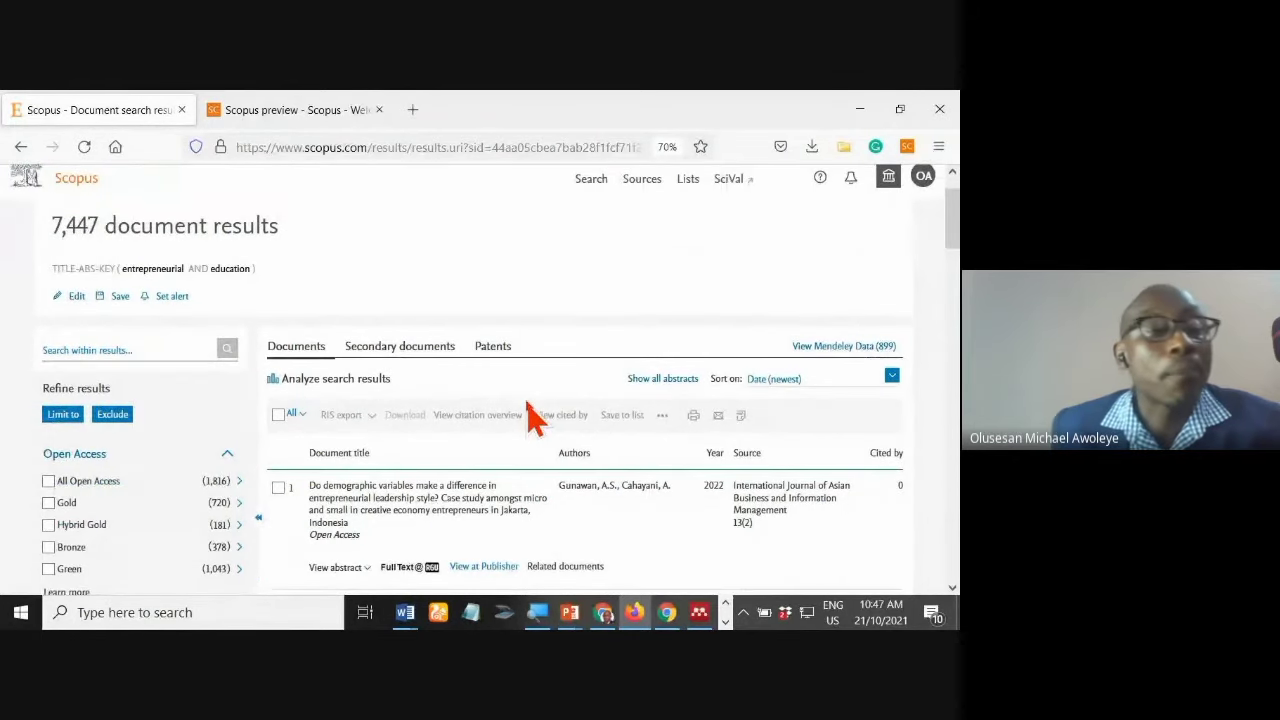
scroll(535, 418, "down", 1)
scroll(535, 418, "down", 5)
scroll(535, 418, "down", 2)
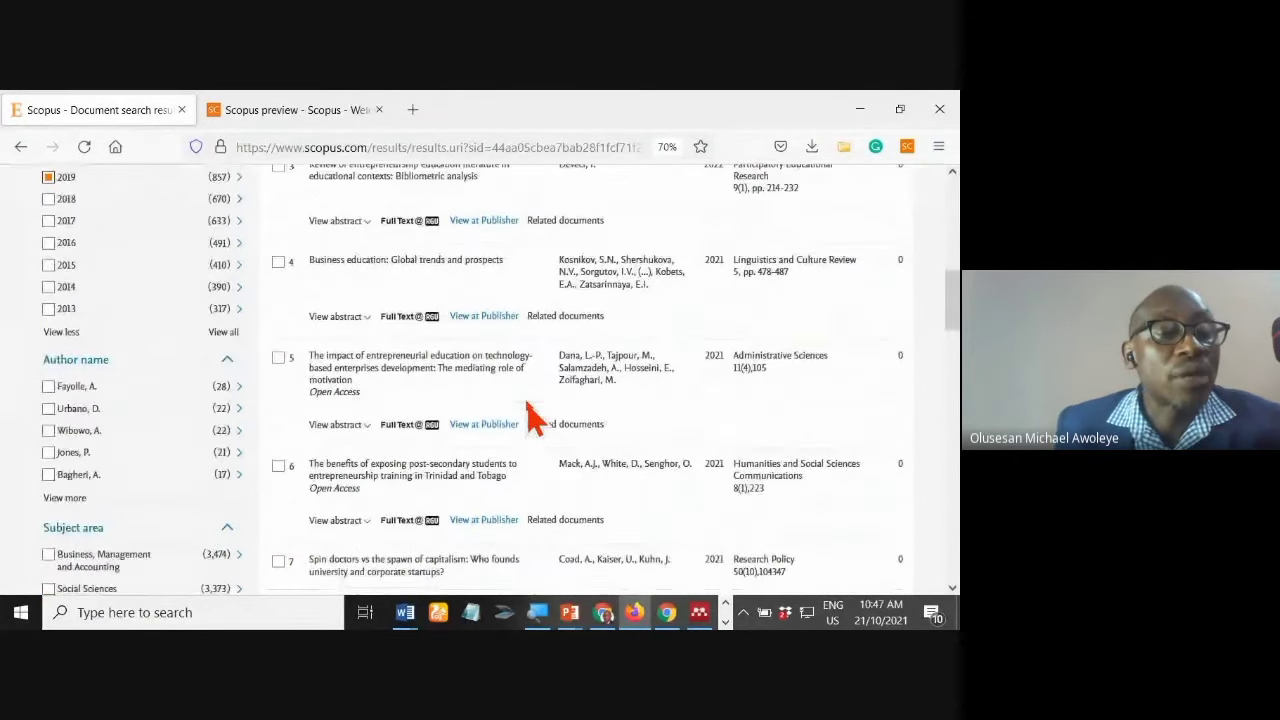
scroll(535, 418, "down", 1)
scroll(535, 418, "down", 6)
scroll(535, 418, "down", 4)
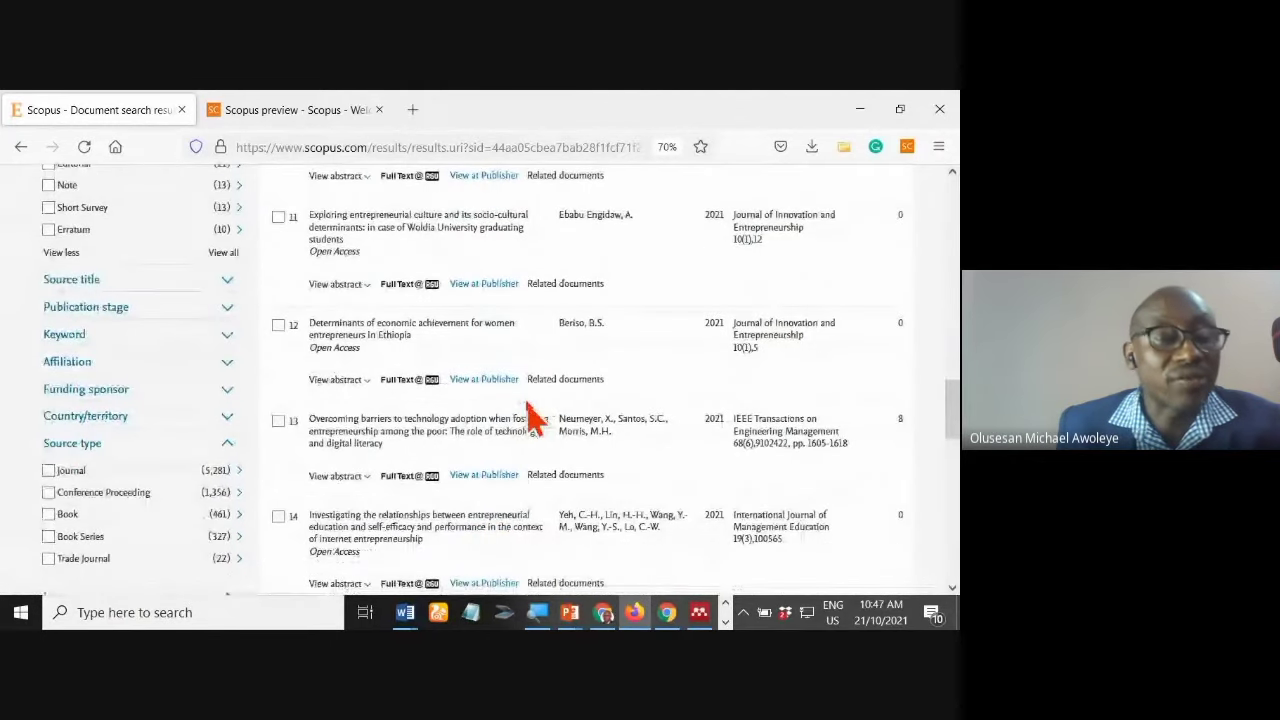
scroll(535, 418, "up", 5)
scroll(535, 418, "up", 12)
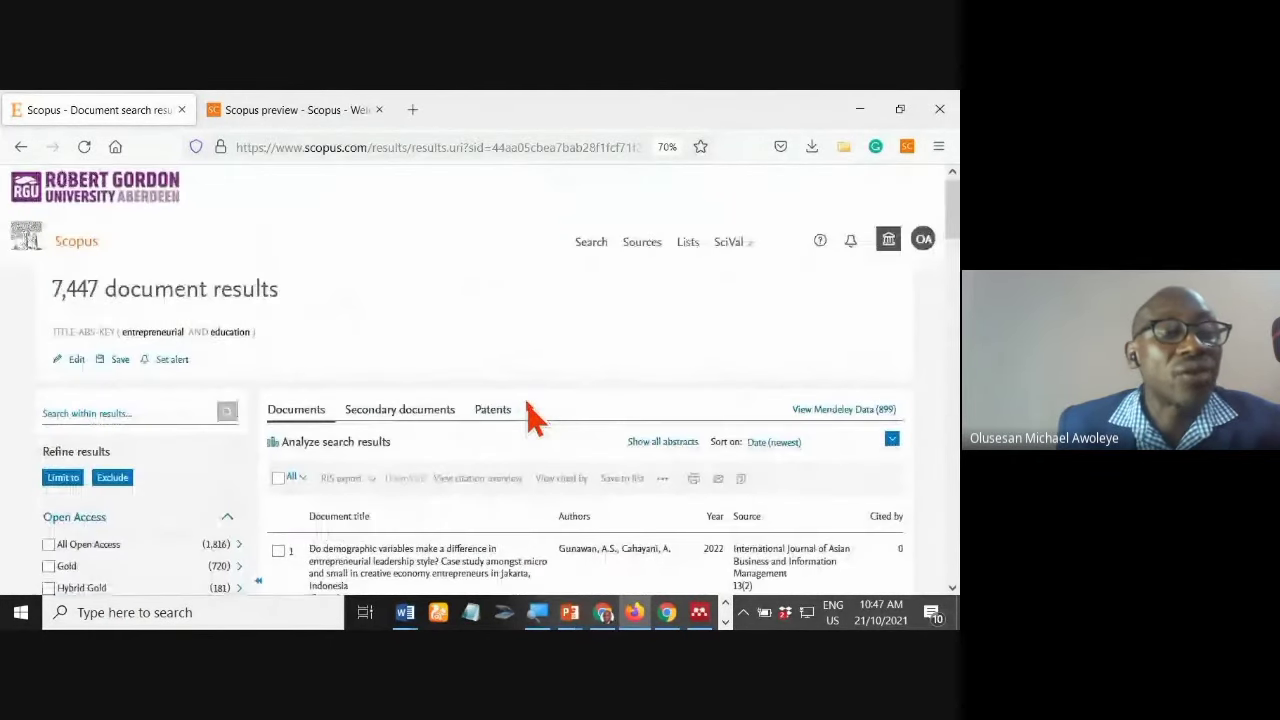
scroll(535, 418, "down", 4)
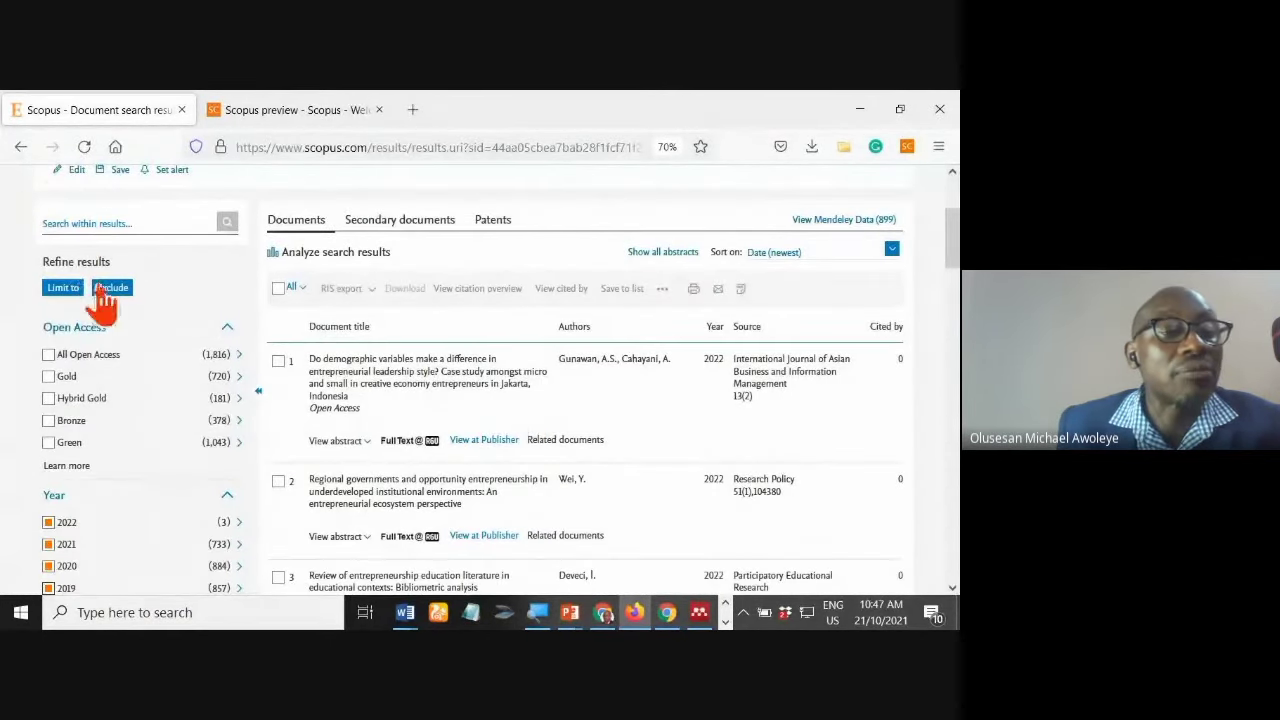
scroll(360, 330, "up", 4)
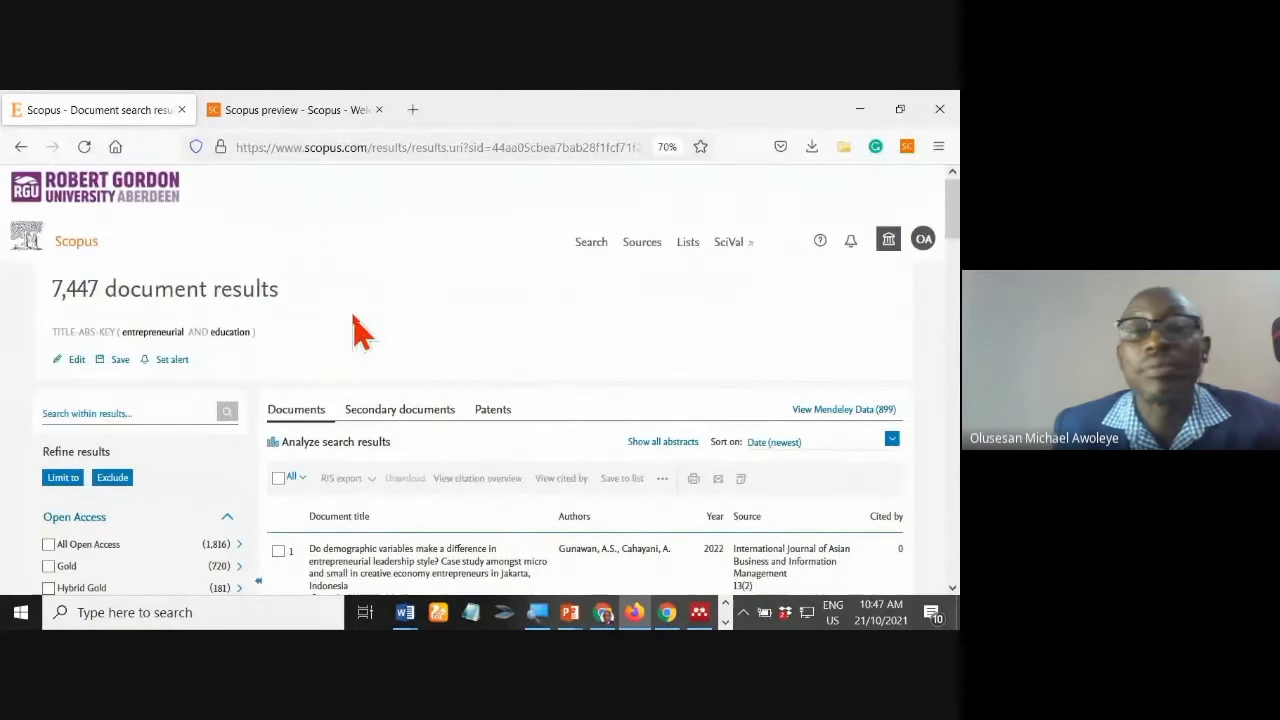
left_click(114, 480)
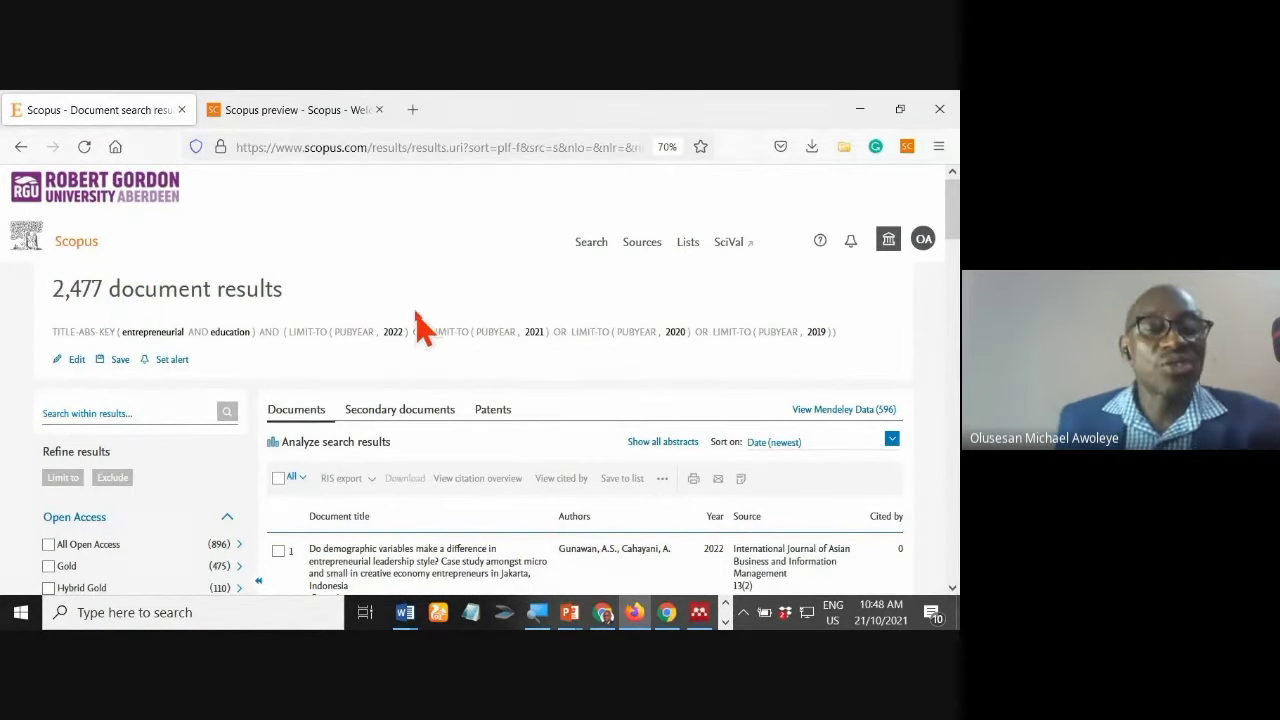
scroll(420, 325, "down", 3)
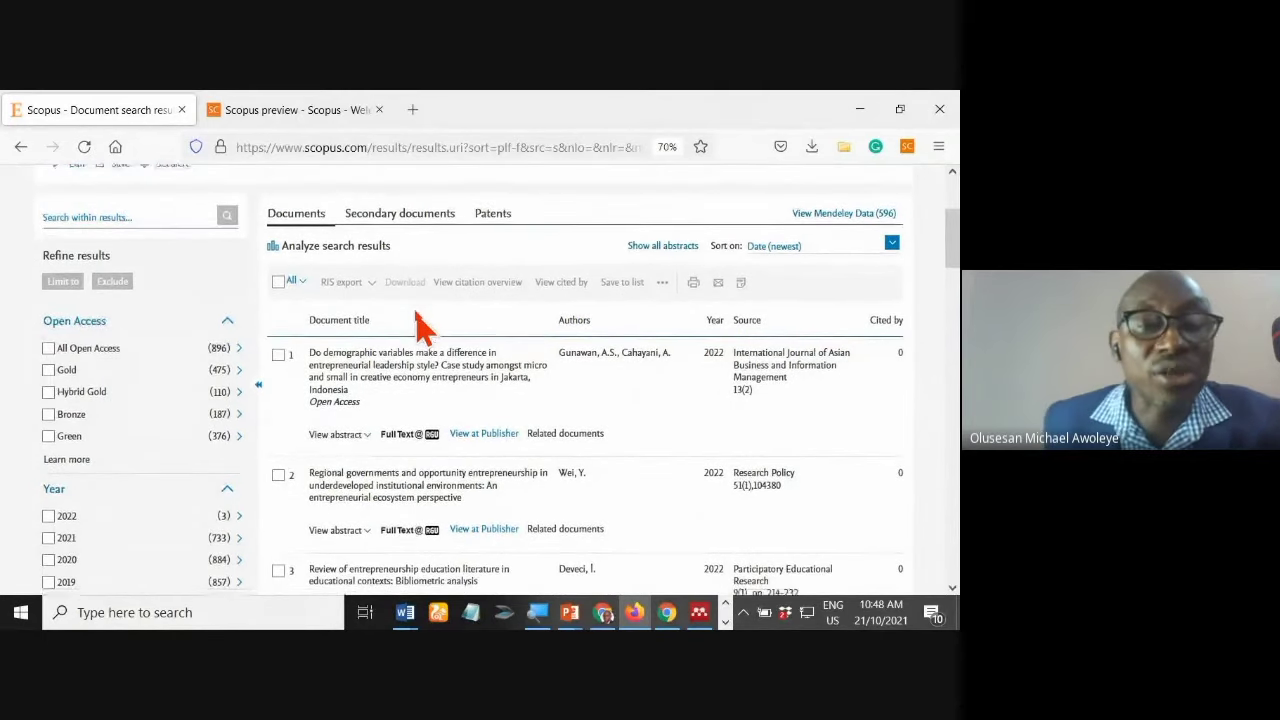
scroll(420, 325, "down", 1)
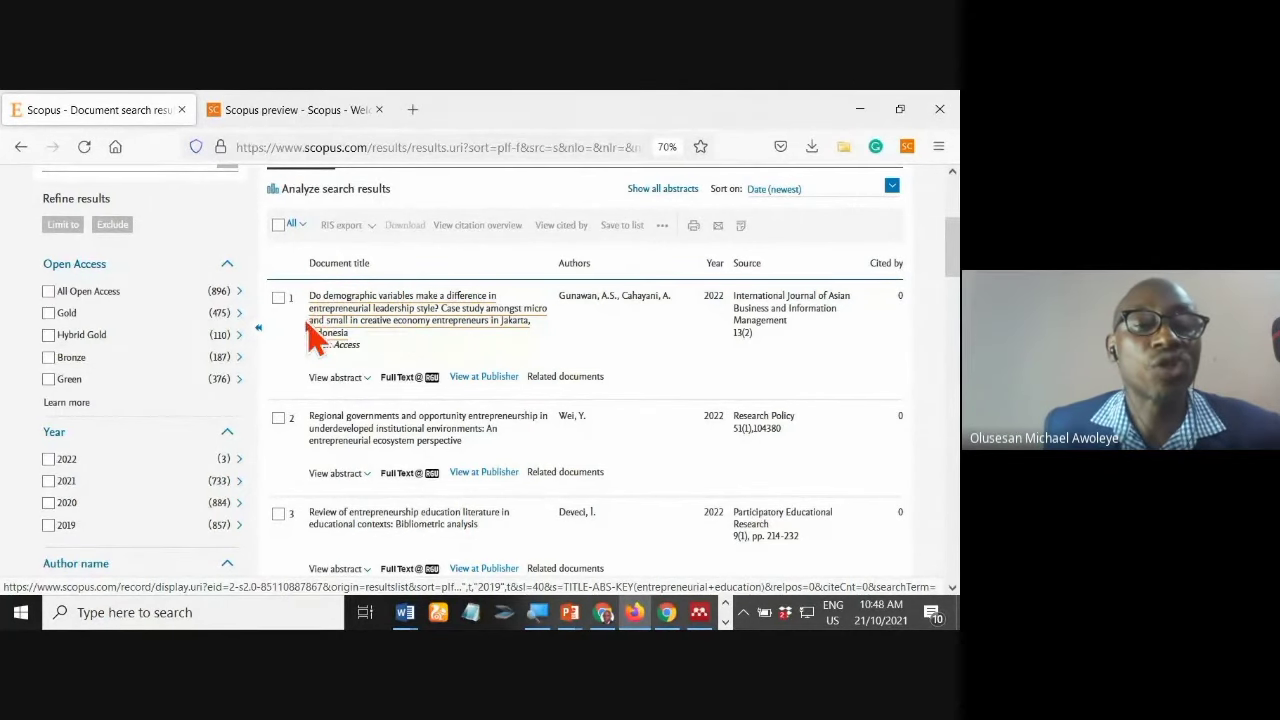
Step: Tick the checkboxes for Scopus results 1, 2, 5 and 6
left_click(279, 298)
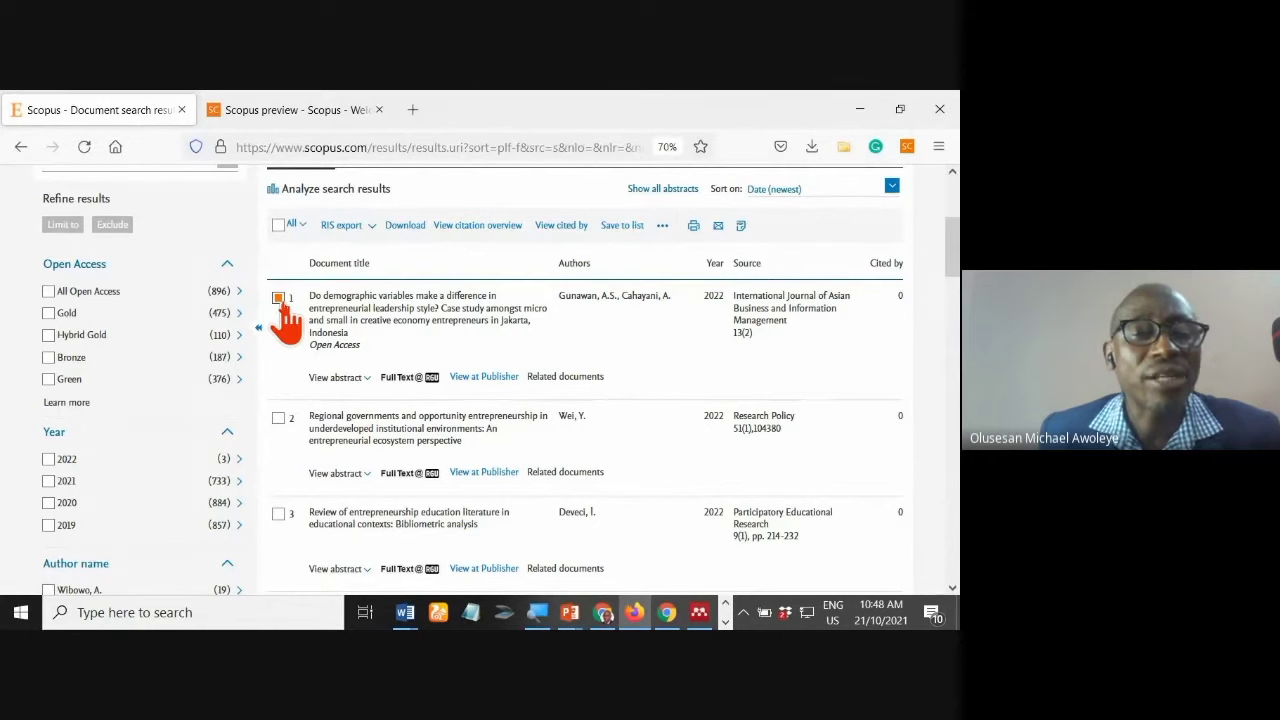
left_click(279, 299)
scroll(352, 355, "down", 1)
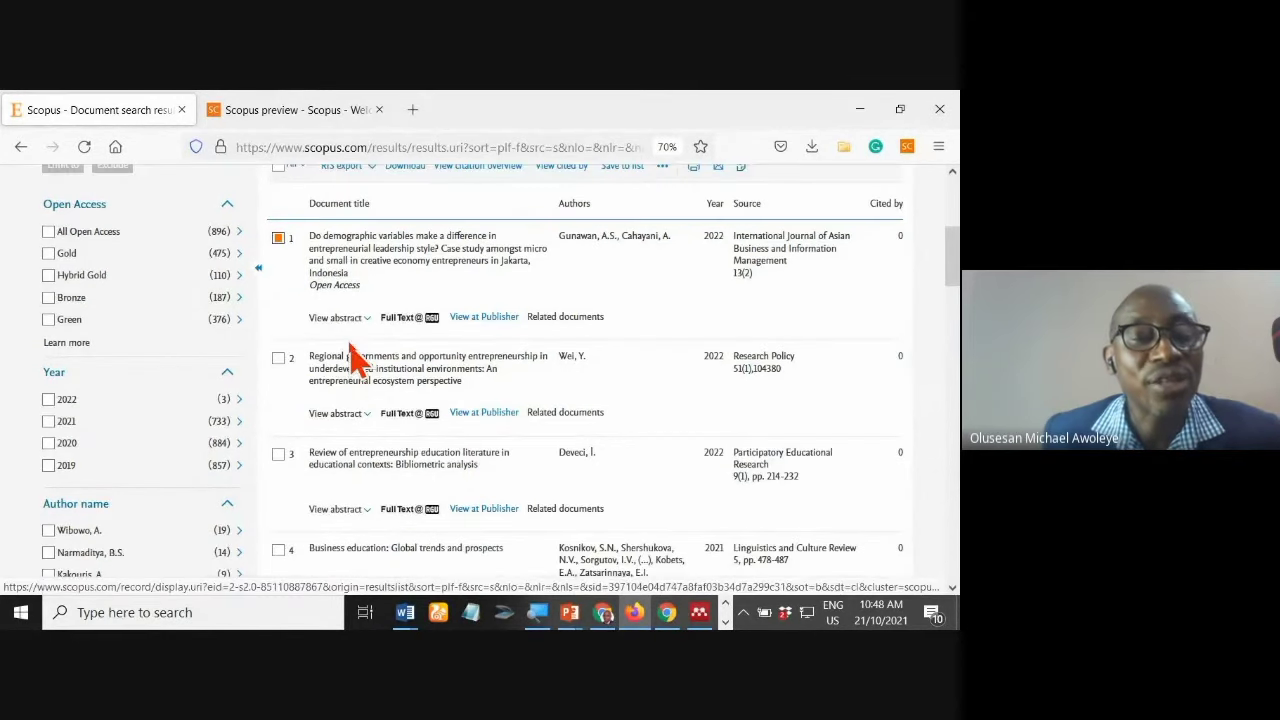
left_click(279, 357)
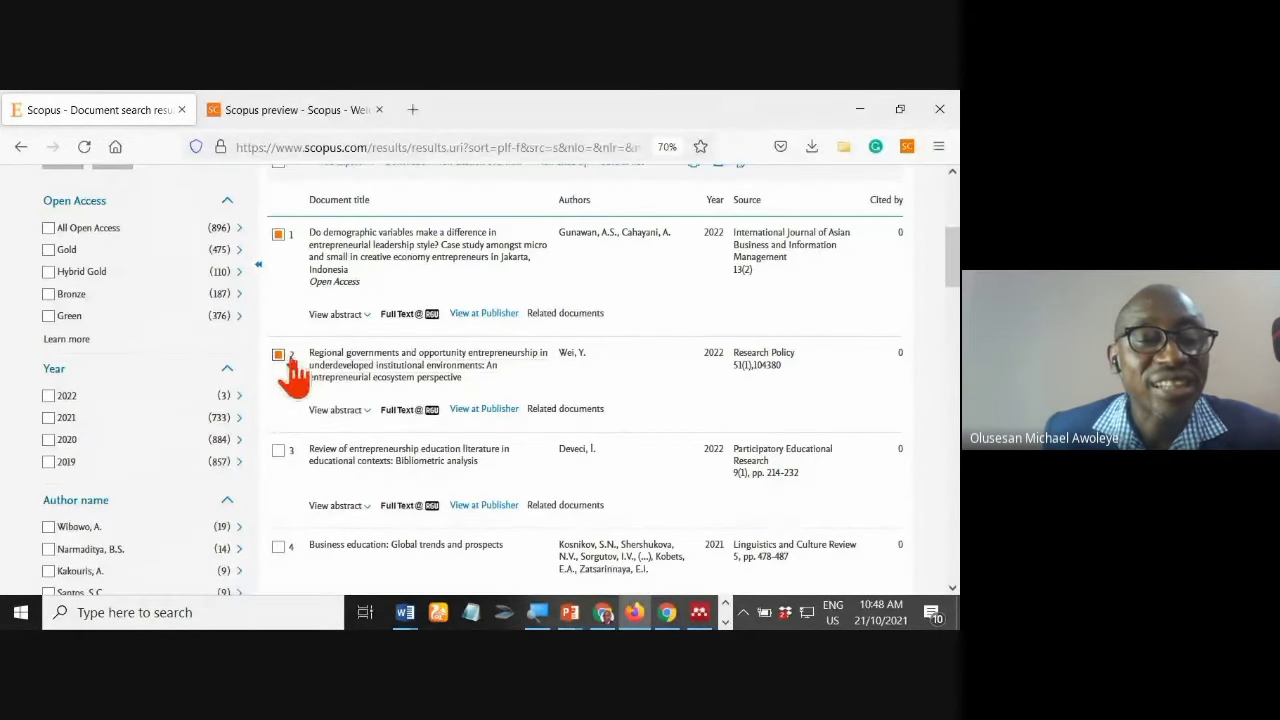
scroll(295, 375, "down", 1)
scroll(310, 360, "down", 2)
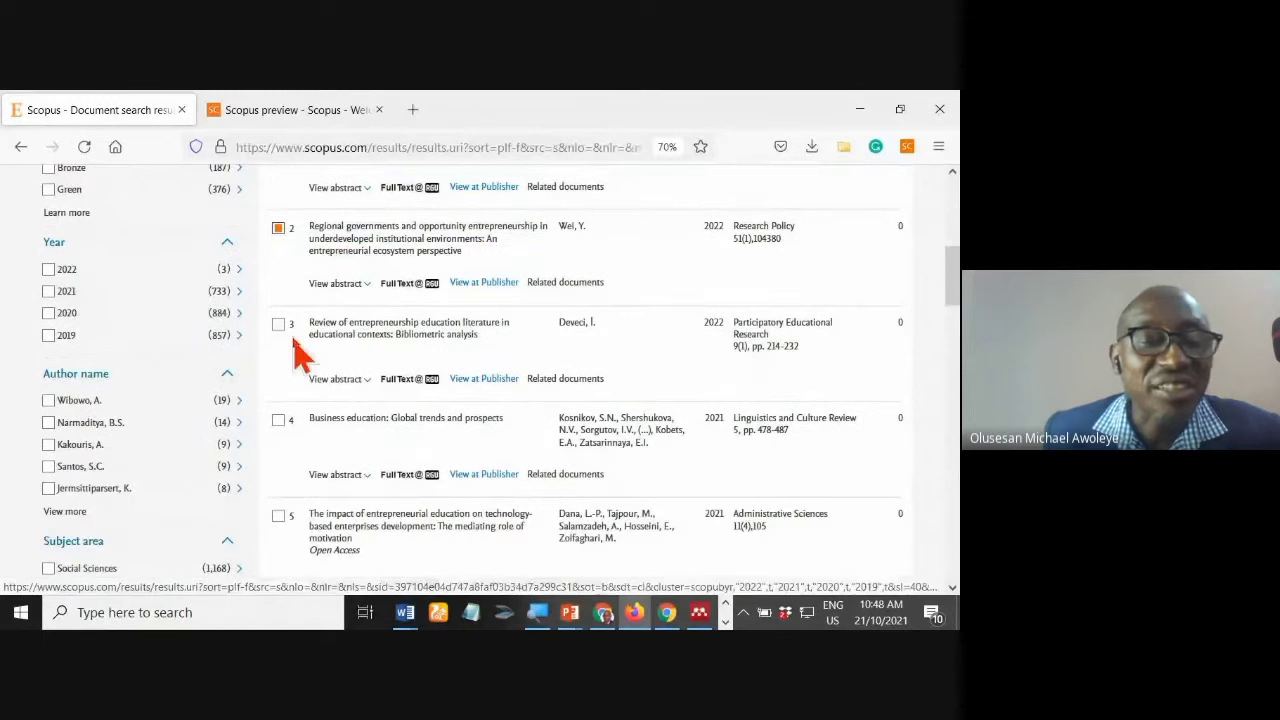
scroll(305, 450, "down", 1)
left_click(278, 452)
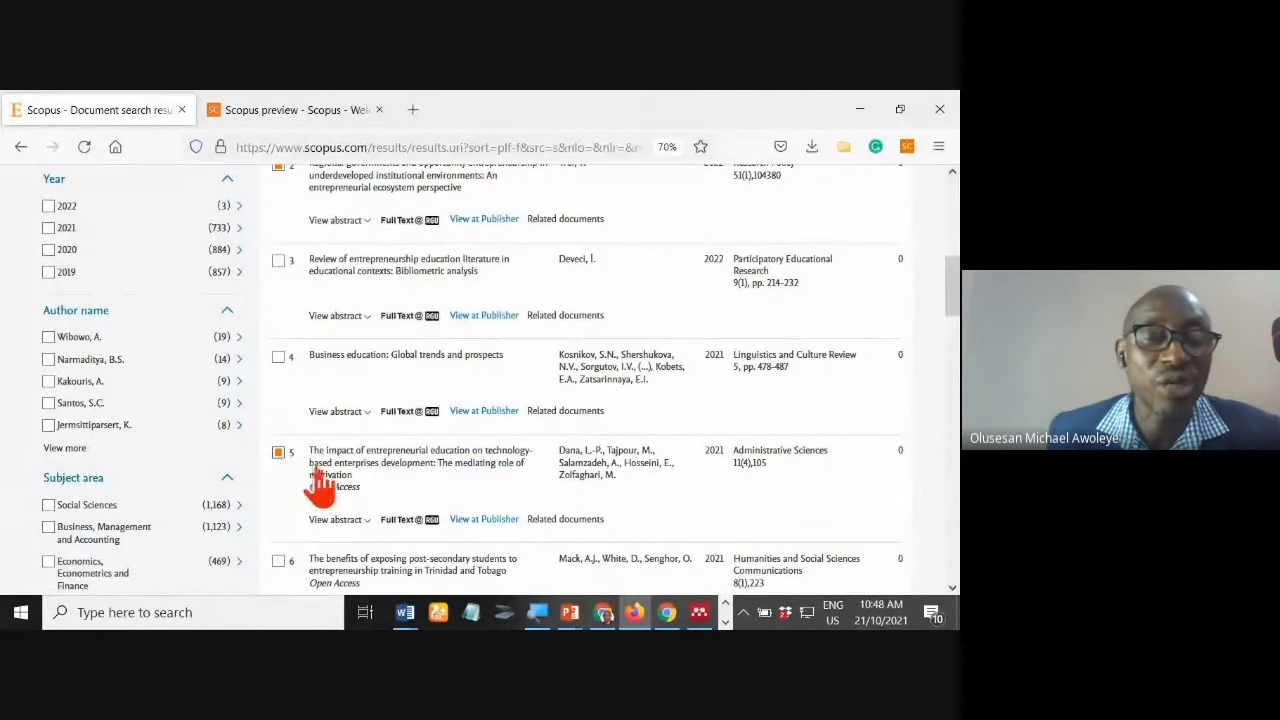
scroll(320, 485, "down", 2)
scroll(300, 465, "down", 1)
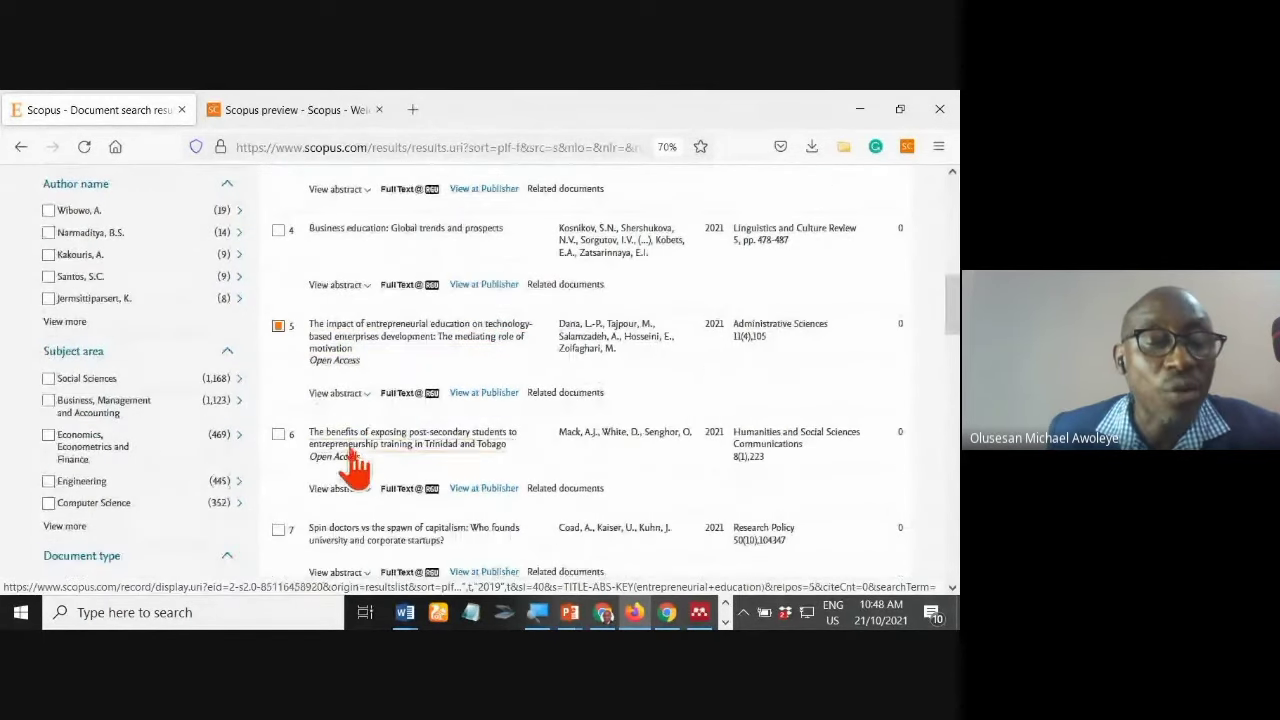
left_click(279, 436)
scroll(423, 430, "up", 10)
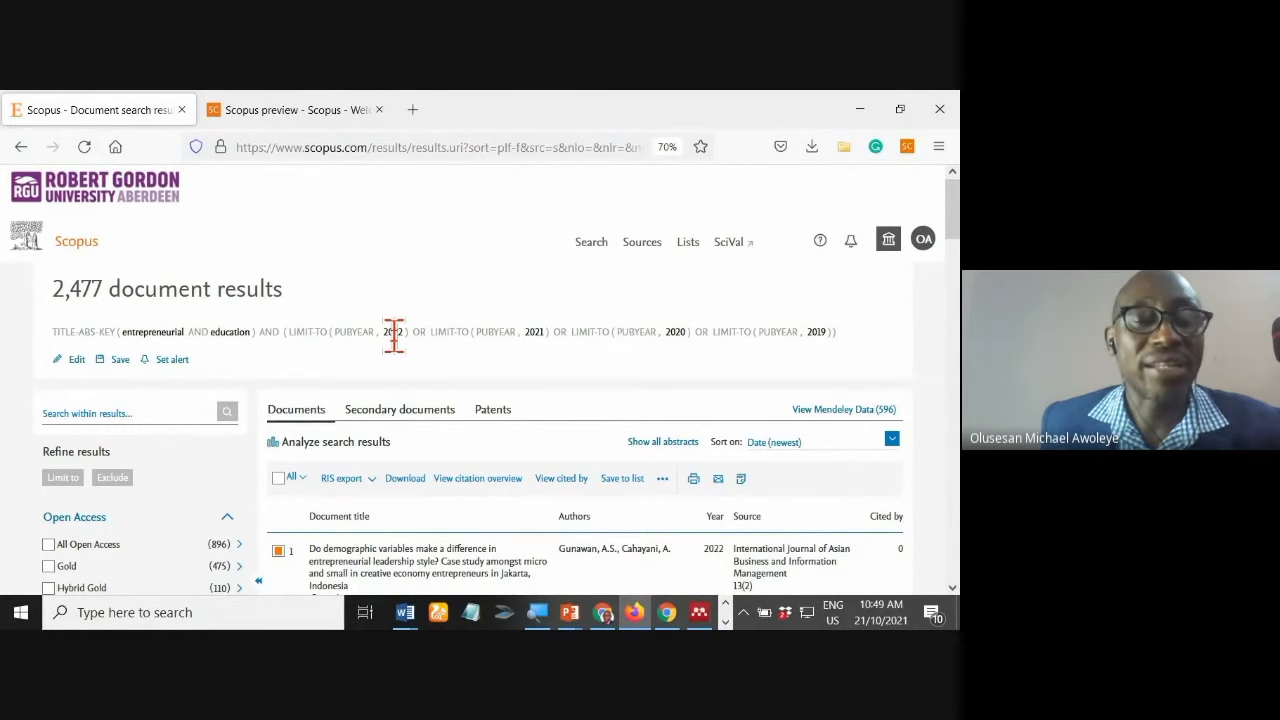
scroll(393, 336, "down", 2)
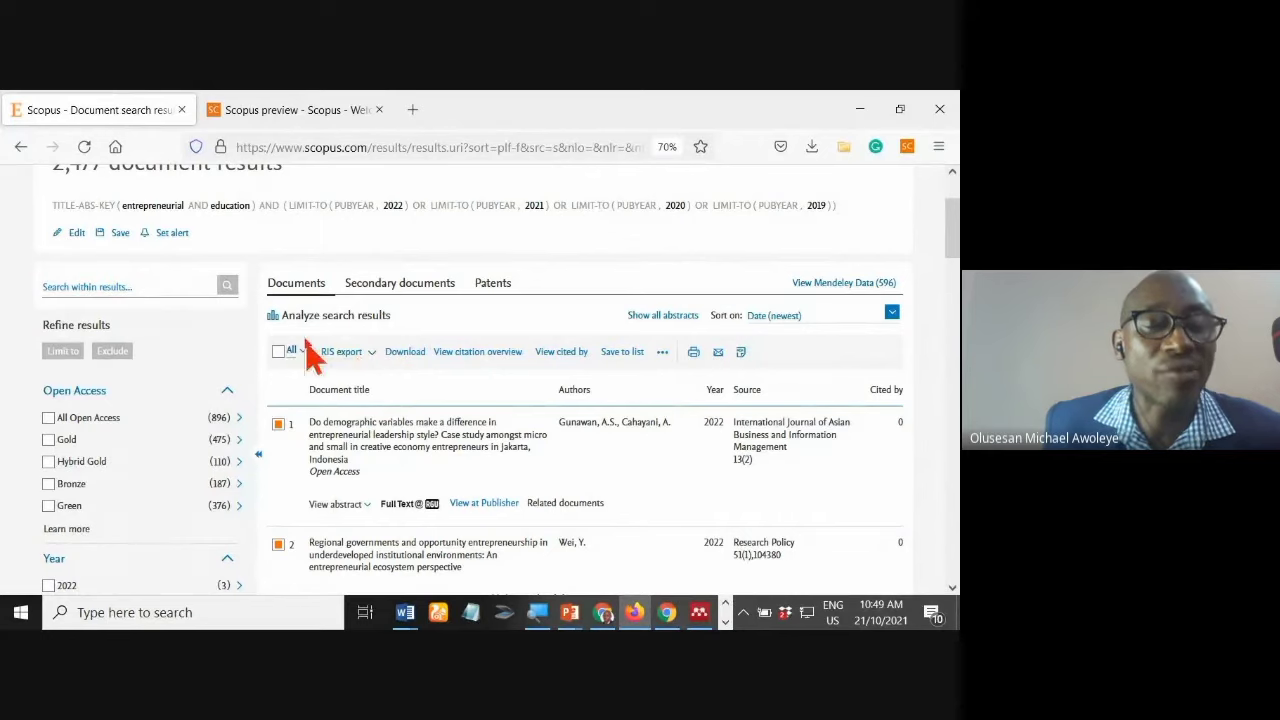
Step: Try exporting the marked results directly to Mendeley
left_click(371, 355)
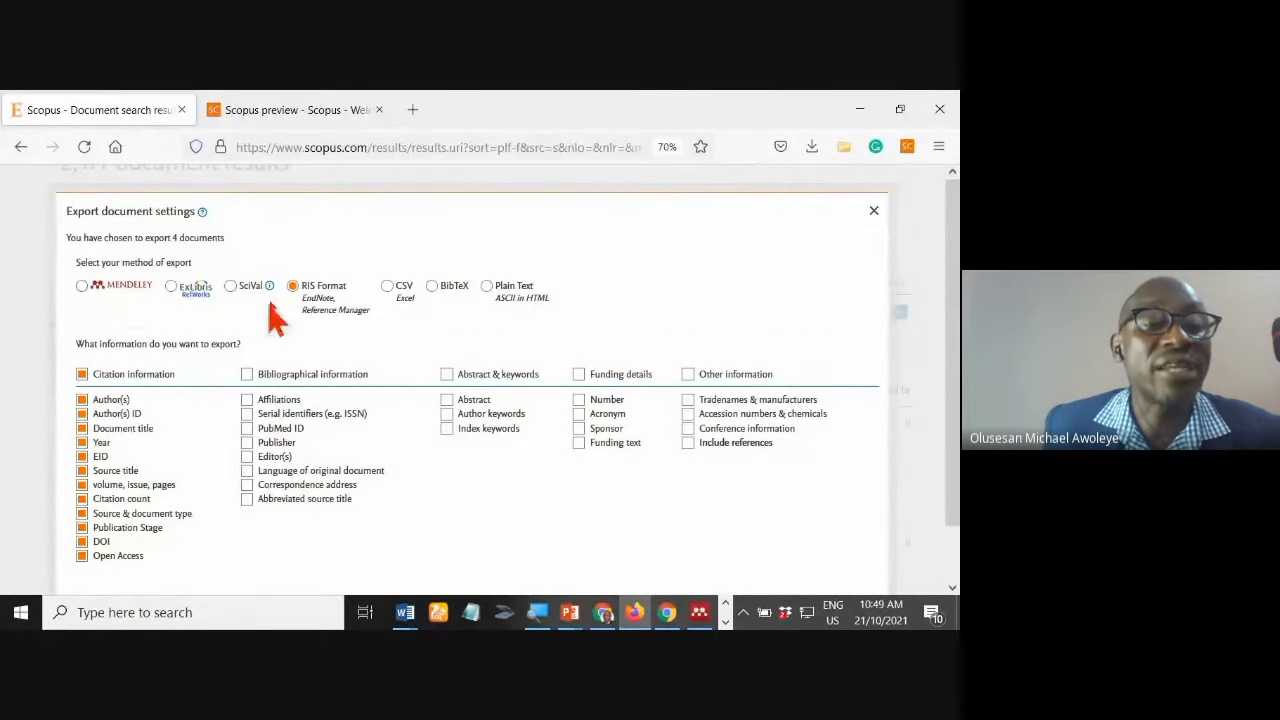
left_click(82, 286)
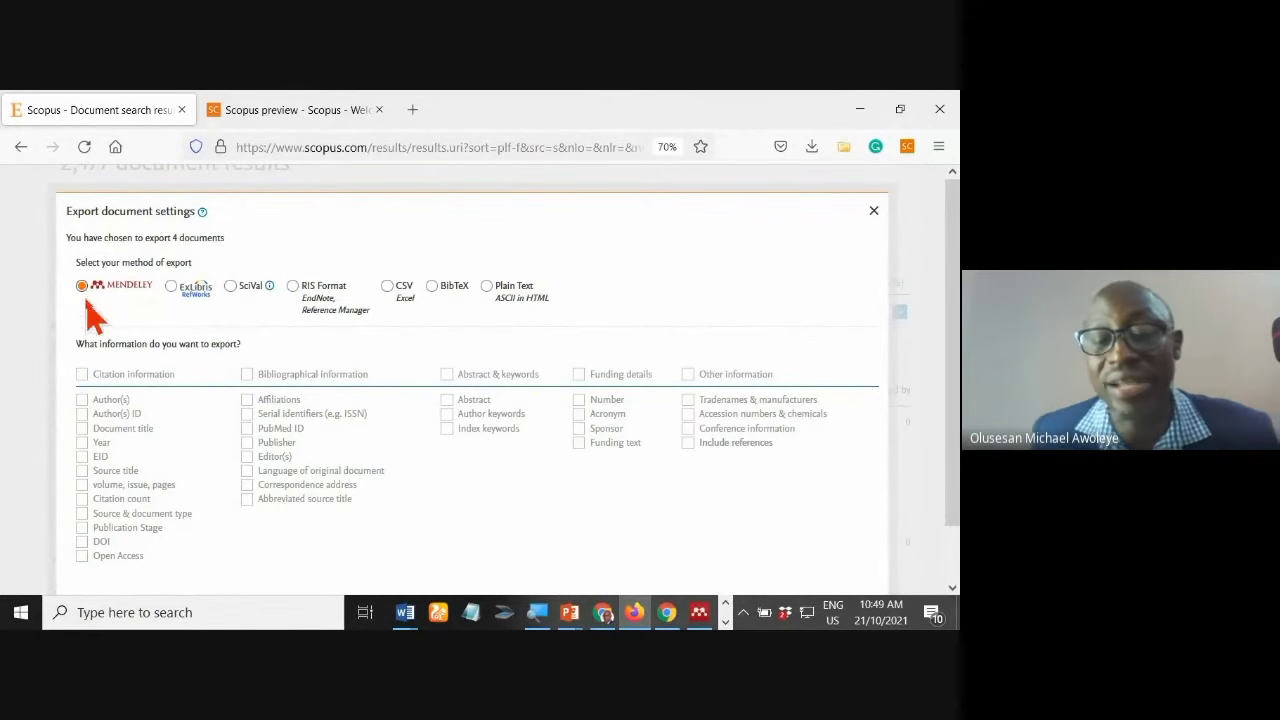
scroll(85, 300, "down", 1)
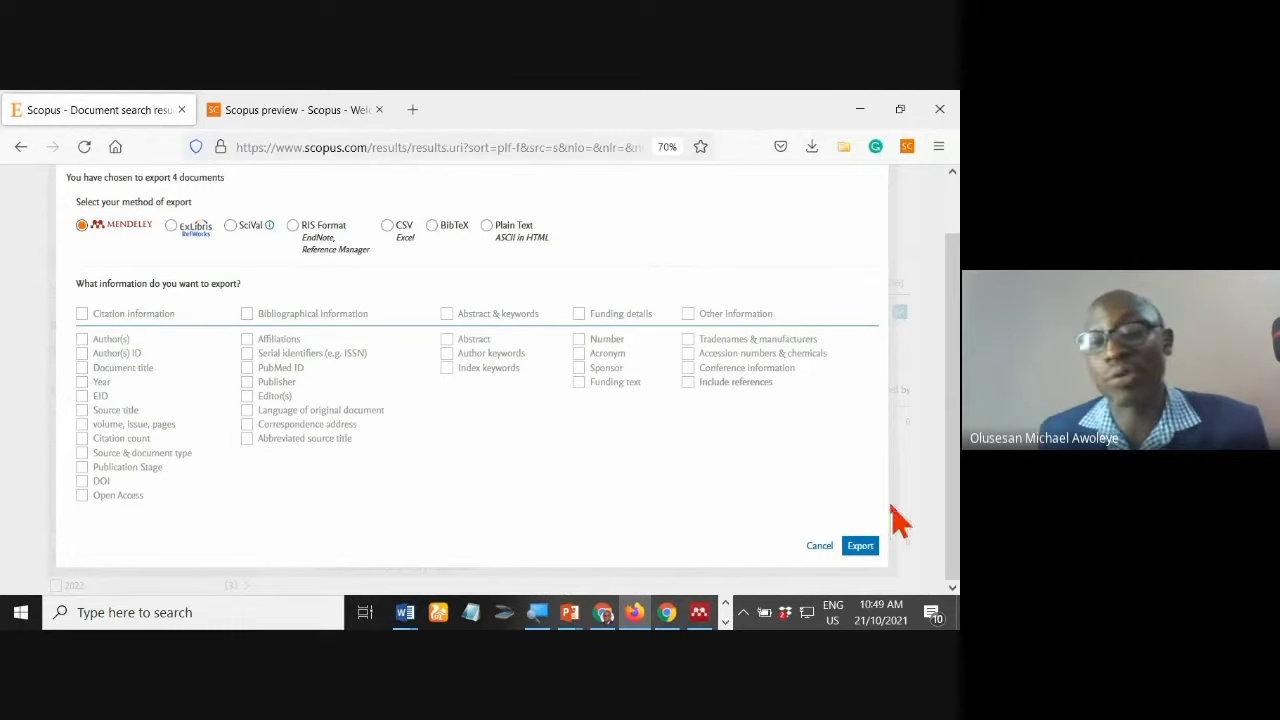
left_click(874, 547)
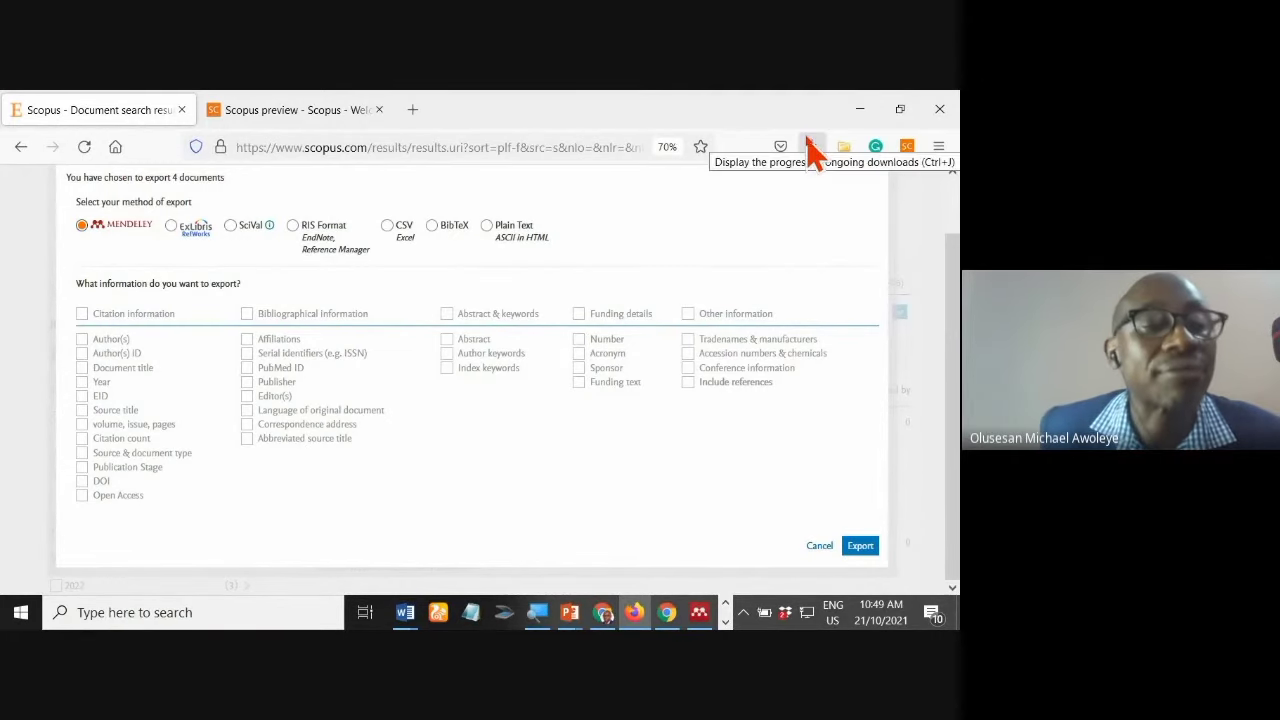
Step: Export the marked results' citation information as an RIS file and show the downloads list
scroll(590, 337, "up", 1)
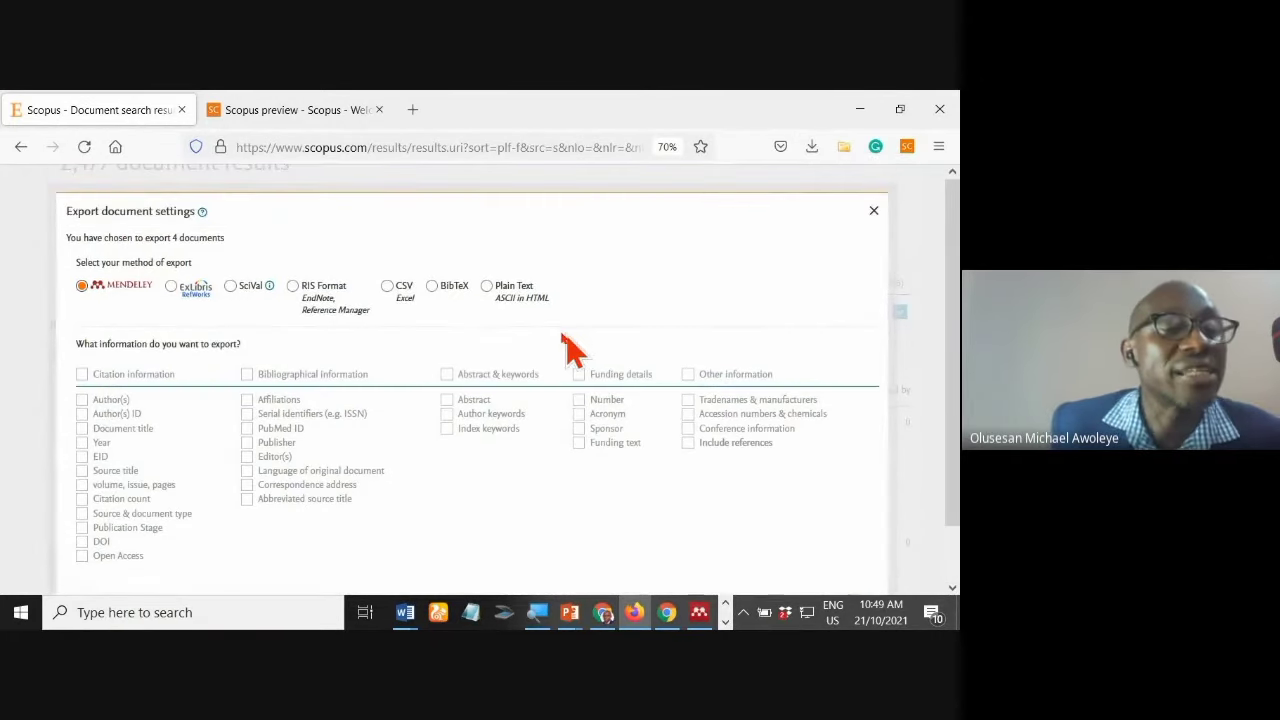
left_click(294, 287)
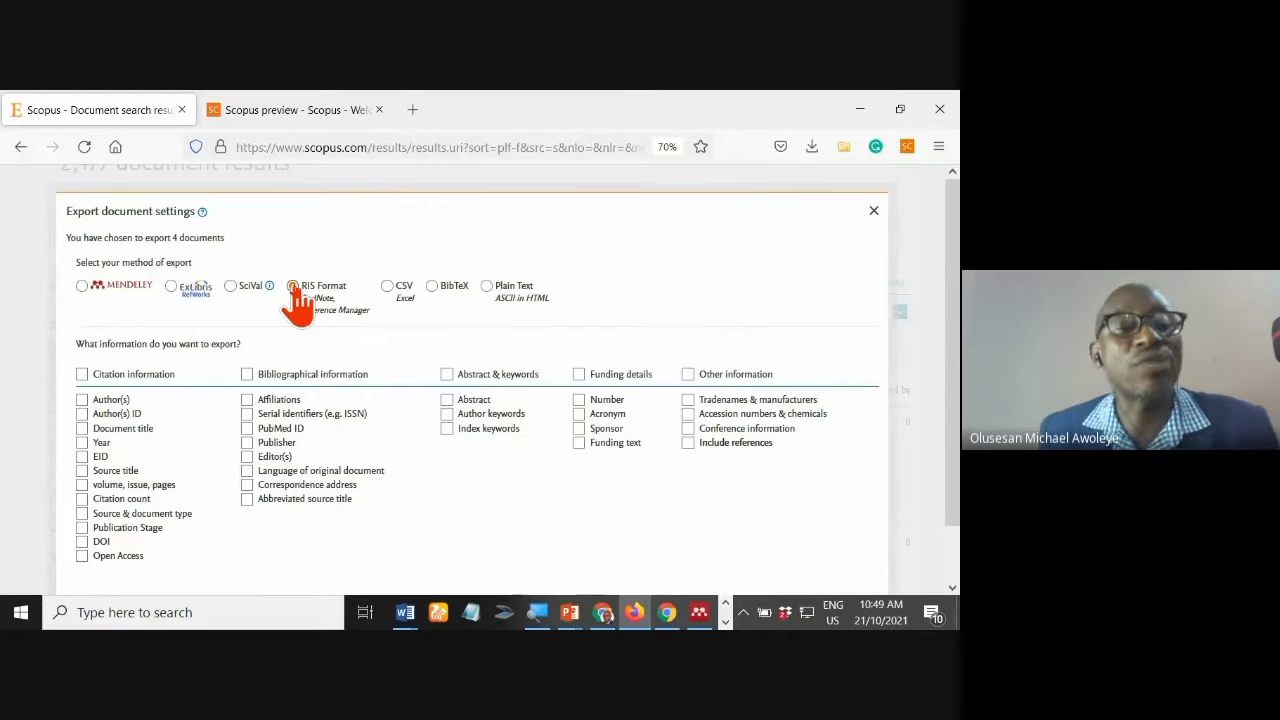
left_click(81, 375)
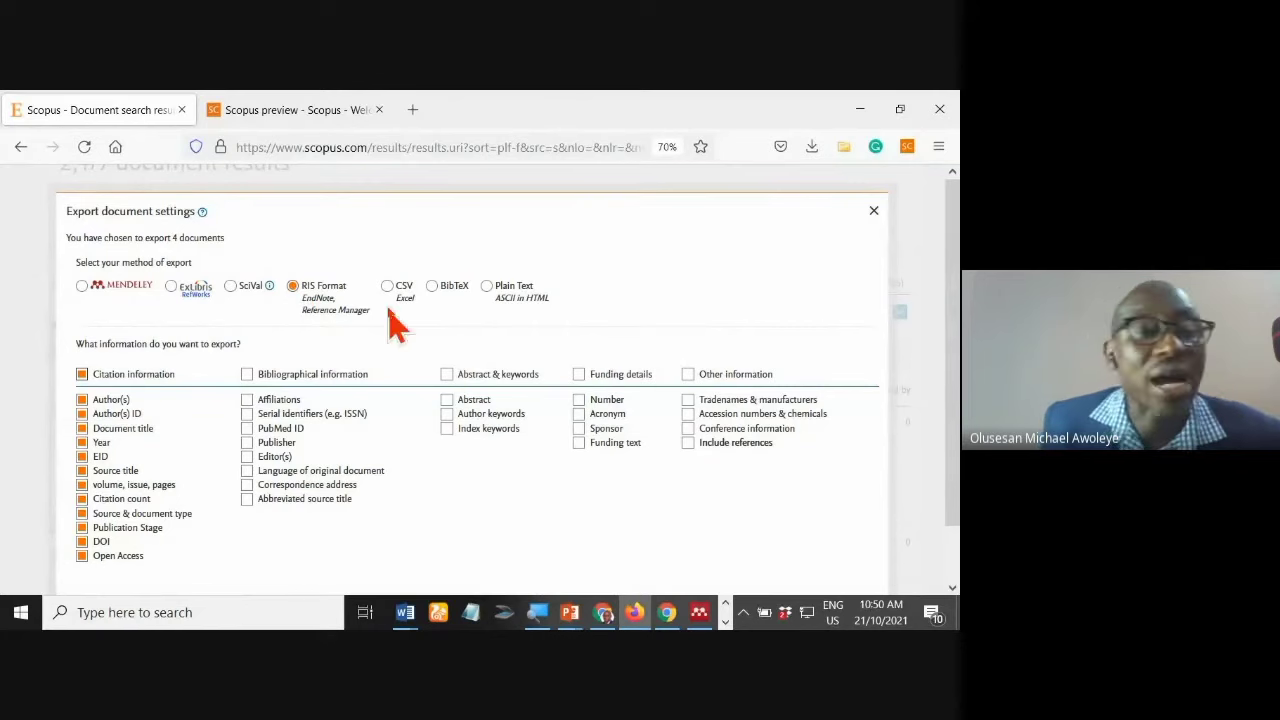
scroll(725, 390, "down", 2)
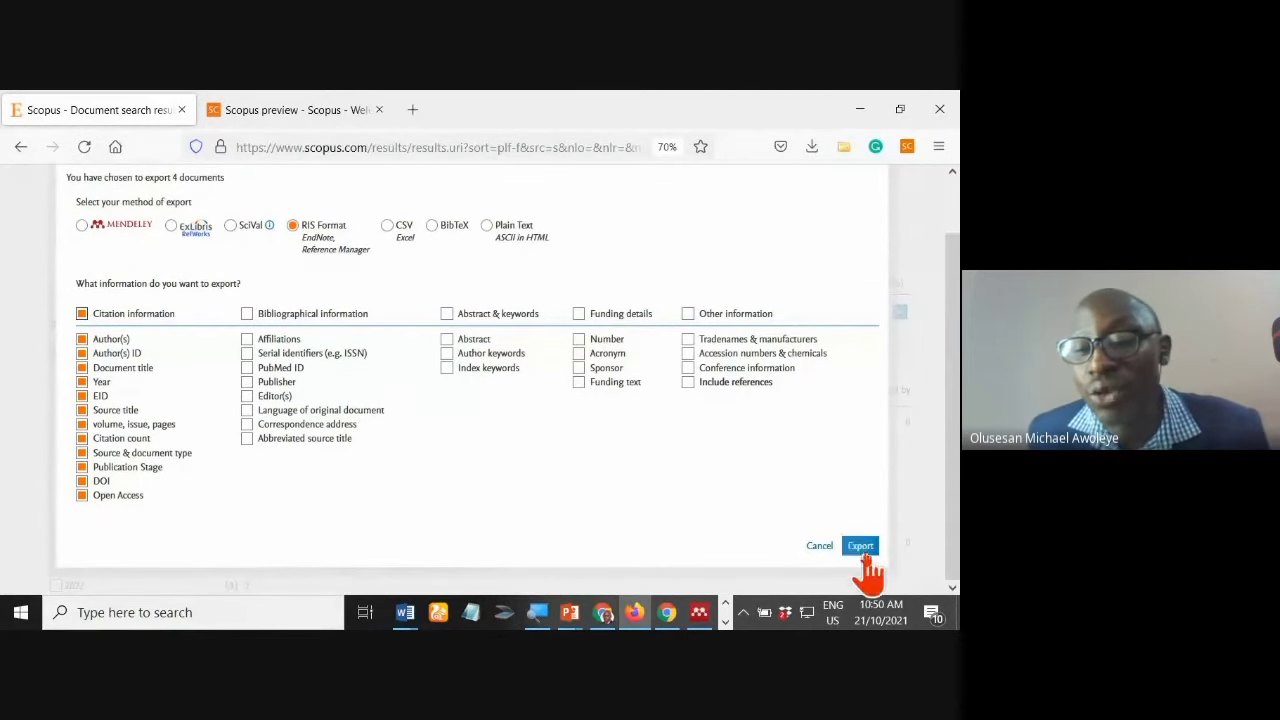
left_click(858, 546)
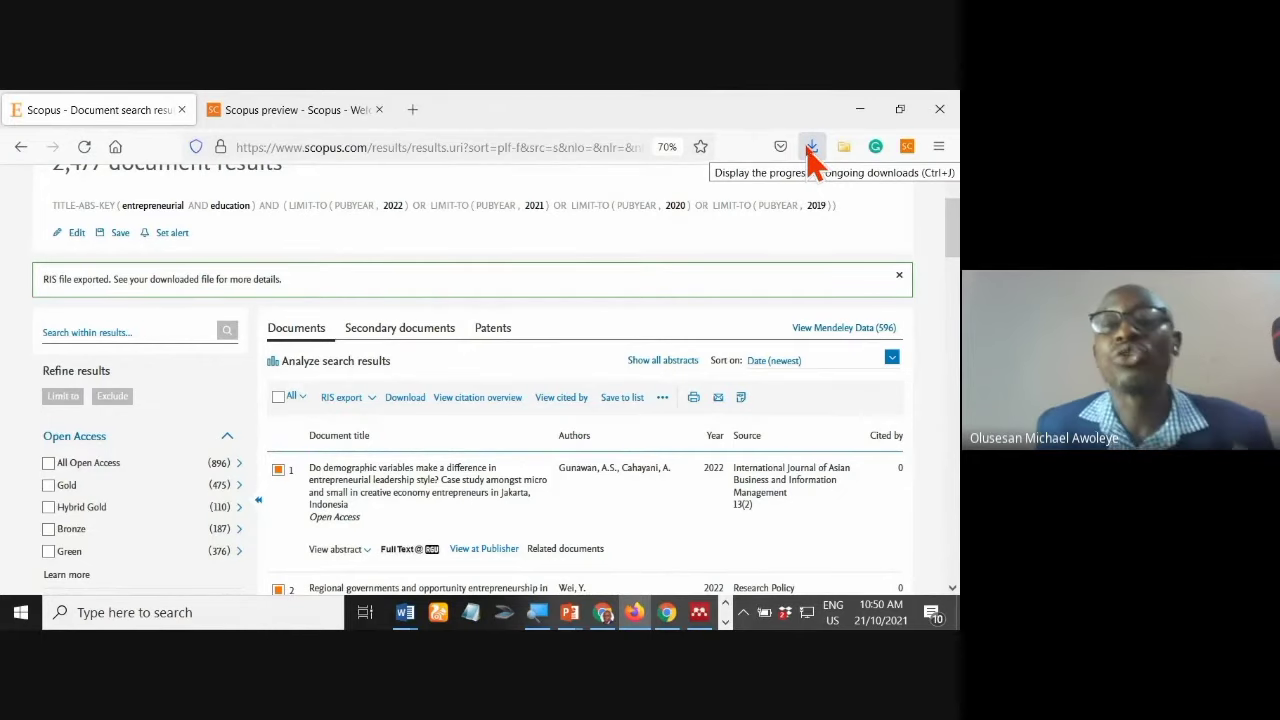
left_click(812, 150)
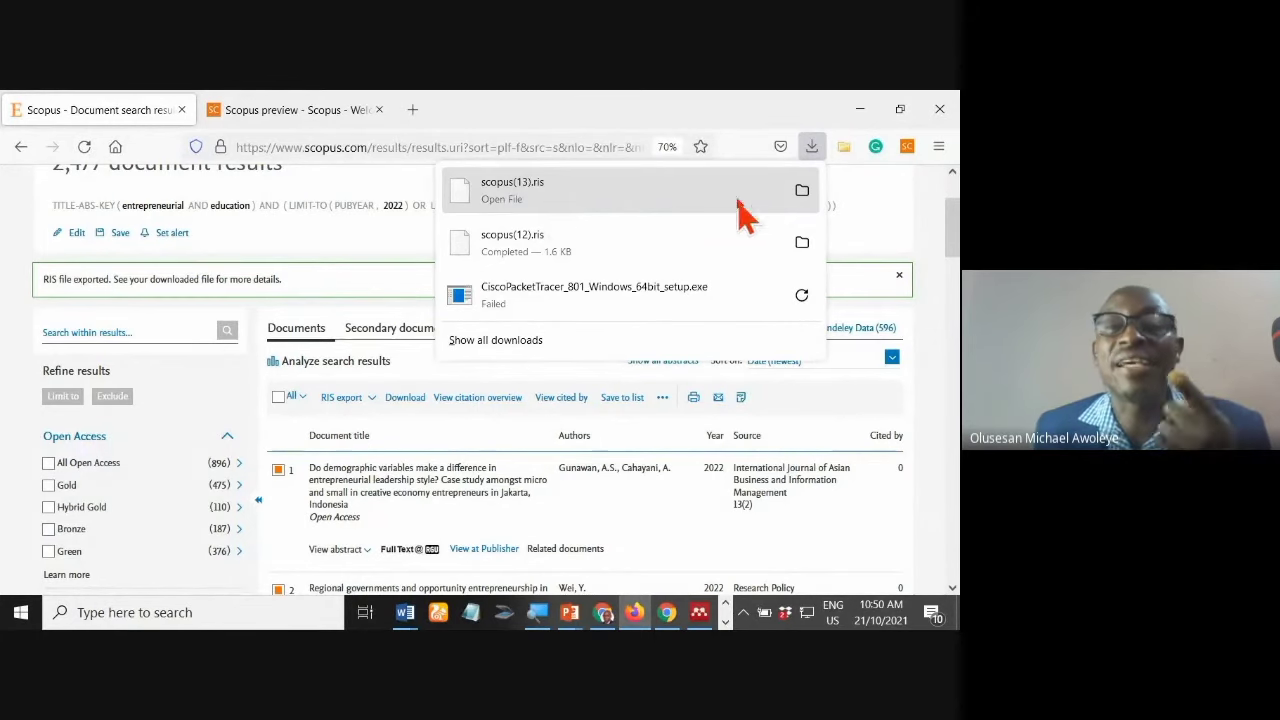
Step: Copy the Downloads folder path containing scopus(13), then switch back to Mendeley Desktop
left_click(803, 191)
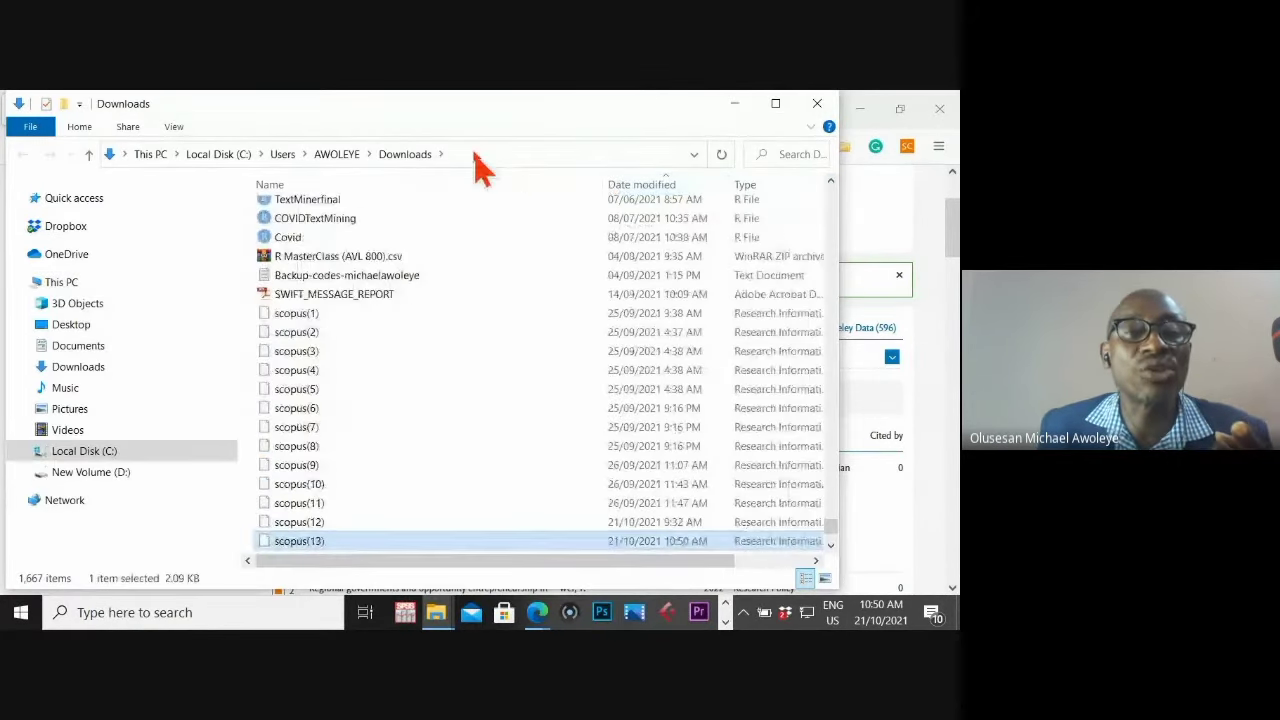
left_click(475, 154)
right_click(476, 157)
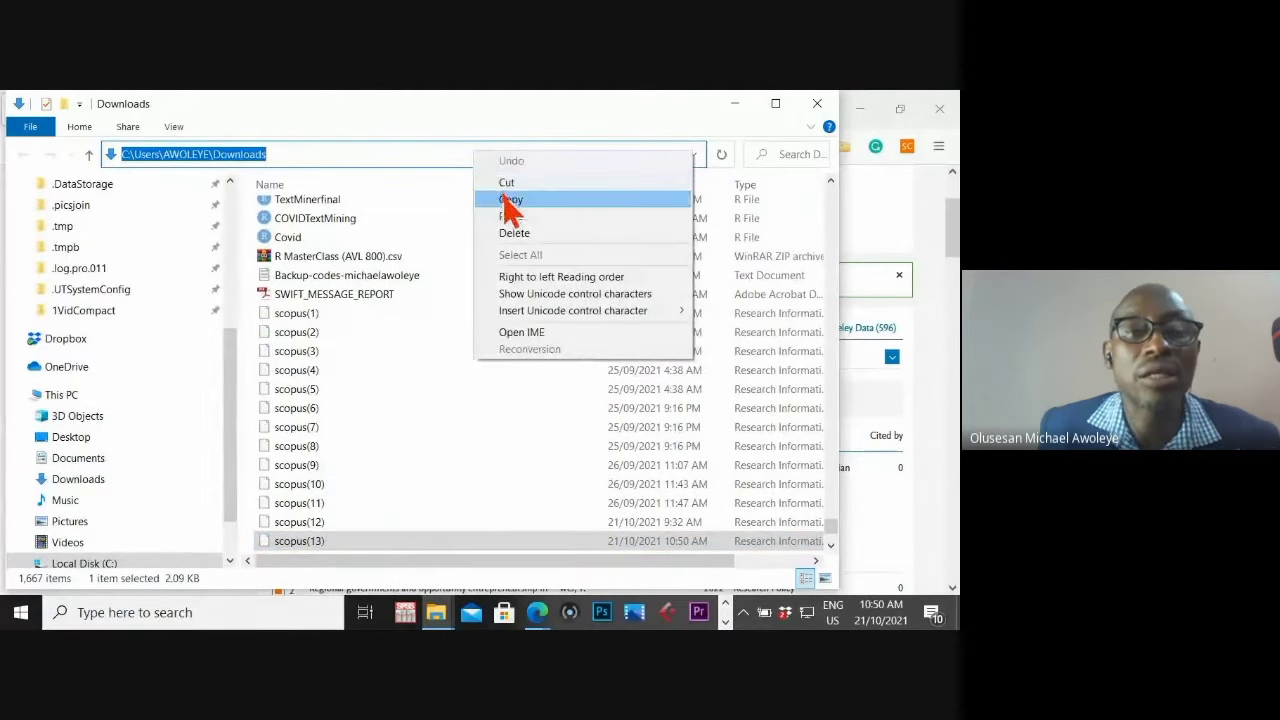
left_click(512, 199)
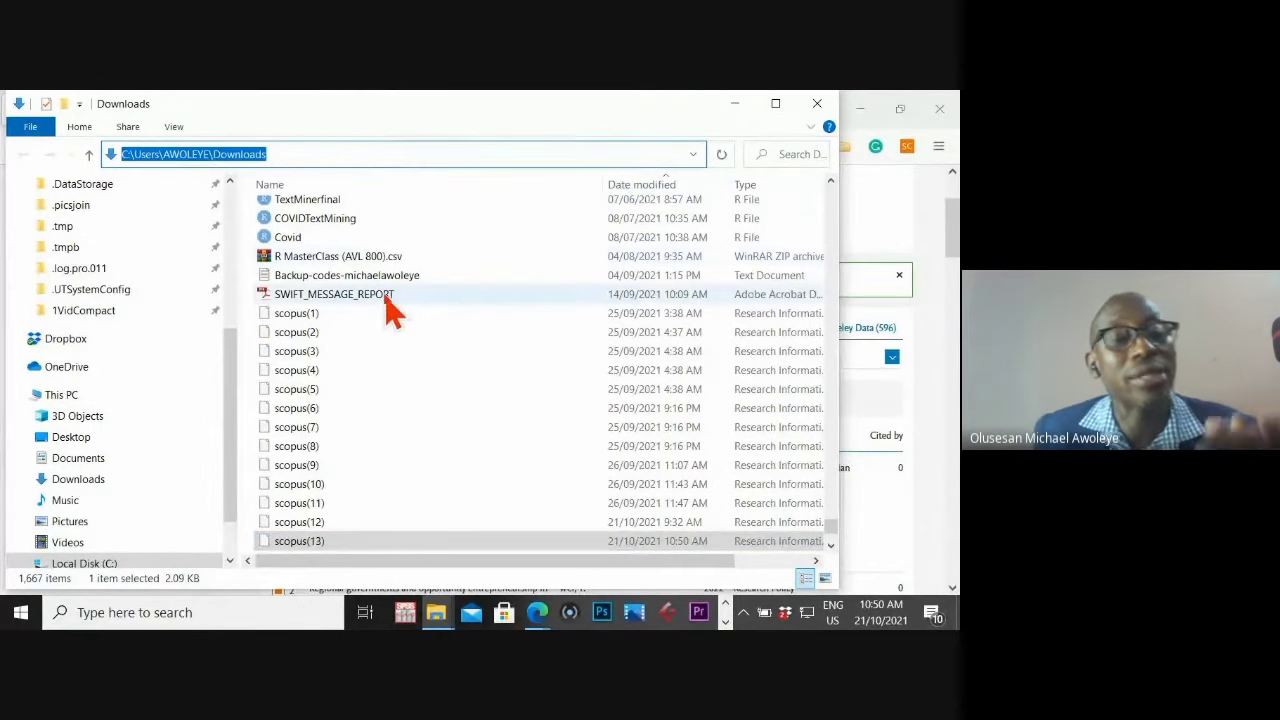
left_click(735, 105)
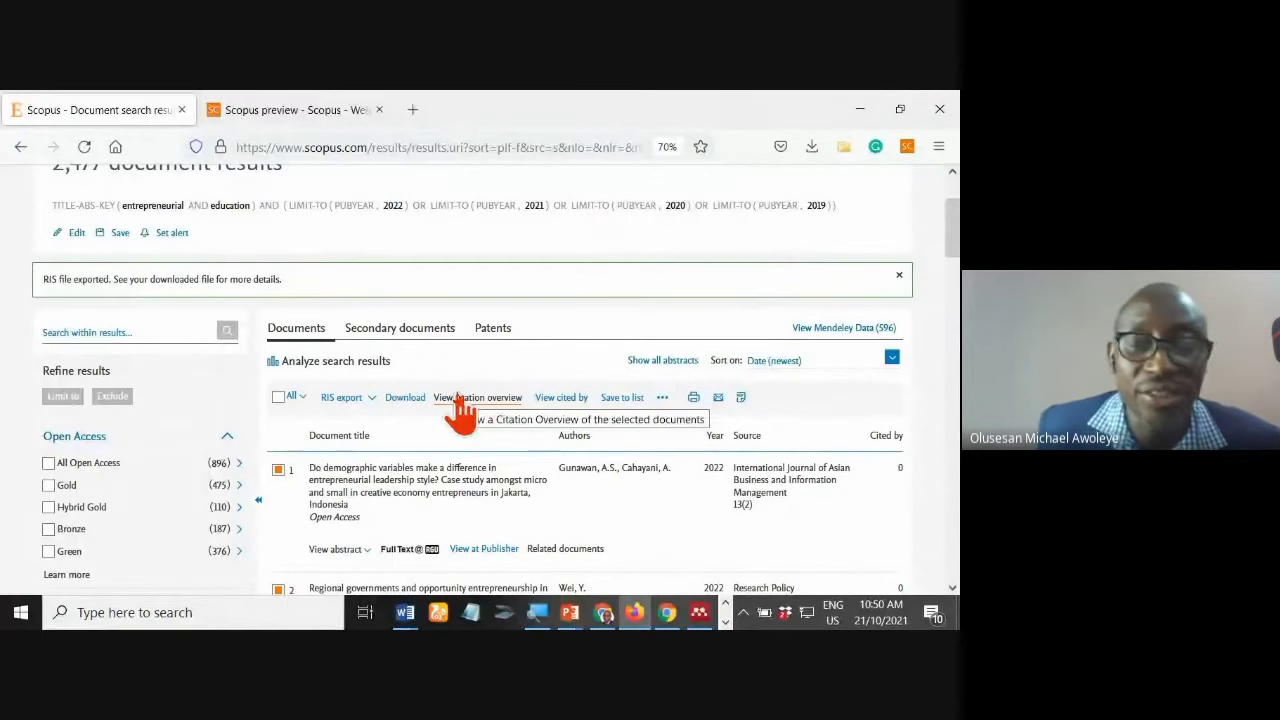
left_click(699, 612)
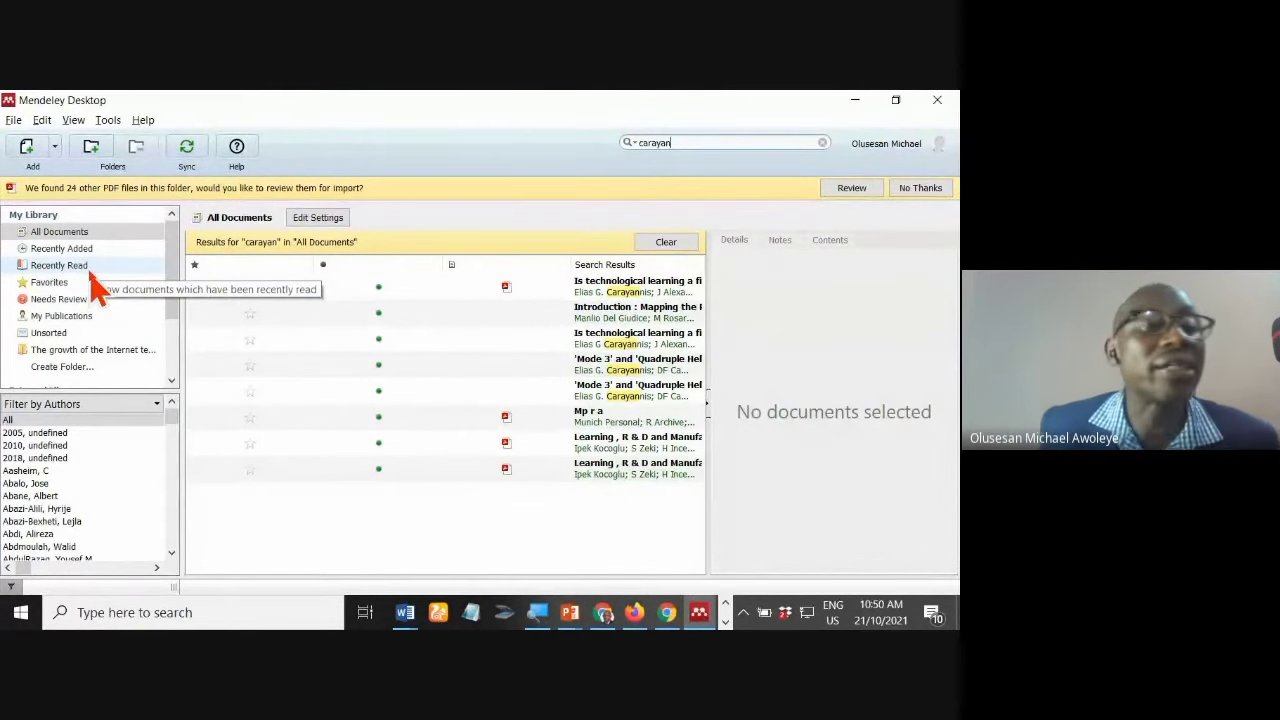
Step: Import scopus(13).ris from Downloads via File > Import > RIS, then return to the Scopus results
left_click(14, 121)
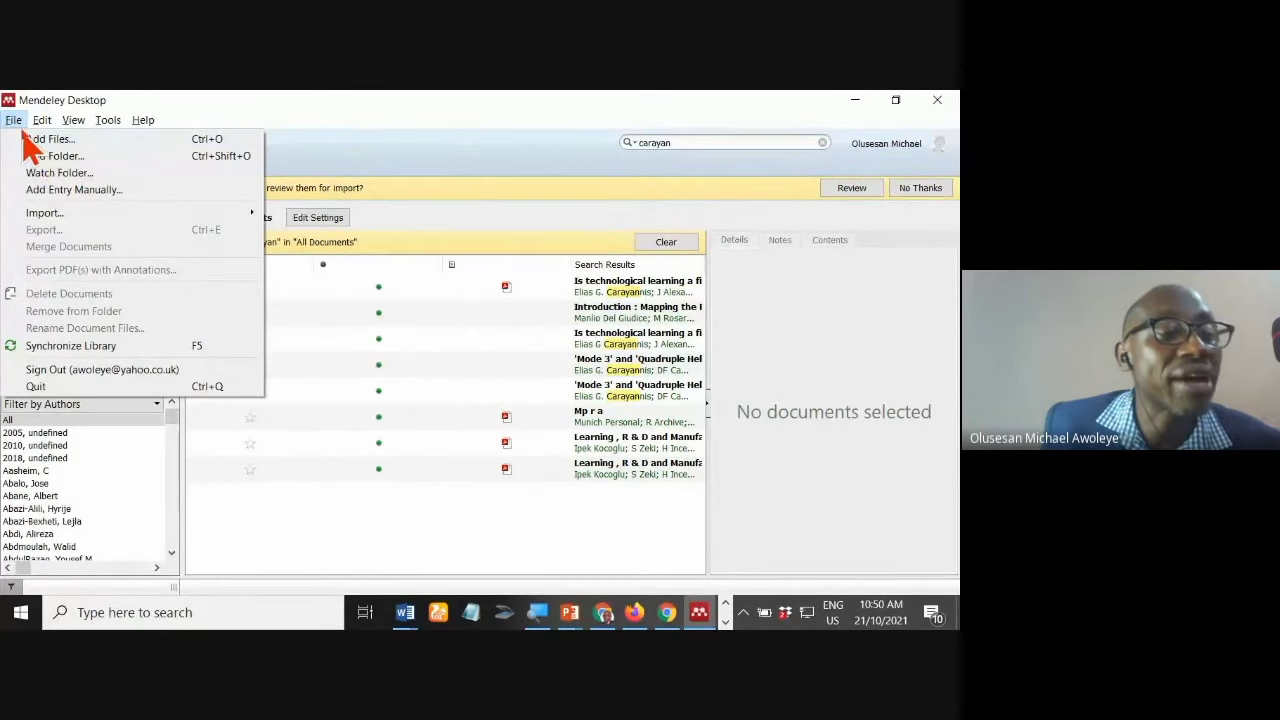
mouse_move(45, 213)
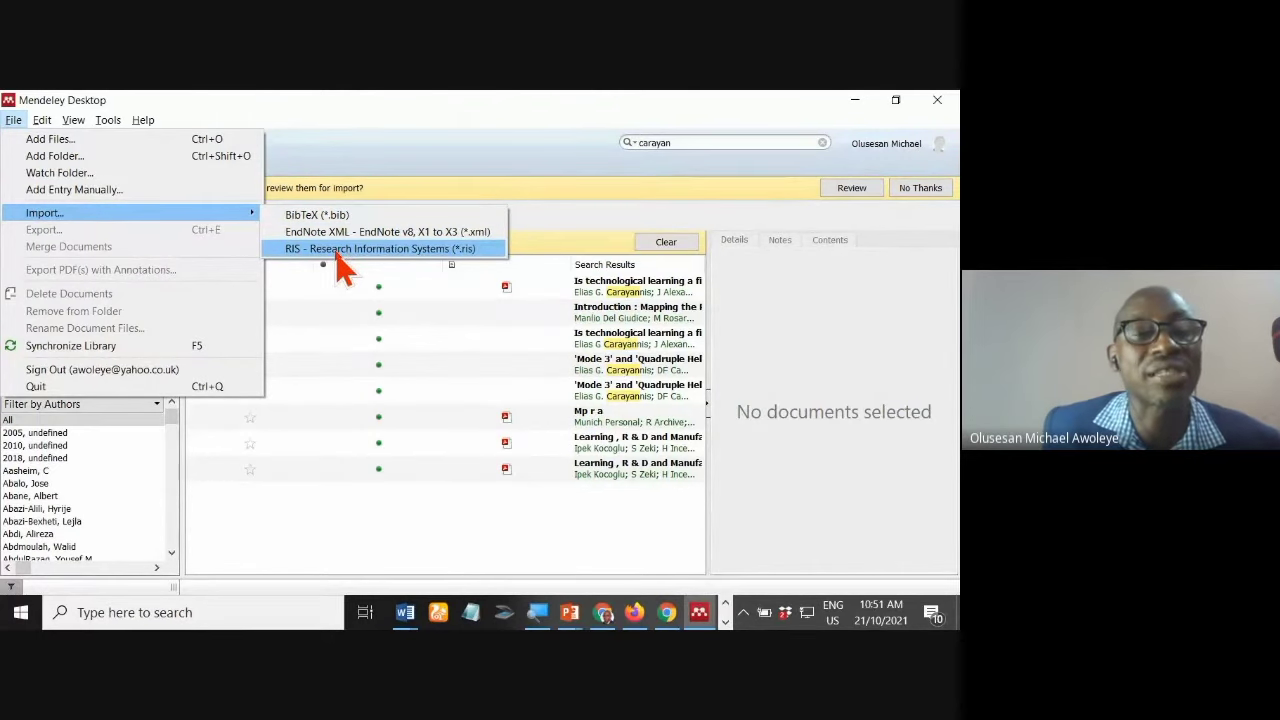
left_click(337, 250)
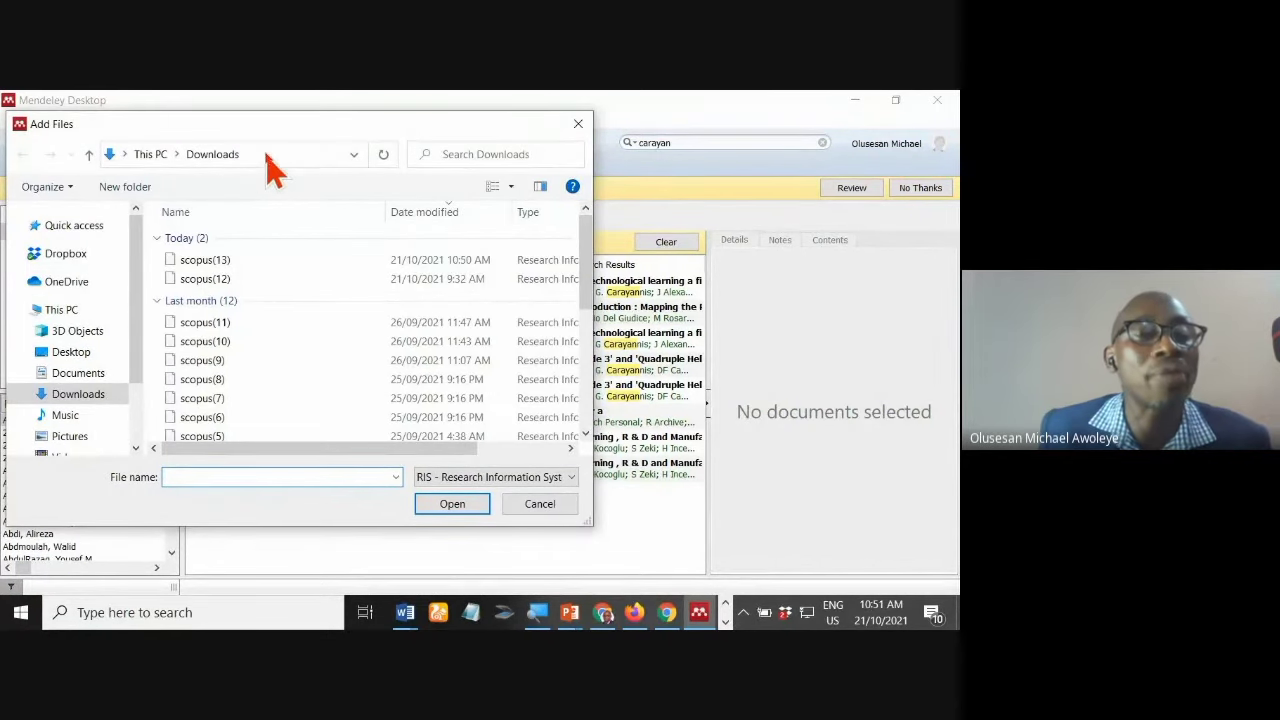
left_click(265, 153)
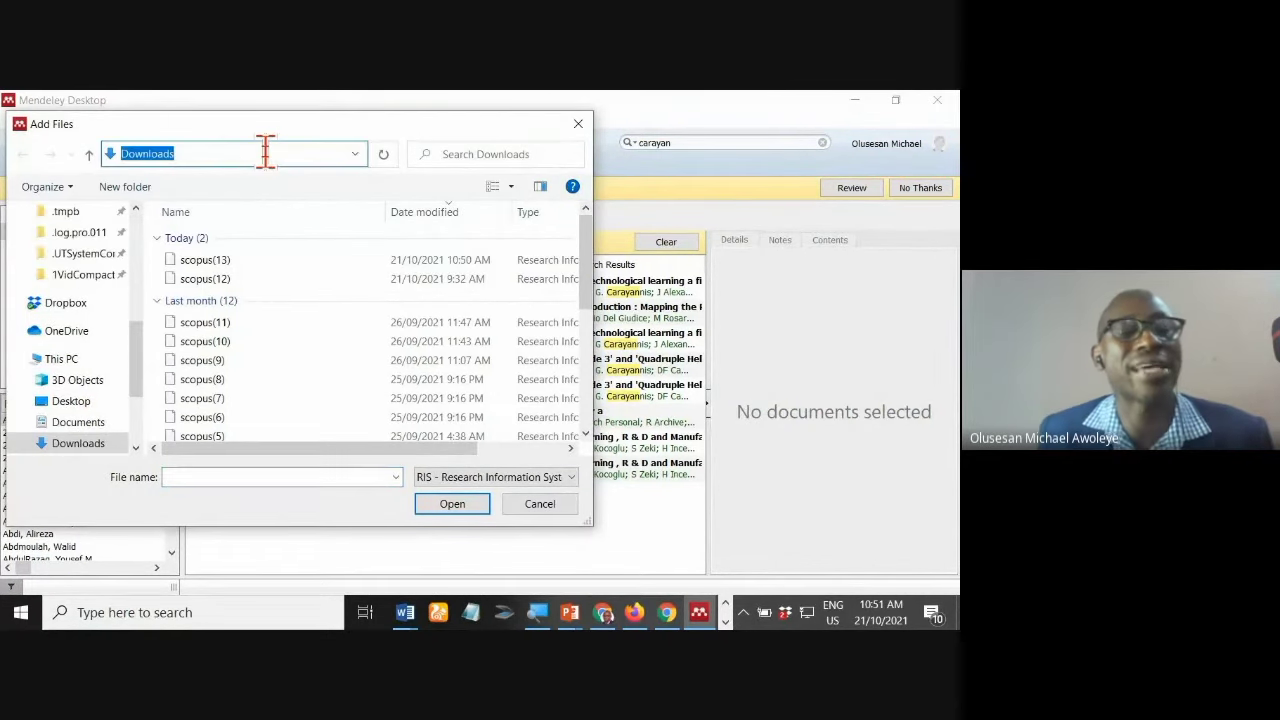
left_click(211, 262)
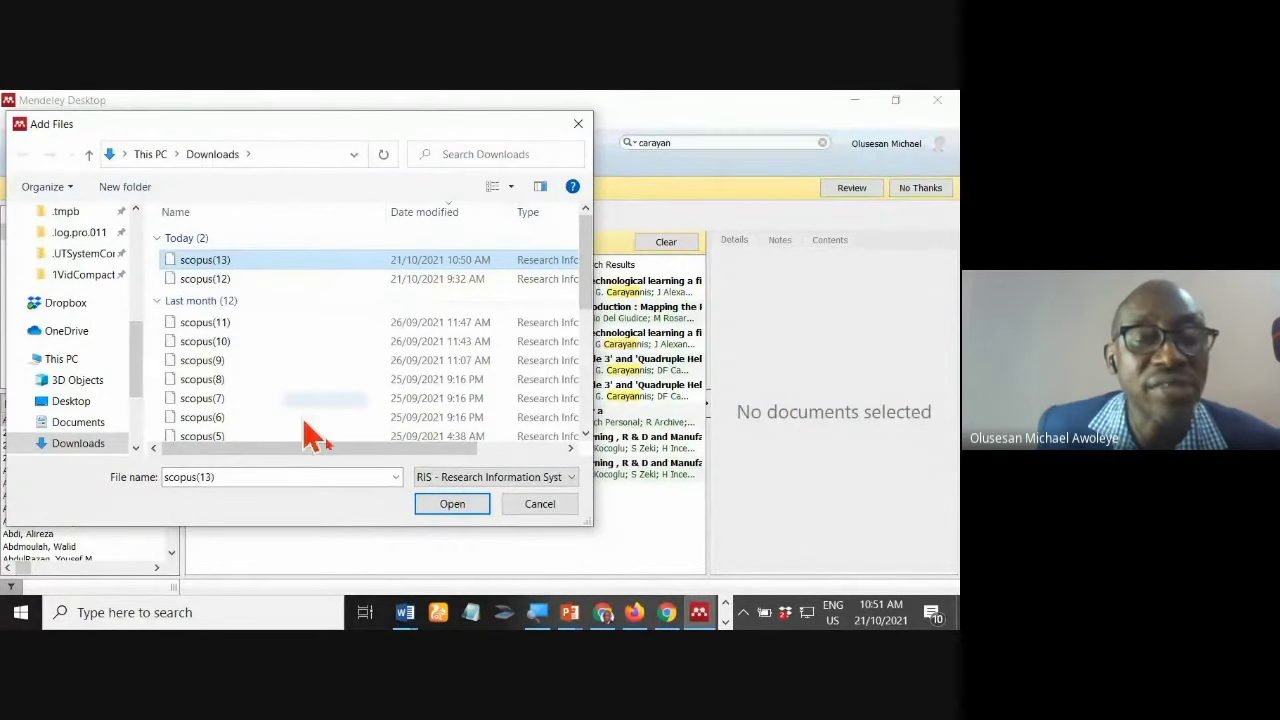
left_click(438, 506)
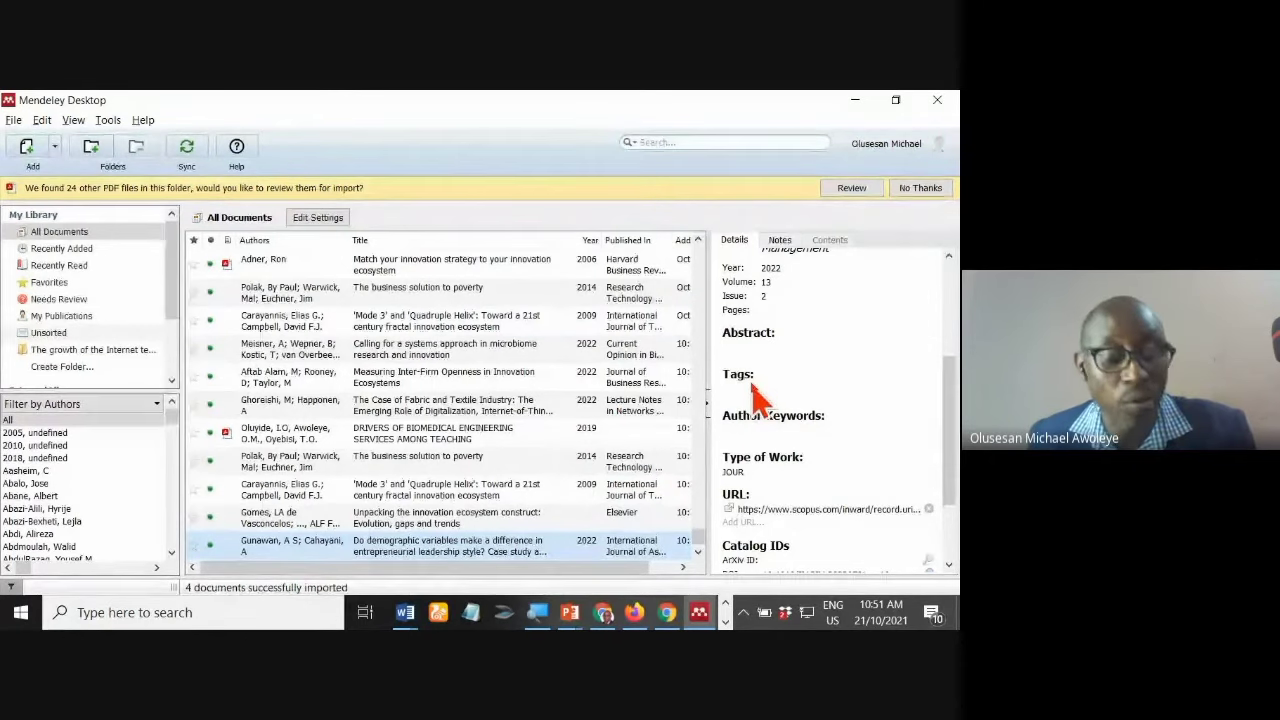
key("alt+Tab")
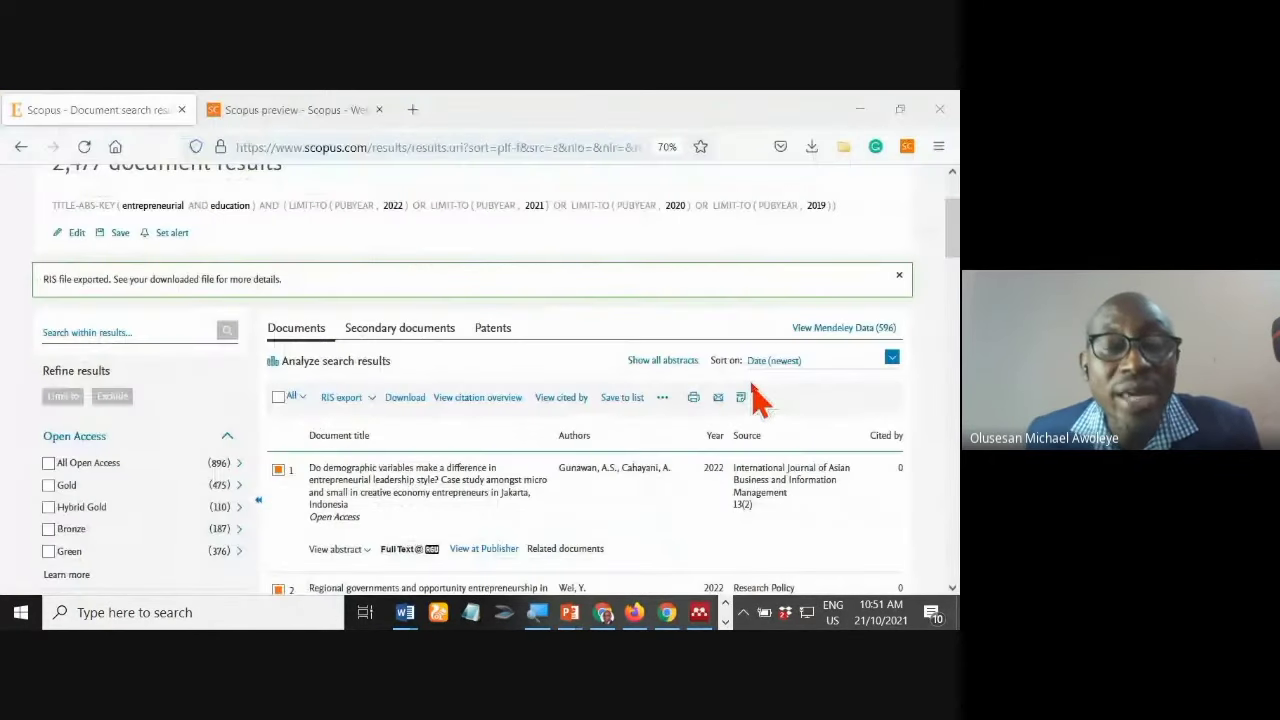
Step: Search the Mendeley library for the author 'gunawa' and find the Gunawan paper
scroll(757, 398, "down", 2)
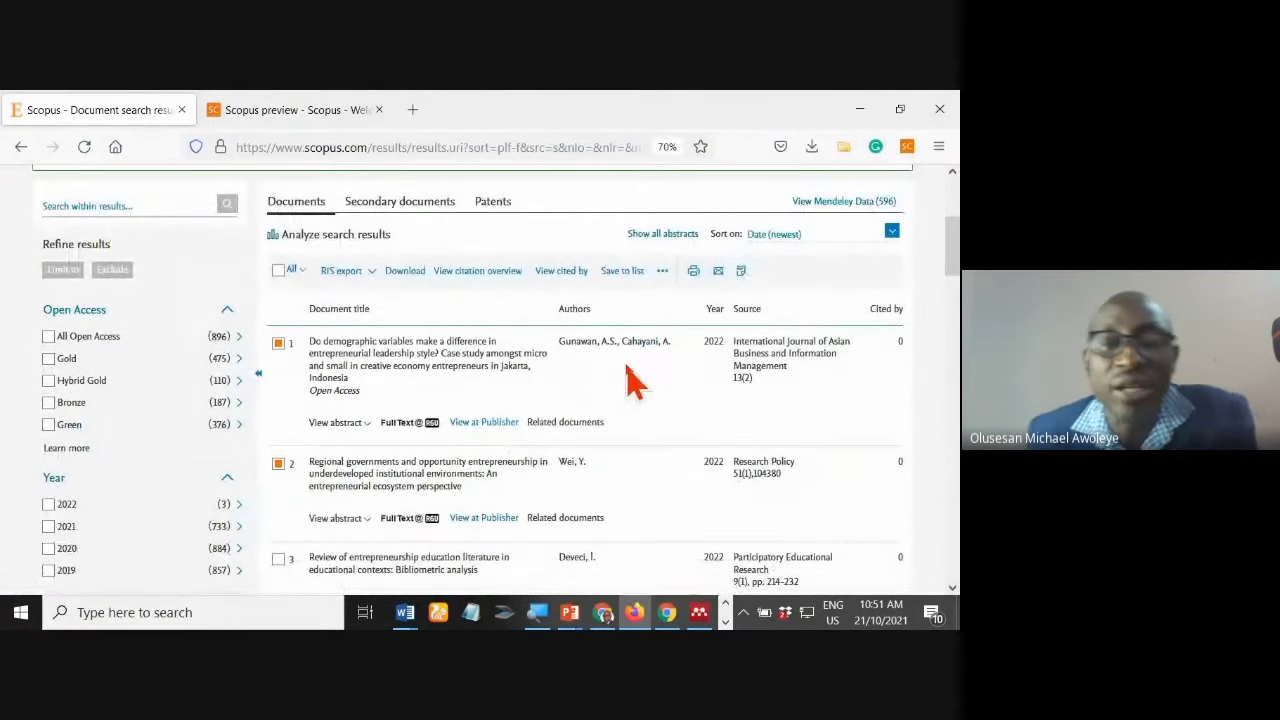
scroll(632, 380, "down", 1)
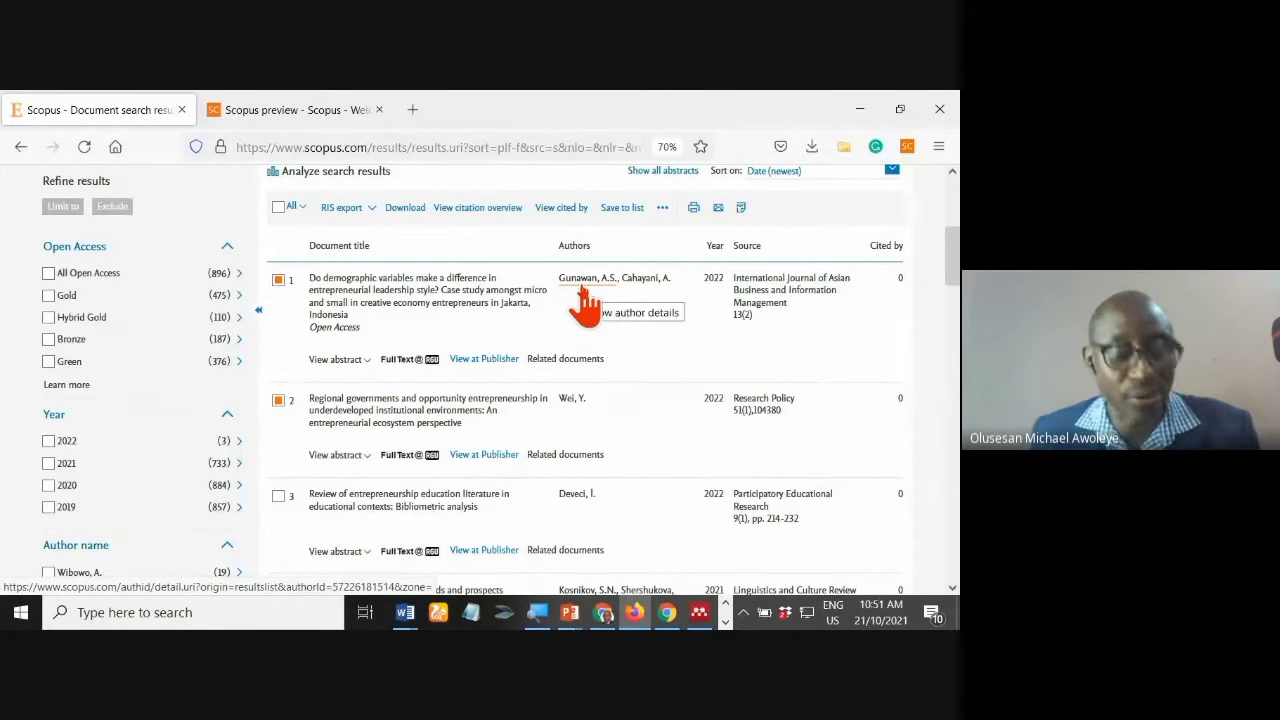
key("alt+Tab")
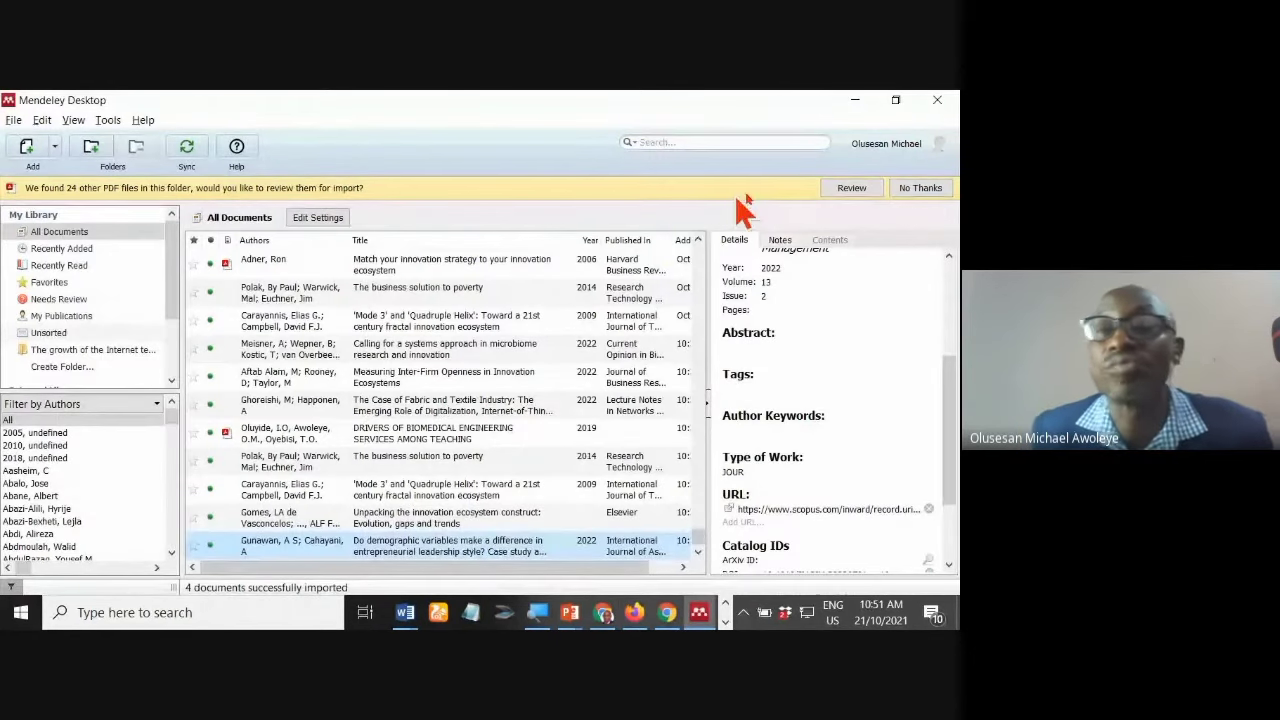
left_click(671, 140)
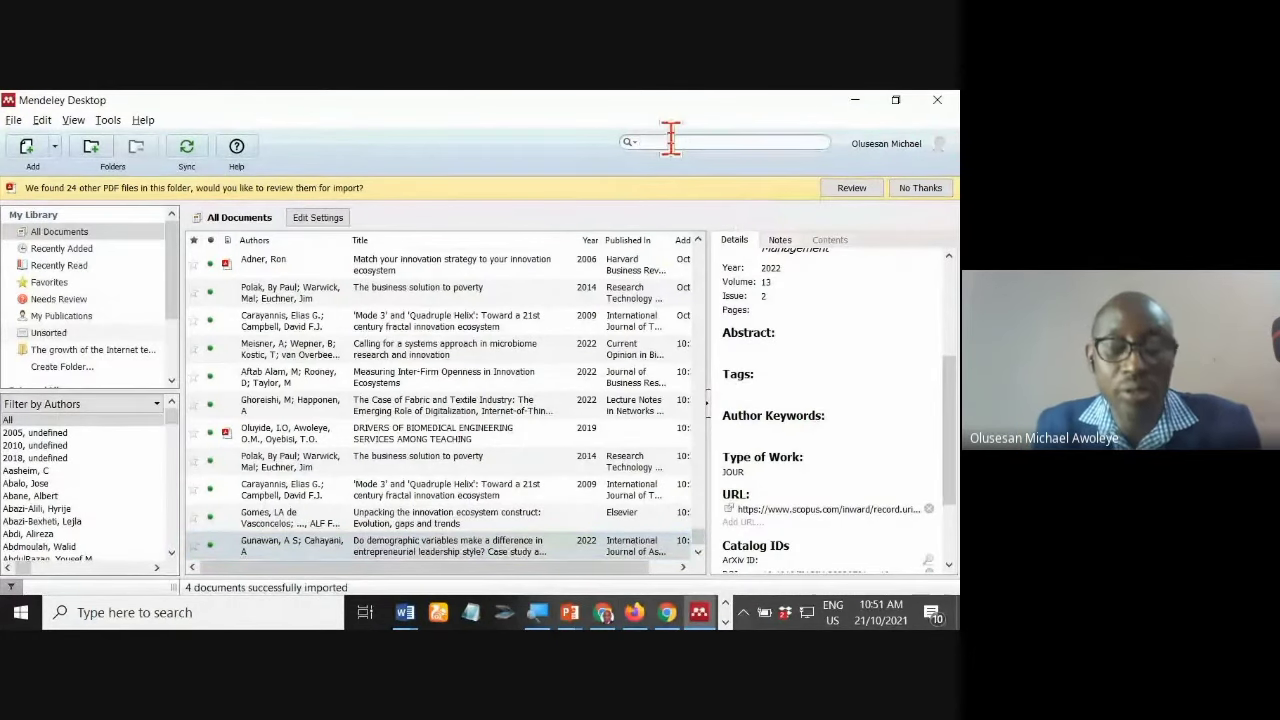
type("guna")
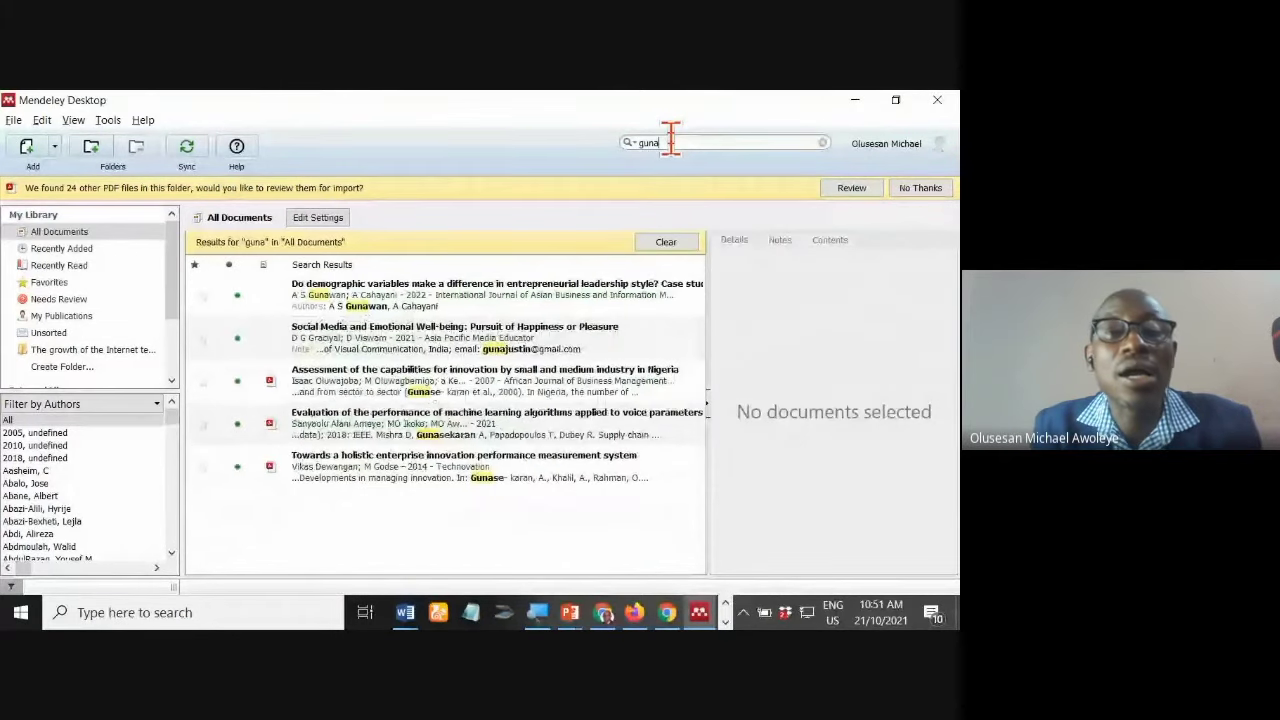
type("one")
key("BackSpace")
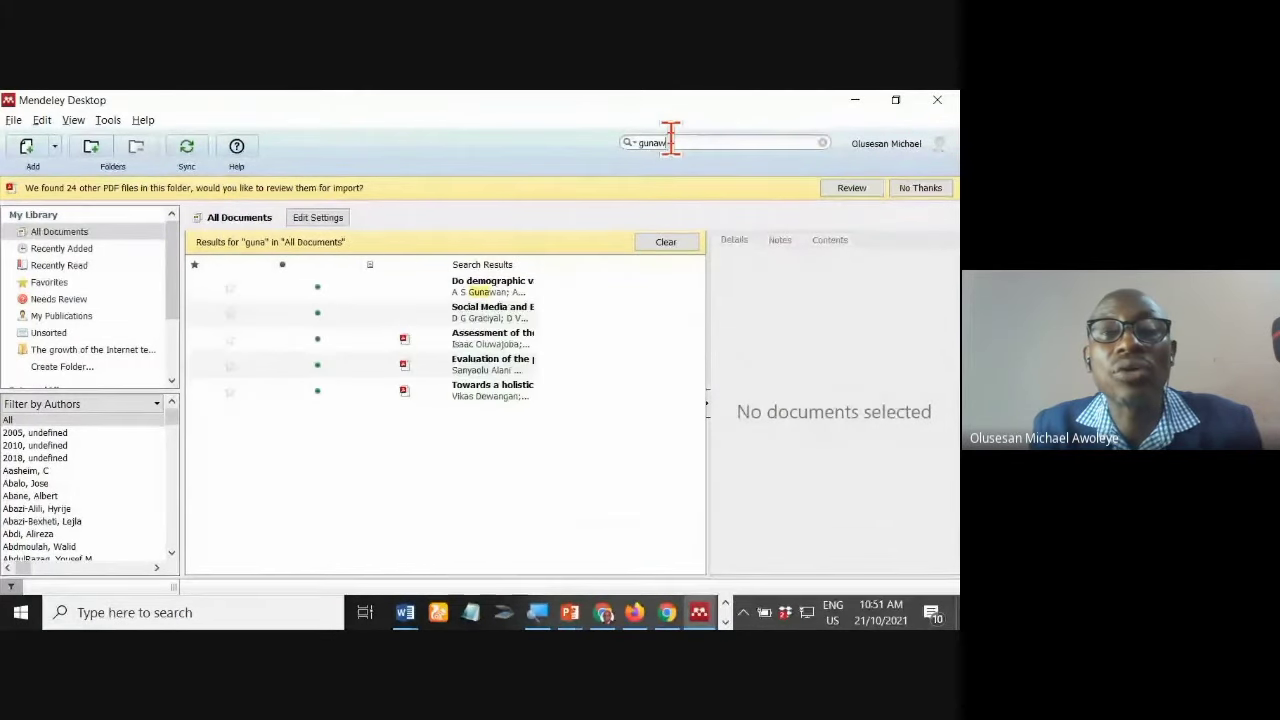
type("wa")
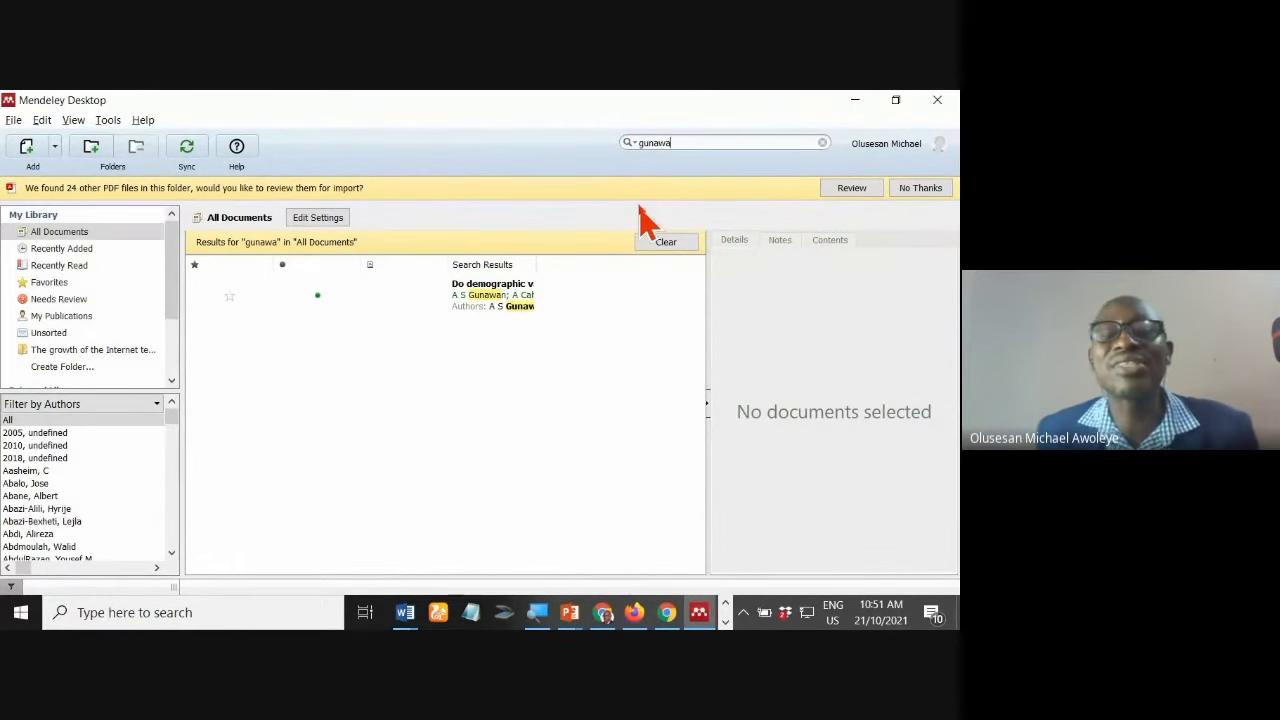
Step: Search the library for 'regional goverments', comparing with the Scopus title; no match appears
key("alt+Tab")
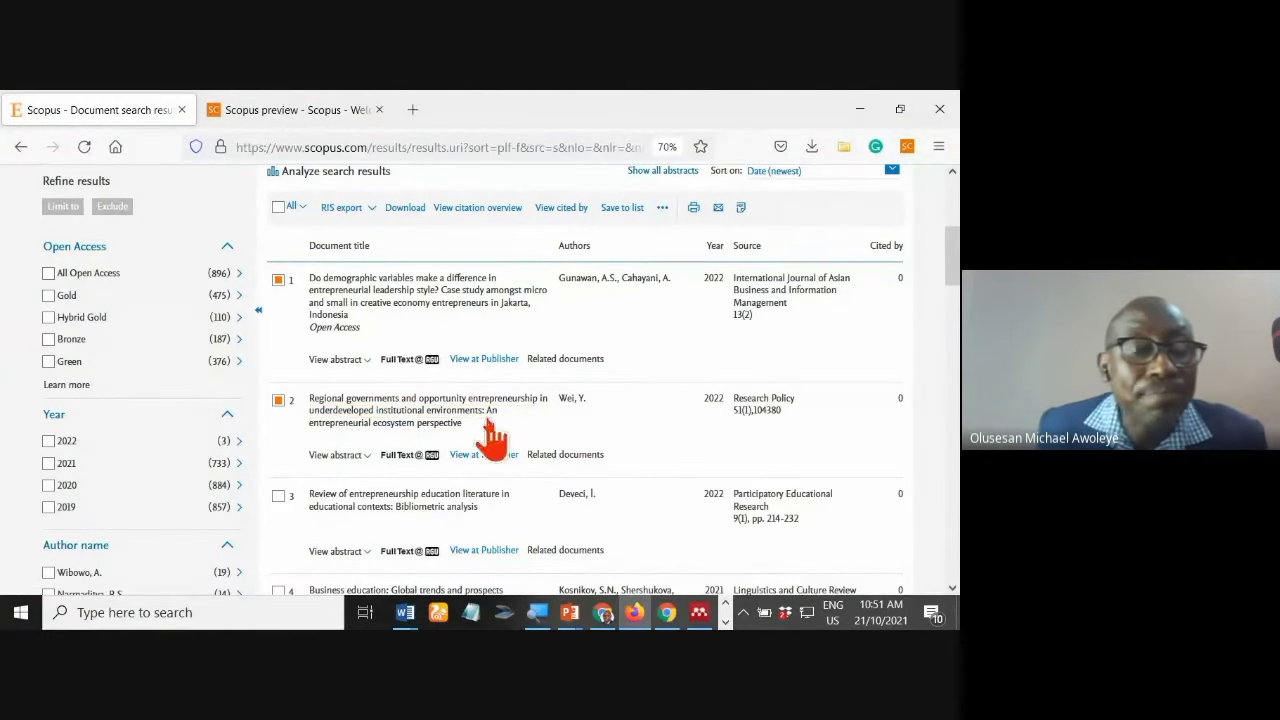
scroll(500, 428, "down", 1)
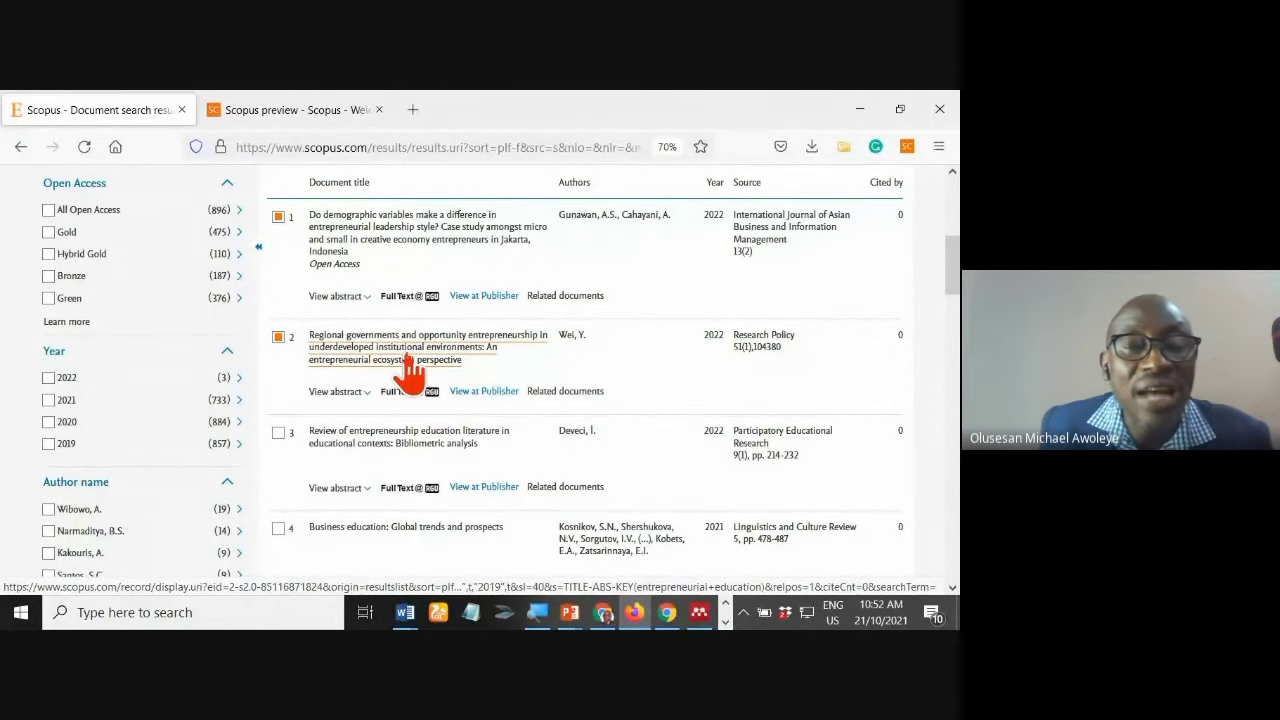
key("alt+Tab")
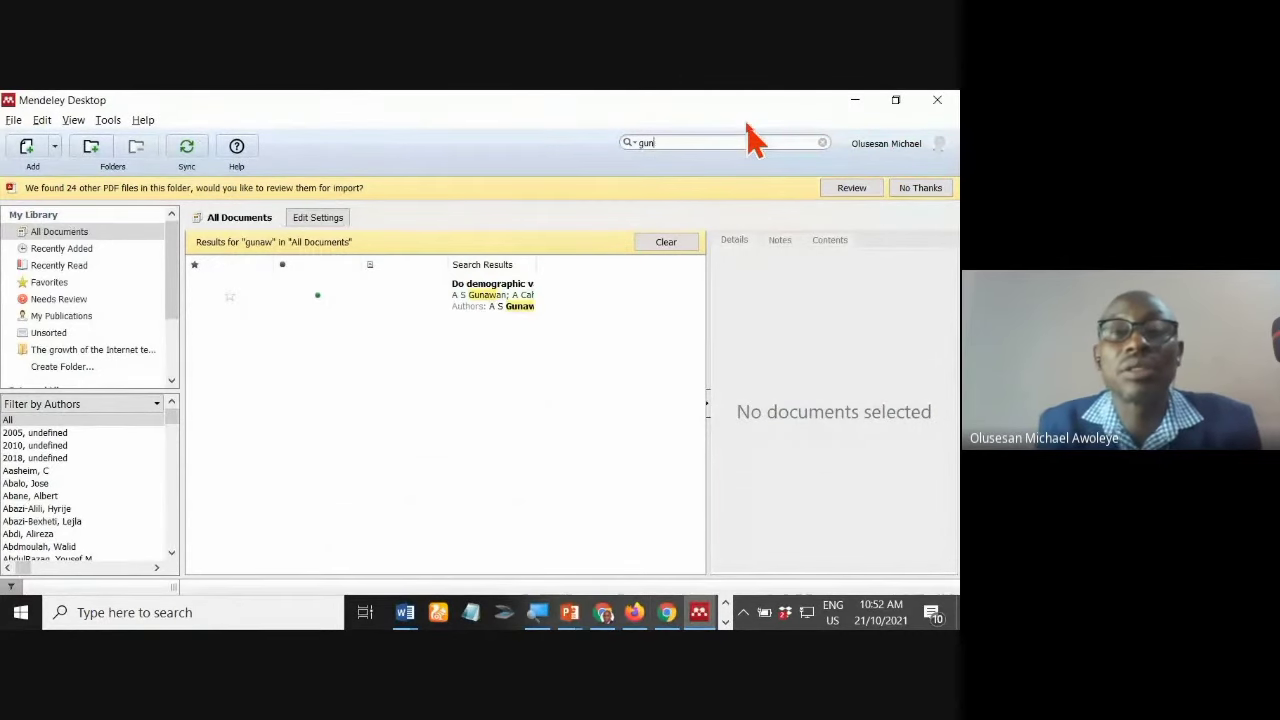
key("BackSpace")
key("BackSpace")
key("BackSpace")
type("regional g")
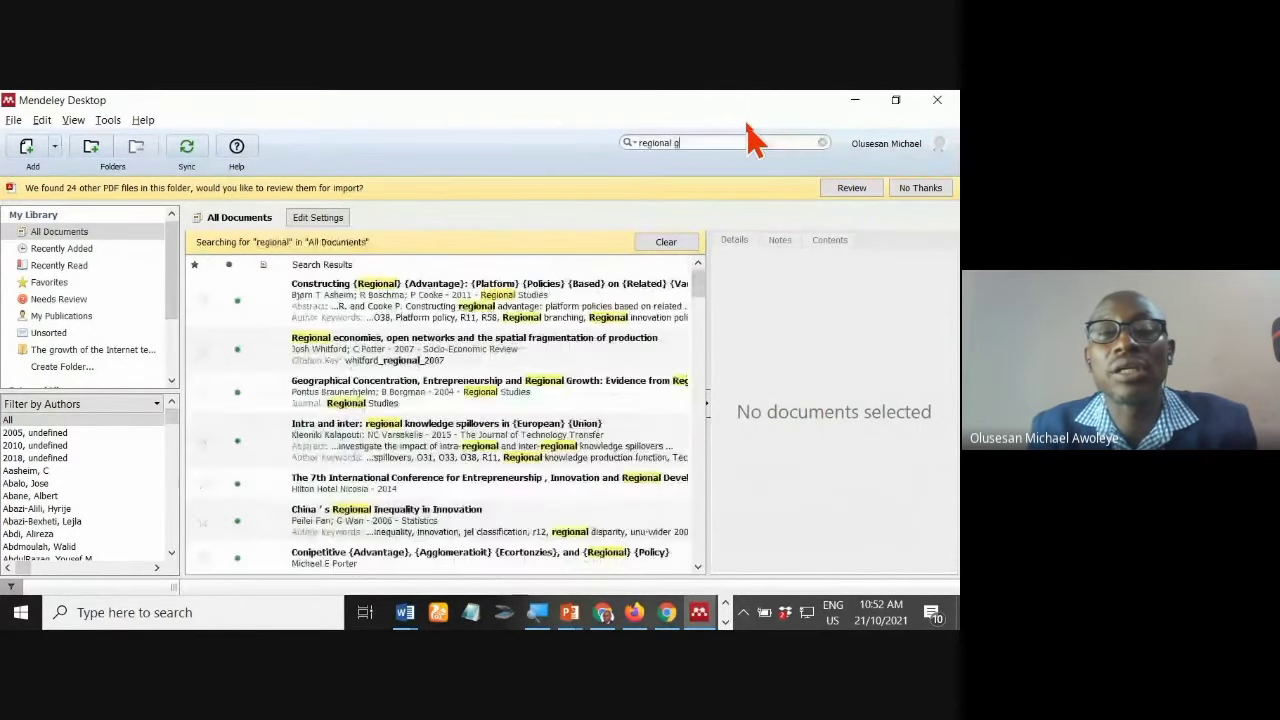
type("overments and e")
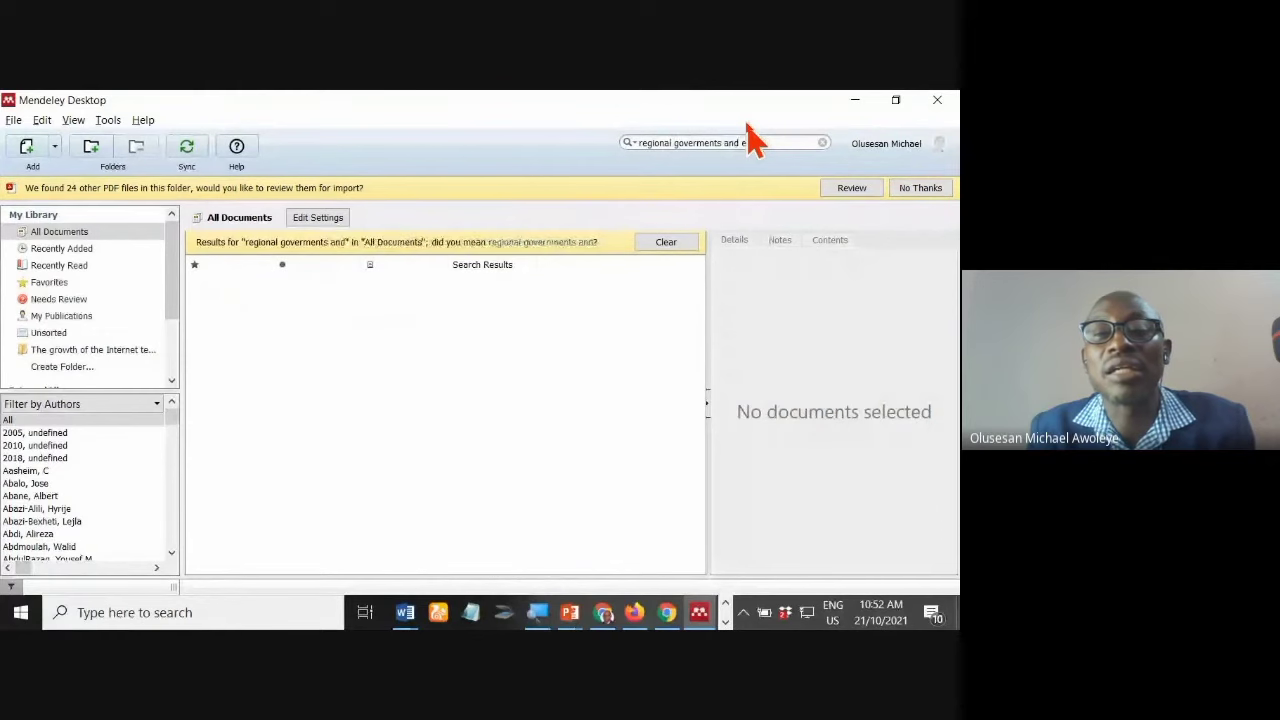
type("ntere")
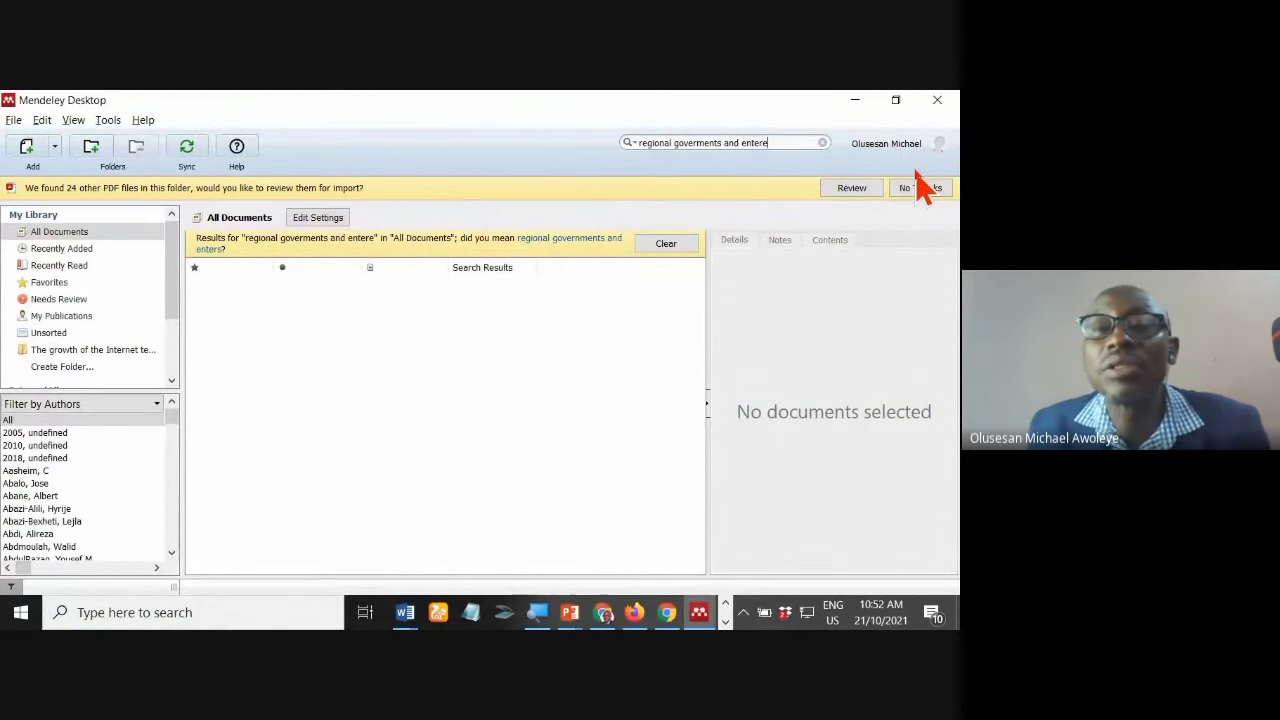
key("BackSpace")
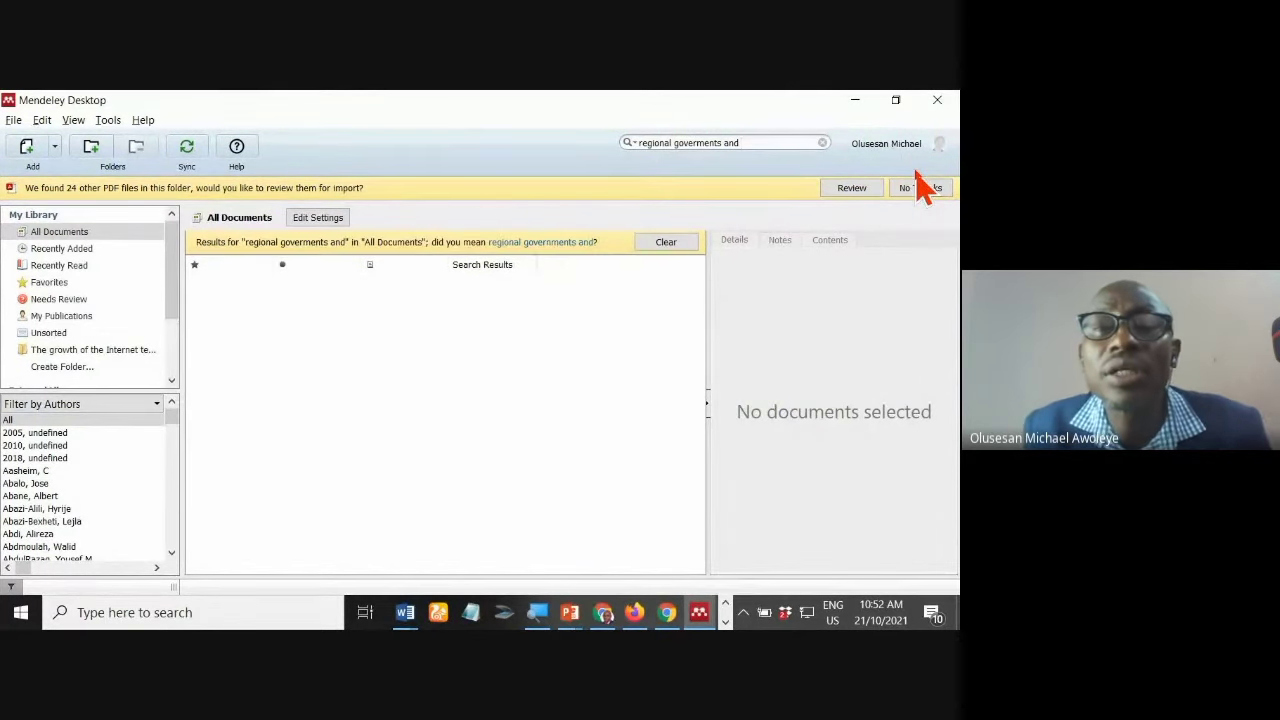
key("alt+Tab")
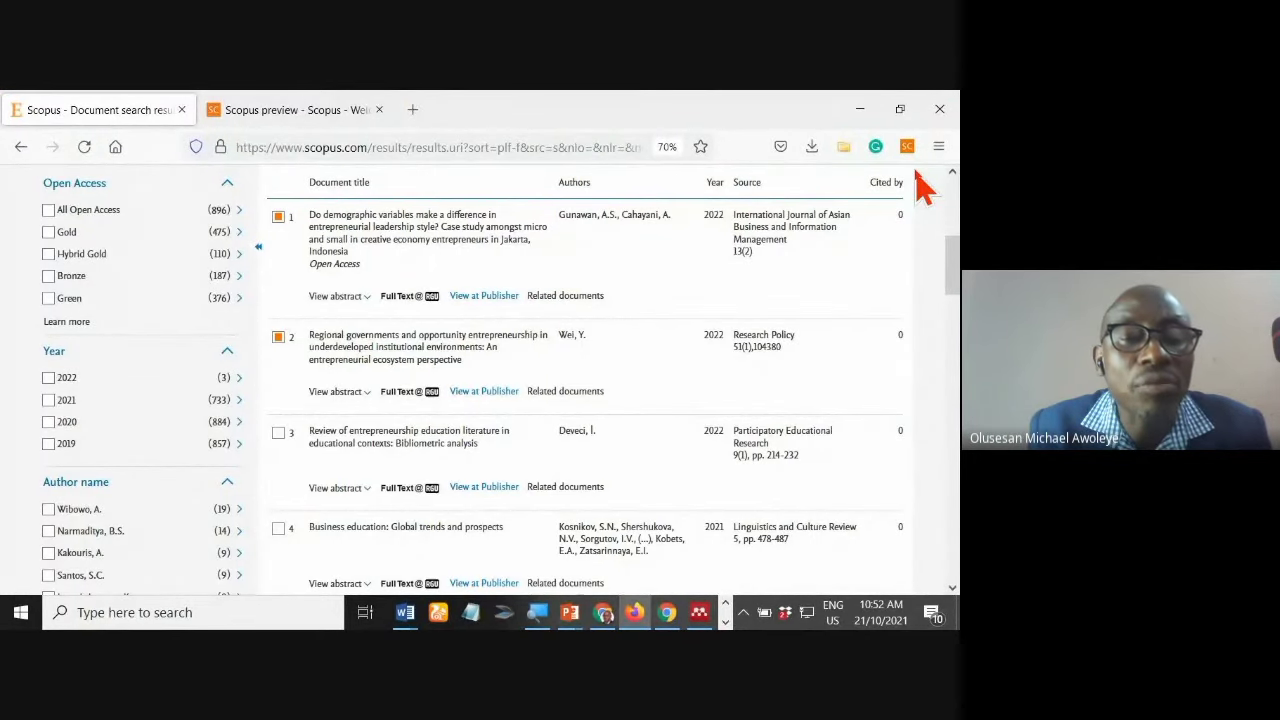
key("alt+Tab")
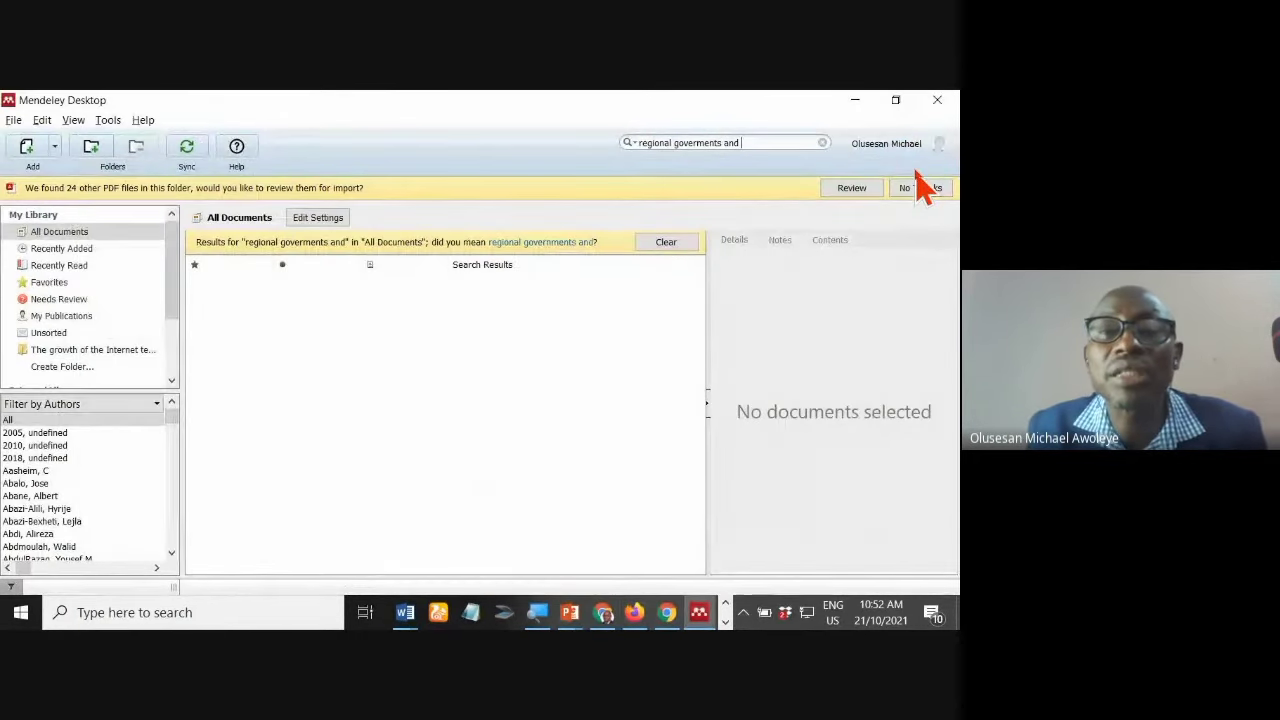
key("BackSpace")
key("BackSpace")
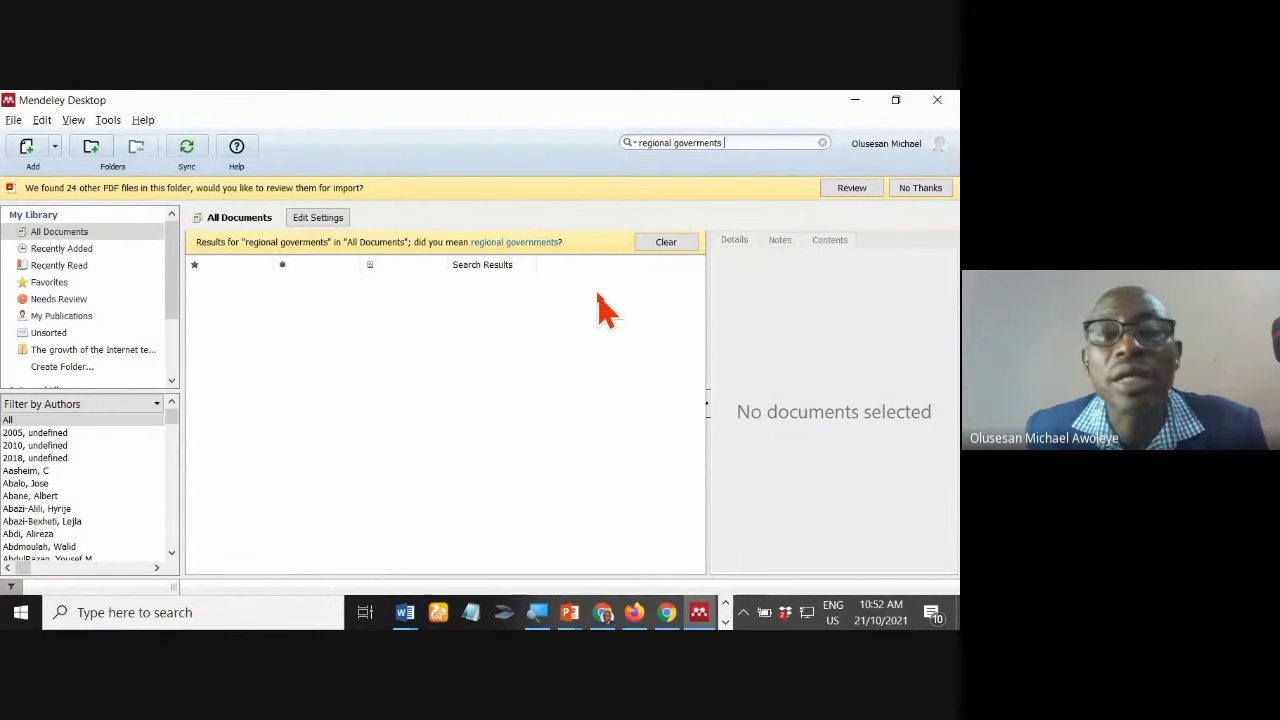
key("alt+Tab")
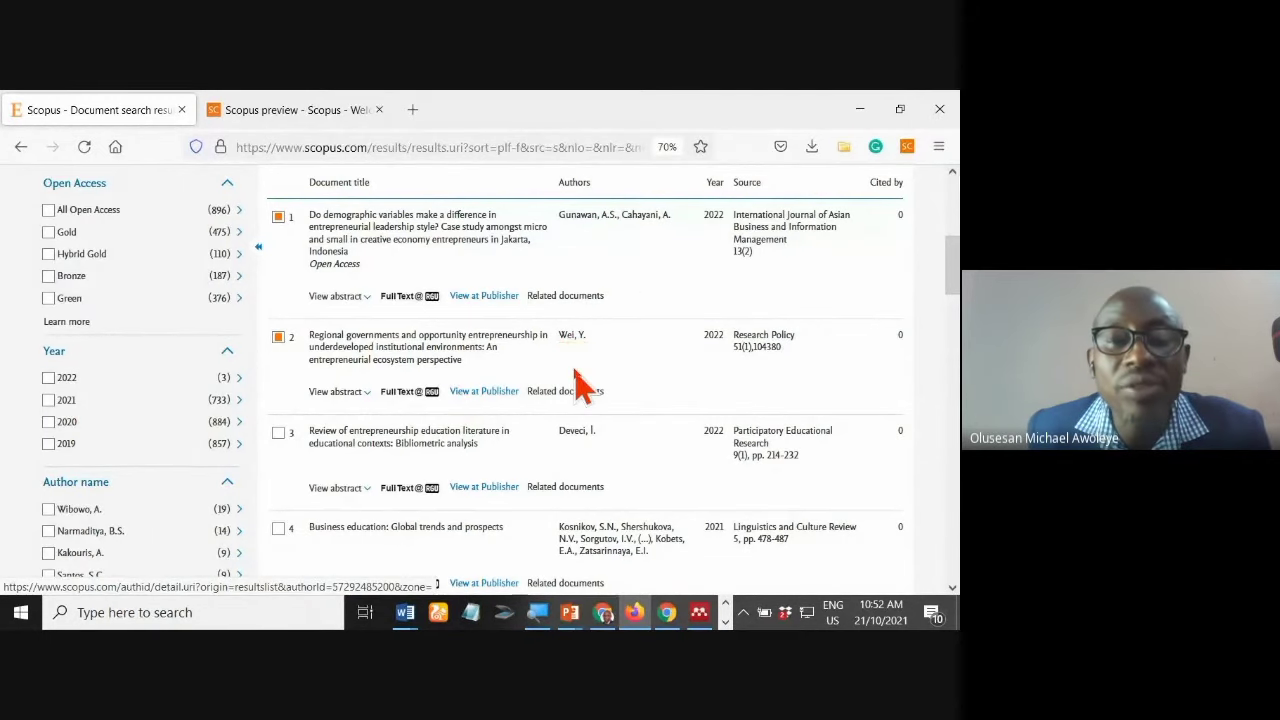
key("alt+Tab")
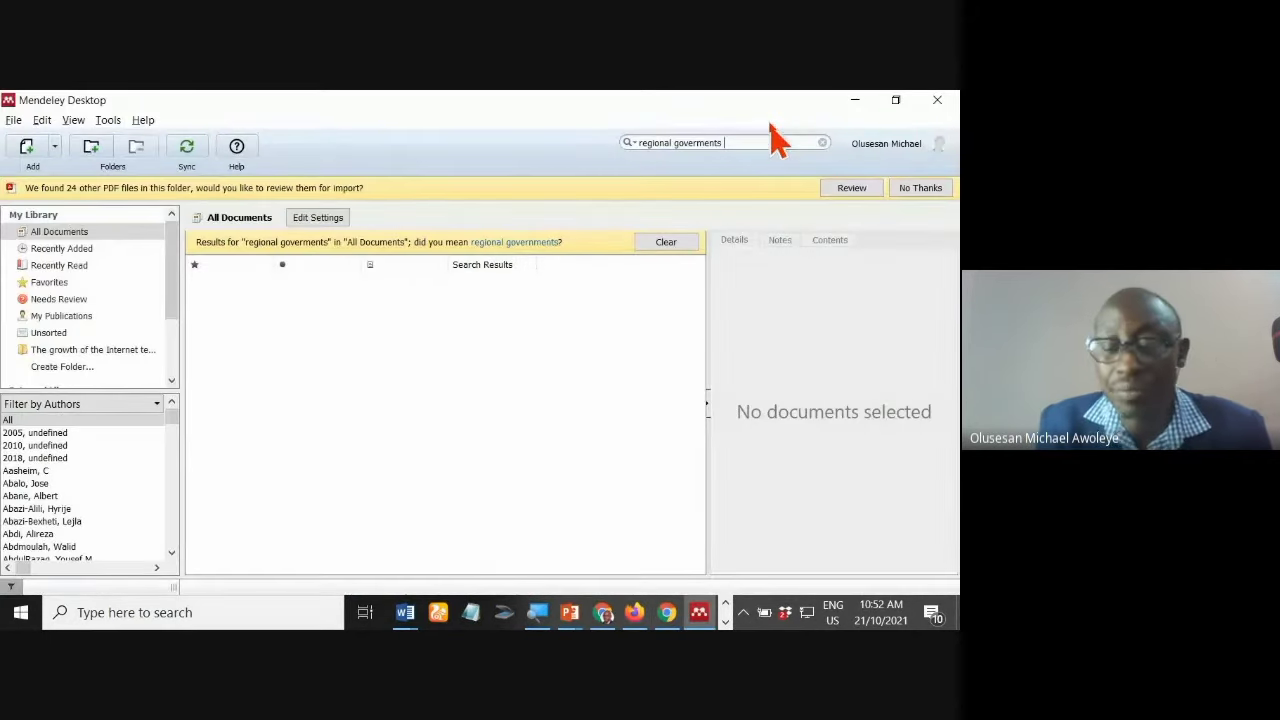
key("ctrl+a")
Step: Search 'wei' and show the Regional governments paper's details: Research Policy, 2022, volume 51
type("wei")
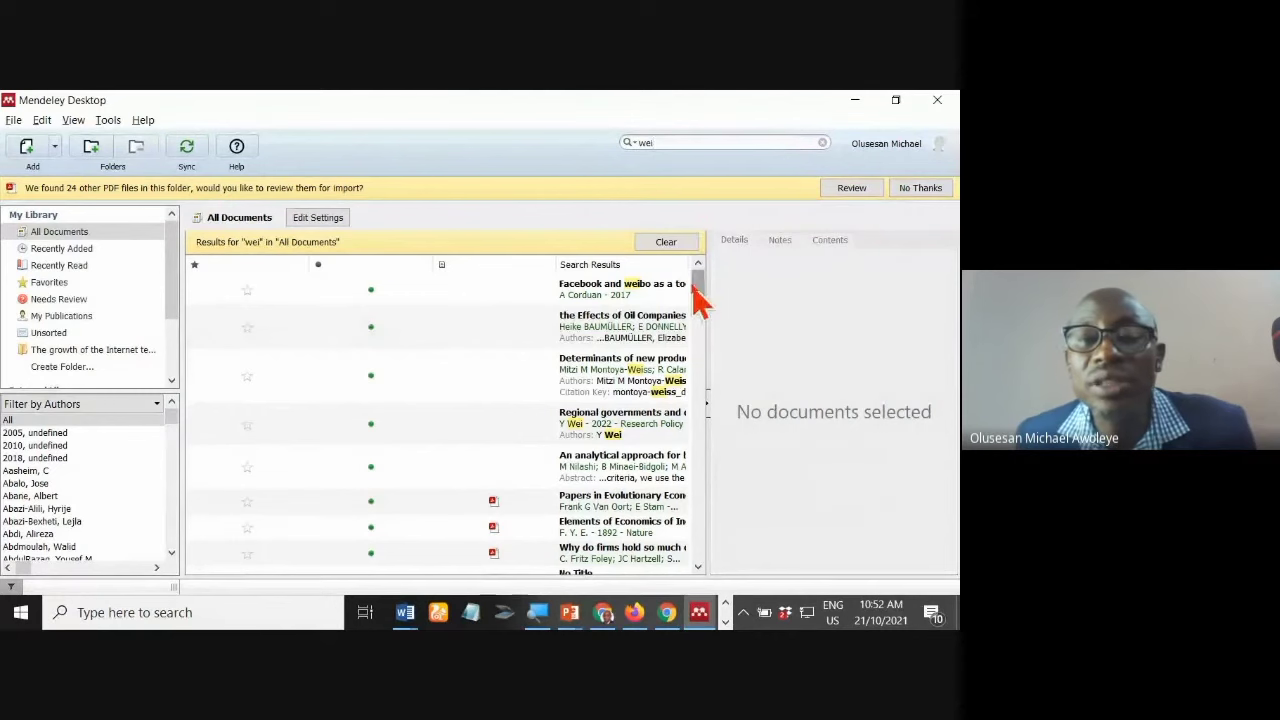
mouse_move(693, 285)
left_mouse_down()
mouse_move(694, 318)
mouse_move(704, 273)
left_mouse_up()
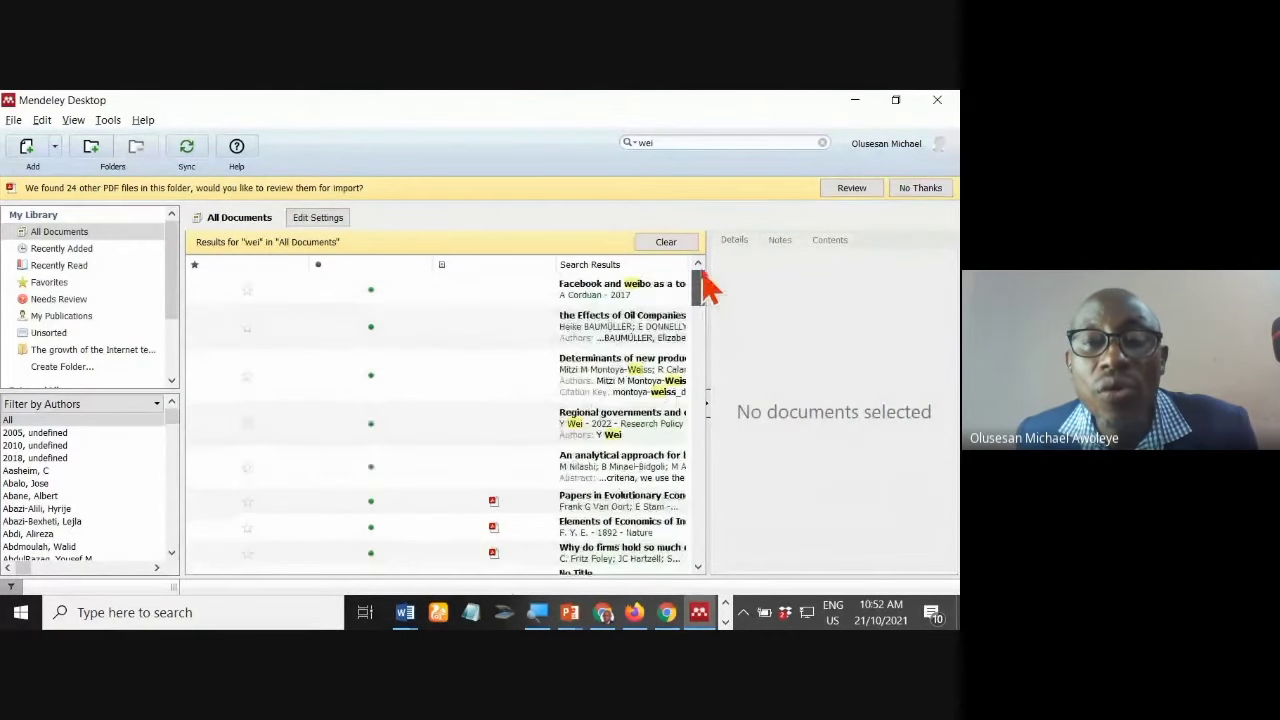
left_click(632, 425)
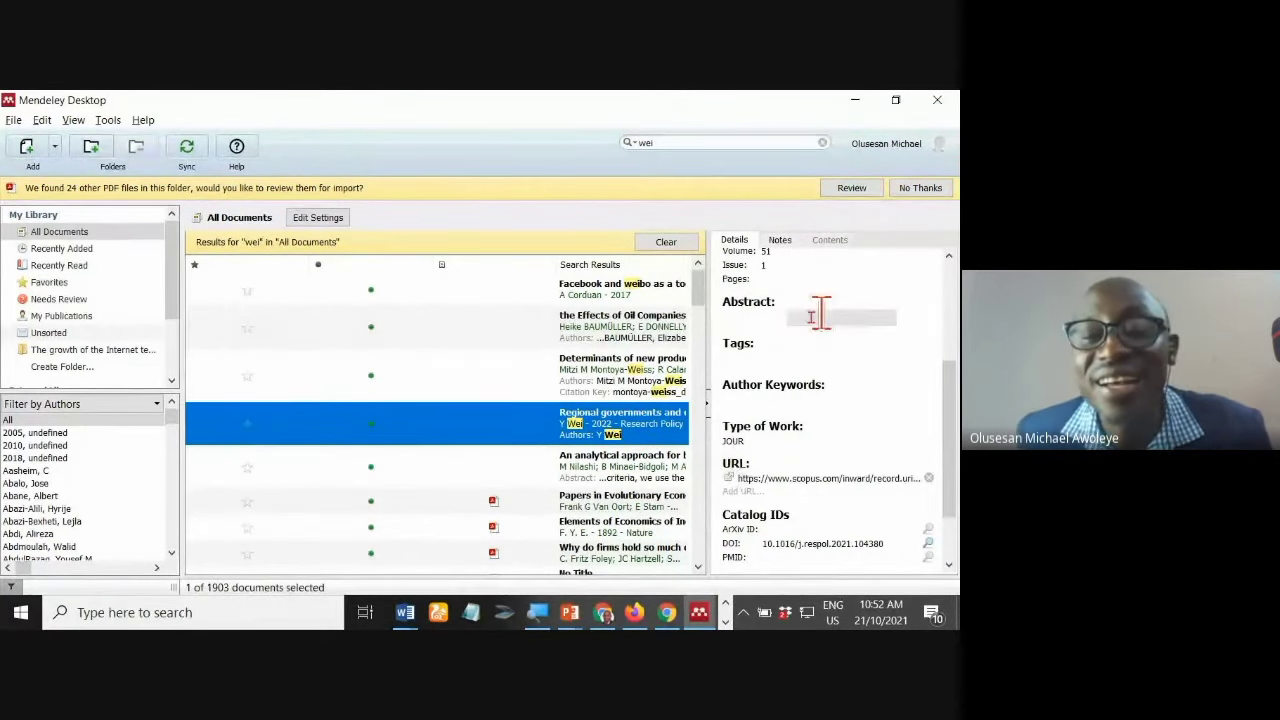
scroll(812, 348, "up", 5)
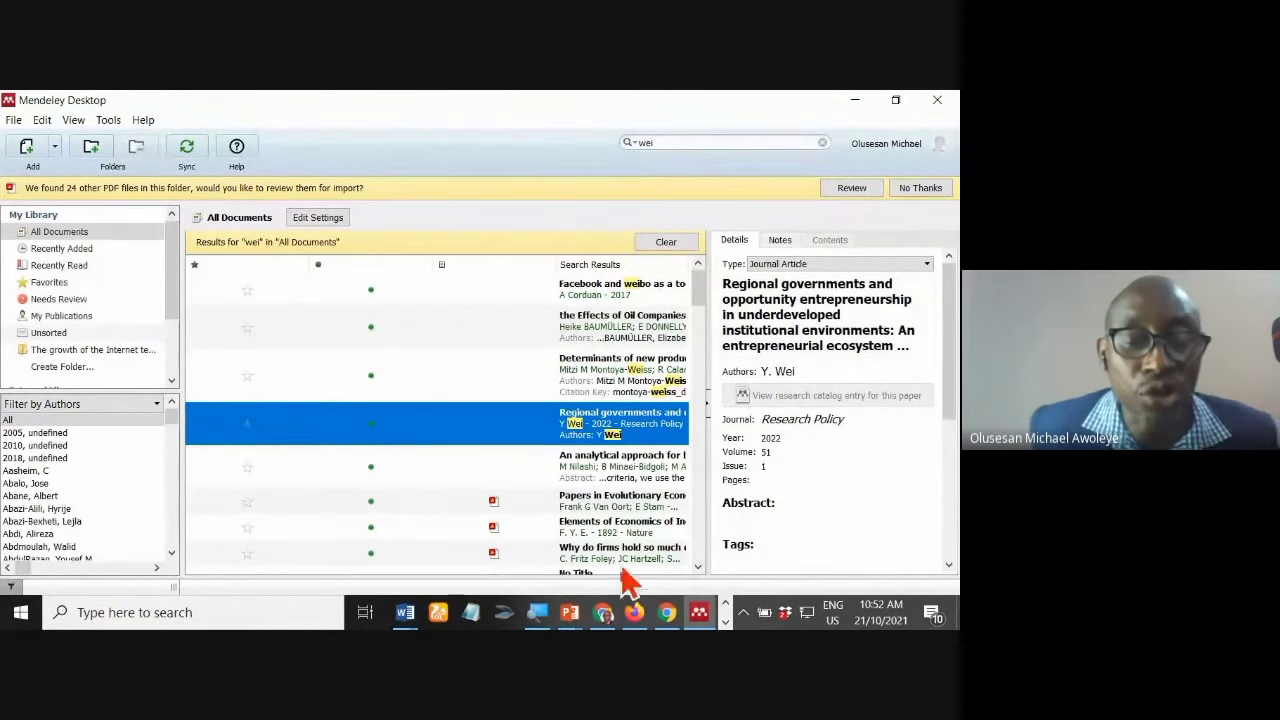
left_click(405, 612)
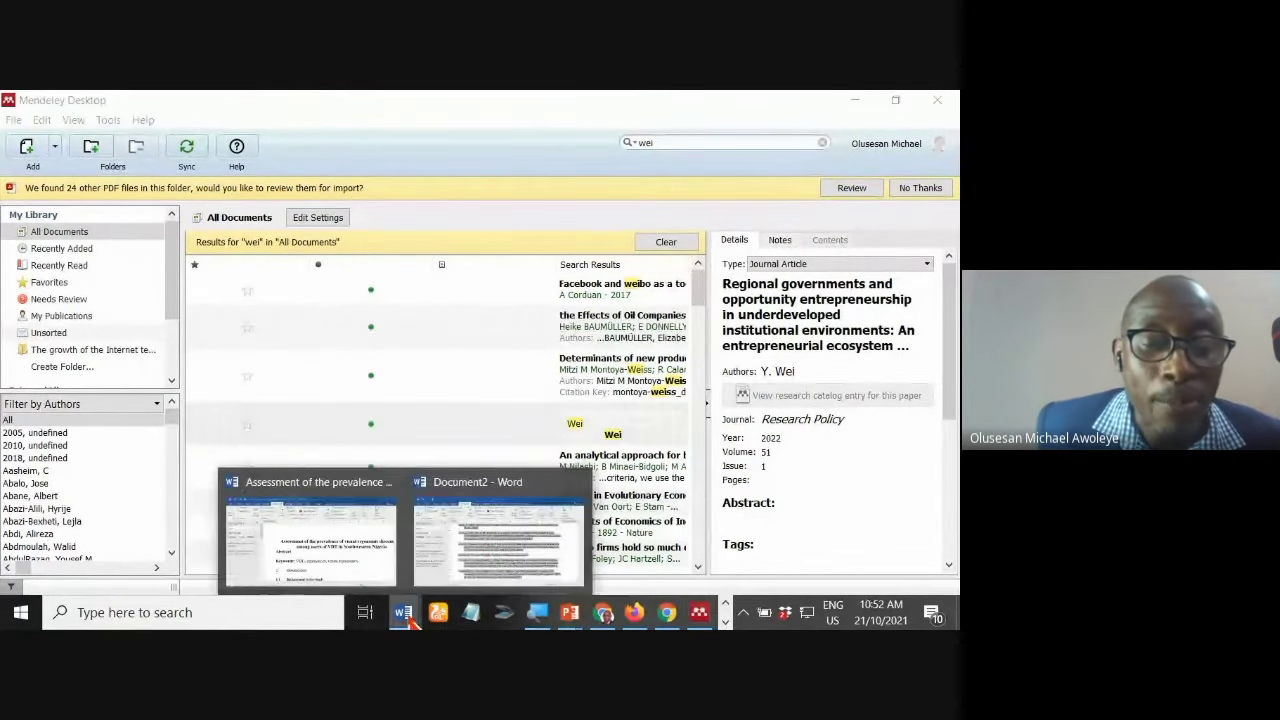
Step: In Document2, place the cursor after the sentence ending 'terms of findings'
left_click(490, 540)
scroll(660, 405, "up", 1)
scroll(659, 404, "up", 5)
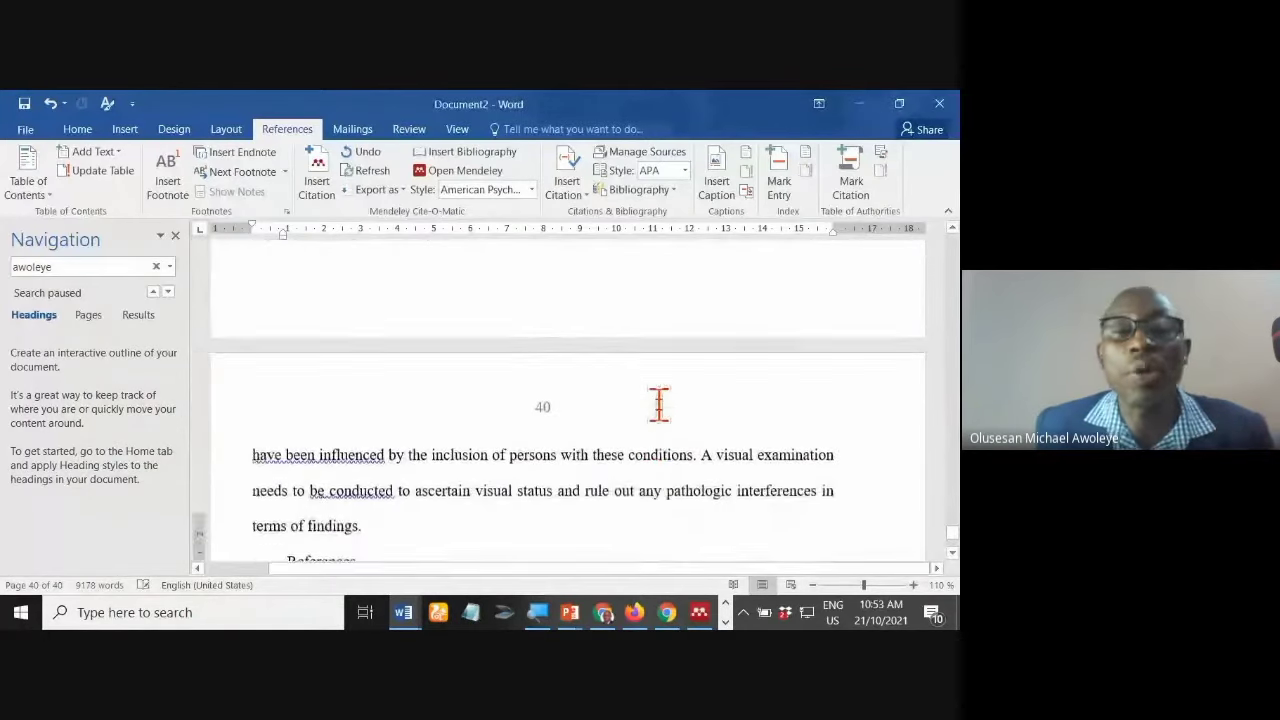
scroll(660, 406, "up", 3)
scroll(663, 415, "down", 3)
scroll(660, 410, "down", 3)
scroll(657, 403, "down", 1)
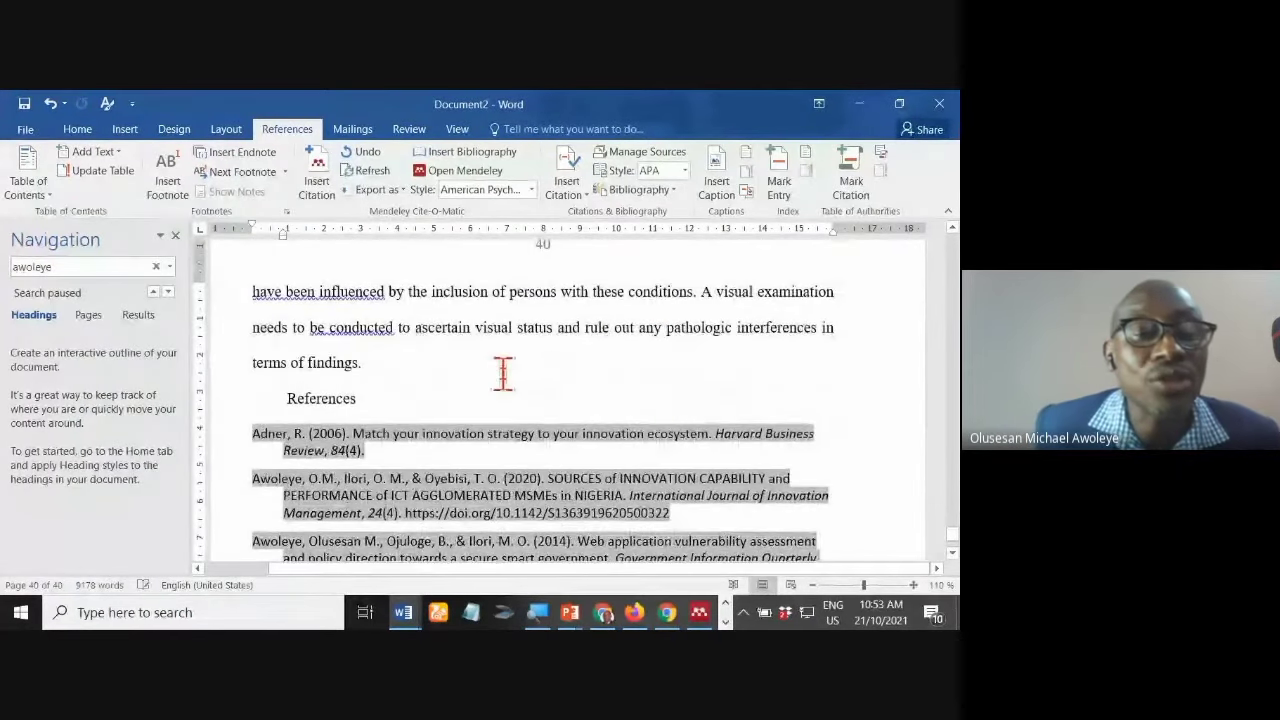
left_click(363, 362)
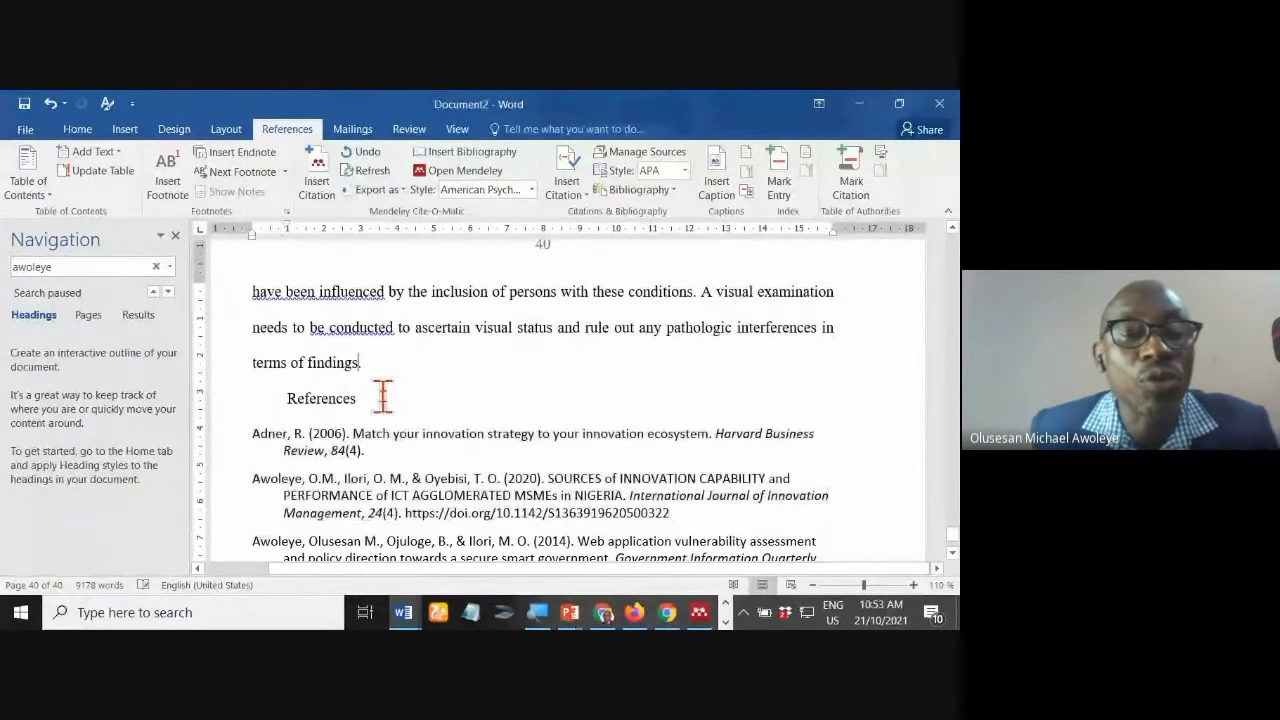
left_click(318, 182)
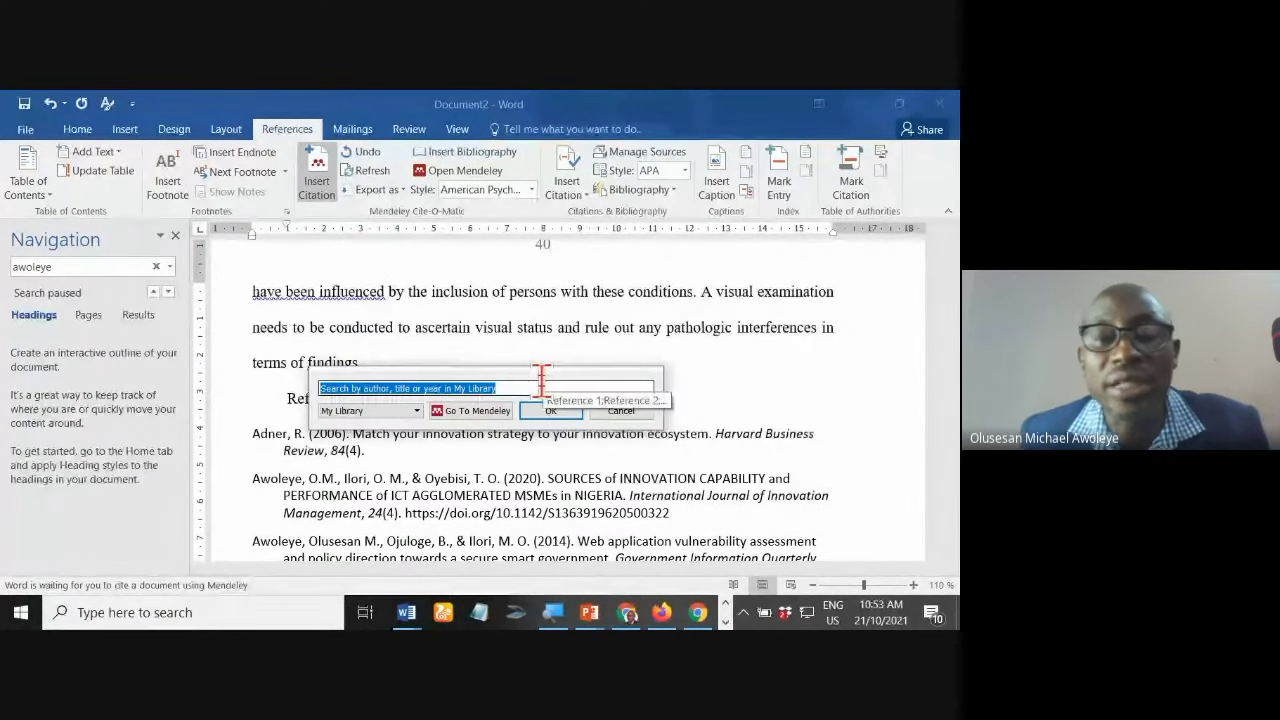
key("Escape")
Step: Recheck the Scopus results and Mendeley search, then return to the Word document
key("alt+Tab")
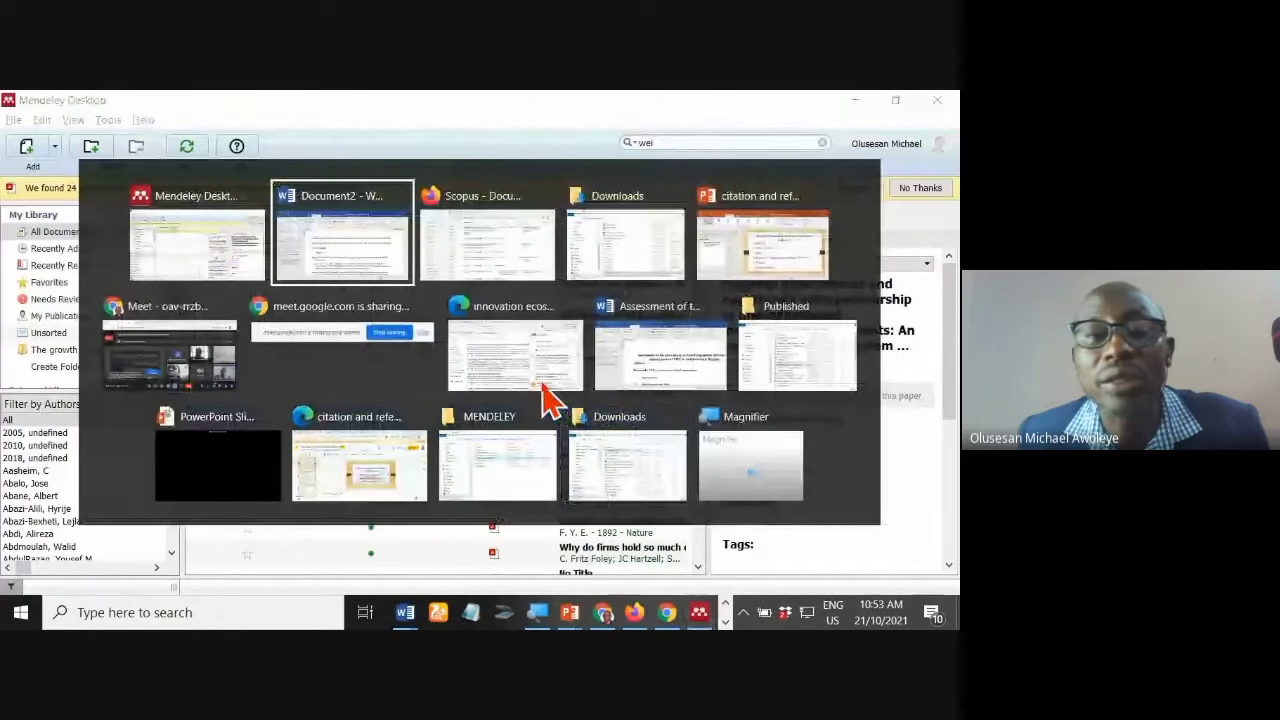
key("alt+Tab")
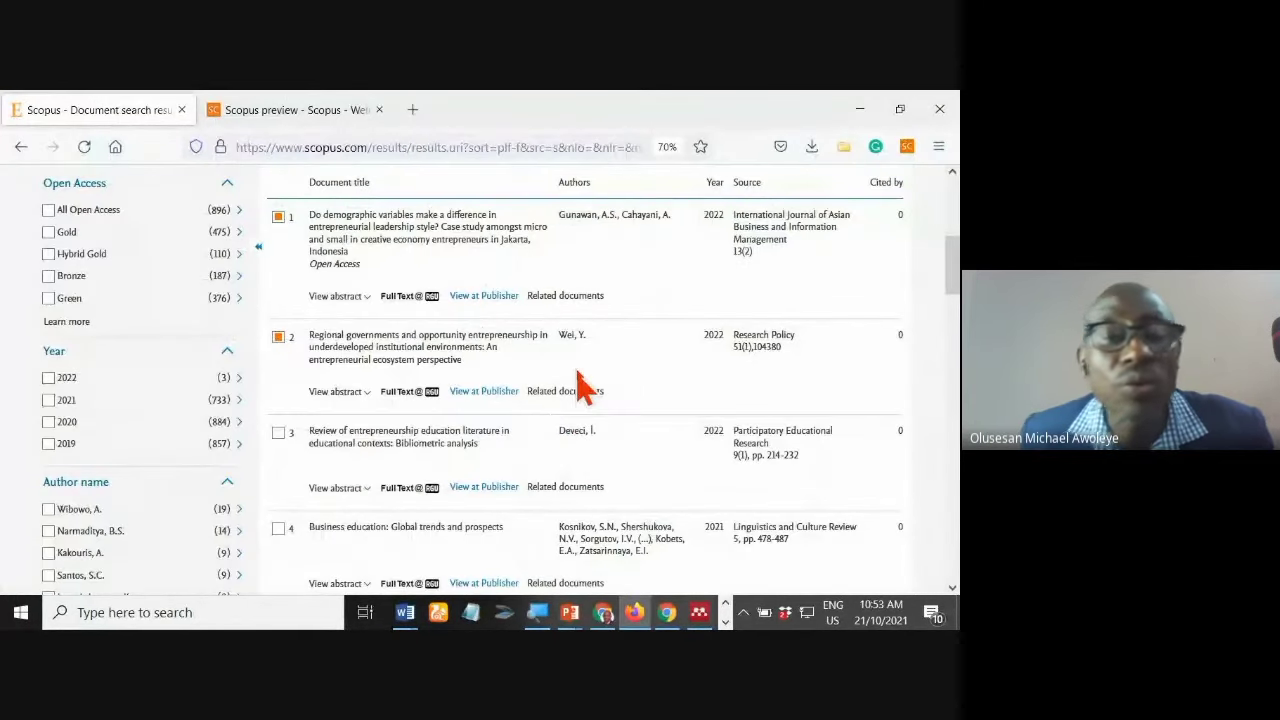
scroll(600, 388, "up", 1)
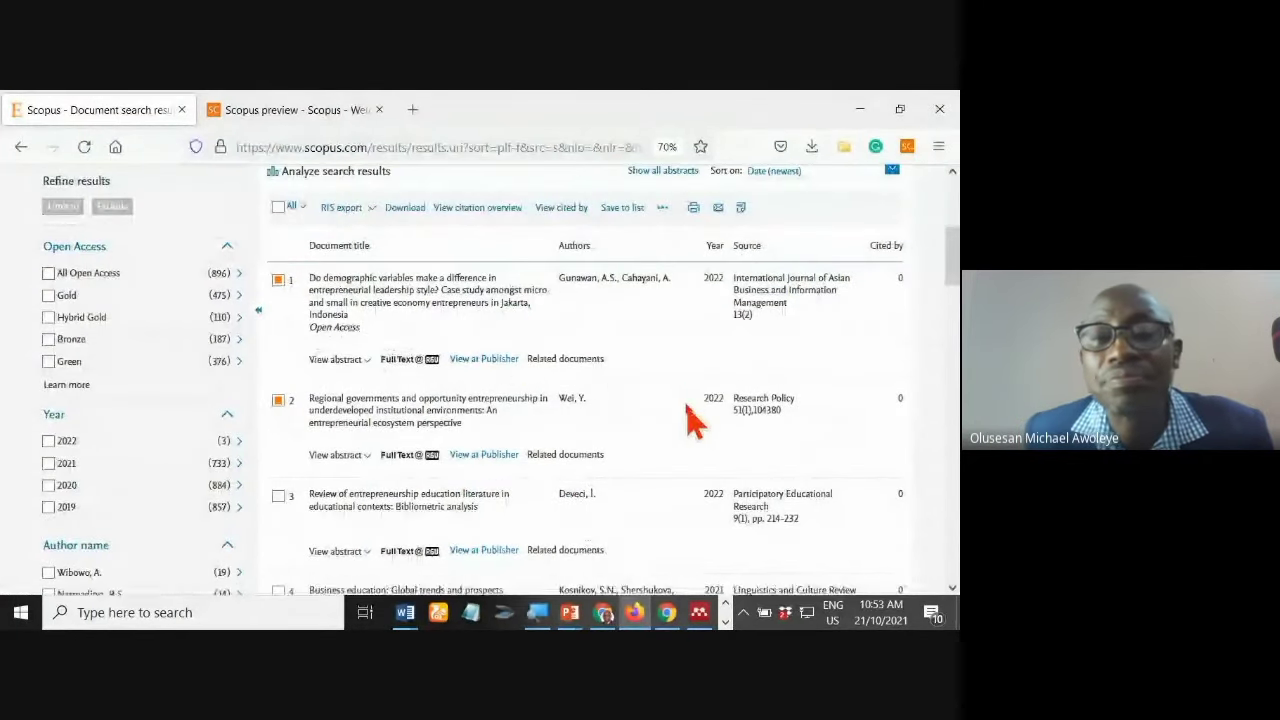
scroll(690, 420, "up", 1)
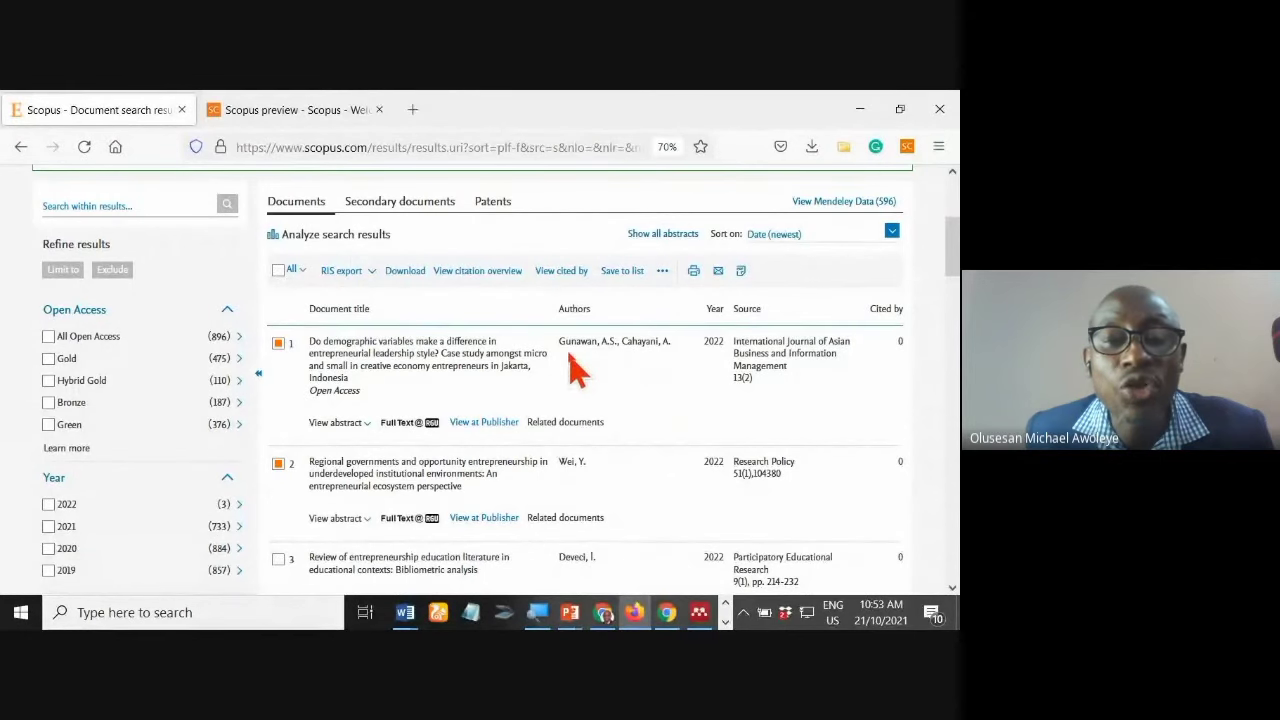
key("alt+Tab")
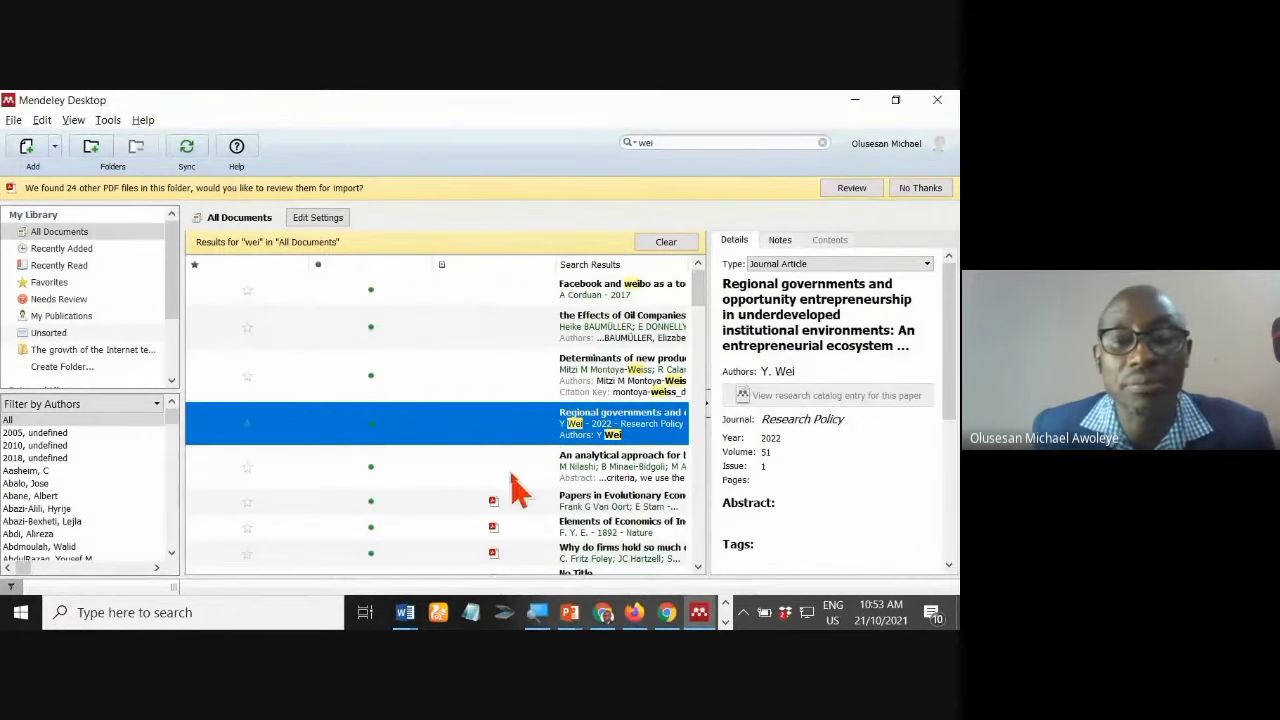
key("alt+Tab")
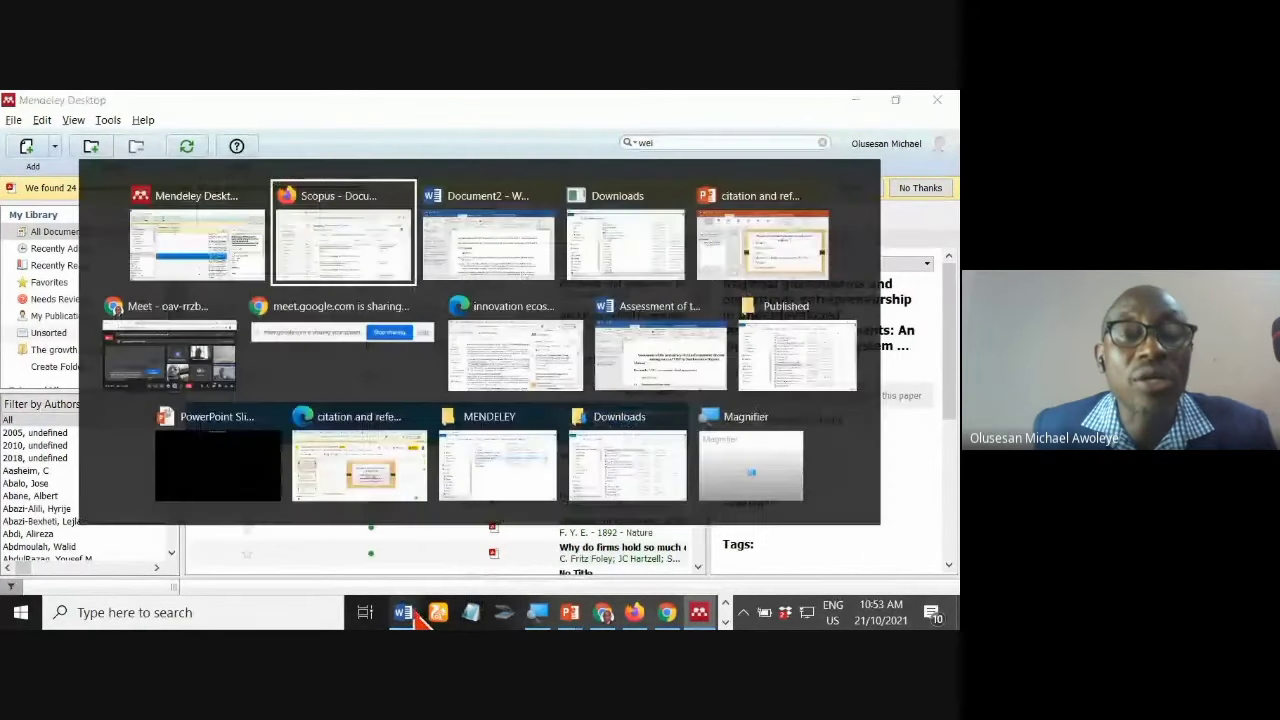
left_click(498, 540)
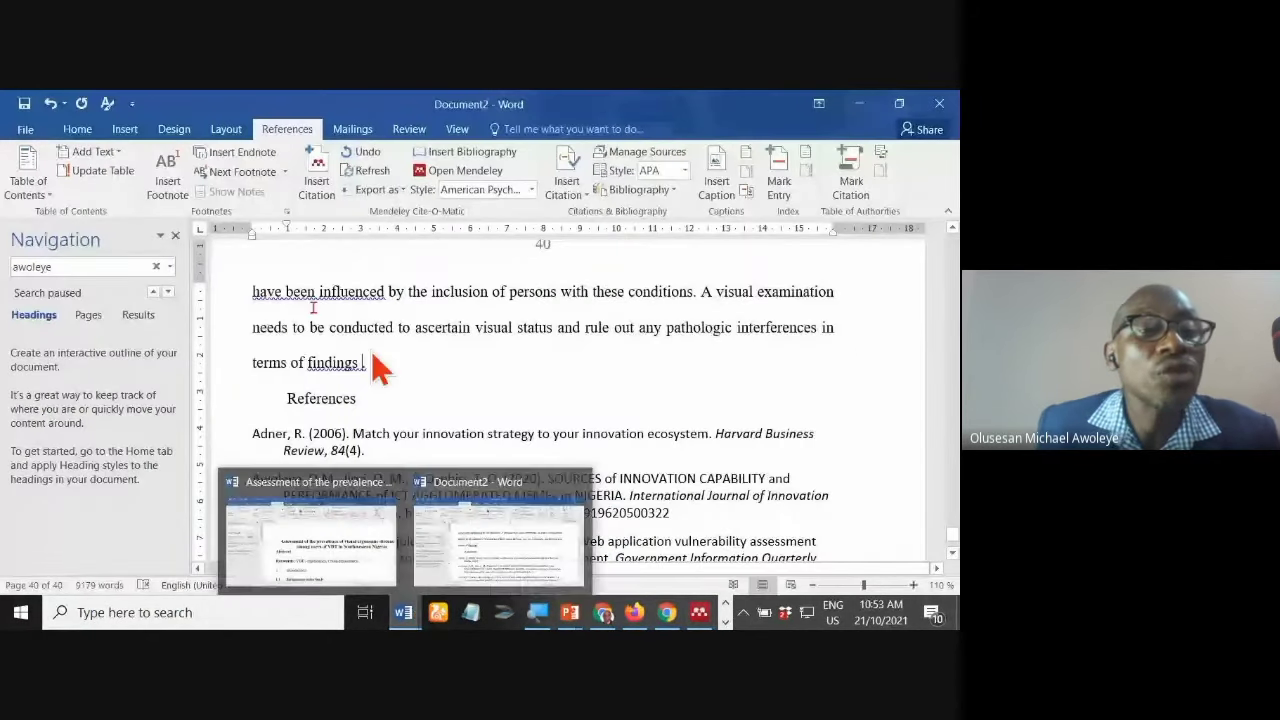
Step: Insert a citation of the 2022 Gunawan paper, found by searching 'gunaw'
left_click(317, 168)
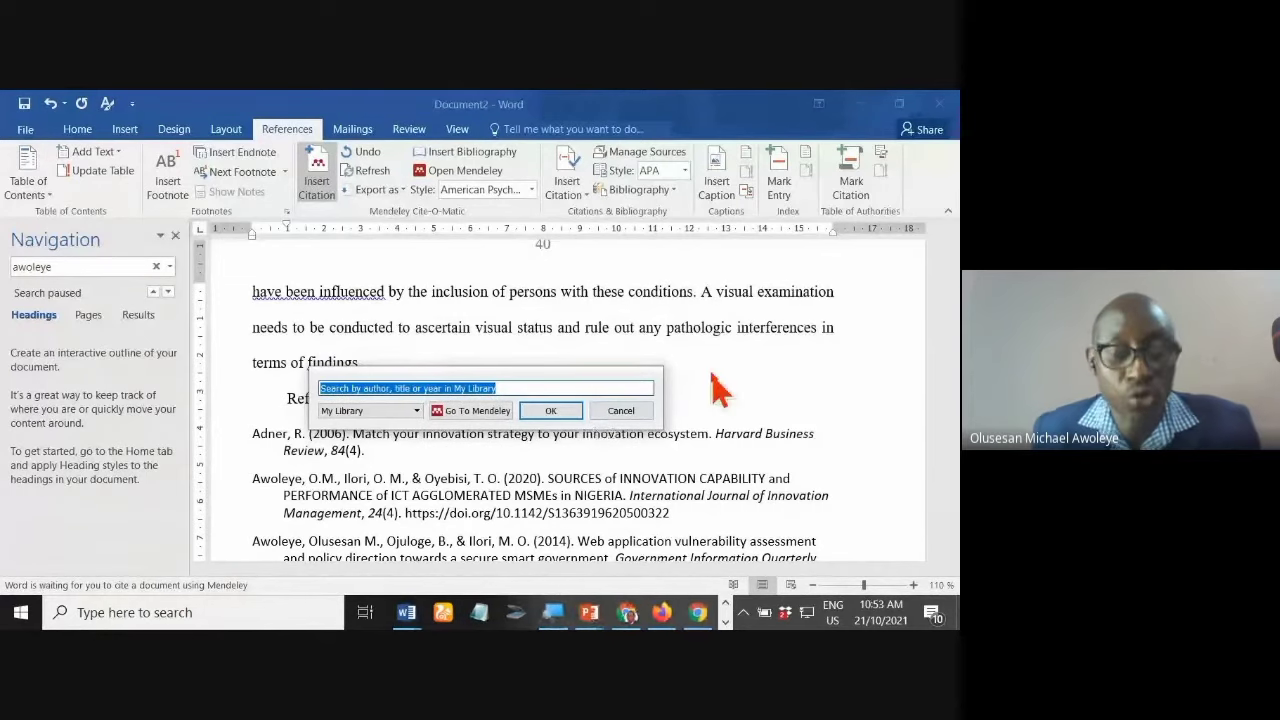
type("gunaw")
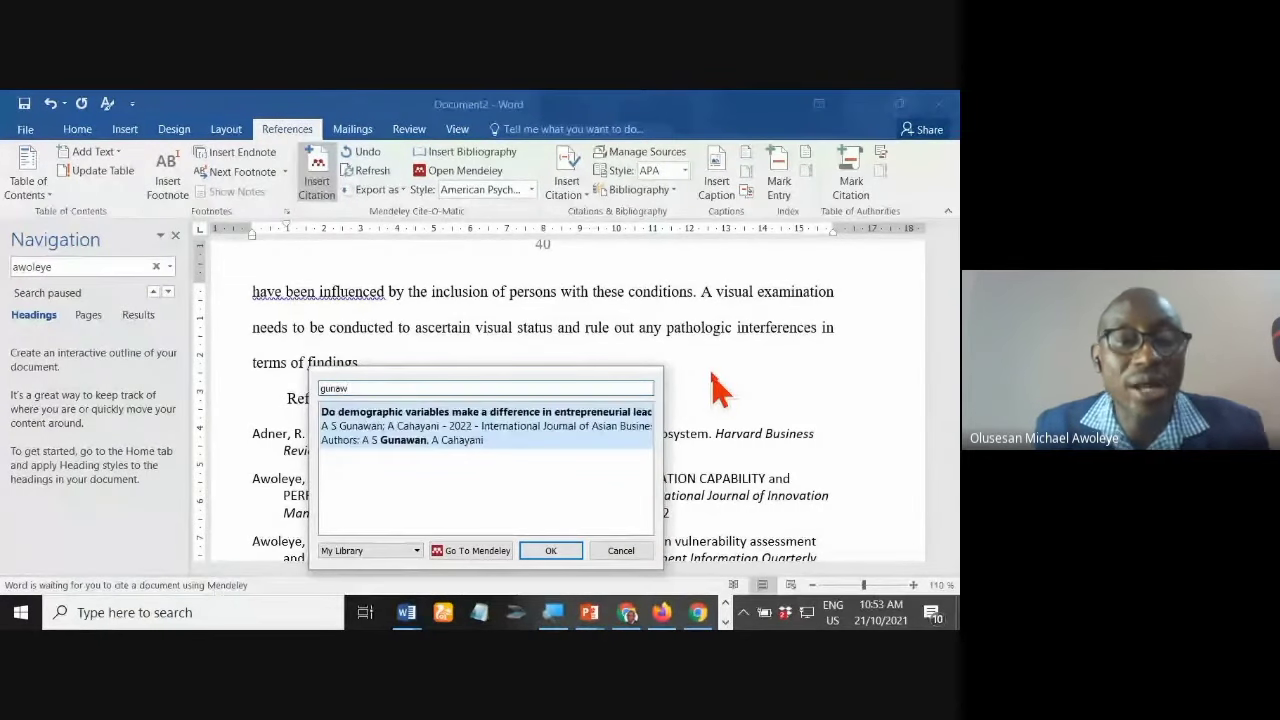
left_click(462, 440)
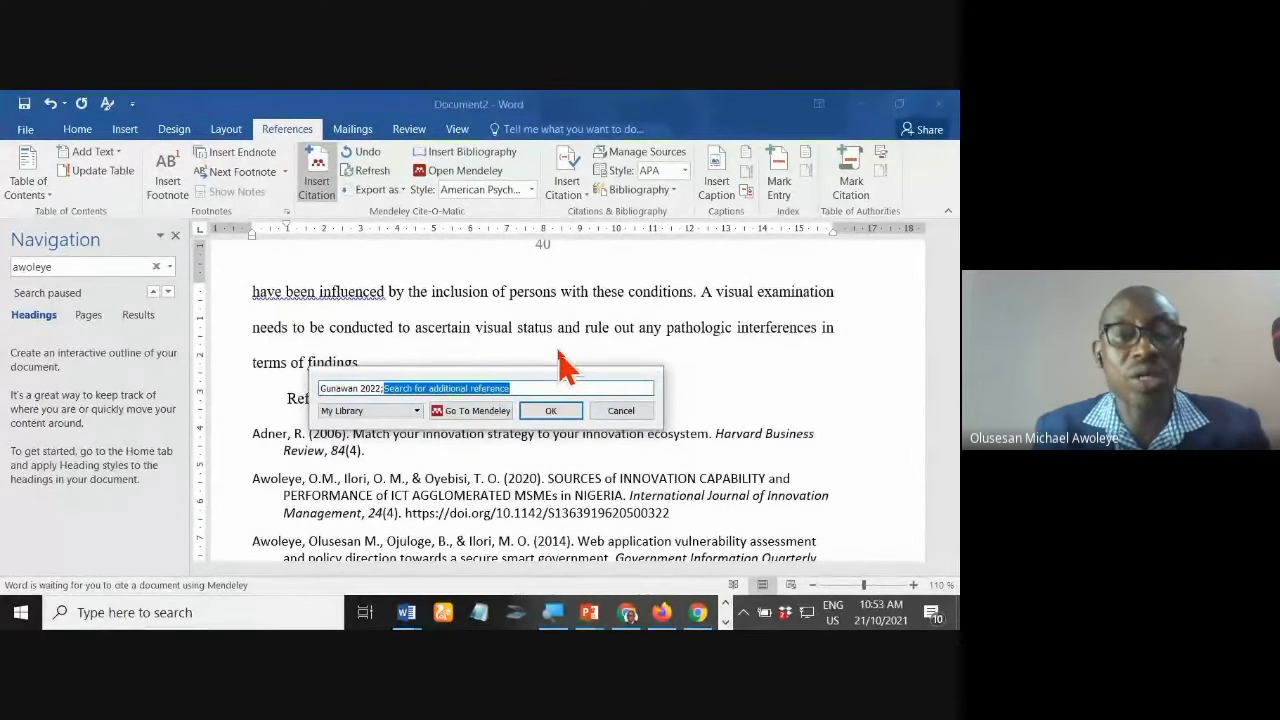
type("we")
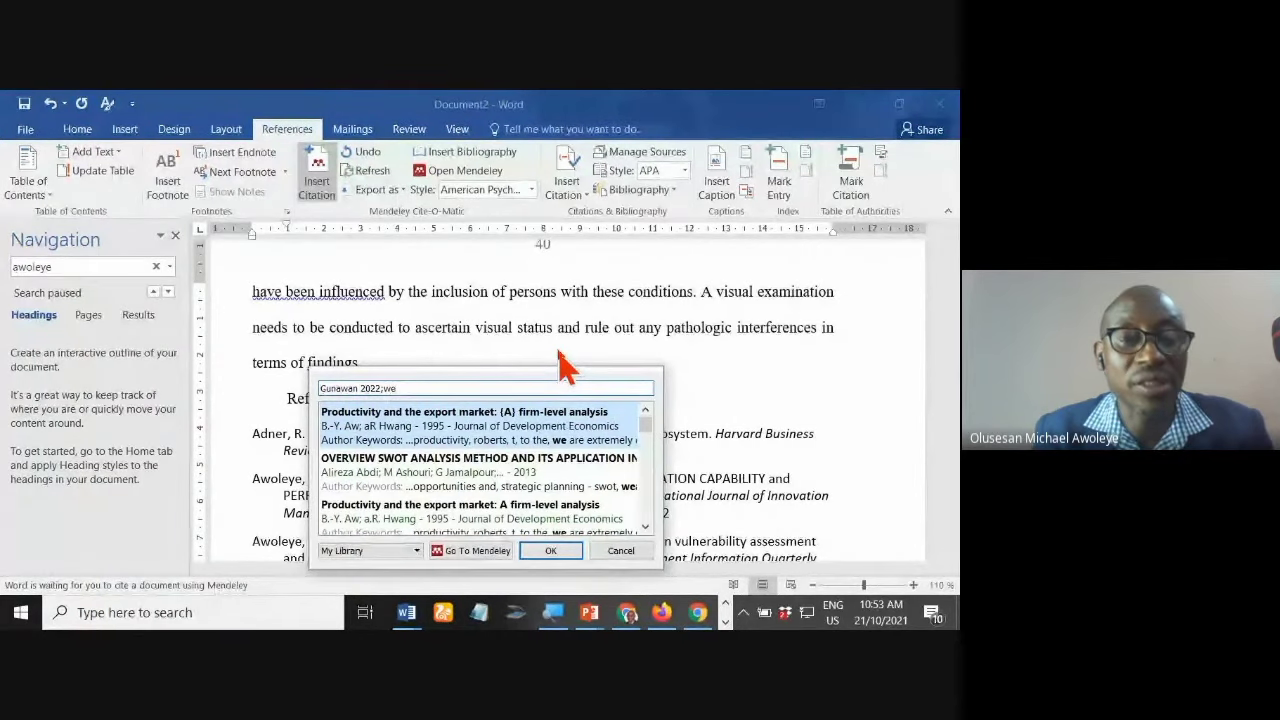
key("Escape")
Step: Copy the opening words of the Wei 2022 paper title from Mendeley's Details pane
key("alt+Tab")
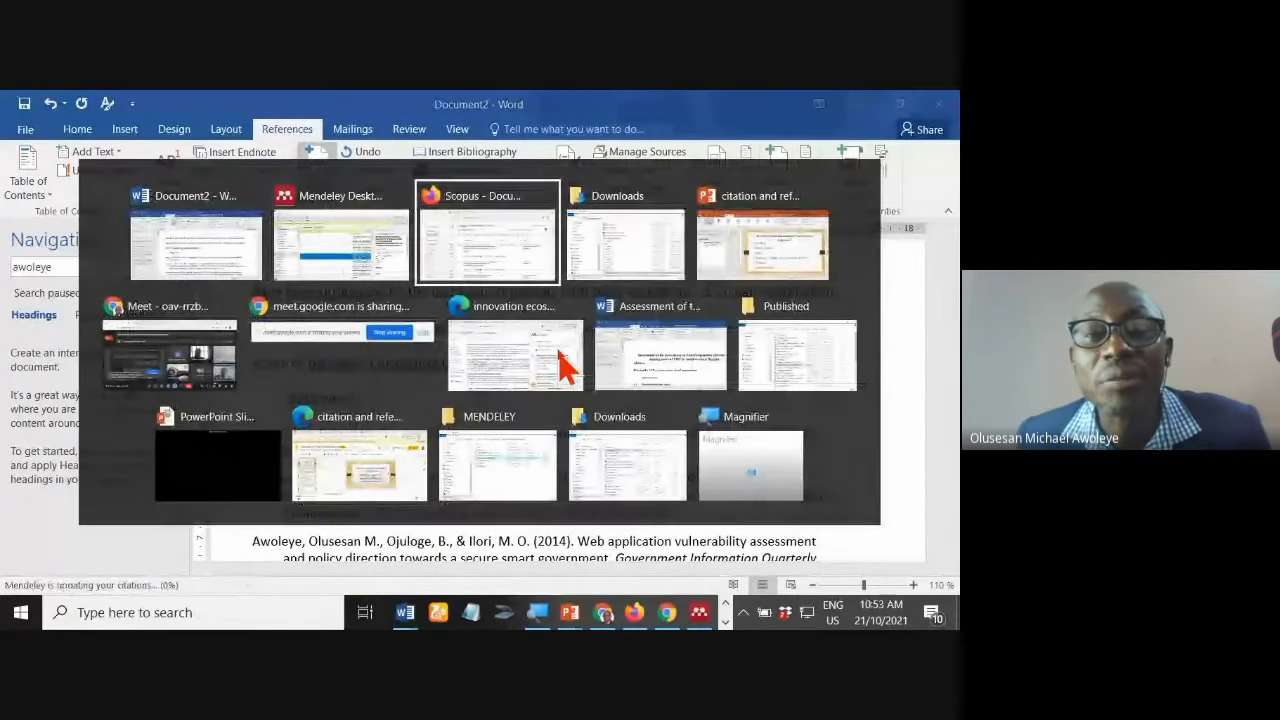
key("alt+Tab")
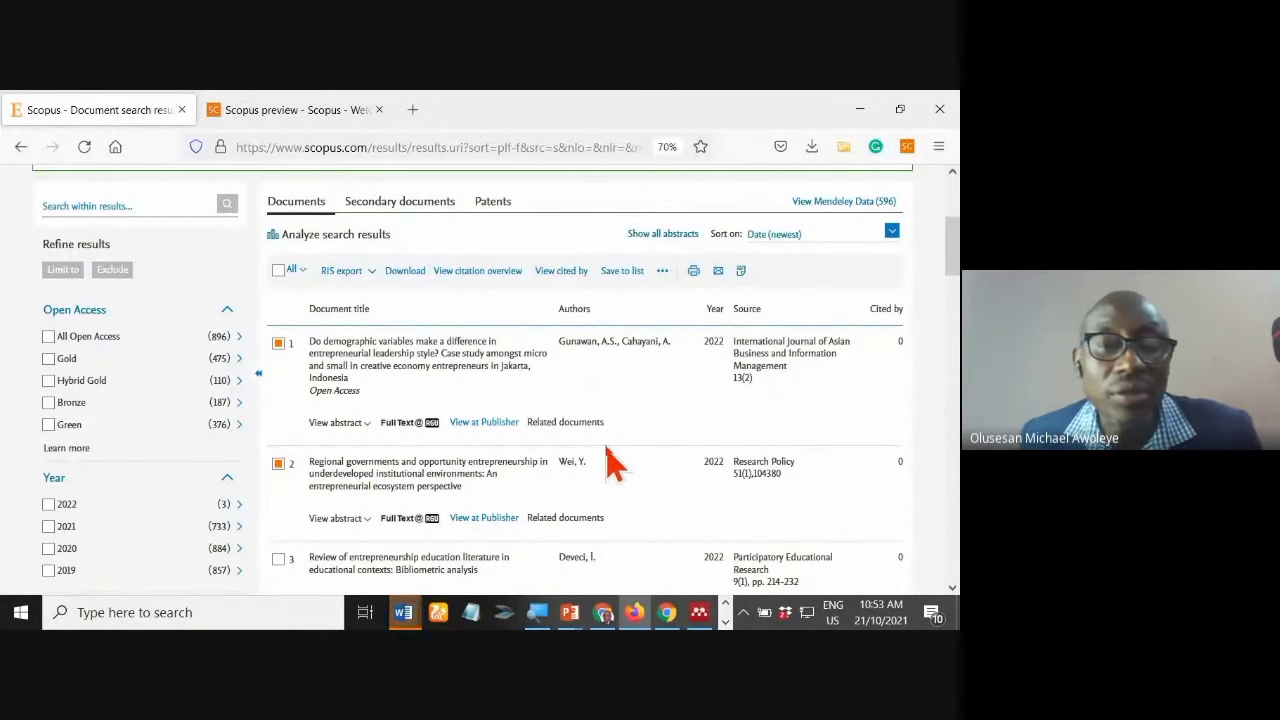
key("alt+Tab")
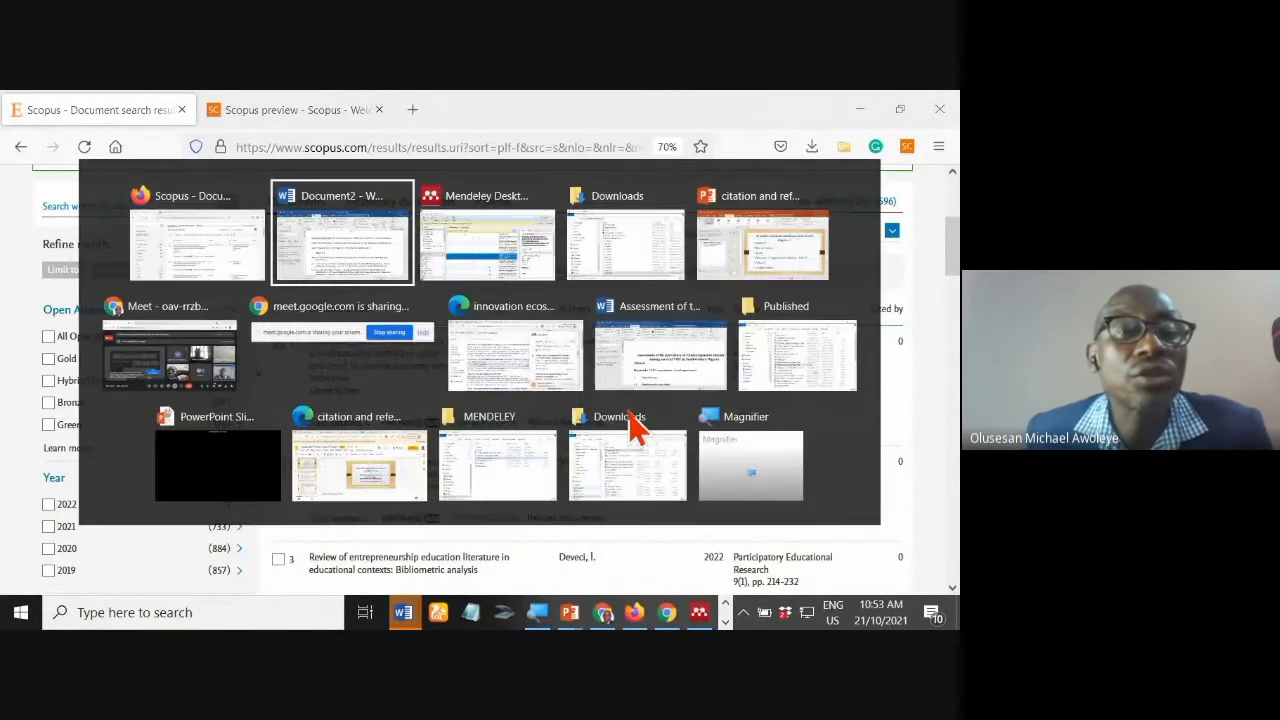
key("alt+Tab")
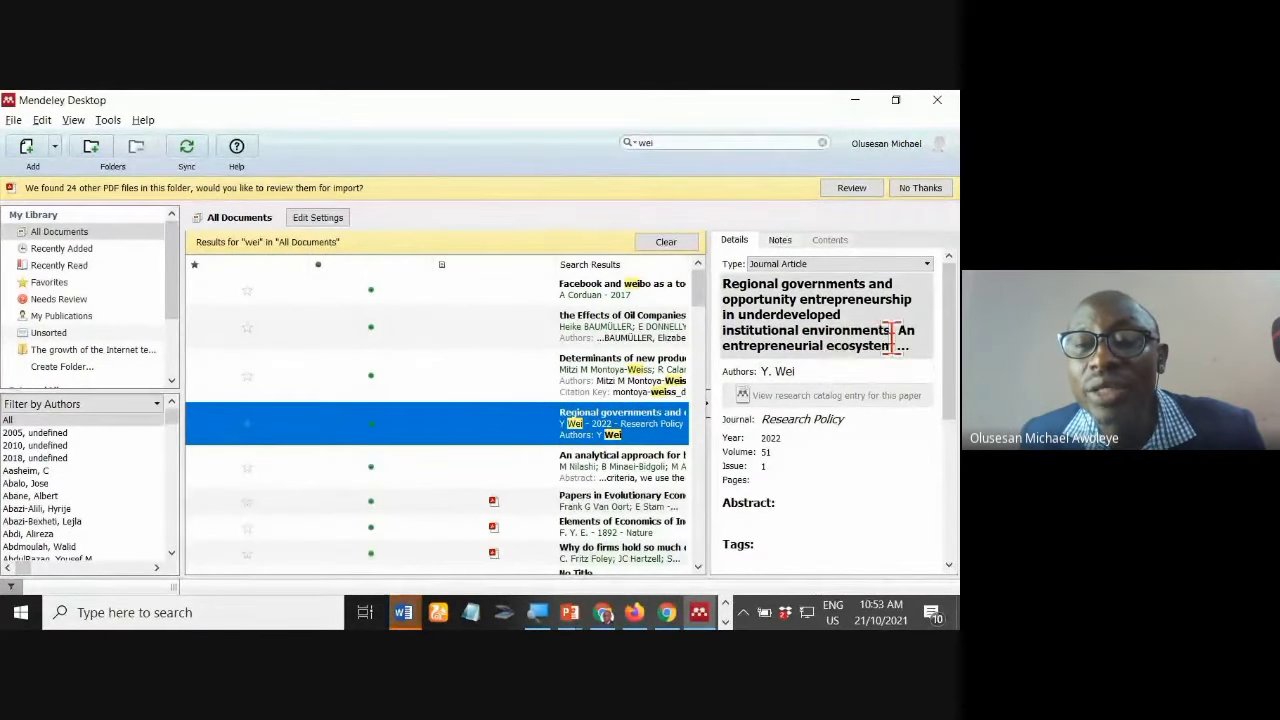
left_click_drag(721, 284, 848, 313)
key("ctrl+c")
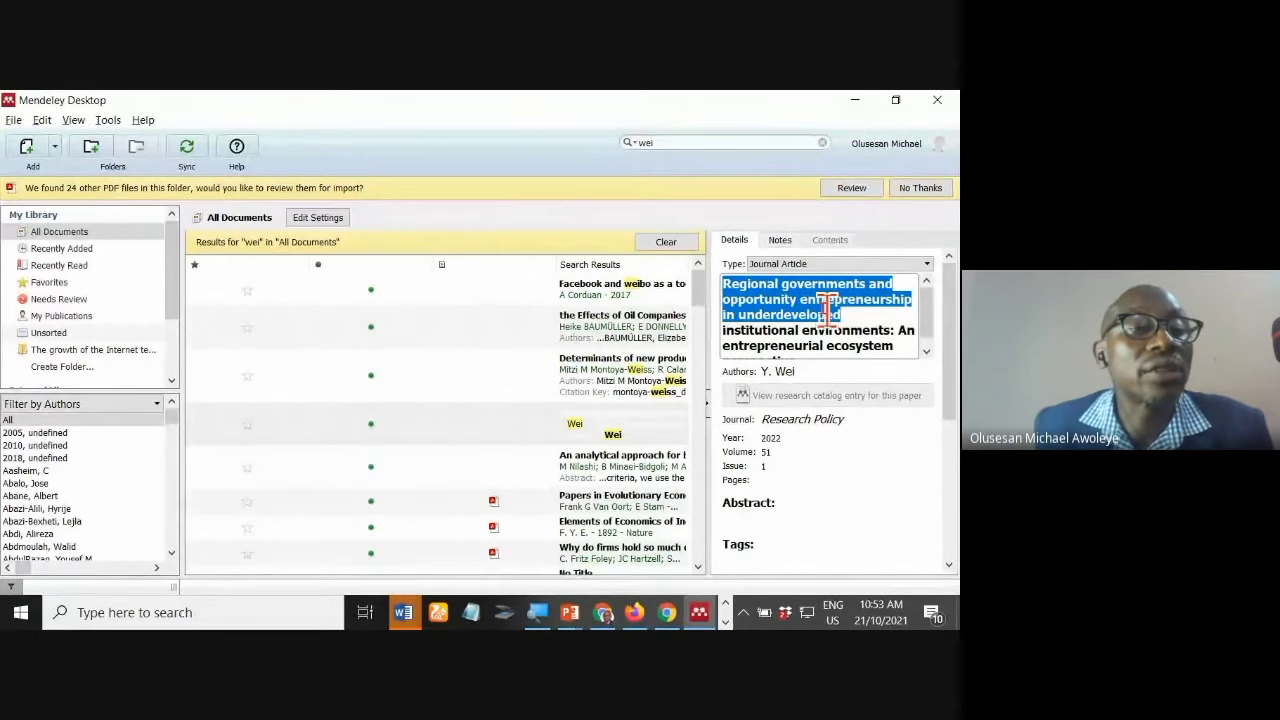
key("alt+Tab")
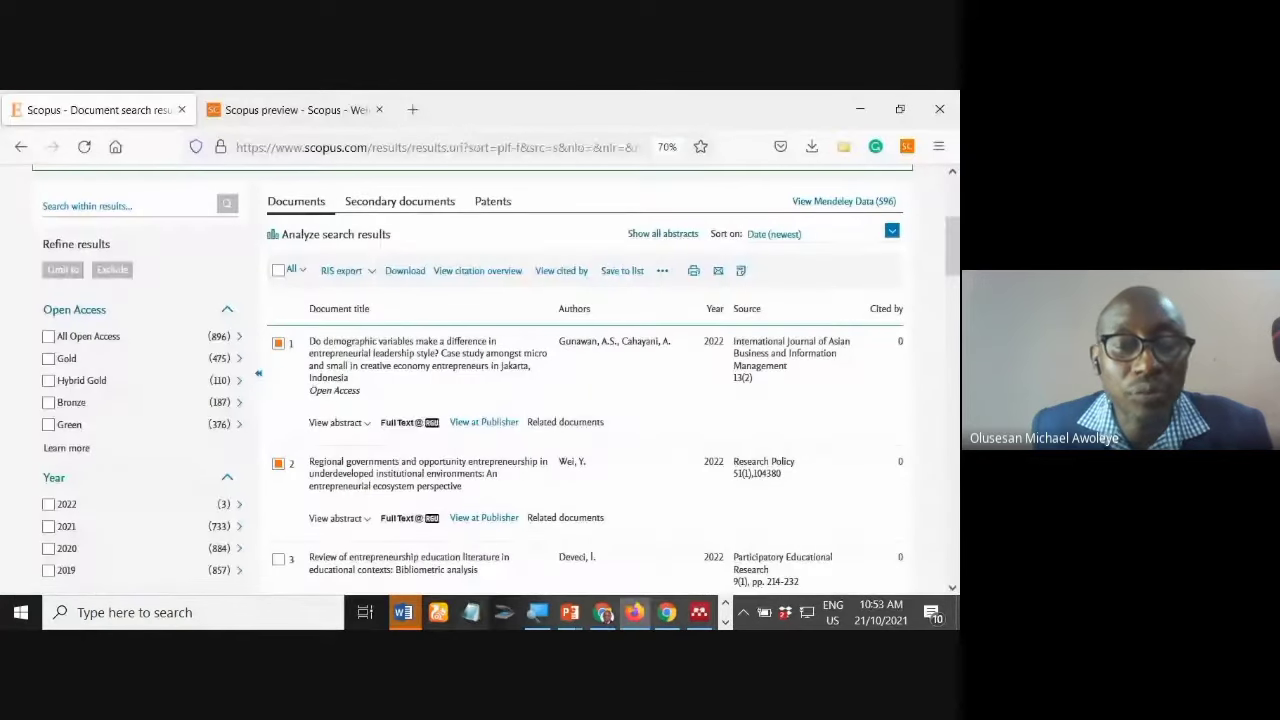
Step: Edit the existing citation to add Wei 2022, searching by the pasted title
mouse_move(403, 612)
left_click(500, 575)
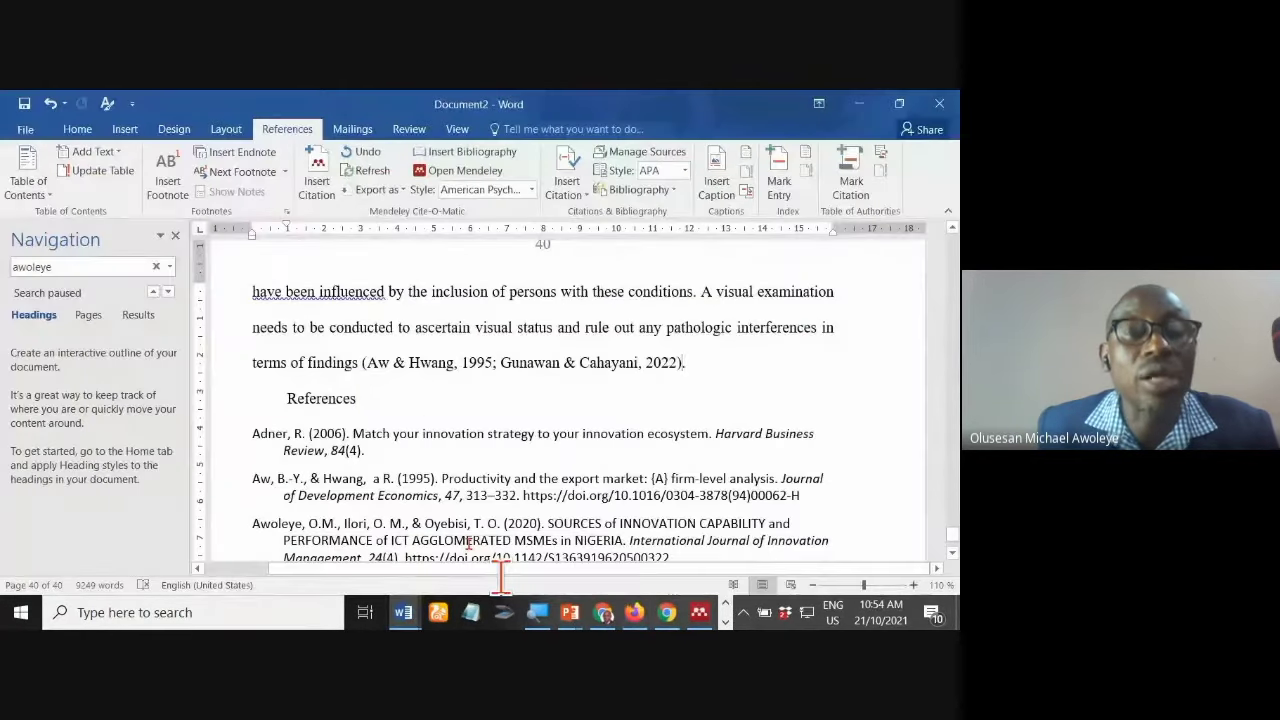
left_click(513, 366)
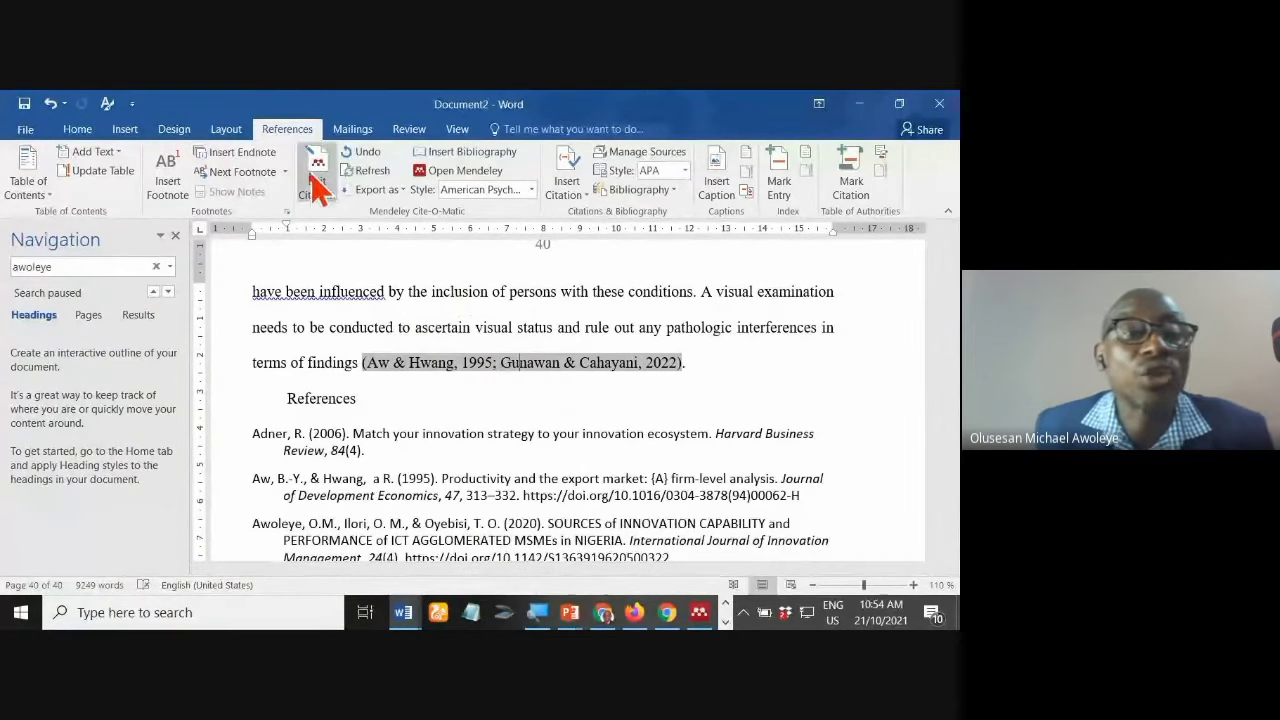
left_click(316, 174)
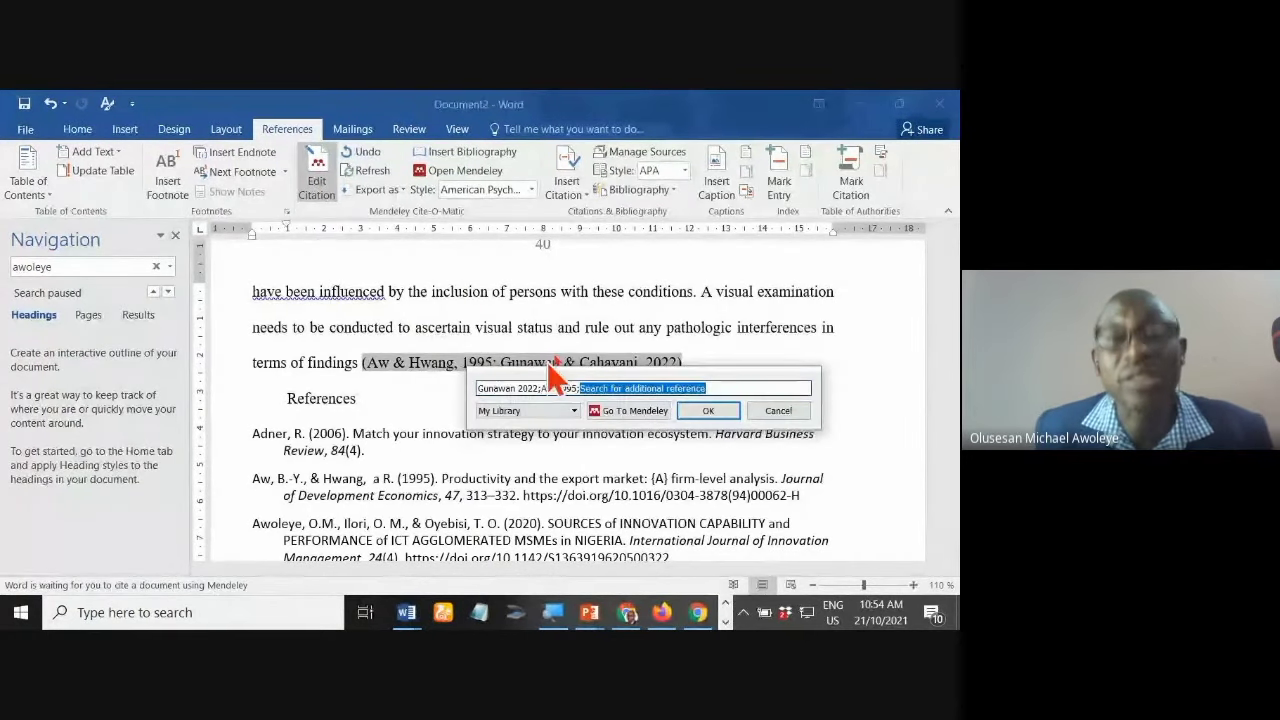
key("ctrl+v")
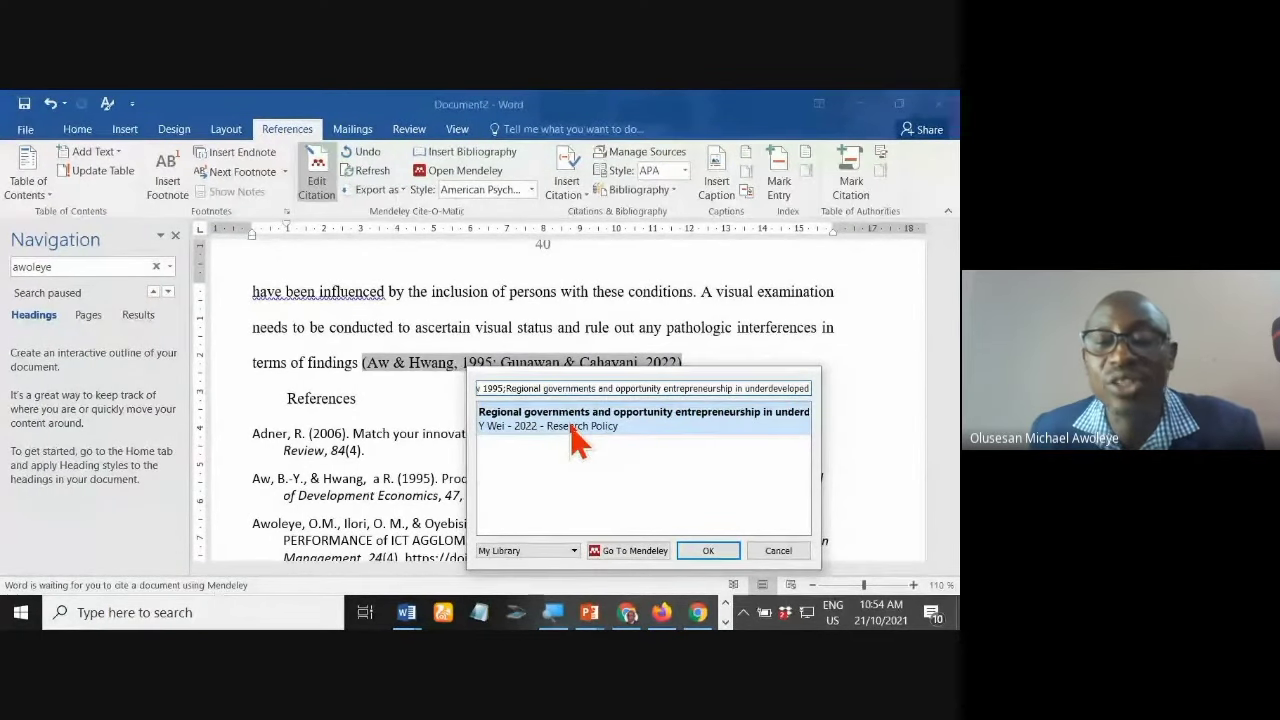
left_click(575, 437)
left_click(703, 409)
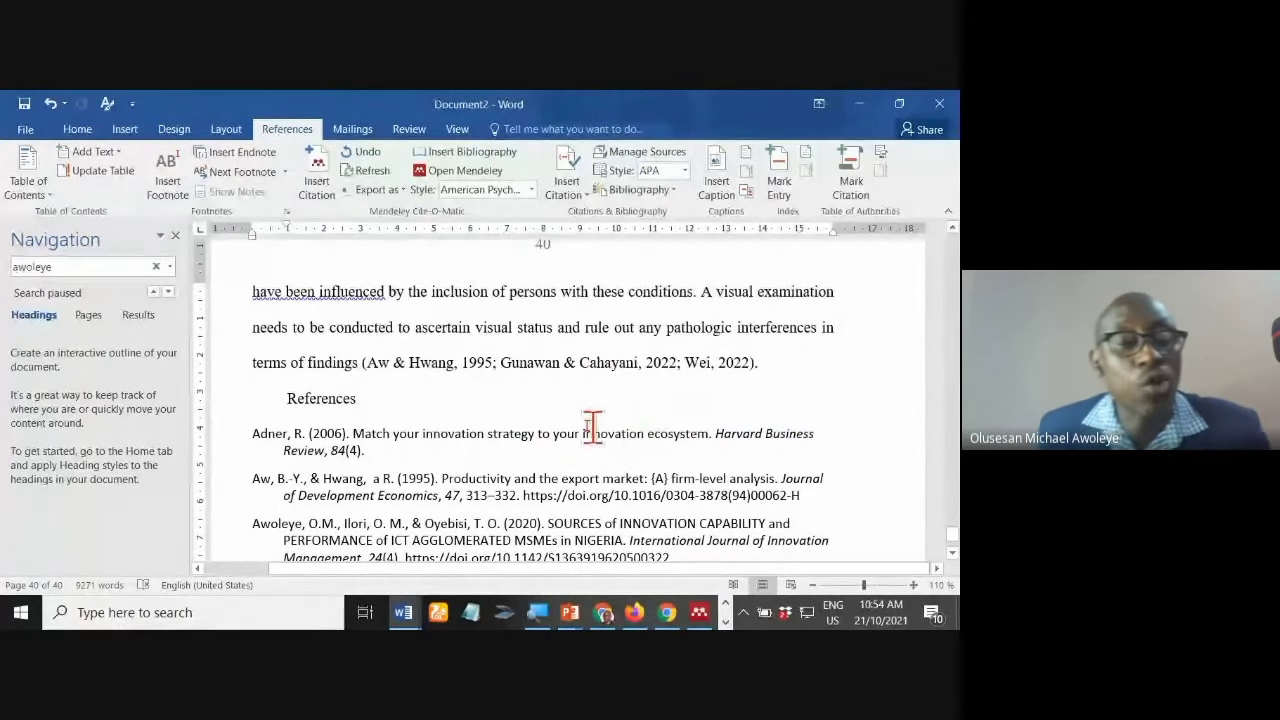
Step: Scroll through the References list to confirm the Gunawan & Cahayani (2022) and Wei (2022) entries
scroll(585, 426, "down", 4)
scroll(575, 424, "down", 4)
scroll(573, 424, "down", 3)
scroll(573, 424, "down", 2)
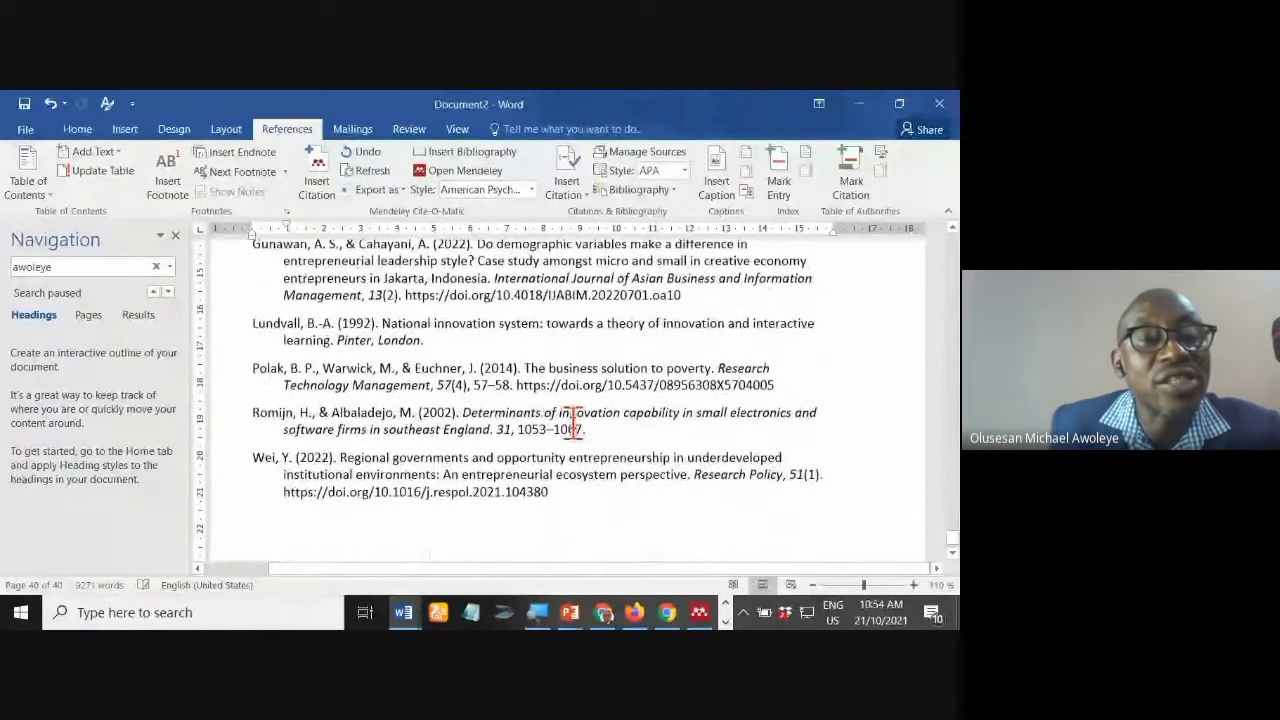
scroll(573, 424, "up", 1)
key("ctrl+a")
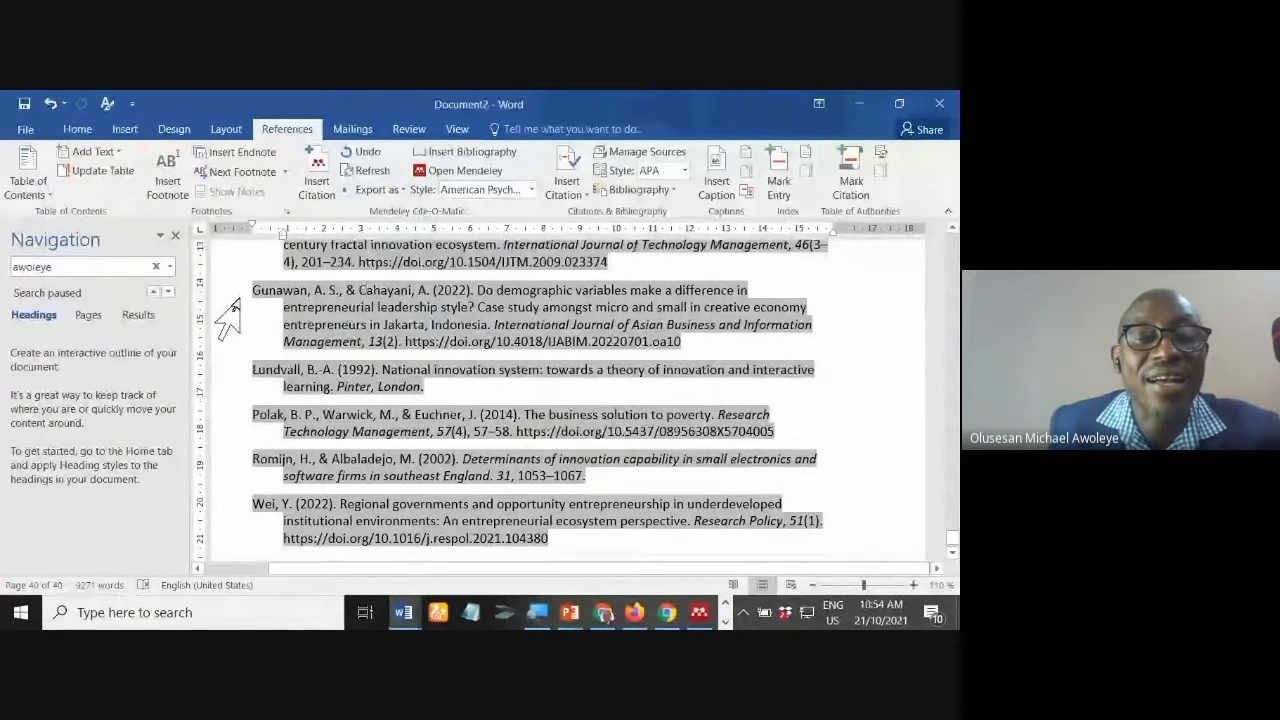
scroll(395, 470, "down", 2)
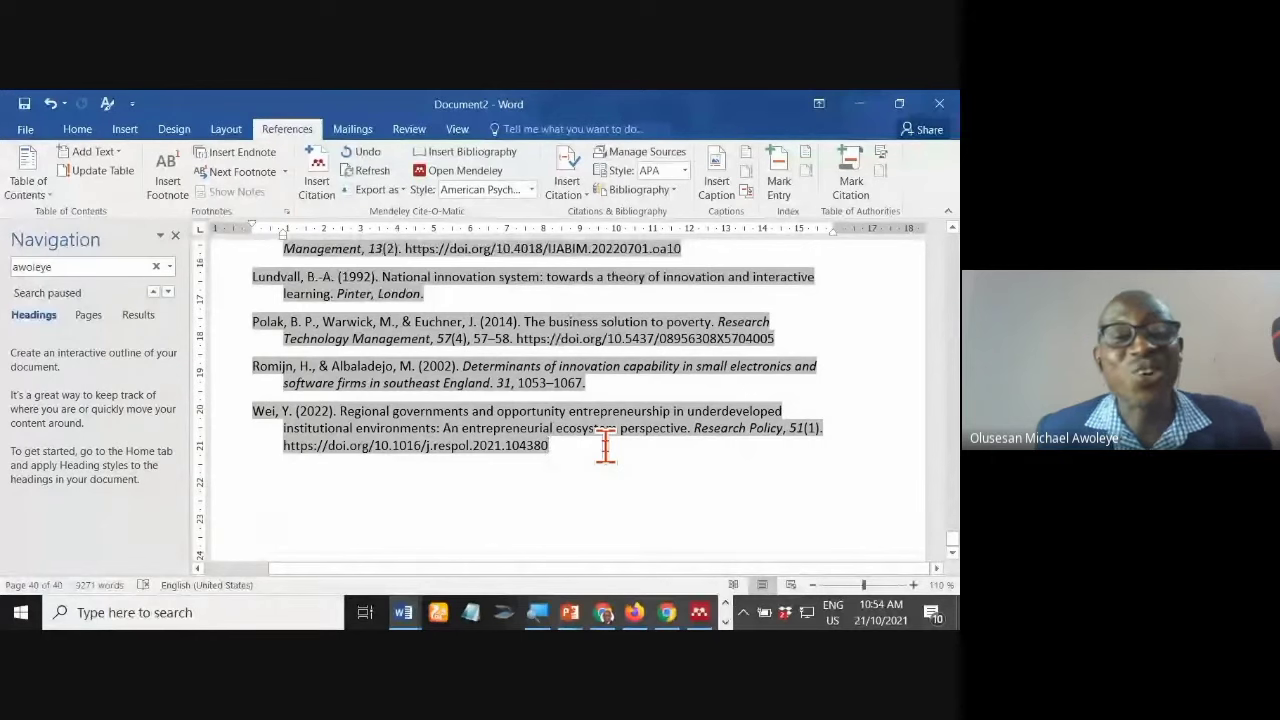
scroll(605, 447, "up", 1)
scroll(605, 447, "up", 4)
scroll(605, 447, "up", 3)
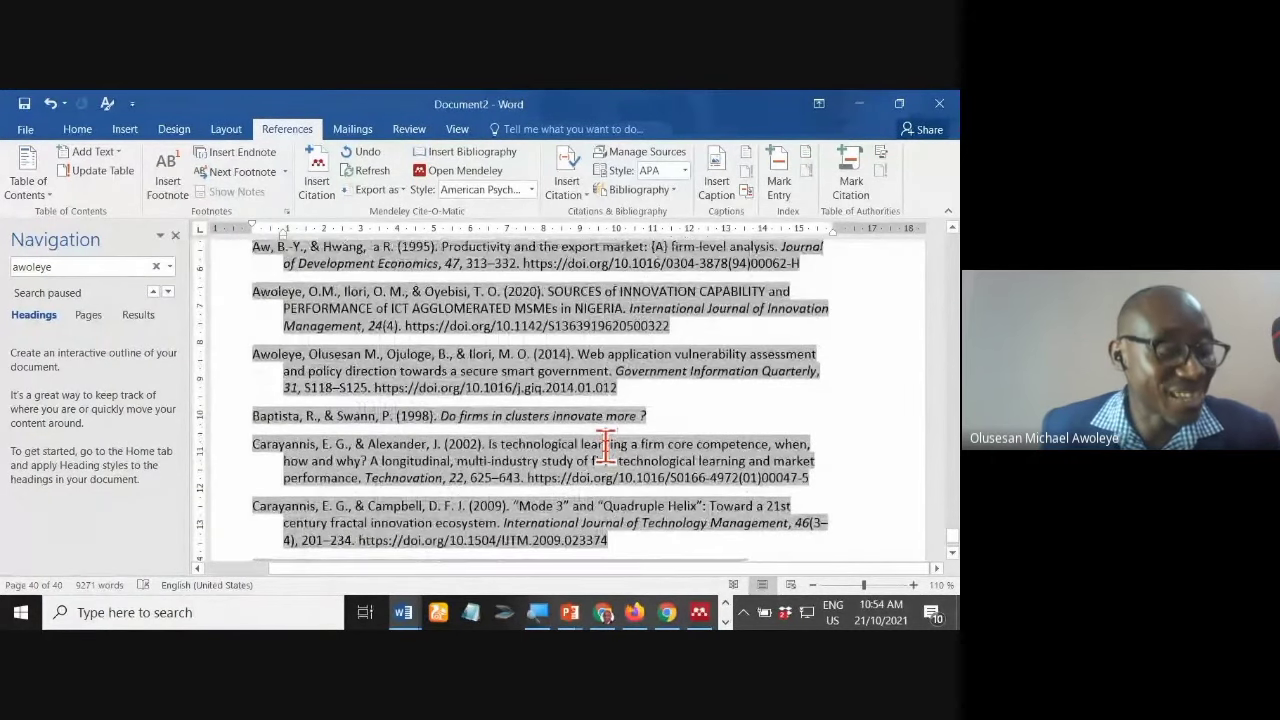
scroll(605, 447, "up", 1)
scroll(605, 447, "up", 3)
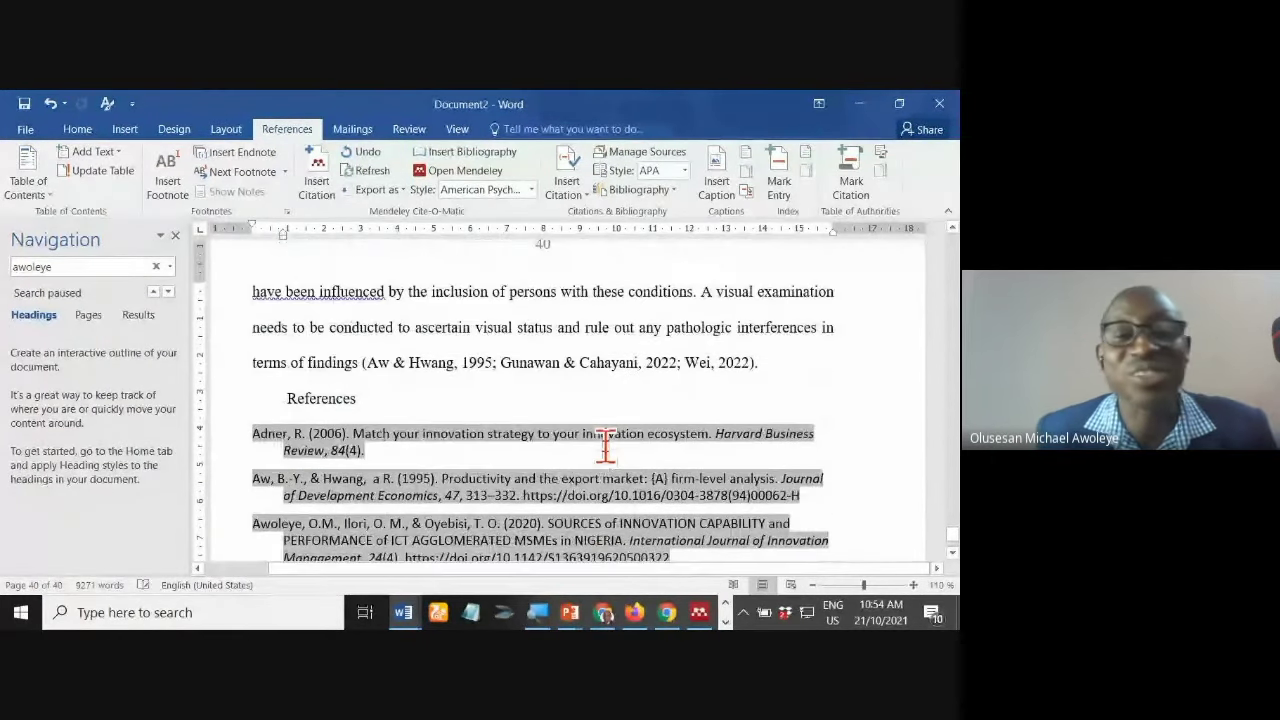
scroll(608, 455, "up", 4)
key("alt+Tab")
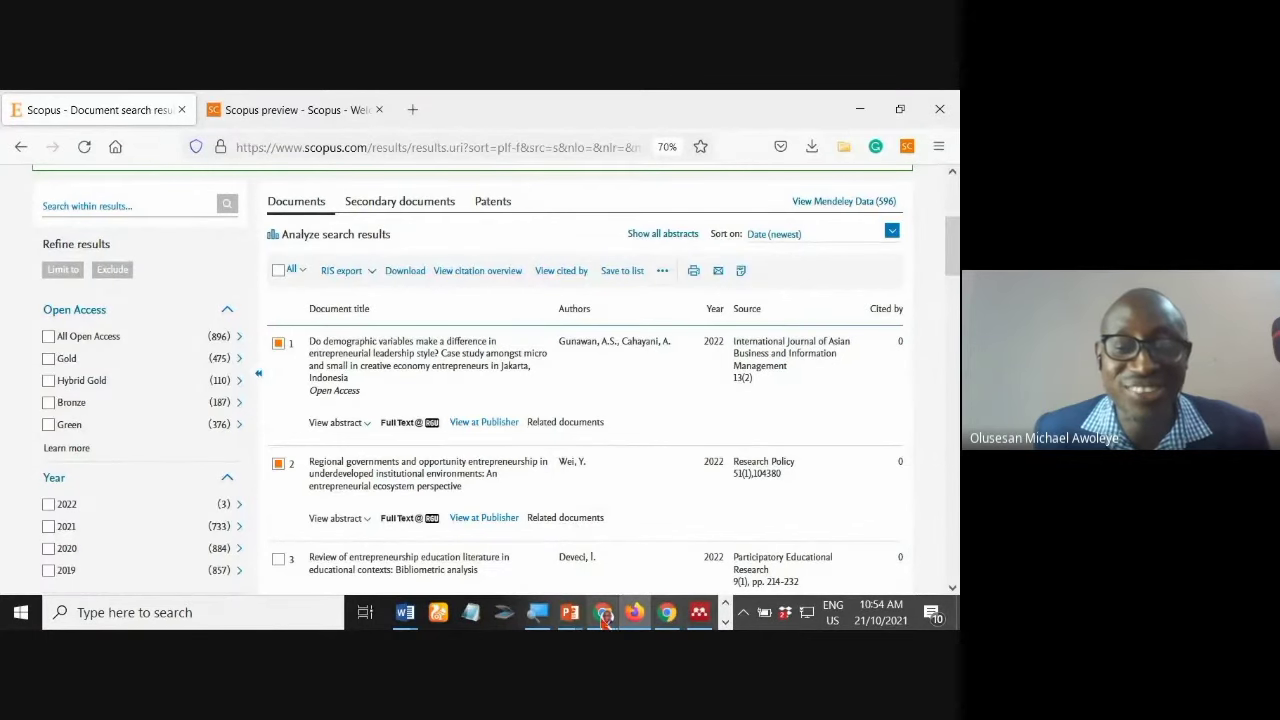
Step: Advance the slides from the title slide to slide 5, 'What are the procedures to using Mendeley'
mouse_move(569, 612)
left_click(530, 548)
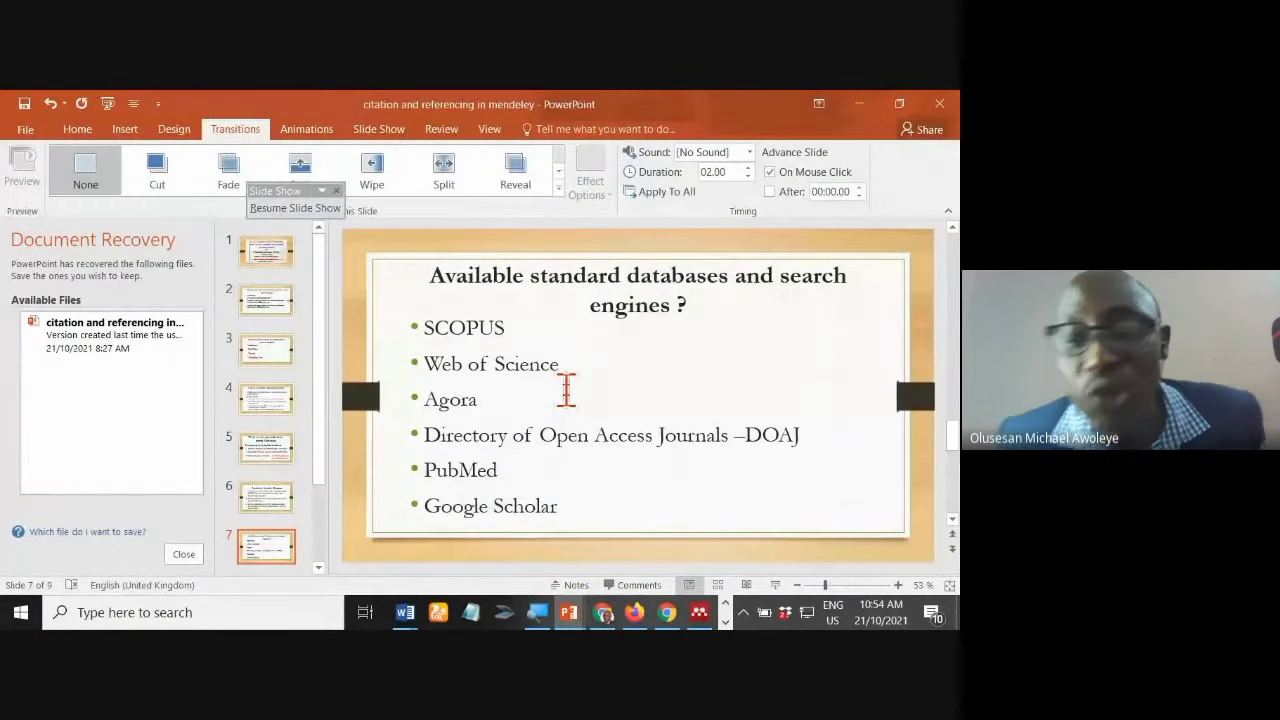
scroll(566, 390, "up", 5)
scroll(566, 390, "up", 1)
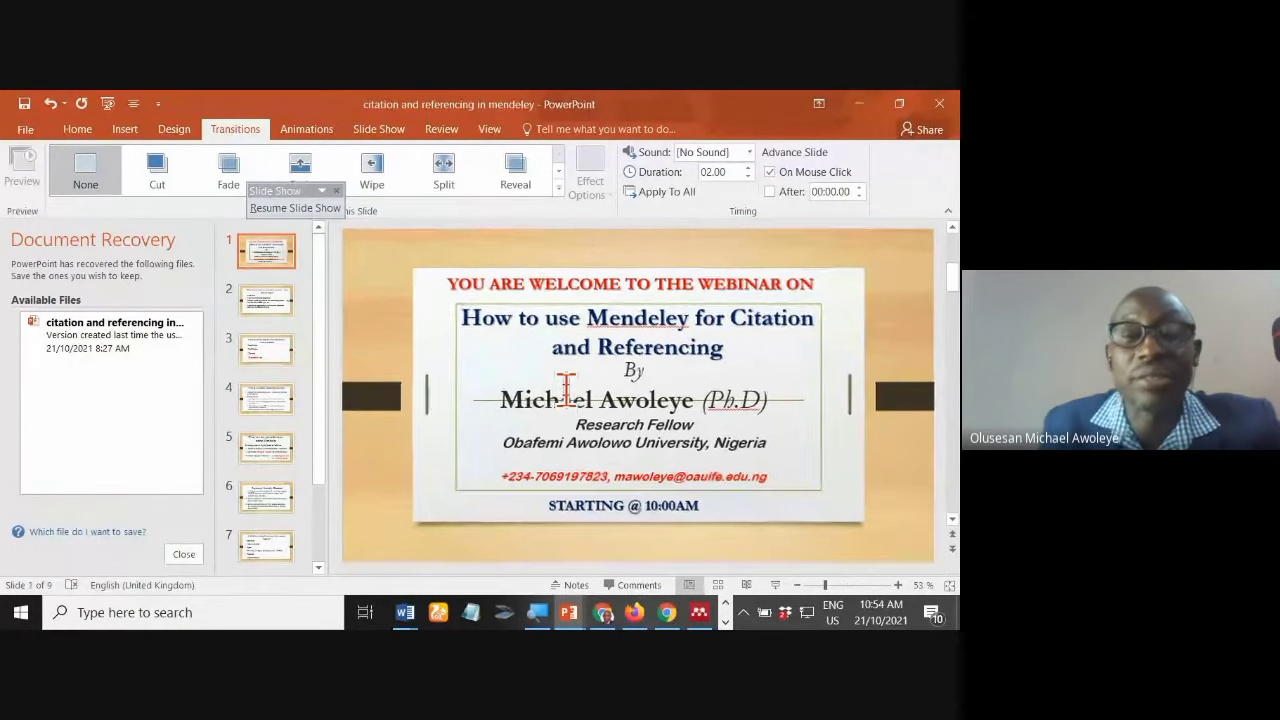
scroll(566, 390, "down", 1)
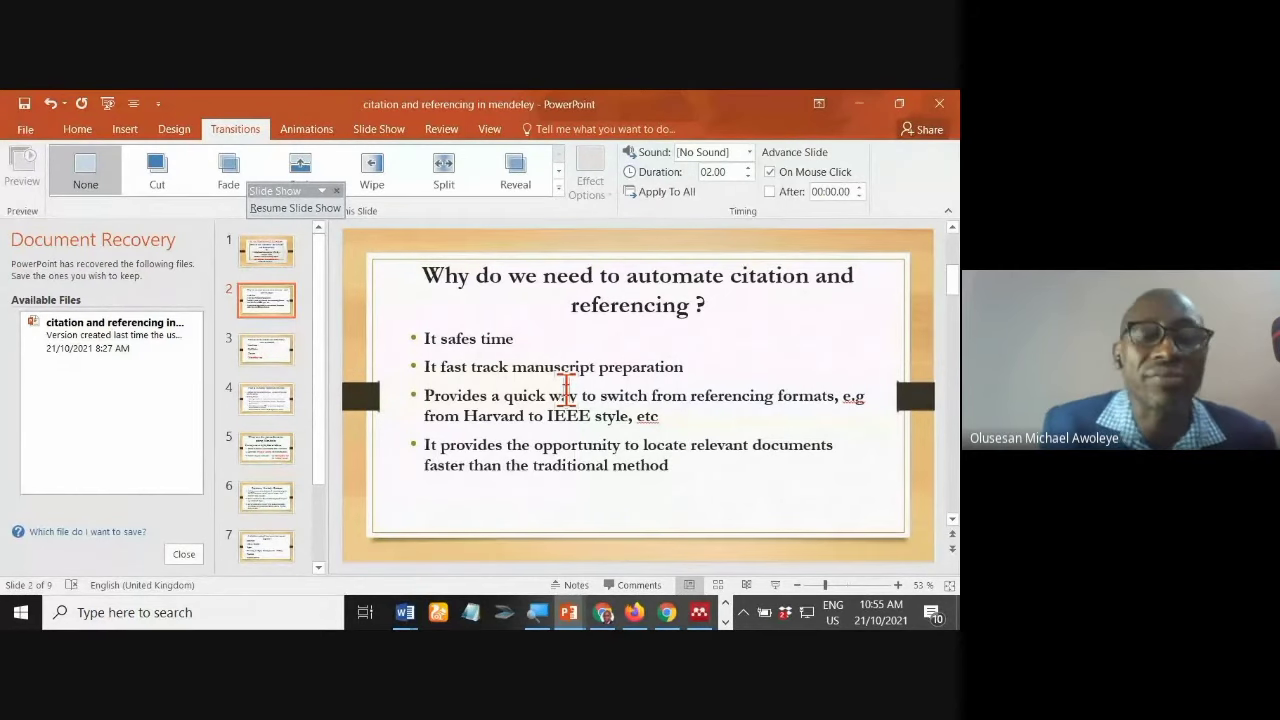
scroll(566, 388, "down", 1)
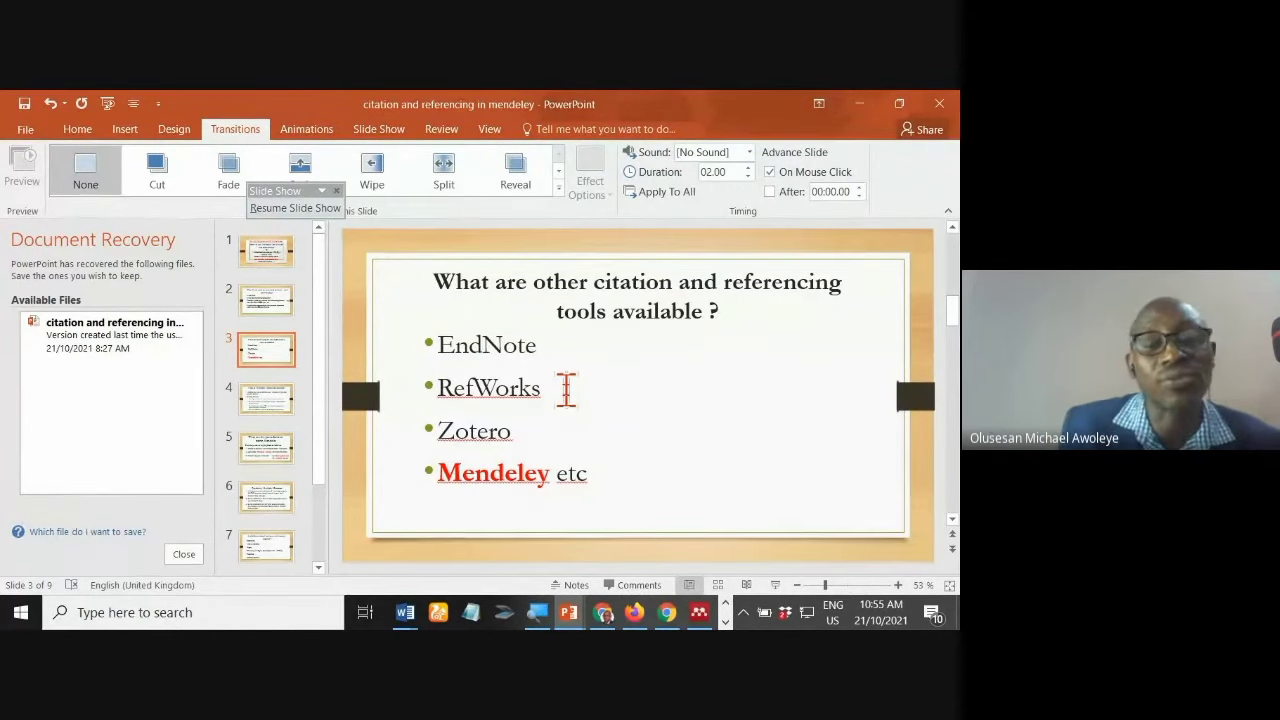
scroll(566, 390, "down", 1)
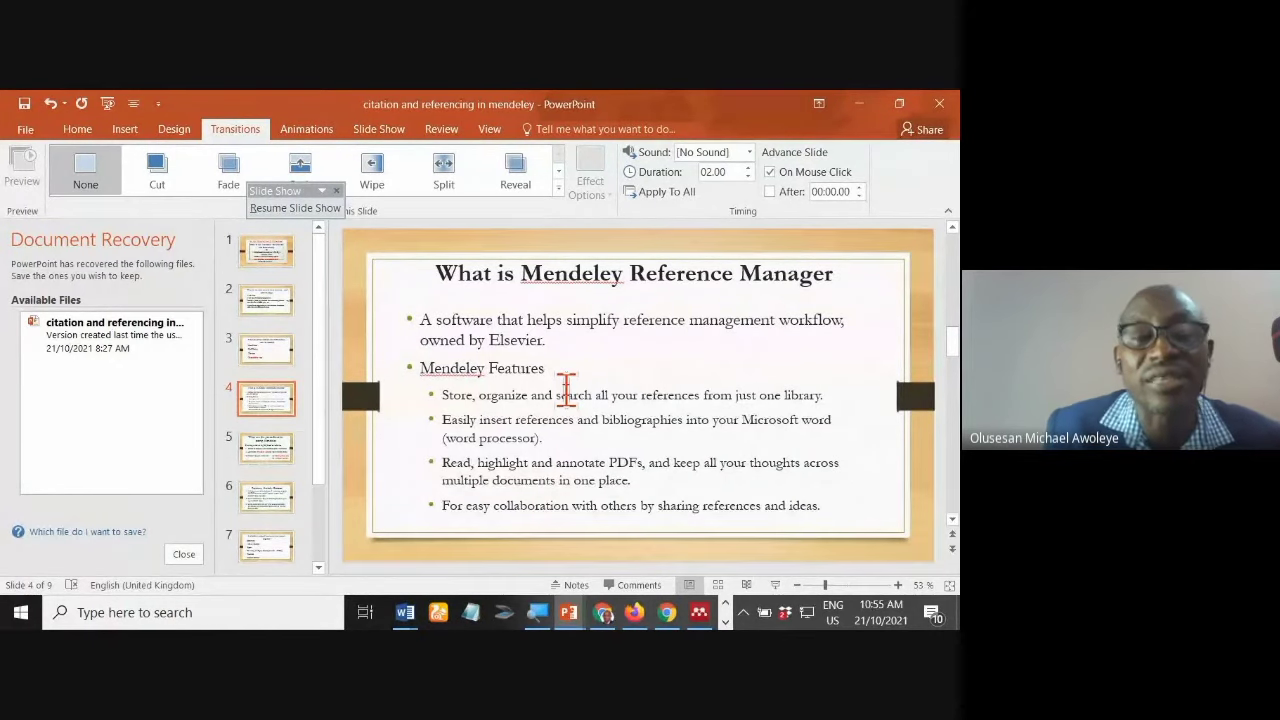
scroll(566, 388, "down", 1)
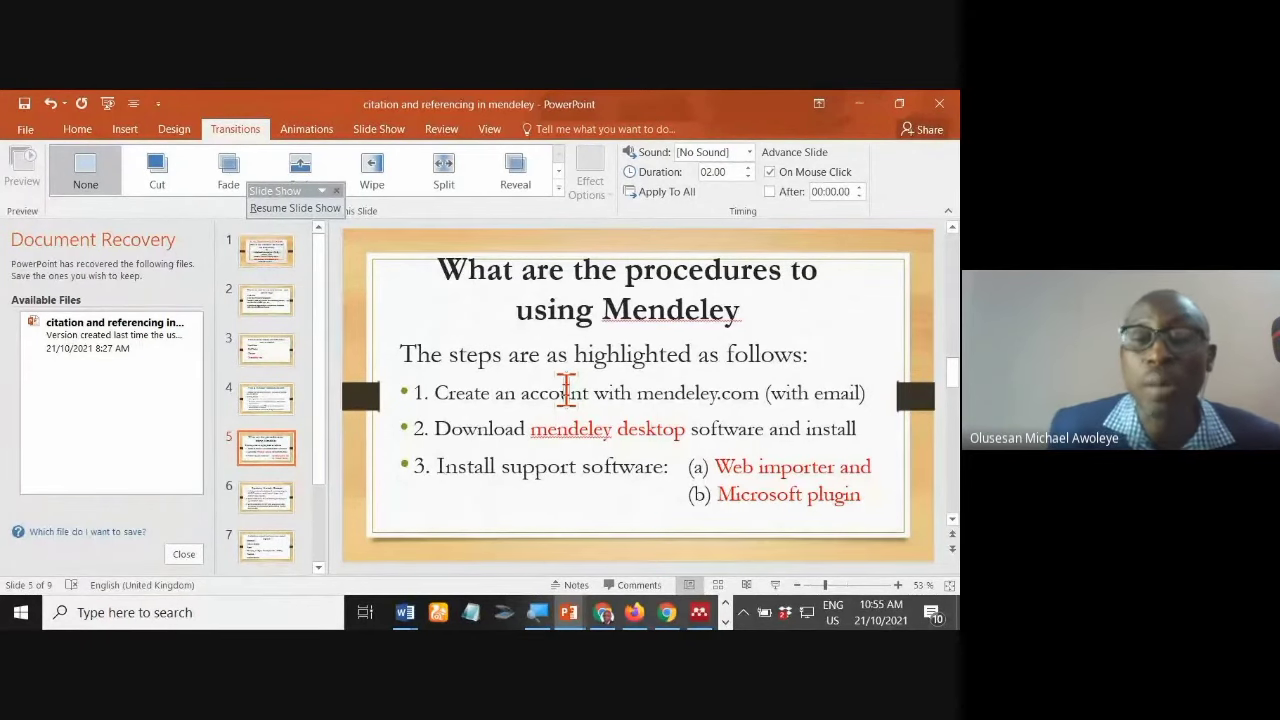
Step: Advance to slide 6, 'Populating Mendeley Database', and click after its second list item
key("Page_Down")
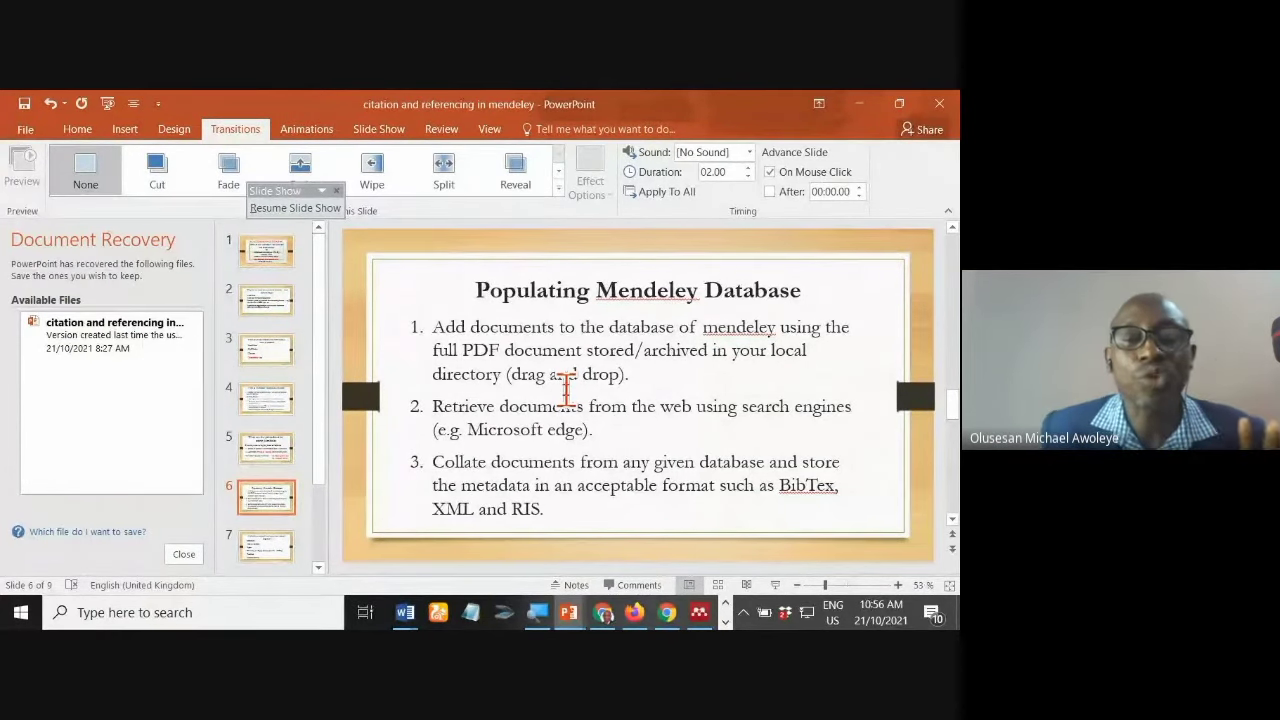
left_click(608, 432)
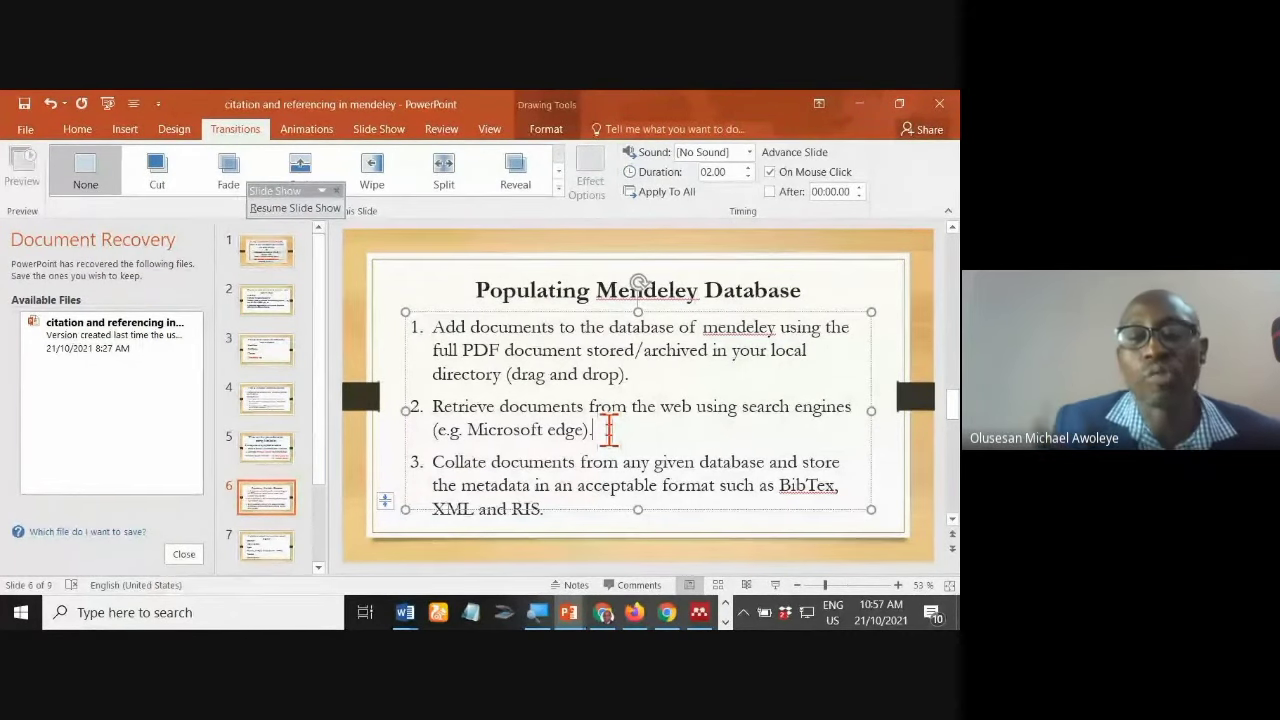
Step: Return to slide 6 and place the cursor in the third item on collating metadata
scroll(605, 440, "down", 1)
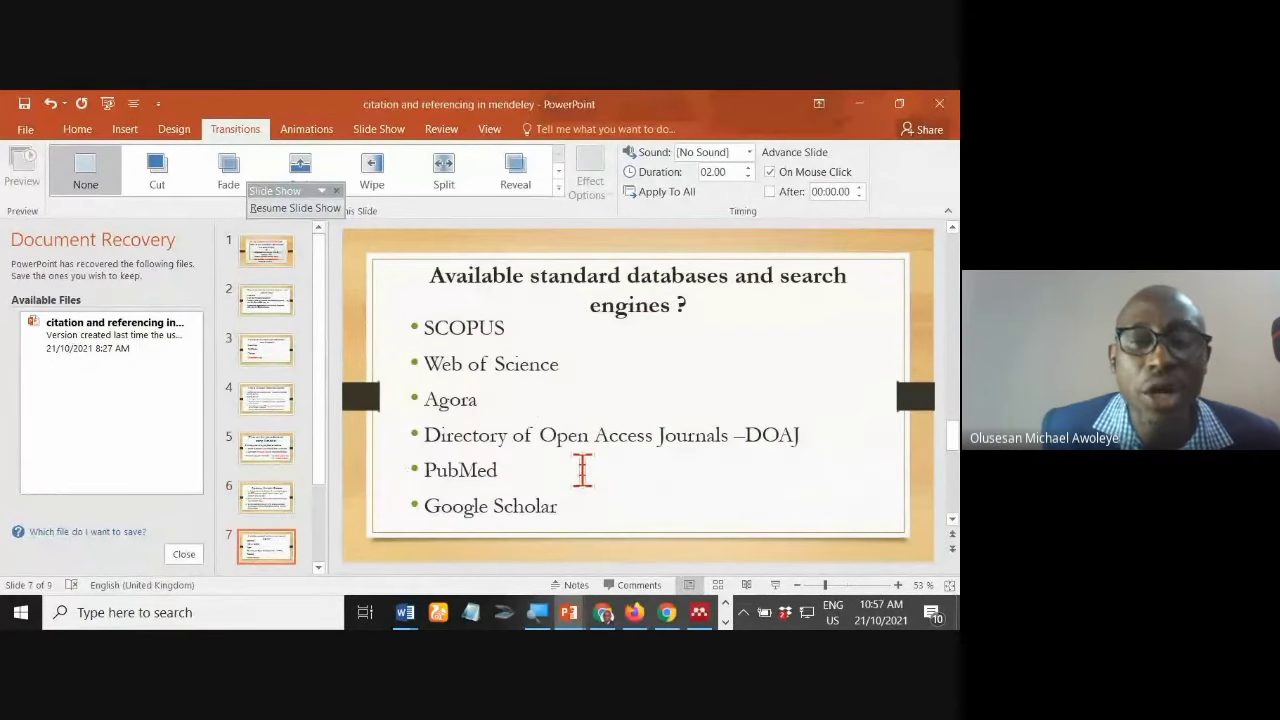
scroll(582, 470, "up", 1)
left_click(581, 464)
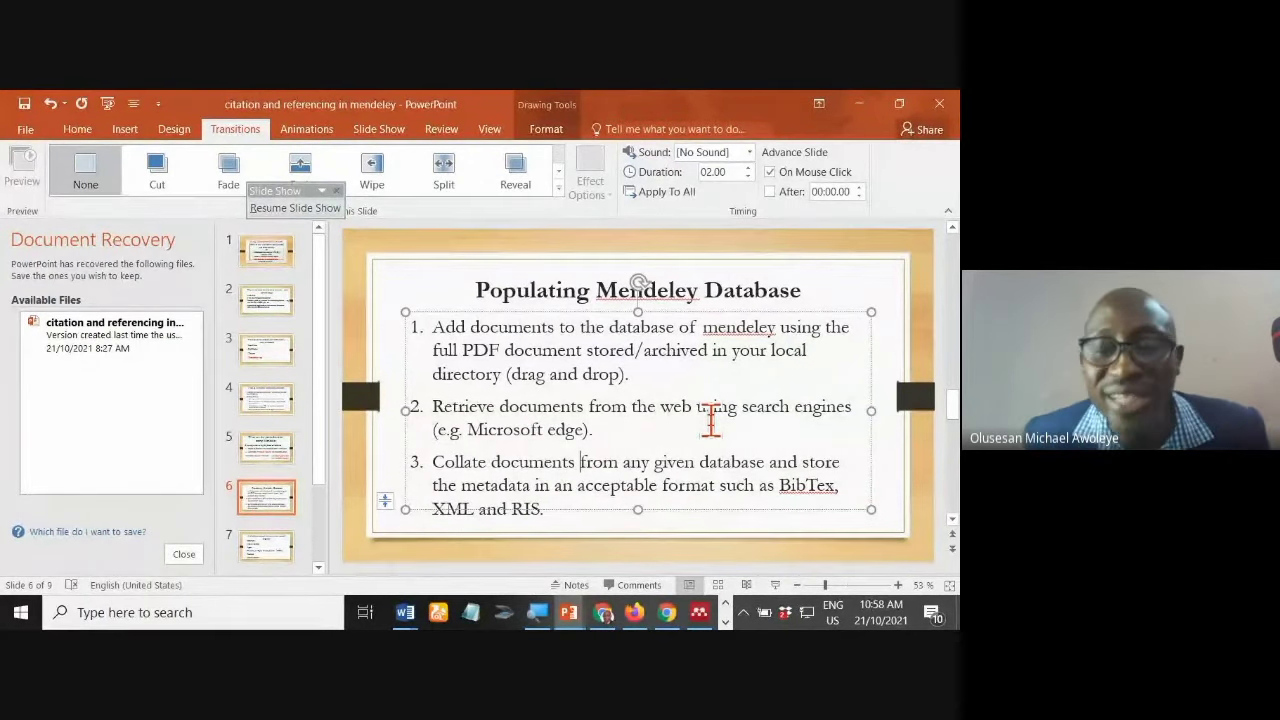
Step: Jump back to the title slide, then switch through Scopus toward the Meet window
key("Escape")
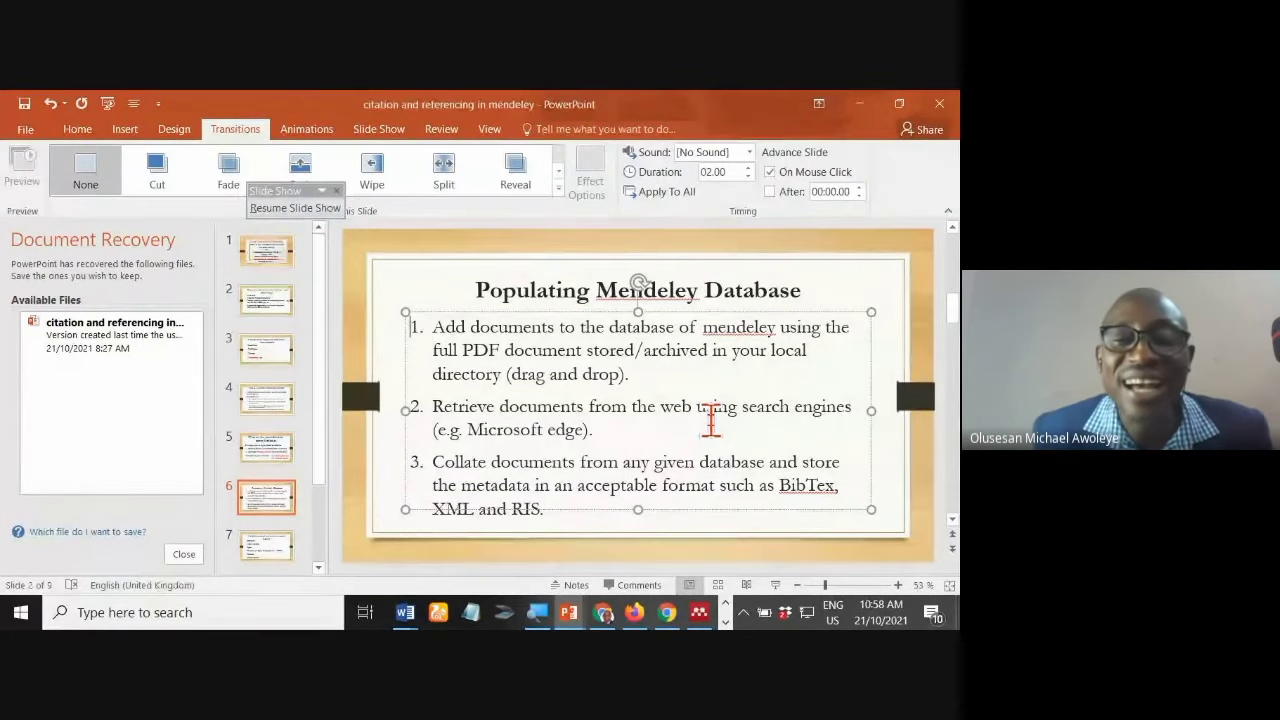
key("Home")
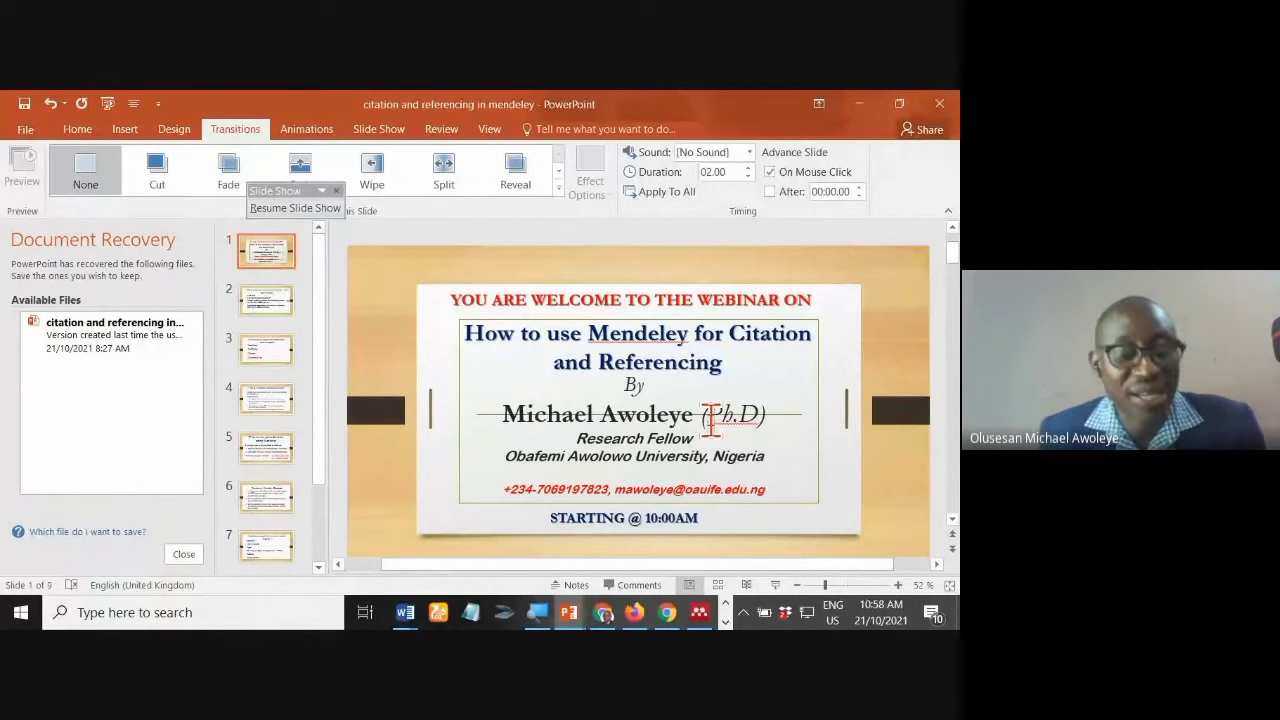
key("alt+Tab")
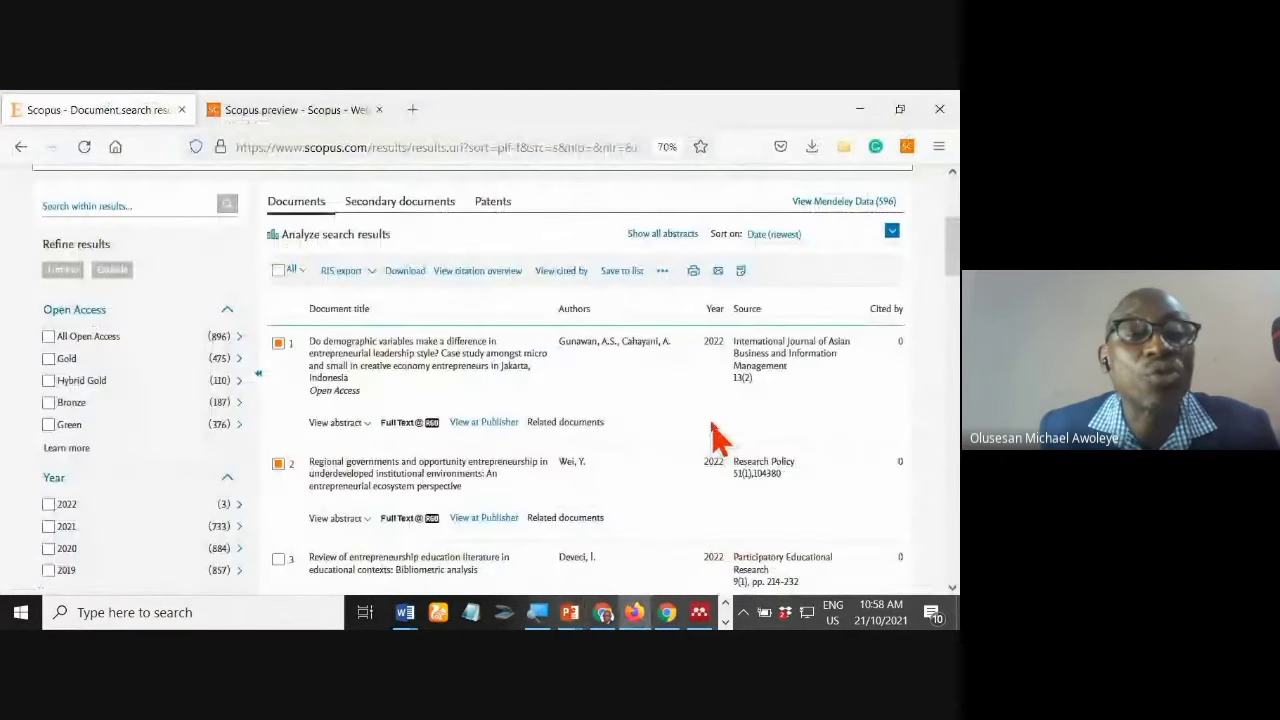
key("alt+Tab")
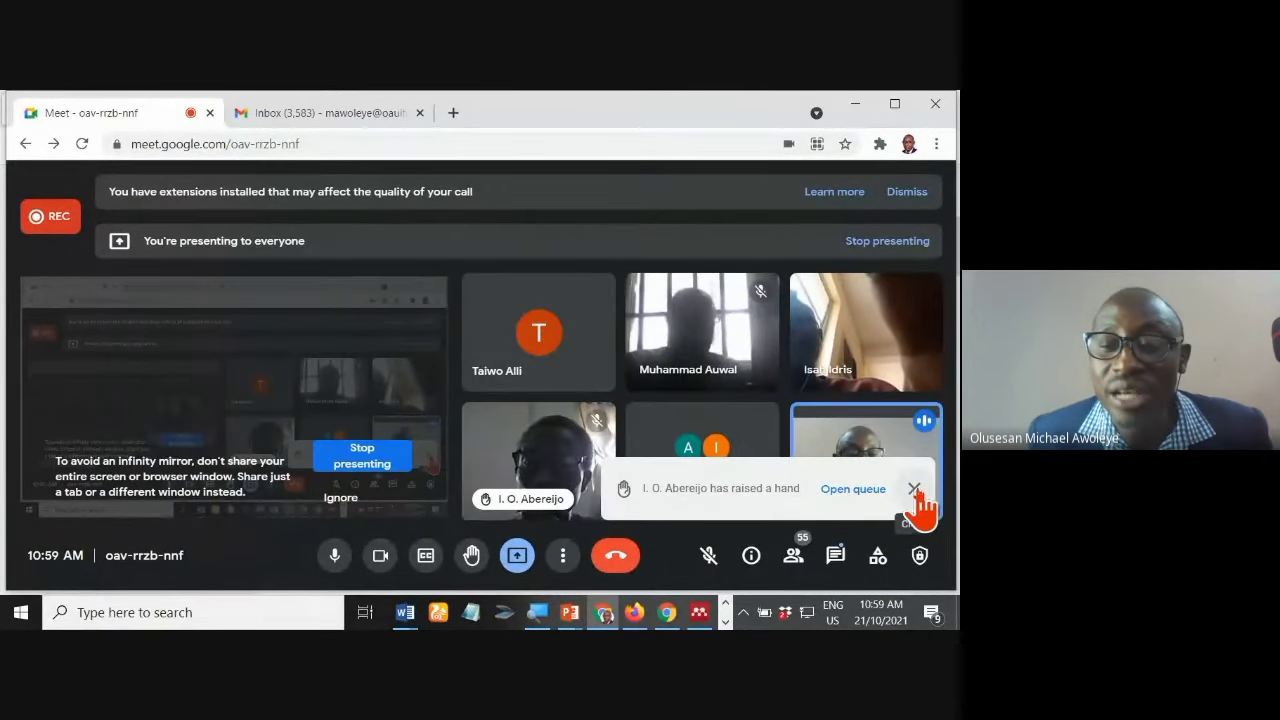
Step: Dismiss the raised-hand notification in Google Meet
left_click(913, 489)
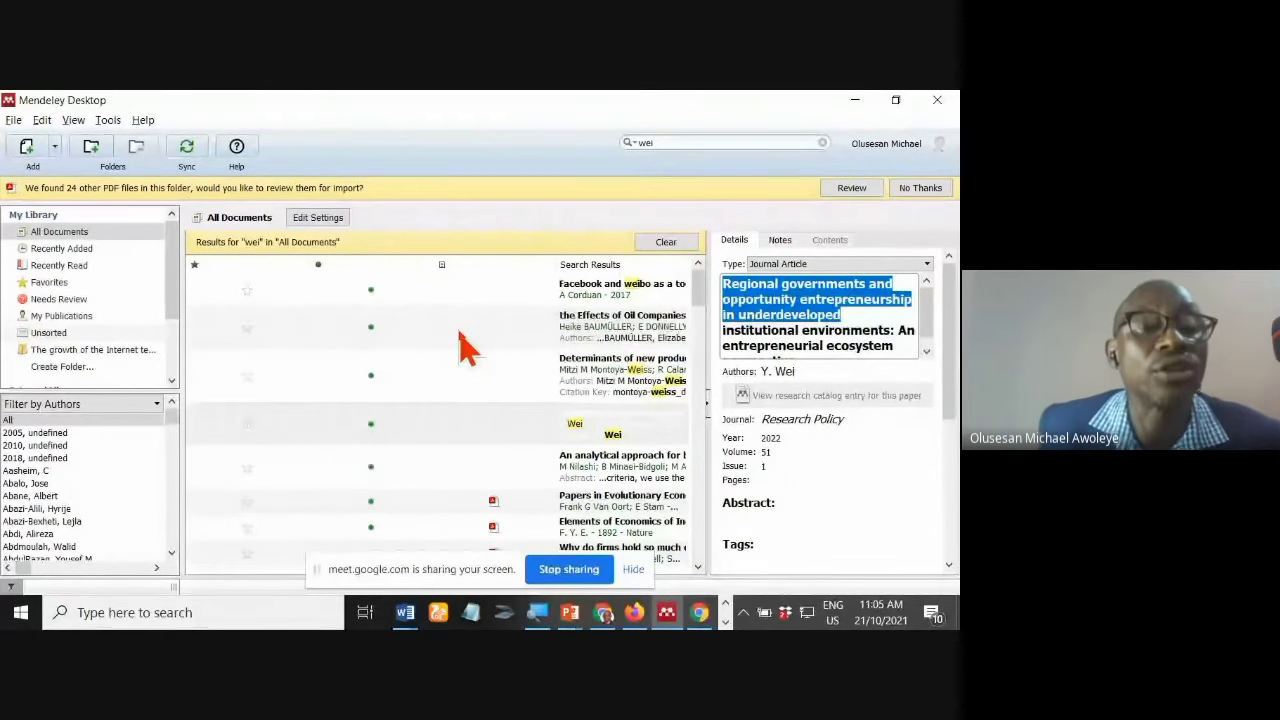
Step: Delete the first untitled 'No Title' entry, the one with placeholder authors, from the library
left_click(640, 296)
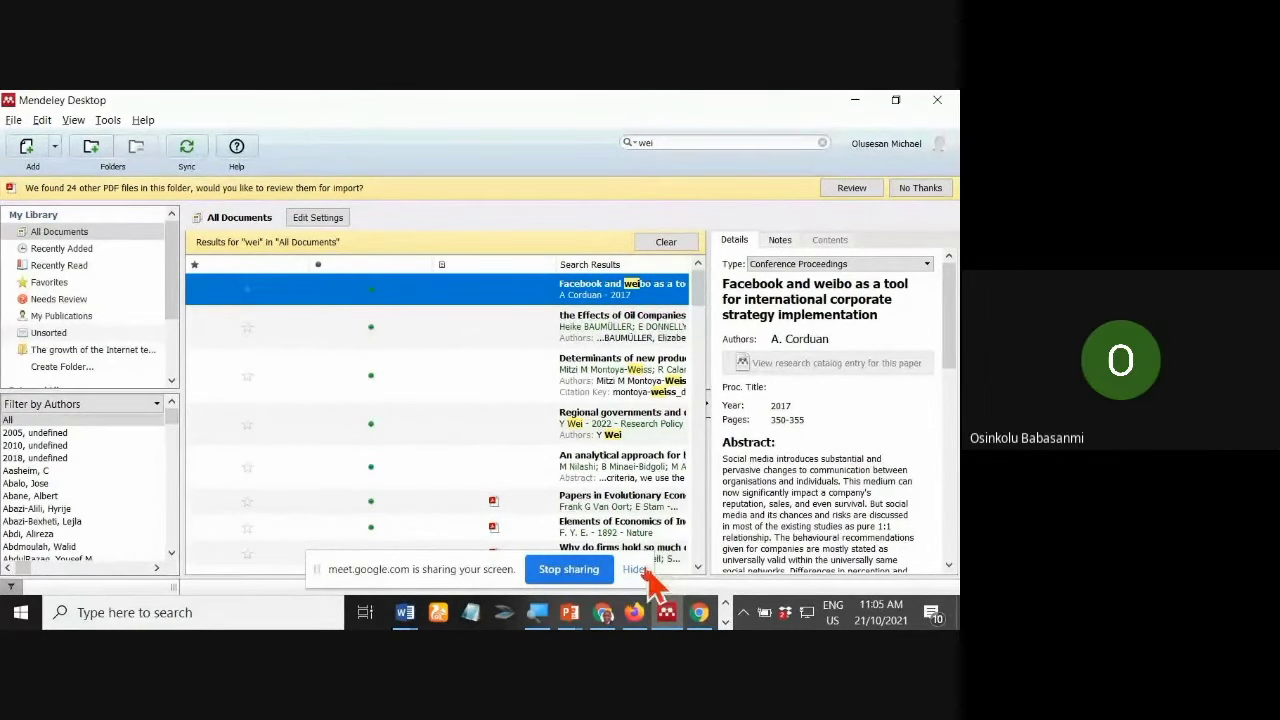
scroll(632, 406, "down", 3)
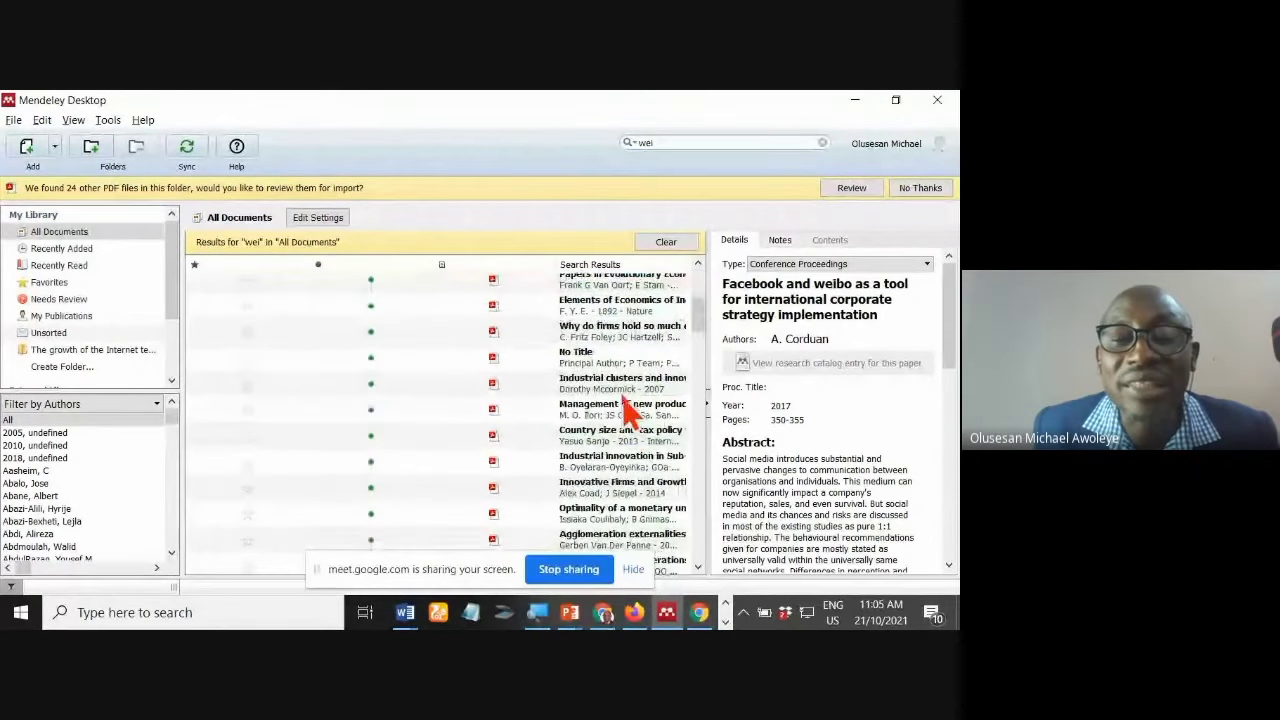
left_click(602, 357)
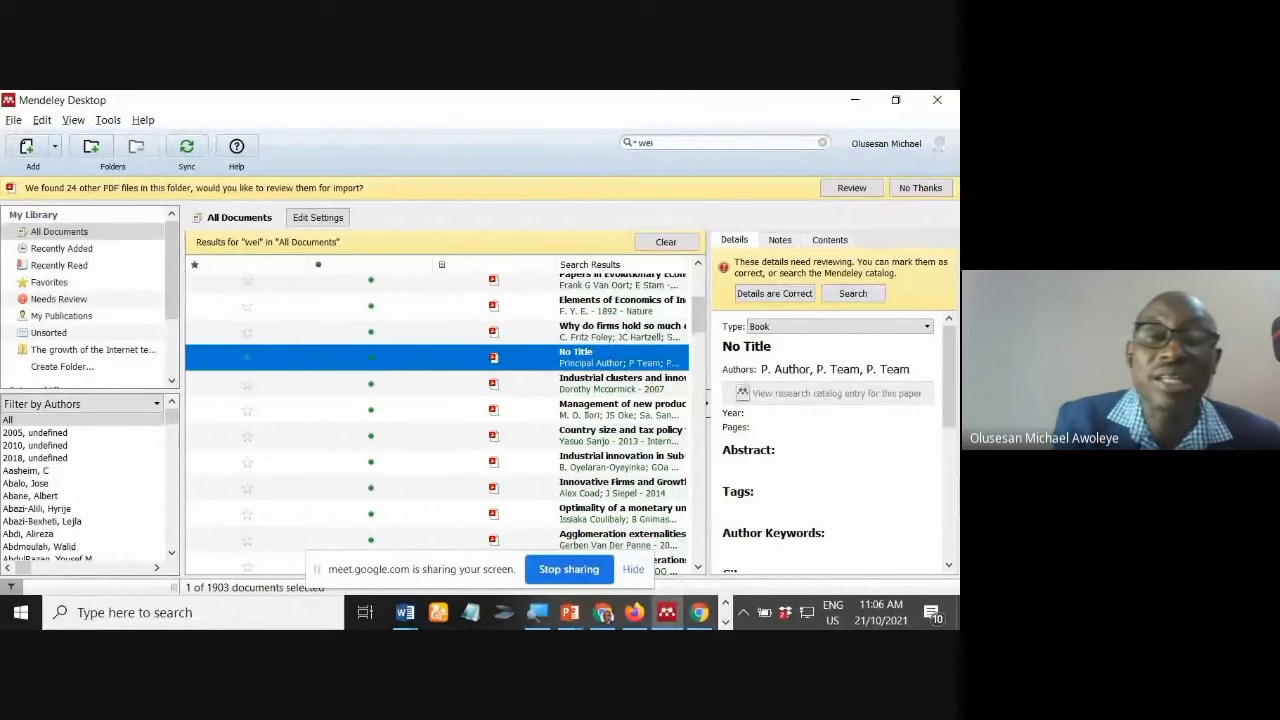
key("Delete")
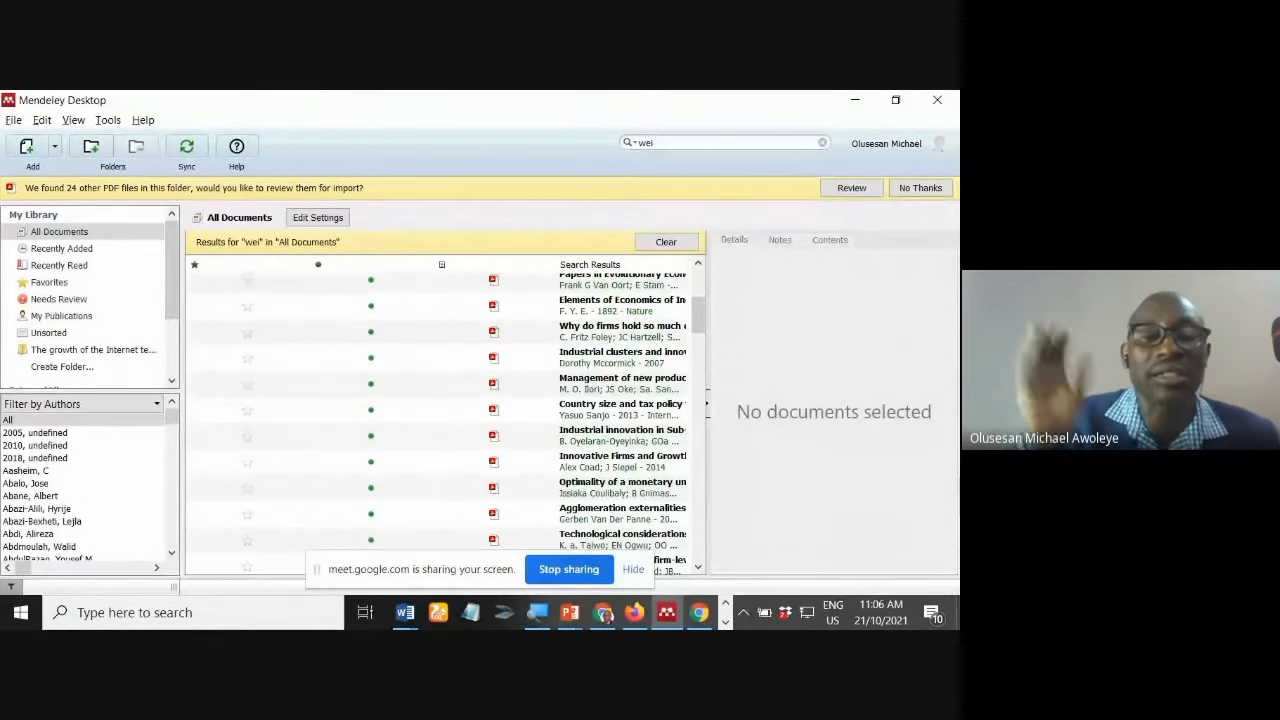
Step: Delete the second 'No Title' entry and stop sharing the screen in Meet
scroll(662, 443, "down", 4)
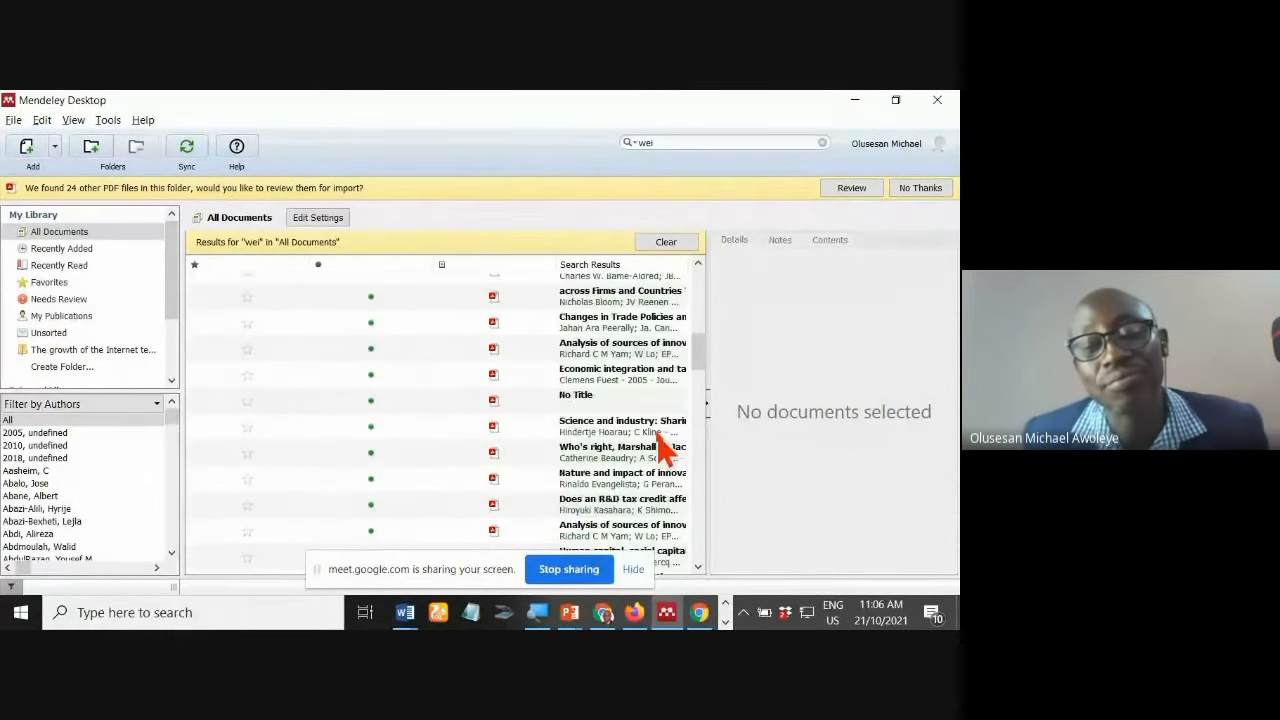
left_click(604, 397)
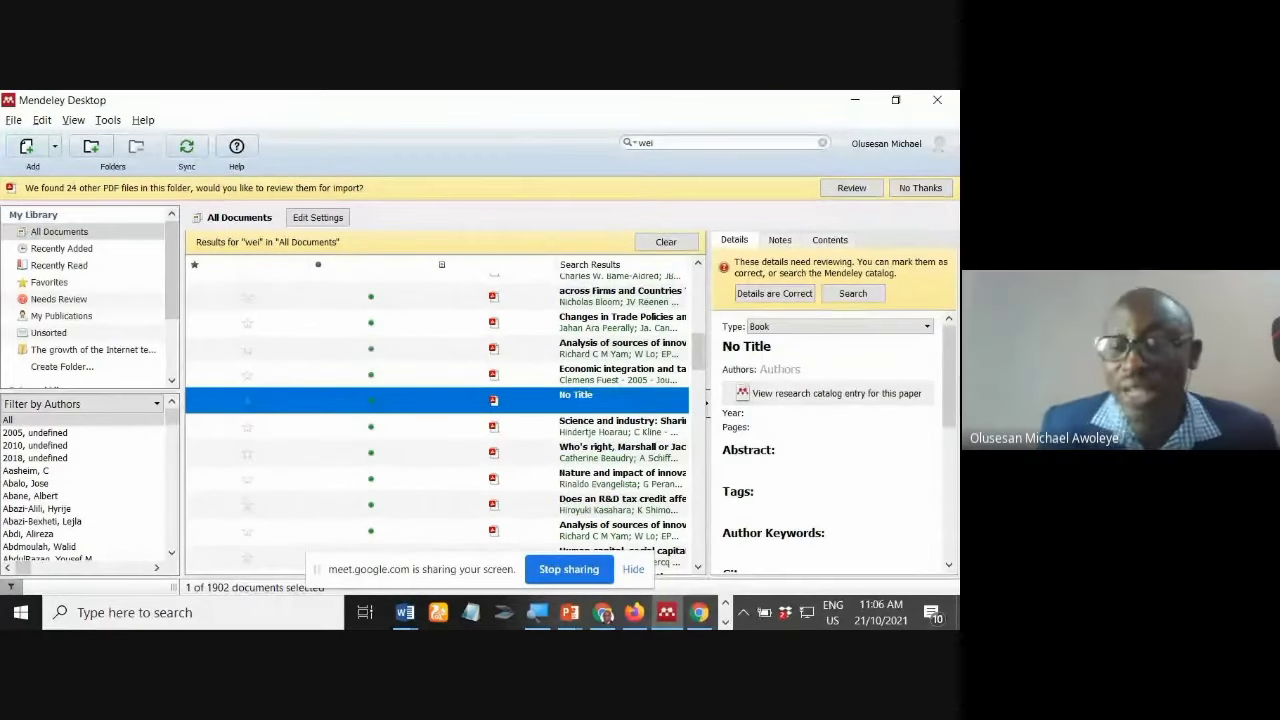
key("Delete")
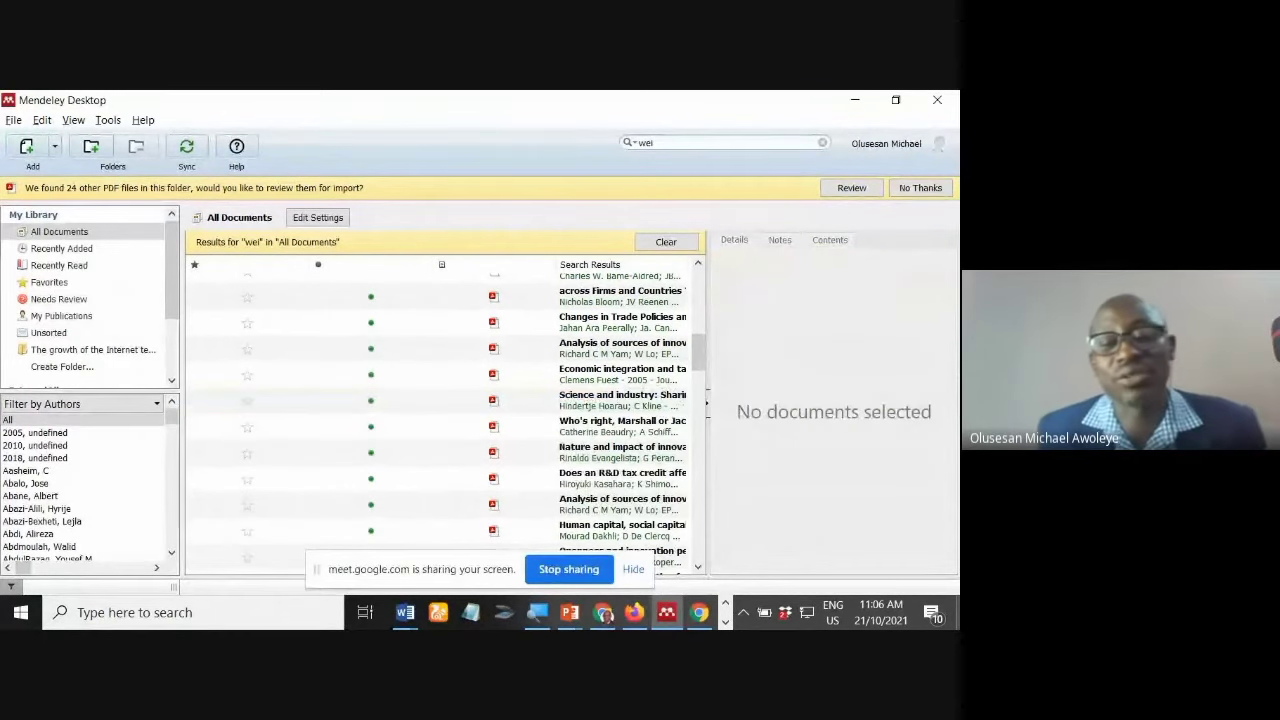
left_click(569, 570)
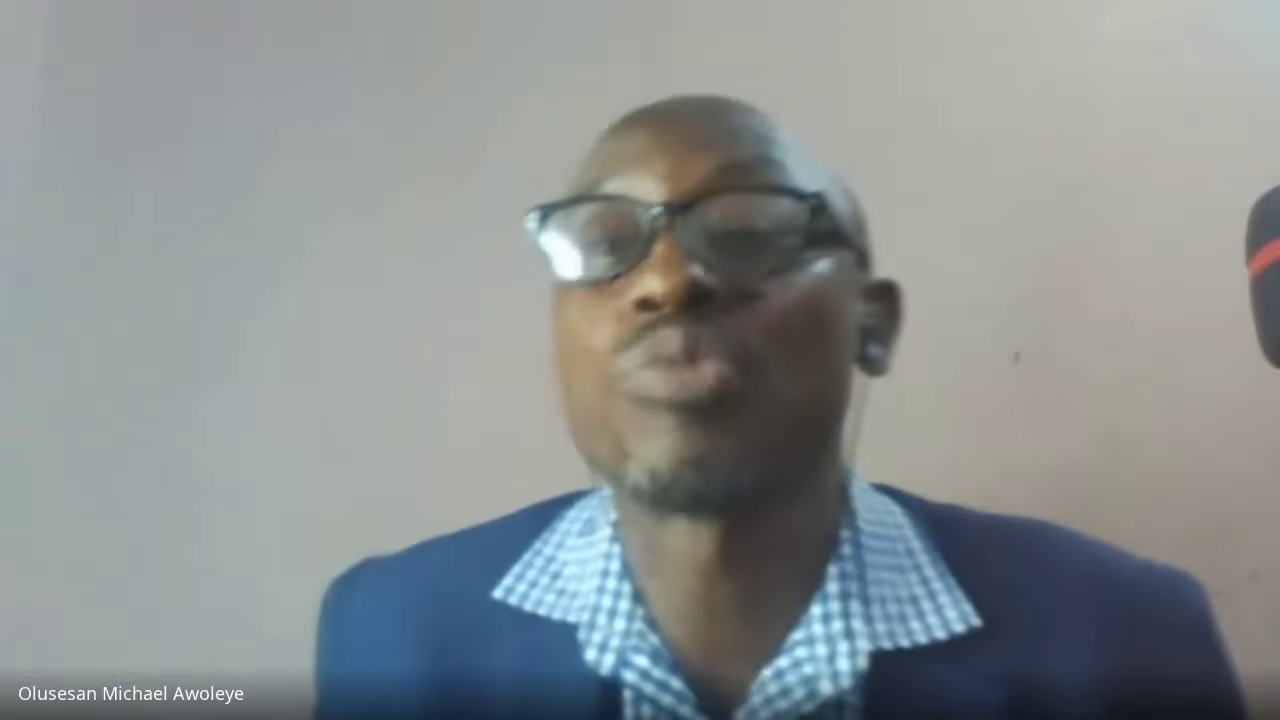
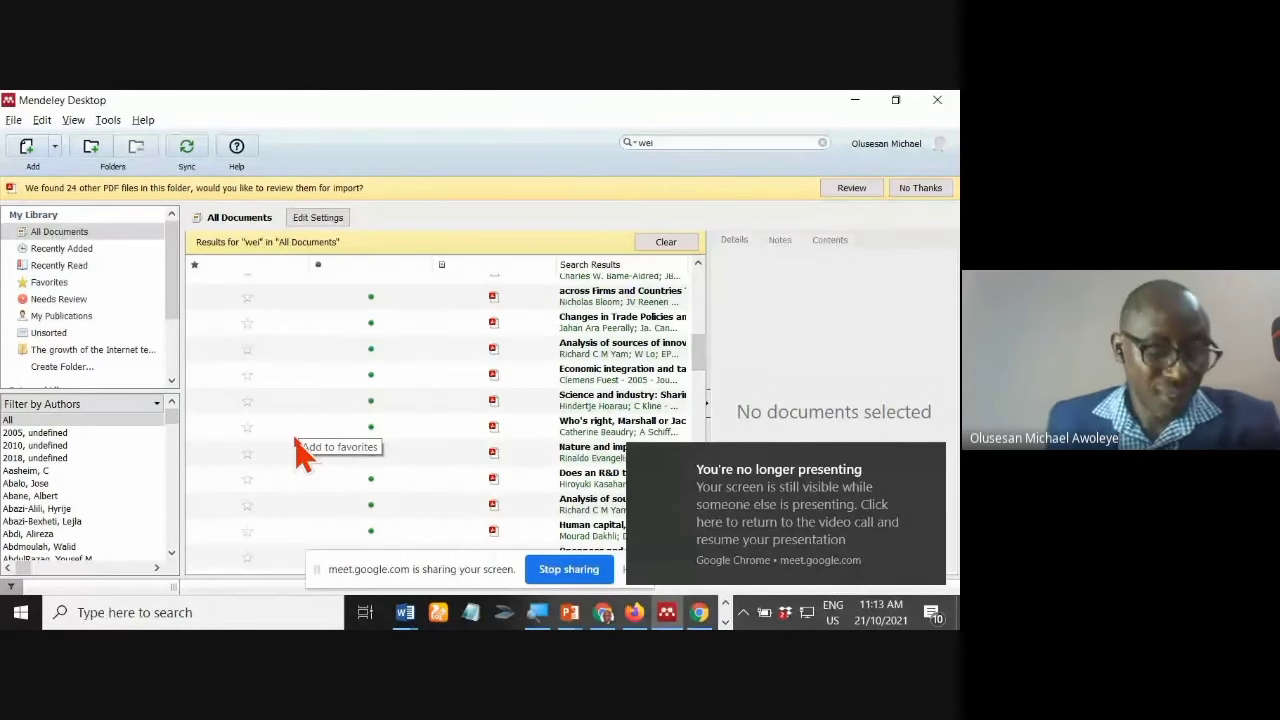
Step: Turn off Show Text in the toolbar layout so the toolbar shows icons only
left_click(929, 459)
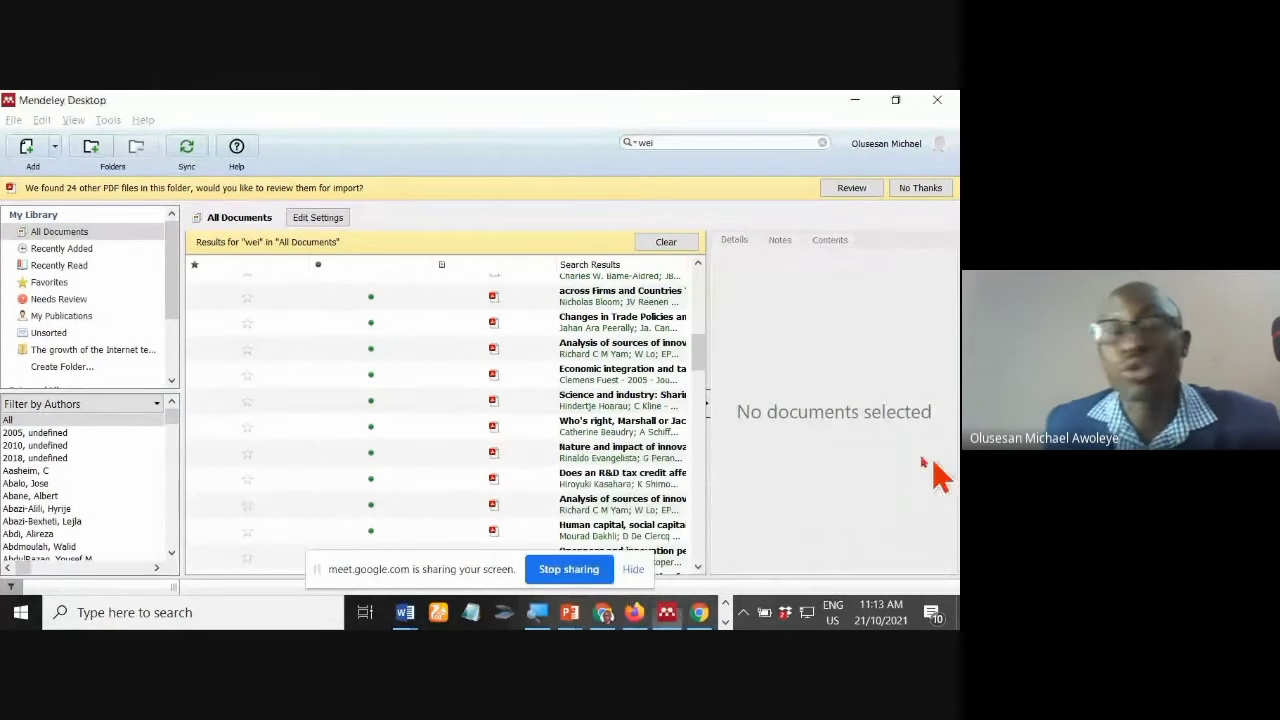
left_click(74, 120)
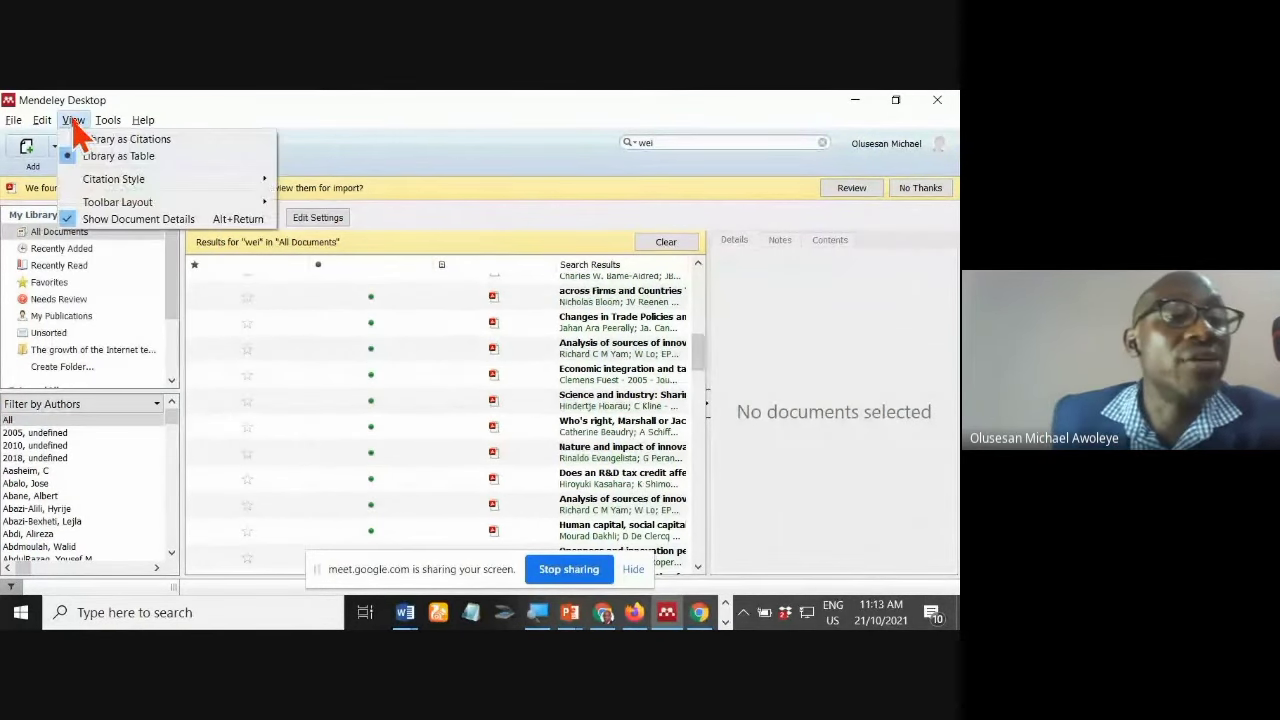
mouse_move(118, 202)
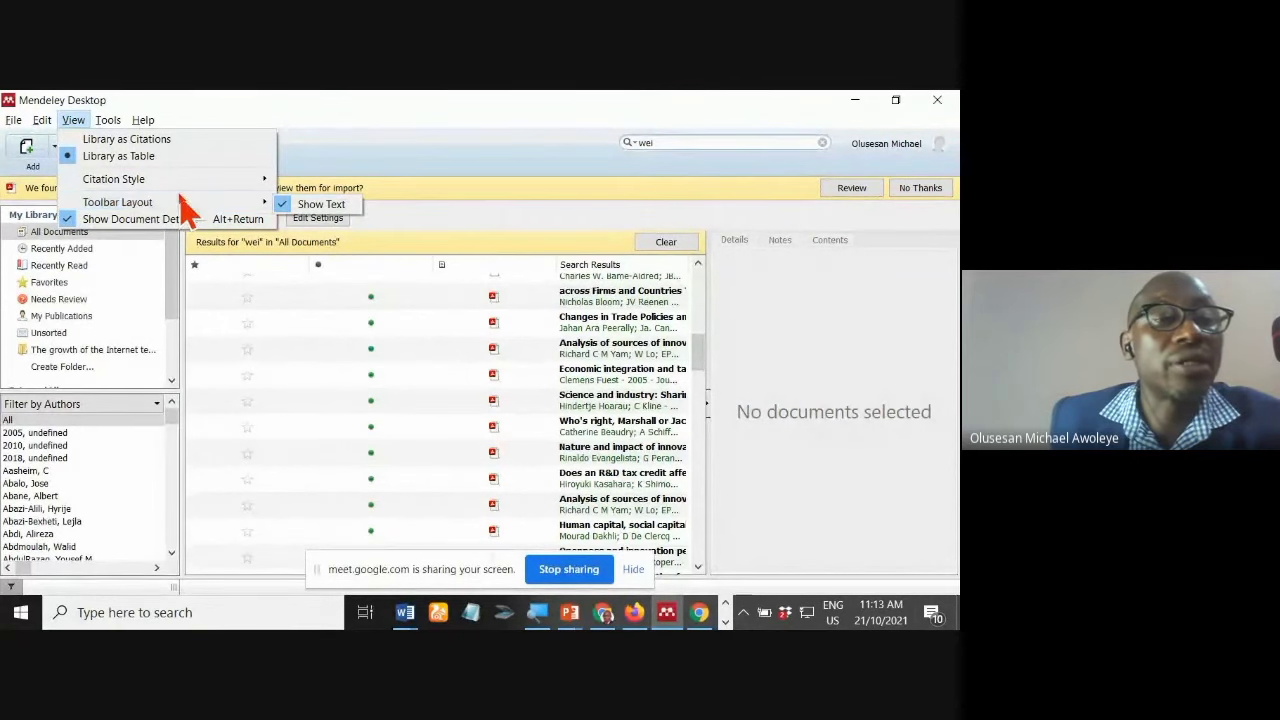
left_click(336, 203)
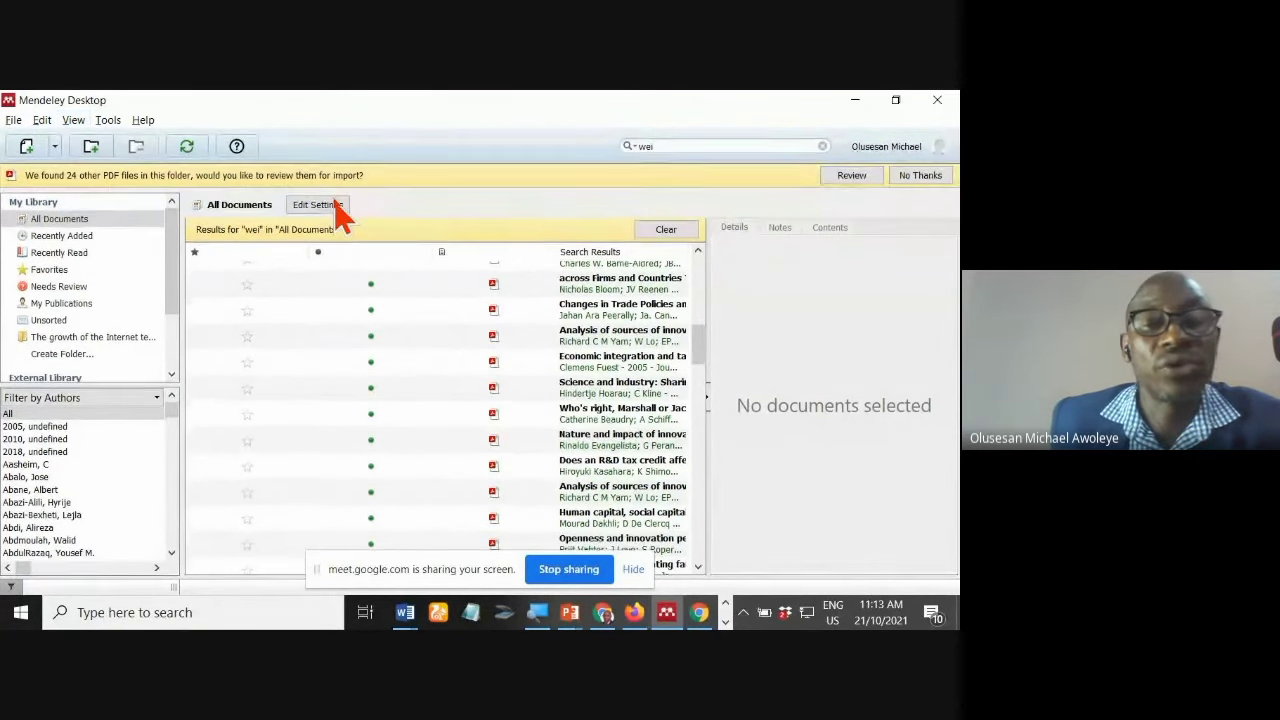
left_click(108, 120)
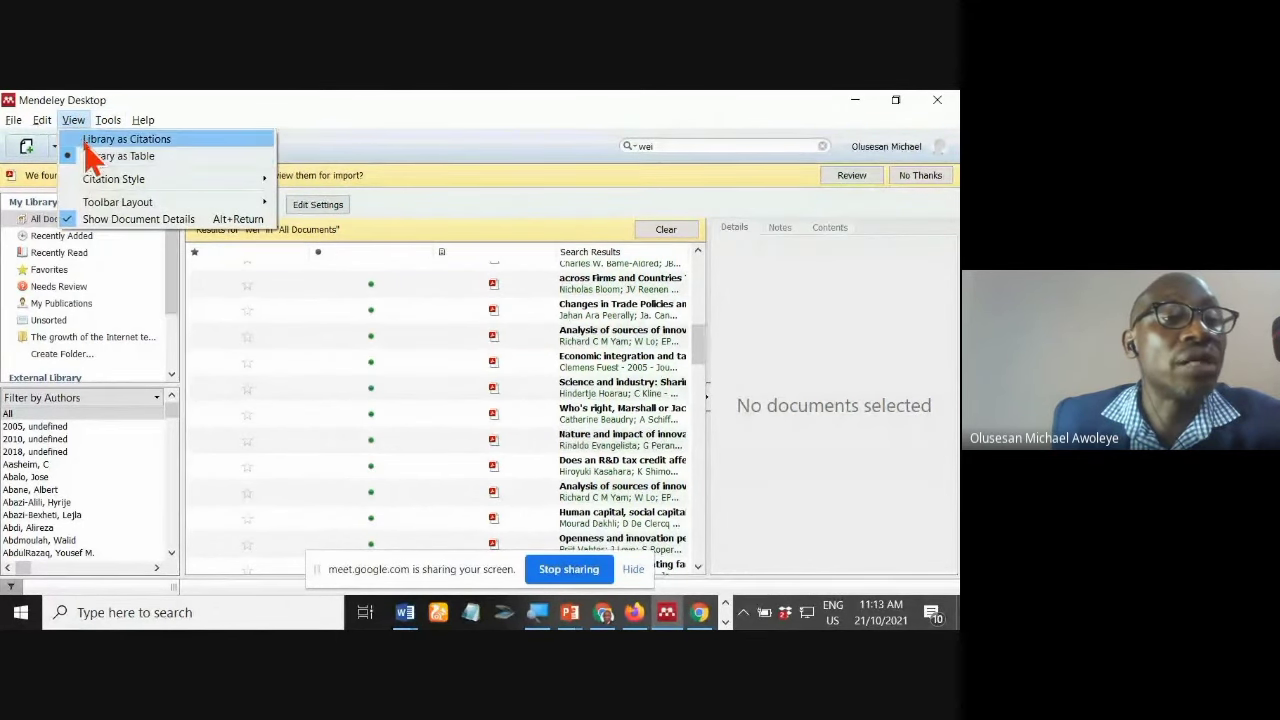
Step: Display the library as citations, then switch it back to table view
left_click(100, 139)
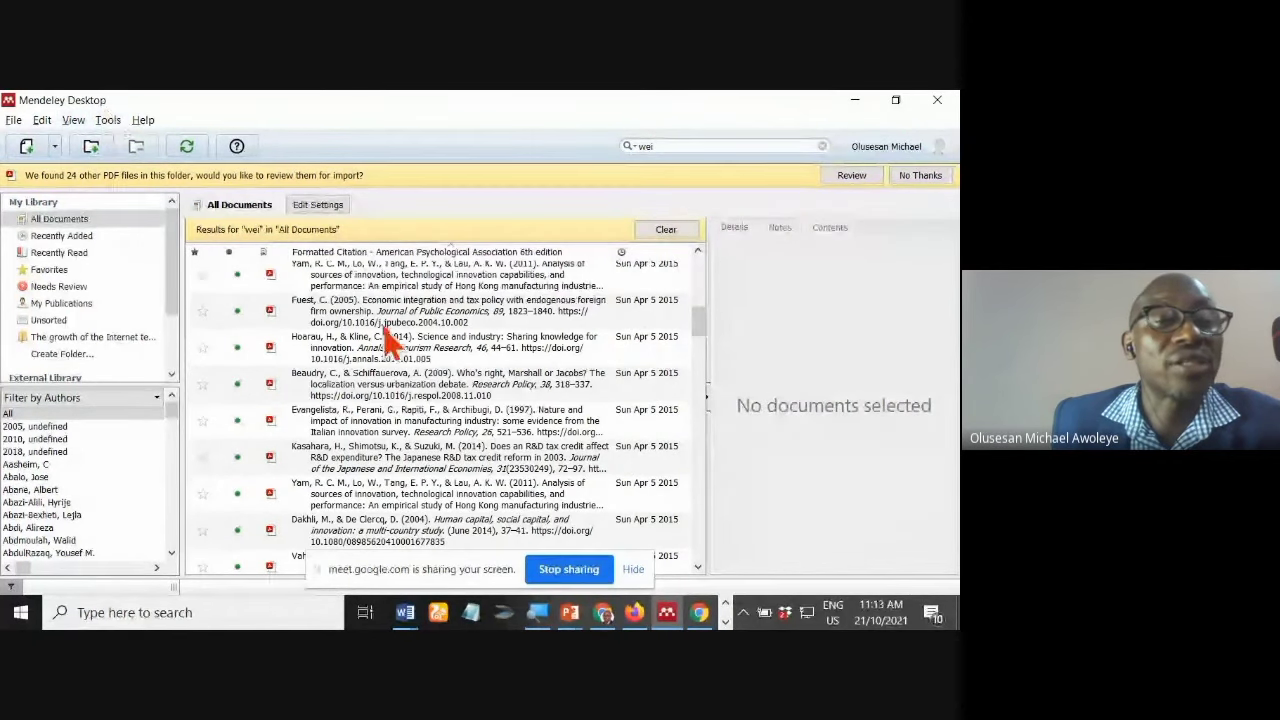
left_click(74, 122)
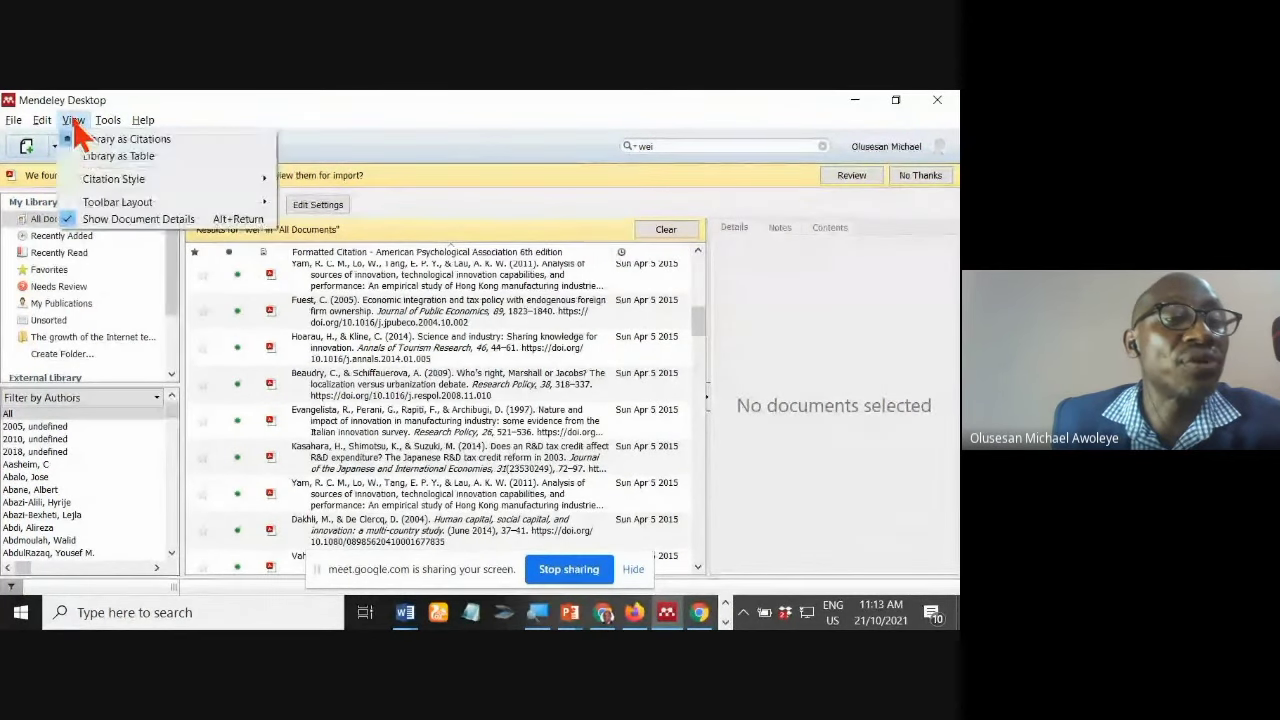
left_click(100, 156)
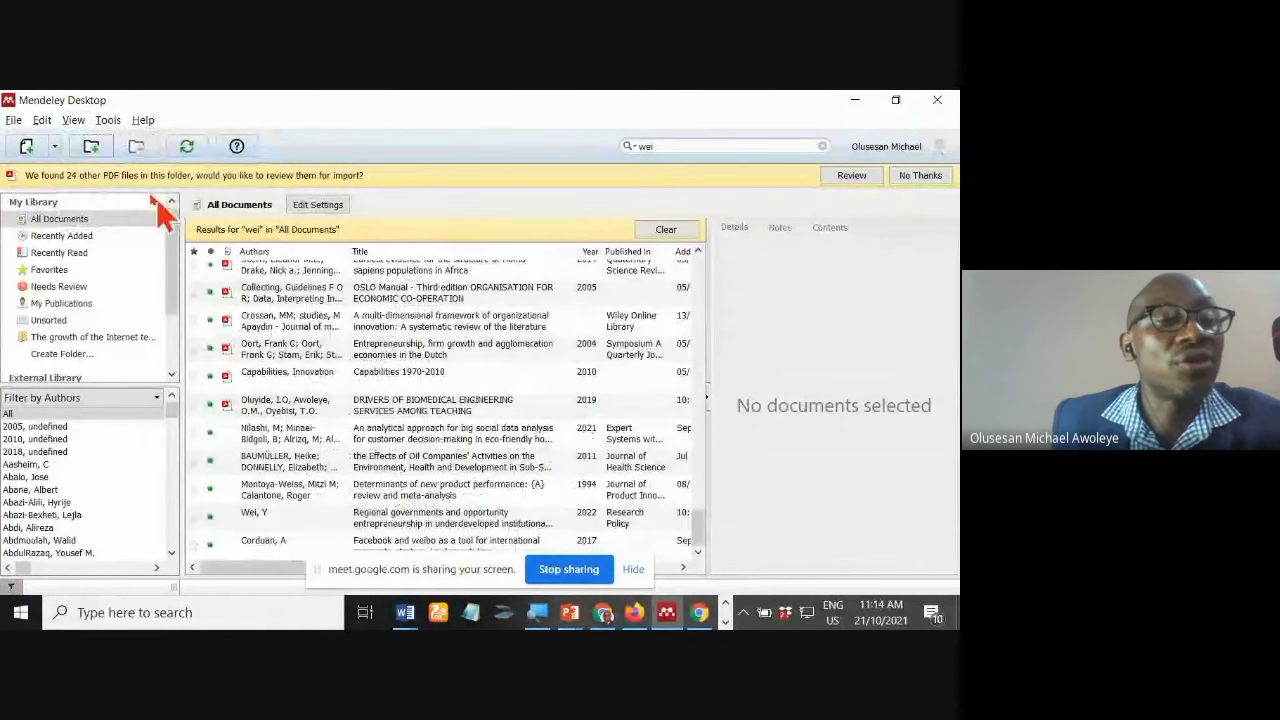
Step: Hide and then restore the document details pane, and stop screen sharing
left_click(74, 121)
mouse_move(118, 202)
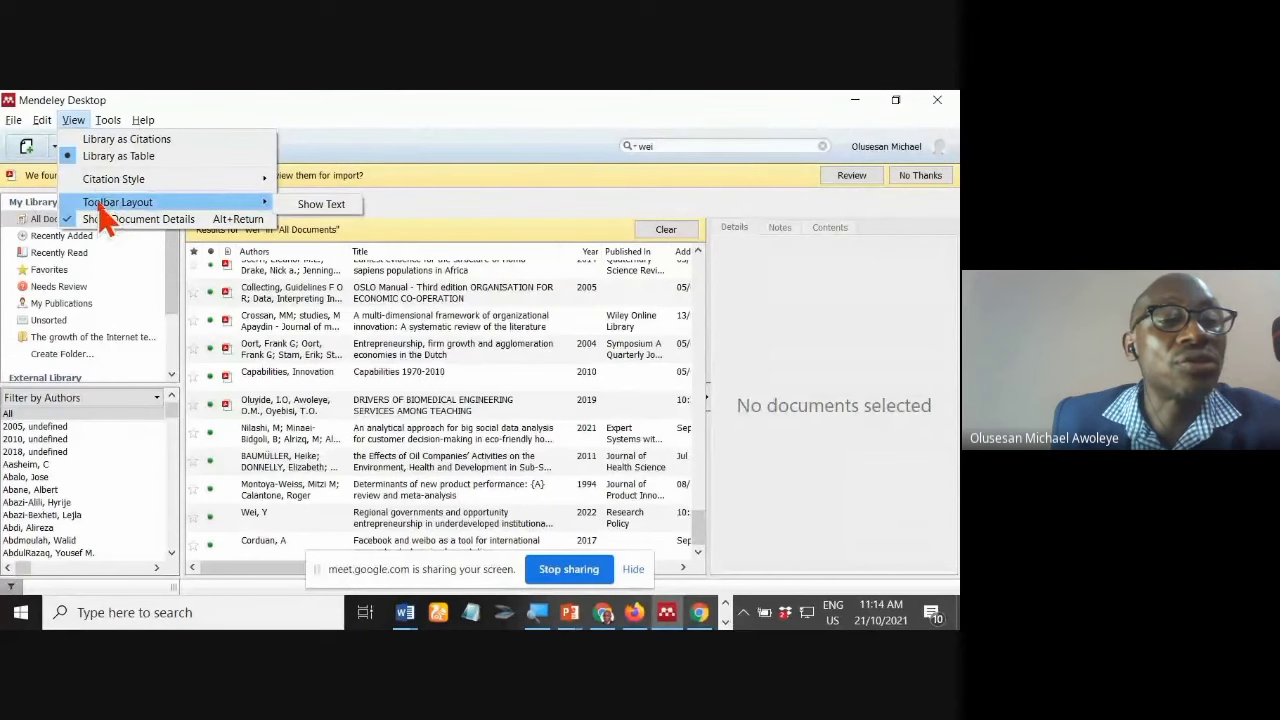
left_click(134, 219)
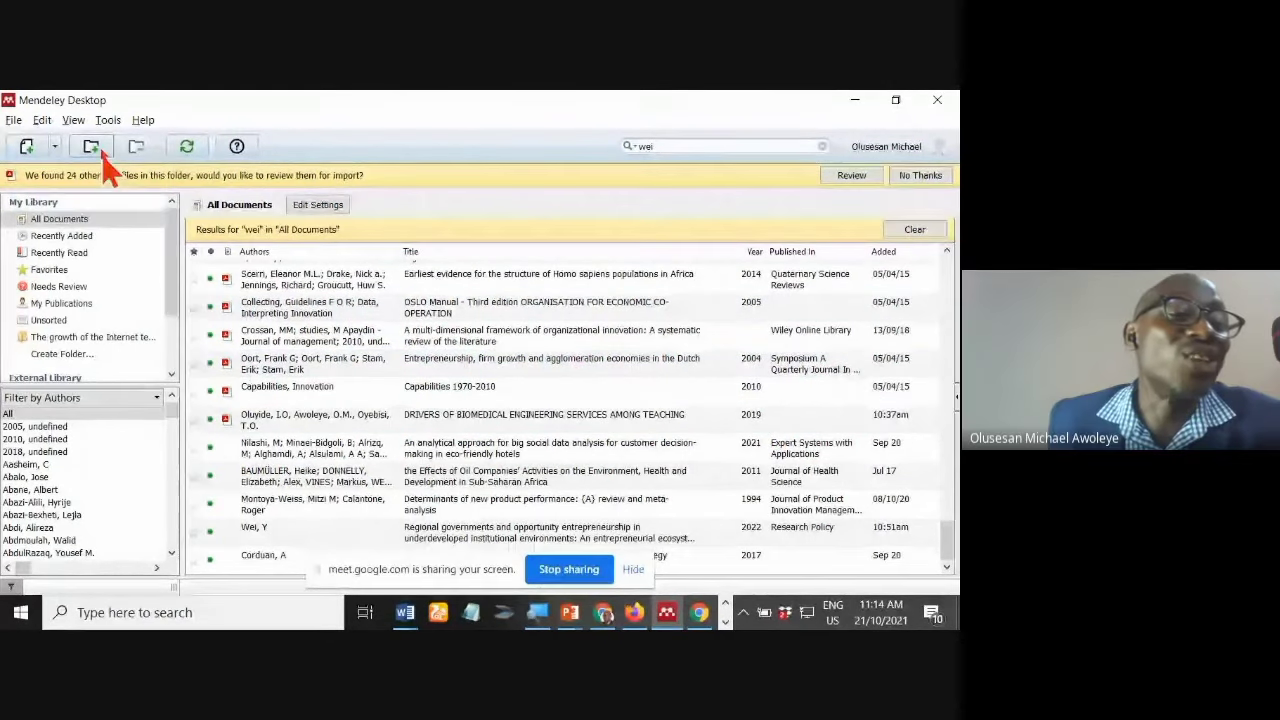
left_click(74, 121)
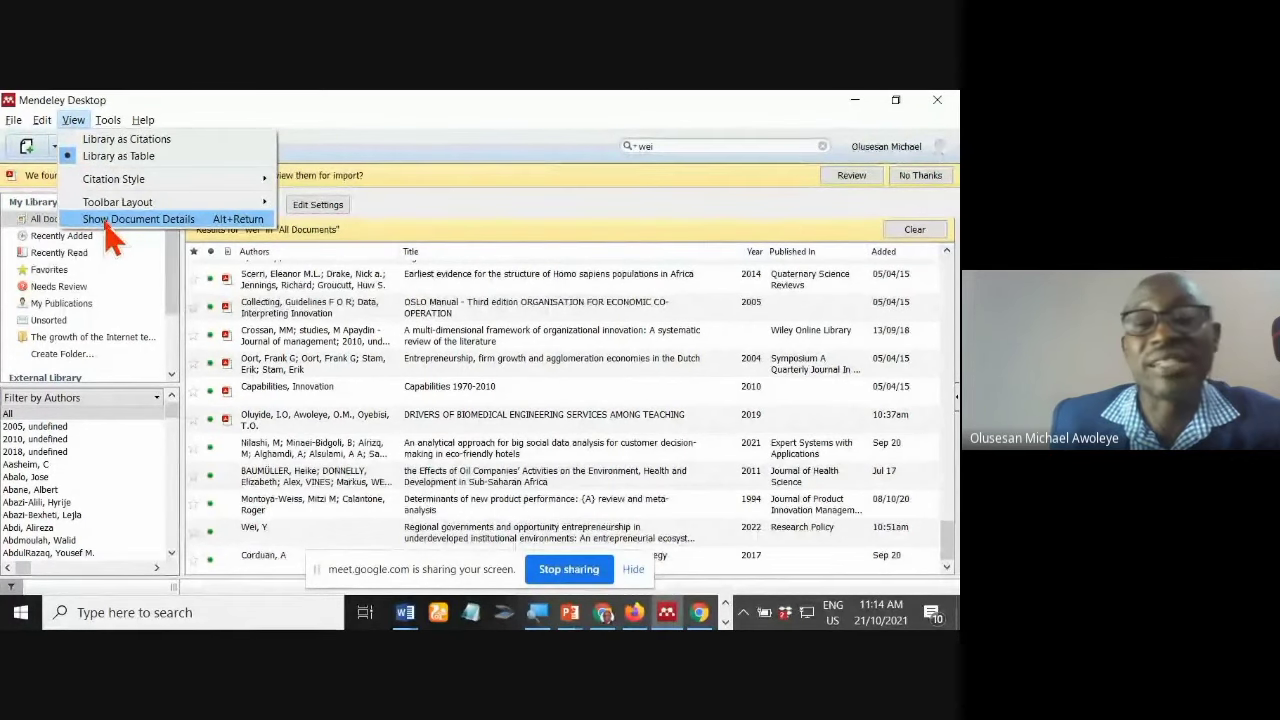
left_click(106, 222)
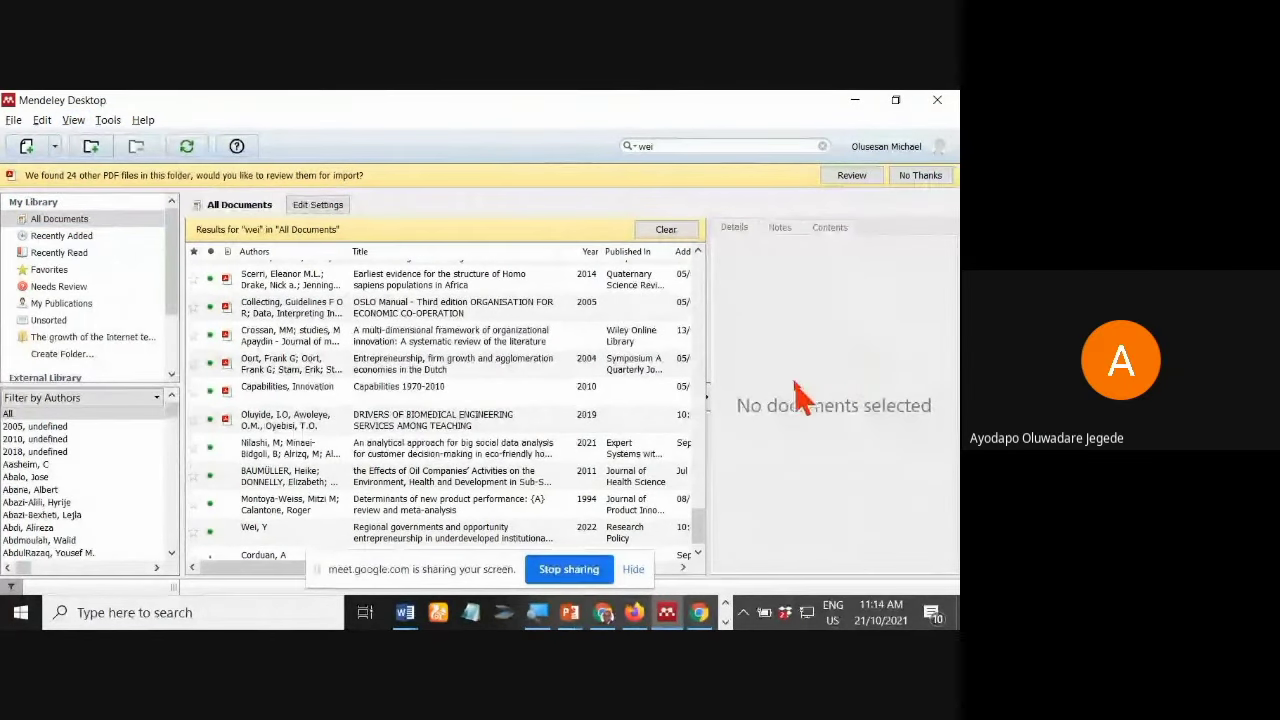
left_click(569, 569)
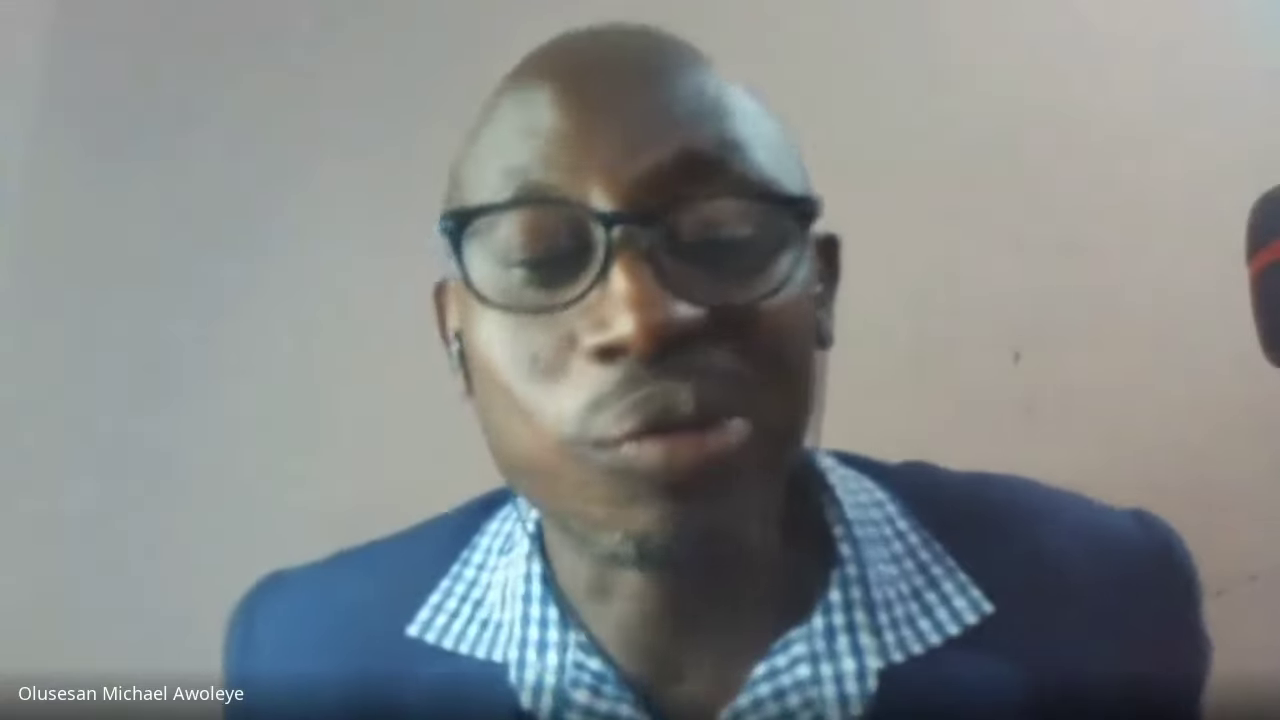